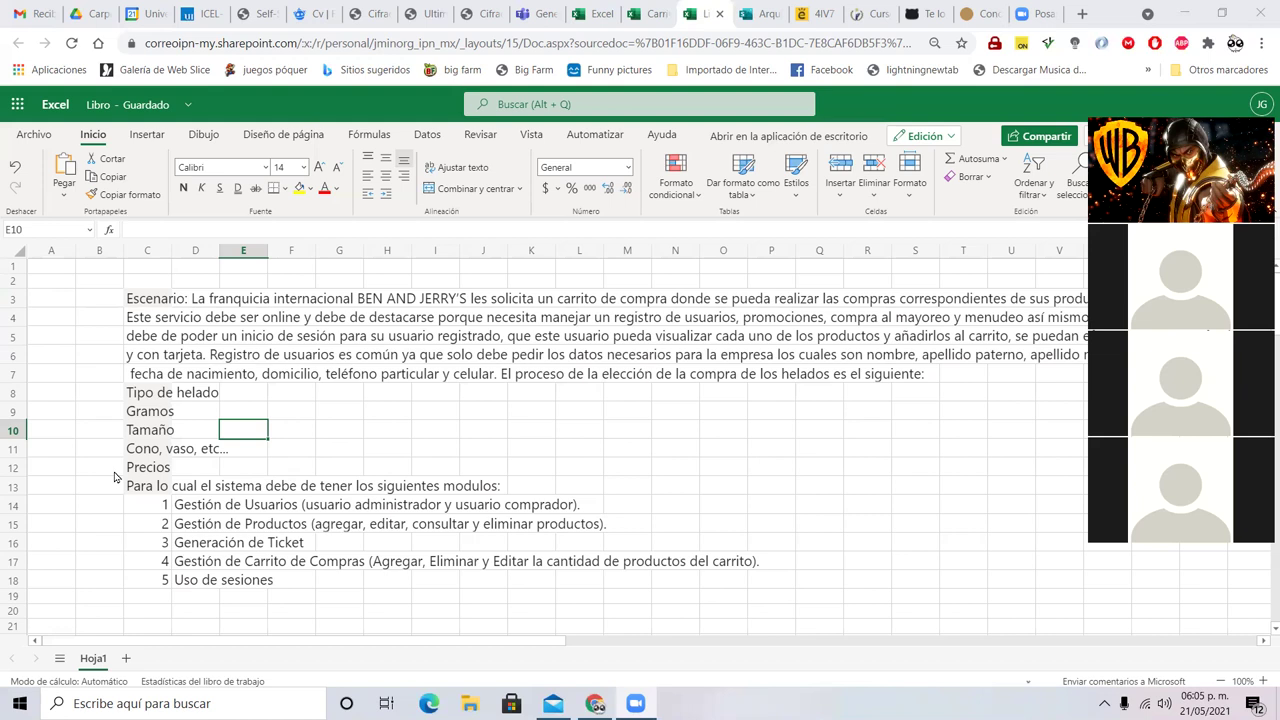
click(152, 300)
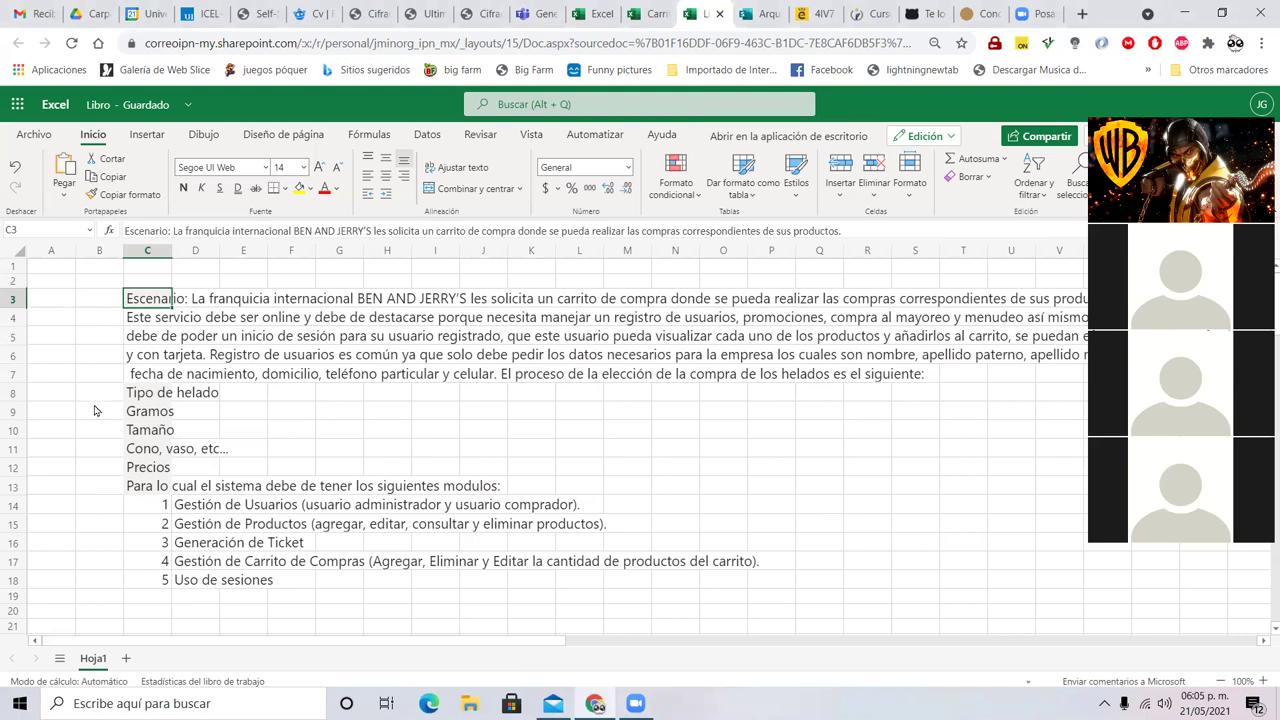
click(233, 625)
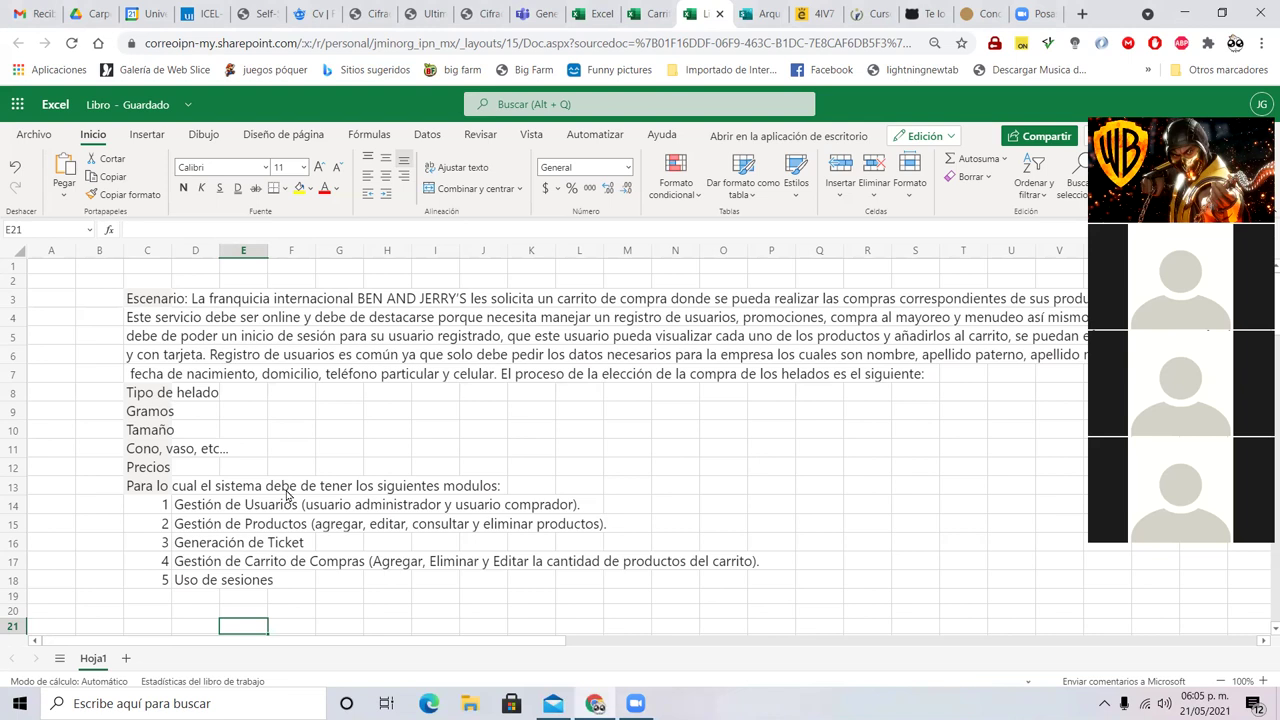
scroll(287, 494, down, 1)
scroll(333, 463, up, 1)
click(630, 300)
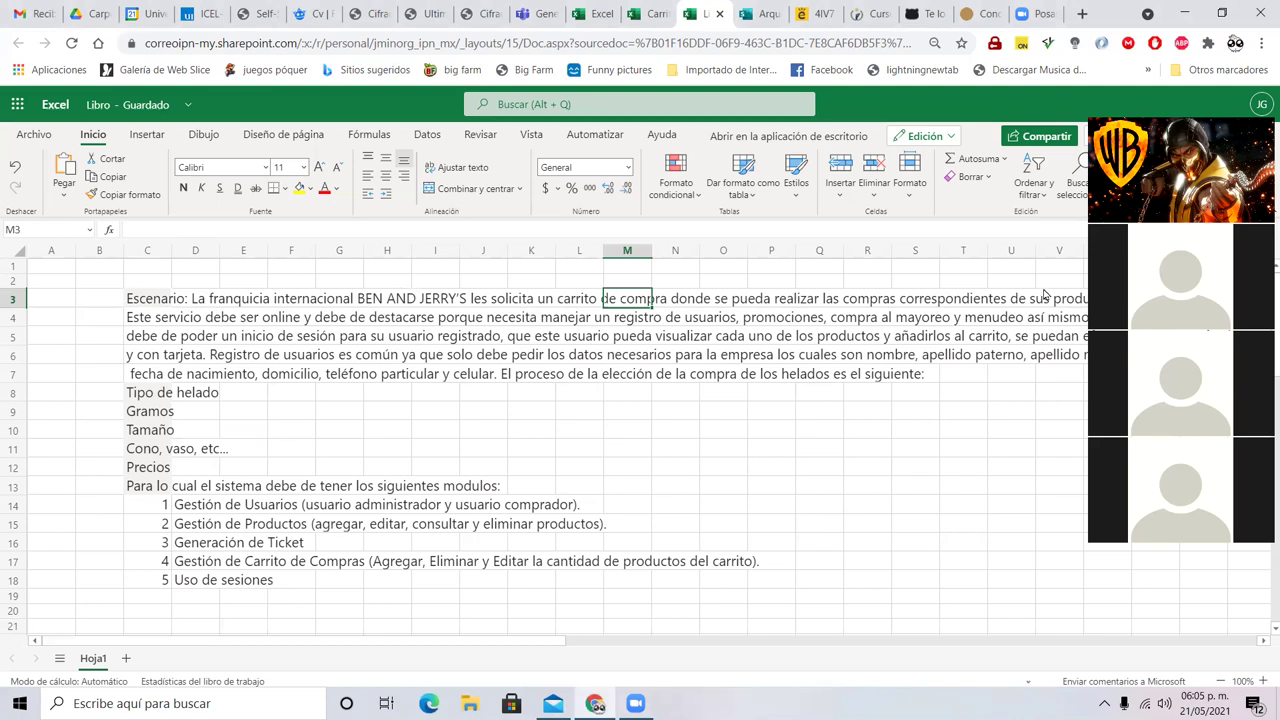
- Enter the entity names Producto in cell E20, Carrito in G20 and Compra in H20 below the module list
click(247, 617)
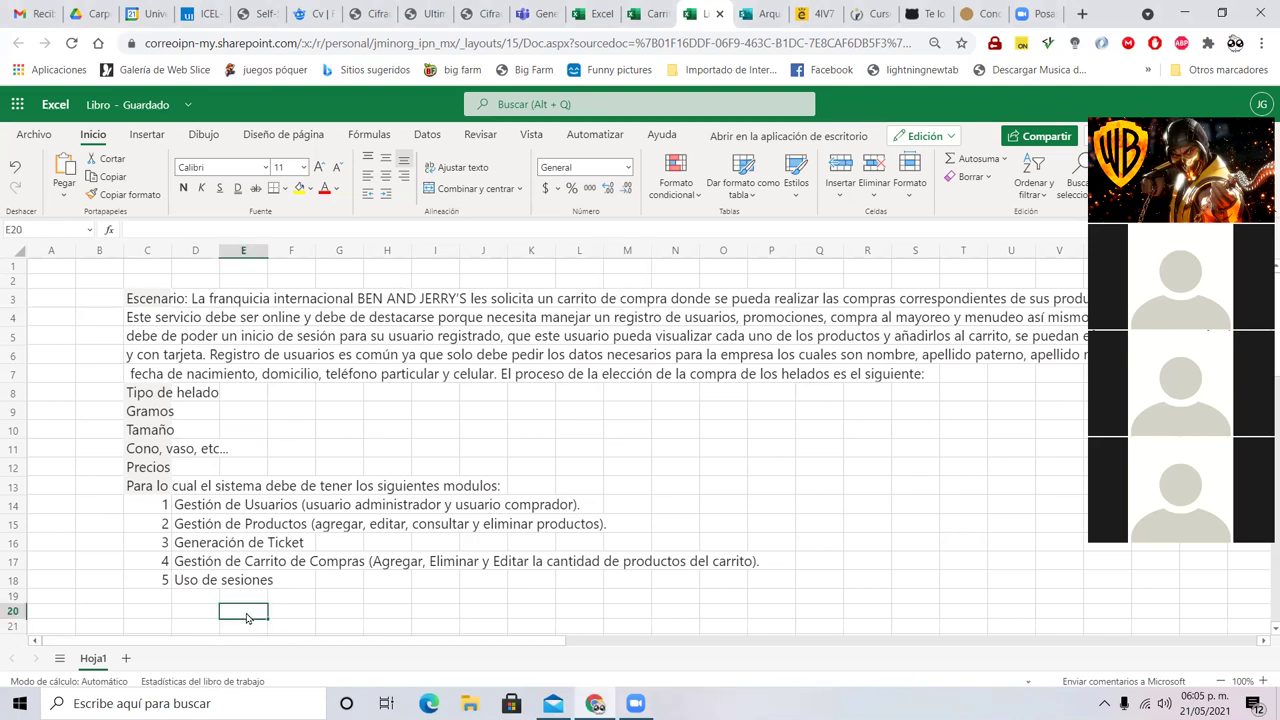
text(Product)
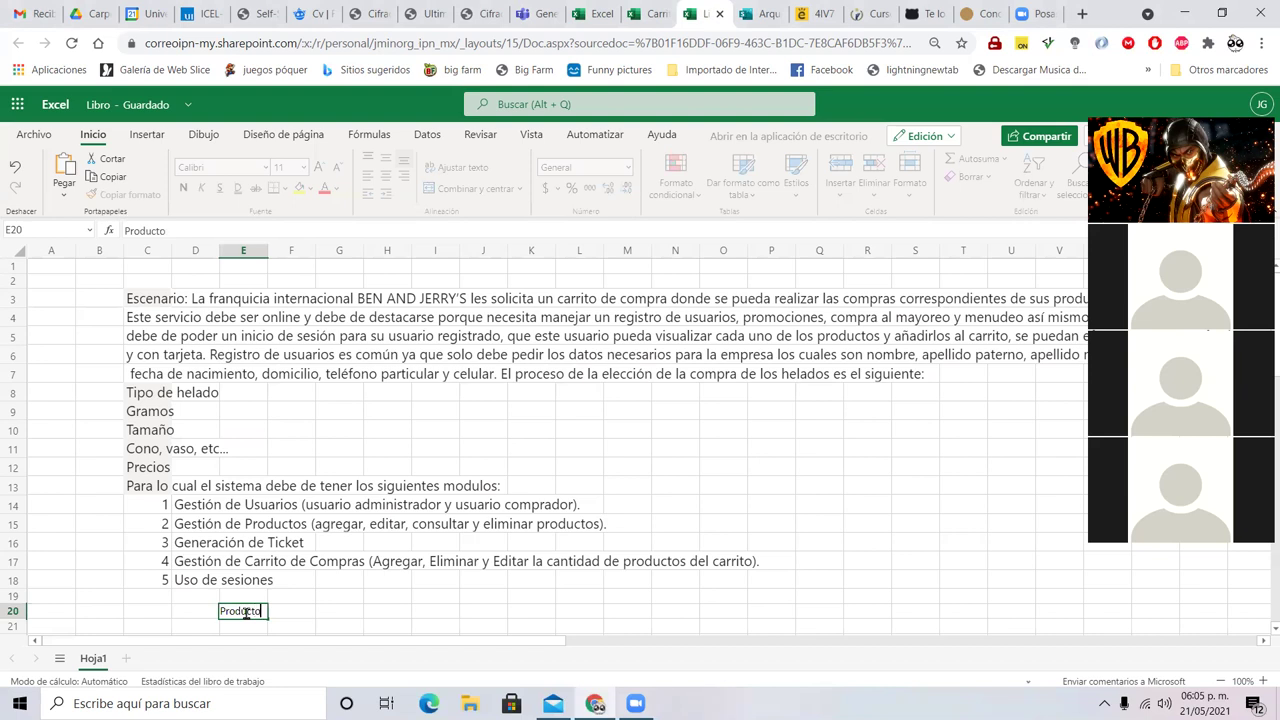
text(o)
key(Tab)
key(Tab)
text(Carrito)
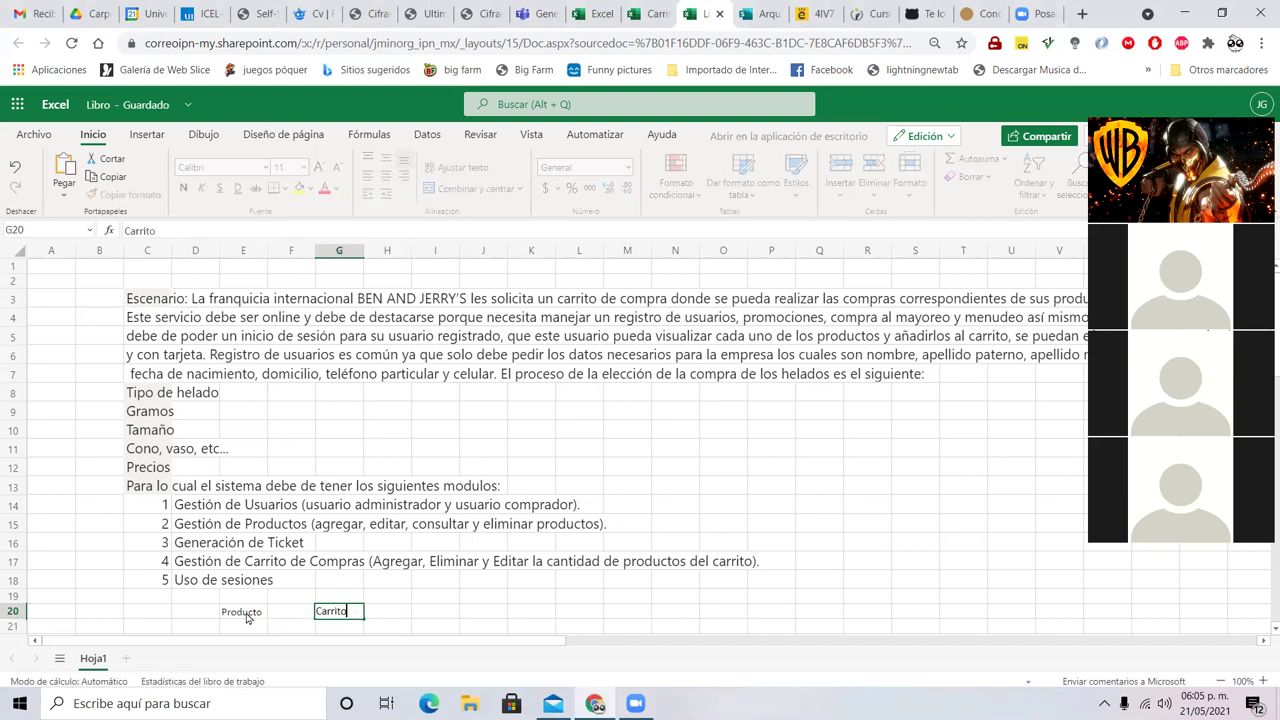
key(Tab)
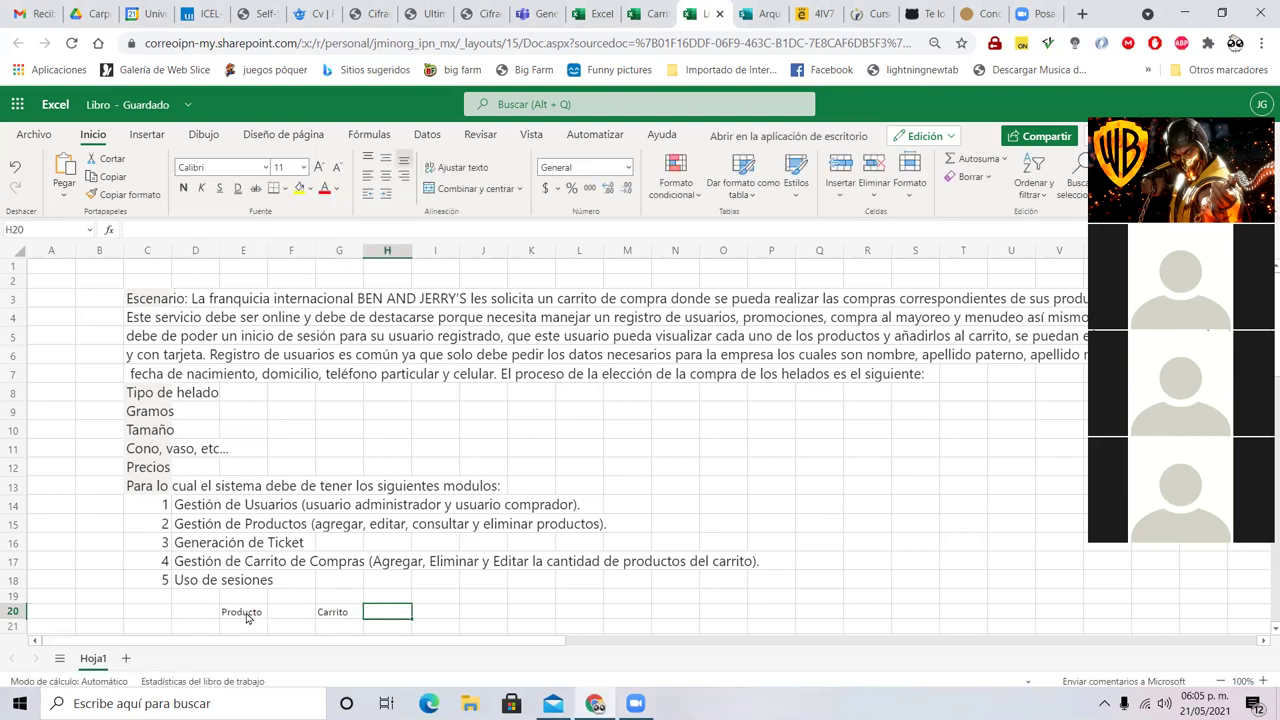
text(Compra)
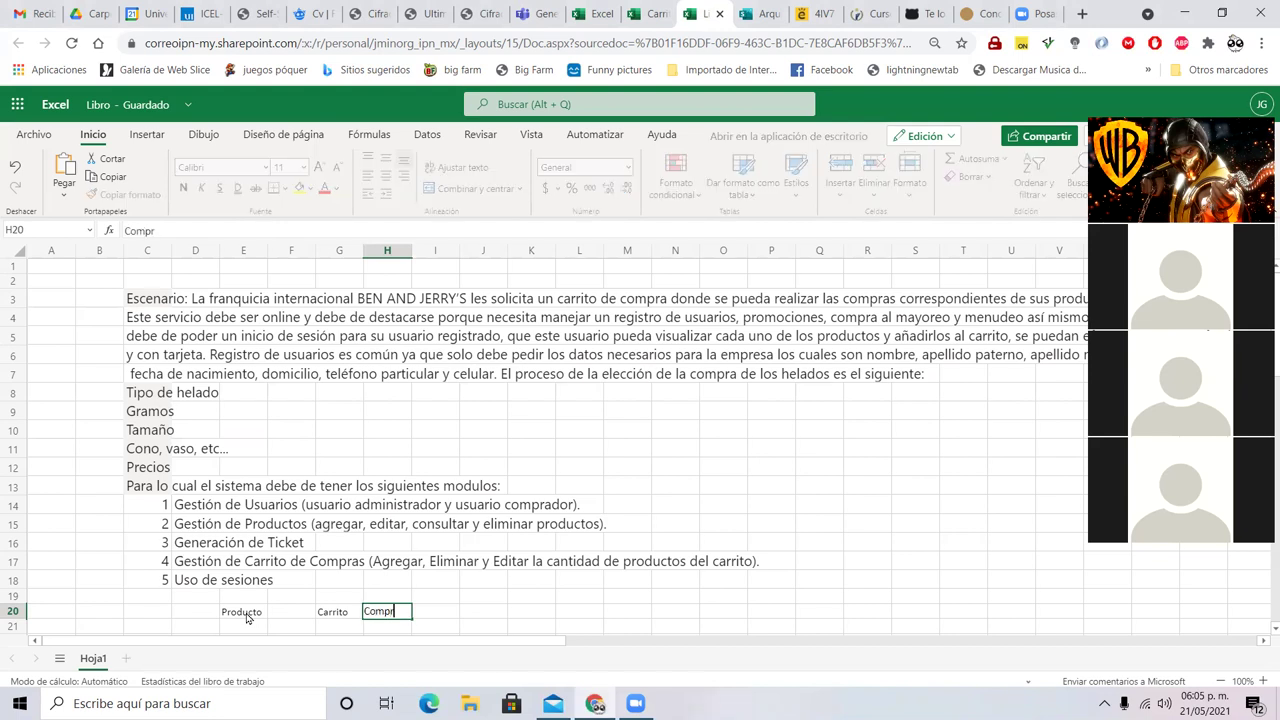
key(Tab)
key(Tab)
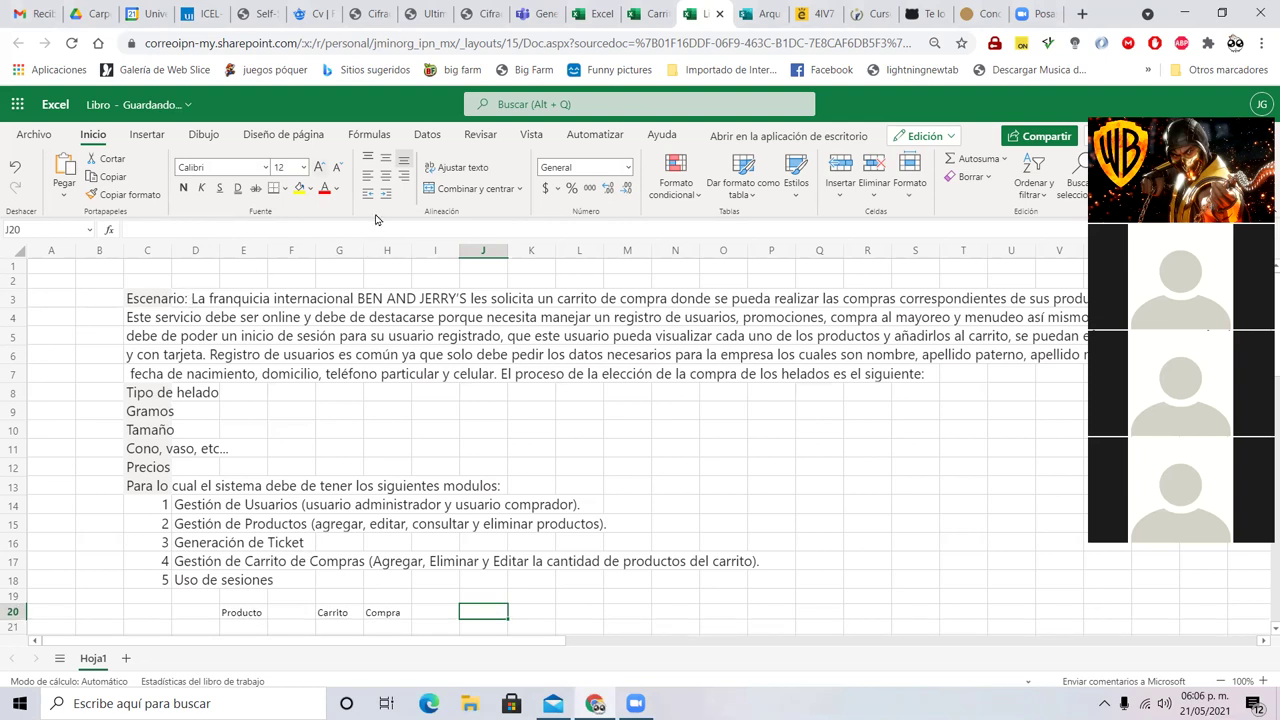
- Set cell D23 to font size 16 and enter the table title Producto in it
scroll(180, 520, down, 2)
click(184, 575)
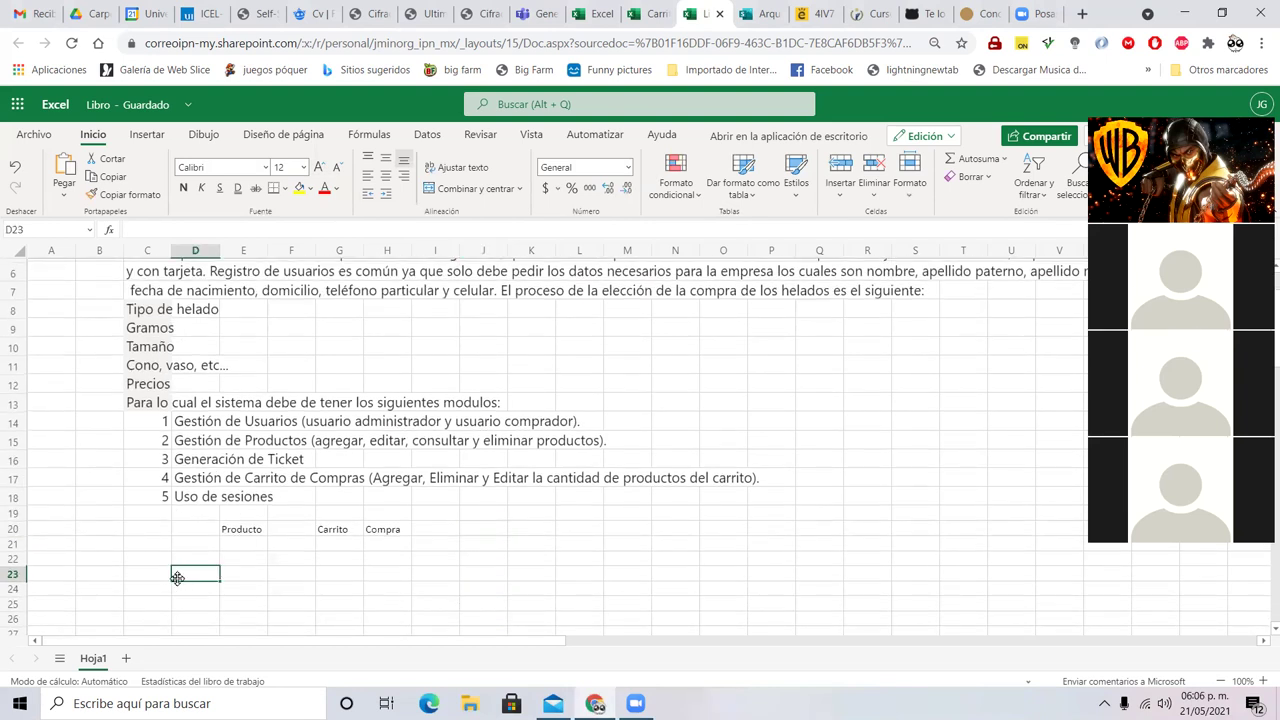
key(ctrl+shift+period)
key(ctrl+shift+period)
key(ctrl+shift+period)
key(ctrl+shift+period)
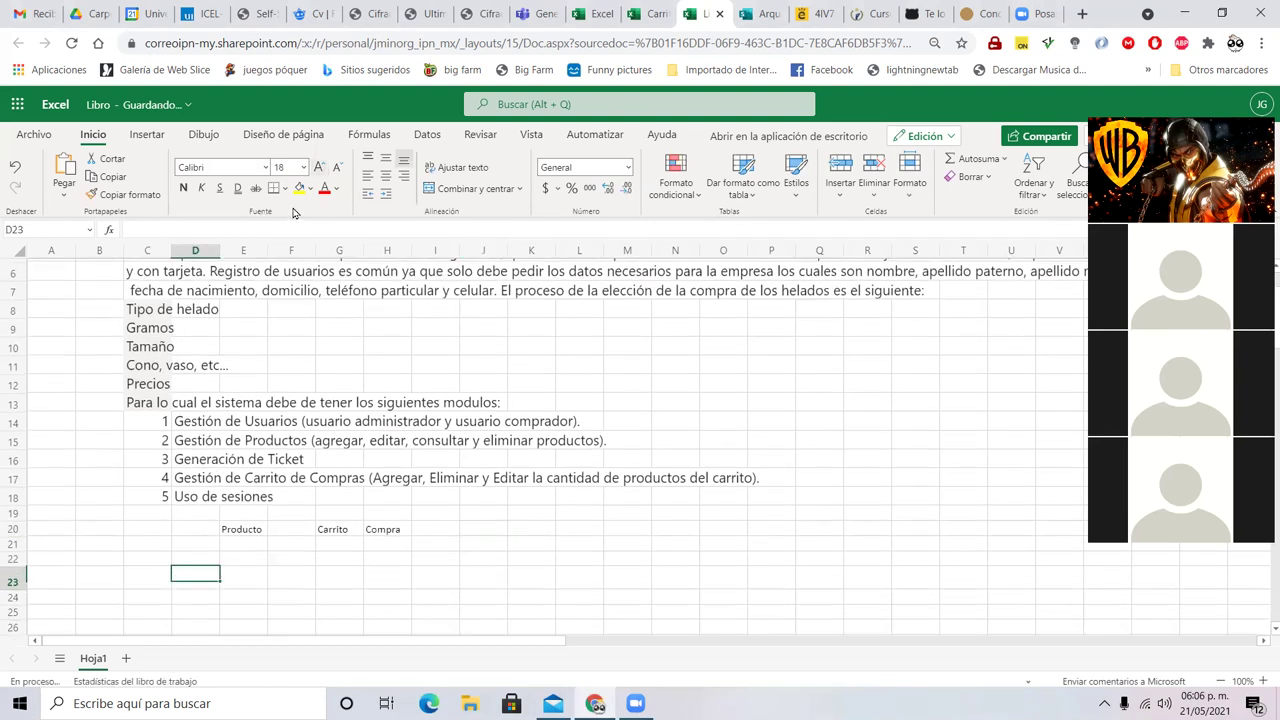
key(ctrl+shift+comma)
scroll(133, 507, down, 2)
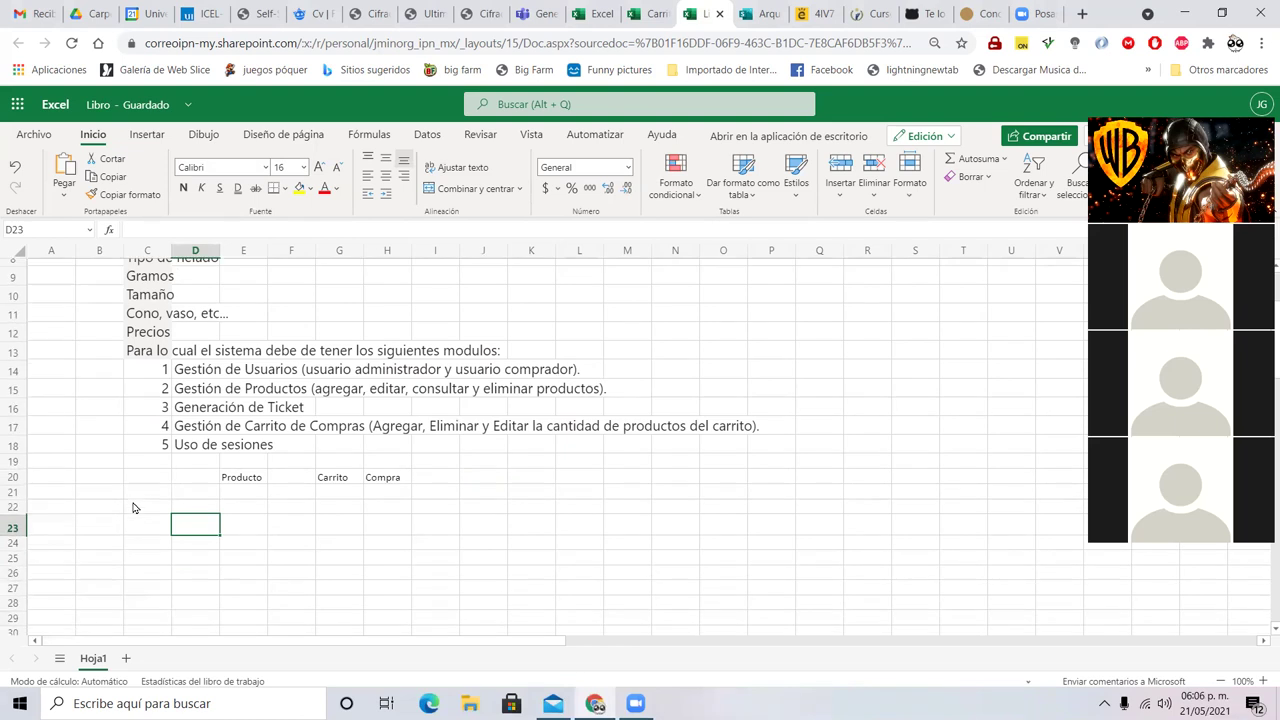
text(Prody)
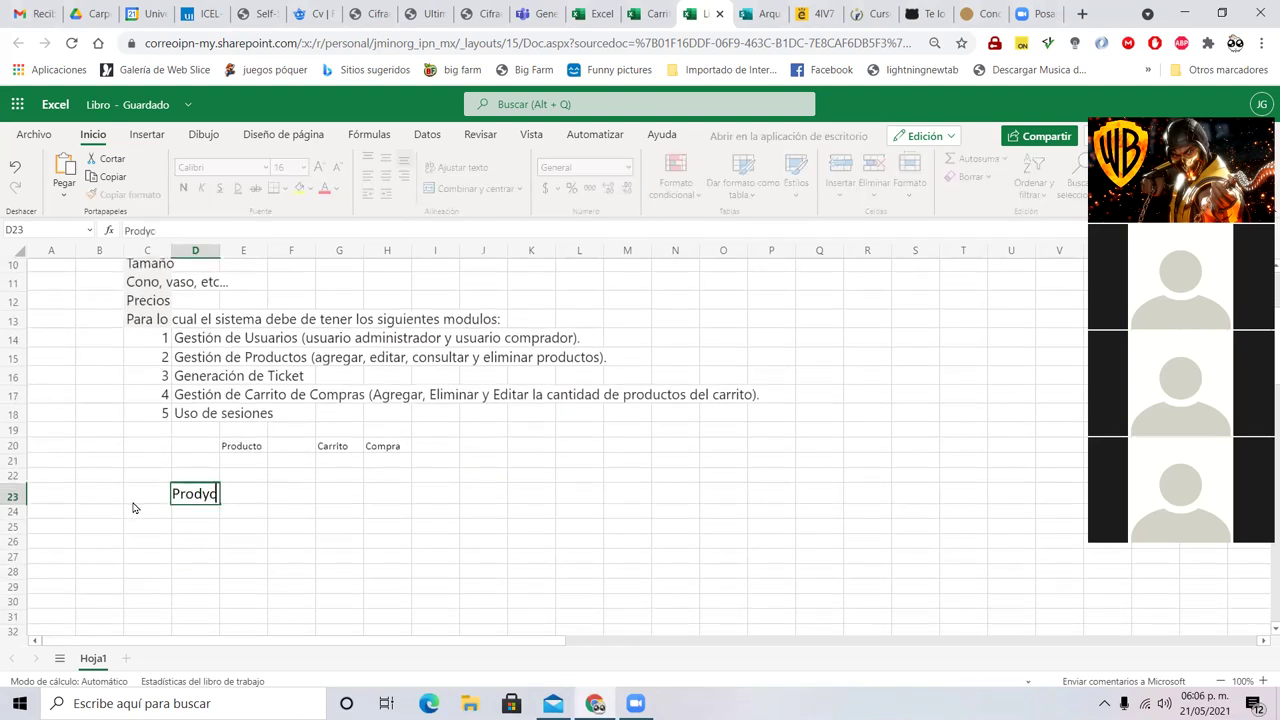
key(BackSpace)
text(ucto)
key(Return)
- Enter the column headers id in D24 and sabor in E24 under the Producto title
scroll(275, 383, up, 3)
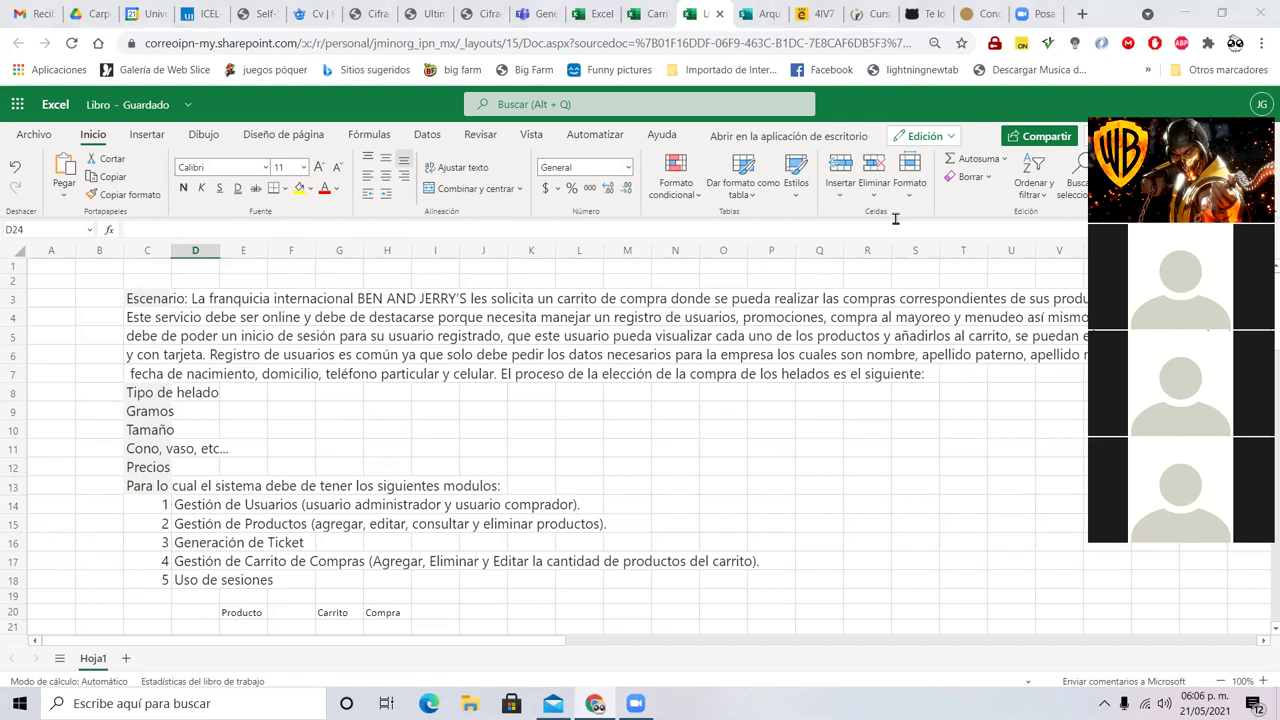
scroll(263, 449, down, 5)
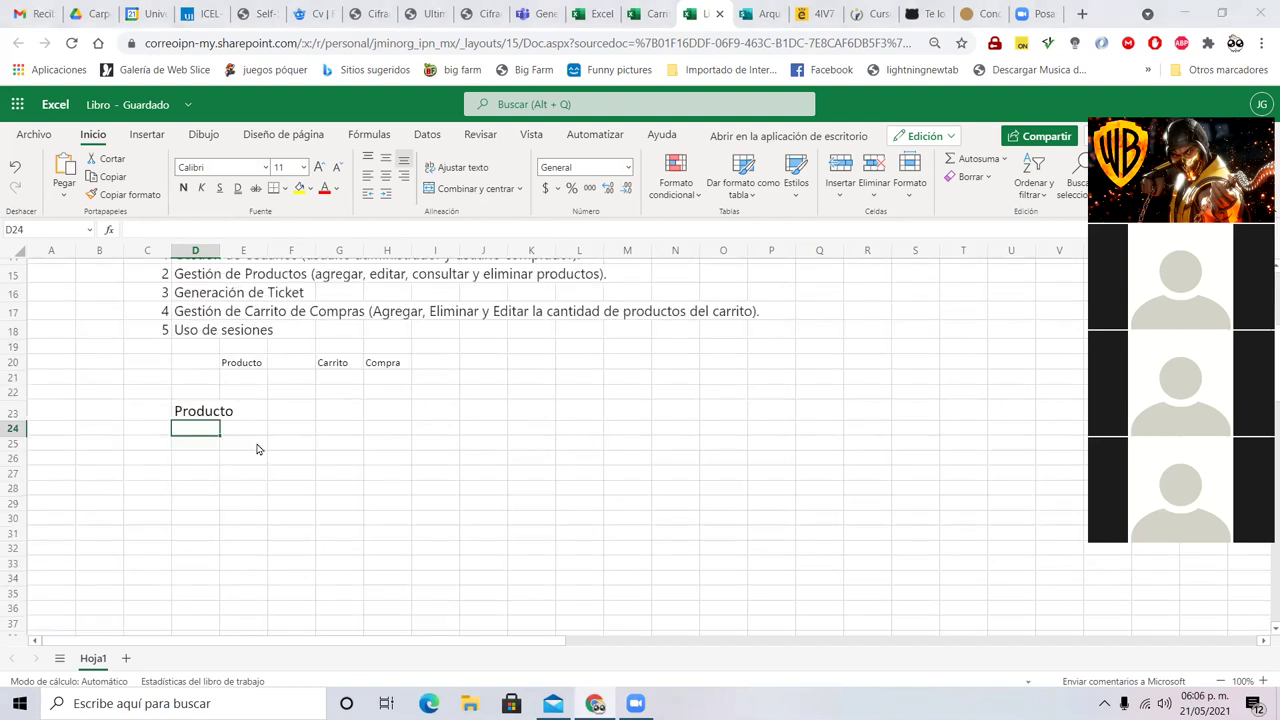
click(194, 430)
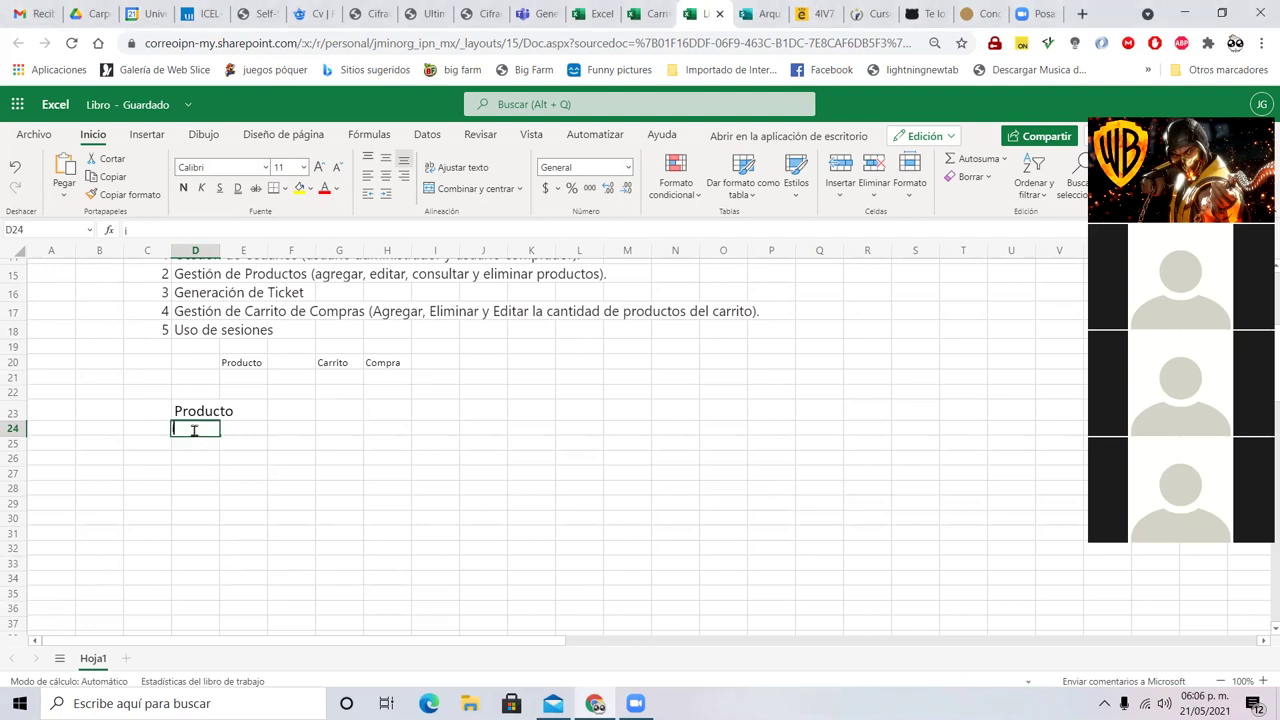
text(id)
key(Tab)
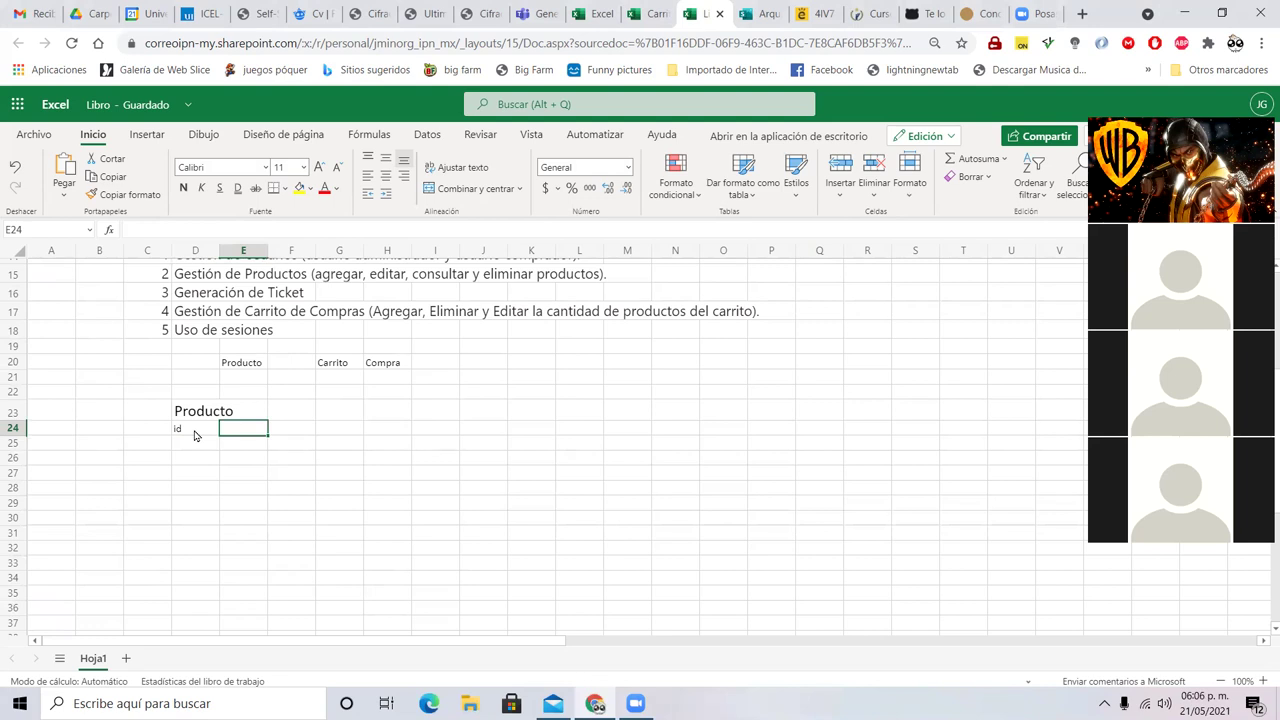
scroll(196, 434, up, 5)
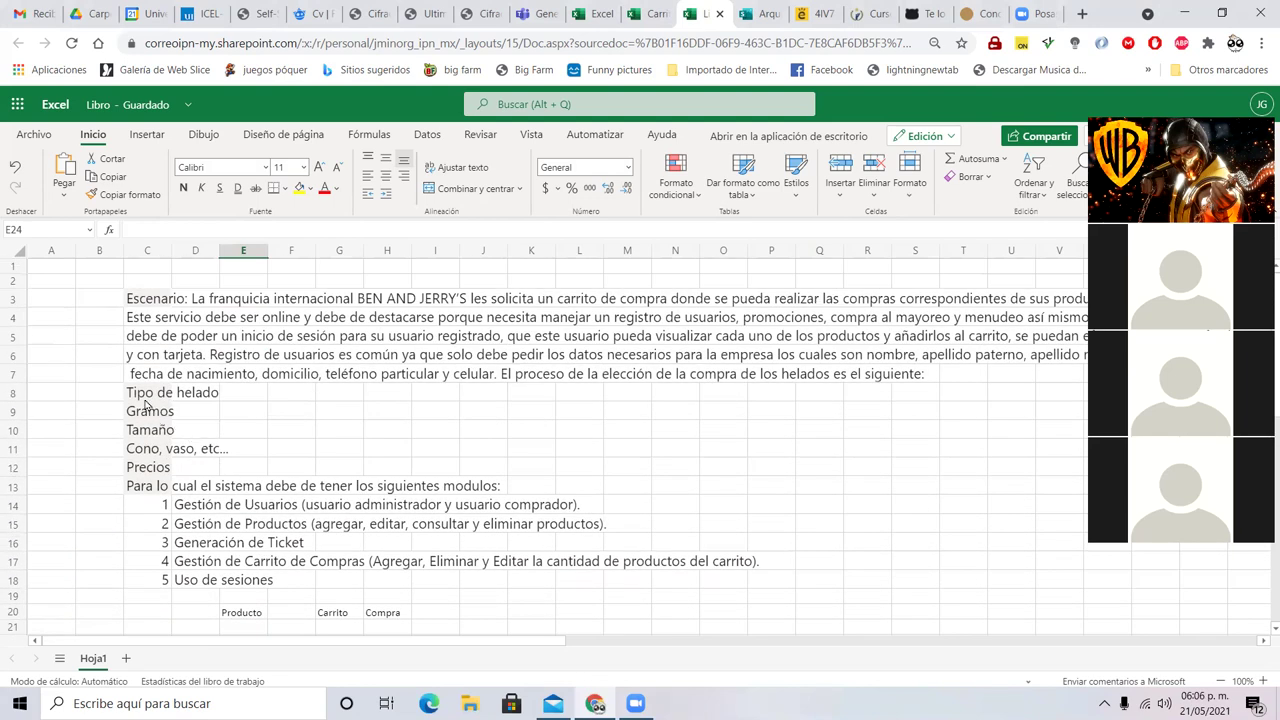
scroll(187, 427, down, 5)
text(sabor)
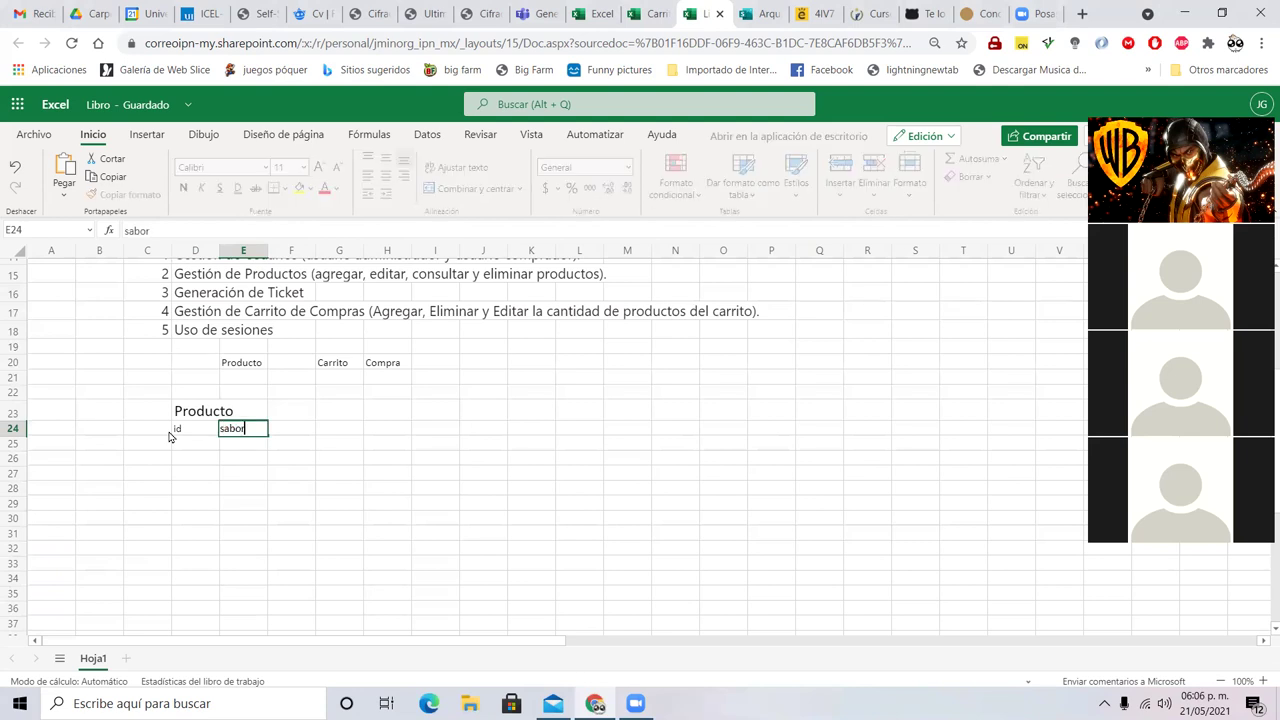
key(Tab)
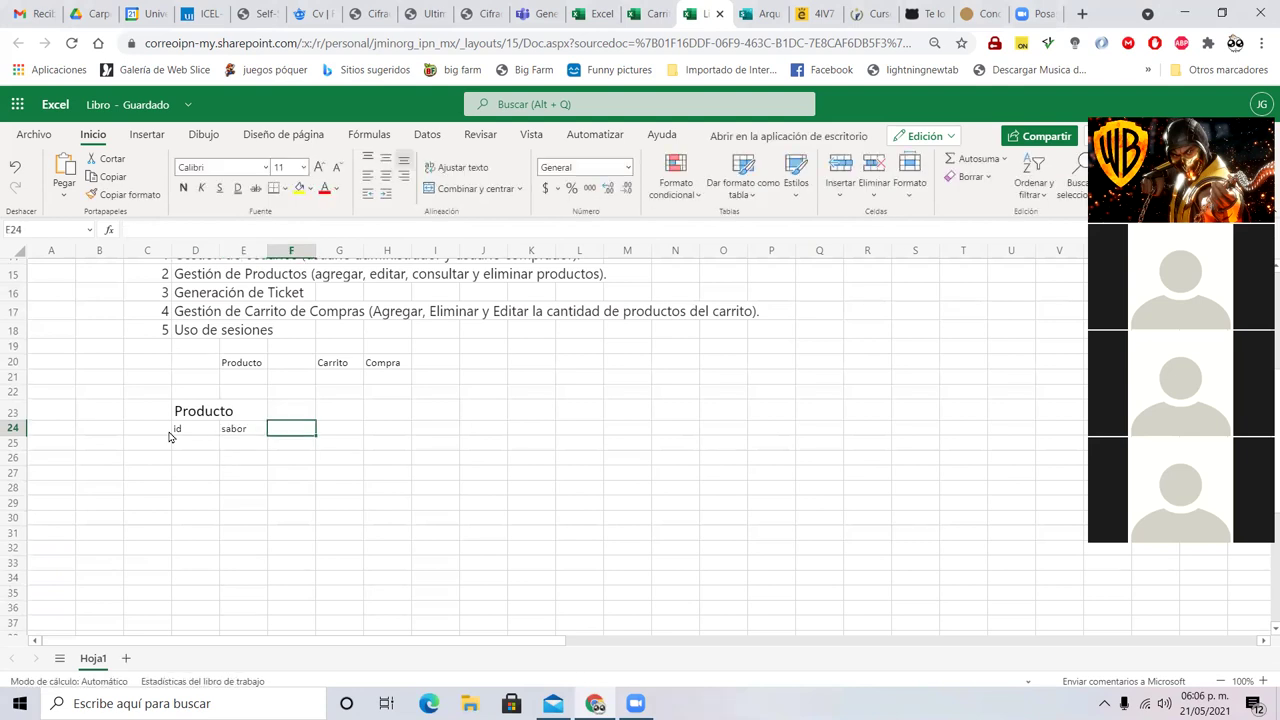
- Continue the Producto header row with descuento in F24 and cantidad in G24
scroll(288, 406, up, 5)
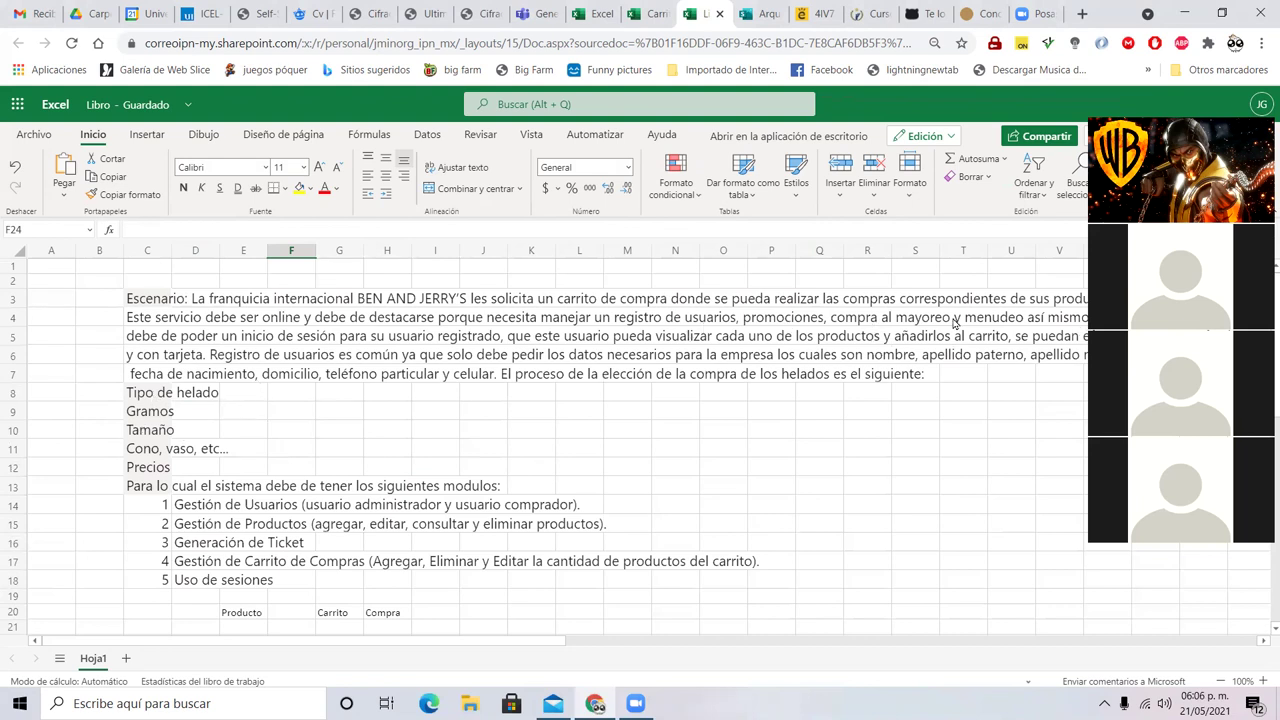
scroll(306, 414, down, 5)
text(descuento)
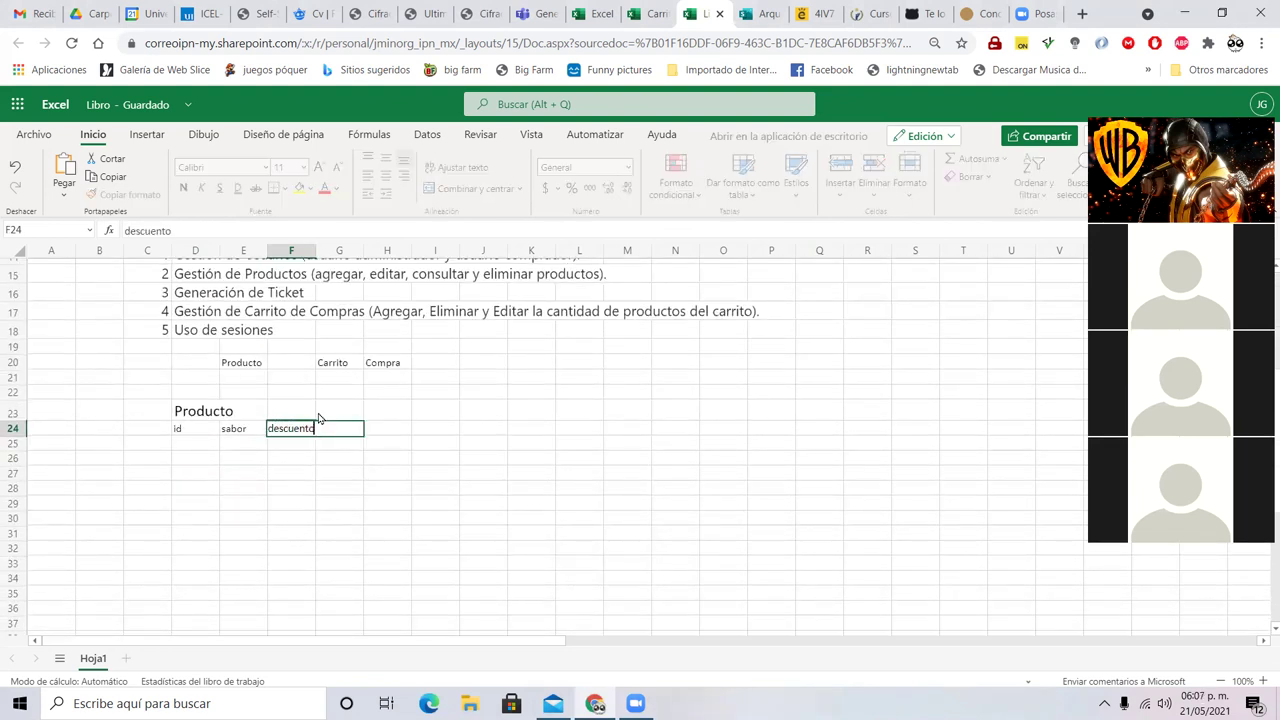
key(Tab)
scroll(319, 418, up, 5)
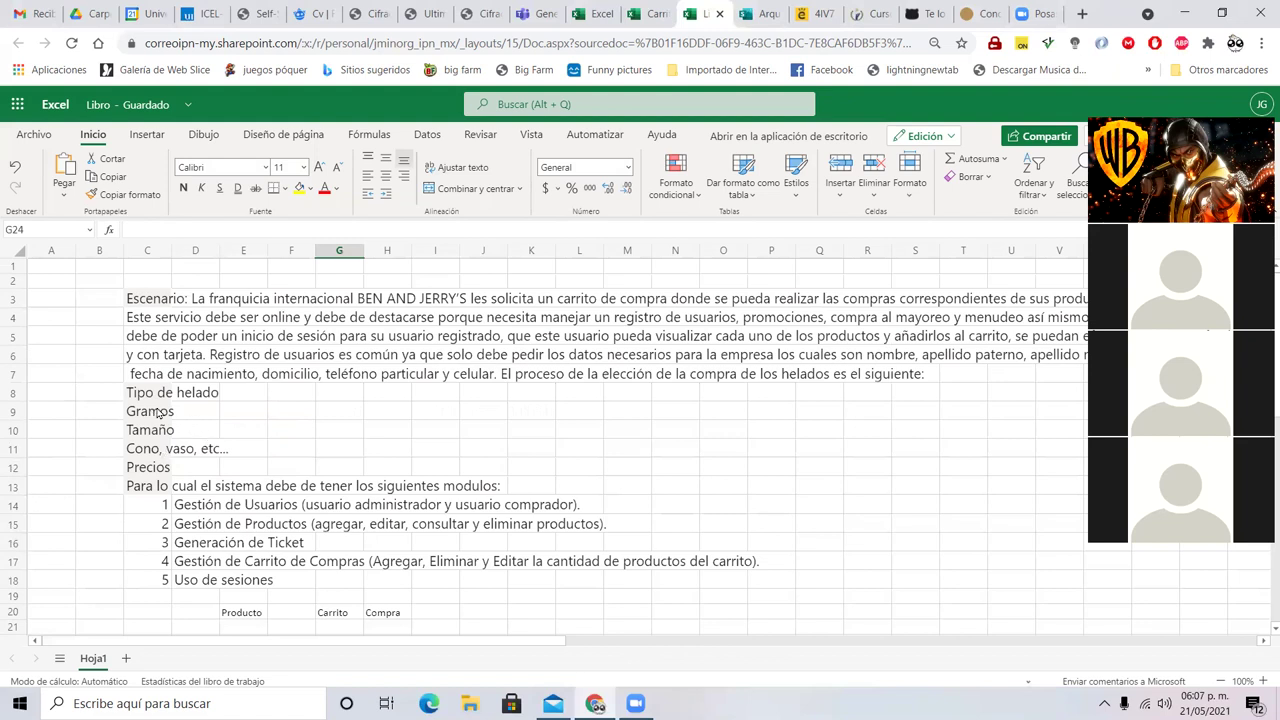
scroll(284, 480, down, 5)
text(cantidad)
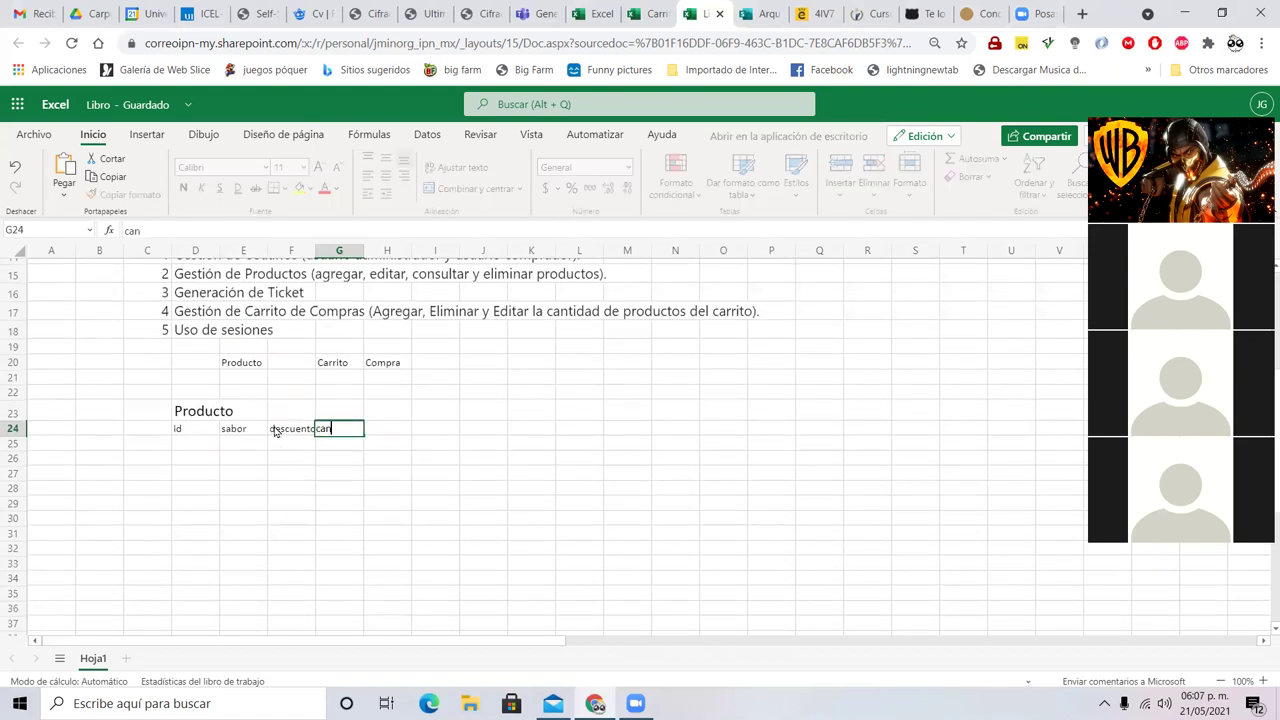
key(Tab)
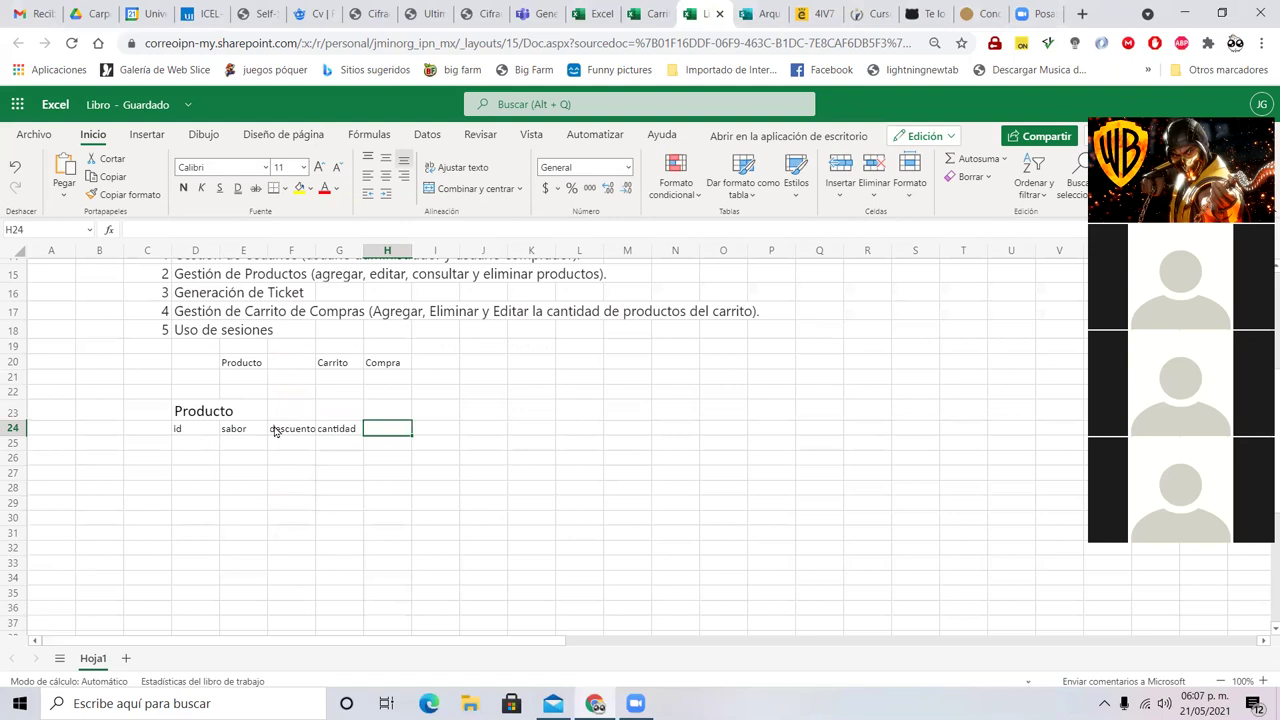
- Complete the Producto header row with tamano in H24, presentacion in I24 and precio in J24
scroll(265, 428, up, 3)
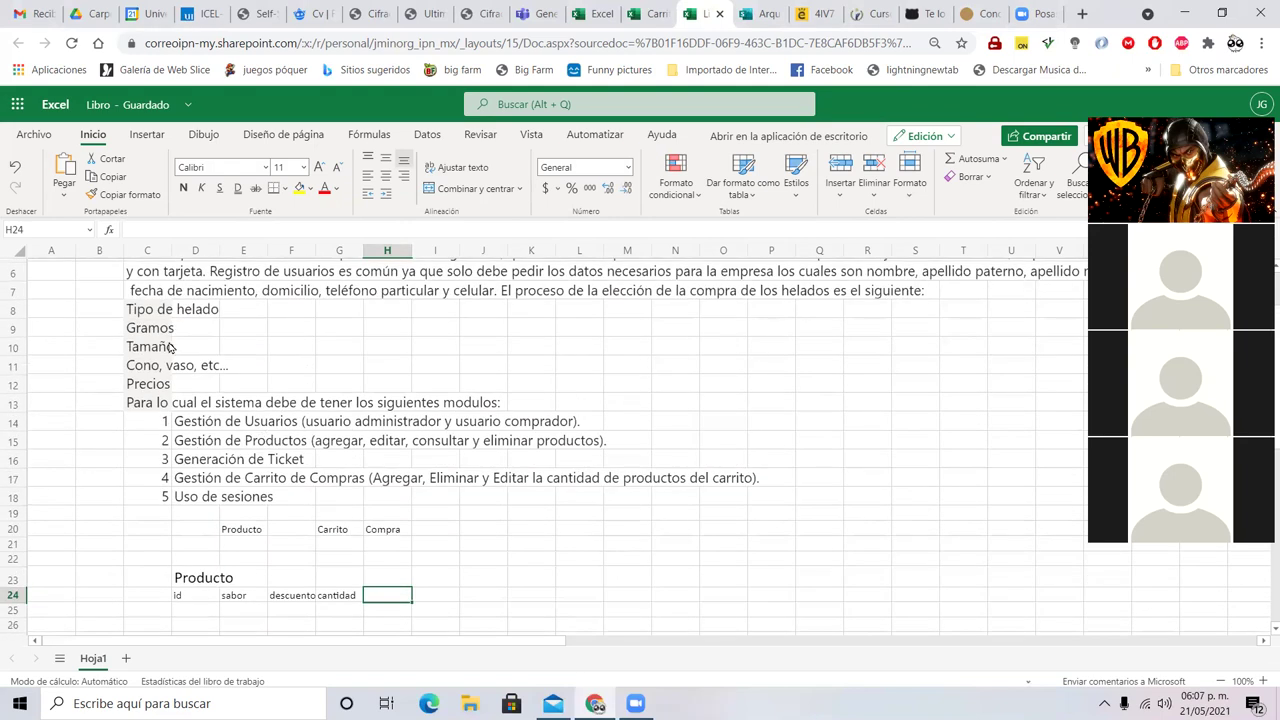
text(tamano)
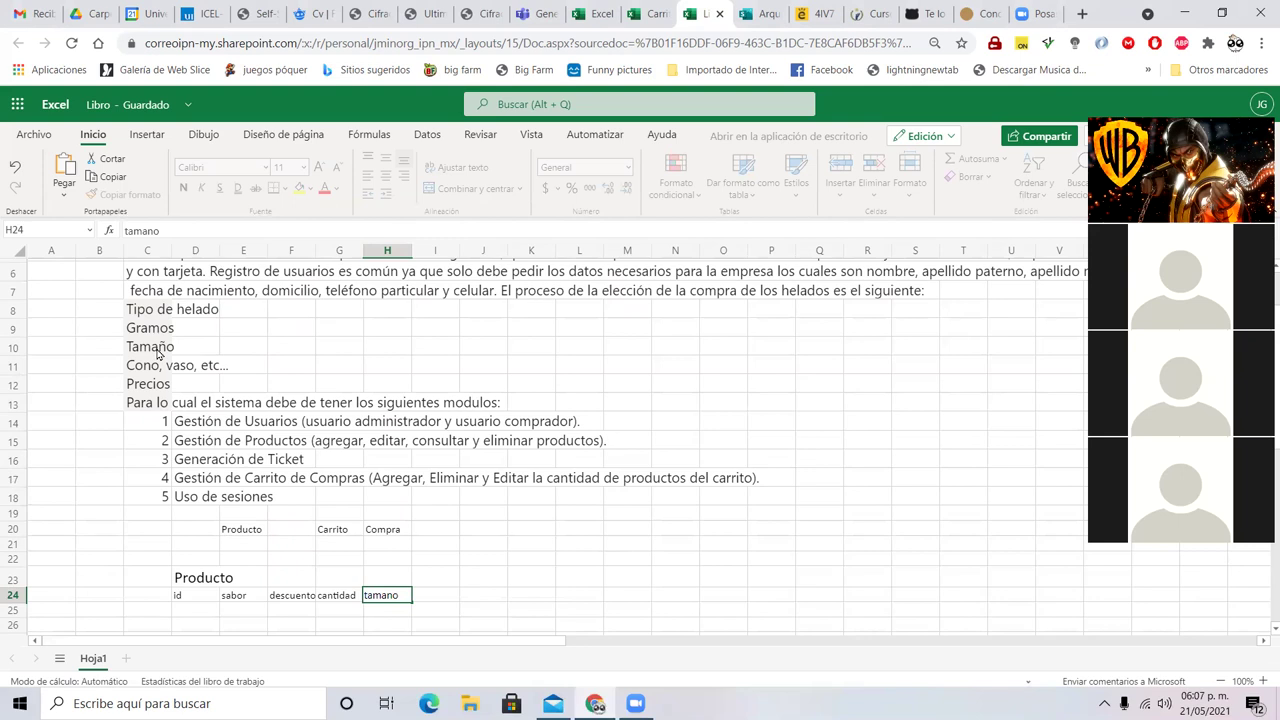
key(Tab)
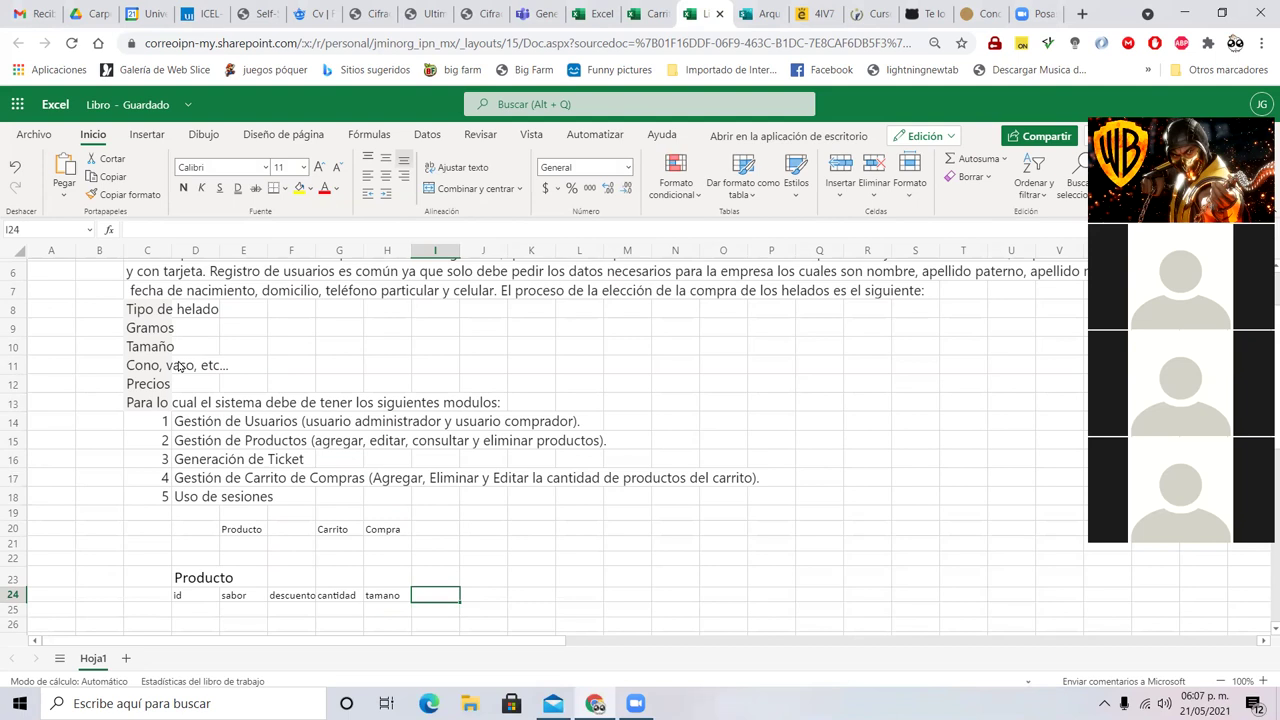
scroll(179, 367, down, 3)
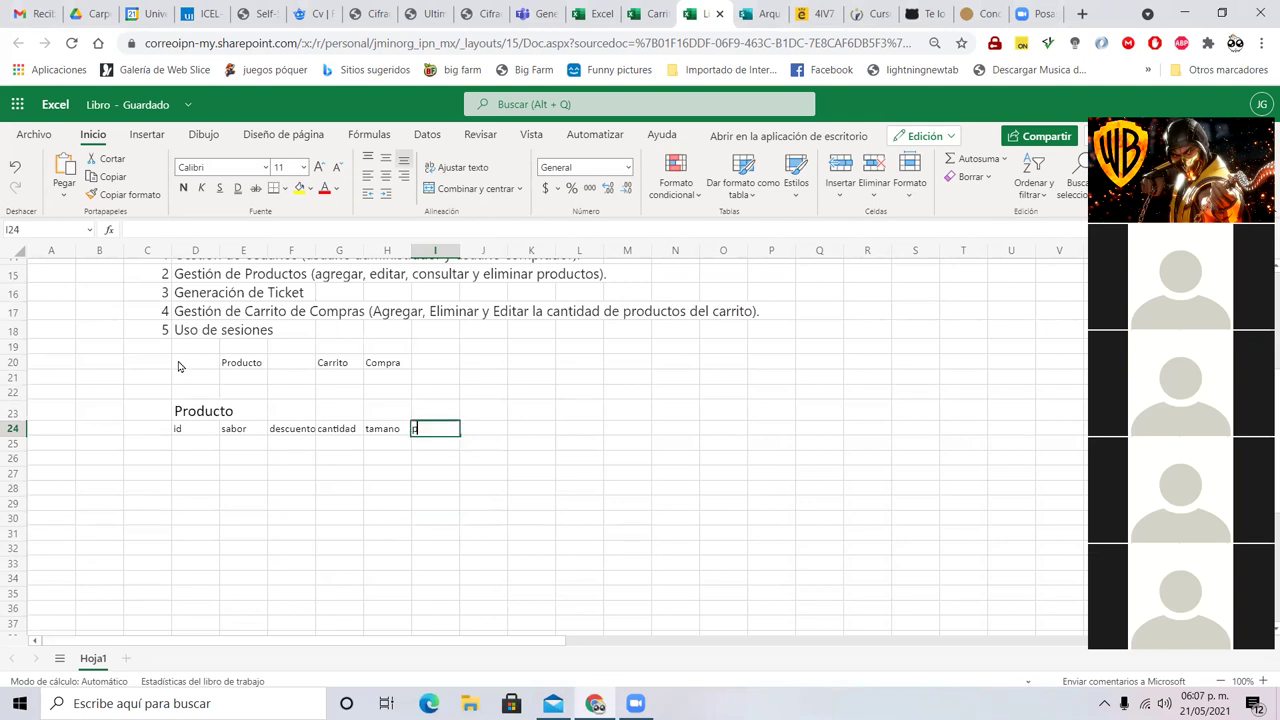
text(presentacion)
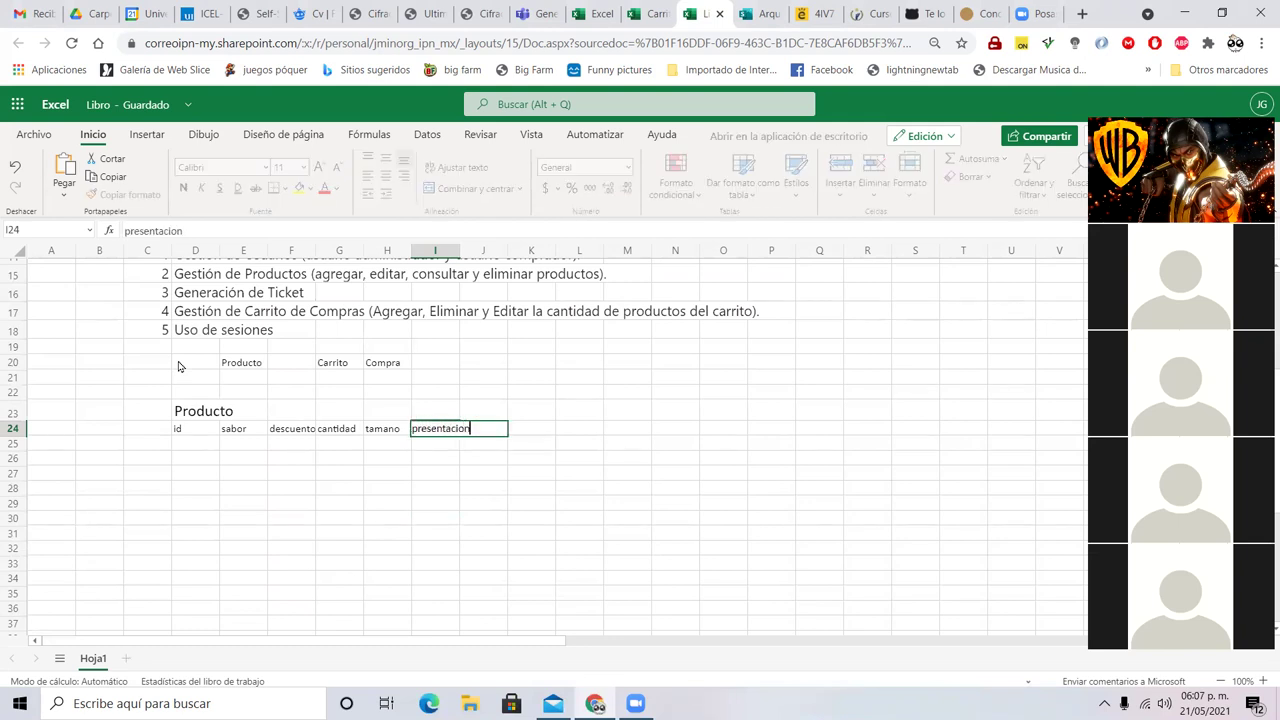
key(Tab)
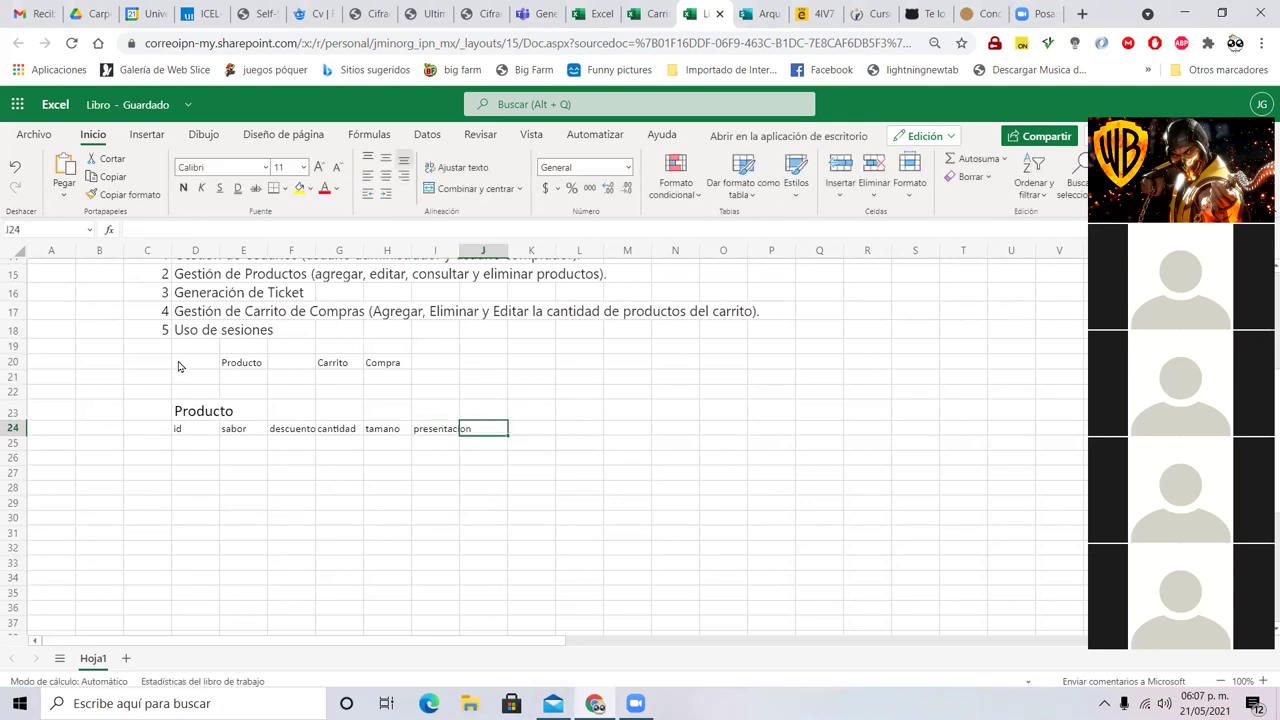
scroll(178, 366, up, 2)
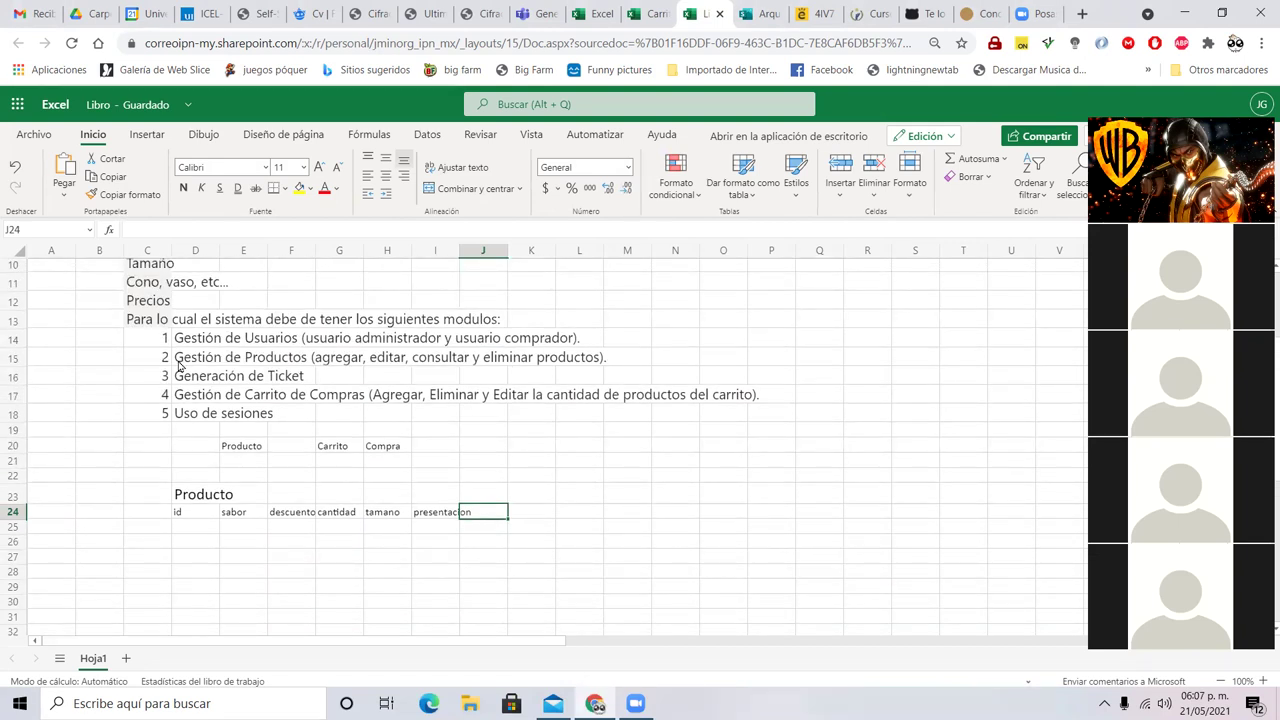
text(precio)
key(Return)
- Fill the id column of the Producto table with 1, 2 and 3 in cells D25 to D27
key(Left)
key(Left)
key(Left)
key(Left)
key(Left)
text(1)
key(Return)
text(2)
key(Return)
text(3)
key(Return)
- For product 1, enter vainilla as the sabor in E25 and no aplica as the descuento in F25
key(Up)
key(Up)
key(Up)
key(Right)
text(vaini)
text(al)
text(lla)
key(Right)
text(no aplica)
key(Right)
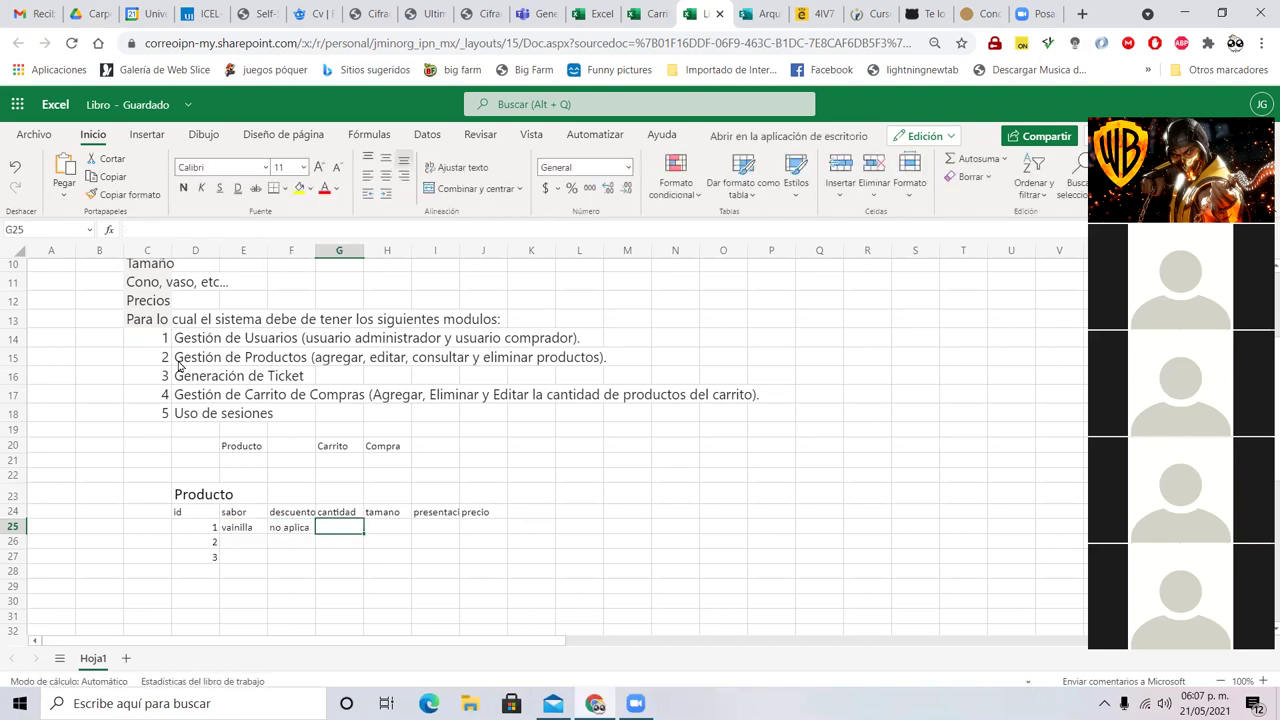
- For product 1, enter 100 gr as the cantidad, ch as the tamano, cono as the presentacion and 20 as the precio in G25:J25
text(100 gr)
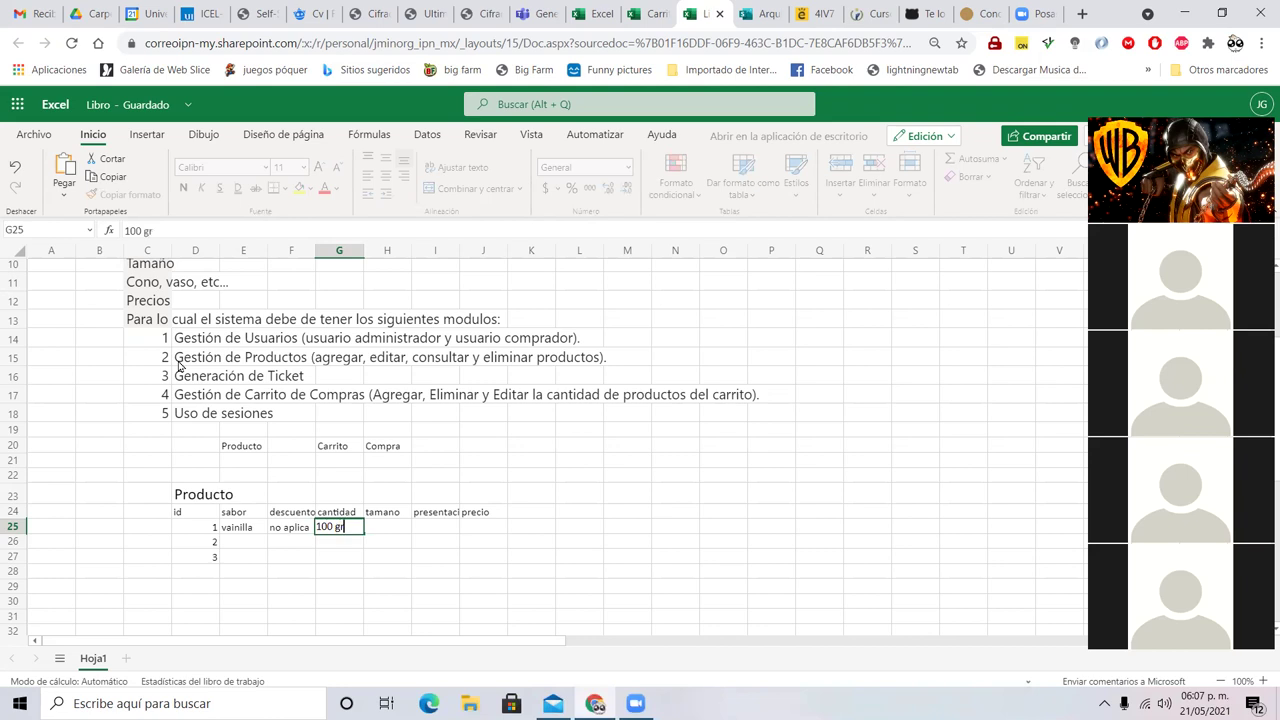
key(Right)
text(ch)
key(Right)
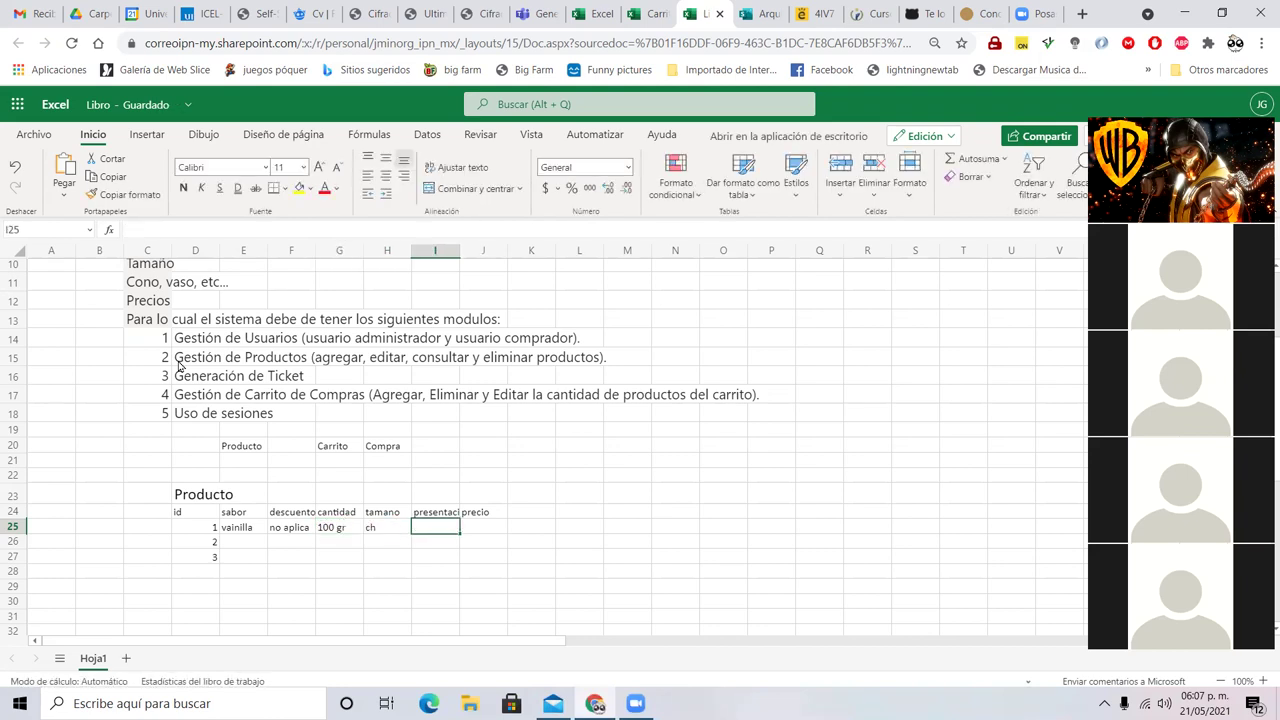
text(cono)
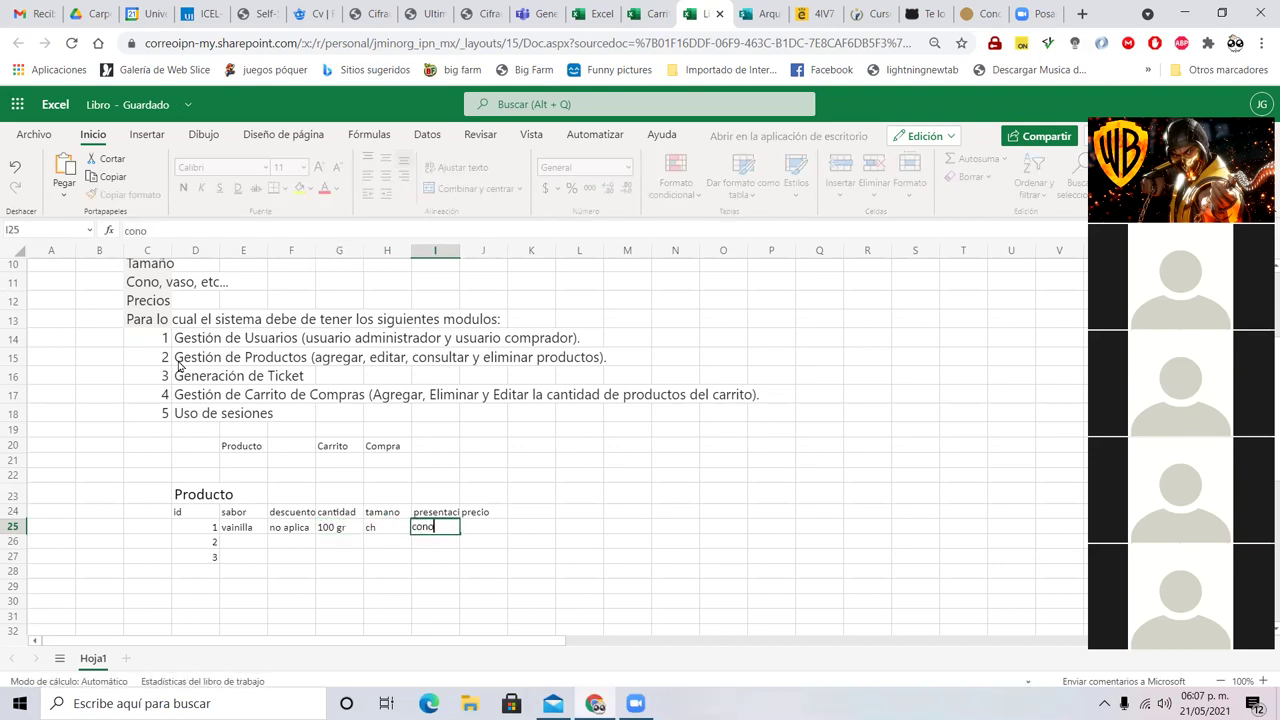
key(Right)
text(20)
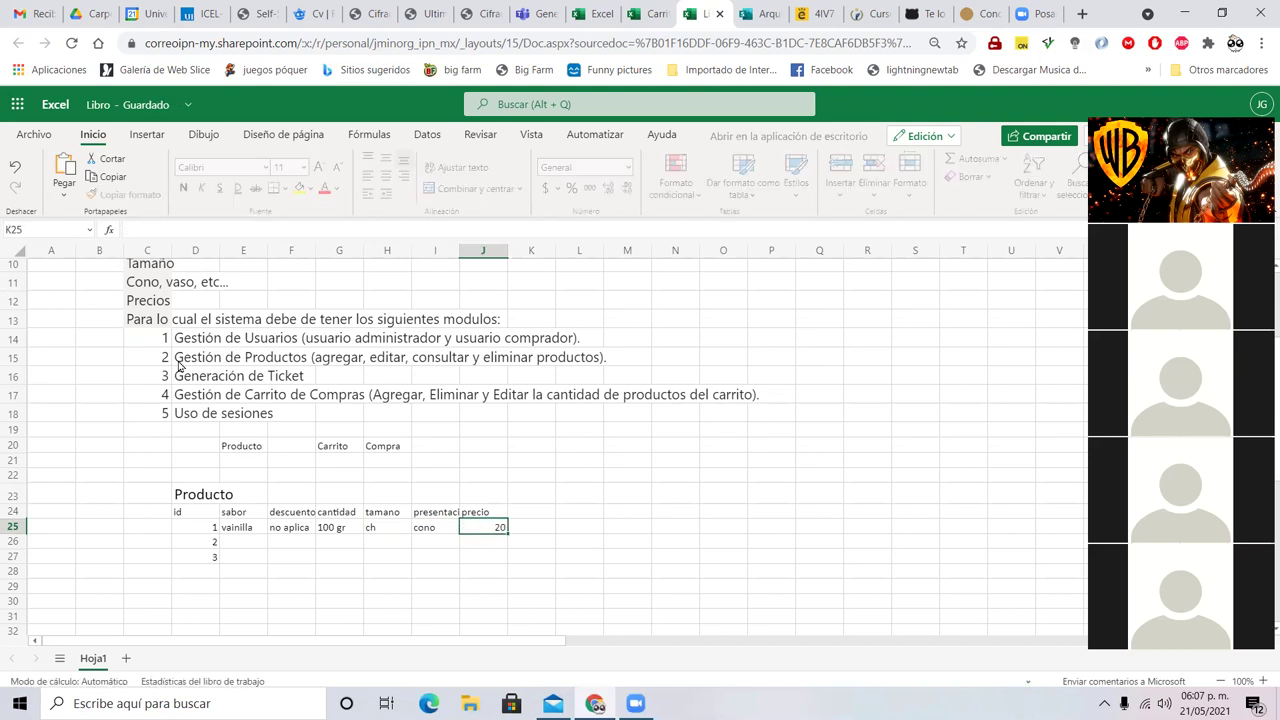
- Copy product 1's details from E25:J25 into the rows of products 2 and 3, E26:J27
key(Left)
key(Left)
key(Left)
key(Left)
key(Left)
key(shift+Right)
key(shift+Right)
key(shift+Right)
key(shift+Right)
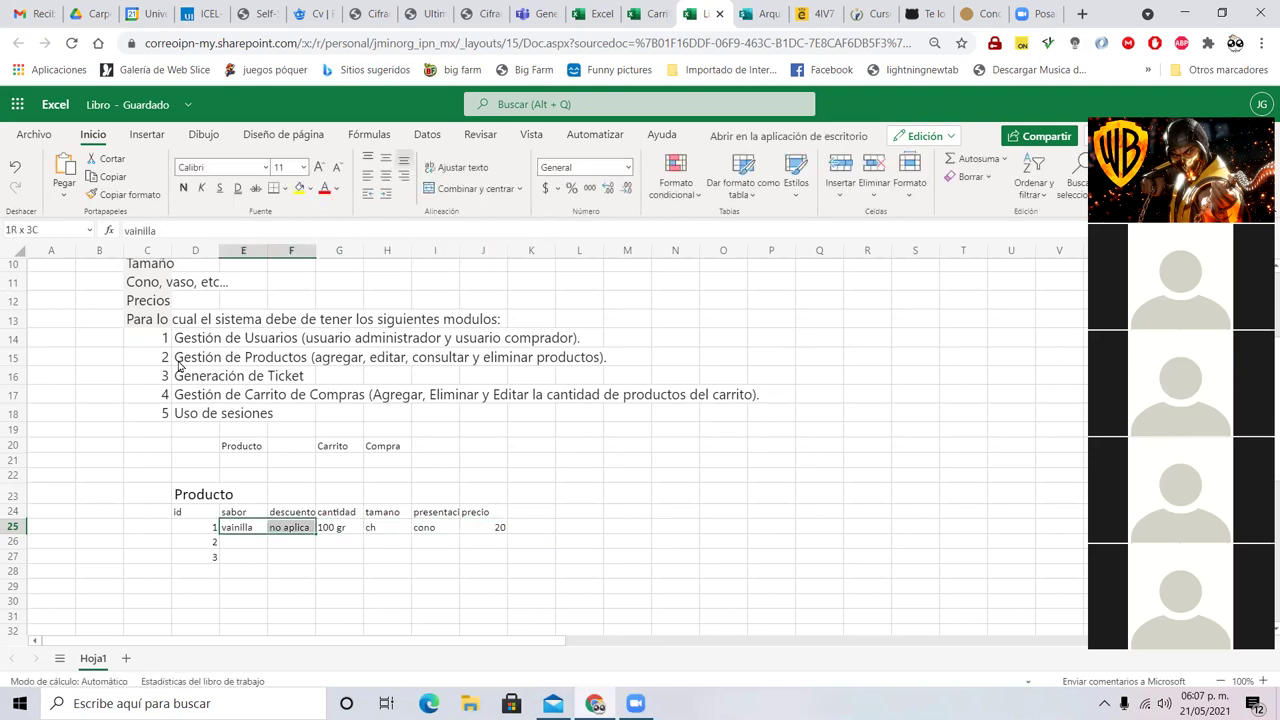
key(shift+Right)
key(ctrl+c)
key(Down)
key(shift+Down)
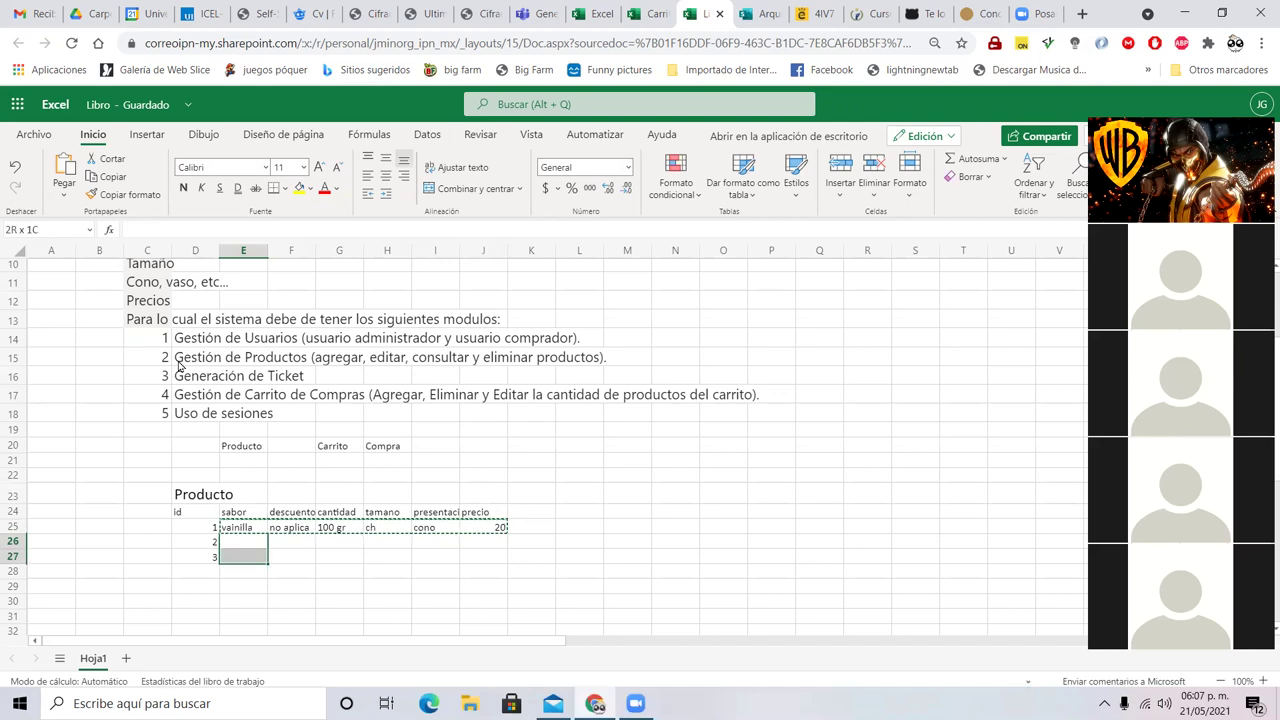
key(shift+Right)
key(shift+Right)
key(shift+Right)
key(shift+Right)
key(shift+Right)
key(ctrl+v)
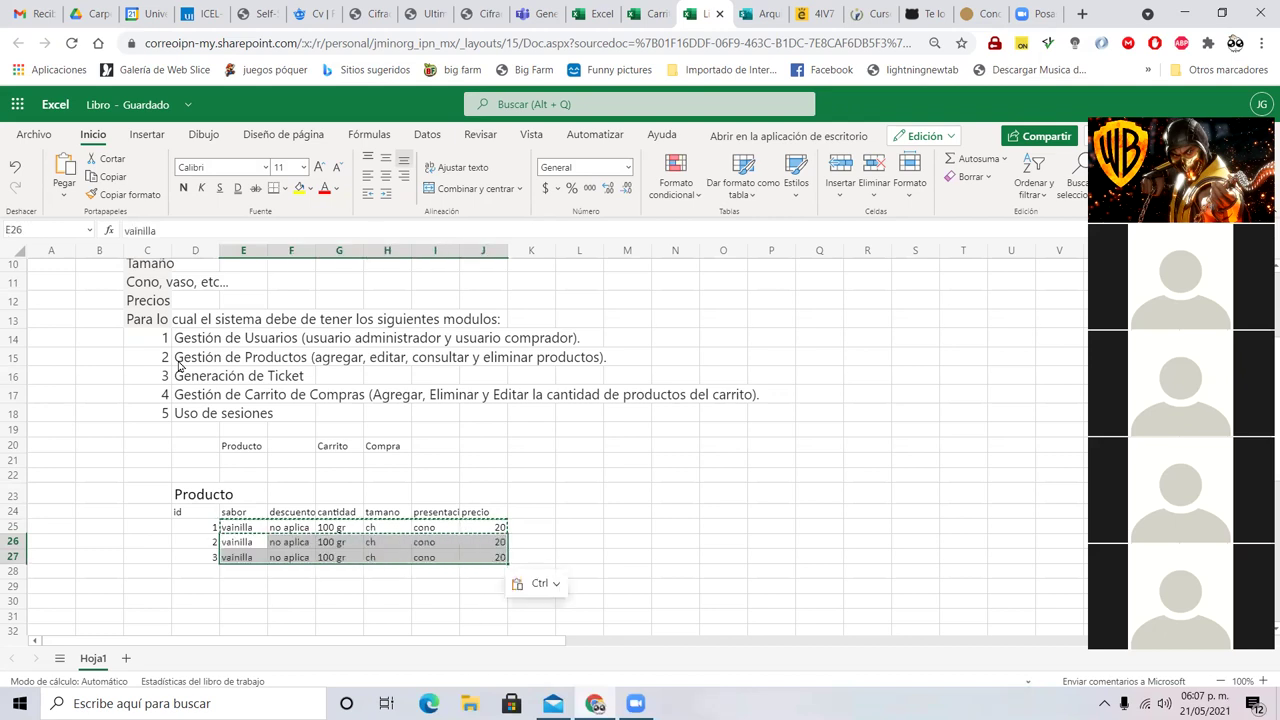
- For product 2 in row 26, set the cantidad to 200 gr, the tamano to med and the precio to 30
key(Left)
key(Left)
key(Right)
key(Right)
key(Right)
key(Right)
key(Right)
key(Left)
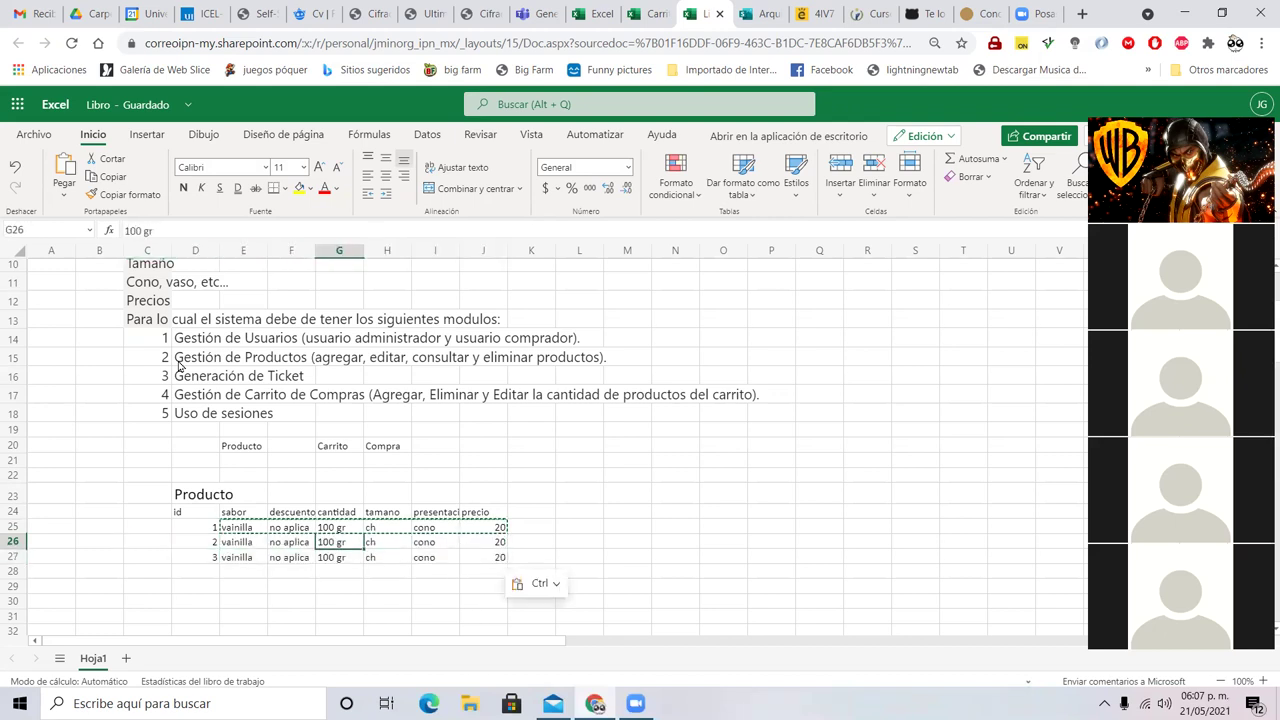
text(200 gr)
key(Right)
text(med)
key(Right)
key(Right)
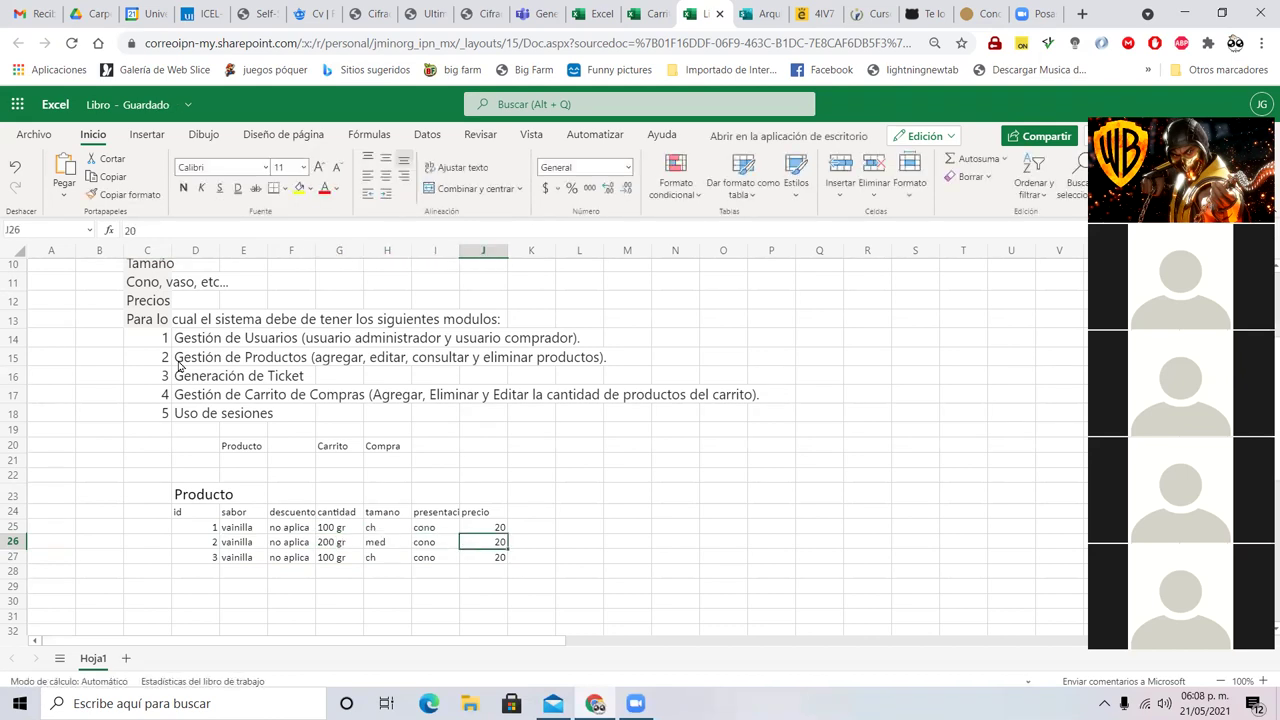
text(30)
- For product 3 in row 27, set the precio to 50, the cantidad to 300 gr and the tamano to grande
key(Return)
text(50)
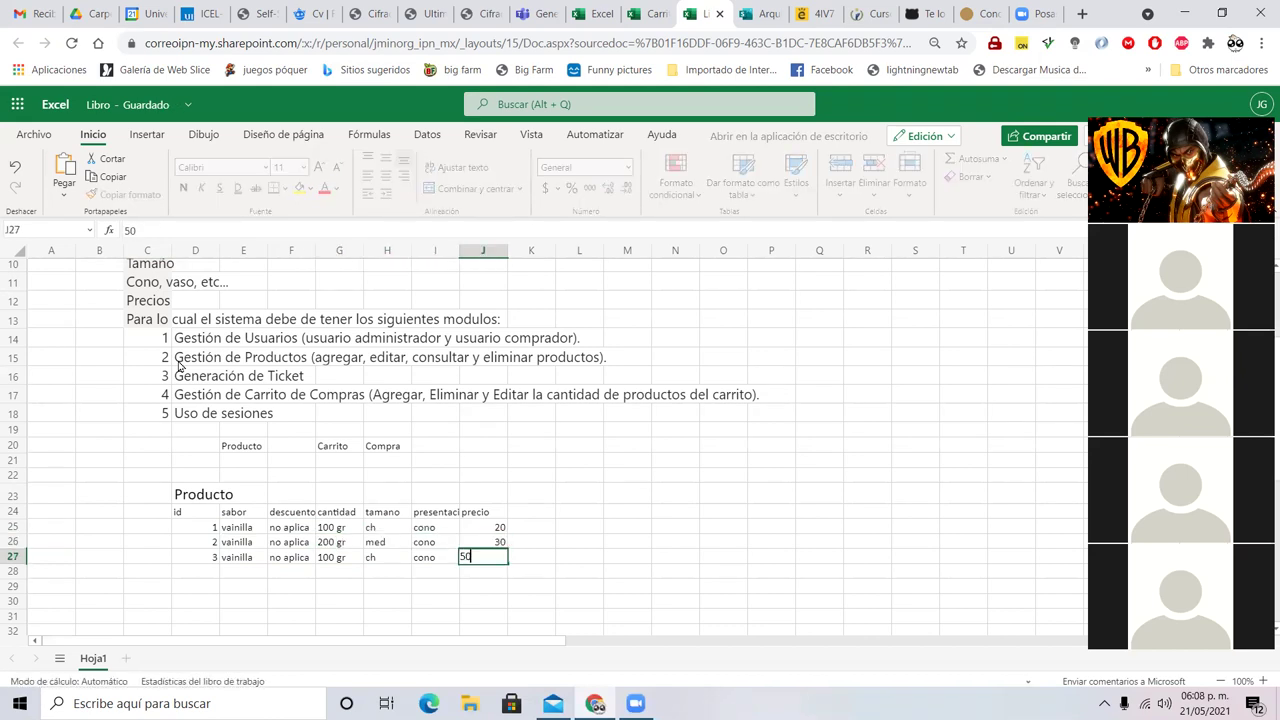
key(Left)
key(Left)
key(Left)
text(300 gr)
key(Tab)
text(grande)
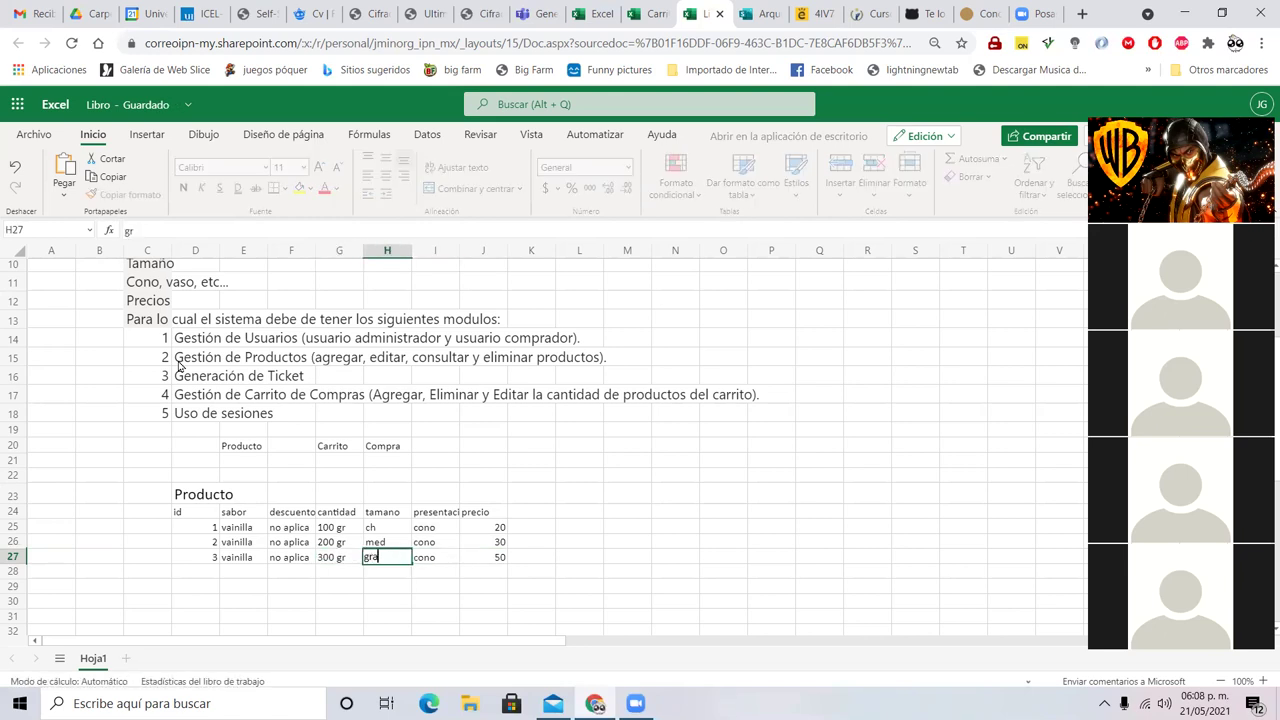
key(Tab)
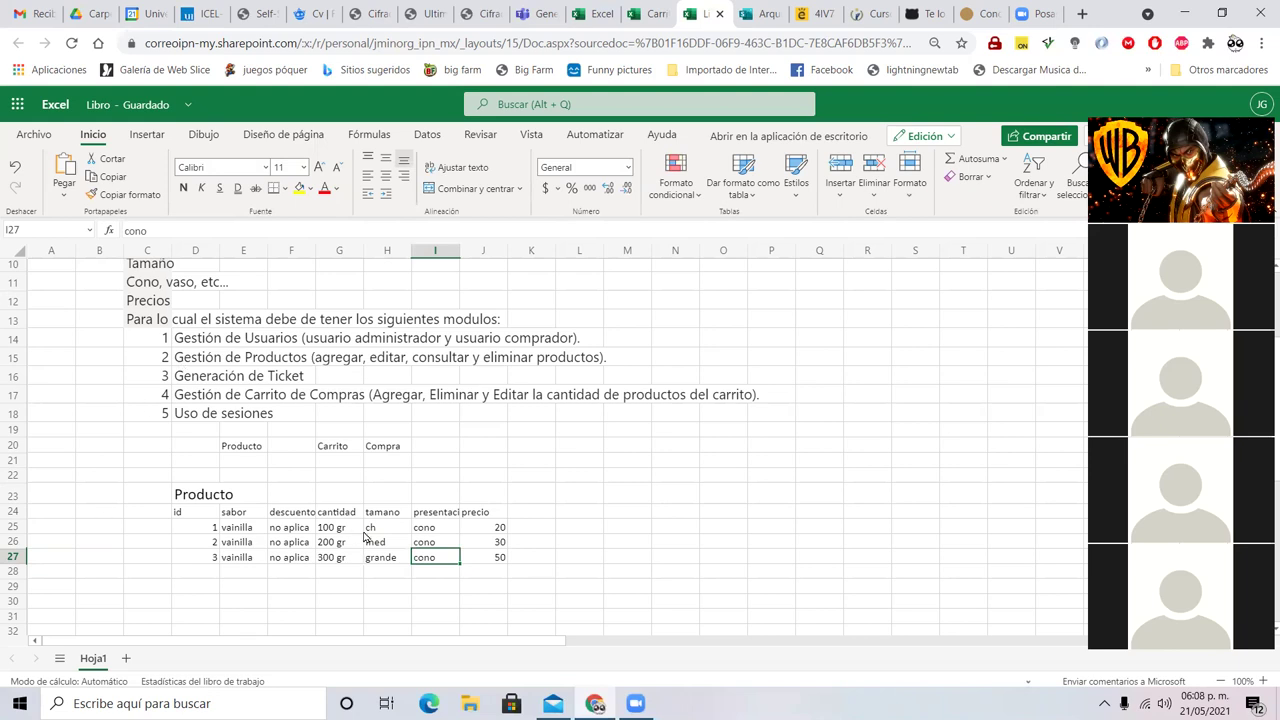
- Duplicate the three vainilla product rows E25:J27 directly below, starting at E28
scroll(364, 536, down, 3)
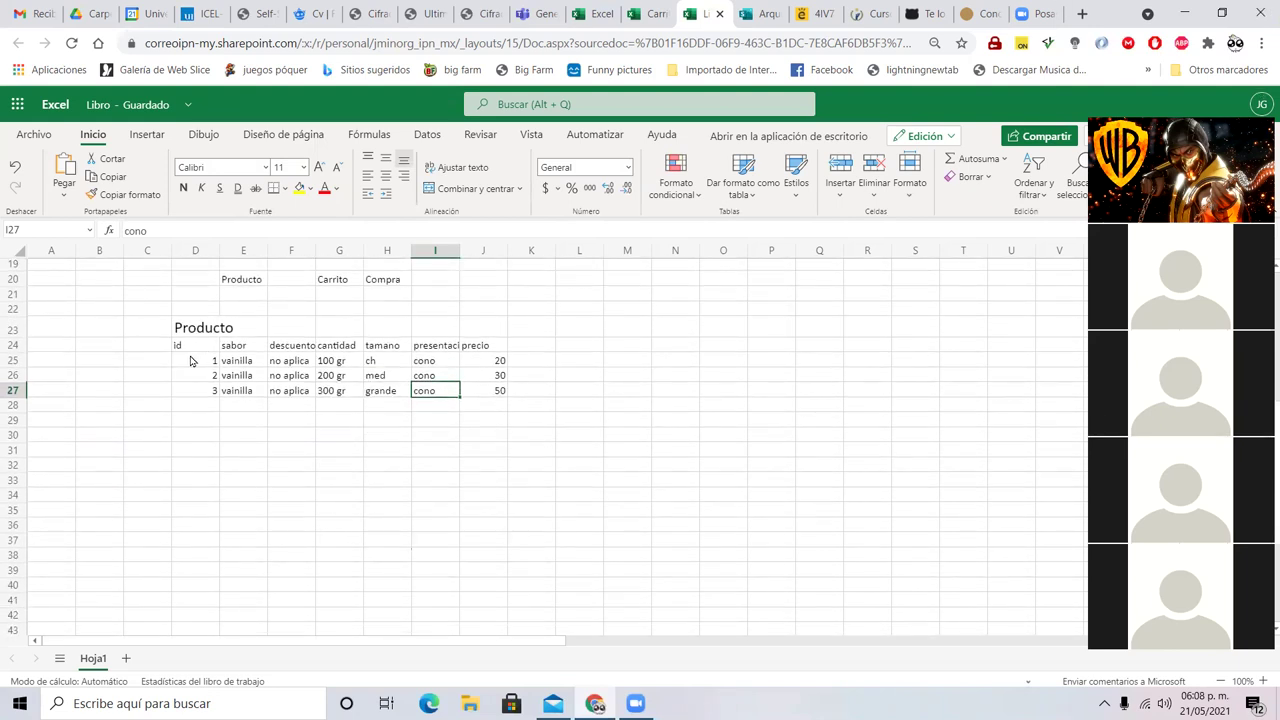
drag(238, 362, 502, 393)
key(ctrl+c)
click(243, 405)
key(ctrl+v)
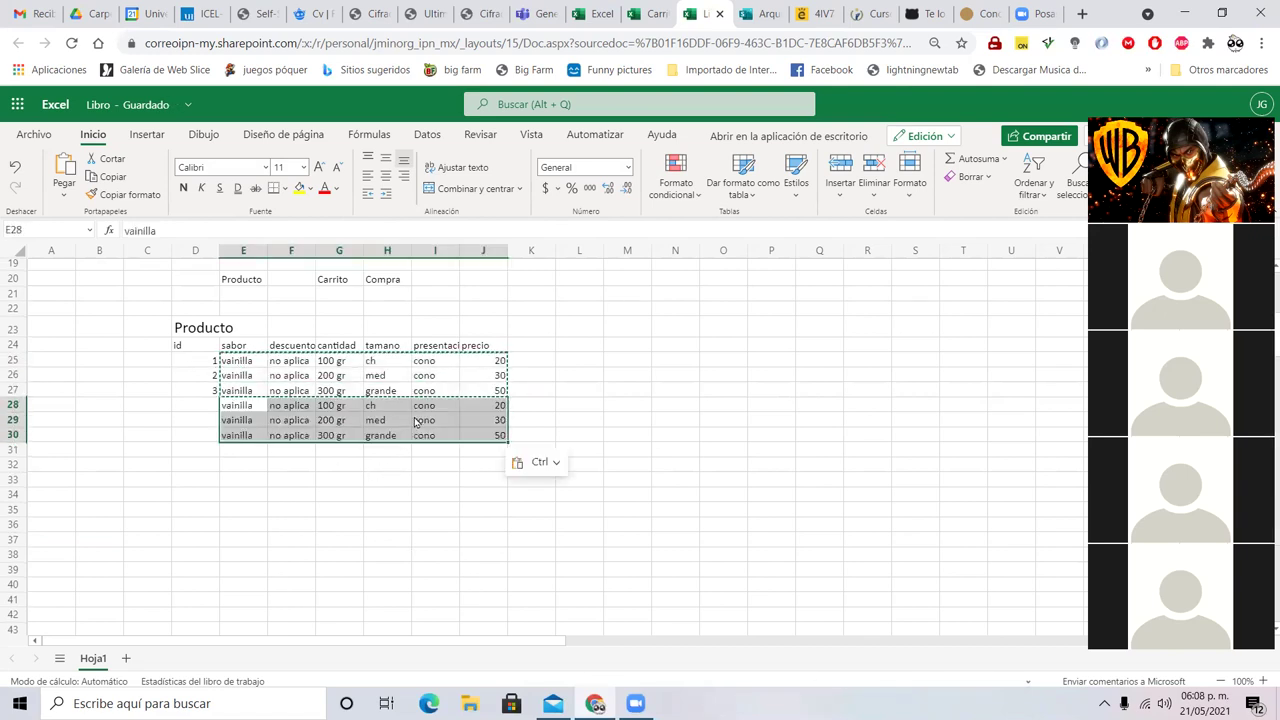
- Change the presentacion of the three duplicated rows, I28 to I30, to vaso
click(432, 407)
text(vaso)
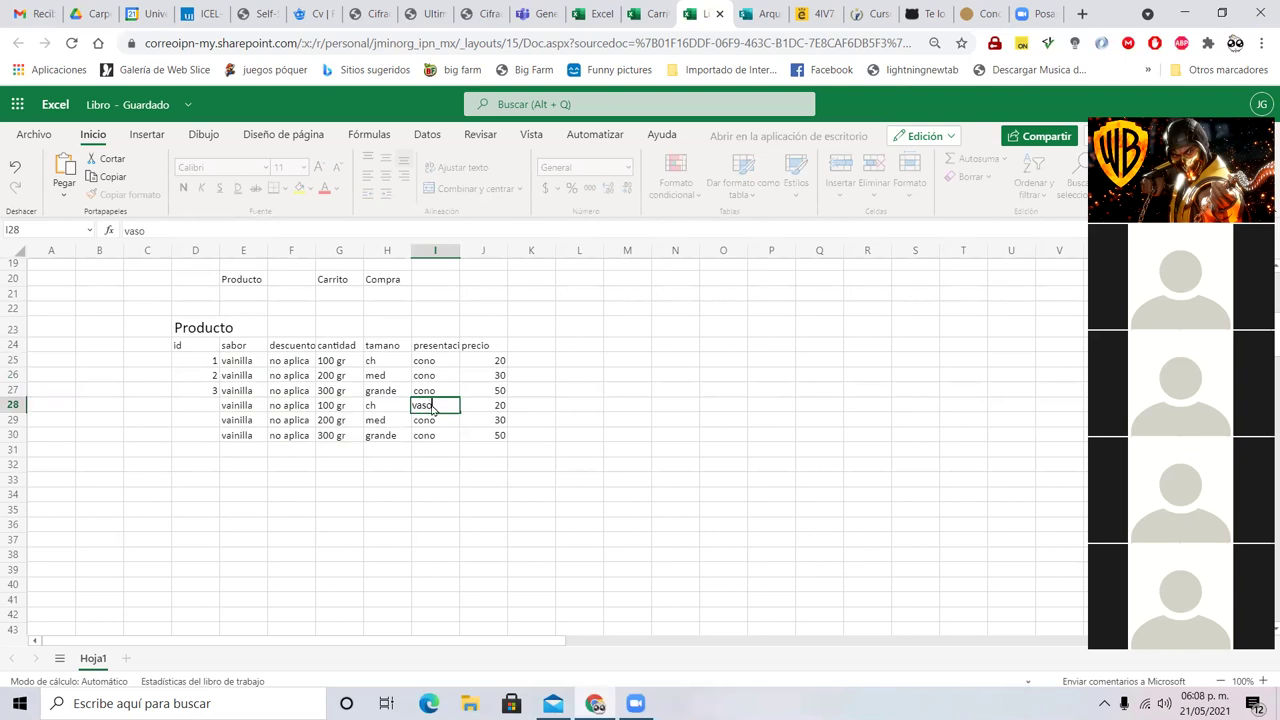
key(ctrl+c)
key(Down)
key(ctrl+v)
key(Down)
key(ctrl+v)
key(Down)
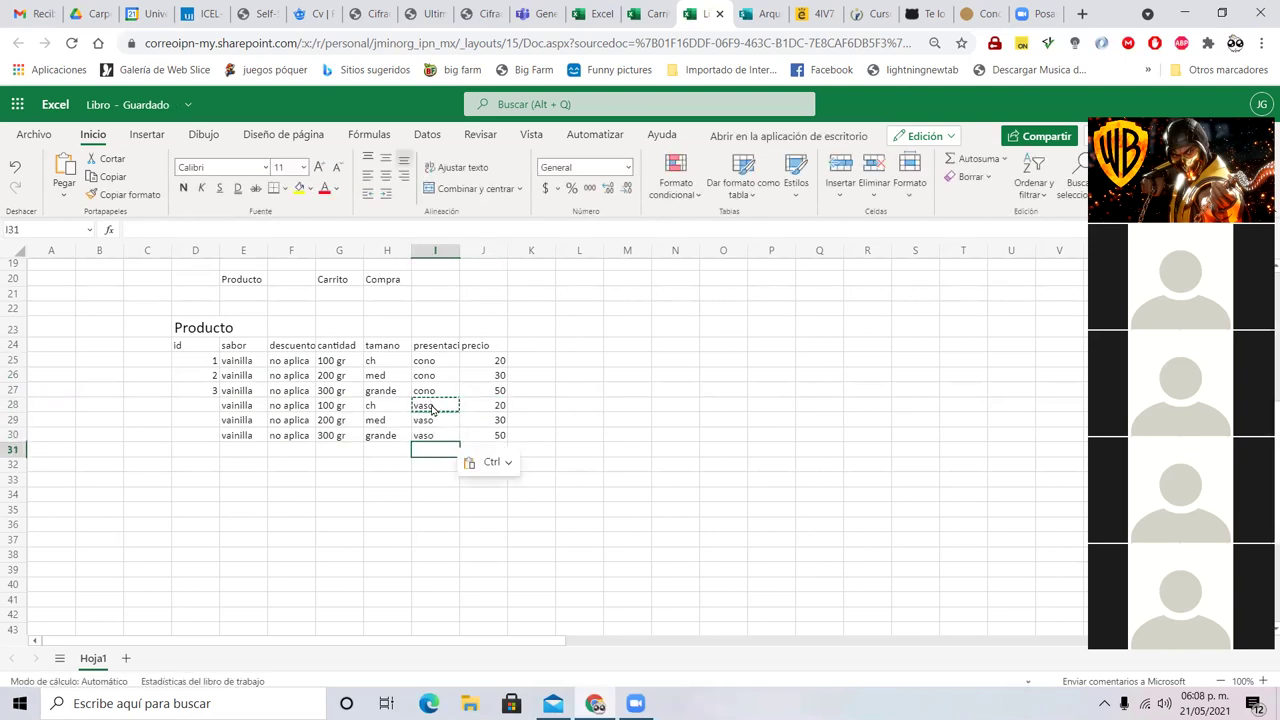
- Extend the id series through 14 in D38 and copy the six product rows E25:J30 to E31:J36
drag(208, 361, 231, 553)
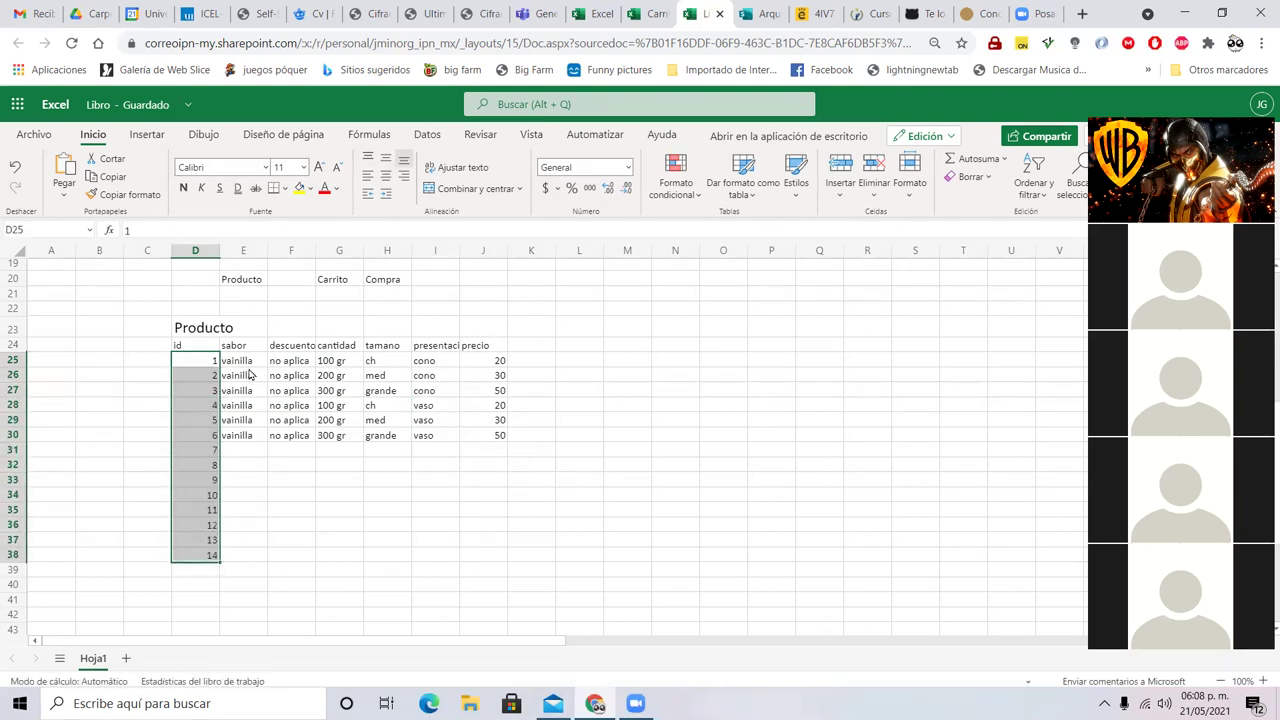
click(250, 364)
drag(250, 362, 491, 437)
key(ctrl+c)
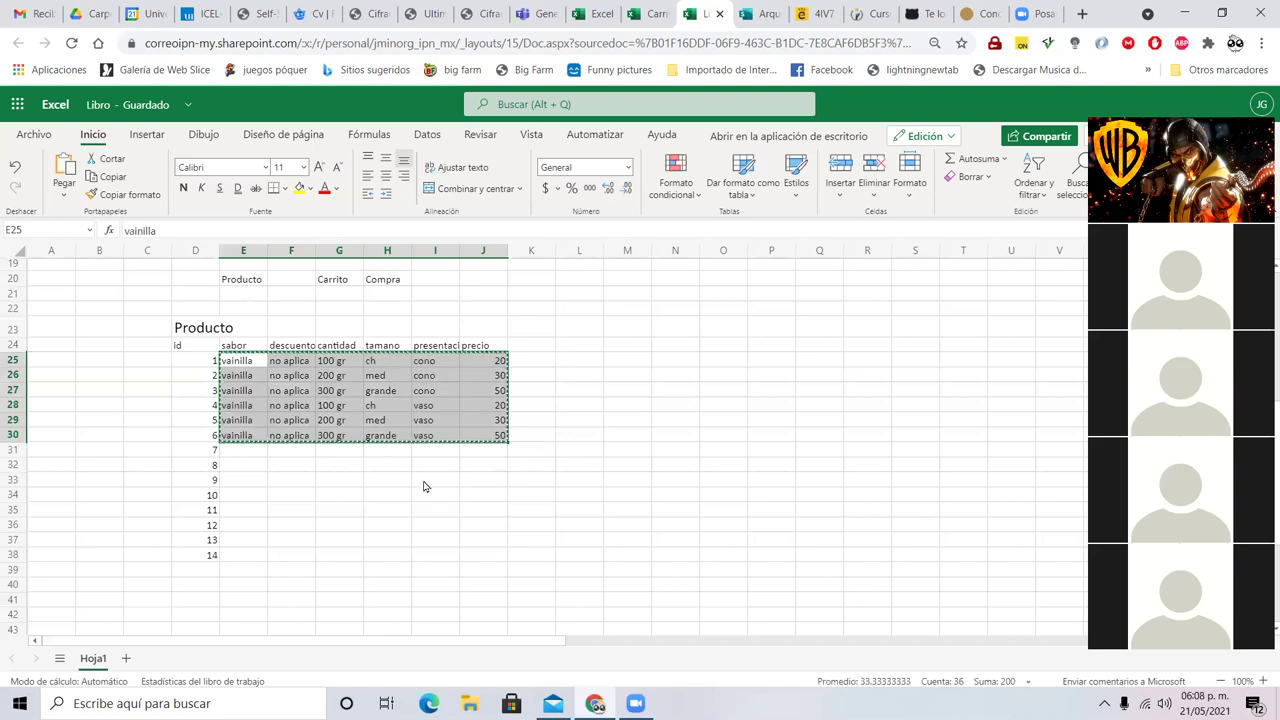
click(249, 451)
key(ctrl+v)
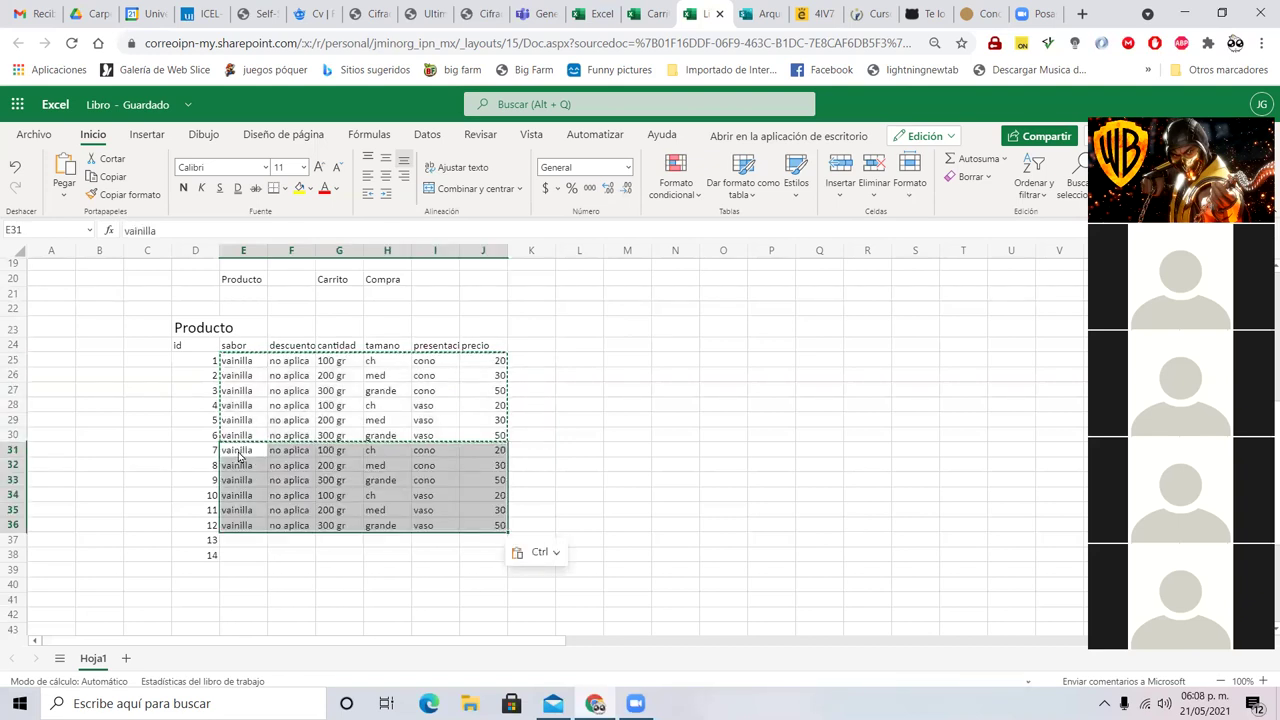
- Change the sabor of products 7 to 12 in E31:E36 to chocolate
text(chocolate)
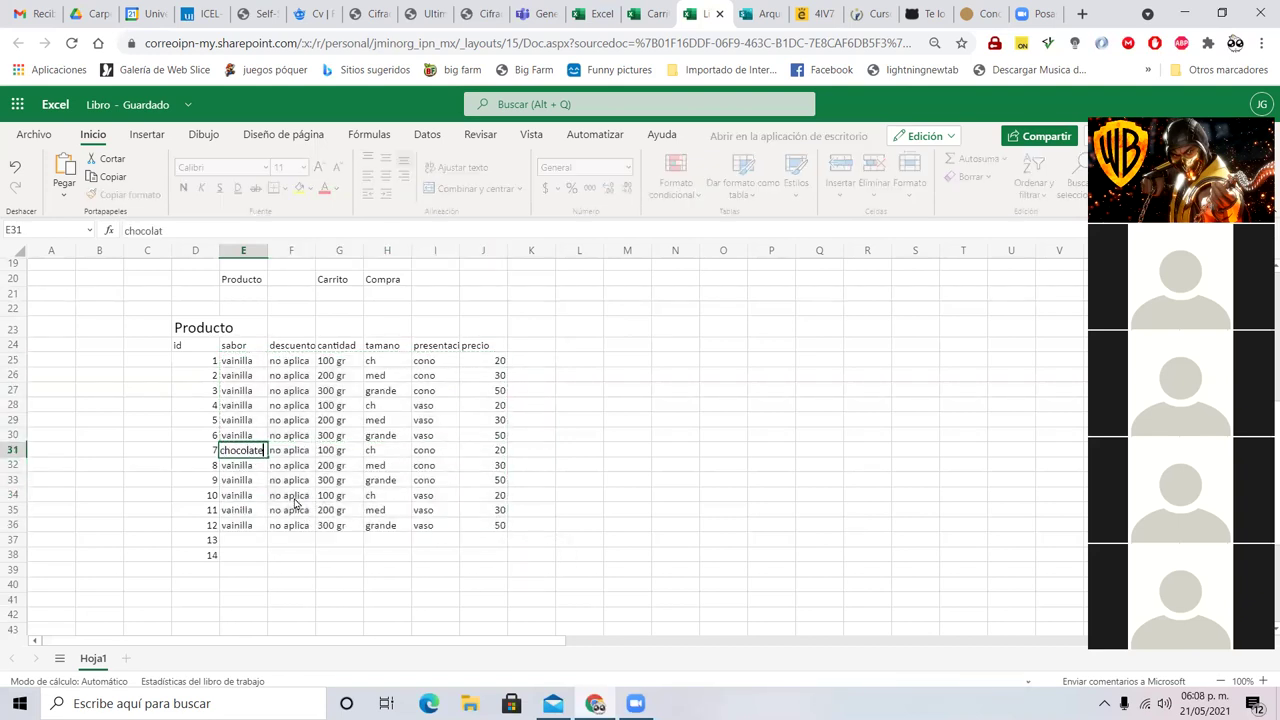
key(Return)
key(Up)
key(ctrl+c)
key(Down)
key(shift+Down)
key(shift+Down)
key(shift+Down)
key(shift+Down)
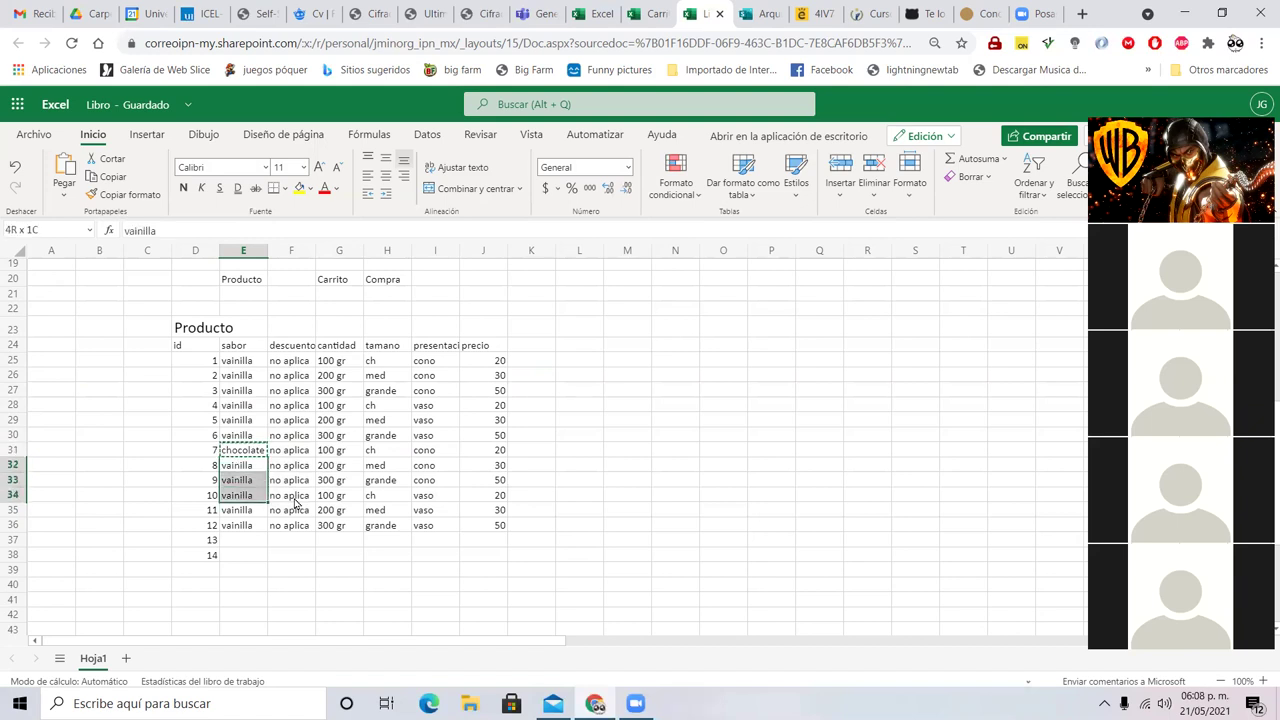
key(ctrl+v)
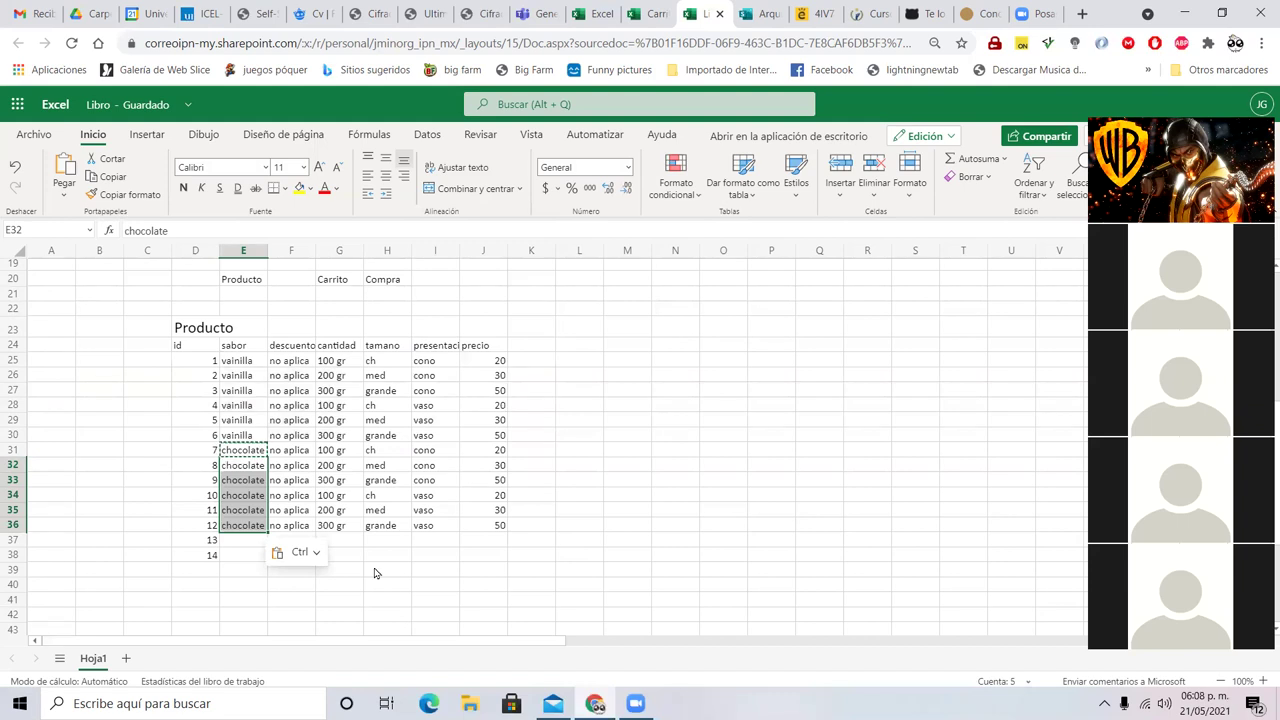
scroll(375, 573, down, 2)
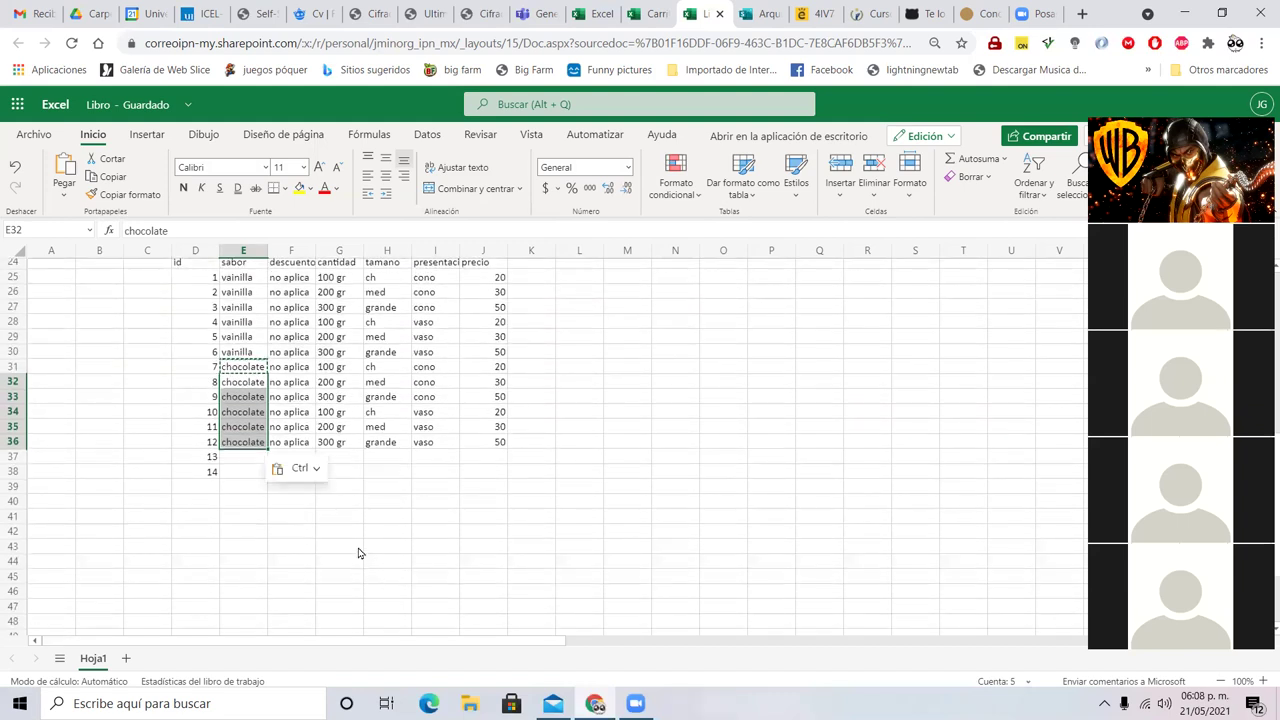
scroll(357, 551, up, 4)
scroll(166, 400, down, 4)
scroll(296, 455, up, 2)
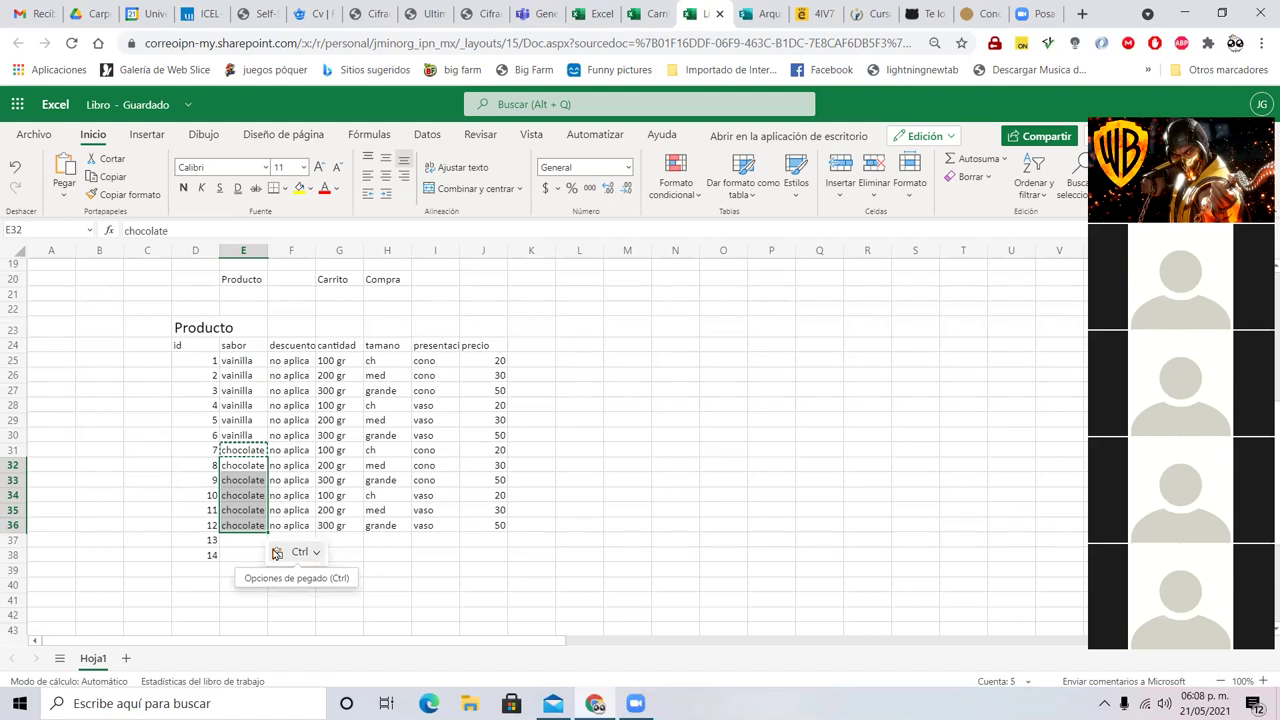
- For product 13, enter oreo as the sabor in E37 and 2x1 as the descuento in F37
click(243, 540)
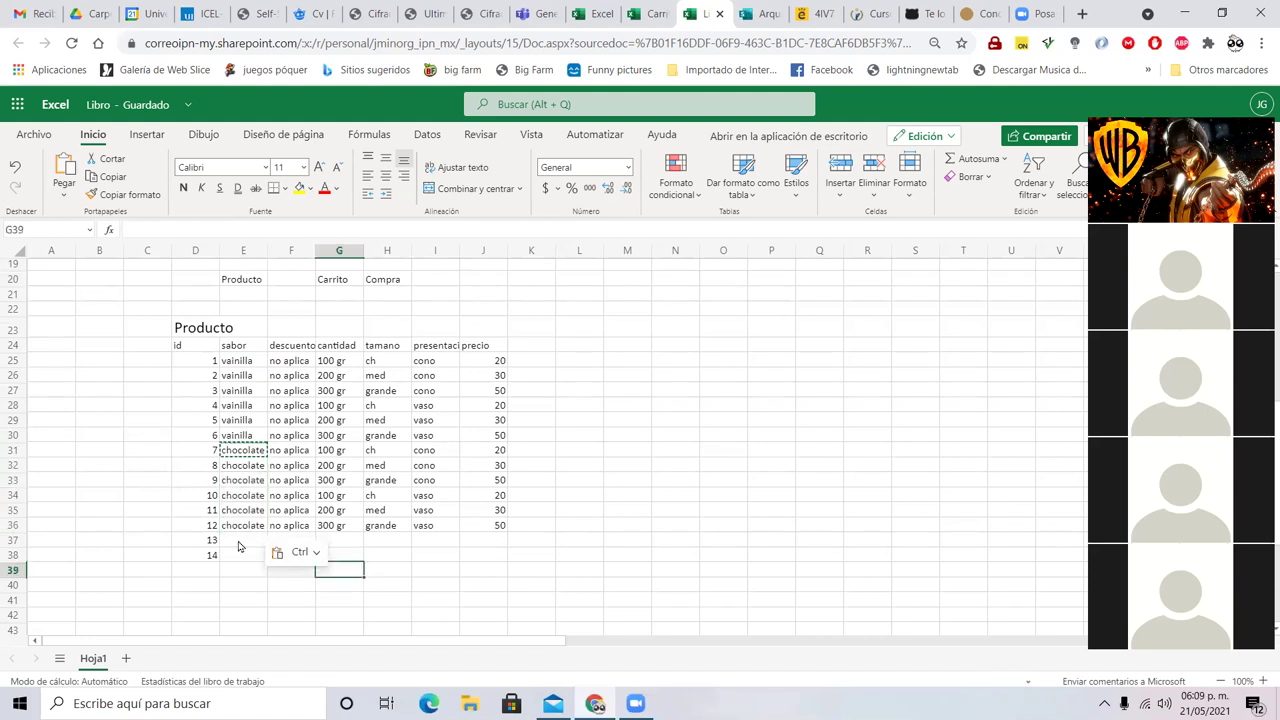
text(oreo)
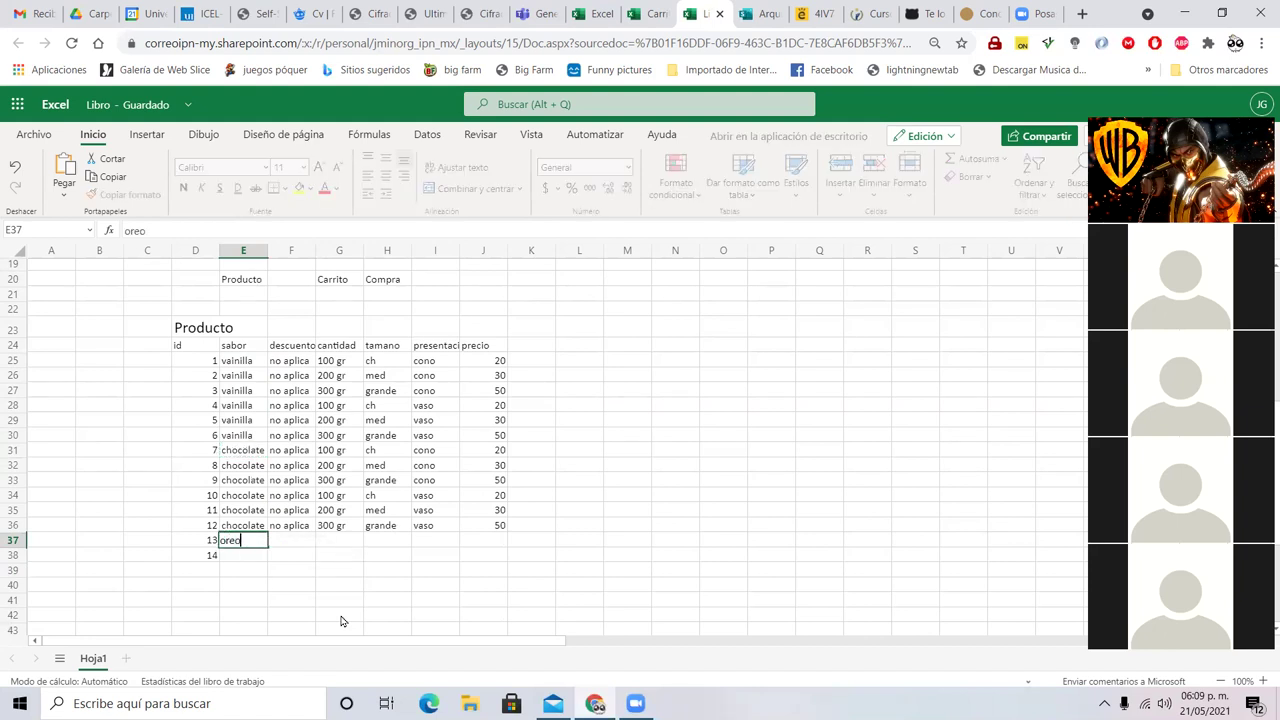
key(Tab)
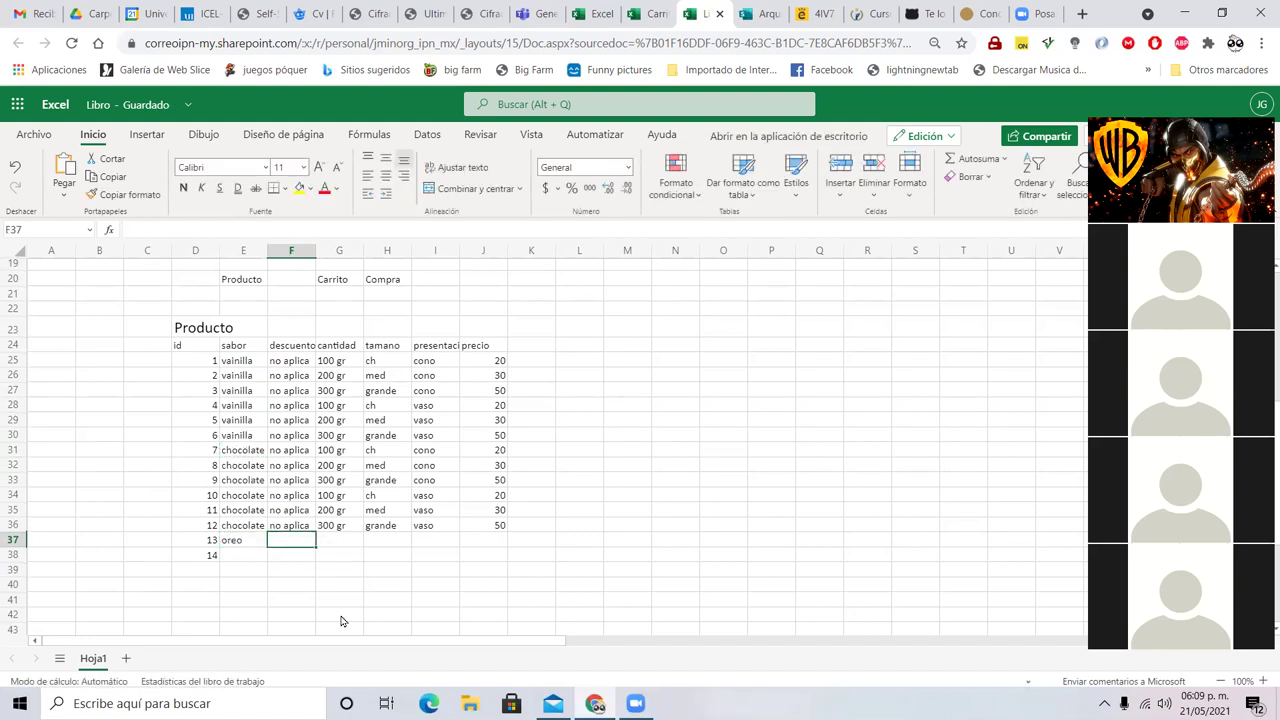
text(2x1)
key(Tab)
- Copy the cantidad 300 gr and the tamano grande from row 36 into product 13's cells G37 and H37
key(Up)
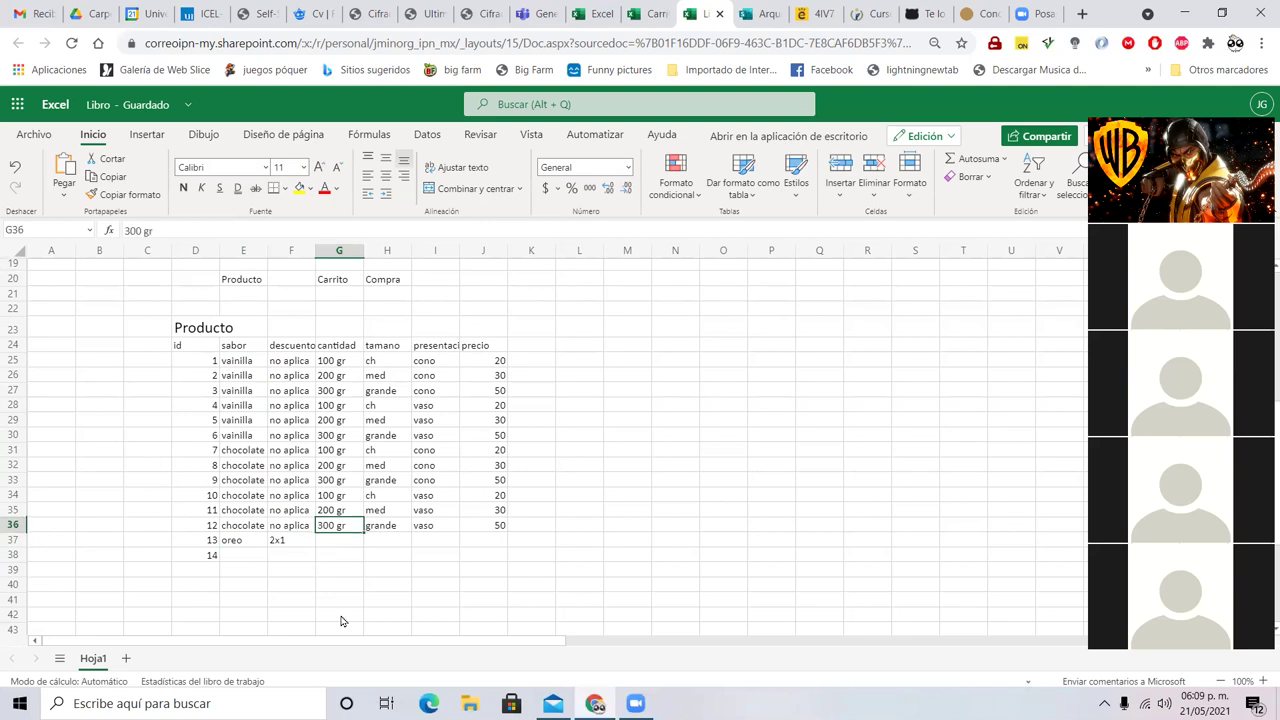
key(ctrl+c)
key(Down)
key(ctrl+v)
key(Up)
key(Right)
key(ctrl+v)
key(ctrl+z)
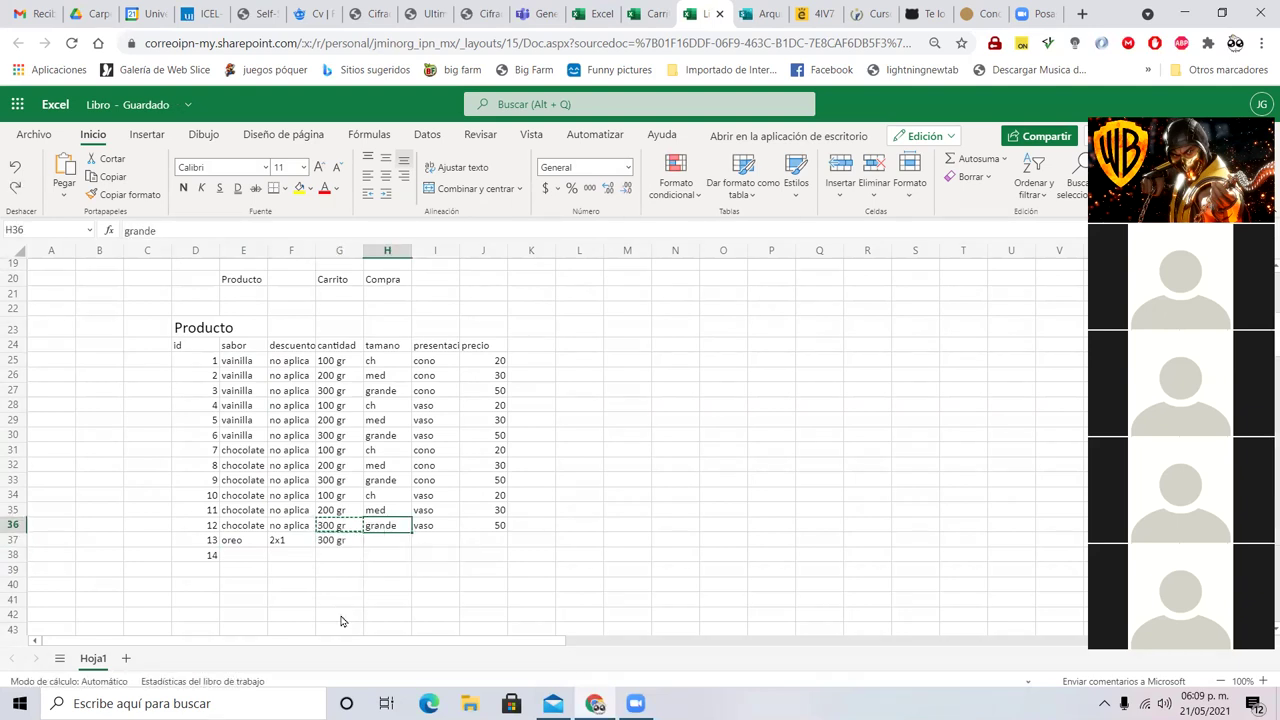
key(ctrl+c)
key(Down)
key(ctrl+v)
key(Right)
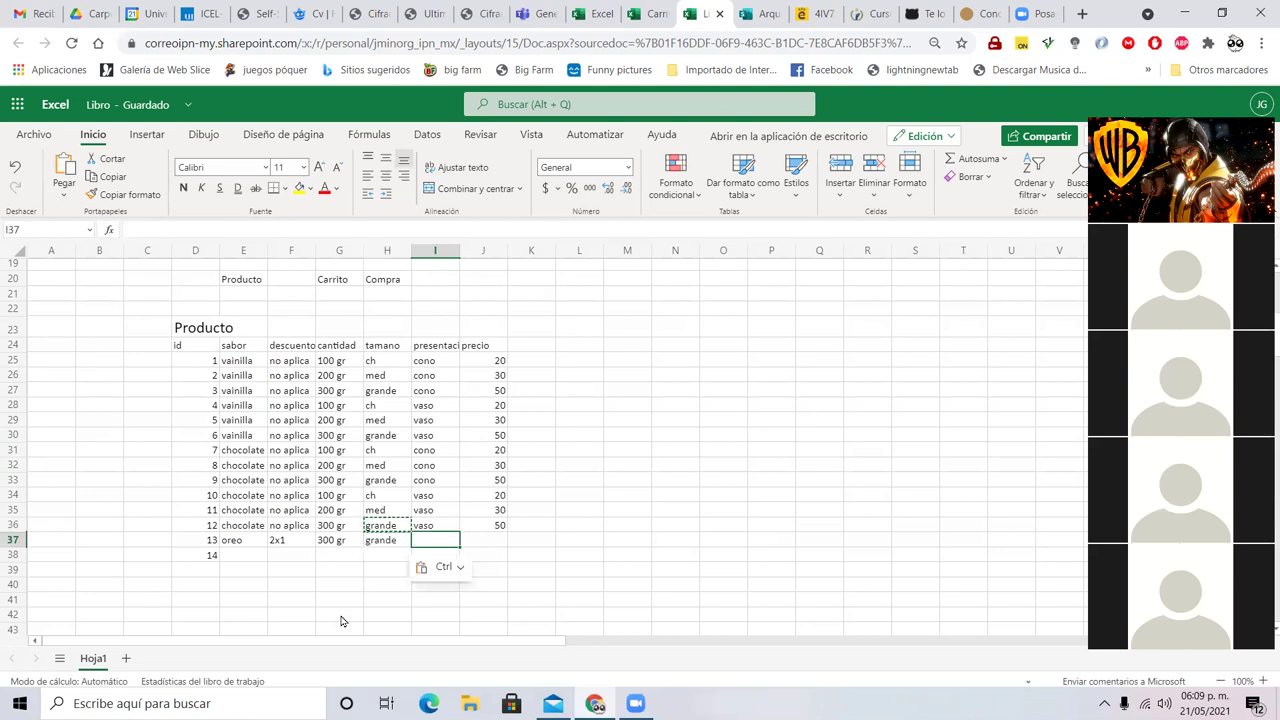
- Complete product 13 with waffle as the presentacion in I37 and 80 as the precio in J37
text(waffle)
key(Right)
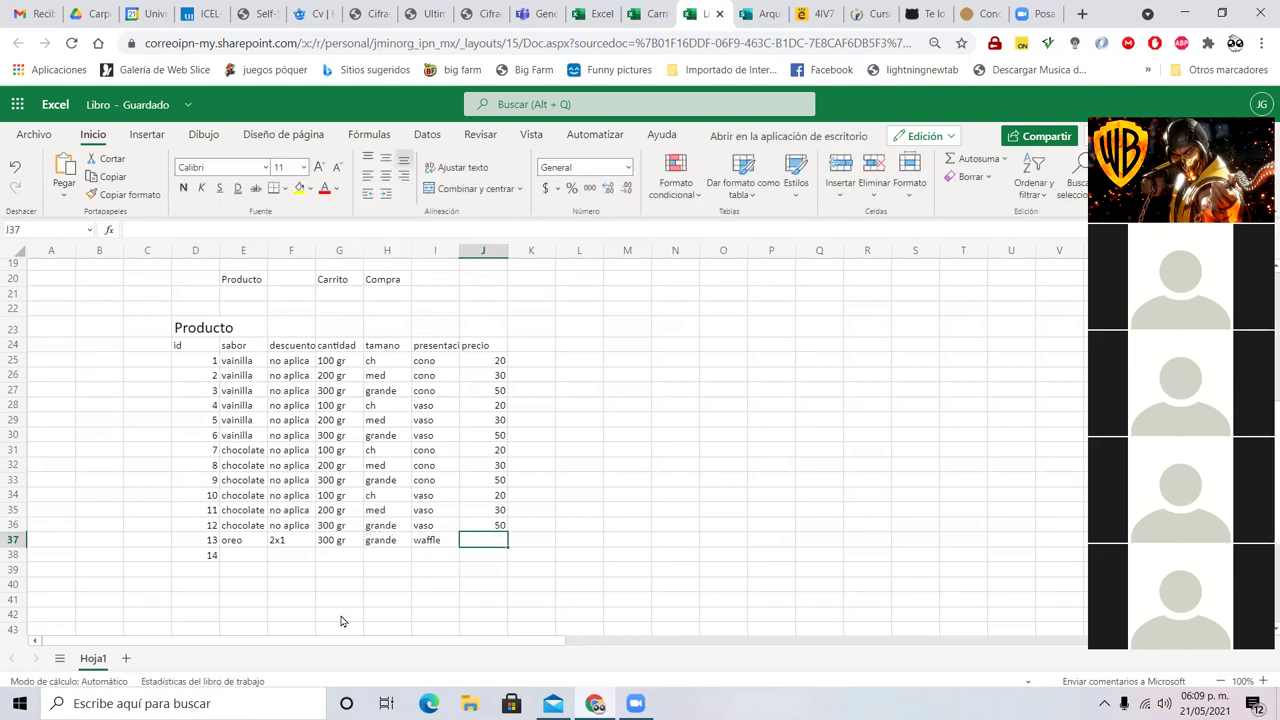
text(80)
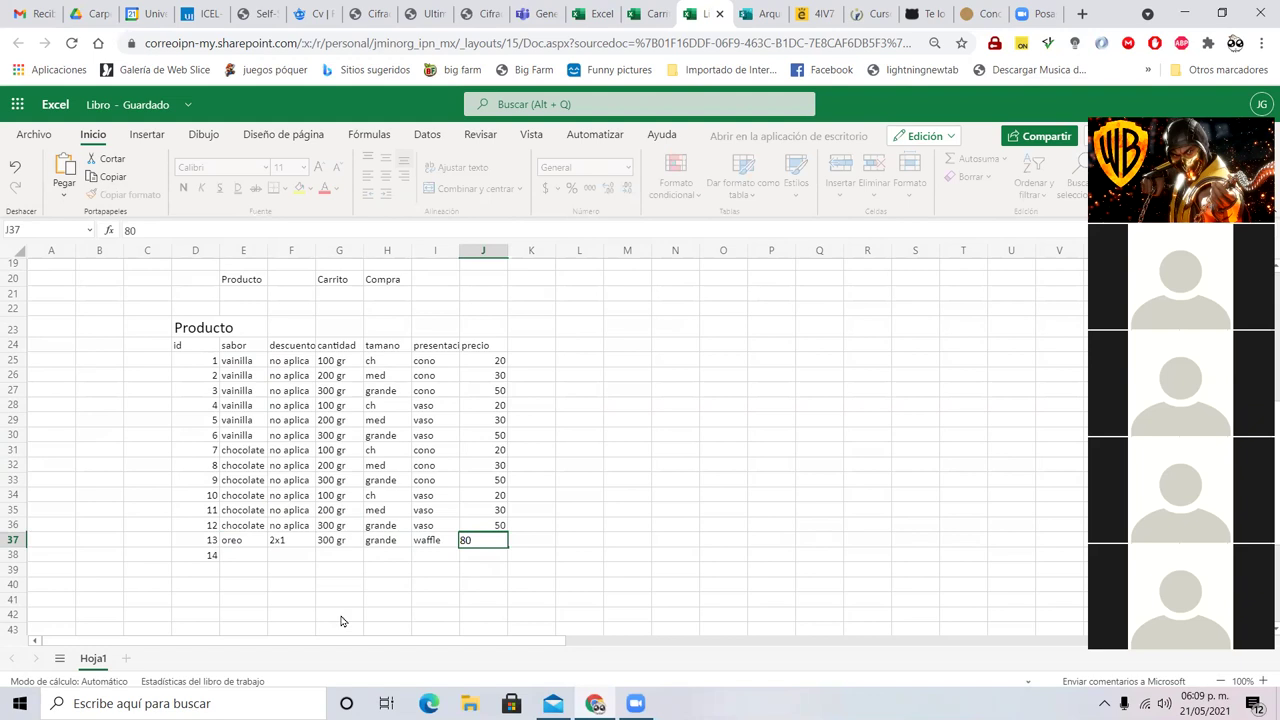
key(Return)
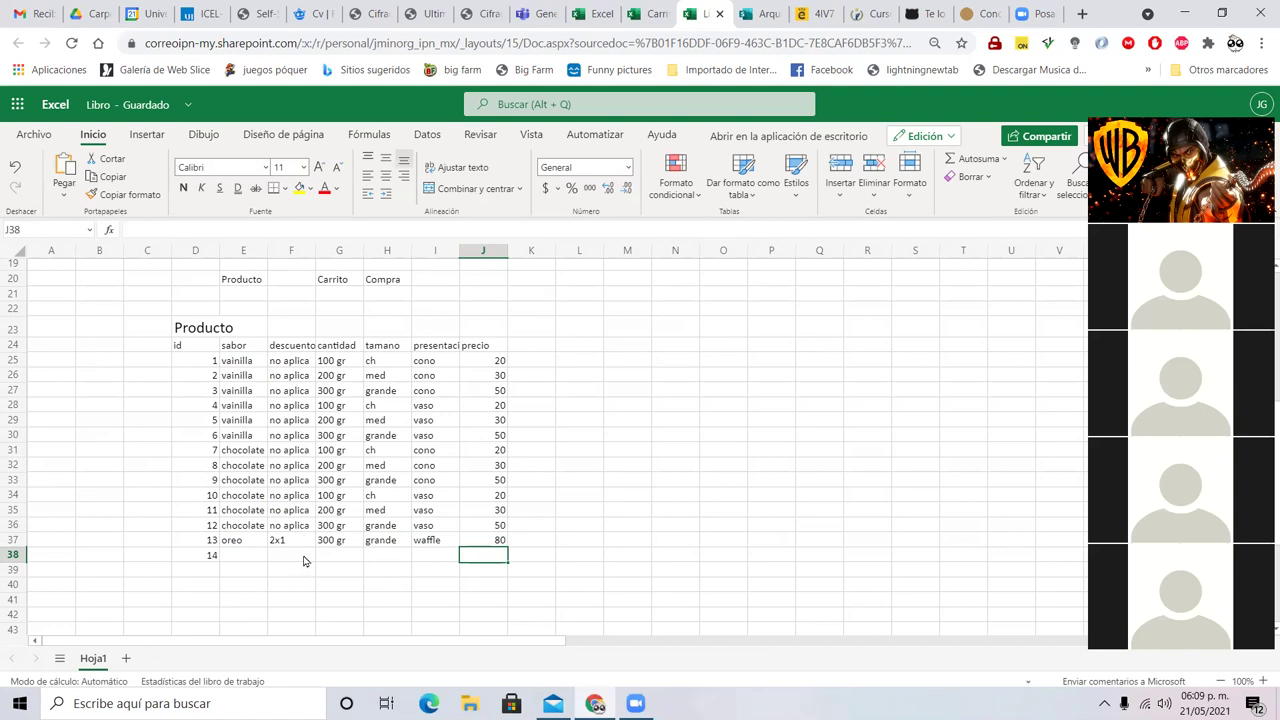
- Review the user registration requirement in the scenario text and add the entity heading usuario in J20, in line with Compra
scroll(305, 561, up, 6)
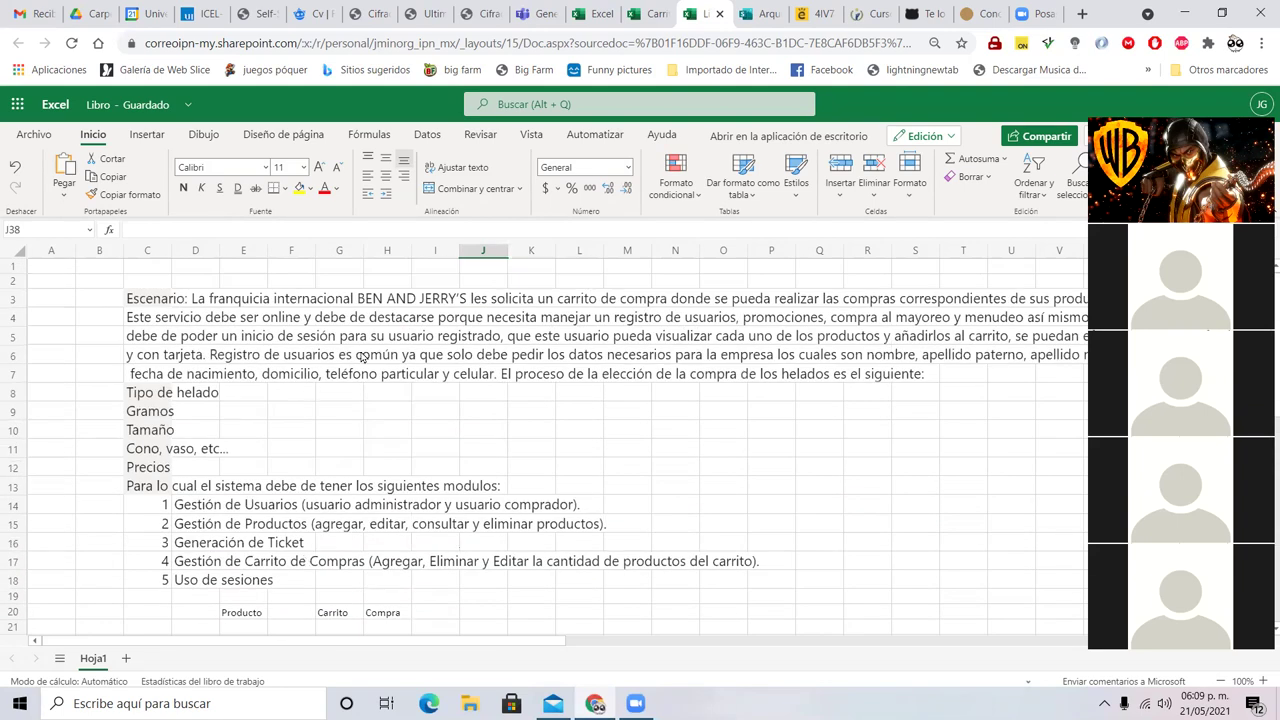
click(148, 323)
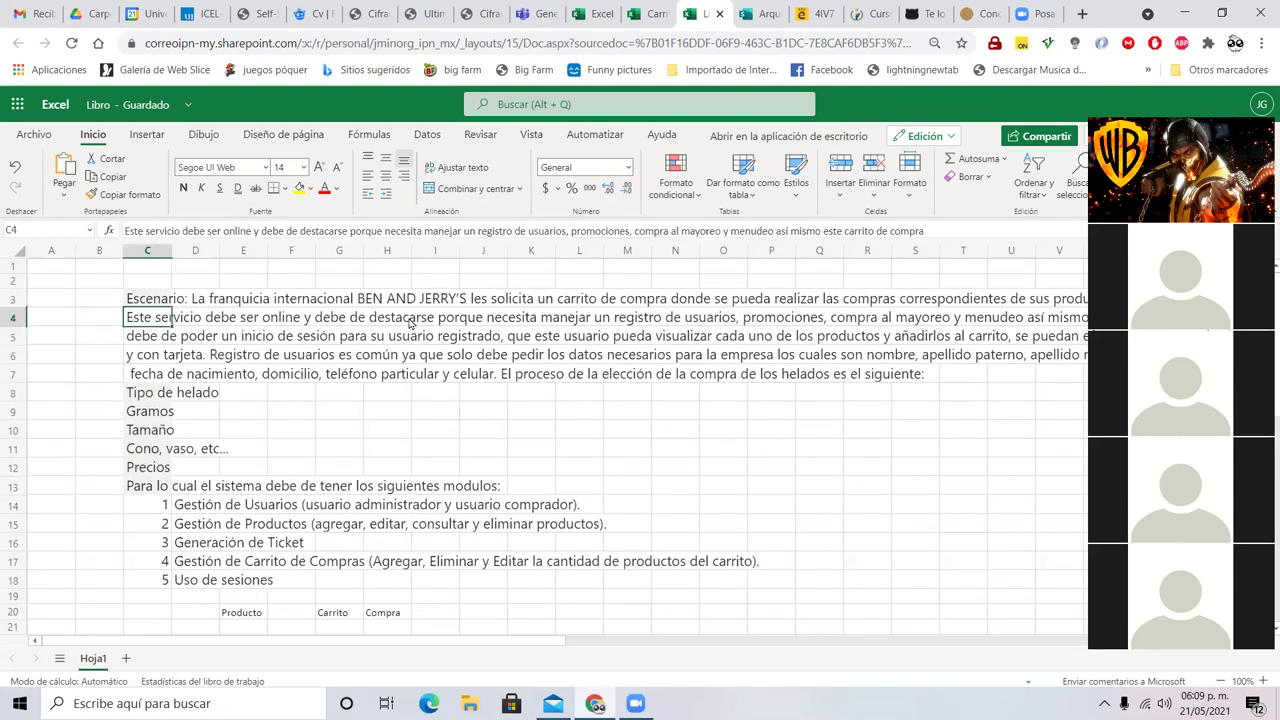
click(676, 322)
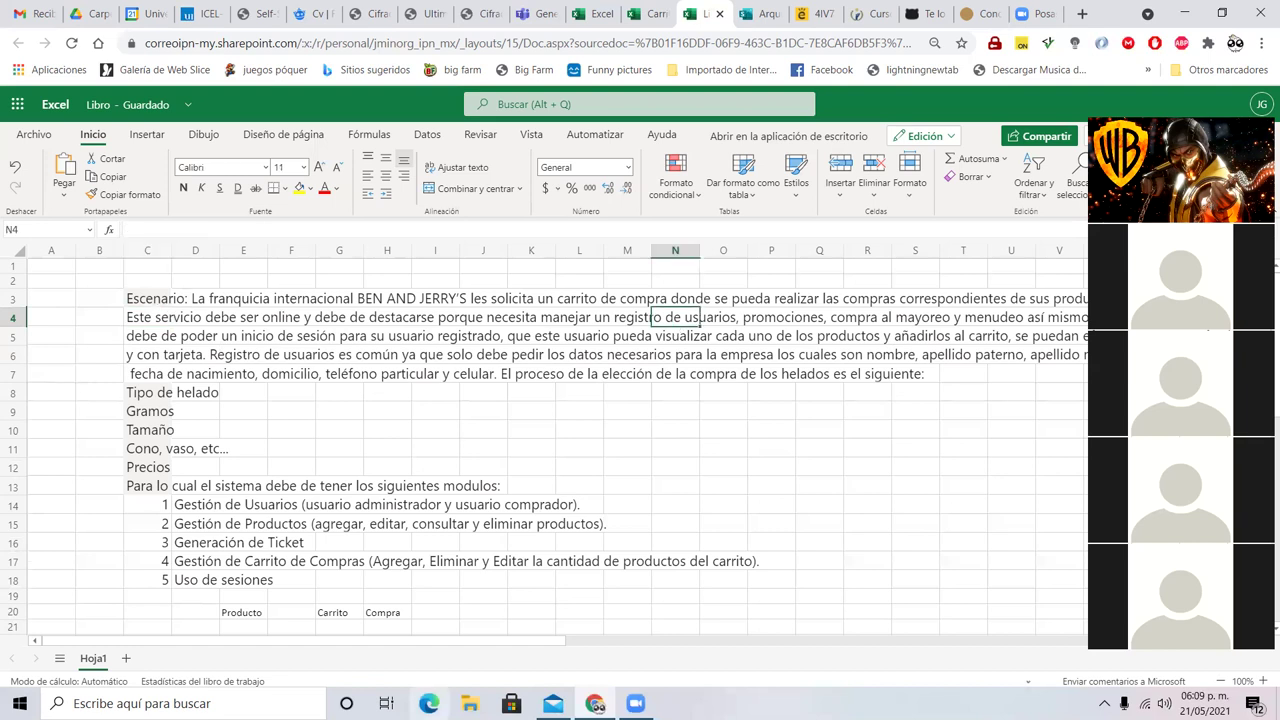
scroll(490, 575, down, 3)
click(496, 533)
text(usuarios)
key(Return)
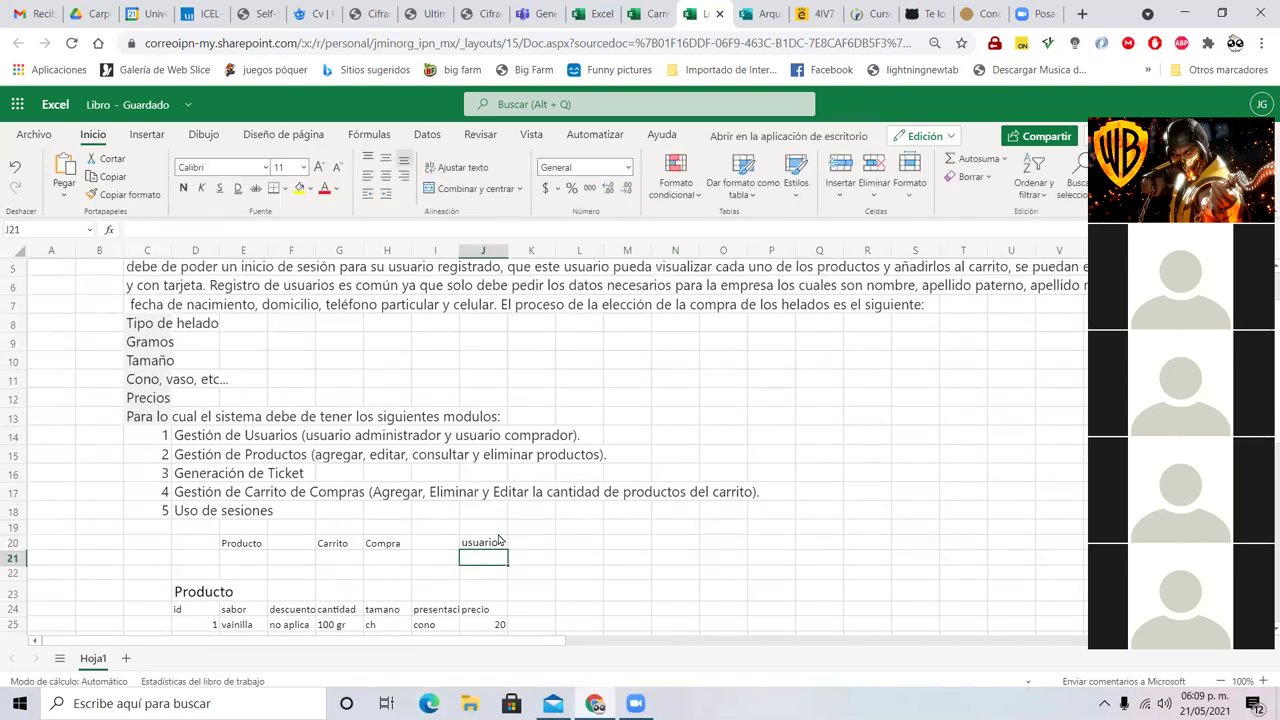
- Compare the promociones requirement in the scenario with the descuento column of the Producto table, including product 13's discount
scroll(500, 540, up, 2)
click(778, 316)
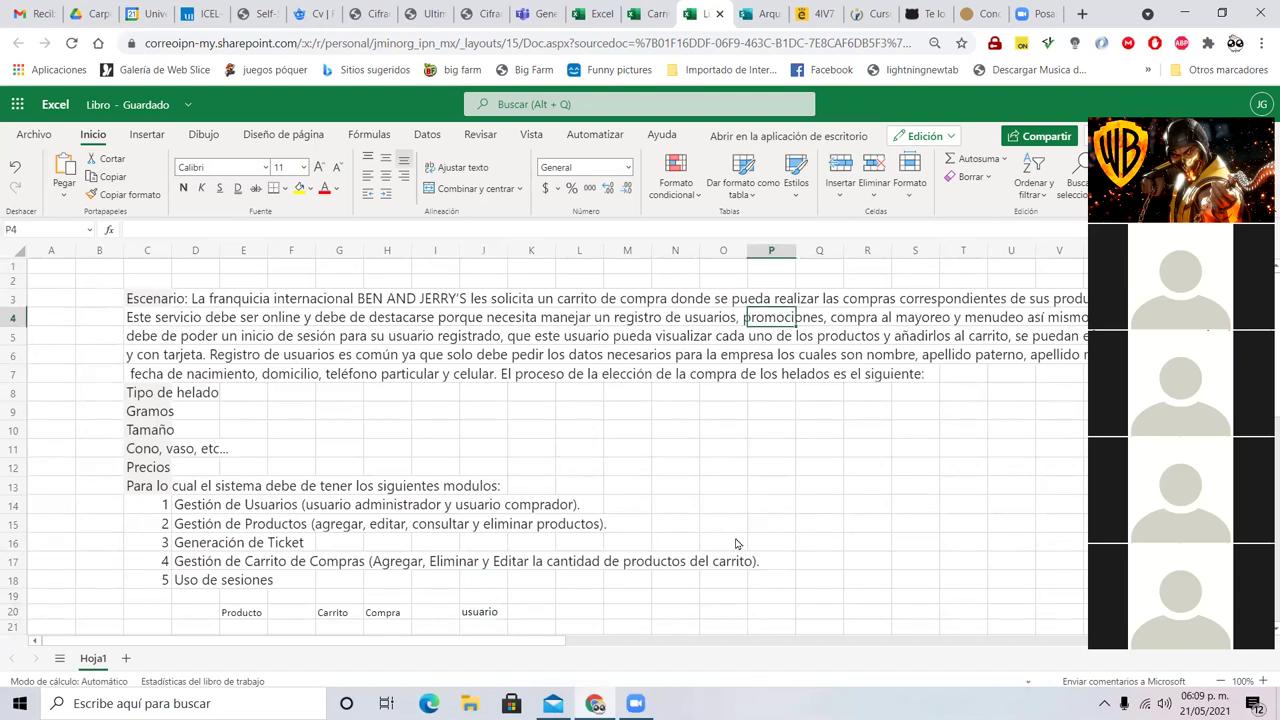
scroll(590, 505, down, 6)
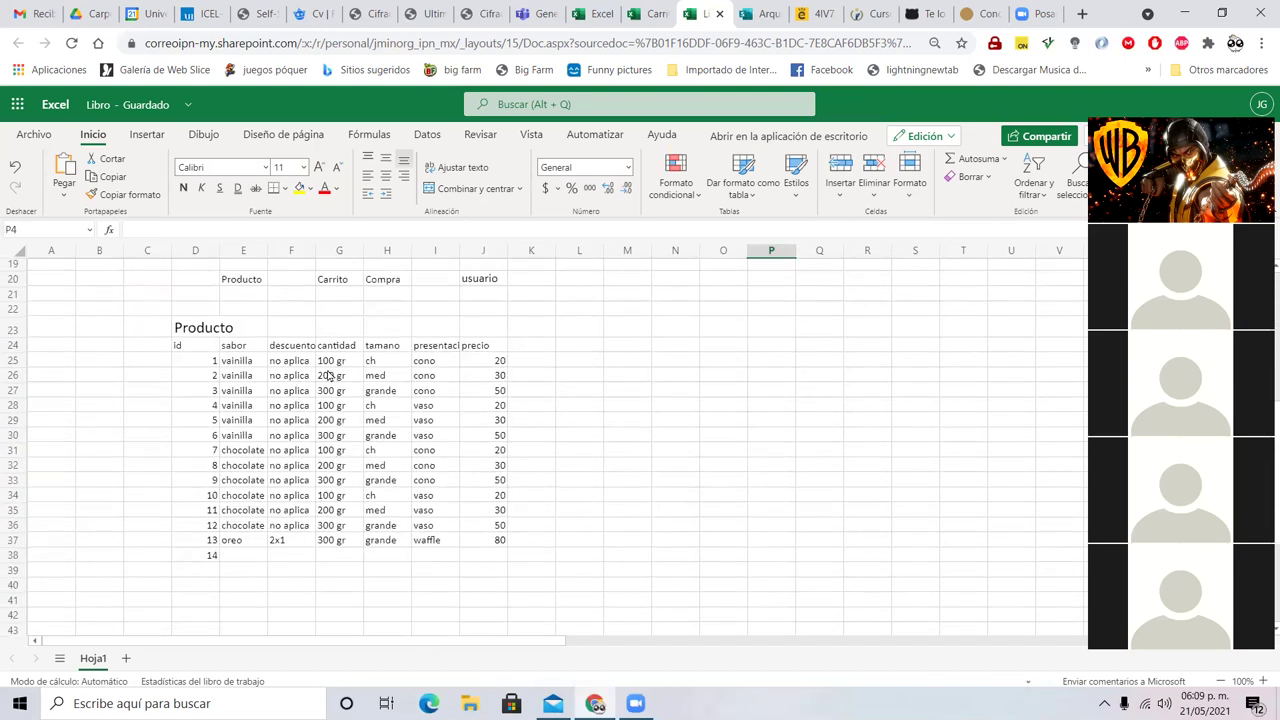
click(302, 348)
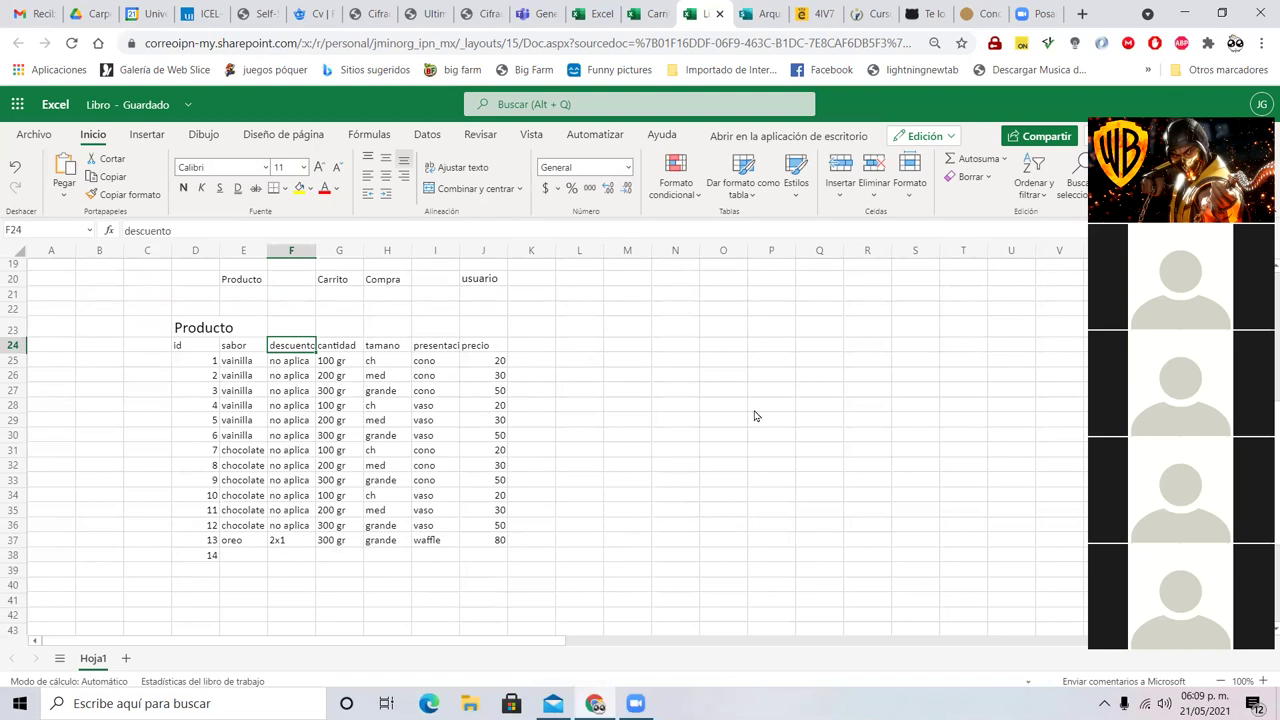
scroll(757, 417, up, 6)
scroll(755, 416, down, 6)
click(307, 541)
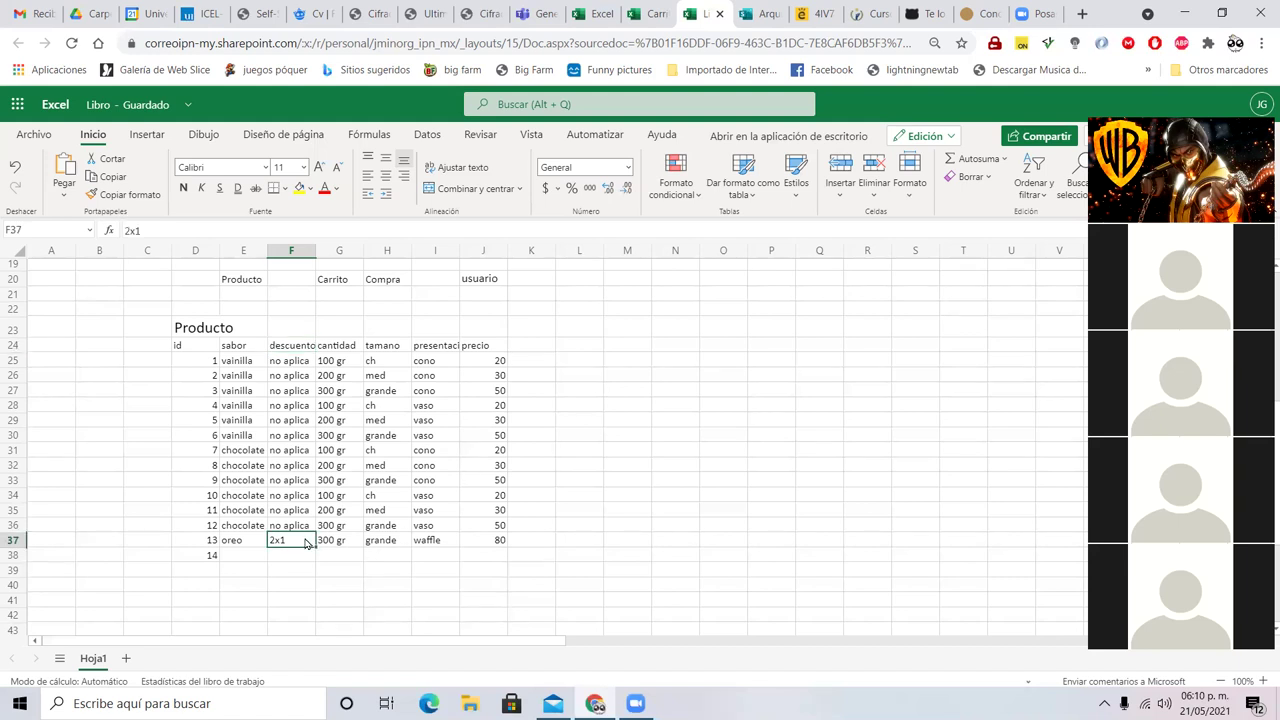
- Set the descuento to 10% for product 6 in F30 and to 3x1 for product 9 in F33
click(300, 437)
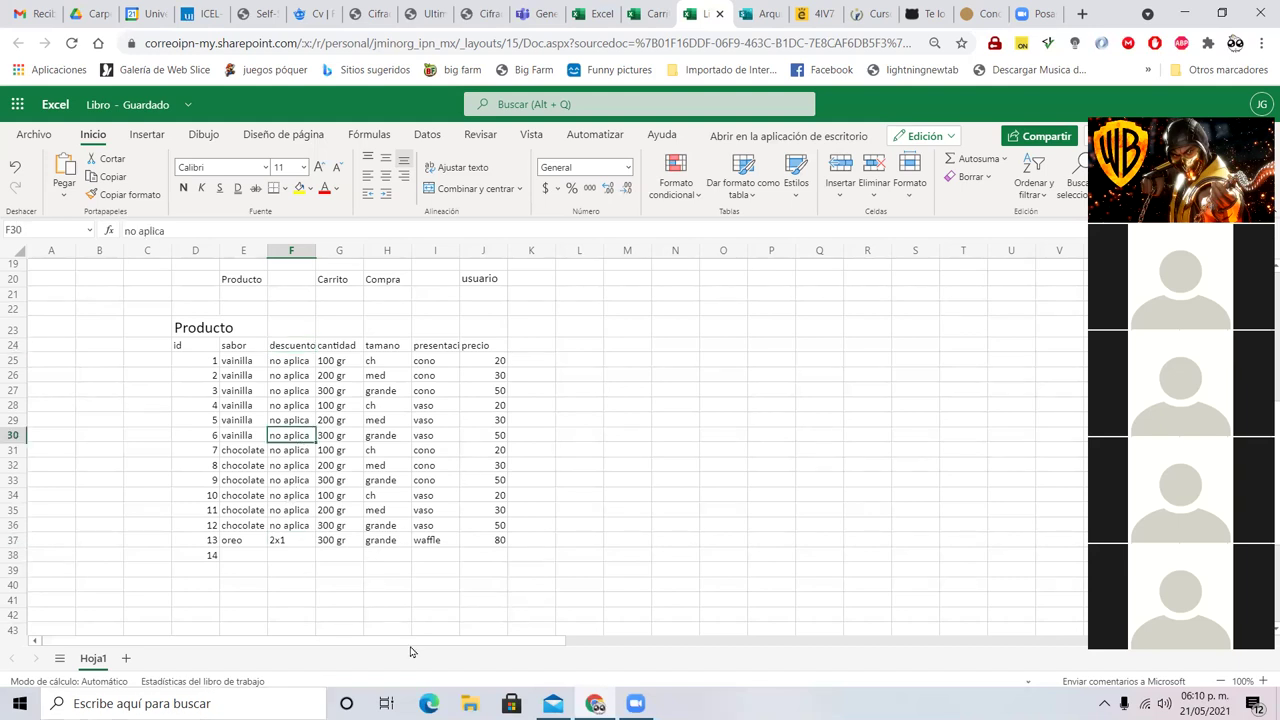
text(10%)
key(Return)
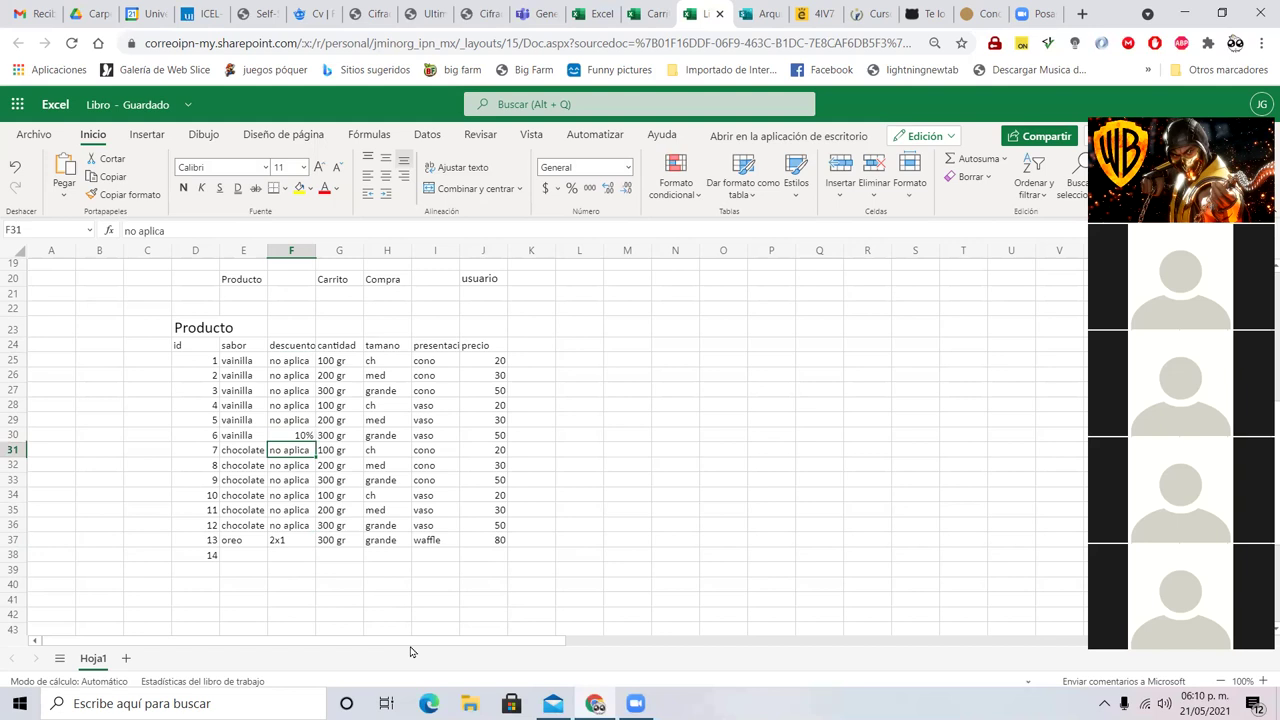
key(Down)
key(Down)
text(3x1)
key(Up)
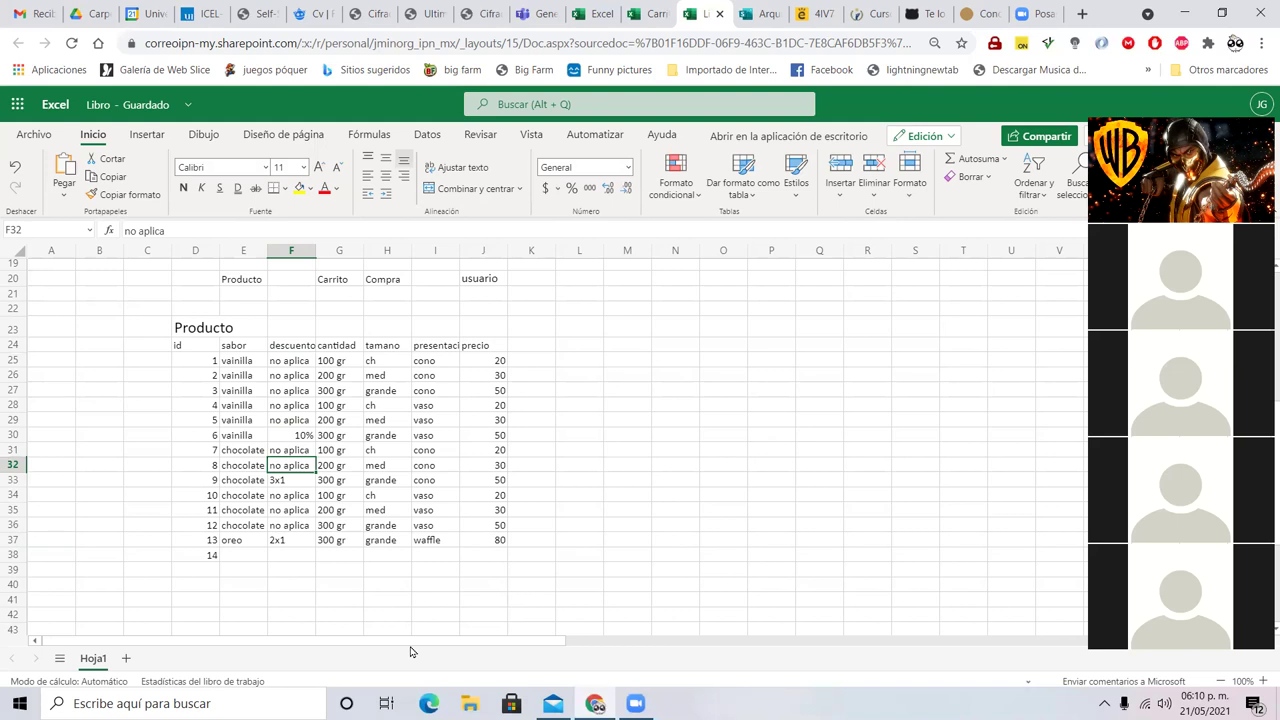
- Check the mayoreo requirement against the cantidad column, and copy the first three vainilla rows E25:J27 to E38:J40
scroll(634, 571, up, 6)
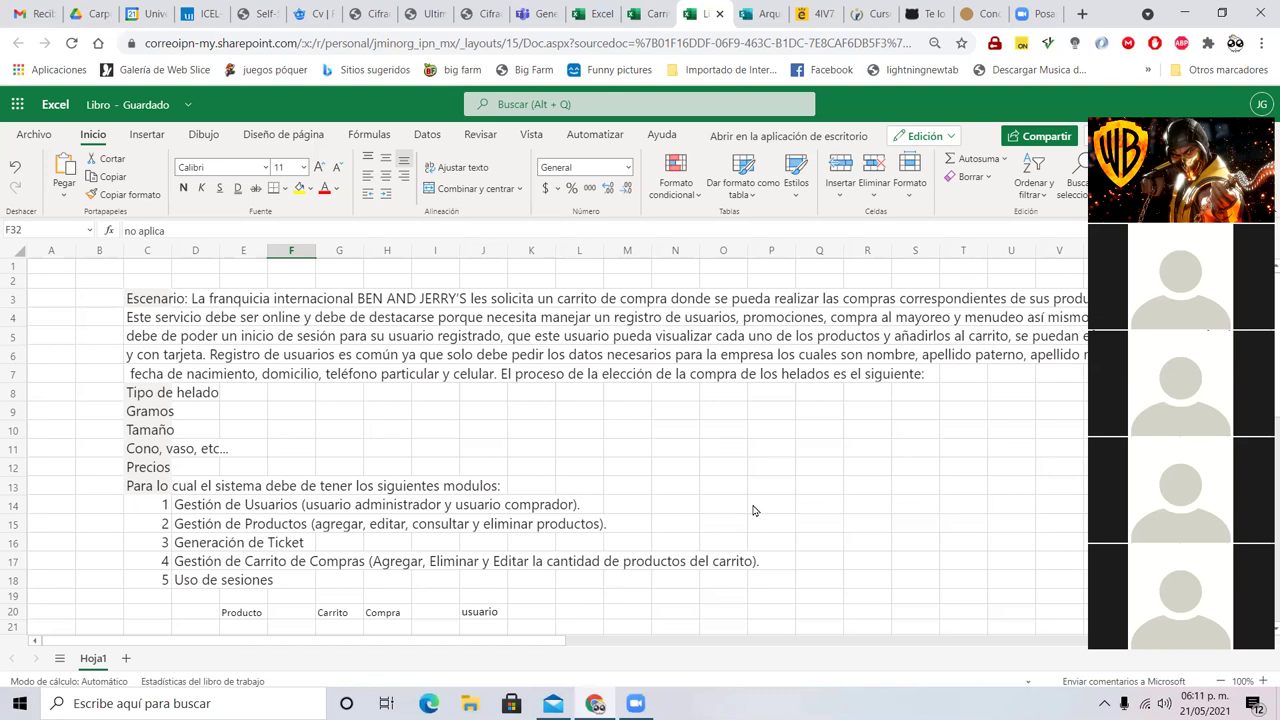
click(926, 318)
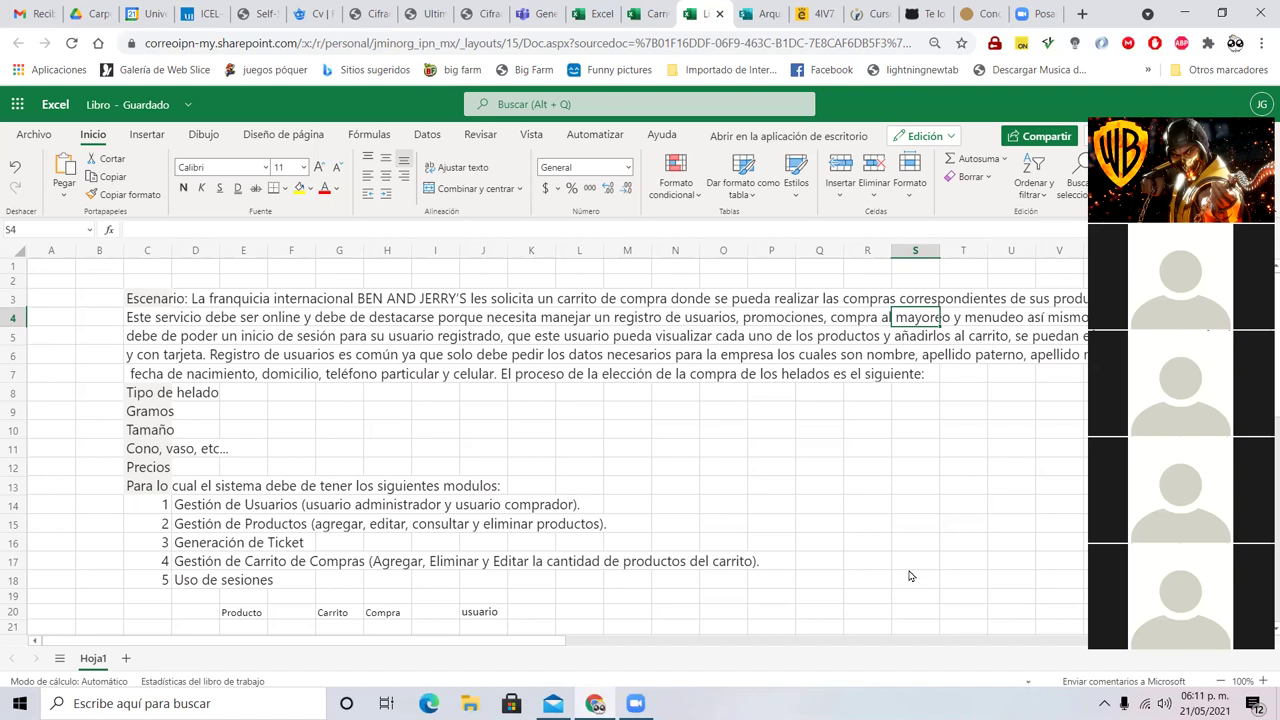
scroll(540, 540, down, 6)
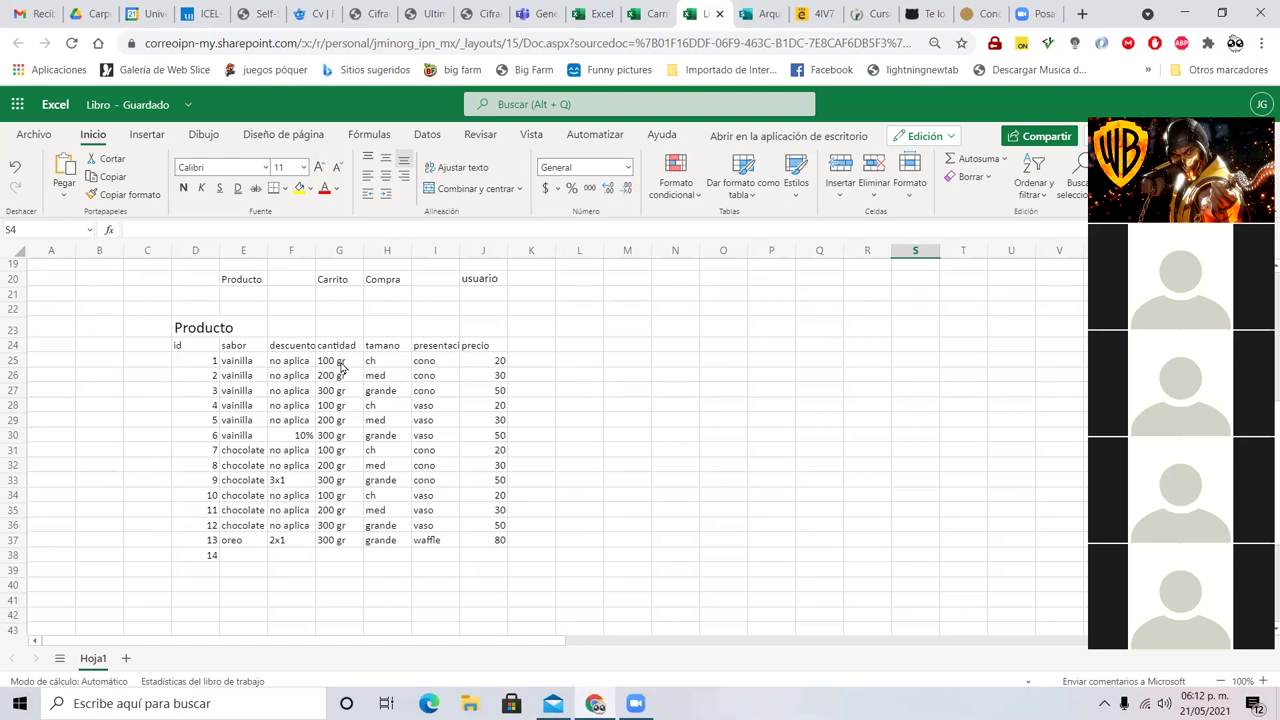
drag(340, 367, 342, 541)
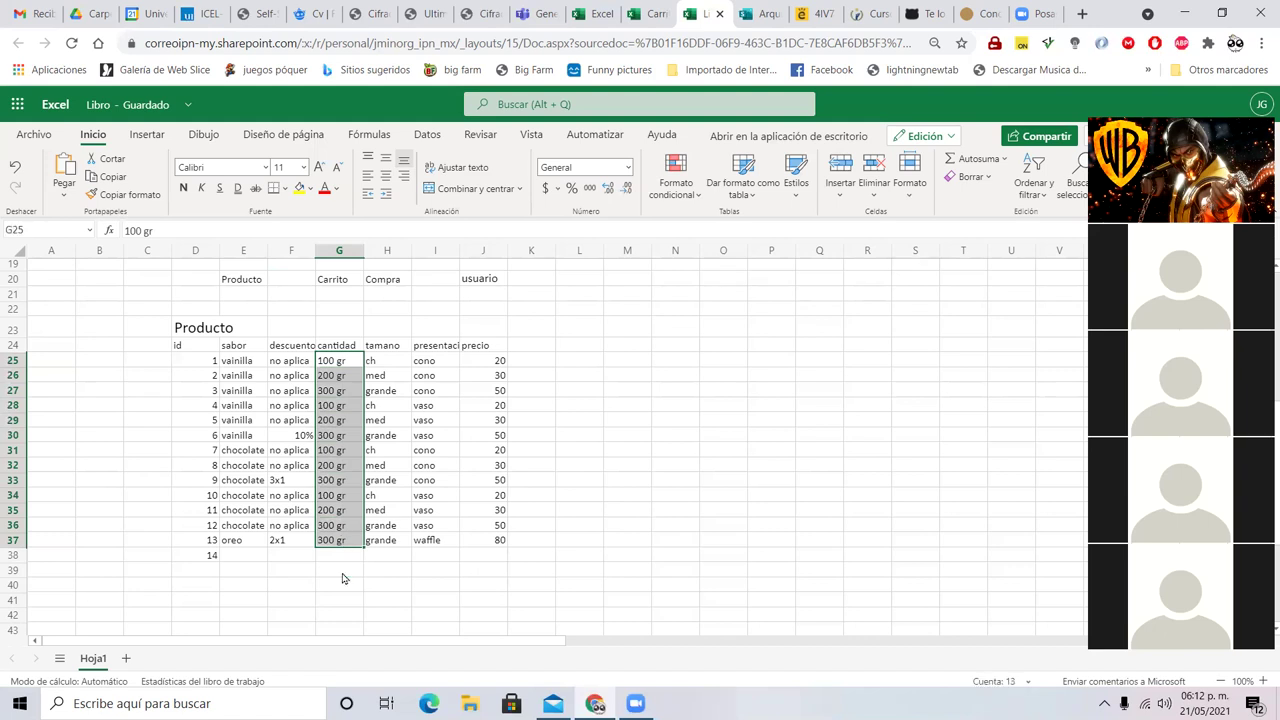
click(343, 577)
drag(232, 361, 474, 396)
key(ctrl+c)
click(245, 555)
key(ctrl+v)
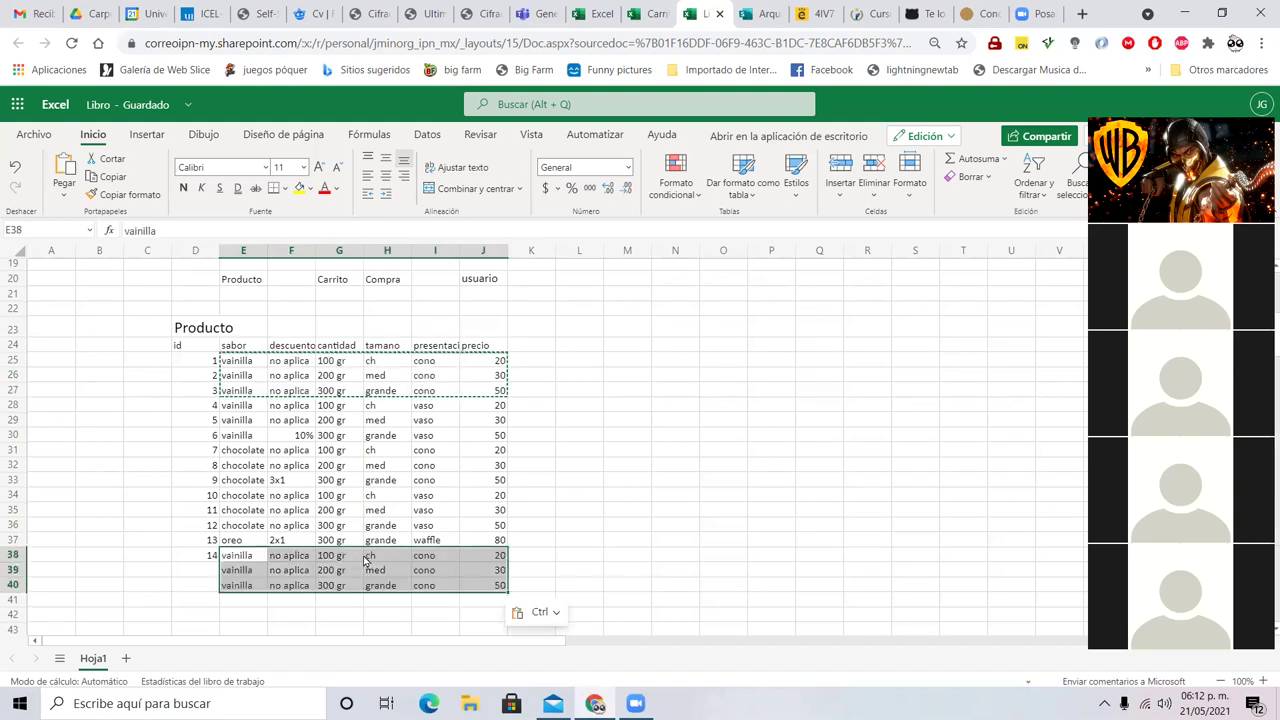
- For product 14, change the cantidad in G38 to 1lt and the presentacion in I38 to bote
click(345, 556)
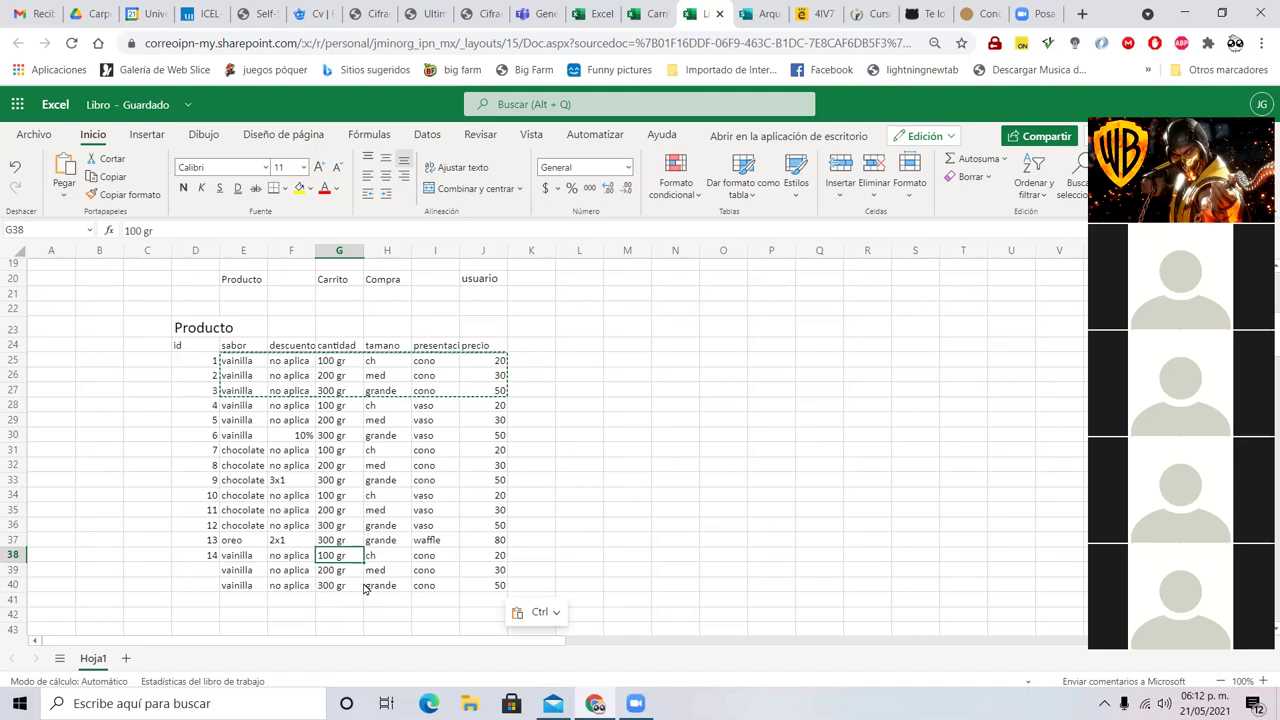
text(1lt)
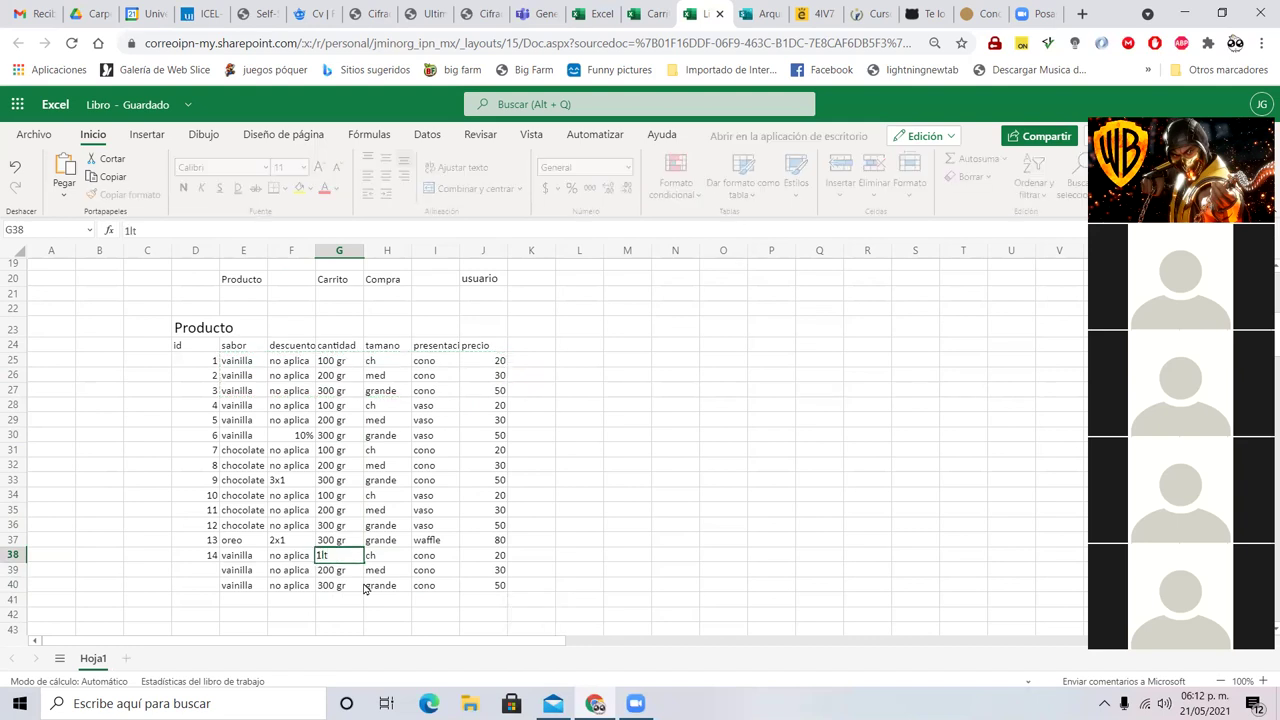
key(Return)
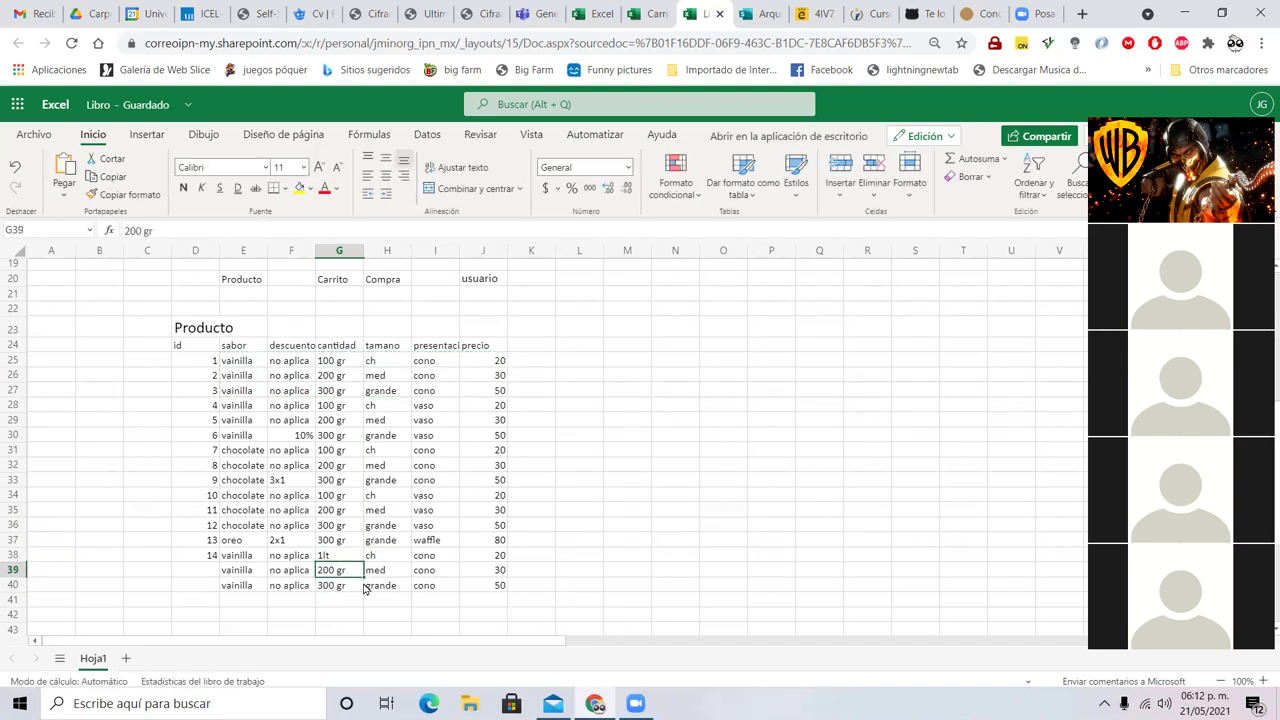
key(Up)
key(Right)
key(Right)
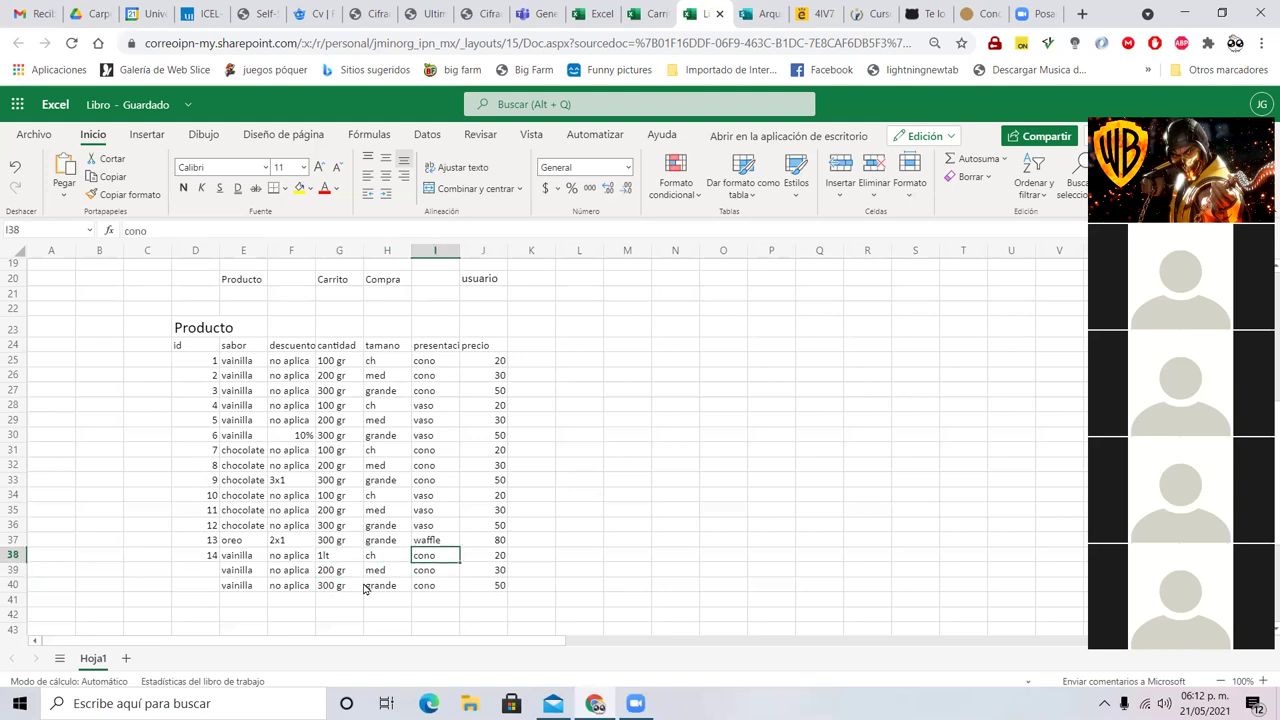
text(bote)
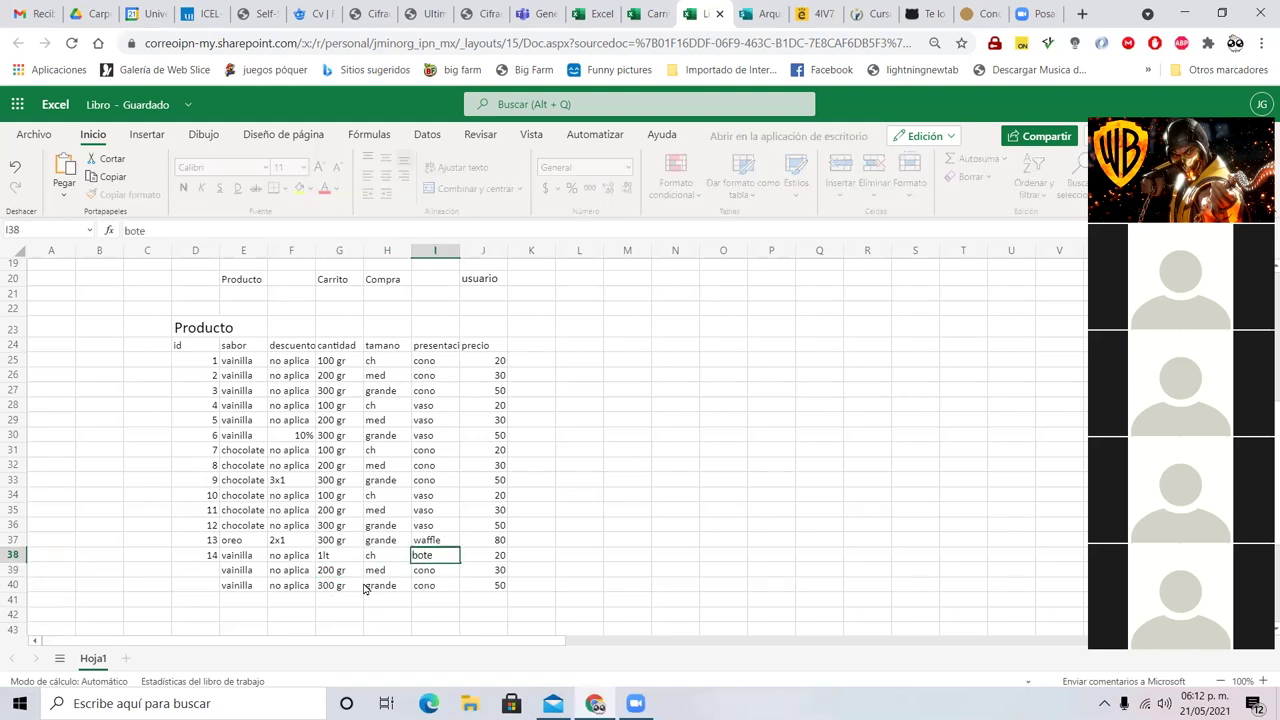
key(Return)
- In row 39, change the cantidad in G39 to 3 lt and the presentacion in I39 to bote
key(Left)
key(Left)
key(Left)
key(Right)
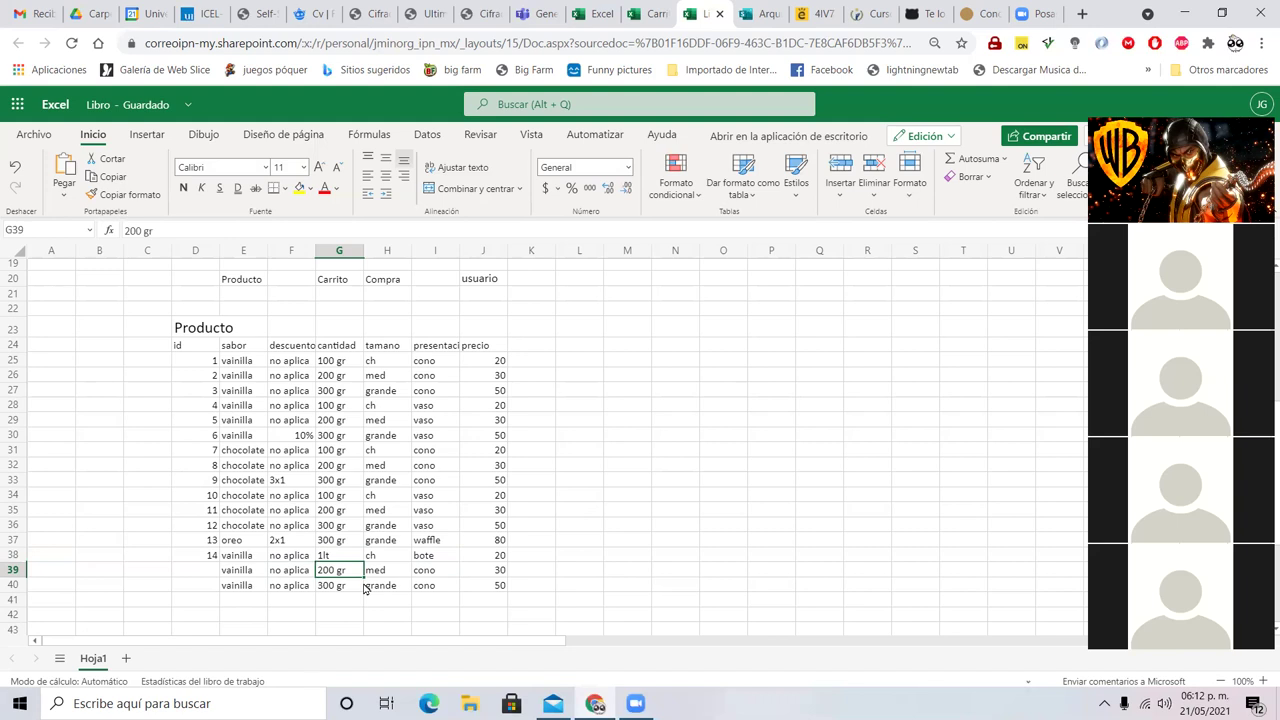
text(3 lt)
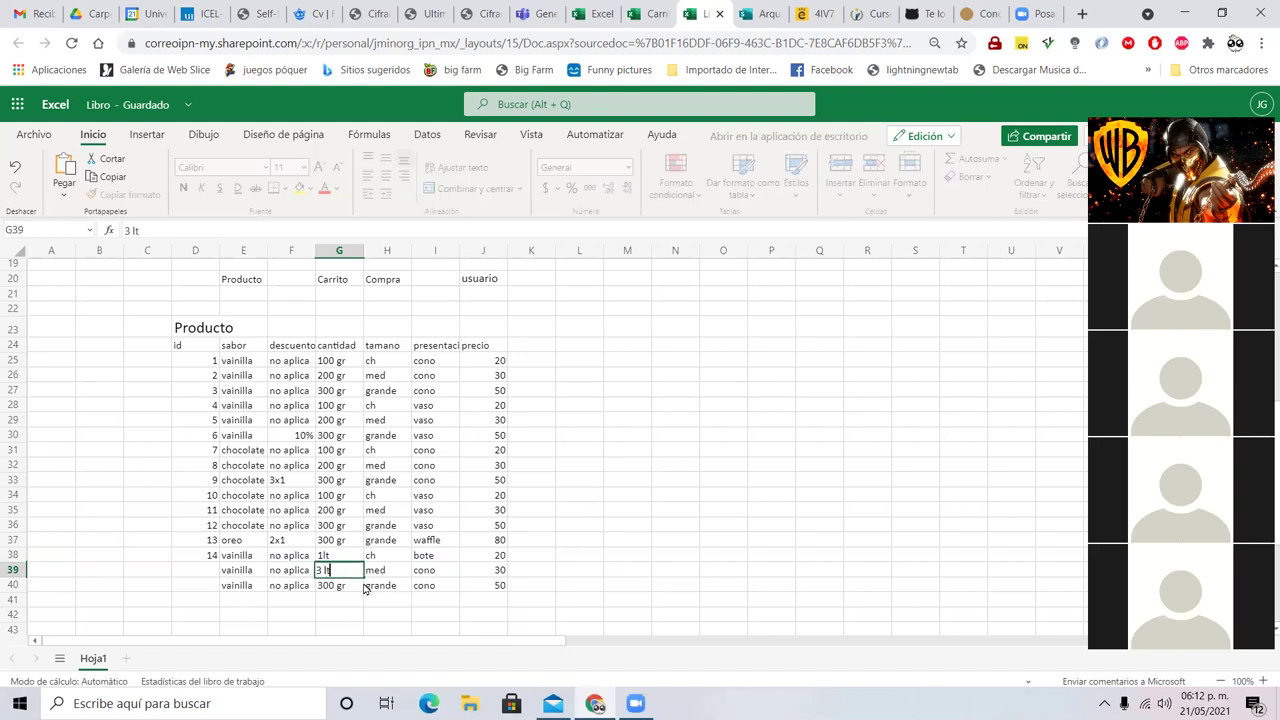
key(Tab)
key(Tab)
text(bote)
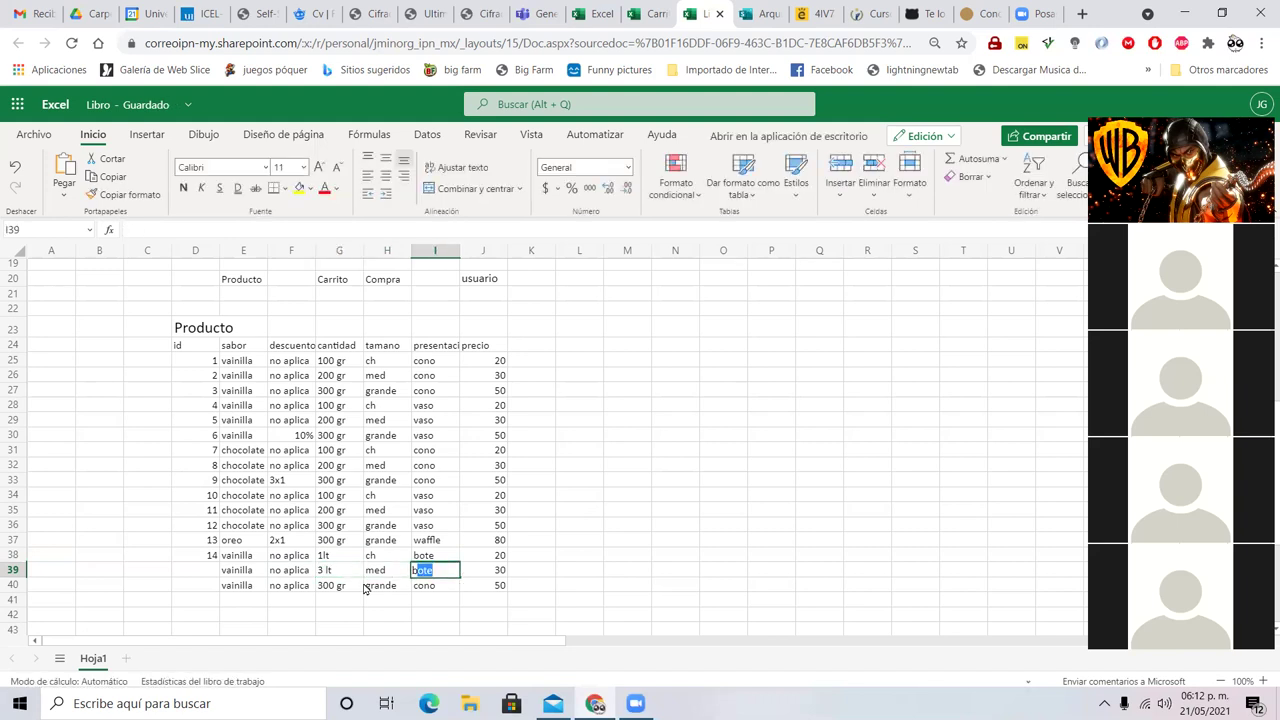
key(Return)
- In row 40, change the cantidad in G40 to 5 lt and the presentacion in I40 to bote
key(Left)
key(Left)
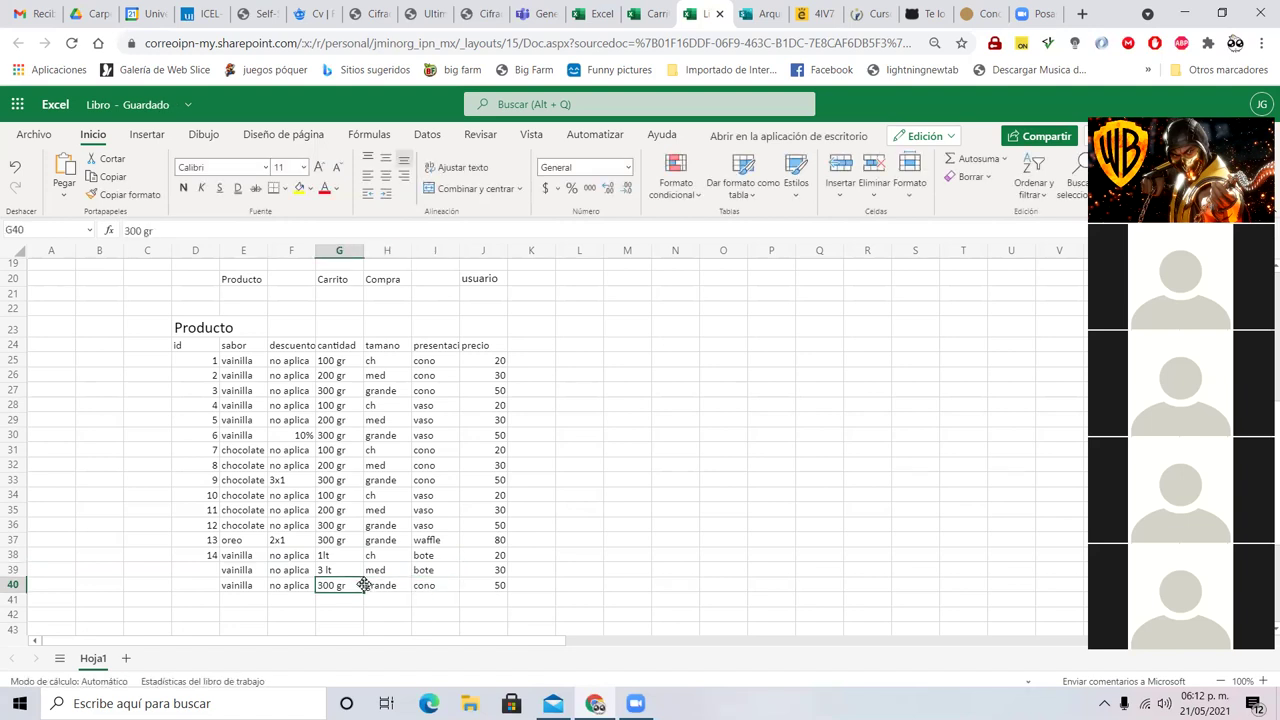
text(5 lt)
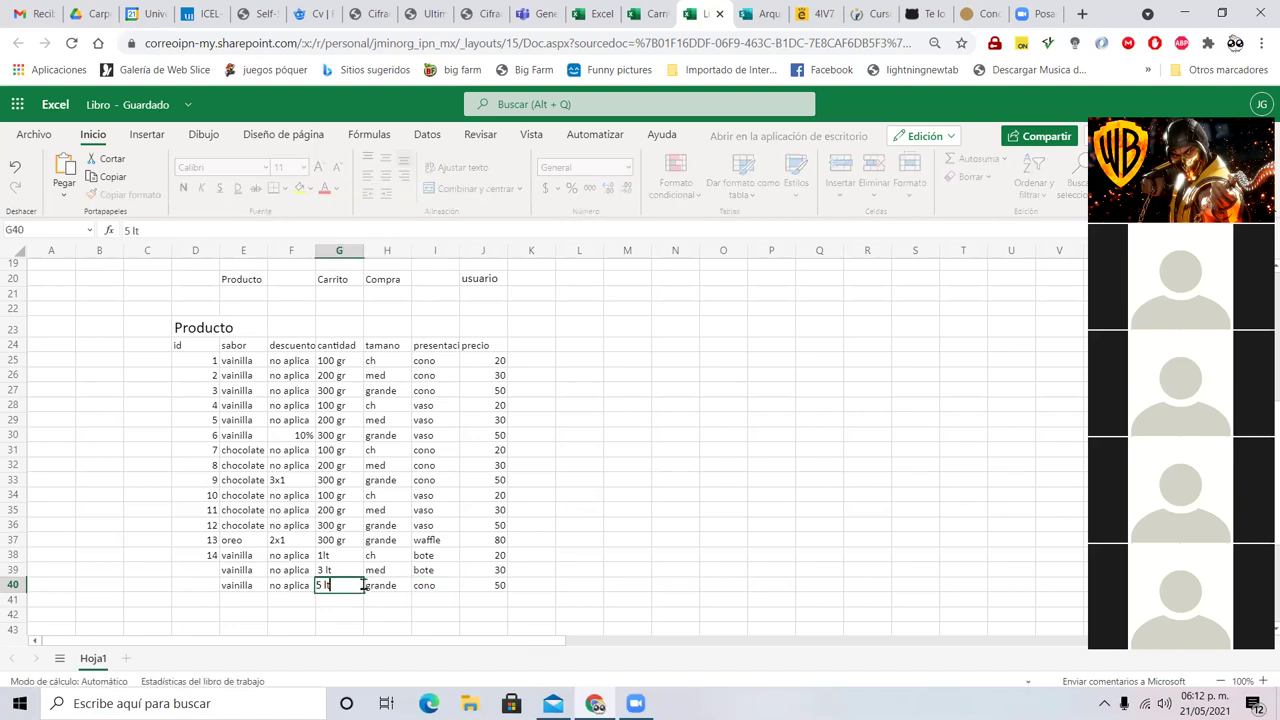
key(Tab)
key(Tab)
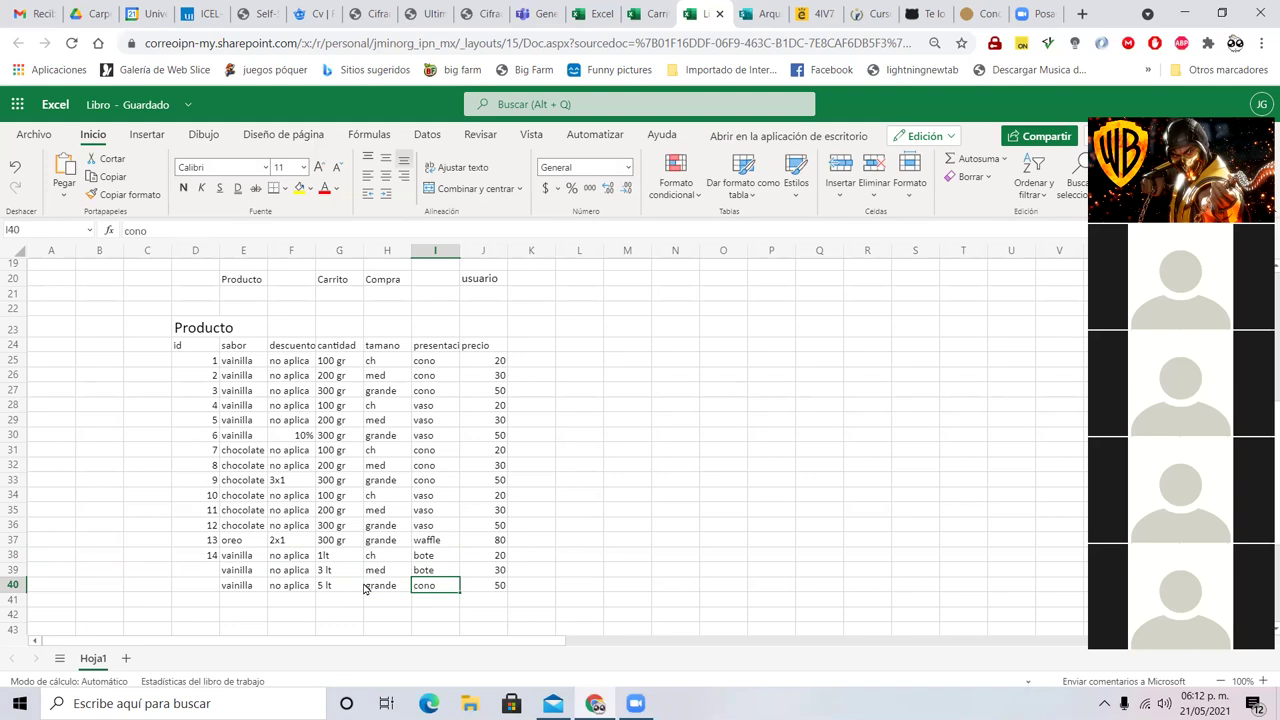
text(bote)
key(Return)
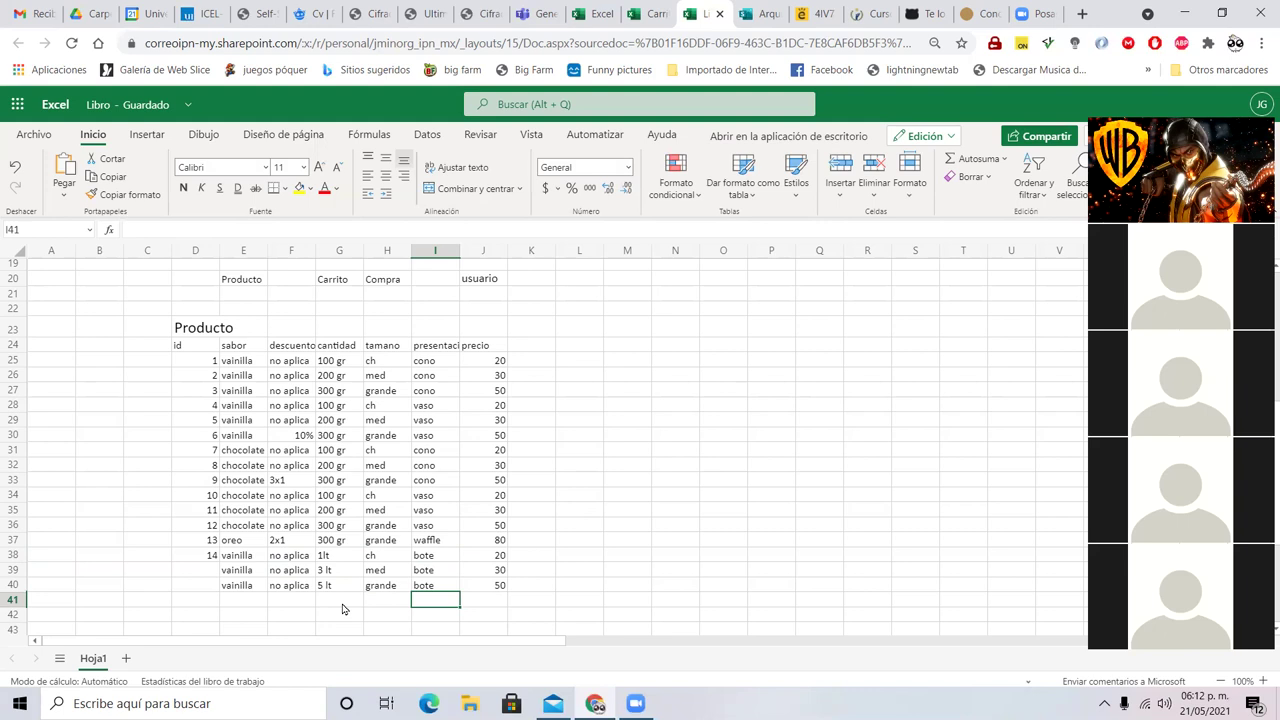
- Compare the descuento, cantidad, tamano and presentacion values of several product rows, dismiss the antivirus notification, and return to the scenario text
scroll(381, 491, down, 2)
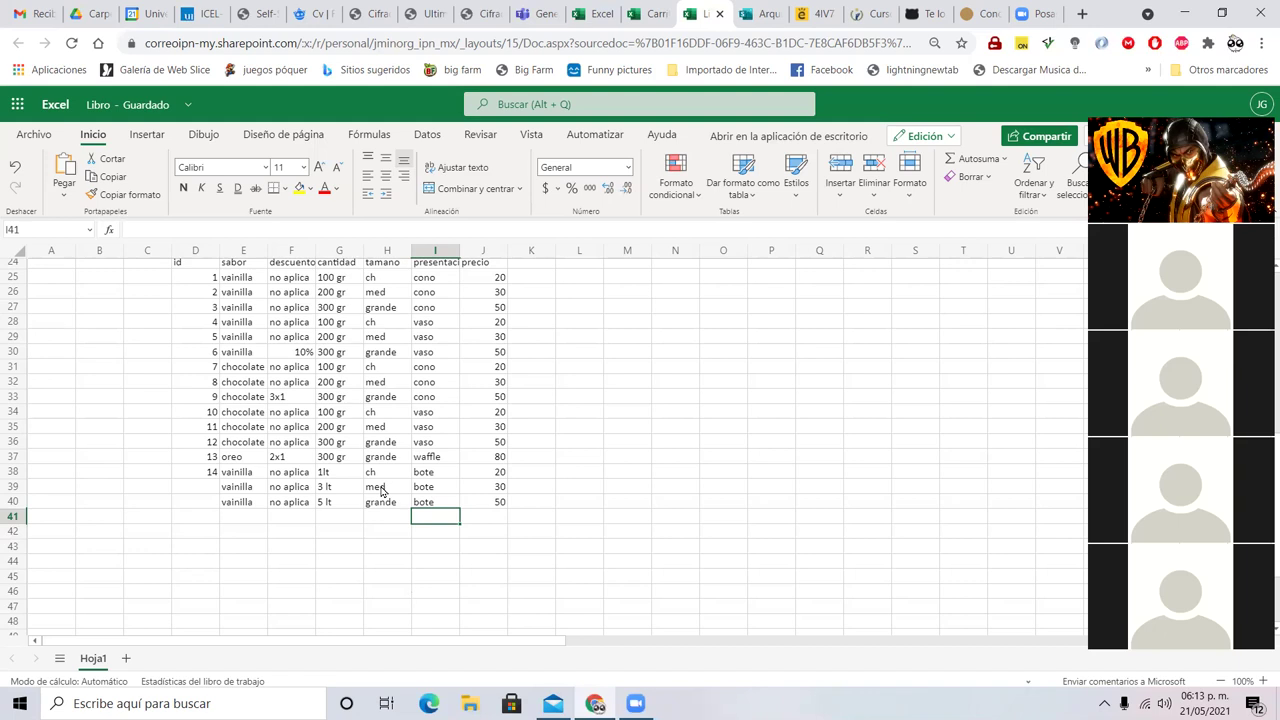
scroll(339, 376, up, 5)
drag(303, 445, 397, 447)
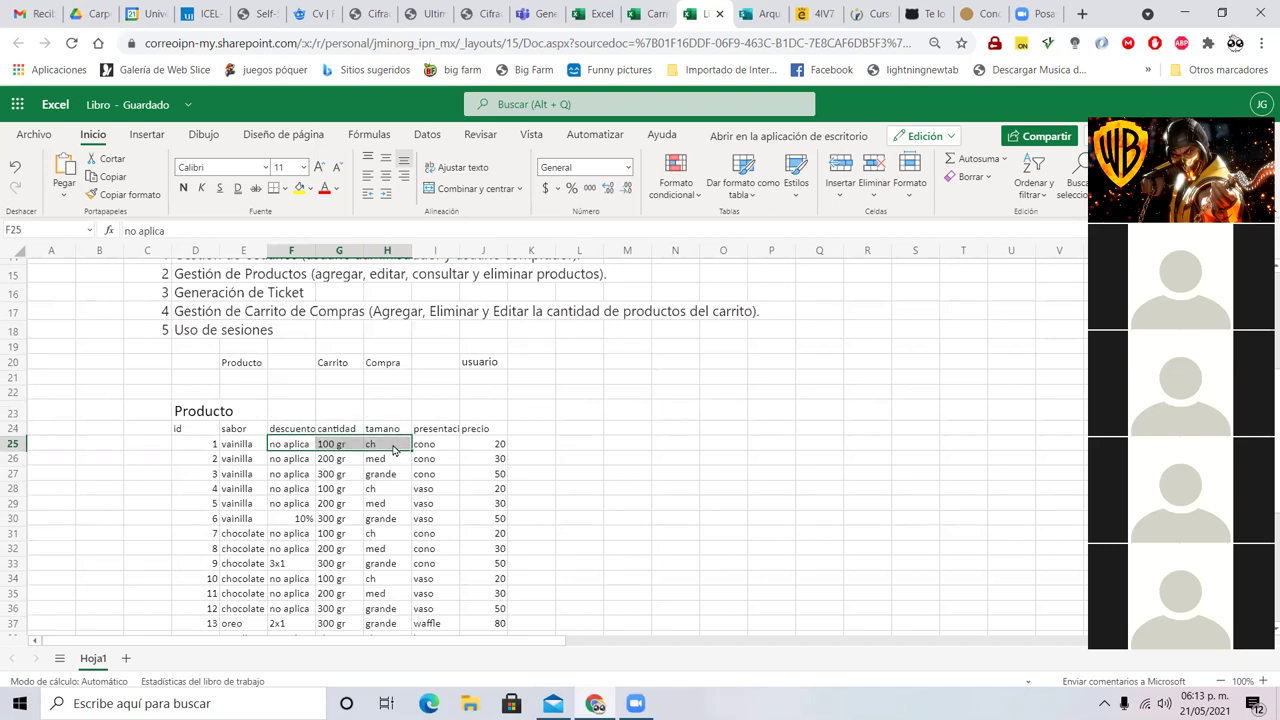
scroll(499, 493, down, 3)
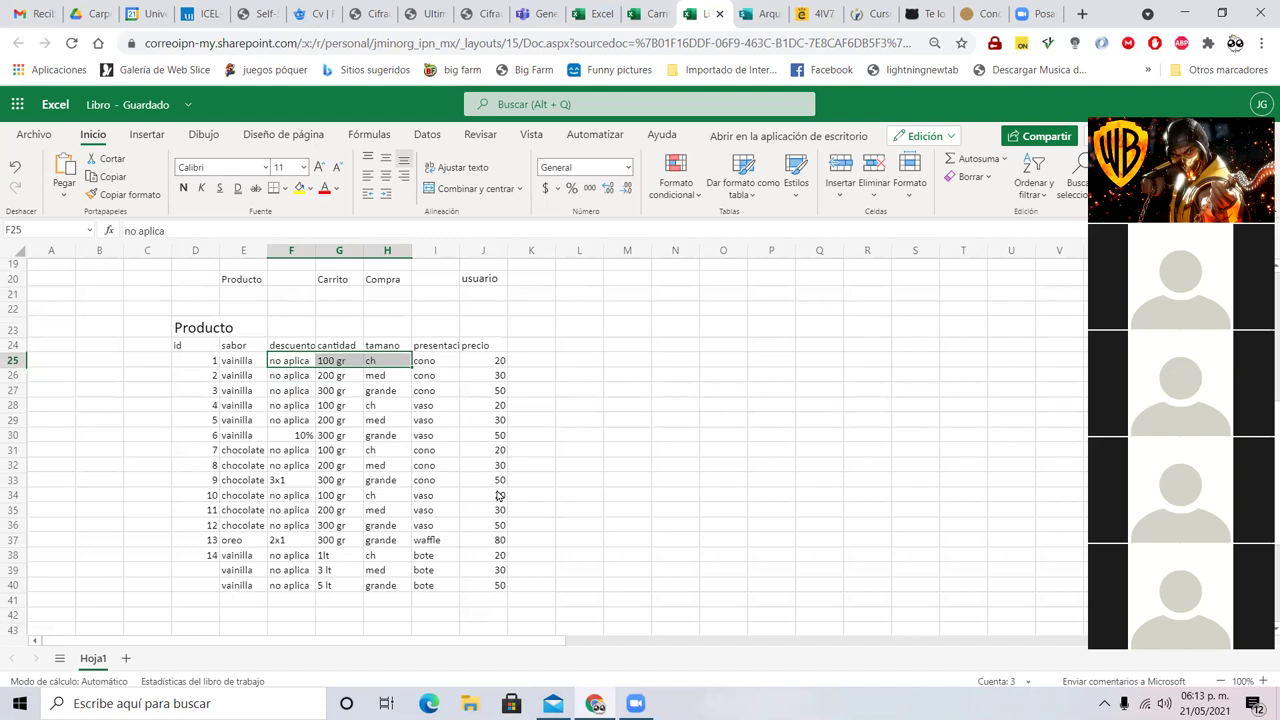
drag(300, 380, 410, 393)
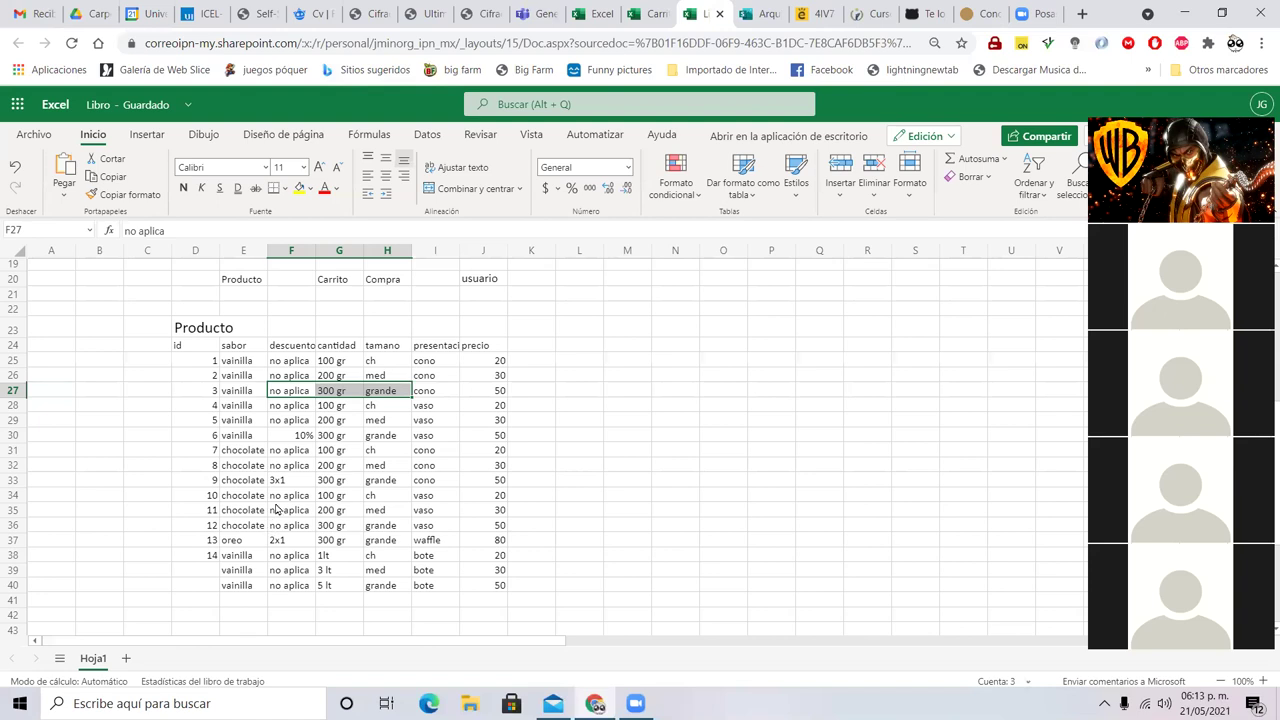
drag(281, 557, 433, 562)
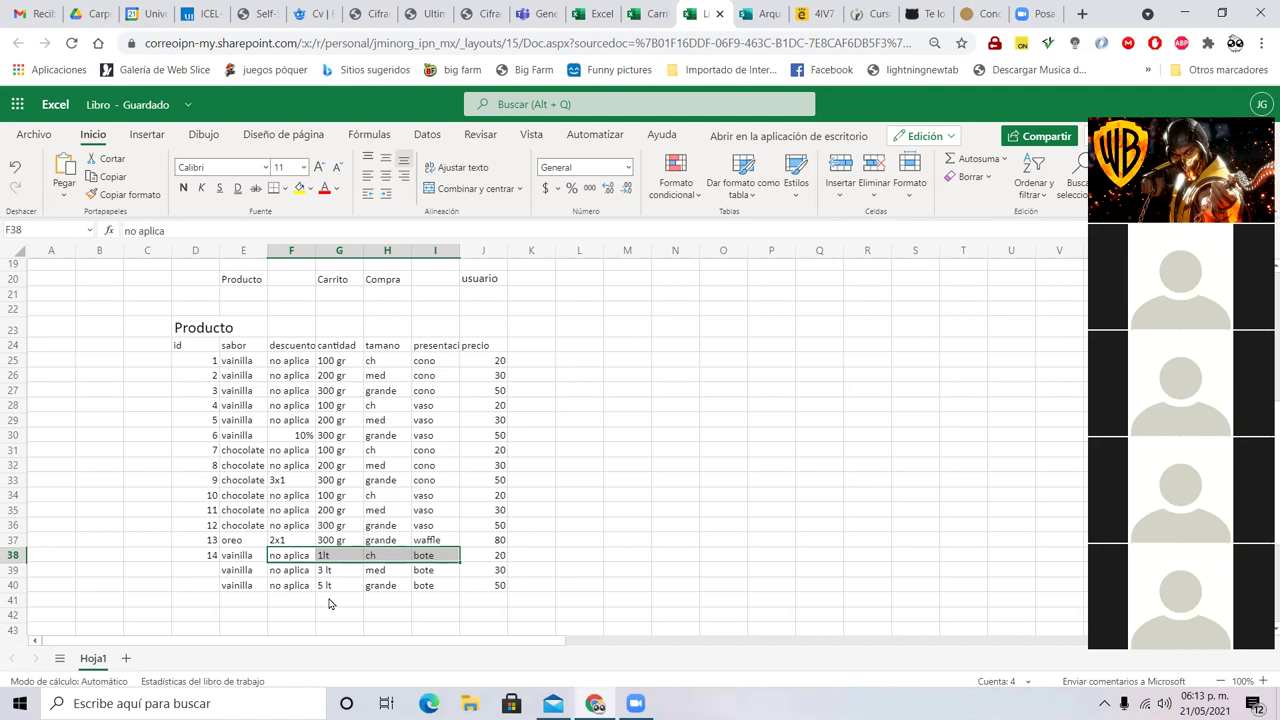
drag(291, 362, 420, 386)
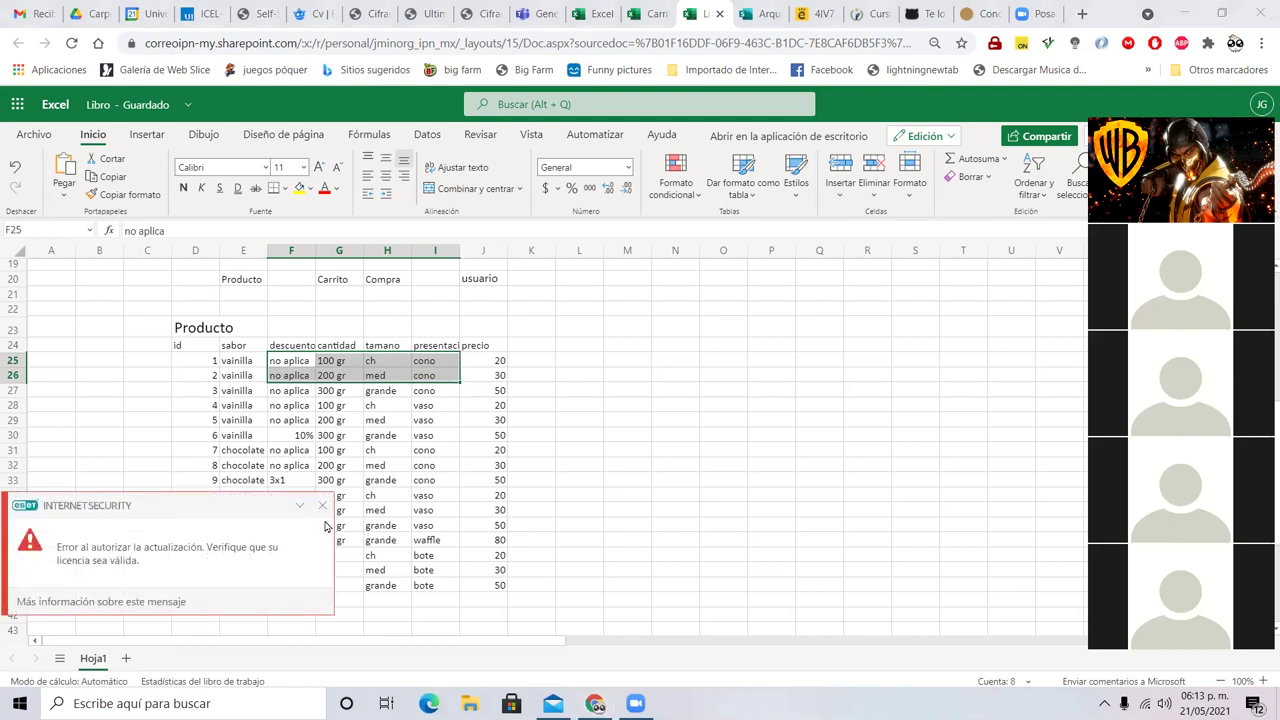
click(323, 508)
scroll(851, 430, up, 6)
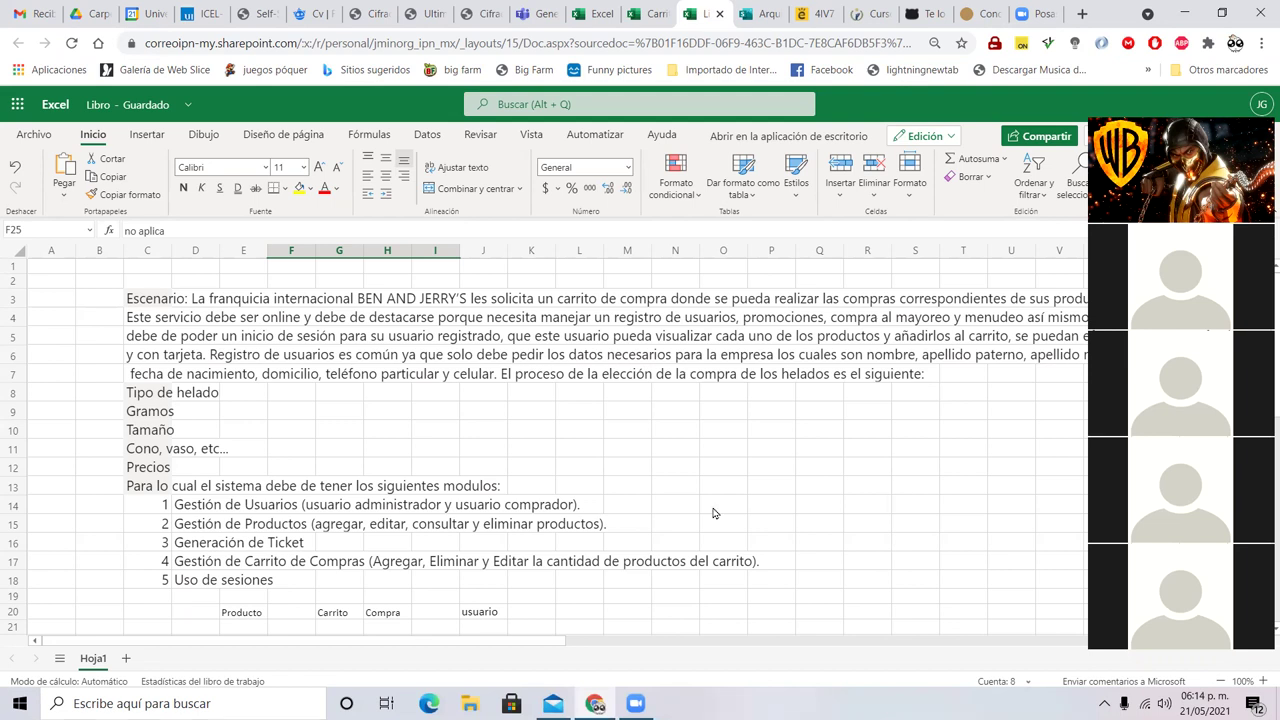
- Enter the table title Compra in N23 and enlarge its font size to 16
scroll(553, 444, down, 3)
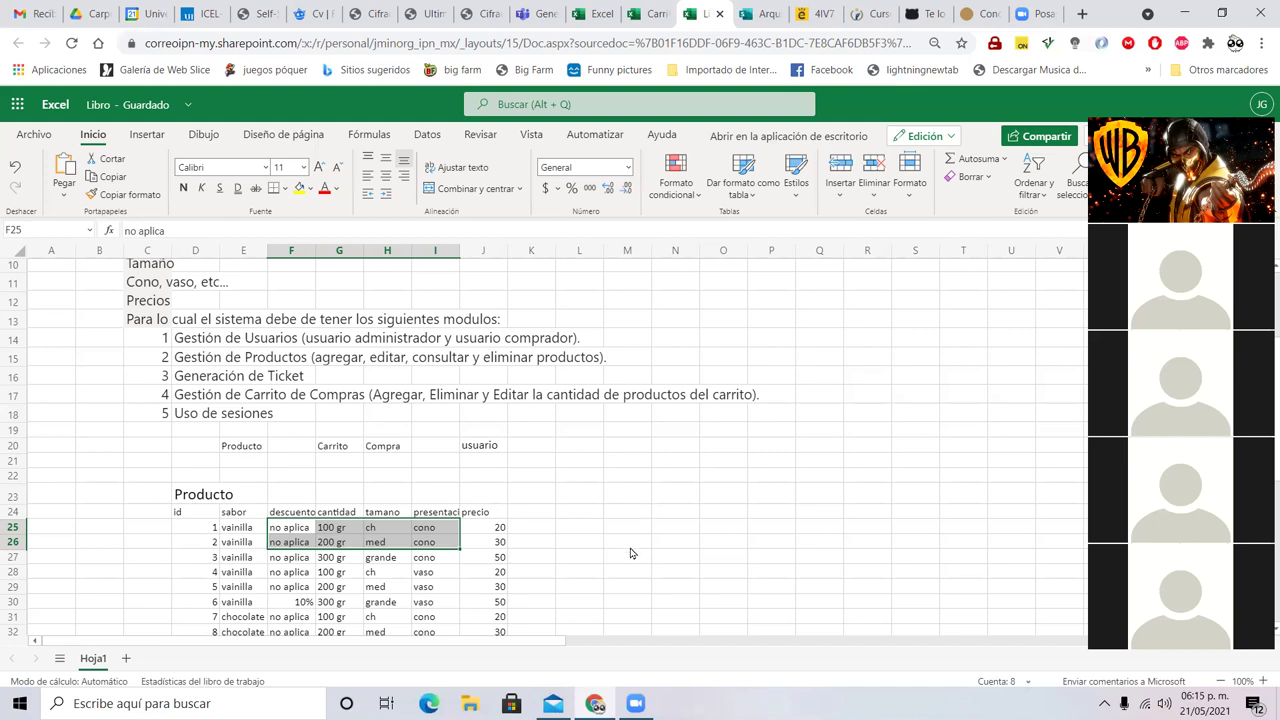
click(390, 453)
click(656, 497)
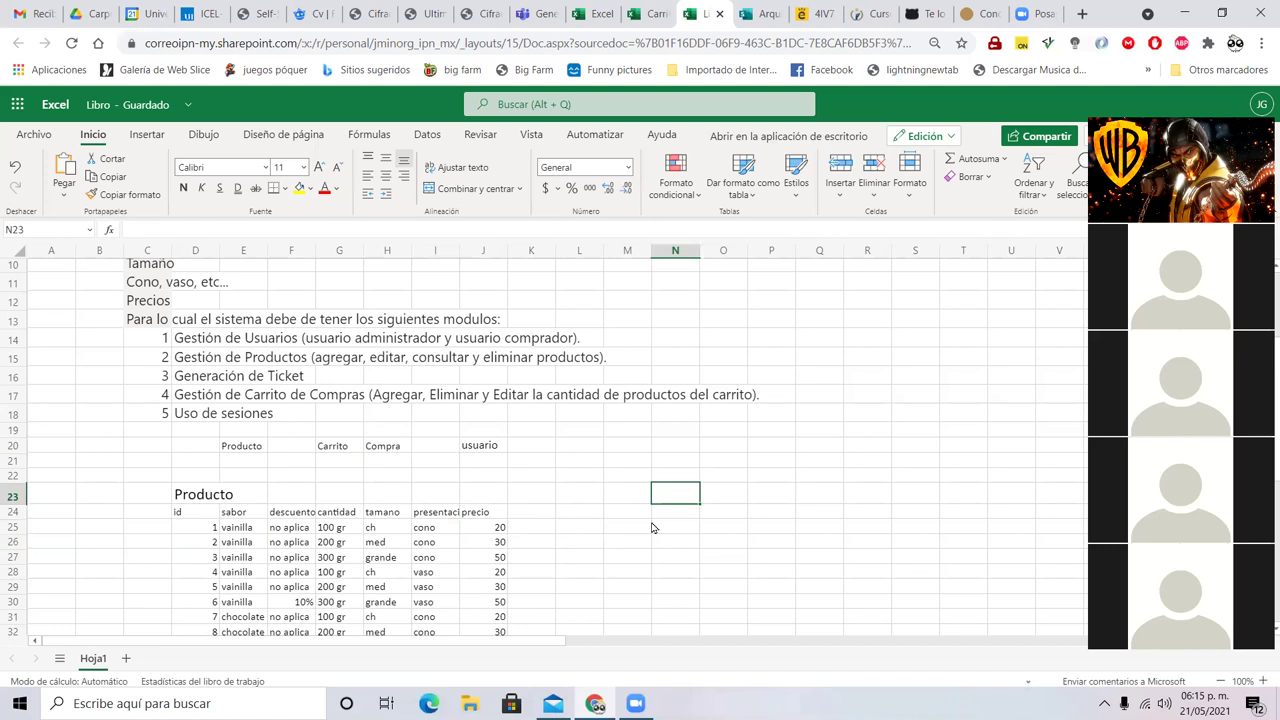
text(Compra)
key(ctrl+Return)
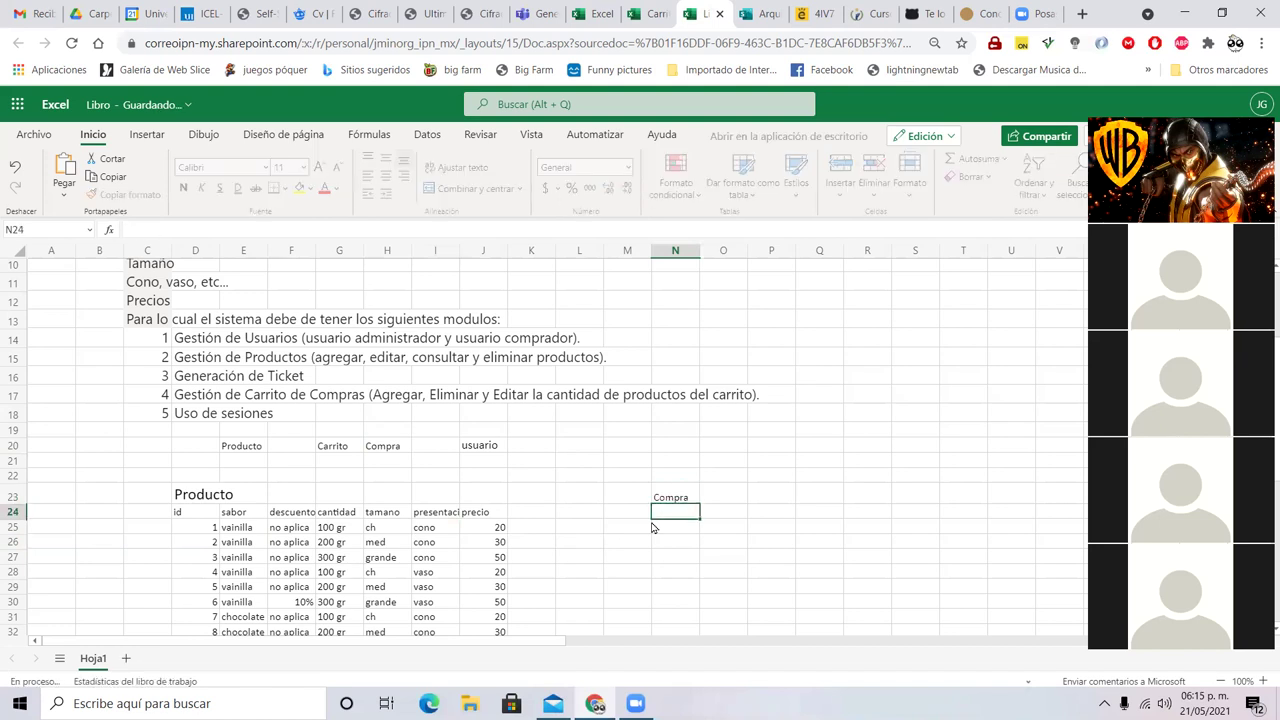
click(319, 167)
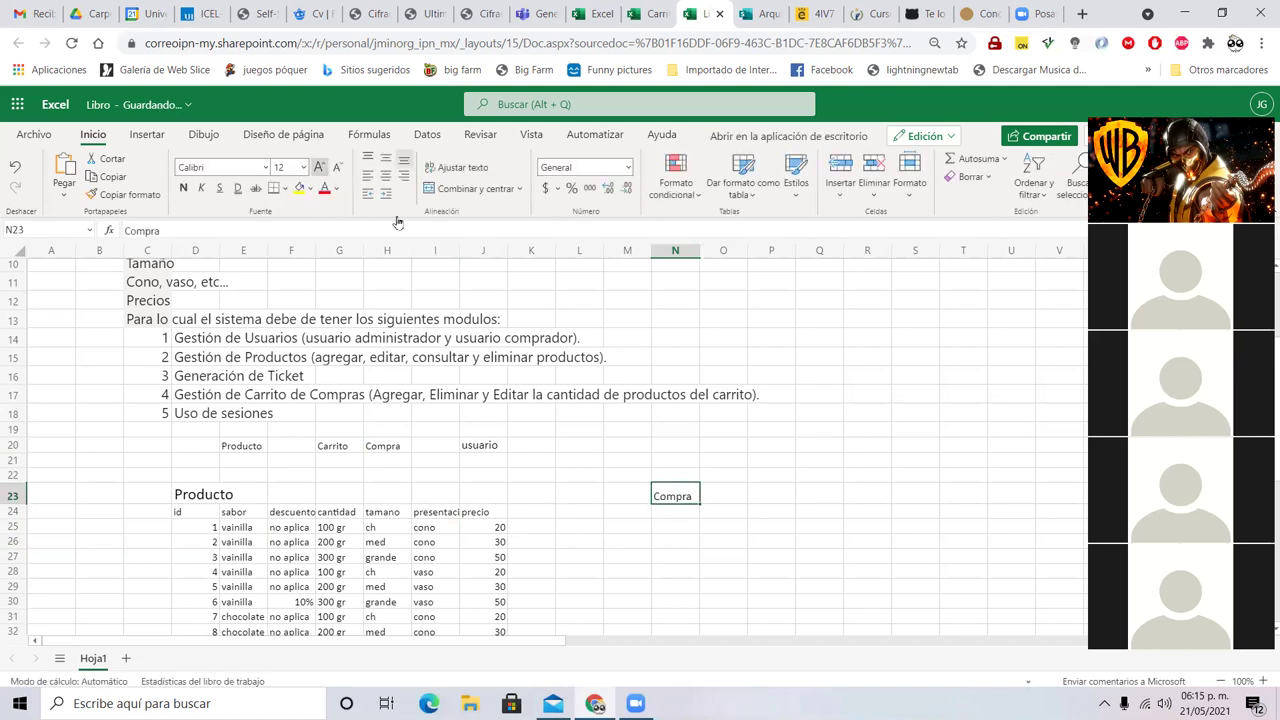
click(319, 167)
click(319, 167)
- Enter id_compra as the first column header of the Compra table in N24
scroll(499, 470, down, 2)
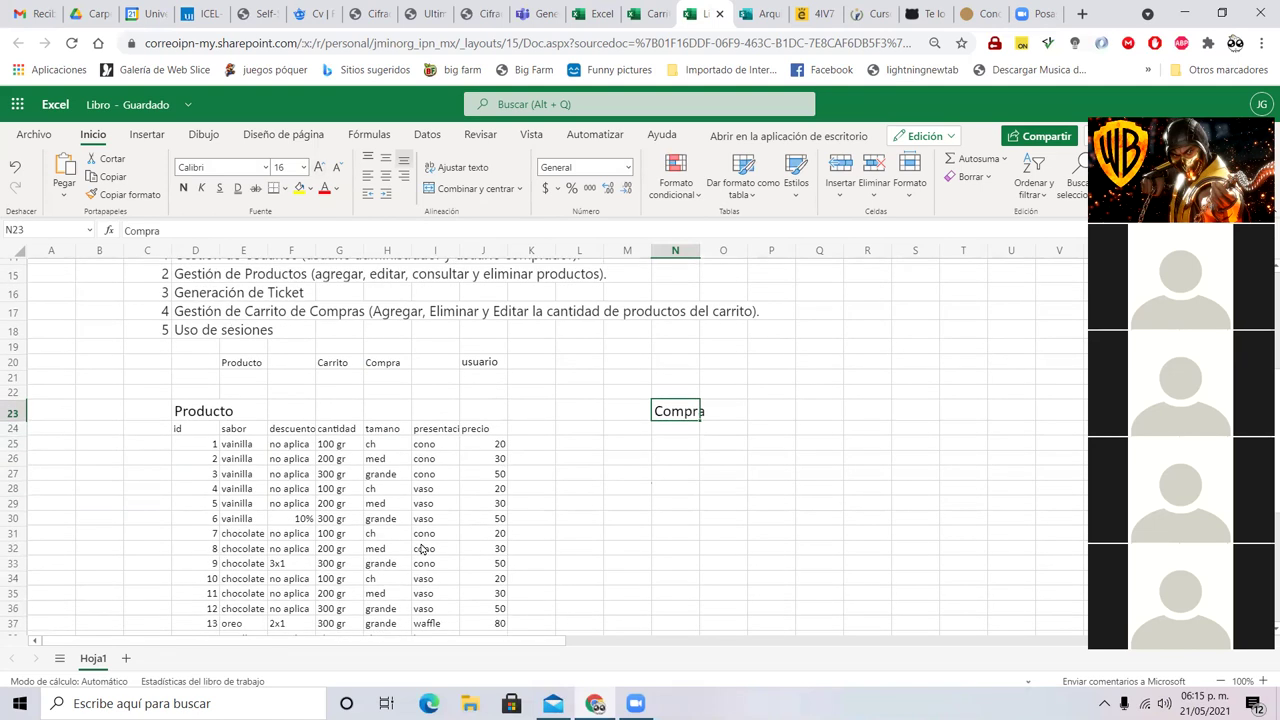
click(660, 430)
text(id)
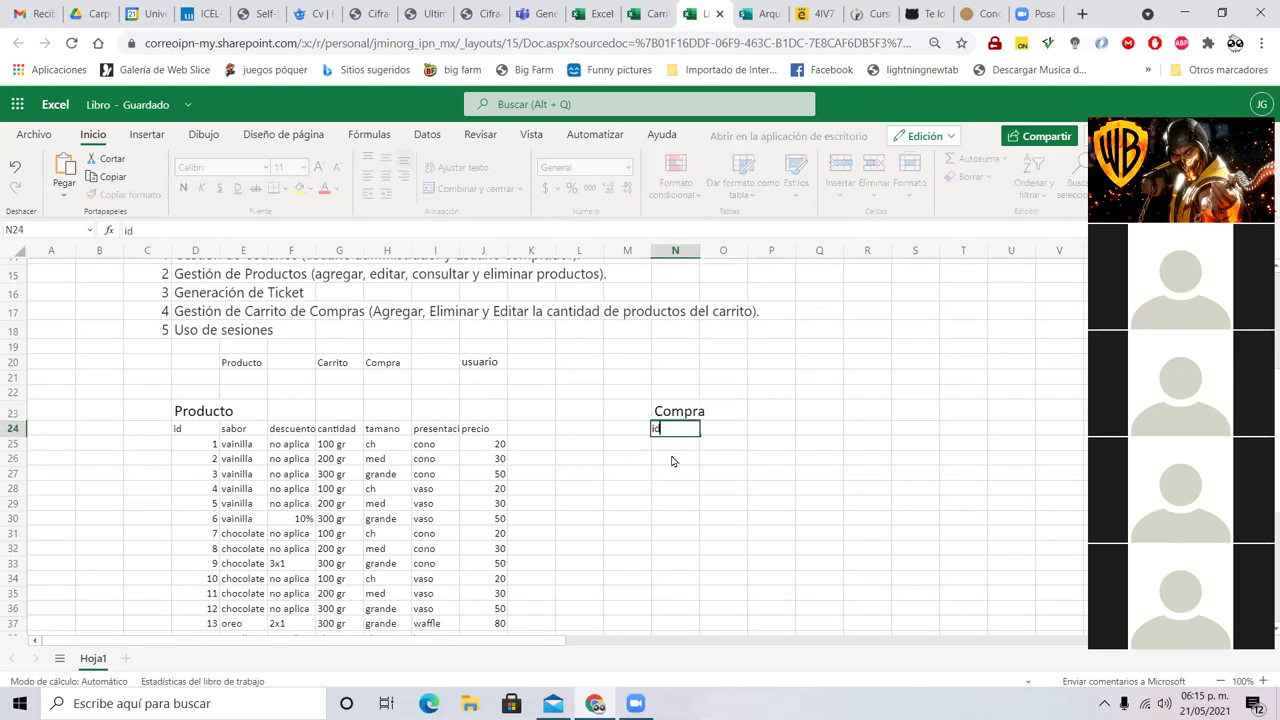
text(_compra)
- Copy the Producto headers in D24:J24 into the Compra header row starting at O24
key(Left)
key(Left)
key(Left)
key(Left)
key(Left)
key(Left)
key(Left)
key(Left)
key(Left)
key(Left)
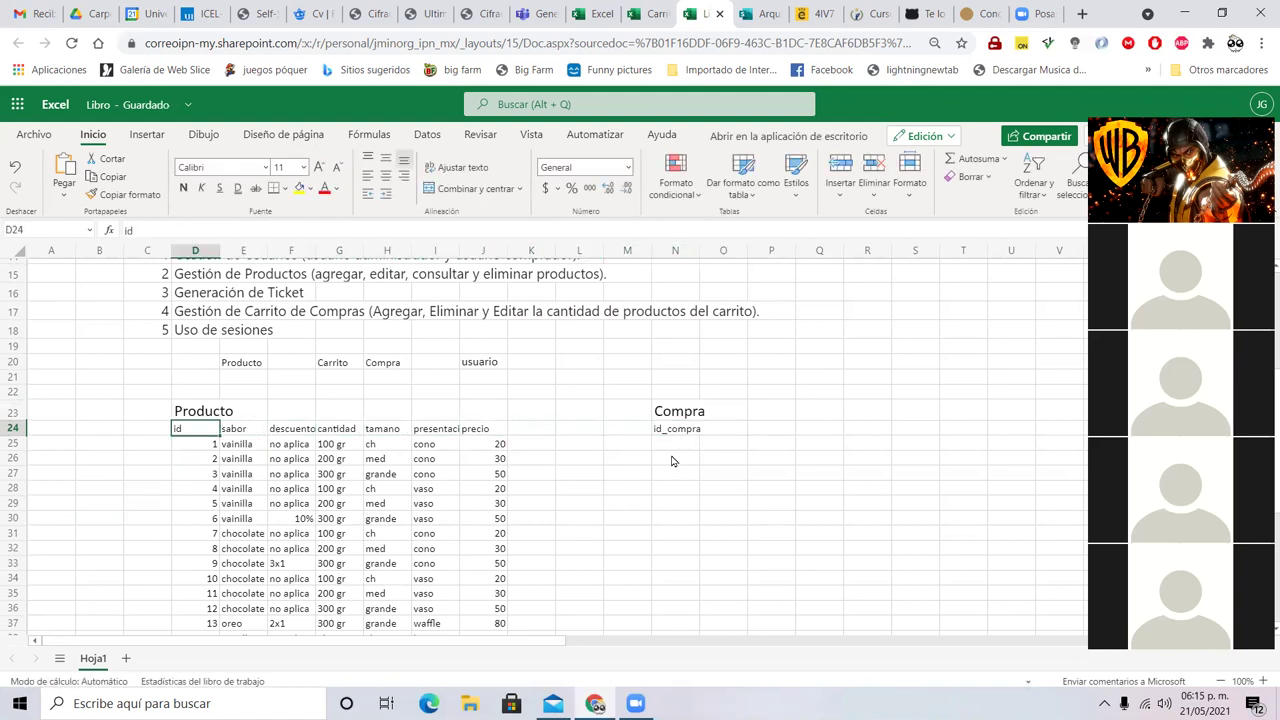
key(shift+Right)
key(shift+Right)
key(shift+Right)
key(shift+Right)
key(shift+Right)
key(shift+Right)
key(ctrl+c)
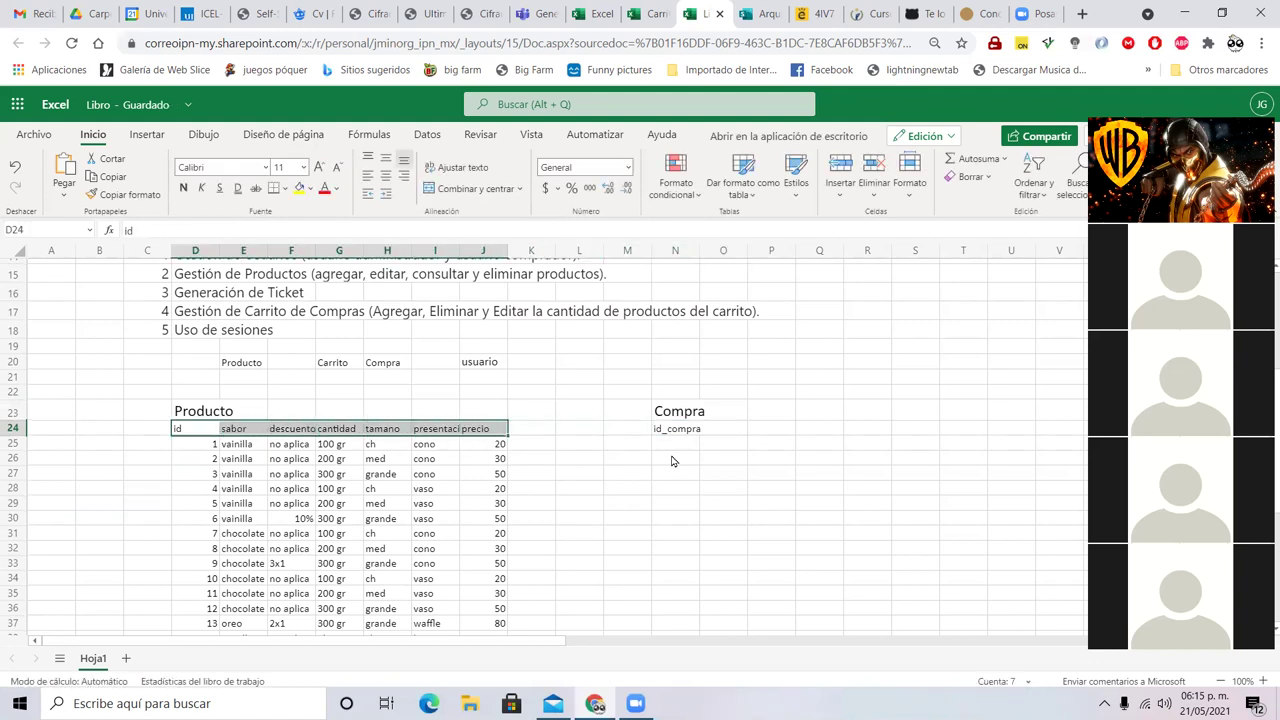
key(Right)
key(Right)
key(Right)
key(Right)
key(Right)
key(Right)
key(Right)
key(Right)
key(Right)
key(Right)
key(Right)
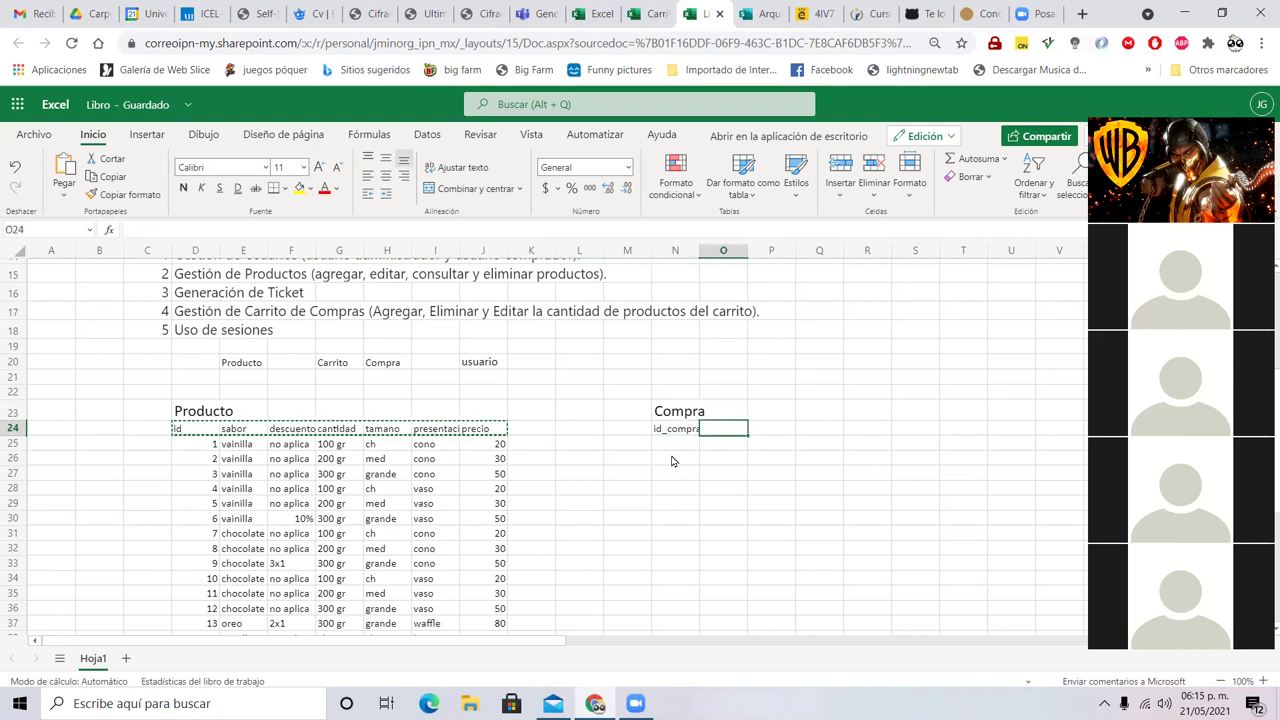
key(ctrl+v)
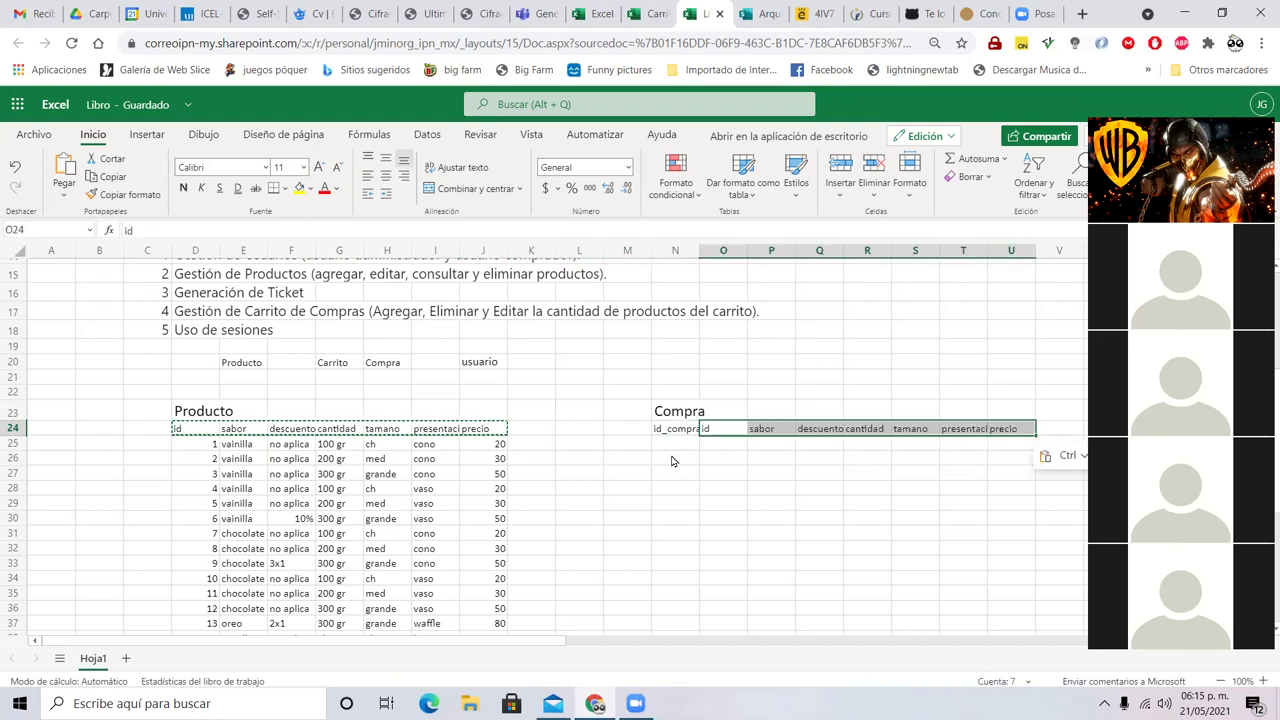
- Add the headers cantidad, subtotal and fecha to the Compra table in V24:X24
key(Right)
key(Right)
key(Right)
key(Right)
key(Right)
key(Right)
key(Right)
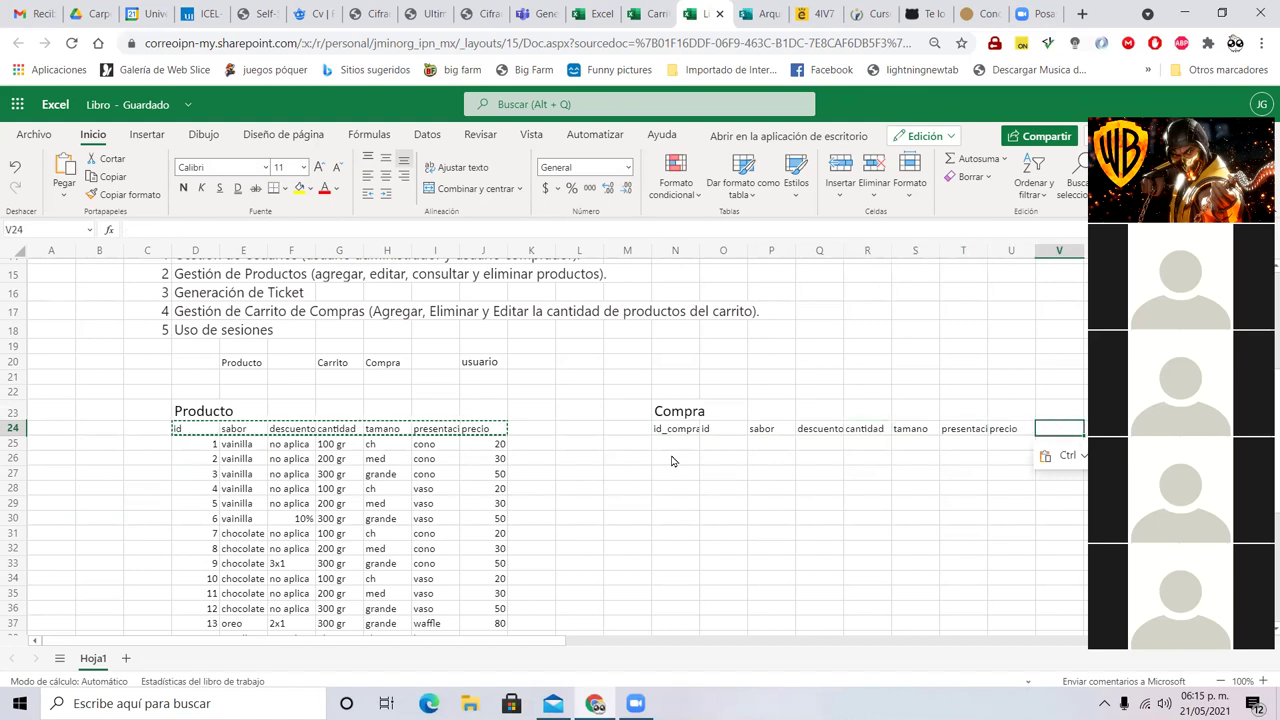
drag(554, 640, 602, 629)
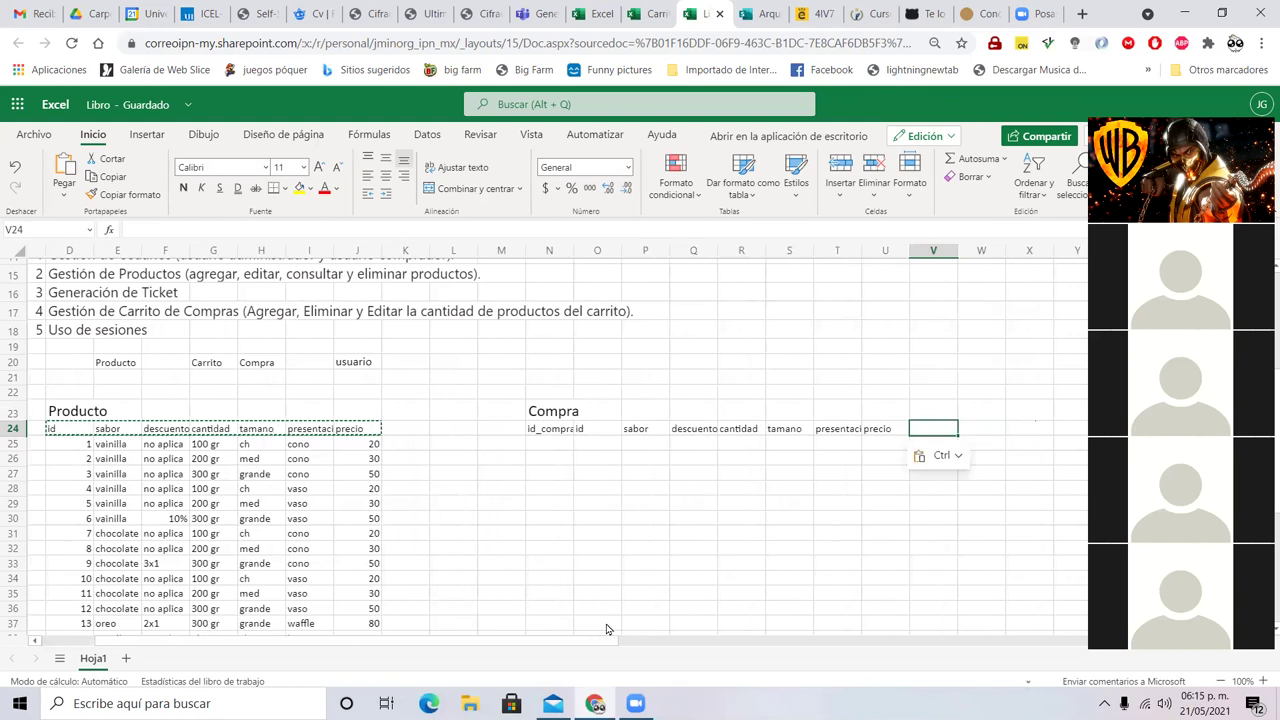
text(cantidad)
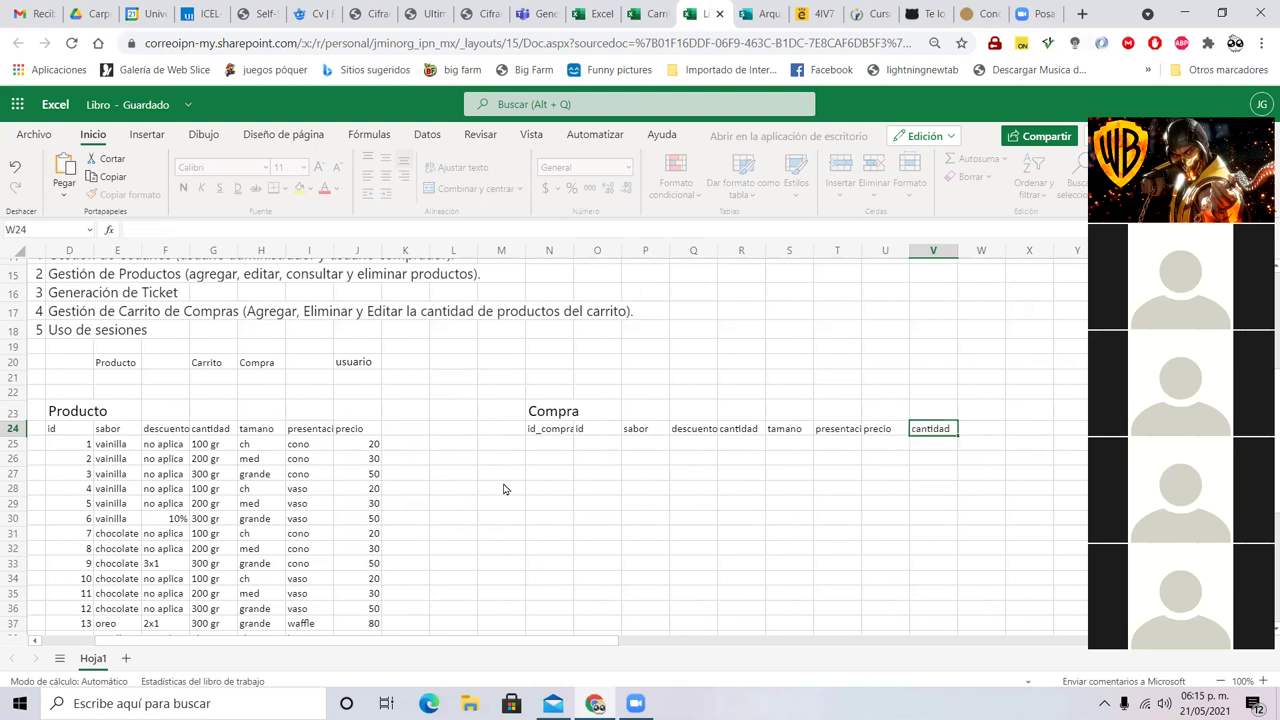
key(Tab)
text(subtotal)
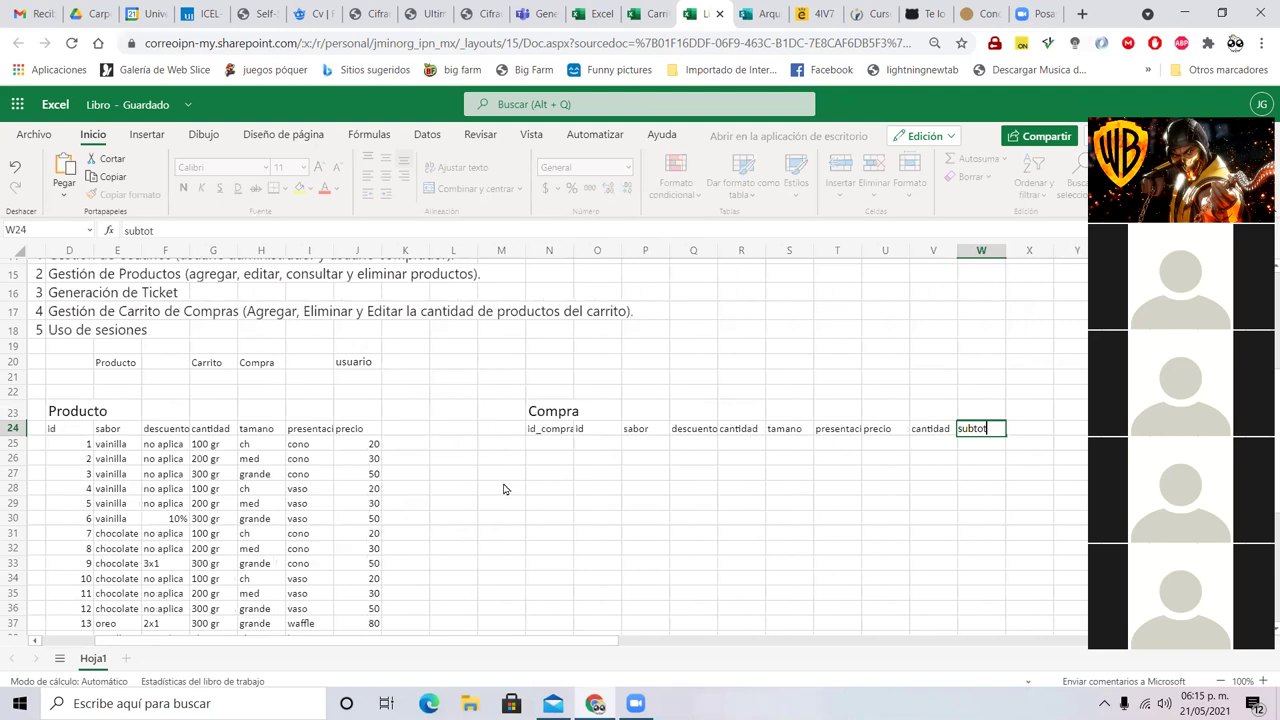
key(Tab)
text(fecha)
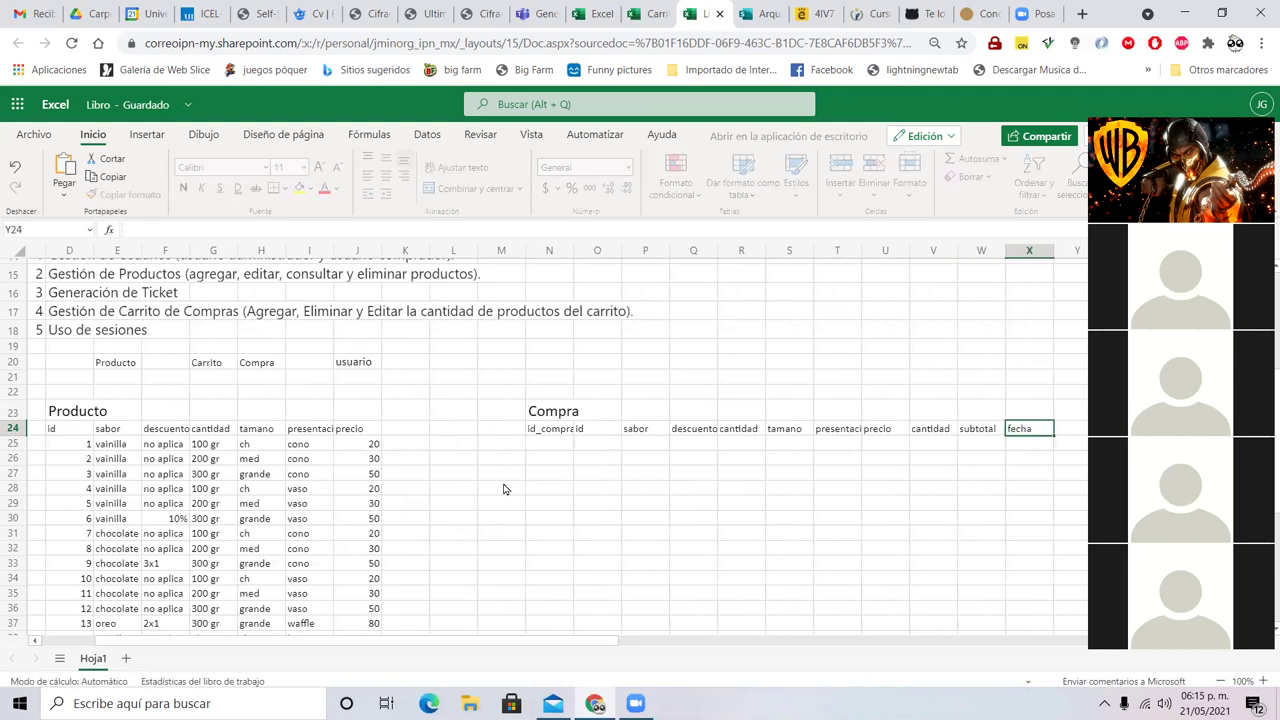
- Add the headers id_usuario and nombre_usuario to the Compra table in Y24 and Z24
key(Tab)
text(id_usuario)
key(Tab)
text(nom)
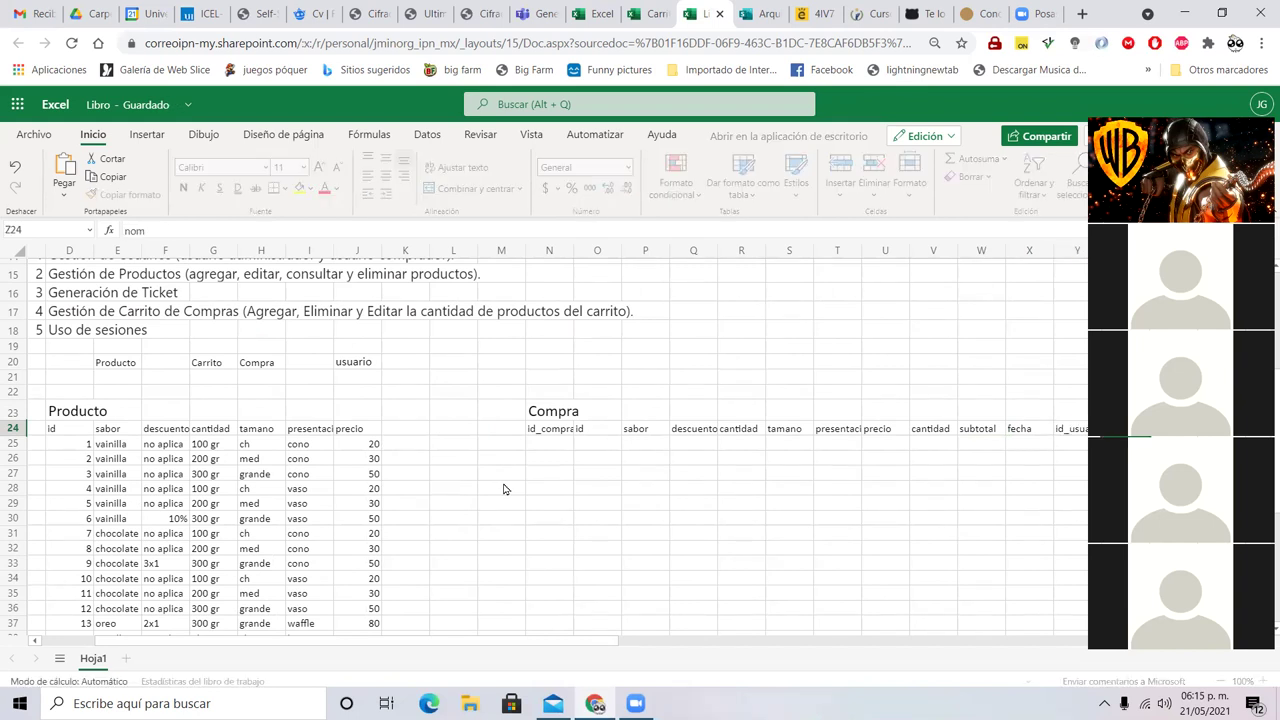
text(bre_usuario)
key(Tab)
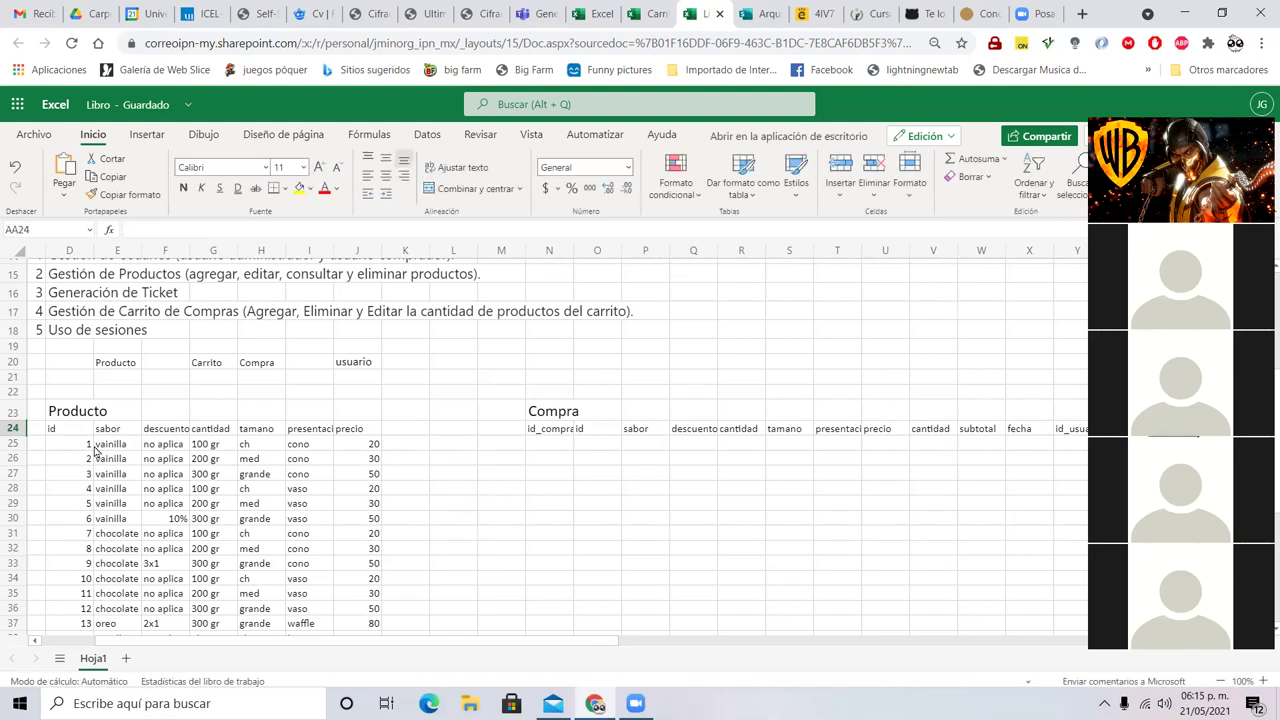
- Copy products 3 to 5 from D27:J29 into the Compra table starting at O25
drag(76, 478, 362, 505)
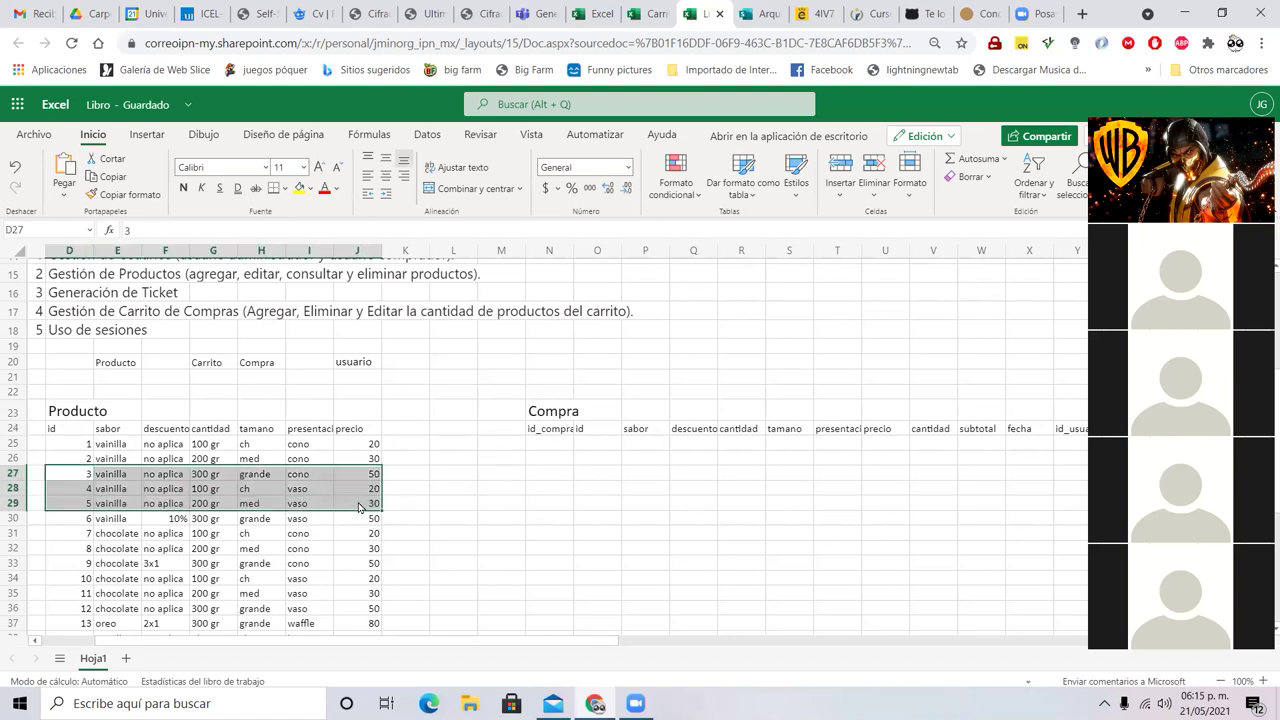
key(ctrl+c)
click(581, 446)
key(ctrl+v)
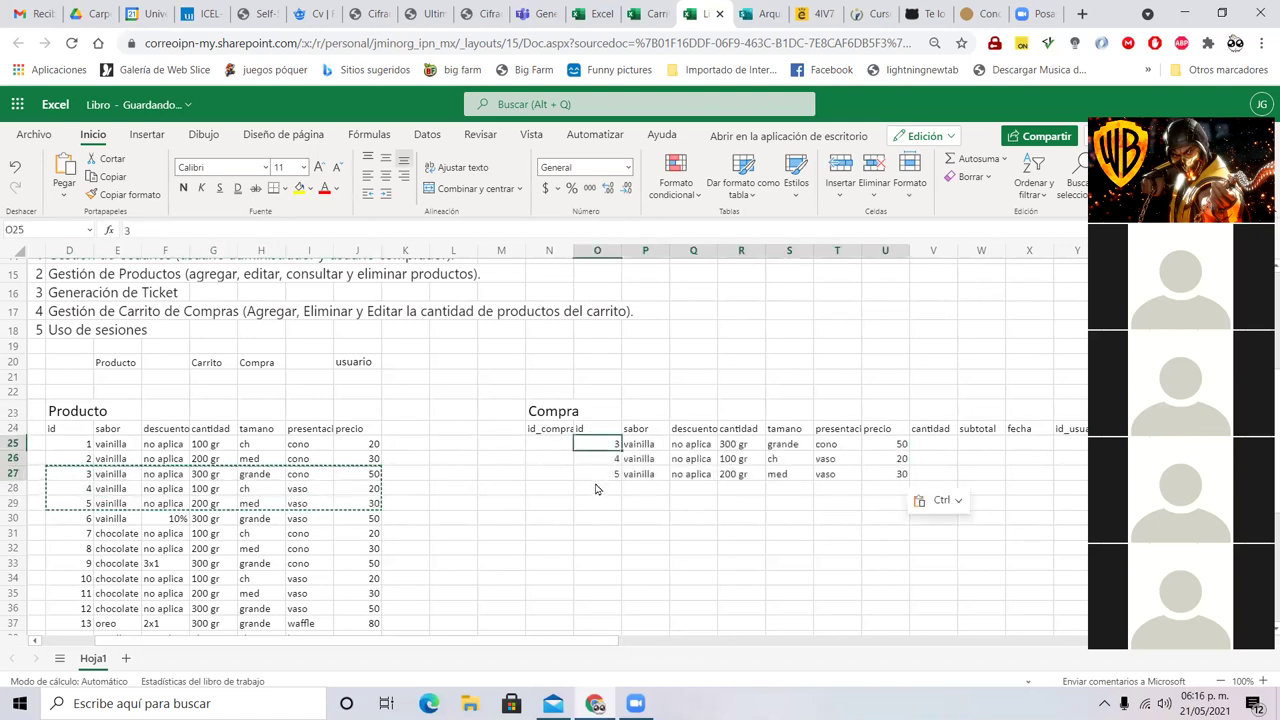
- Enter the purchase quantities 4, 2 and 6 under cantidad in V25:V27
click(934, 444)
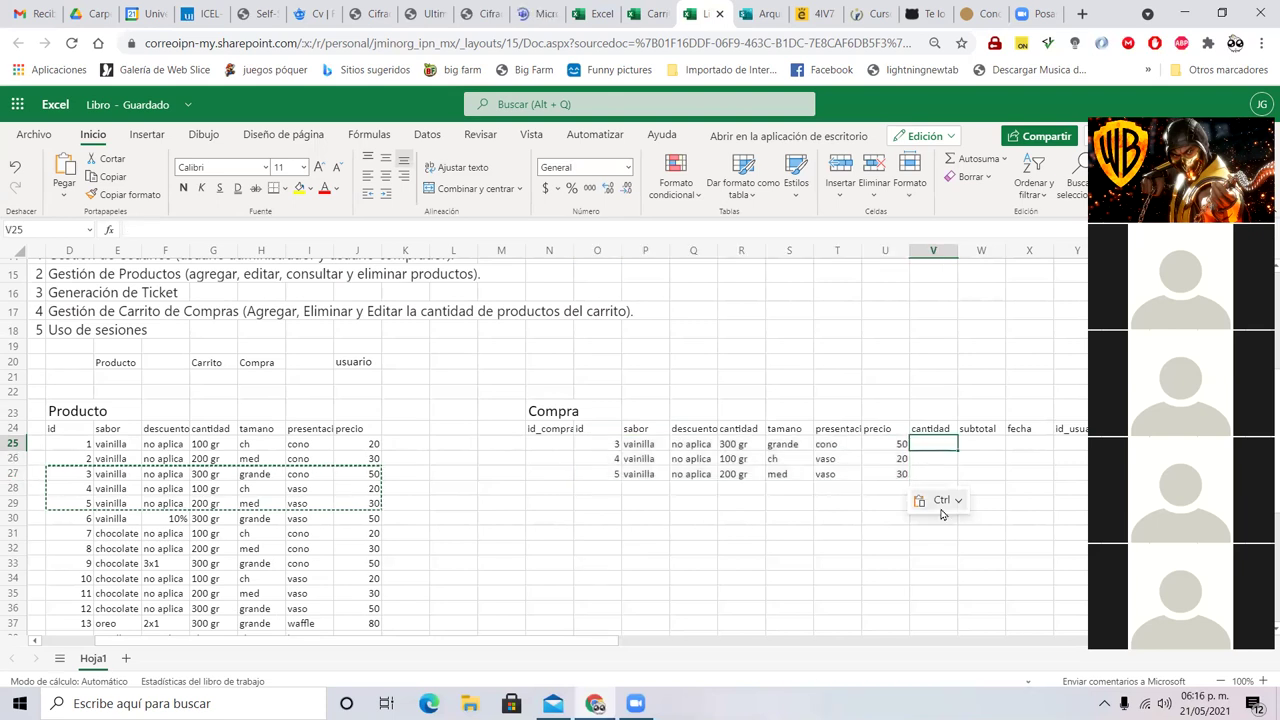
text(4)
key(Return)
text(2)
key(Return)
text(6)
- Calculate the subtotal in W25 with the formula =V25*U25 and fill it down to W27
key(Up)
key(Right)
key(Up)
text(=)
key(Left)
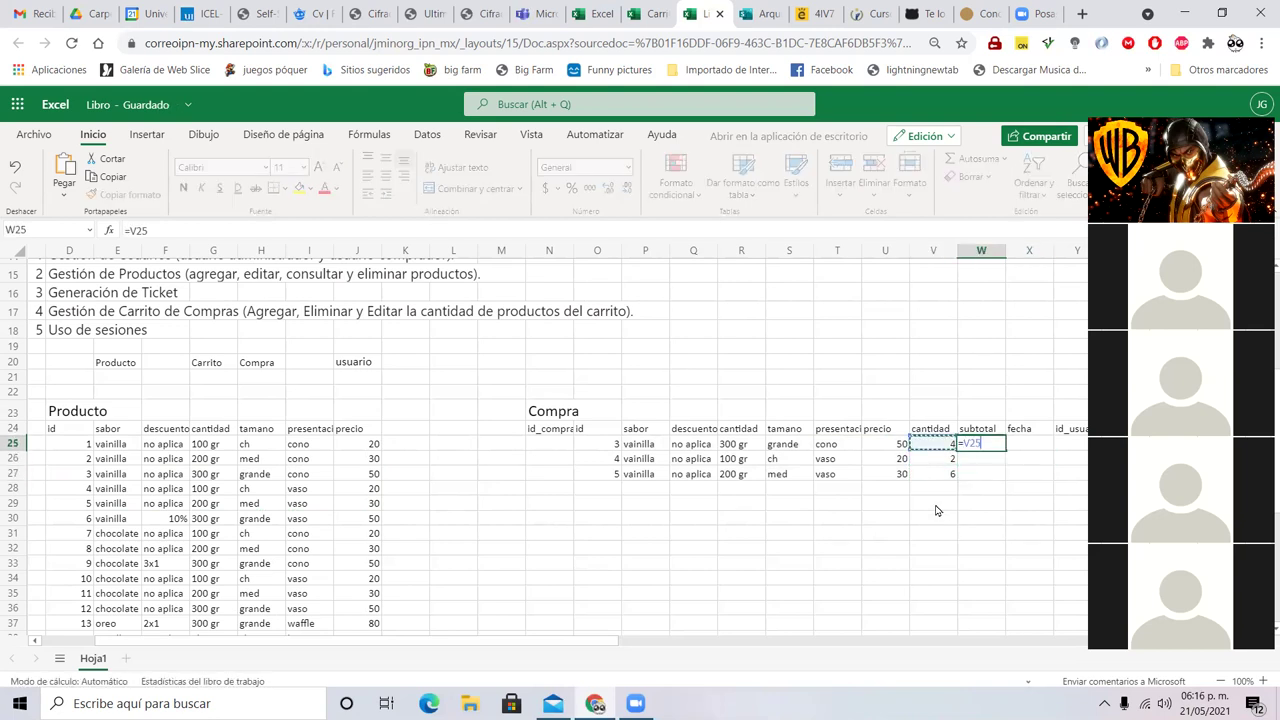
text(*)
key(Left)
key(Left)
key(Return)
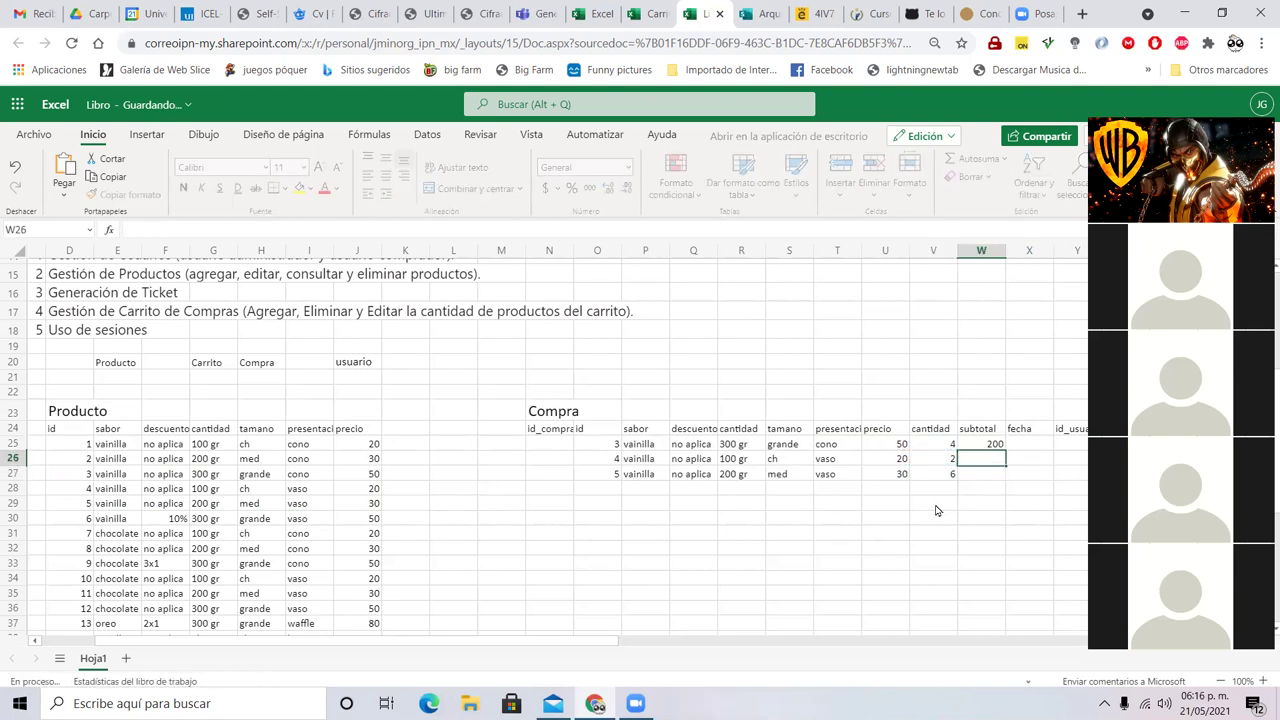
key(Up)
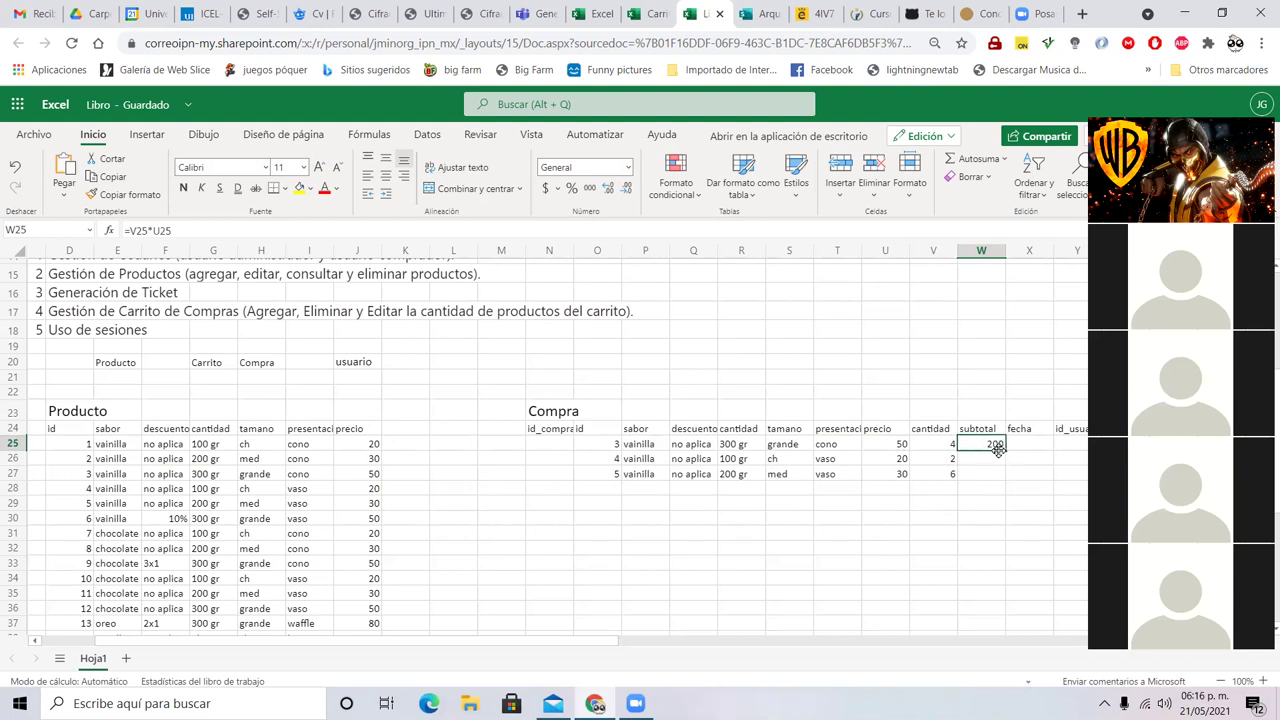
drag(1006, 451, 1007, 476)
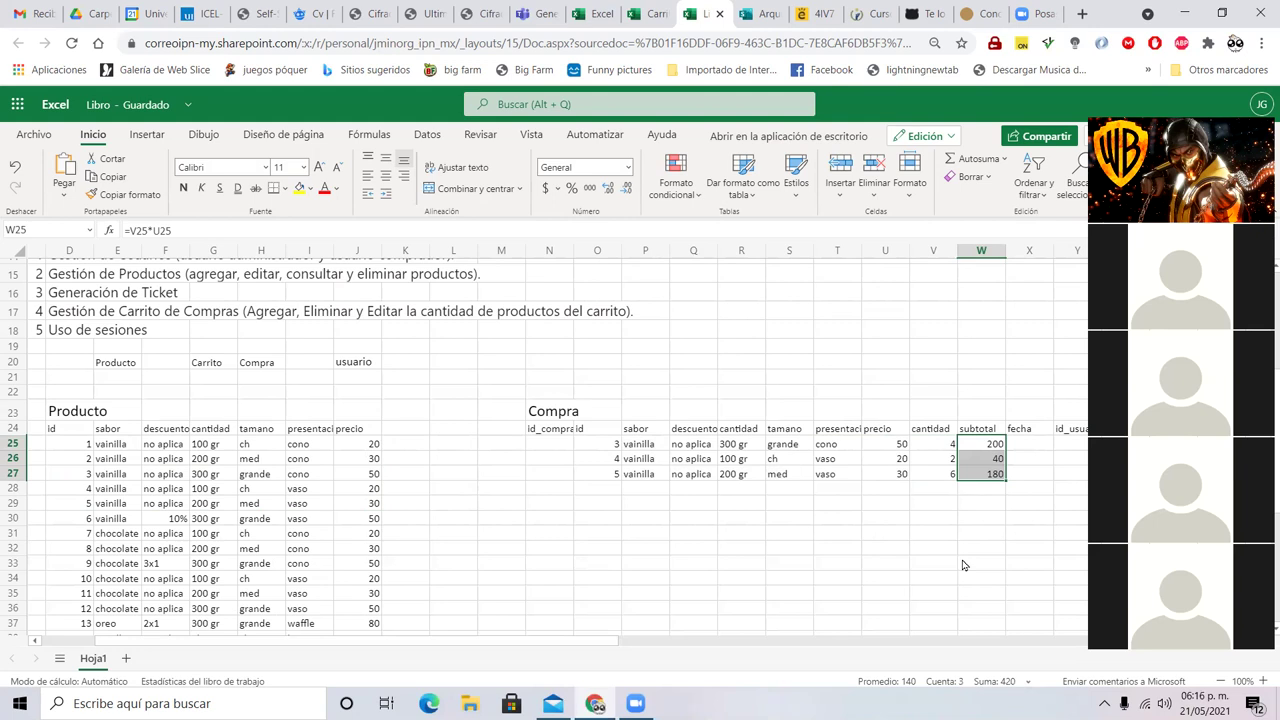
- Enter the date 21/05/2021 under fecha in X25 and copy it to X26:X27
click(1014, 447)
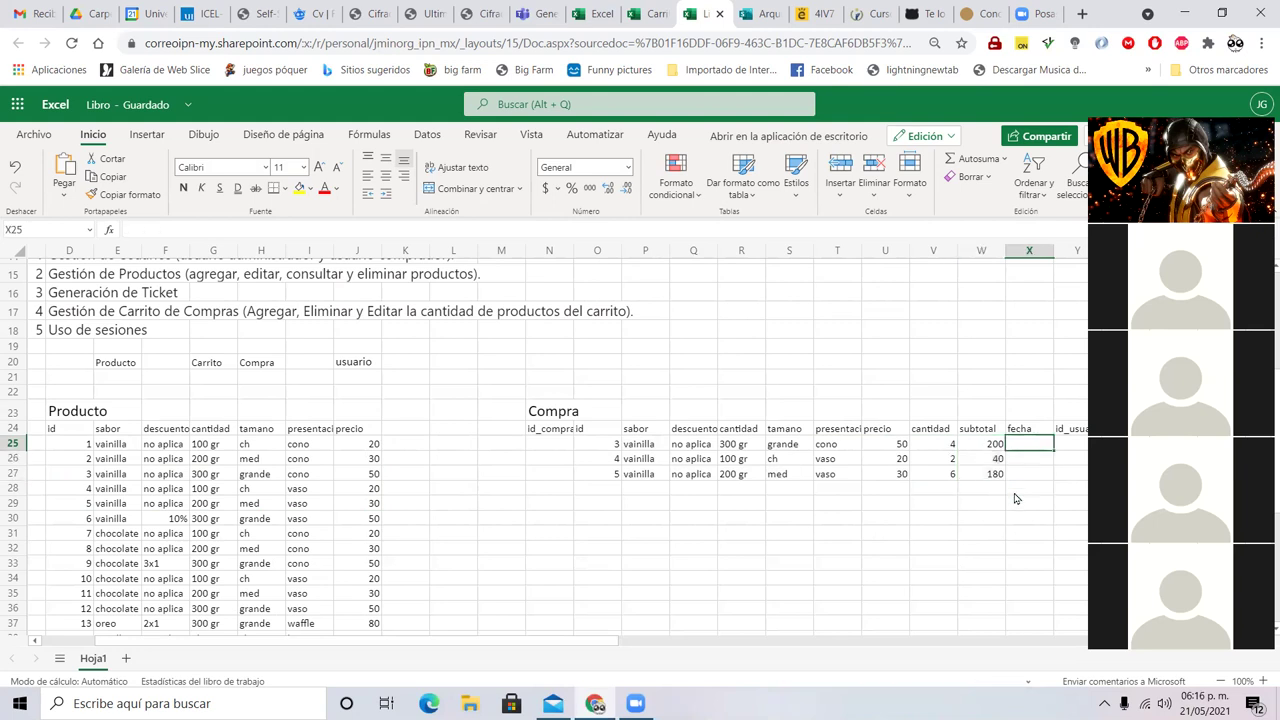
text(21/05/2021)
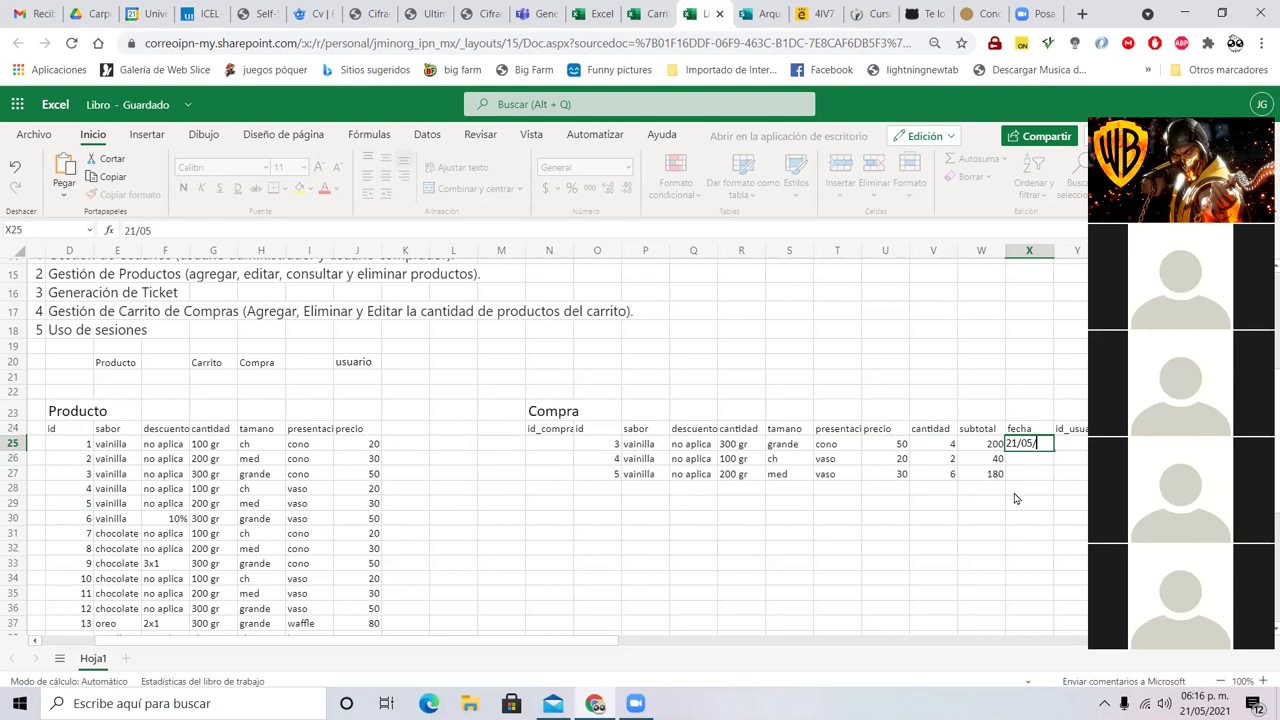
key(Tab)
key(Left)
key(ctrl+c)
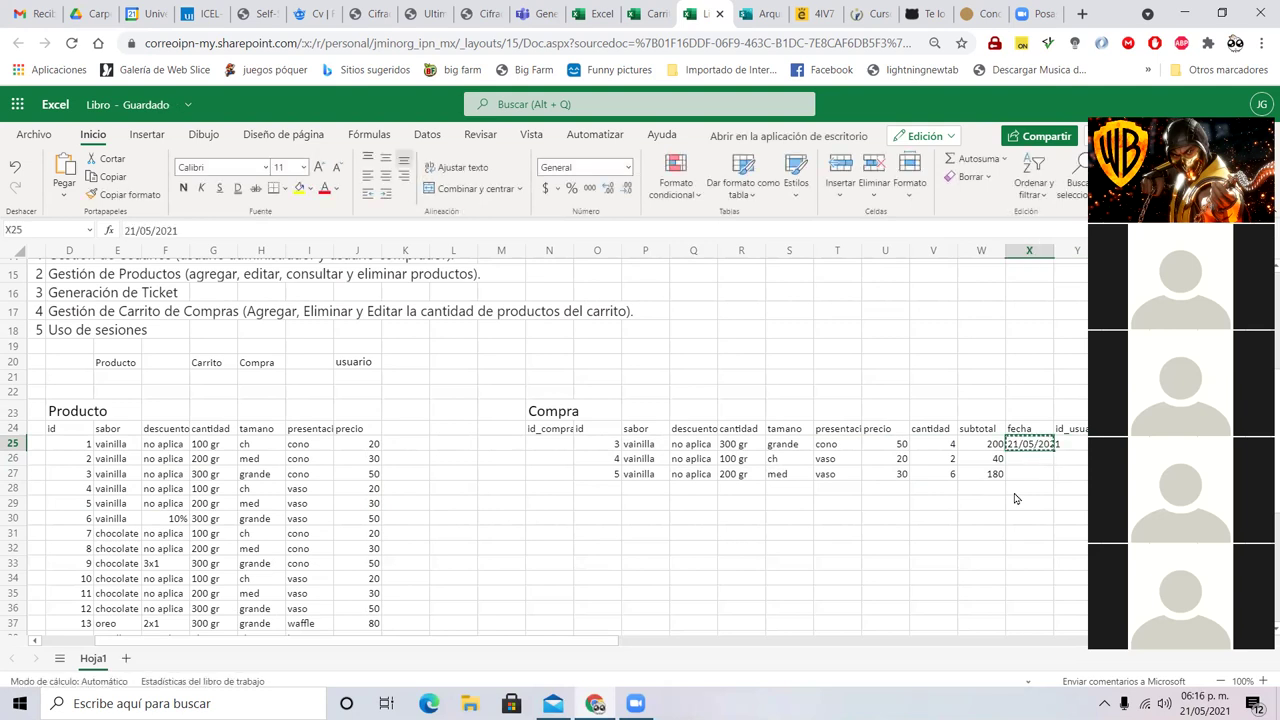
key(Down)
key(shift+Down)
key(ctrl+v)
- Enter 1 under id_usuario and the buyer's first name under nombre_usuario in Z25
key(Right)
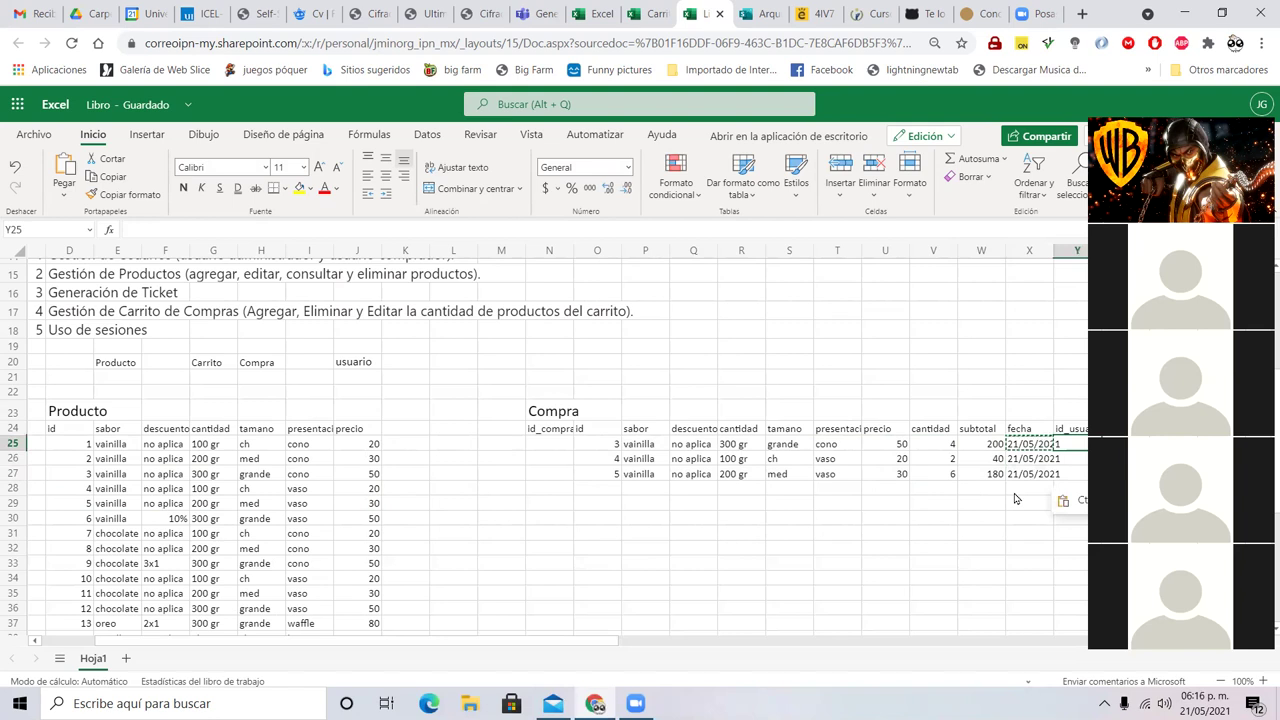
key(Down)
text(1)
key(Tab)
key(Up)
key(Up)
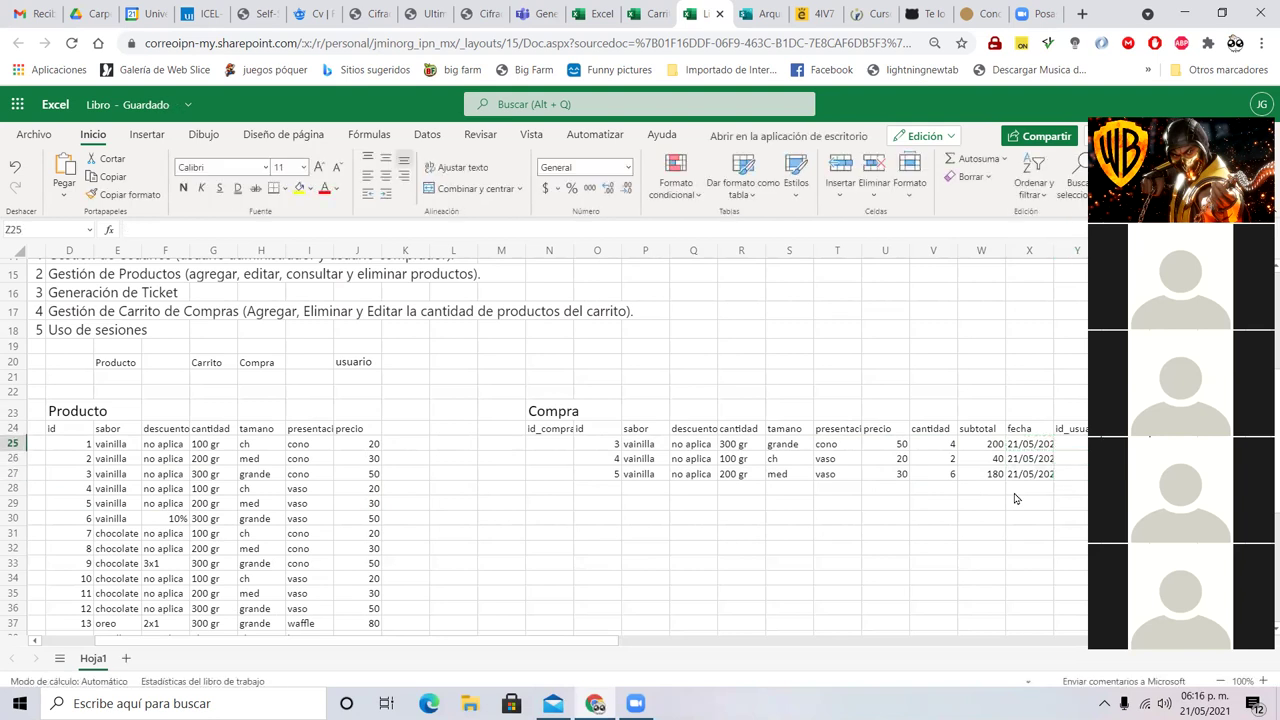
text(juanito)
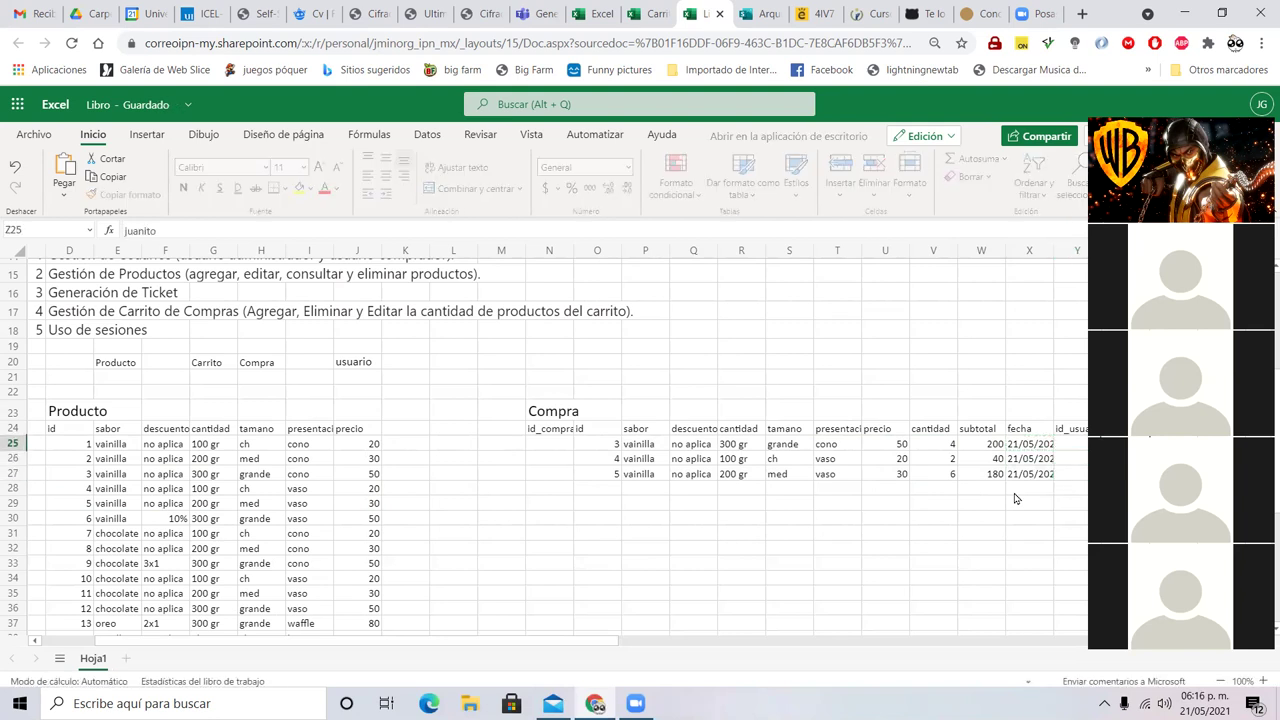
key(Return)
key(Return)
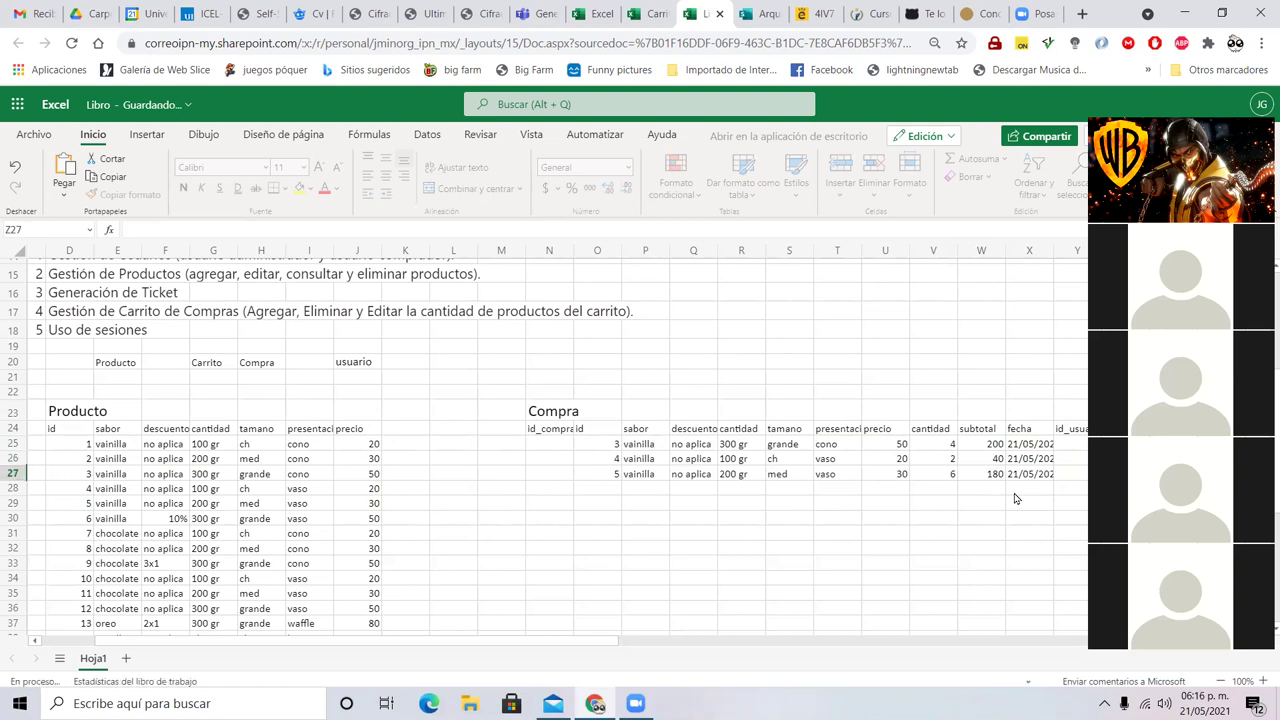
key(Return)
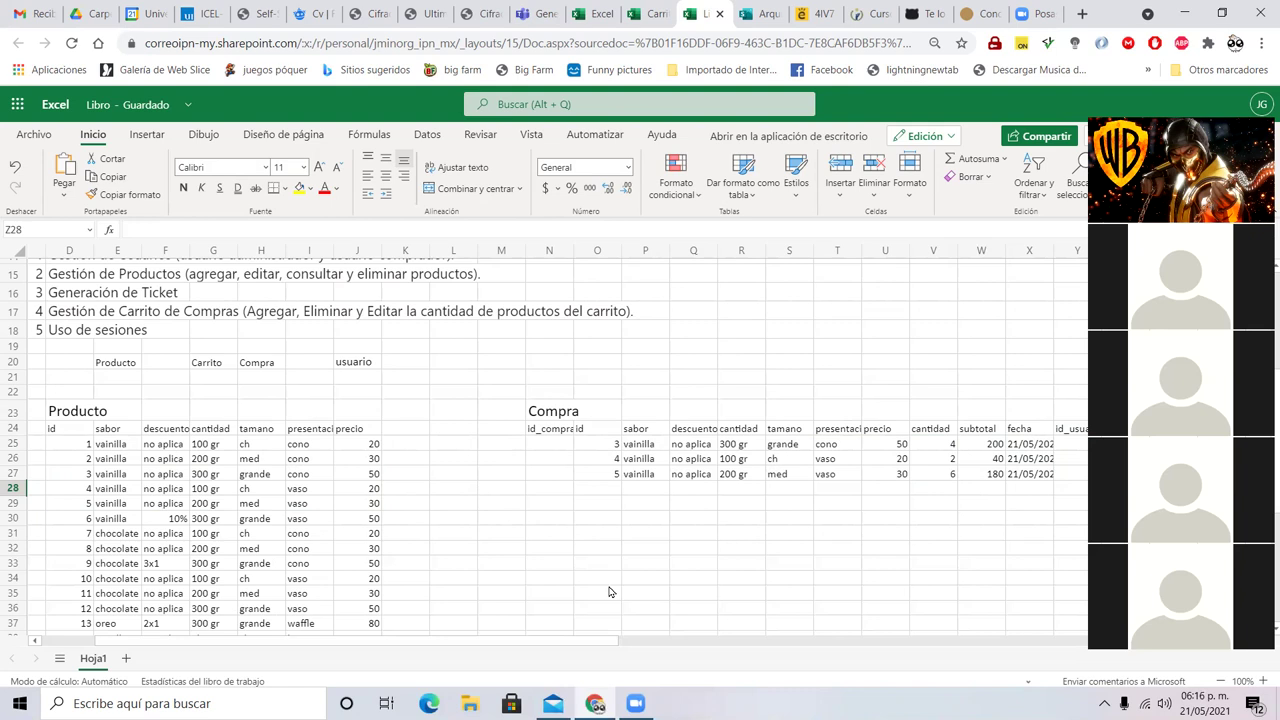
- Number the three purchases 1, 2 and 3 under id_compra in N25:N27
click(562, 434)
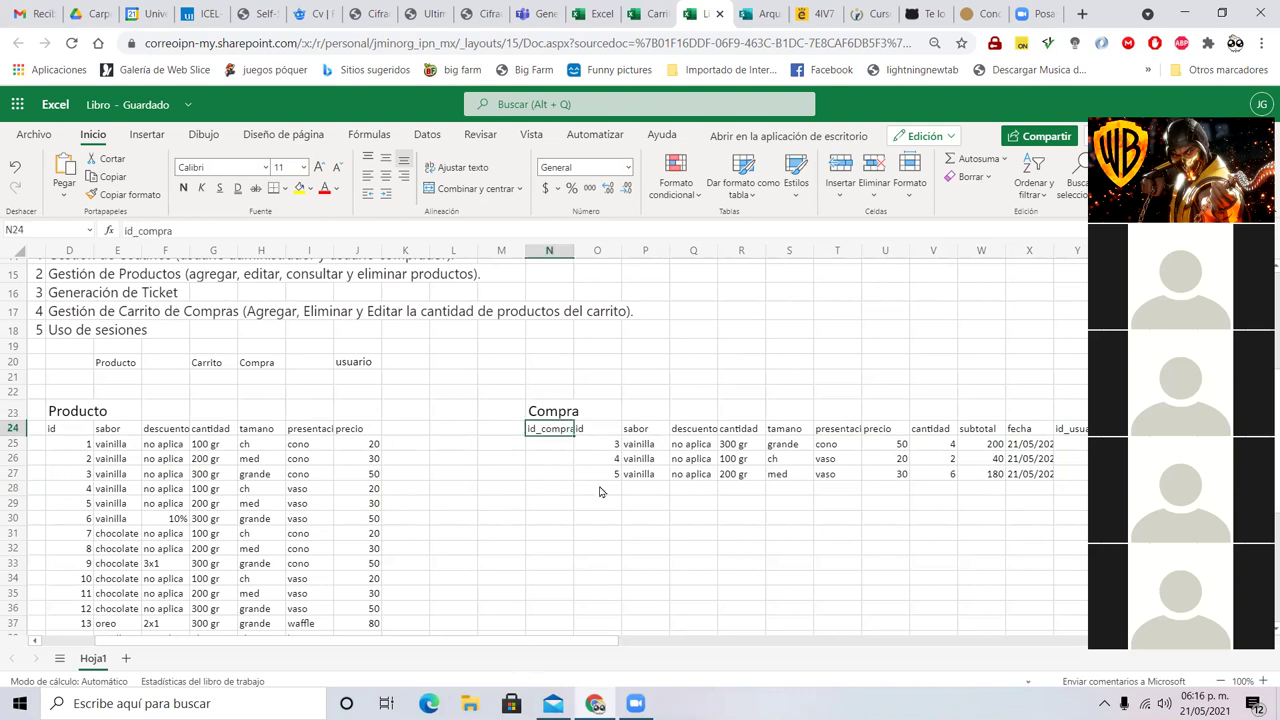
key(Return)
text(1)
key(Return)
text(2)
key(Return)
text(3)
key(Return)
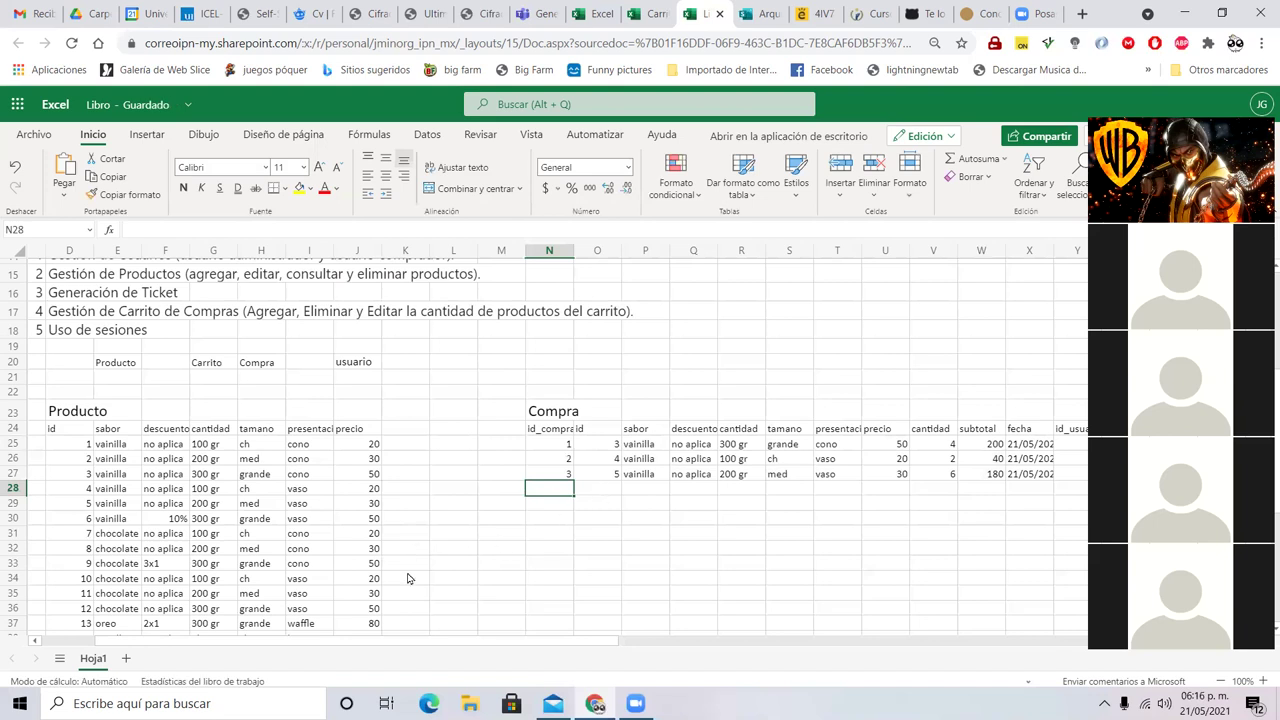
drag(232, 461, 650, 474)
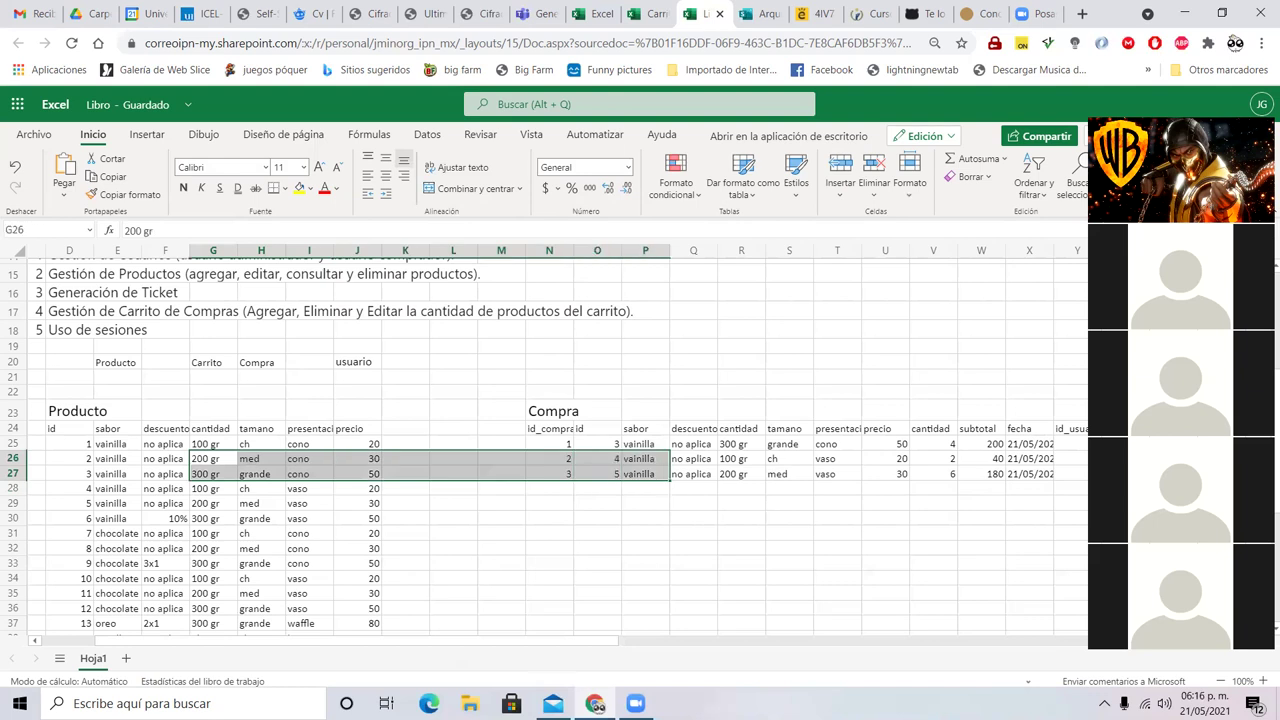
- Review the columns and sample rows of the Producto and Compra tables
scroll(733, 533, down, 1)
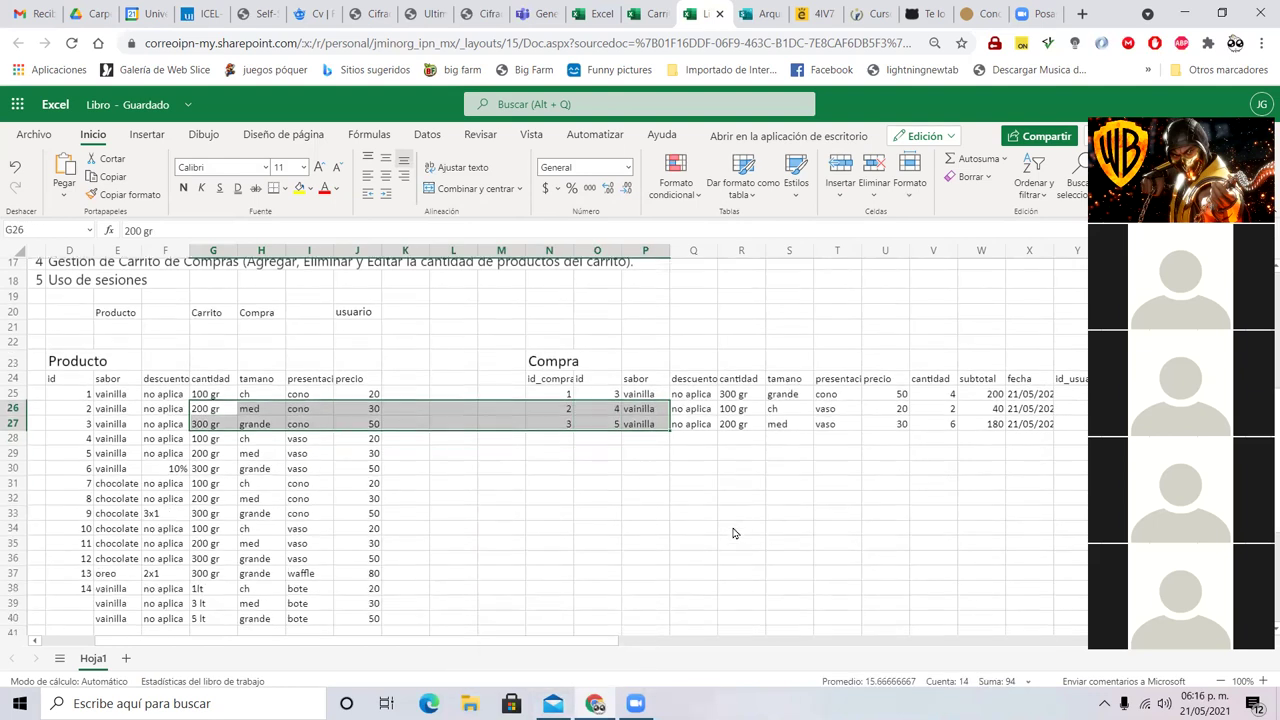
scroll(733, 533, down, 1)
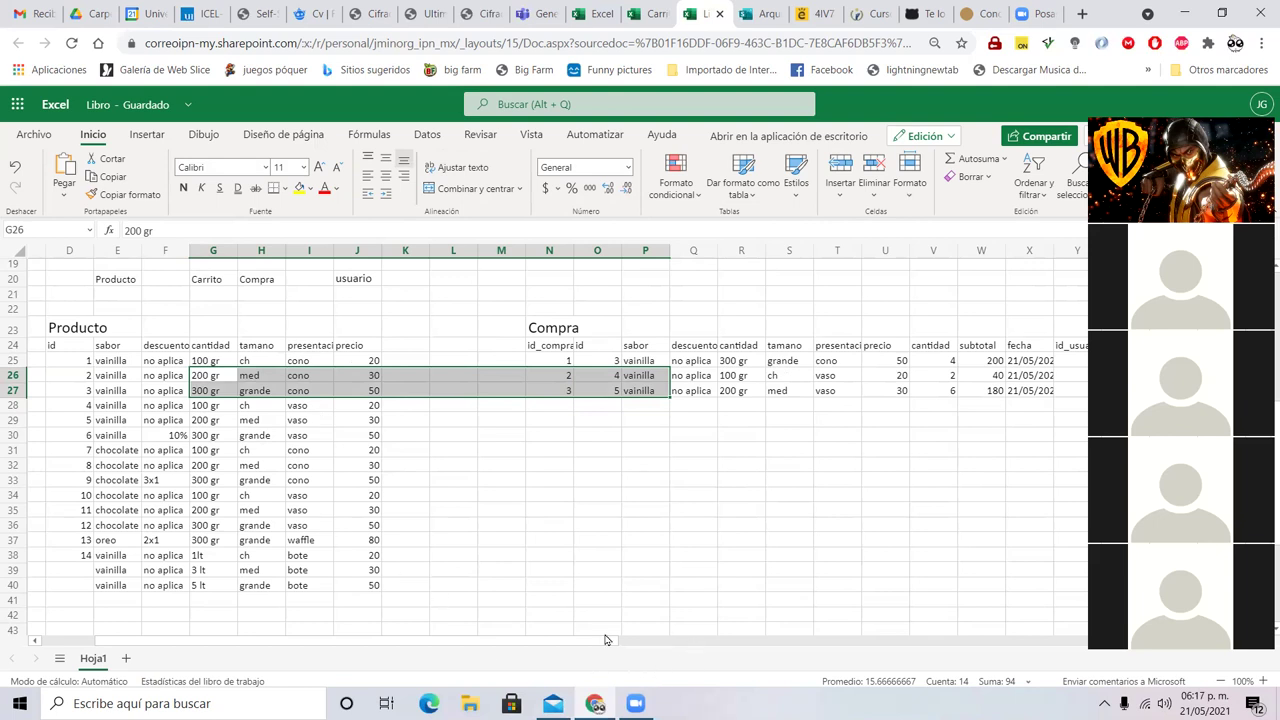
drag(600, 646, 568, 650)
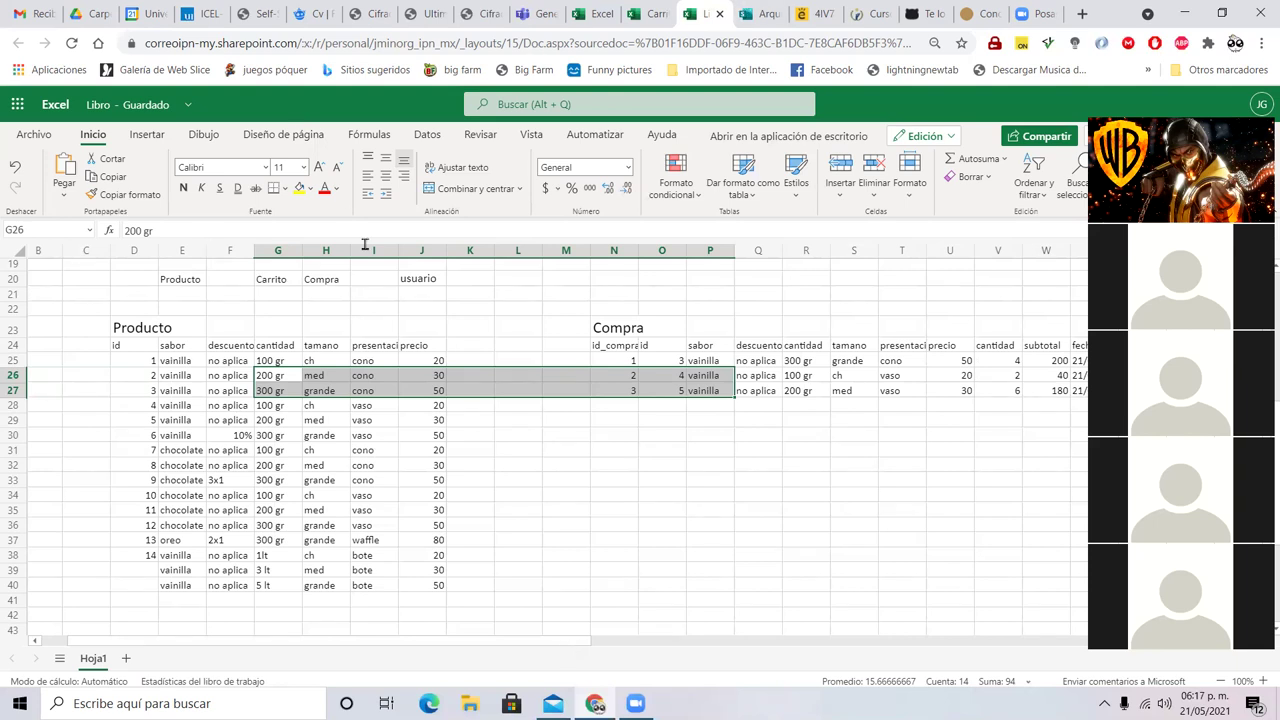
click(610, 388)
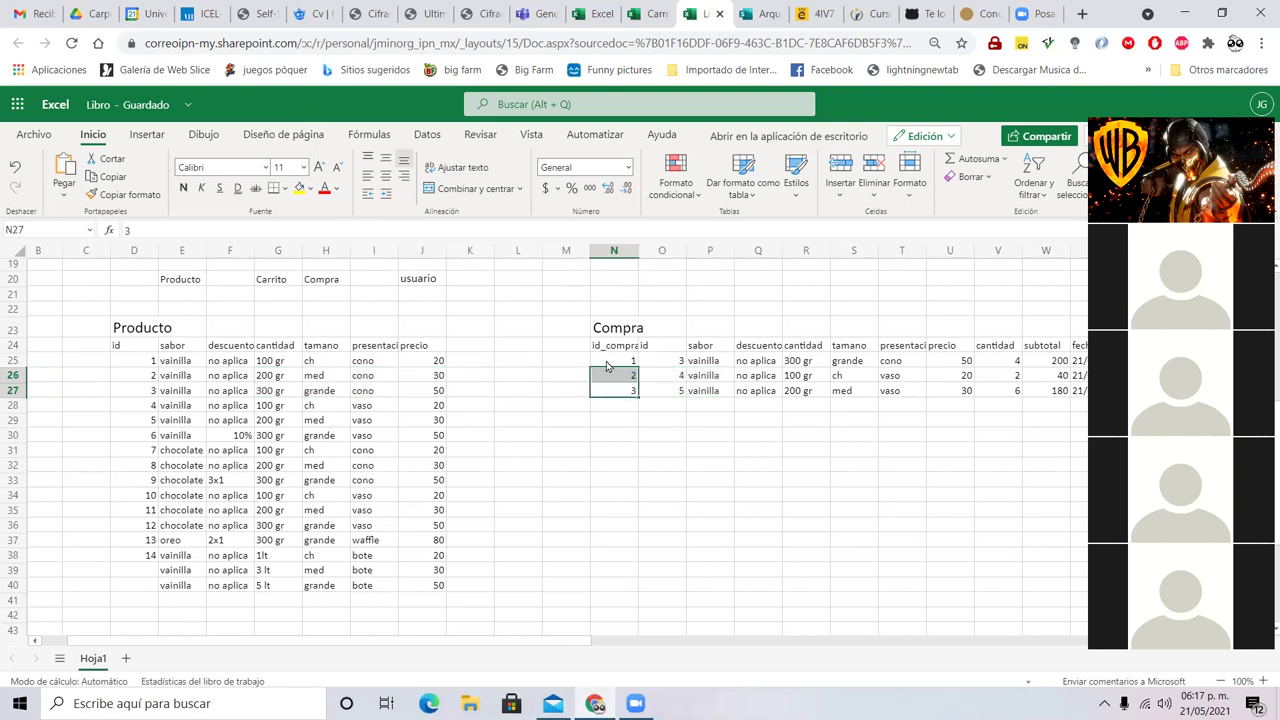
click(604, 362)
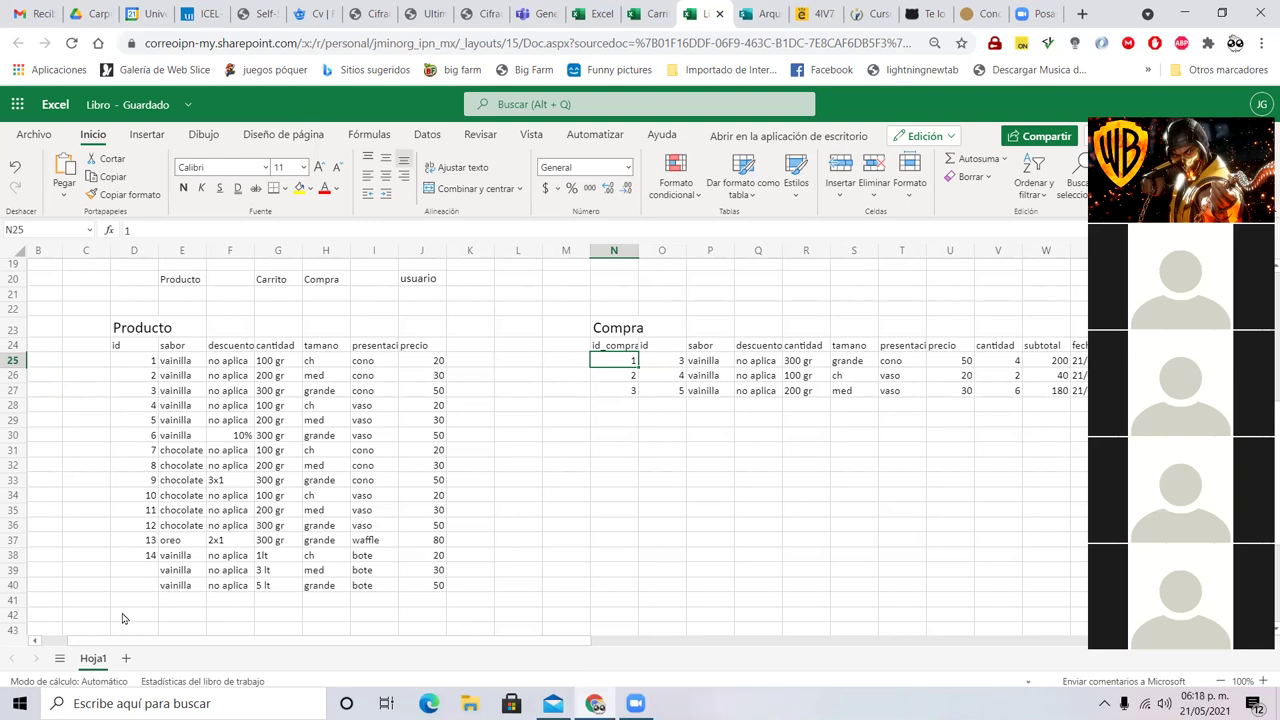
scroll(430, 644, left, 1)
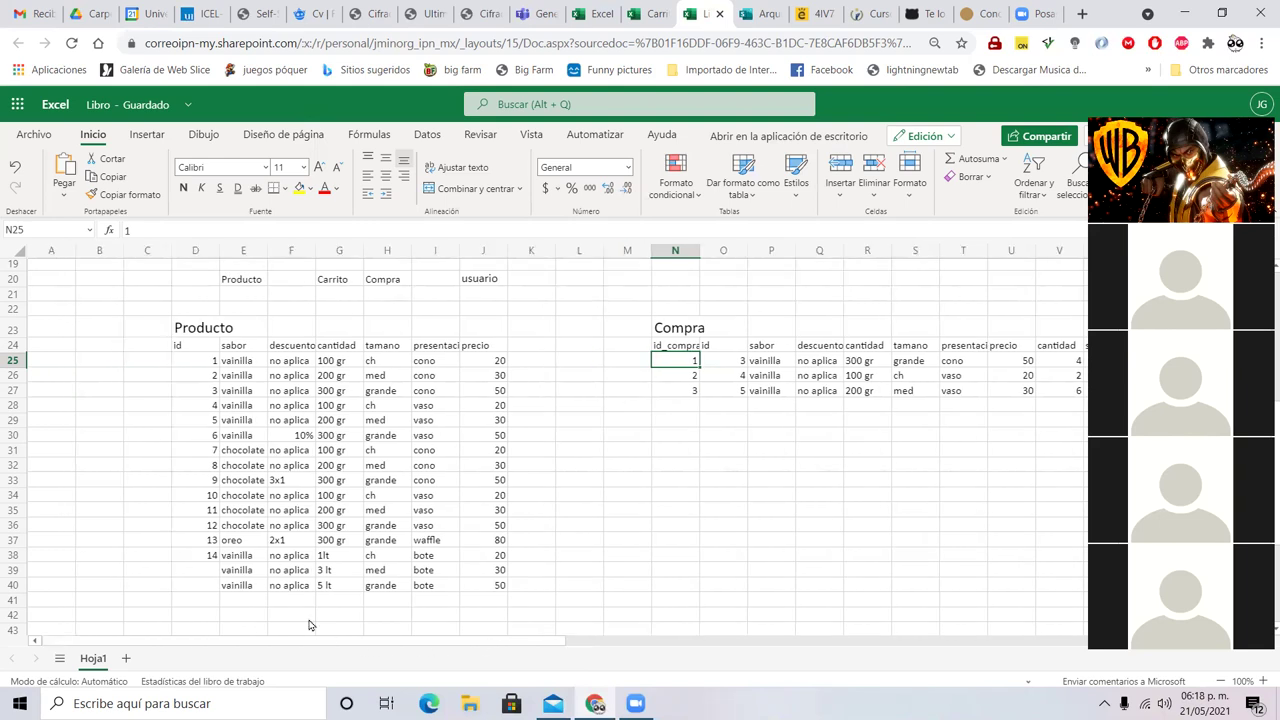
drag(179, 316, 488, 572)
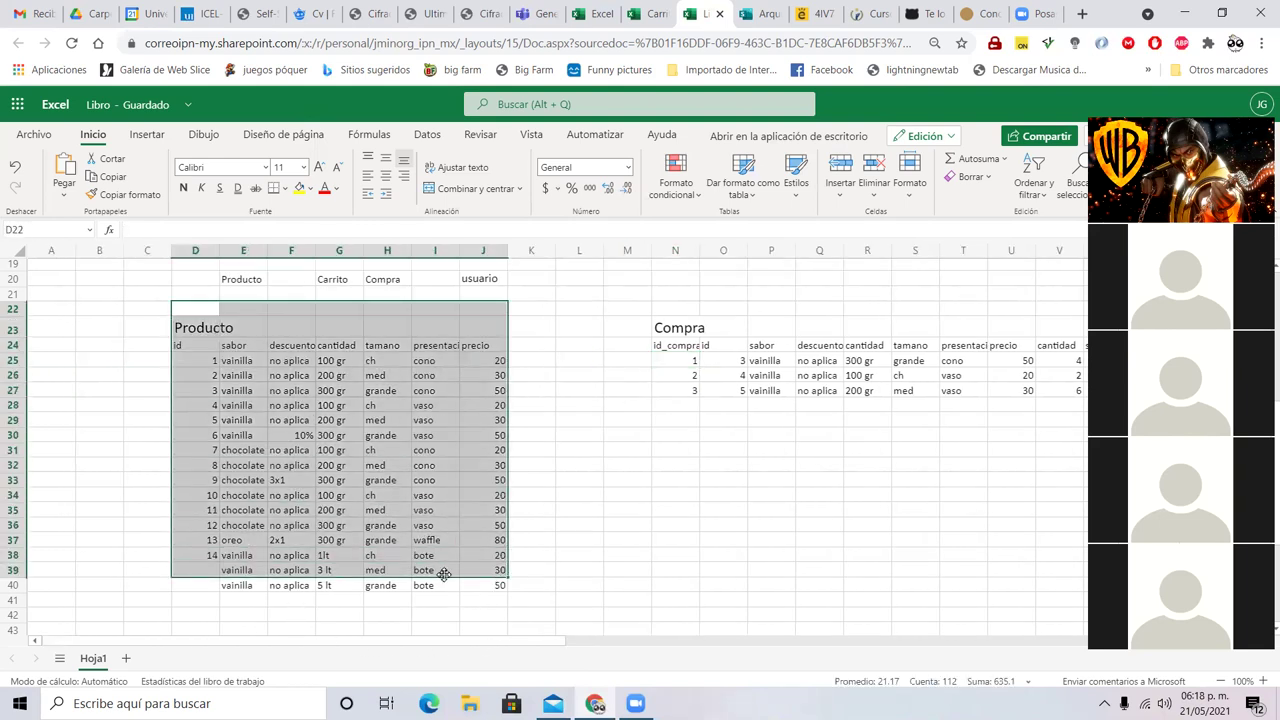
- Enter the table heading MProducto in E45, below the Producto table, with a font size of 14
scroll(443, 578, down, 5)
click(272, 409)
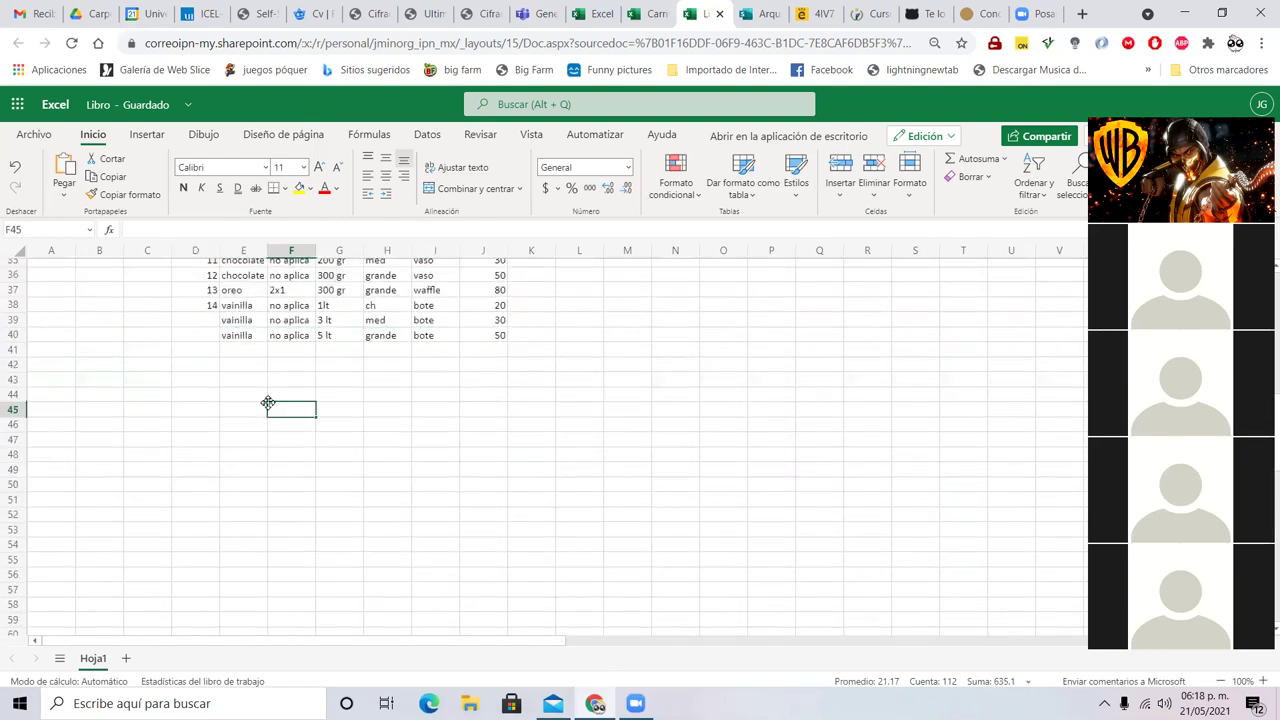
key(Left)
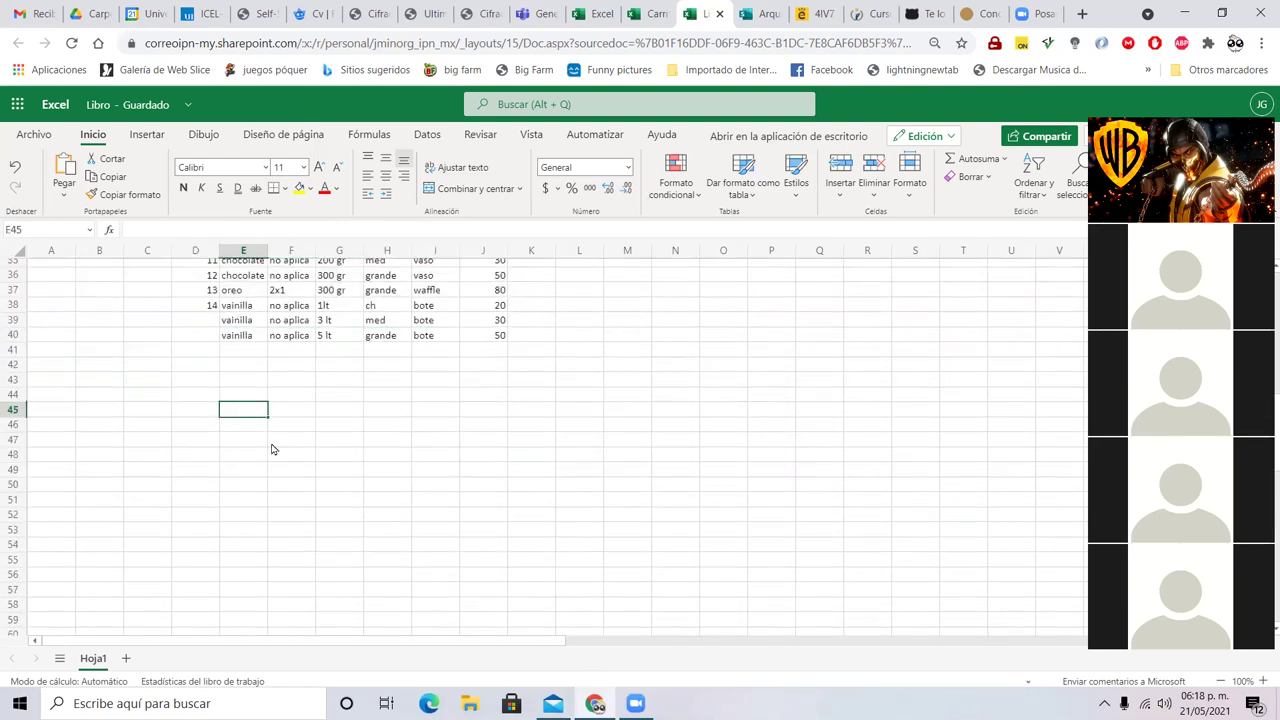
click(389, 486)
click(249, 414)
key(ctrl+shift+period)
key(ctrl+shift+period)
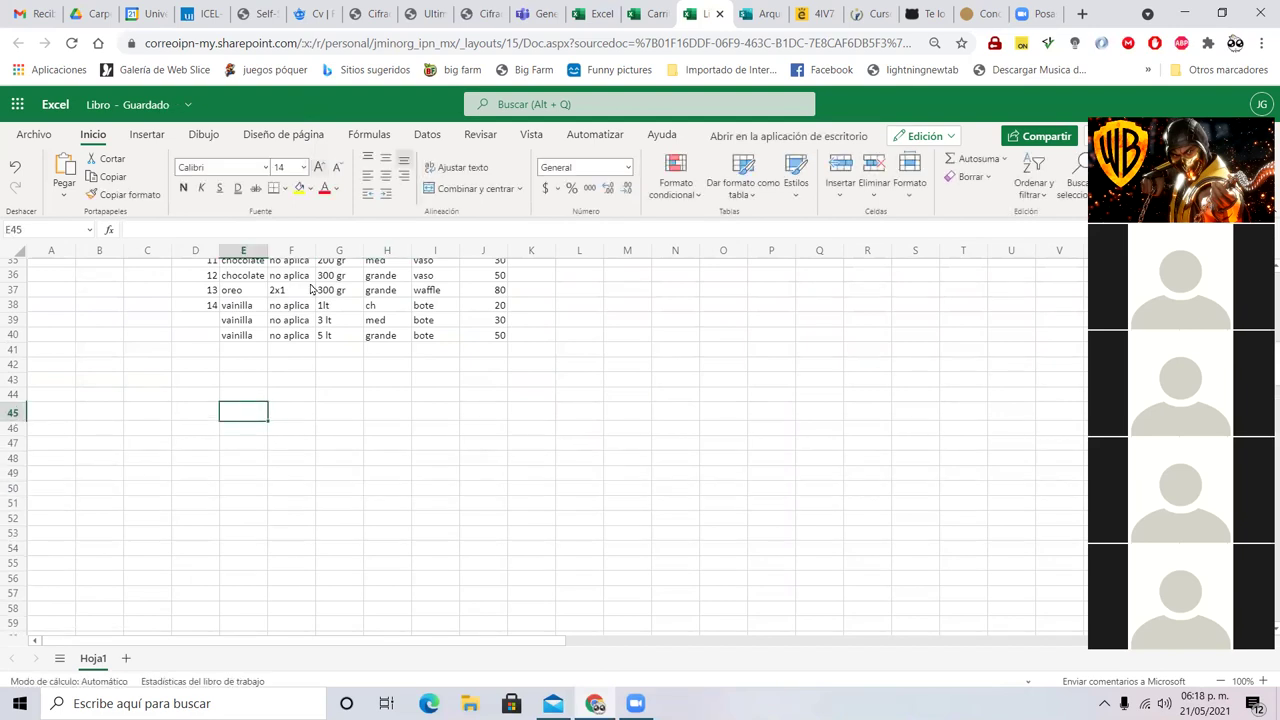
text(MProducto)
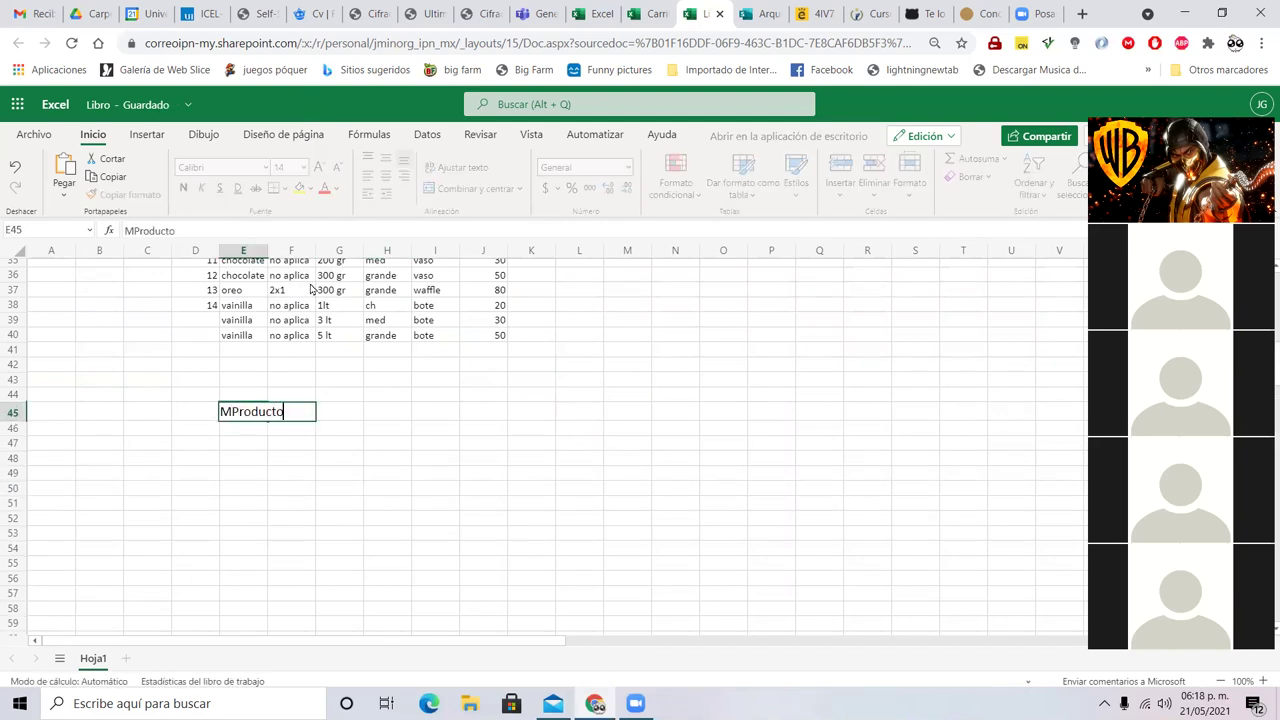
key(Return)
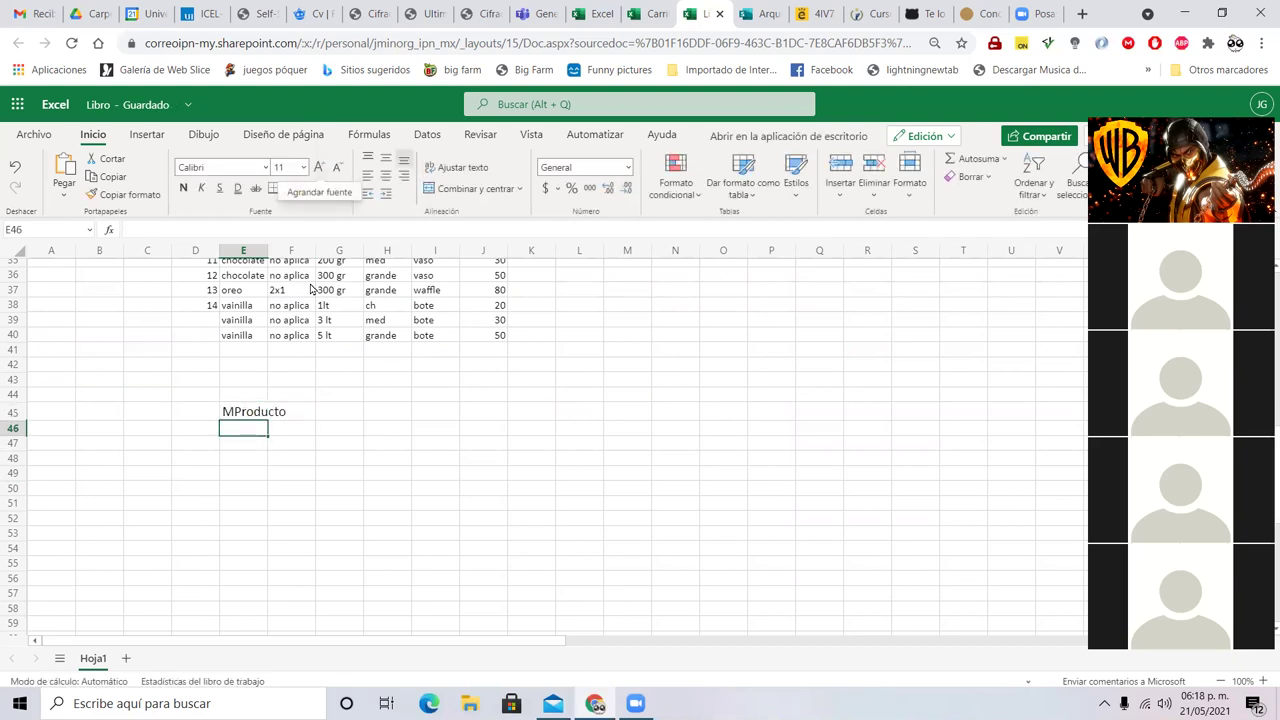
- Enter id_producto in E46 as the first field of the MProducto table
text(id_producto)
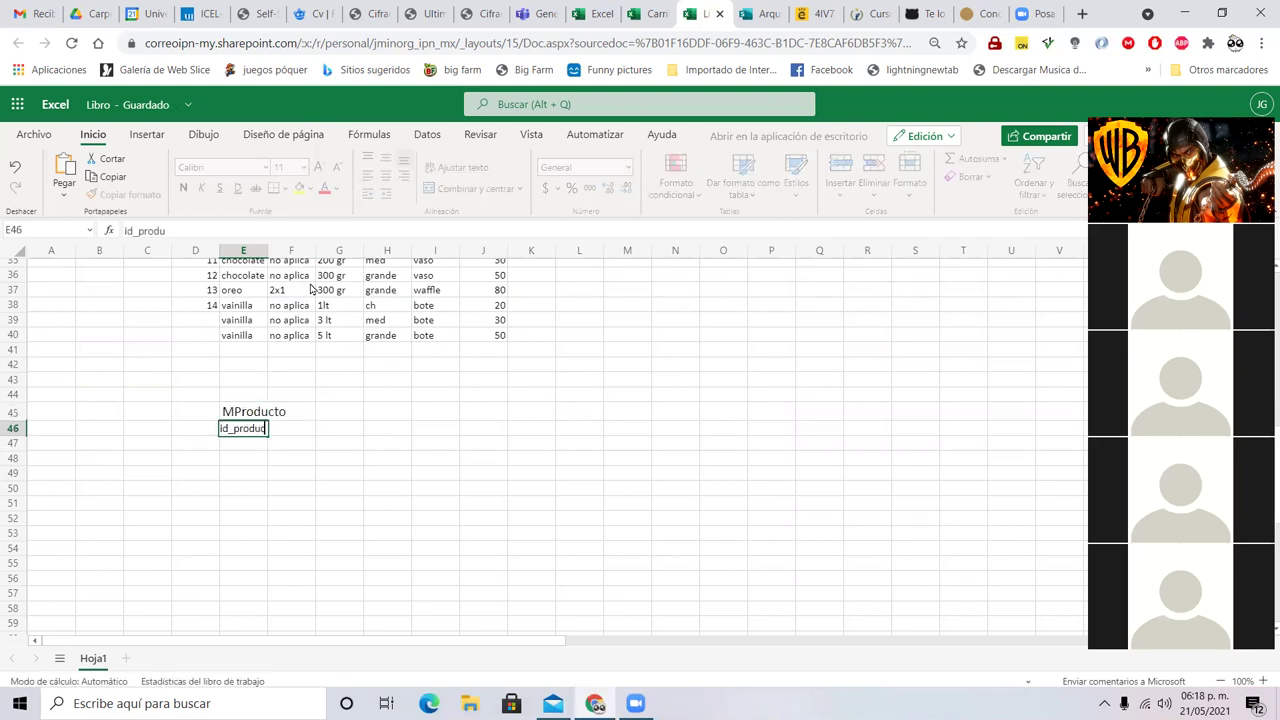
key(Return)
key(Left)
key(Left)
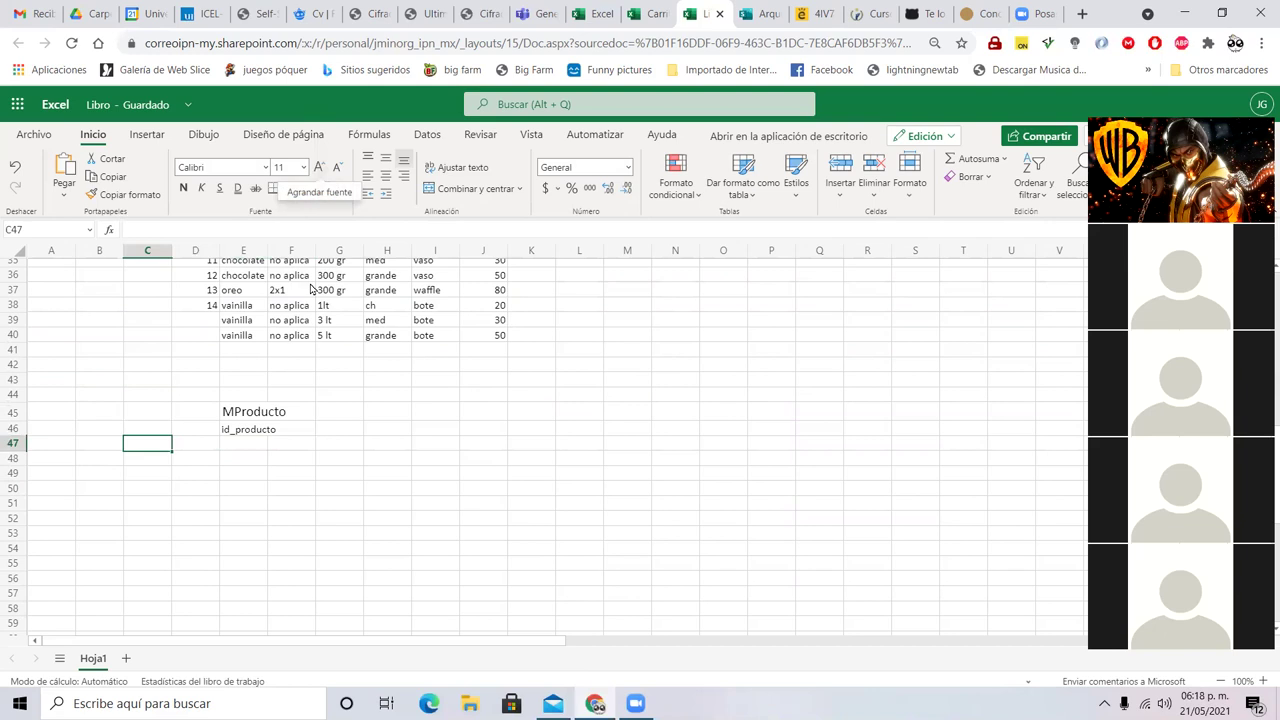
- Check the Producto table's sabor column and enter the catalog heading Ctipohelado in C46
scroll(406, 306, up, 5)
scroll(406, 306, up, 1)
click(248, 430)
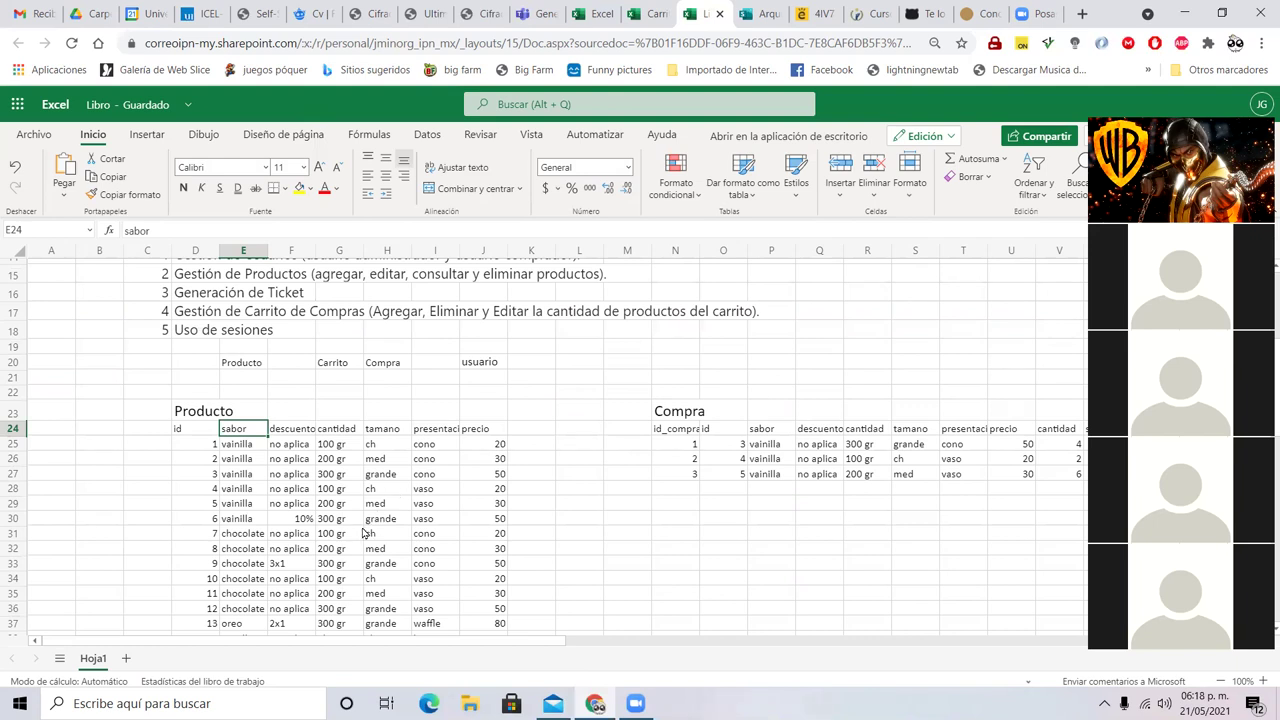
scroll(346, 517, down, 4)
scroll(263, 463, up, 3)
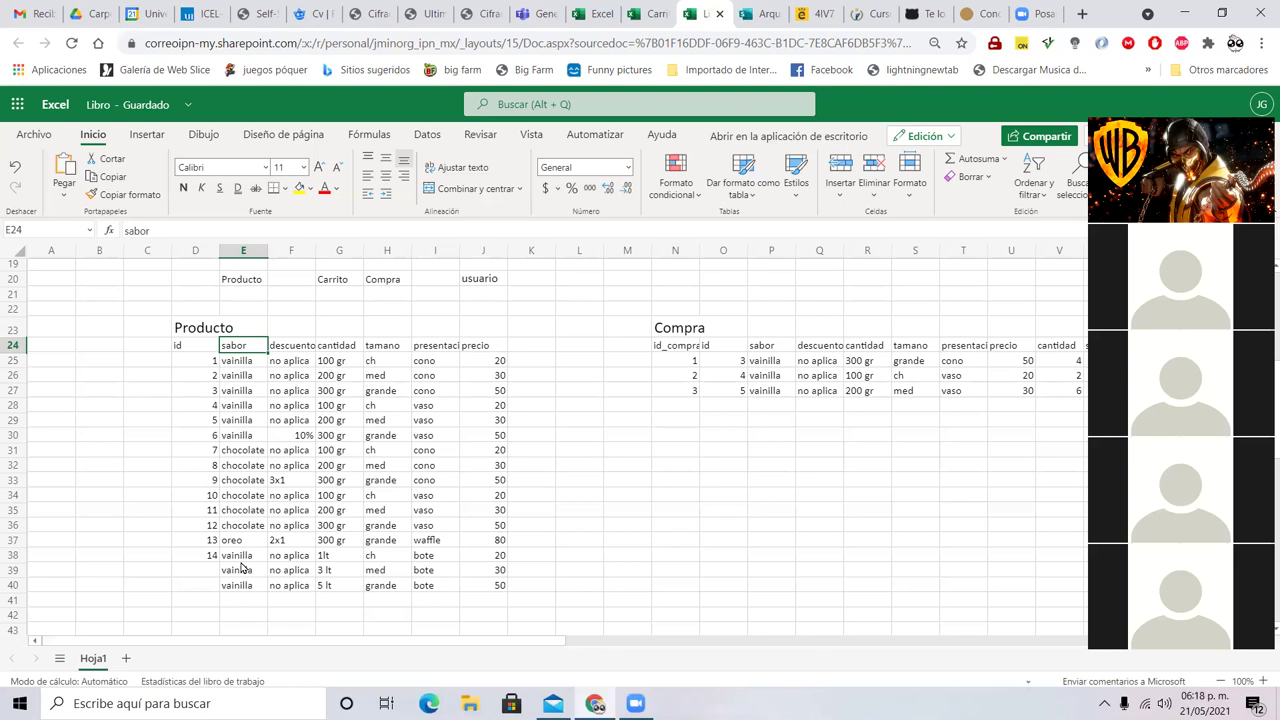
scroll(241, 568, down, 5)
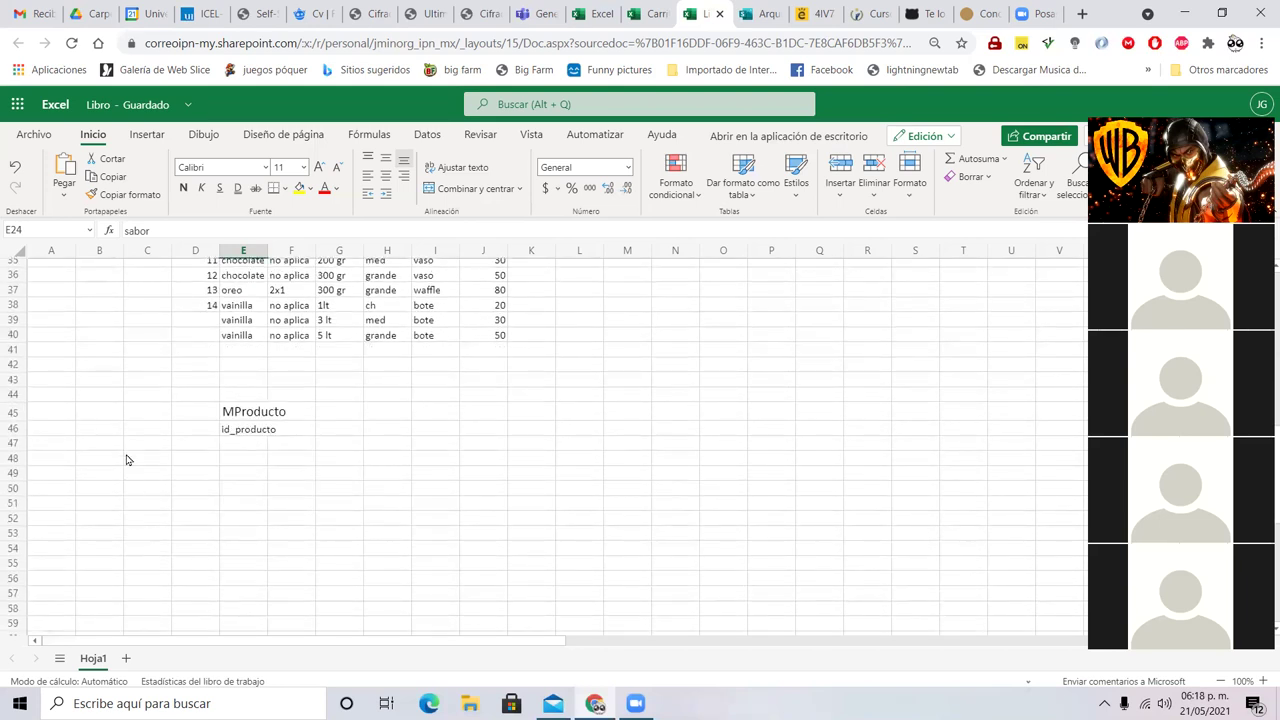
click(130, 432)
text(C)
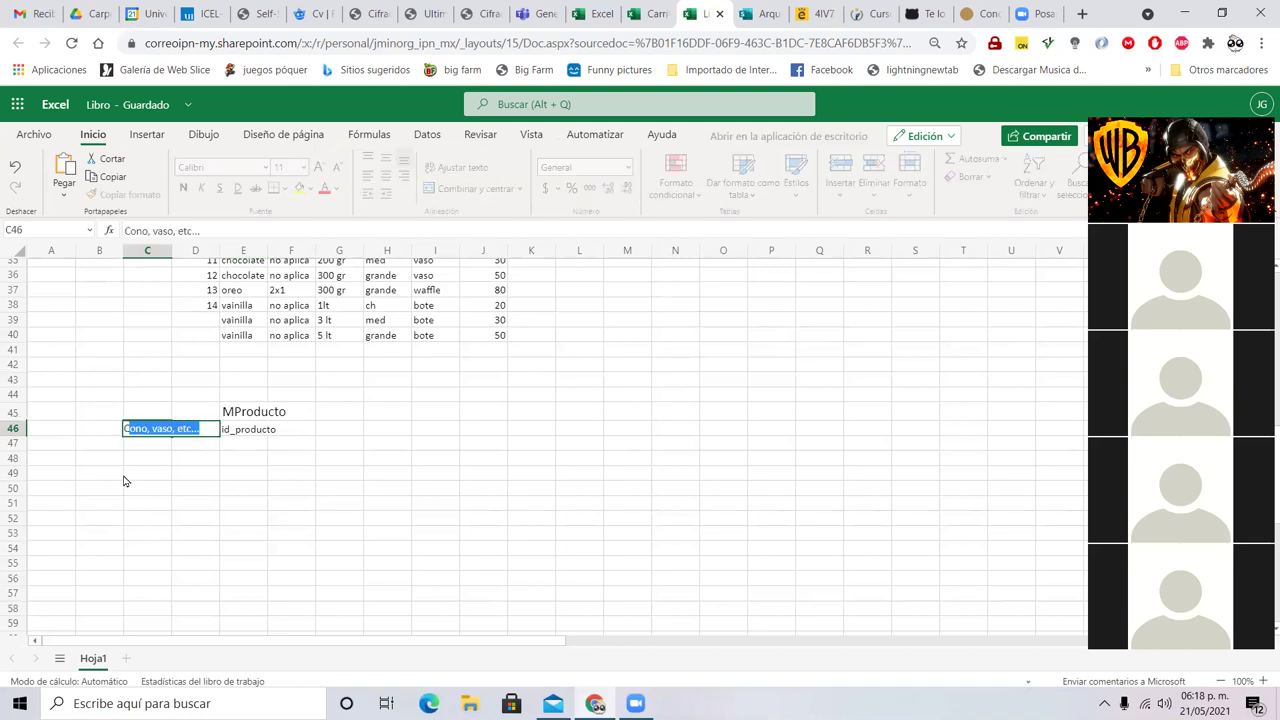
text(tipohelado)
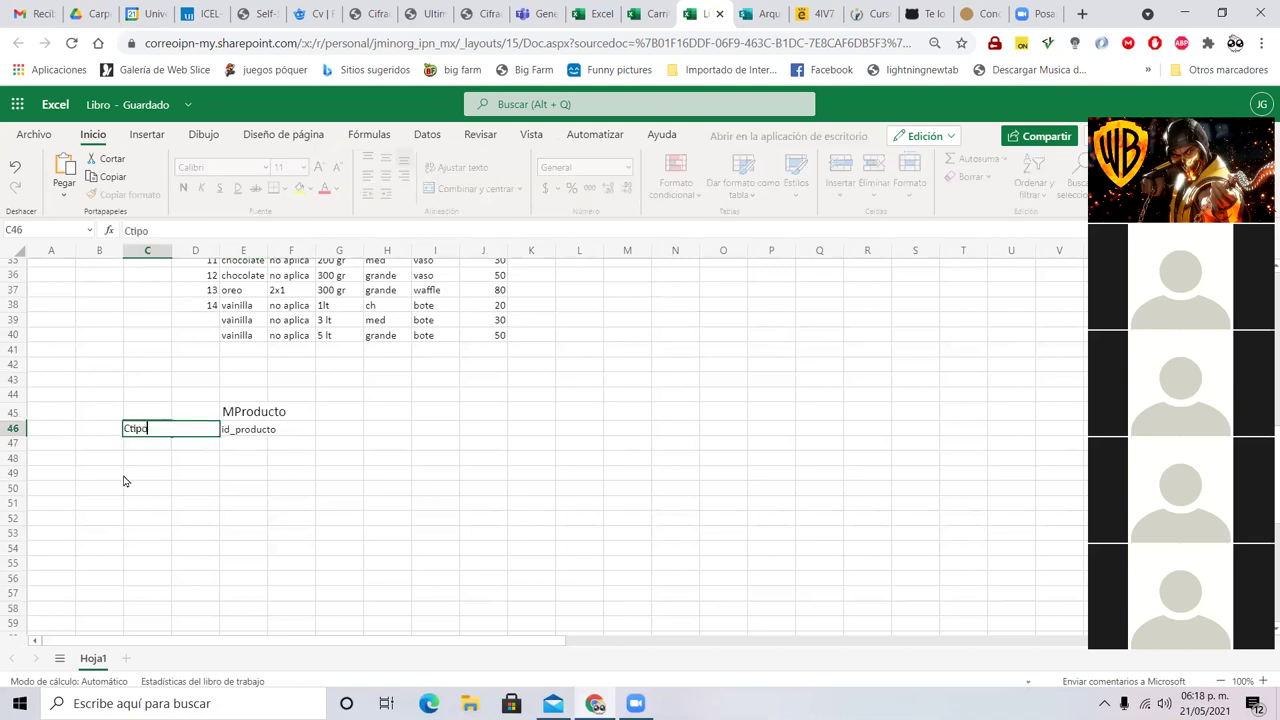
key(Return)
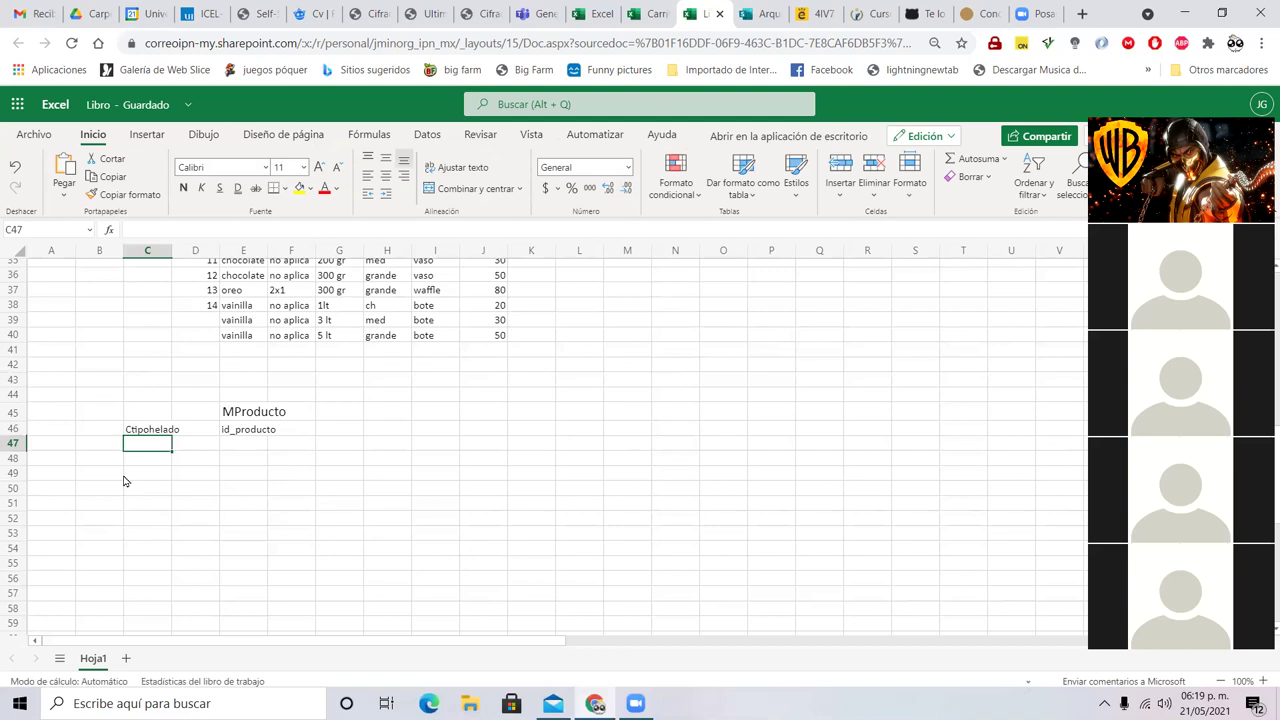
- Move the Ctipohelado heading from C46 to B46
key(Up)
key(Left)
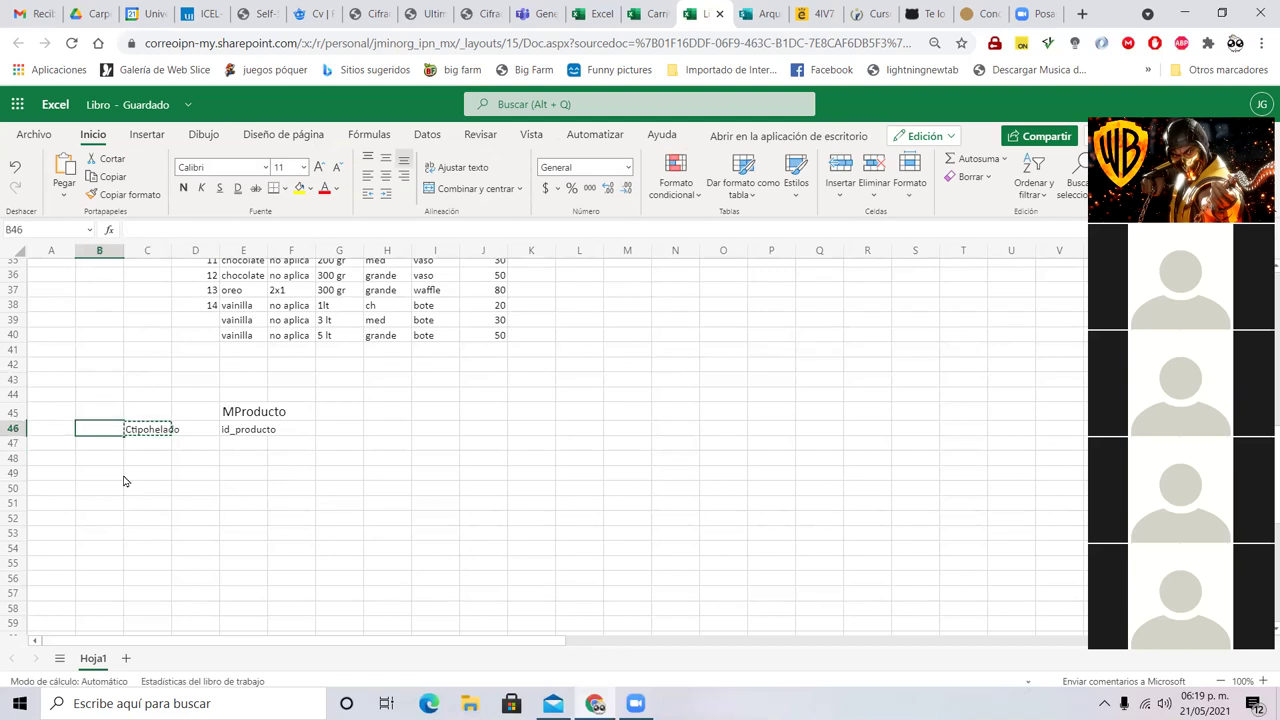
key(Right)
key(ctrl+c)
key(Left)
key(ctrl+v)
key(Return)
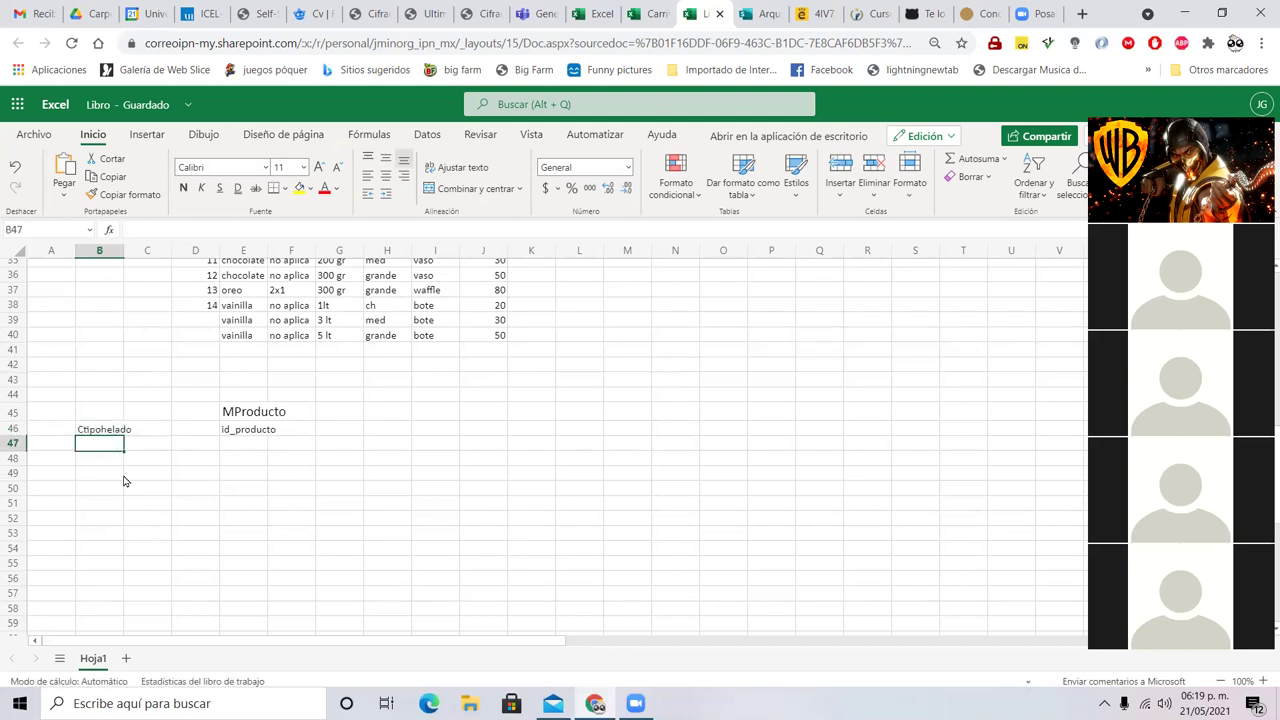
- List the fields id_tipohelado and sabor_tipohelado in B47:B48 under the Ctipohelado heading
text(id_ti)
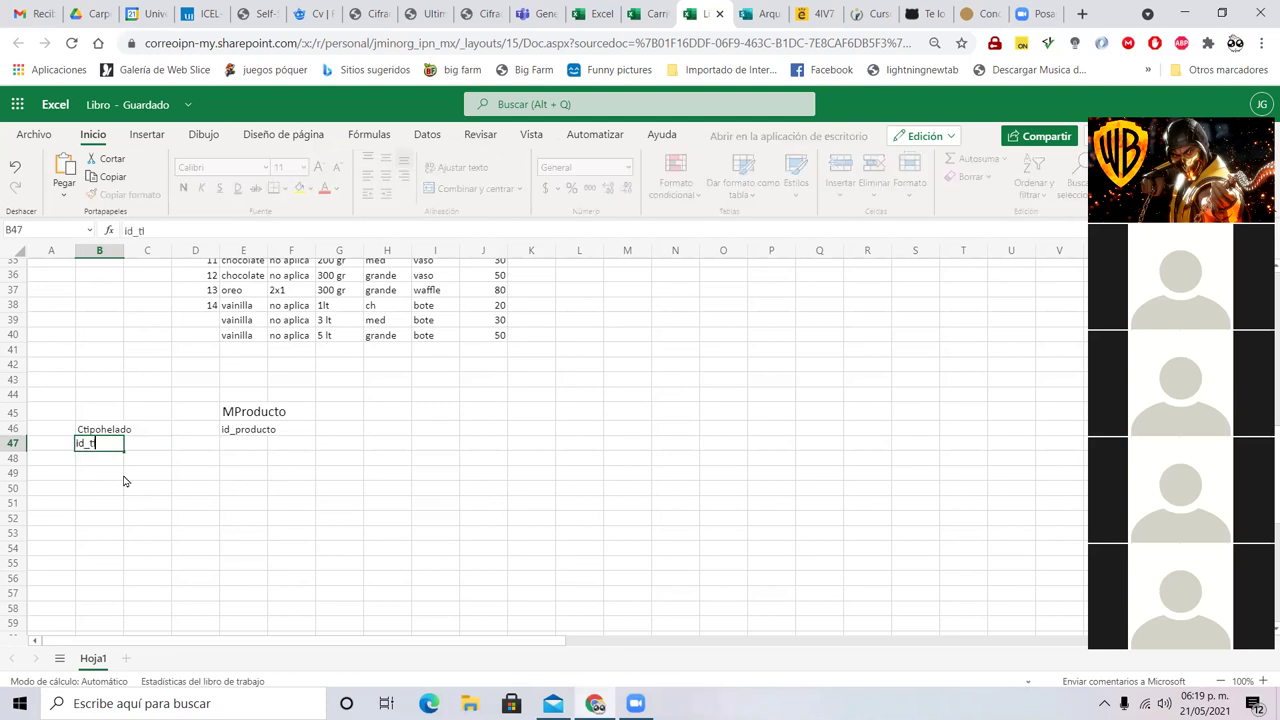
text(pohelado)
key(Return)
text(sabor_tipo)
key(BackSpace)
key(BackSpace)
text(pohelado)
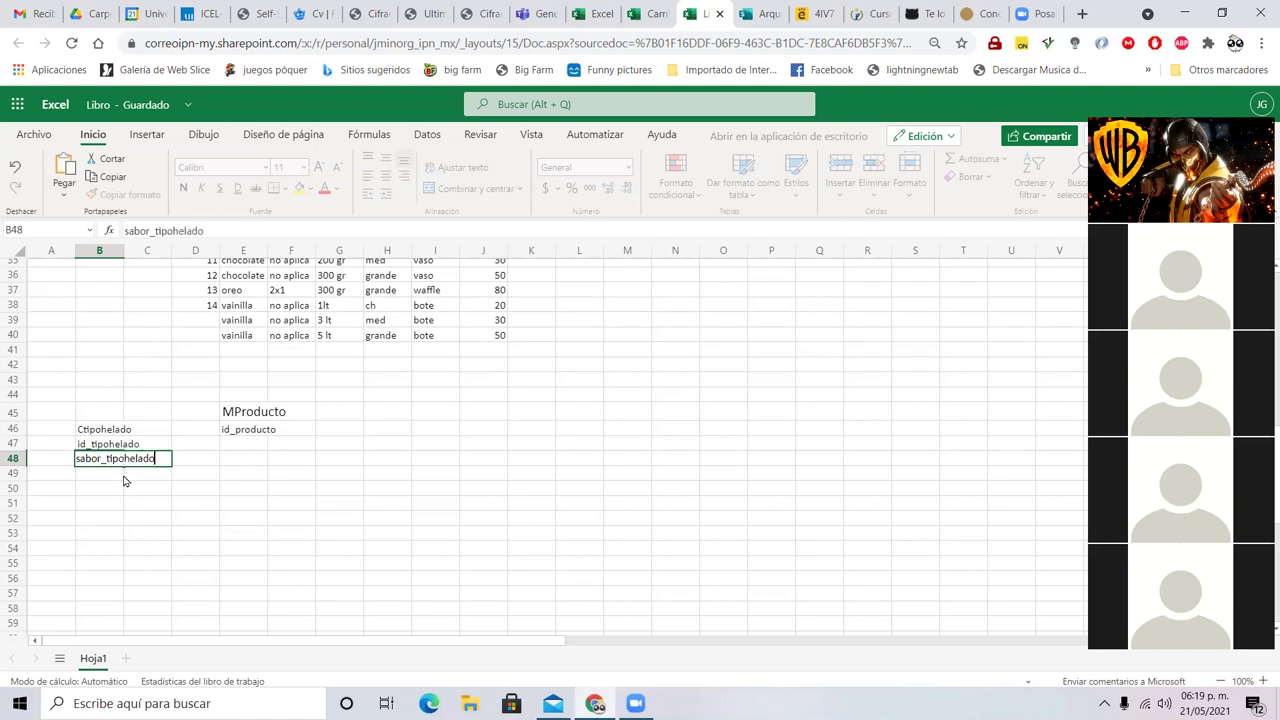
key(ctrl+Return)
- Copy the id_tipohelado field into E47 under id_producto in the MProducto table
key(Up)
key(ctrl+c)
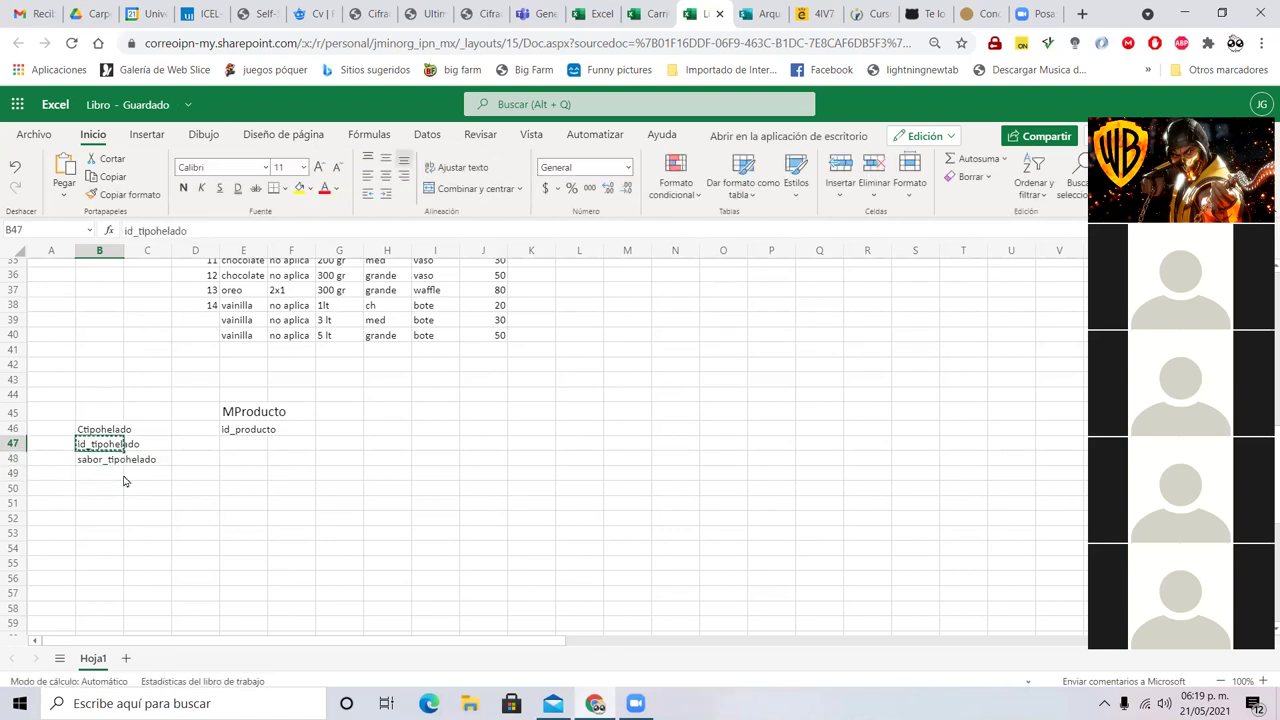
key(Right)
key(Right)
key(Right)
key(ctrl+v)
- Enter the heading Cpromocion for a second catalog in B50, below the Ctipohelado fields
key(Down)
key(Left)
key(Left)
key(Left)
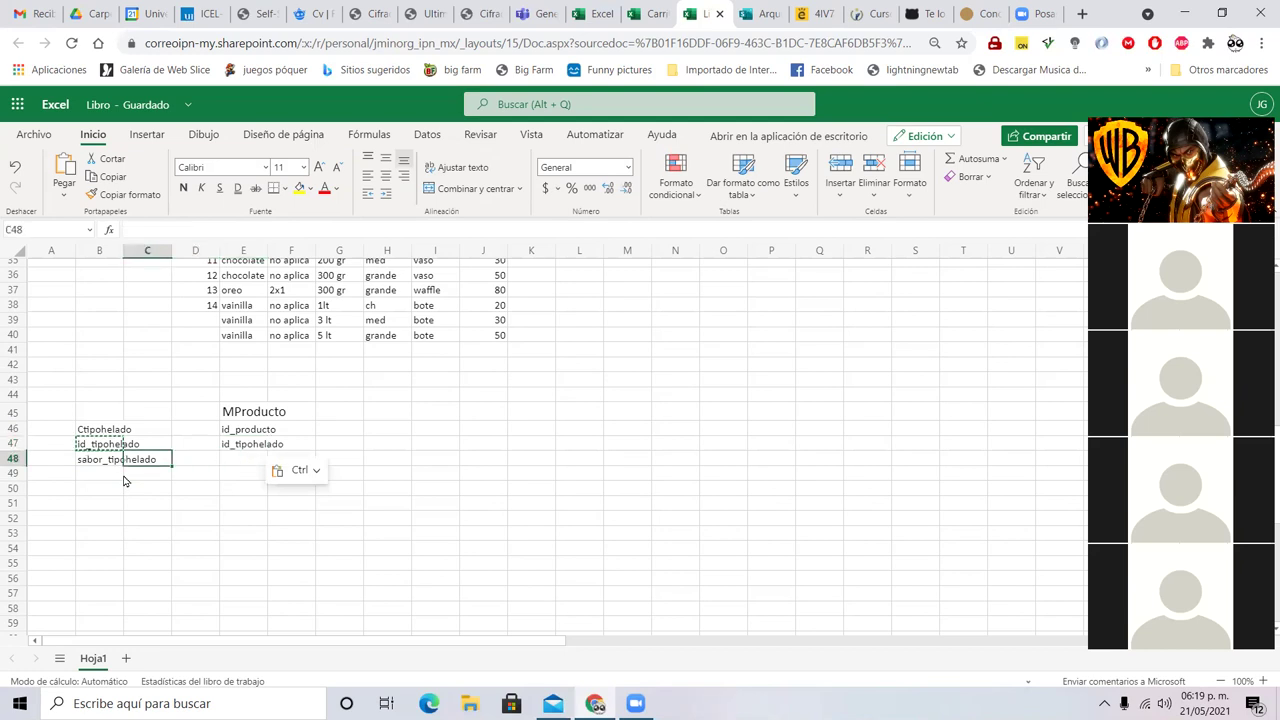
key(Down)
key(Down)
scroll(264, 405, up, 4)
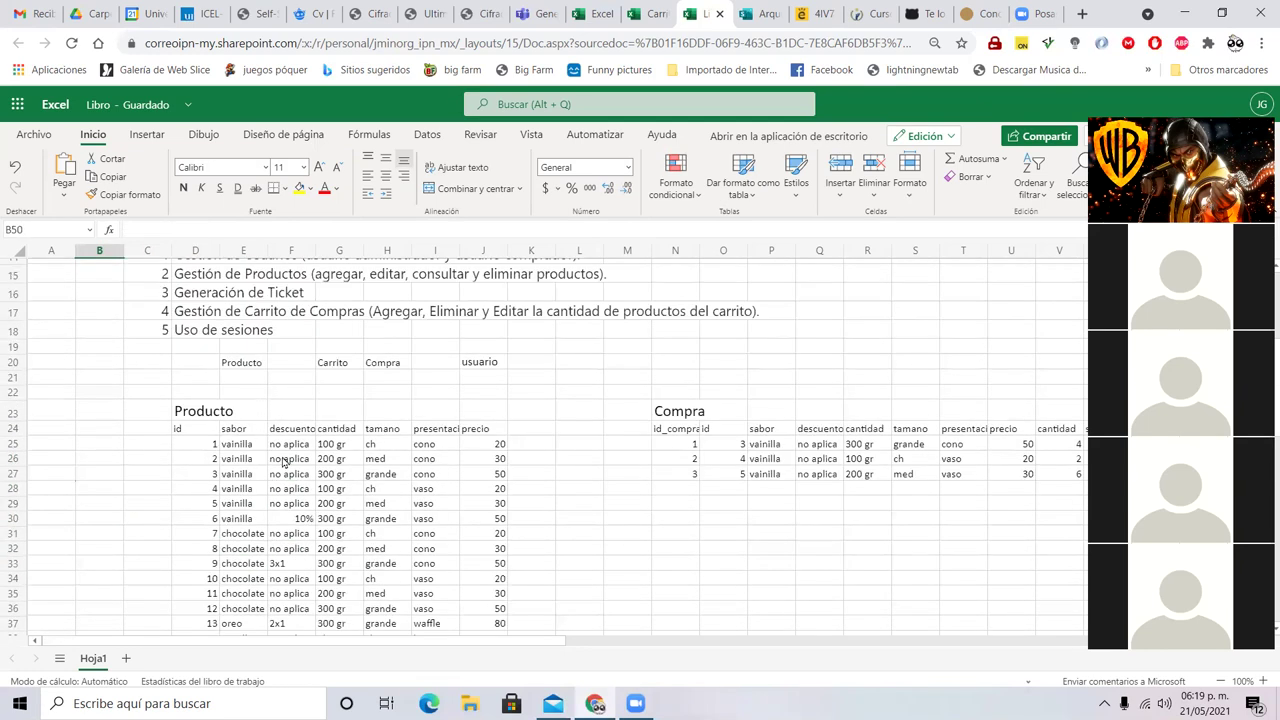
scroll(164, 530, down, 4)
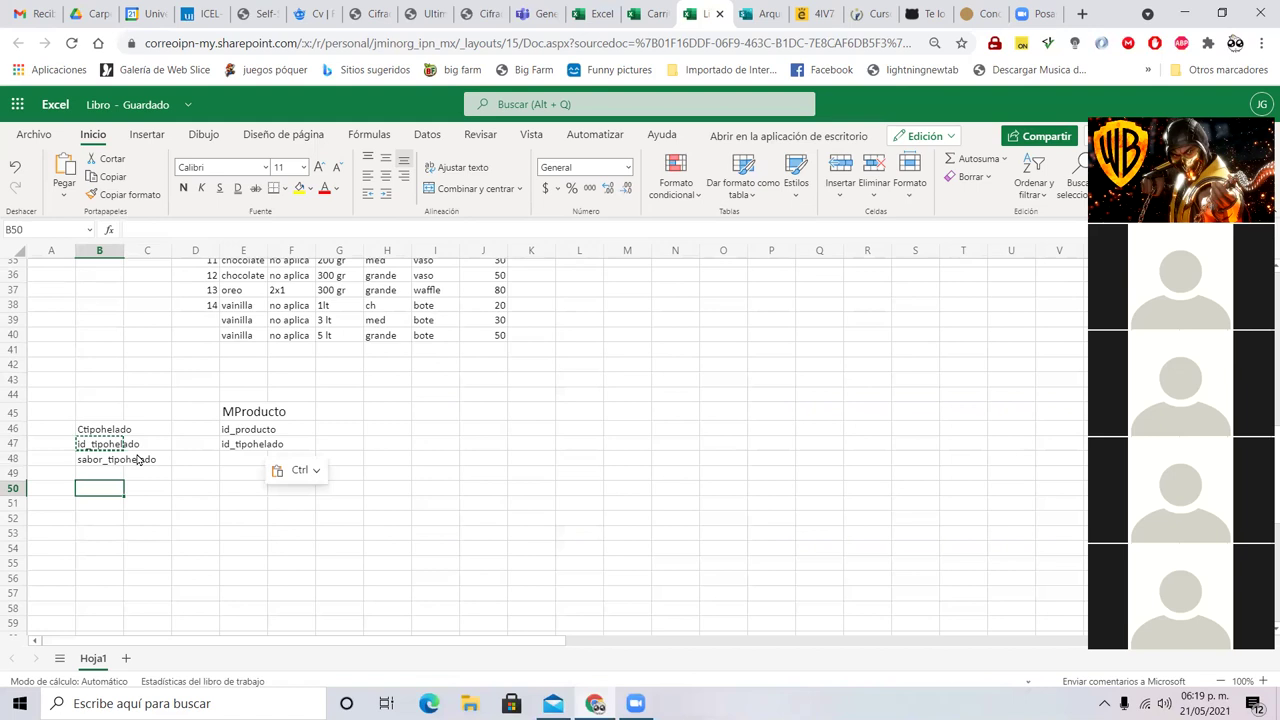
text(Cpromocion)
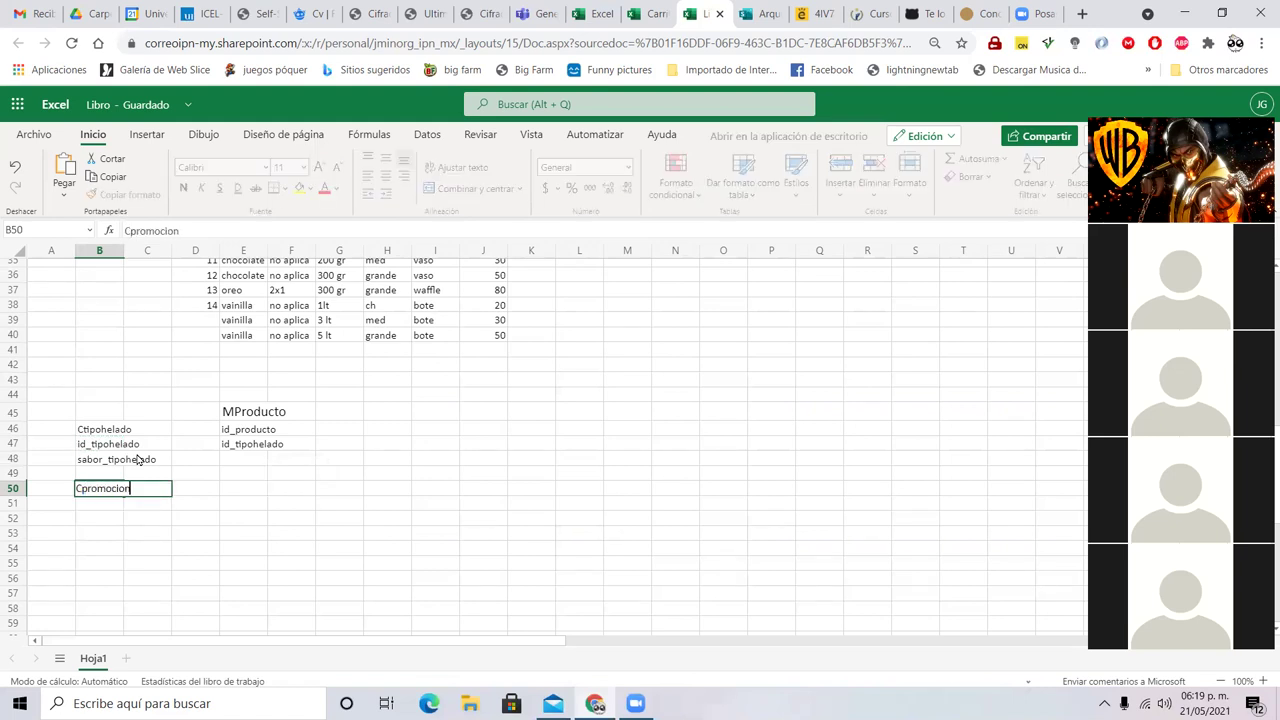
key(Return)
- List the fields id_promocion and tipo_promocion in B51:B52 under the Cpromocion heading
text(id_promocion)
key(Return)
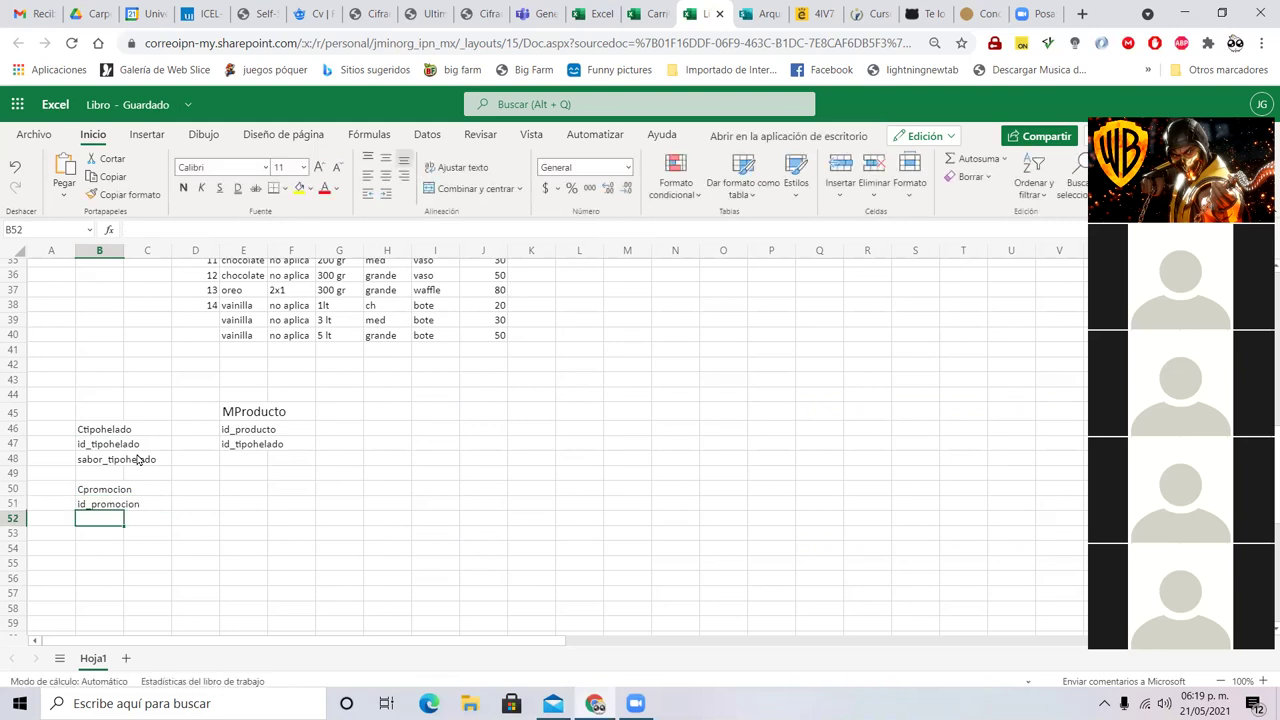
text(tipo_promocion)
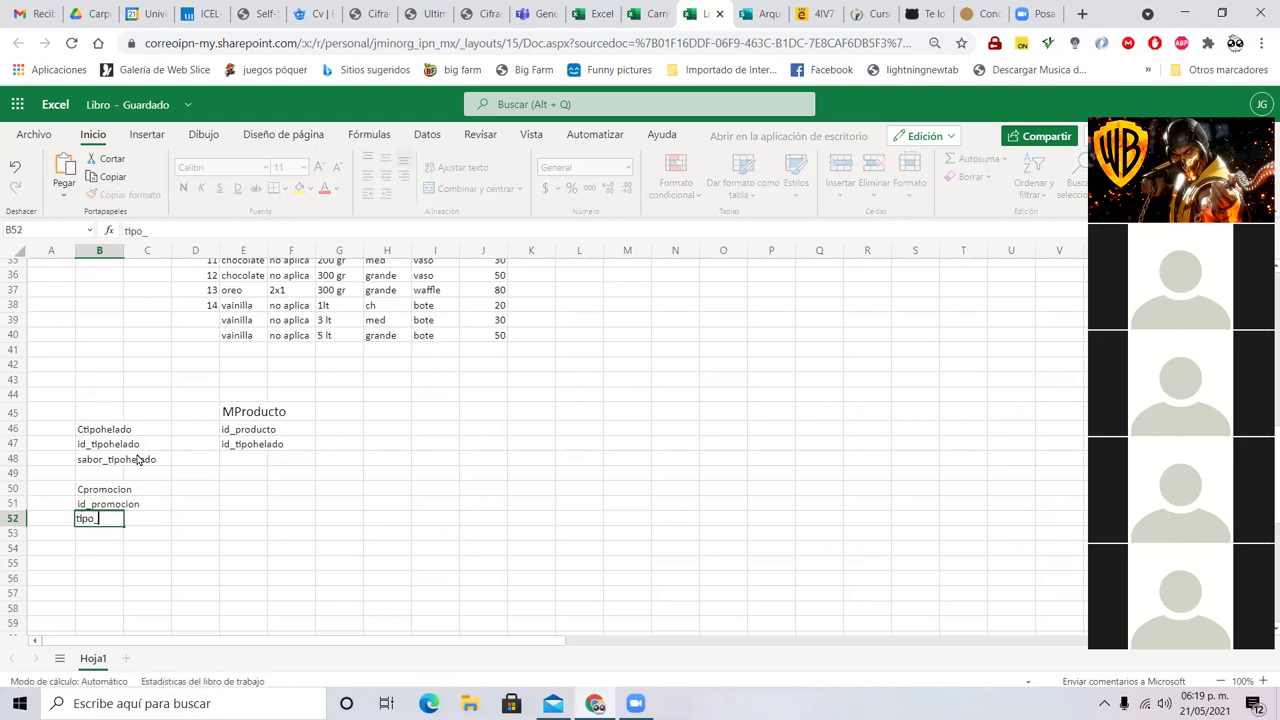
key(Return)
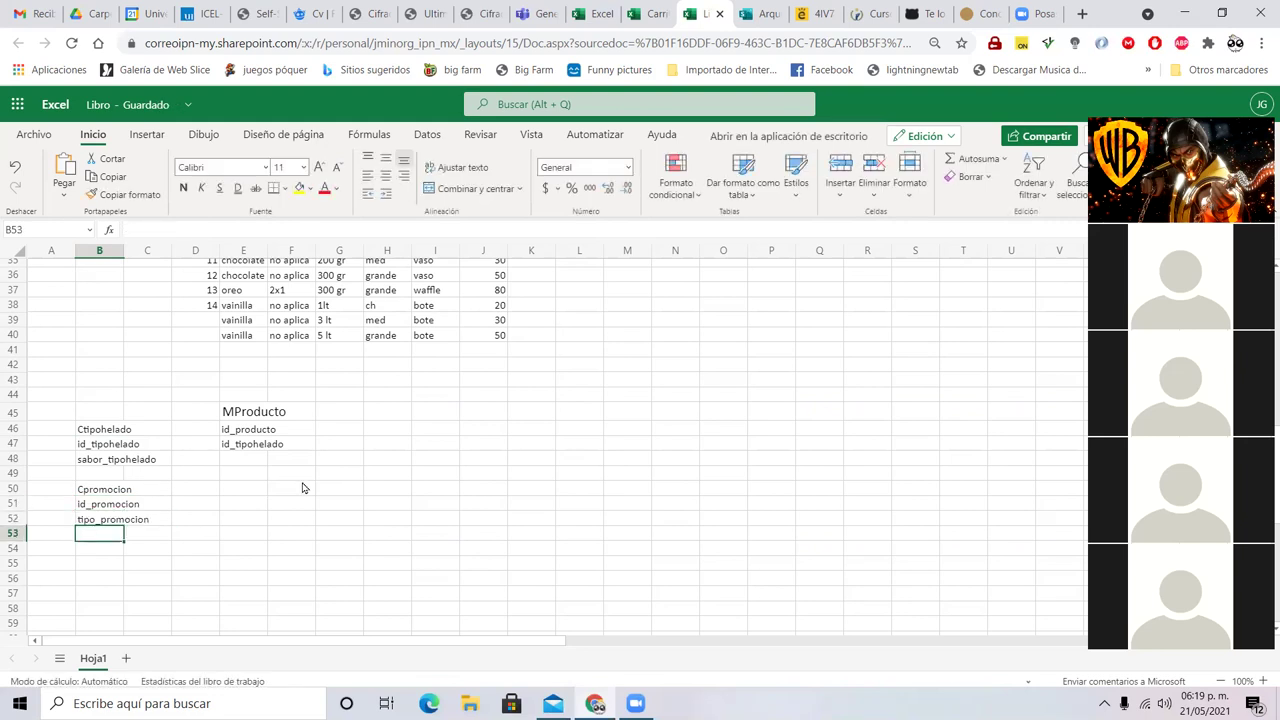
- Review the descuento values in the Producto table and the records in the Compra table
scroll(300, 488, up, 7)
scroll(326, 513, down, 3)
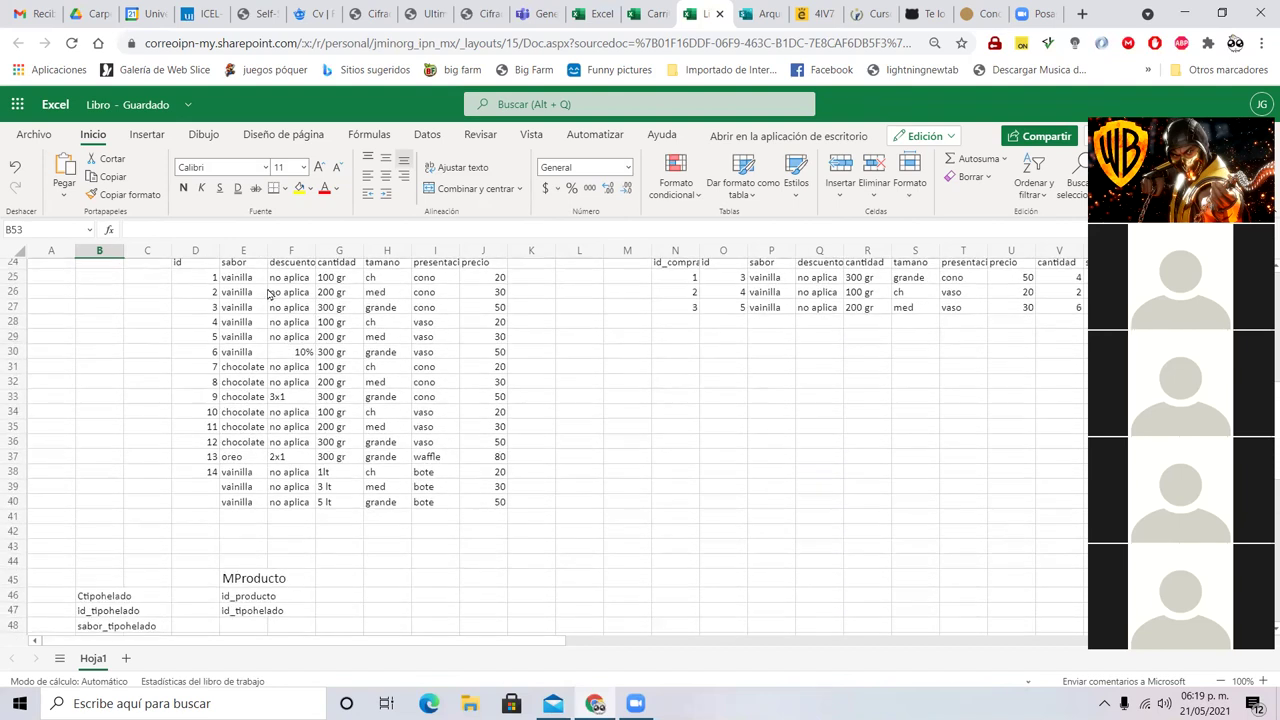
click(272, 278)
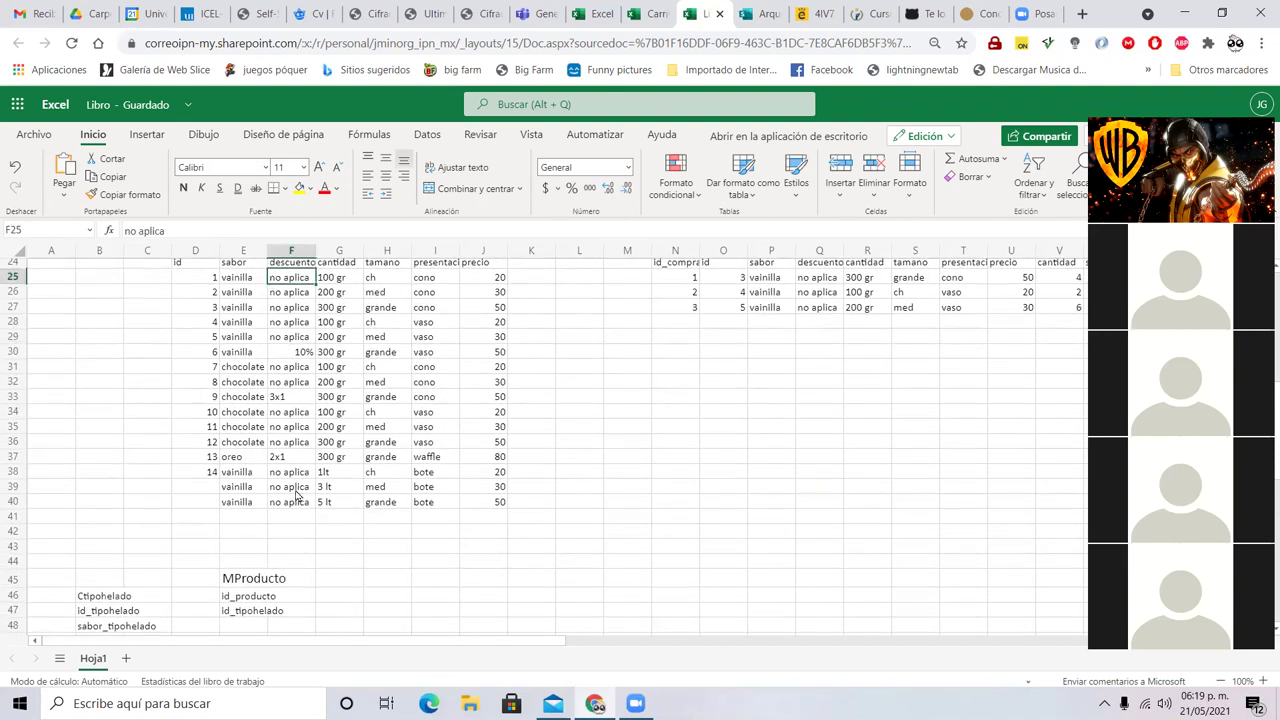
click(275, 367)
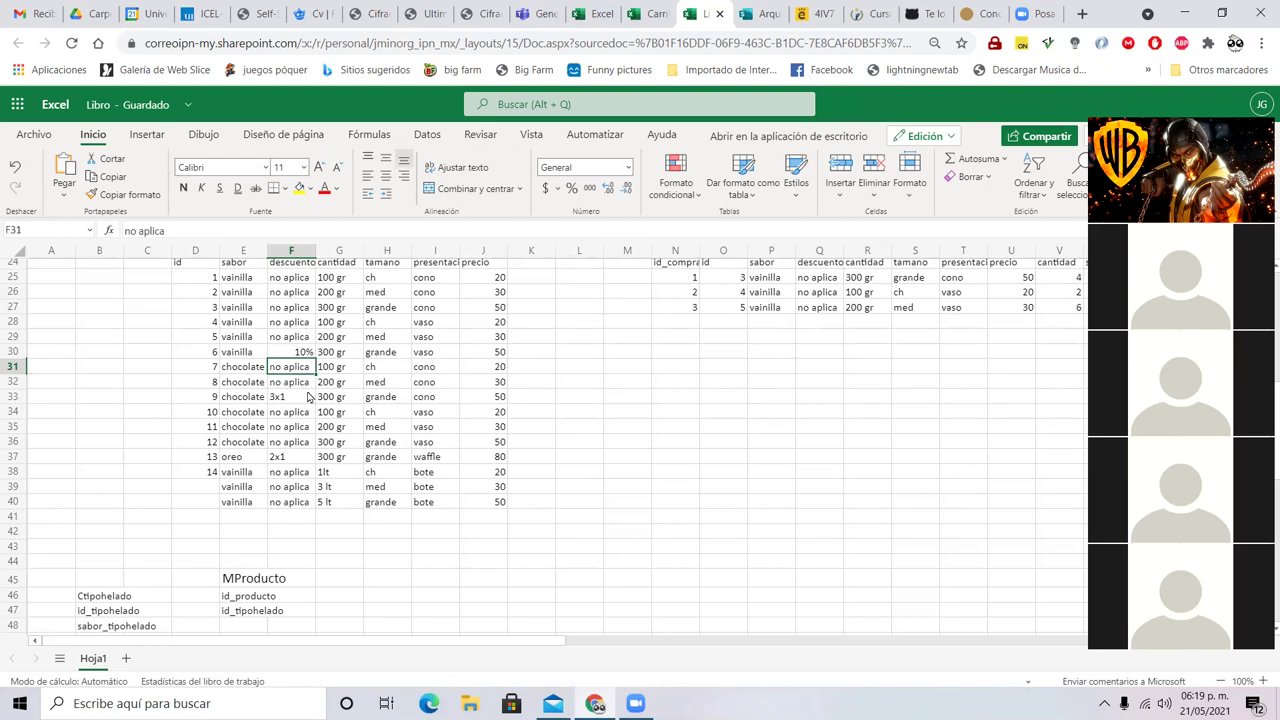
click(308, 397)
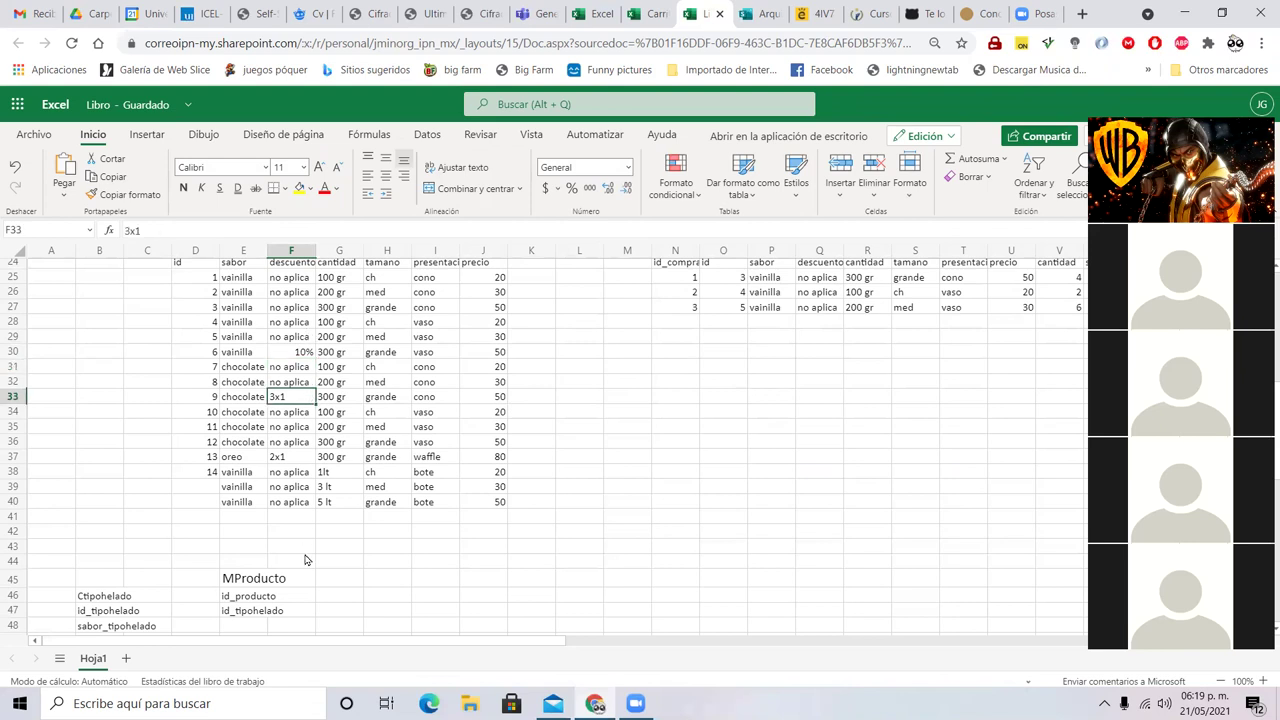
click(296, 457)
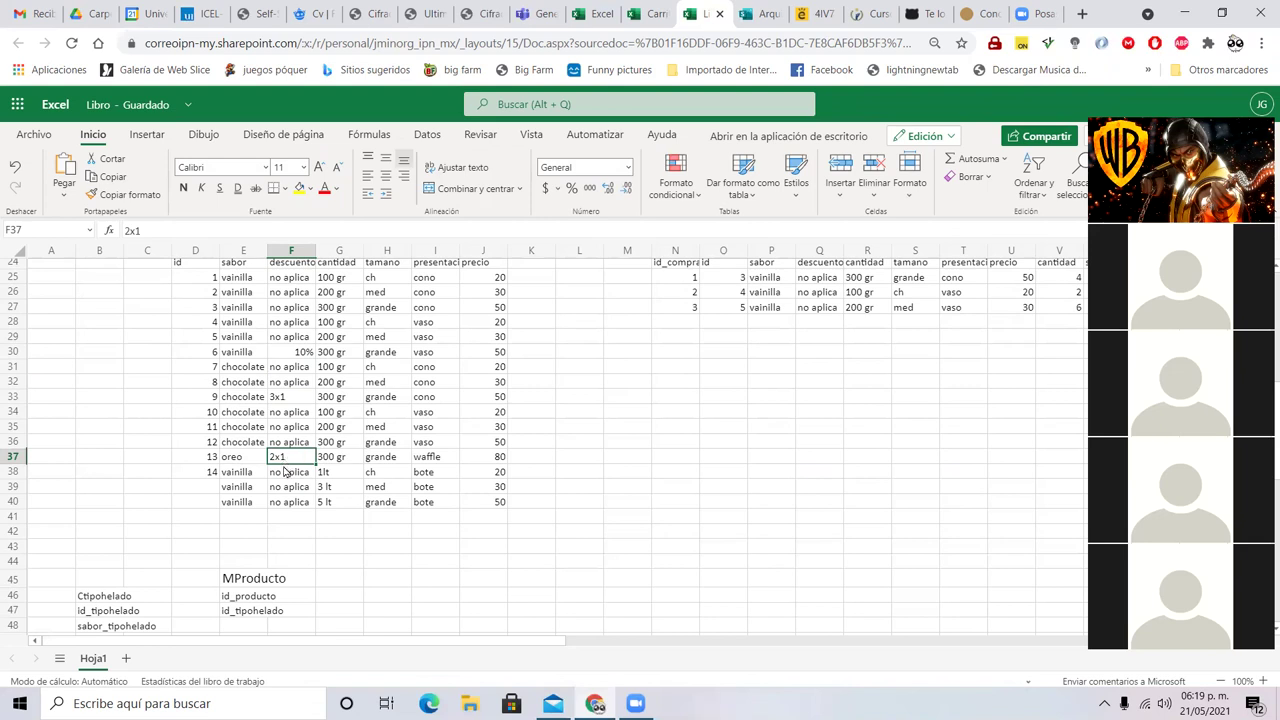
scroll(814, 374, up, 4)
drag(945, 443, 1005, 462)
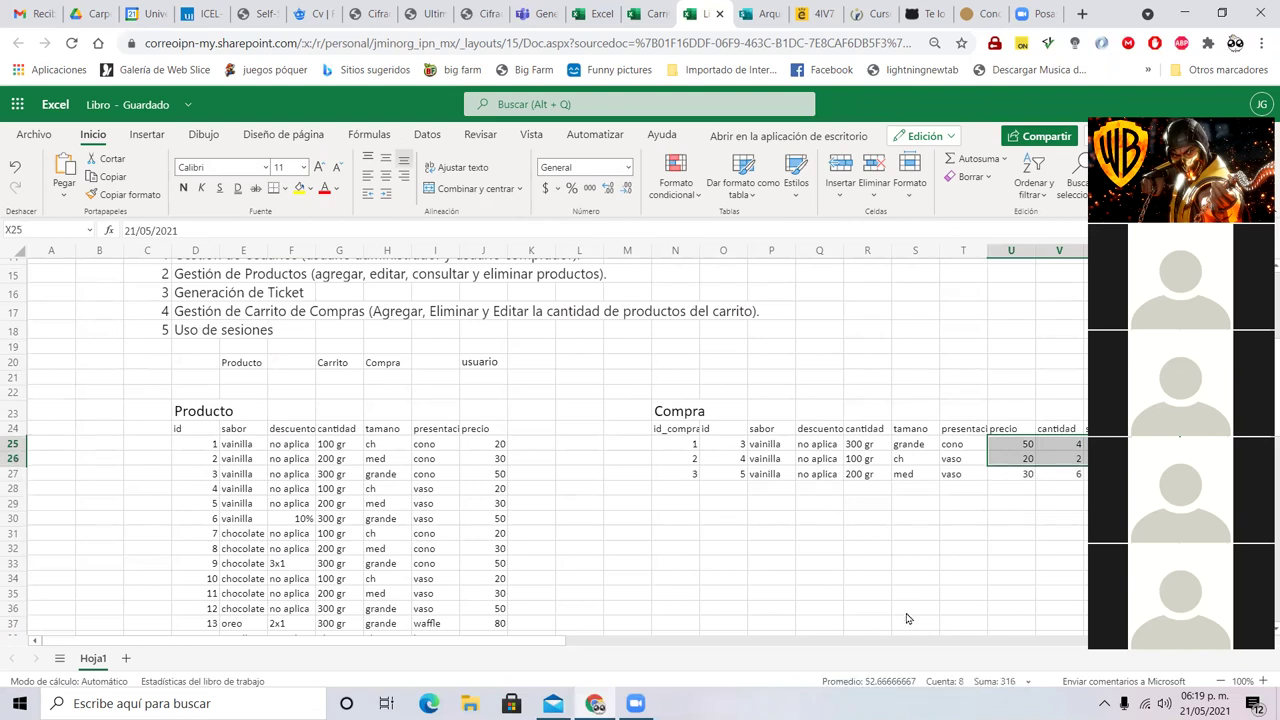
scroll(595, 555, down, 5)
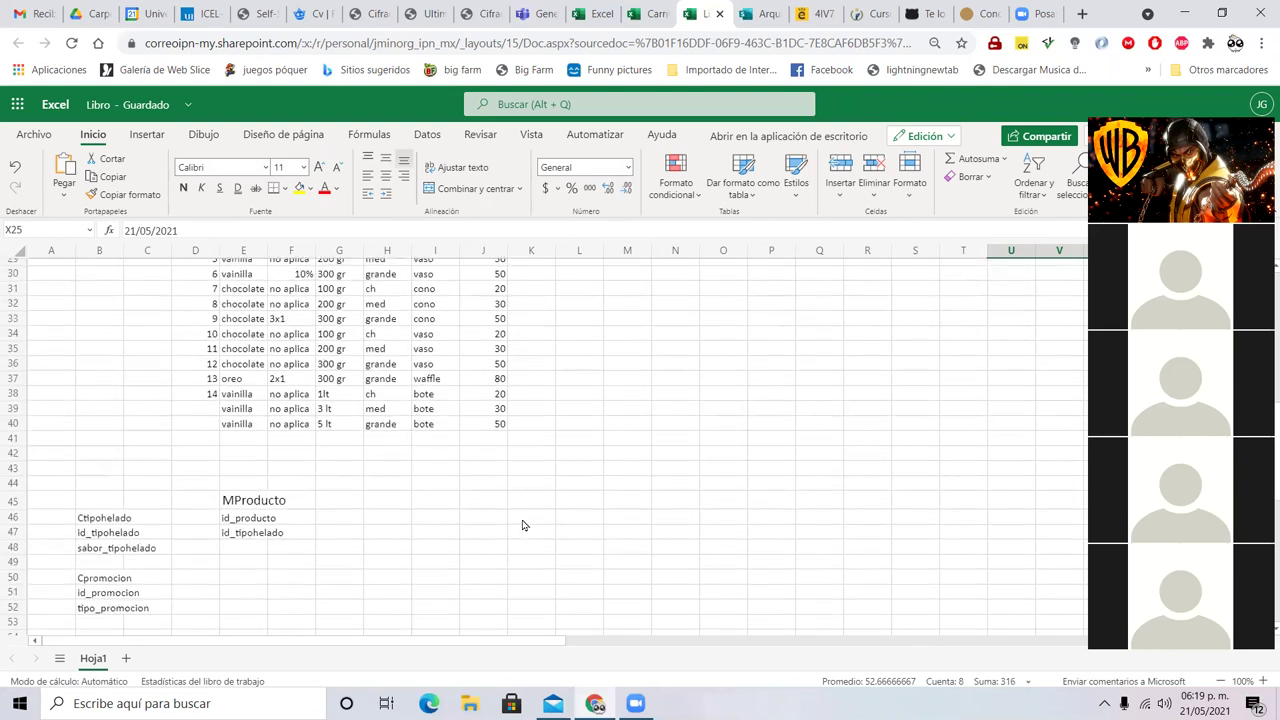
scroll(522, 525, up, 4)
- Start a third catalog with the heading Ccantidad in B54 and the field id_cantidad in B55
click(338, 345)
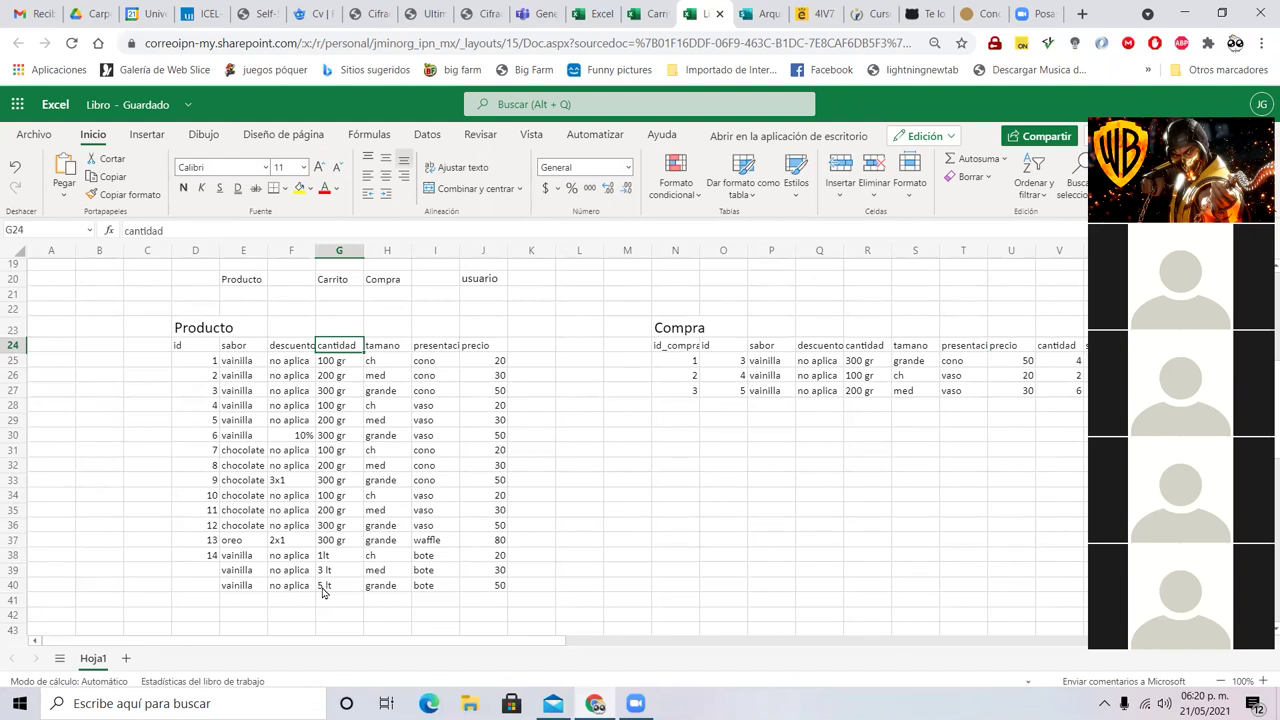
scroll(322, 590, down, 7)
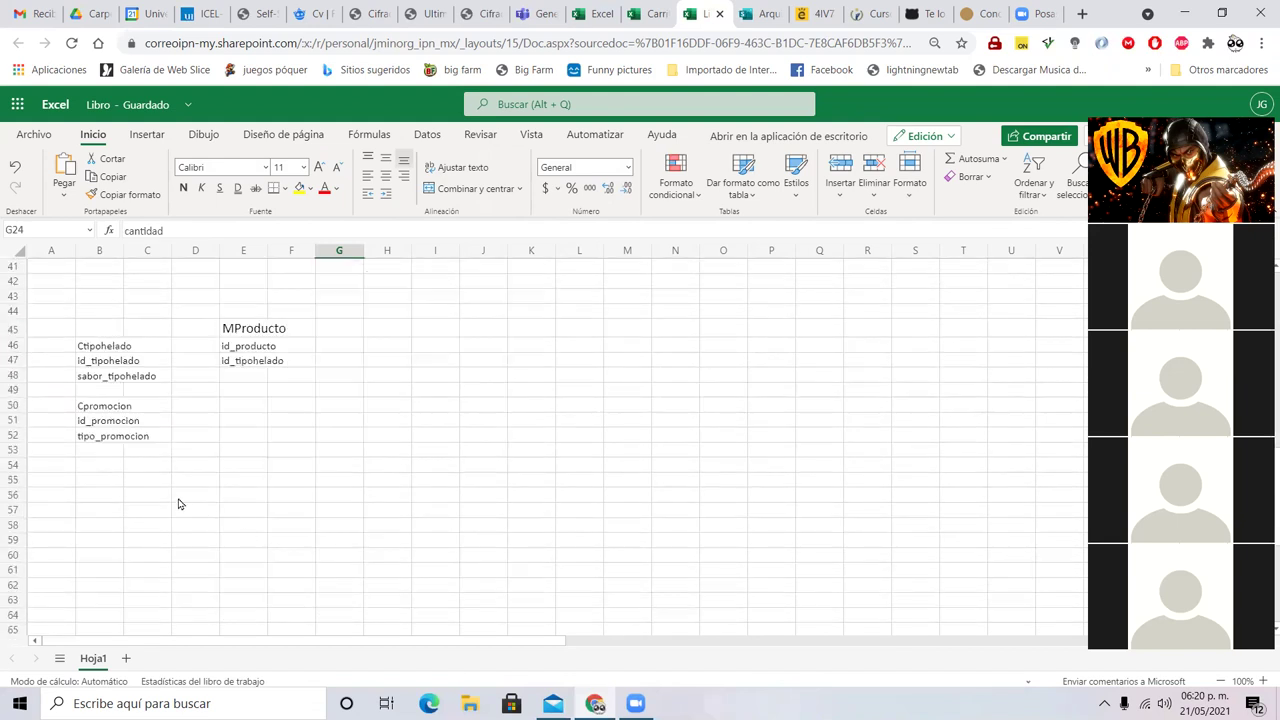
click(114, 466)
text(Ccantidad)
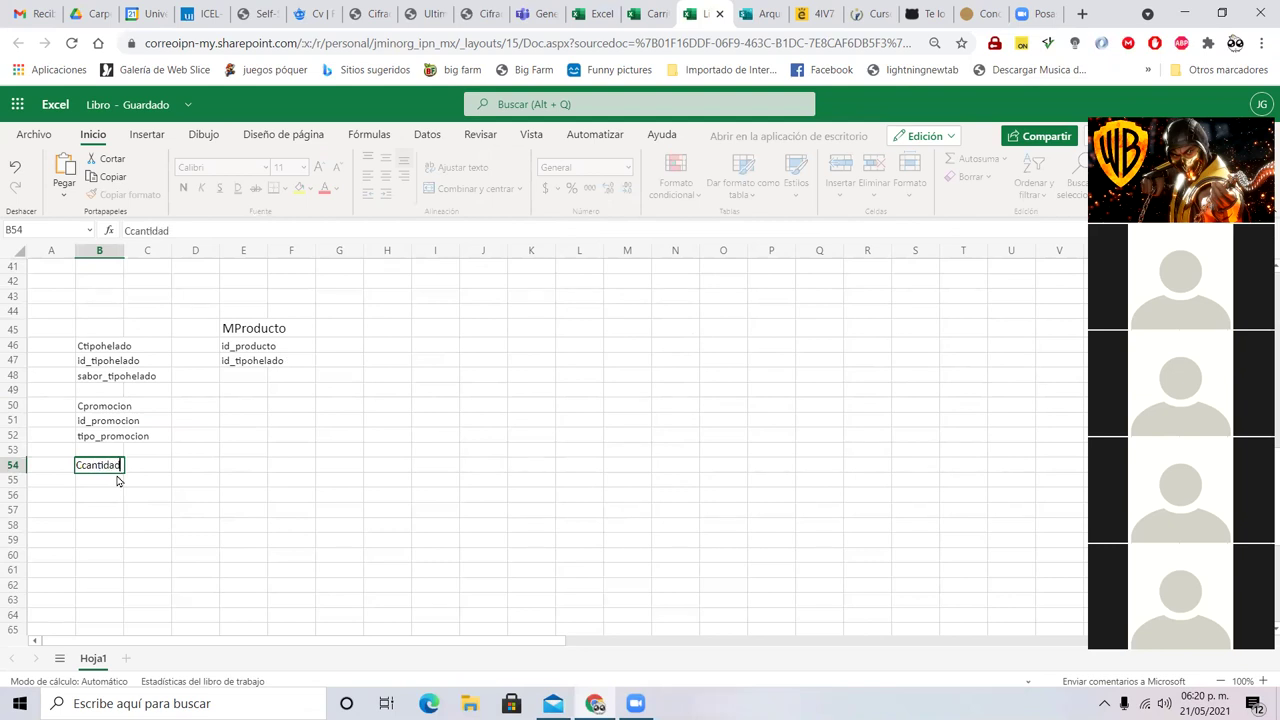
key(Return)
text(id_)
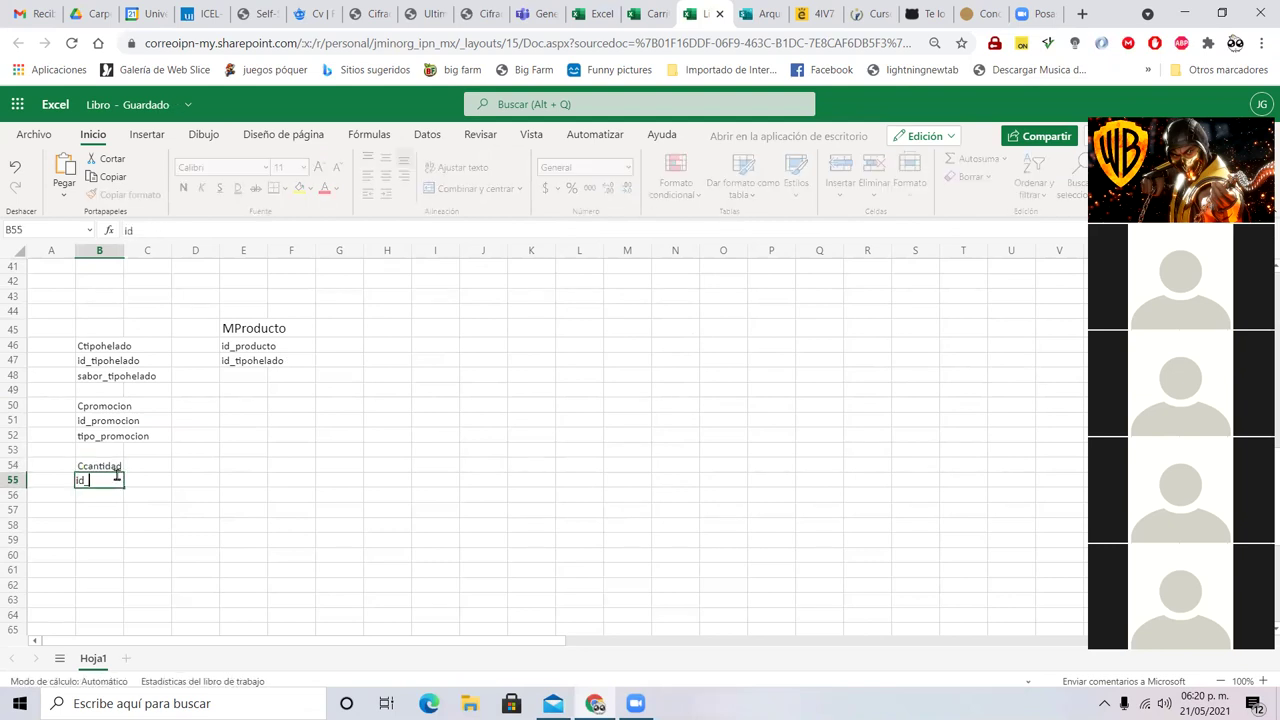
text(cantidad)
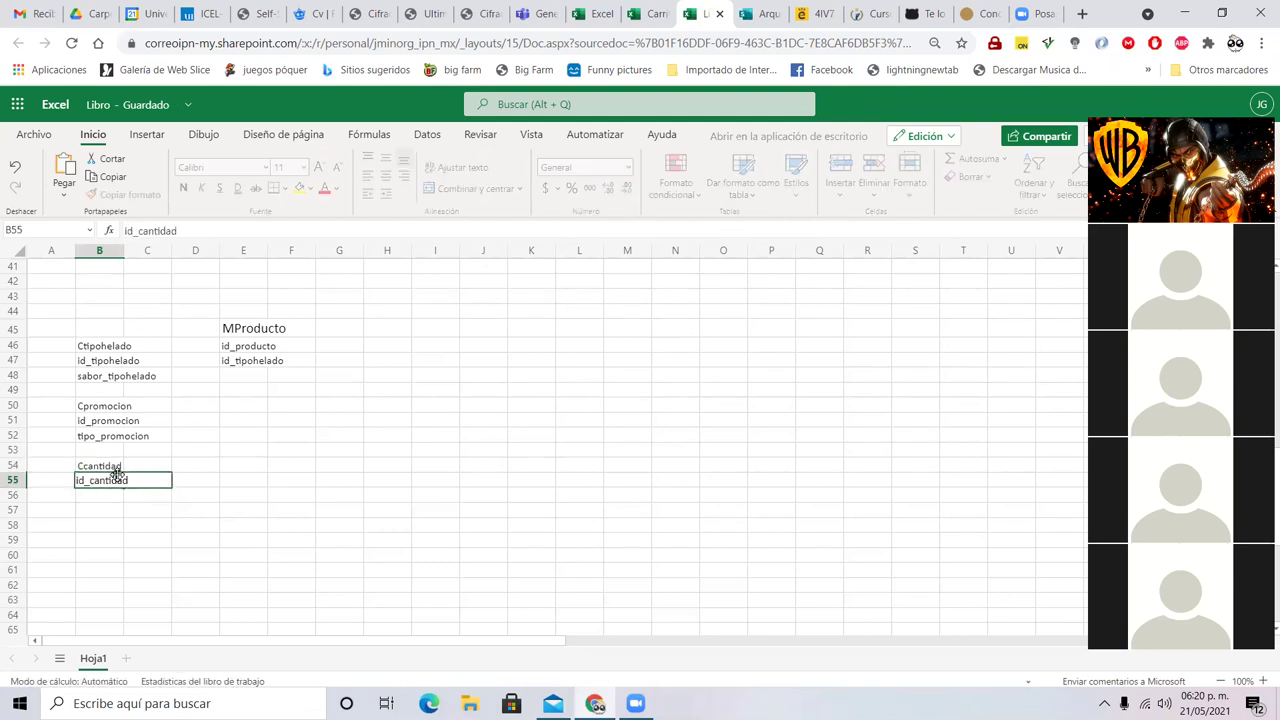
key(Return)
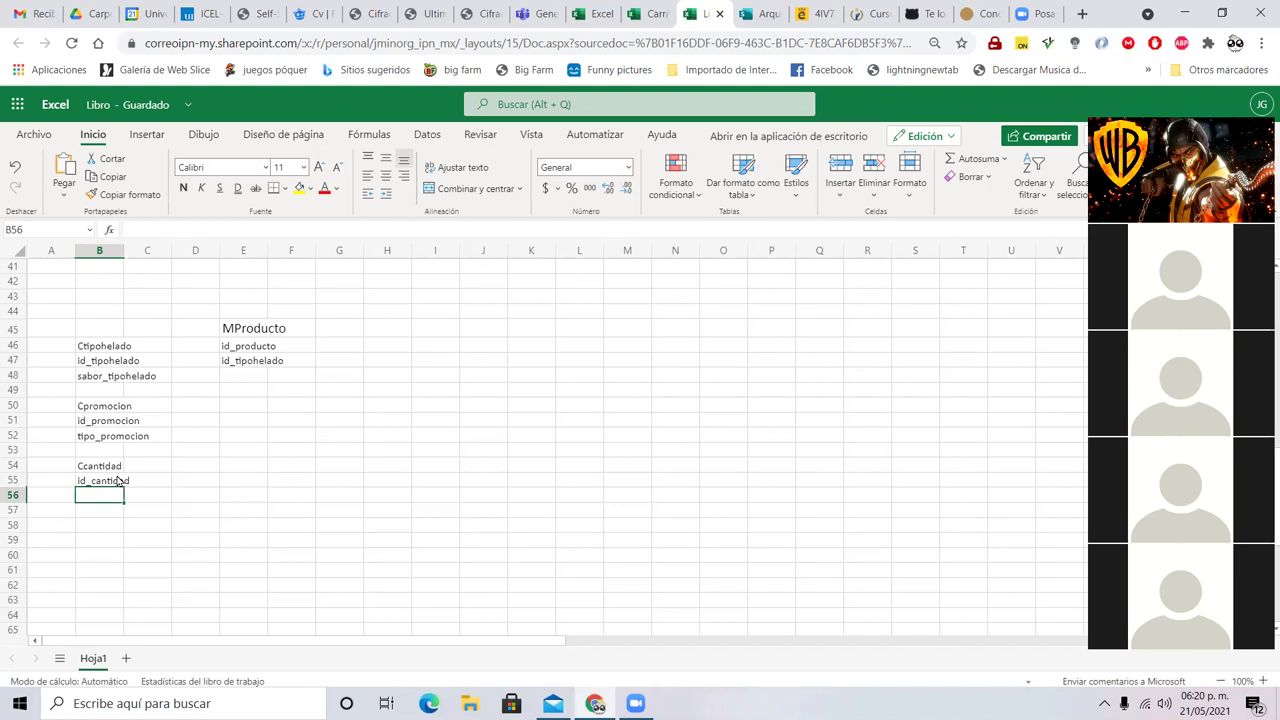
- Add the fields valor_cantidad and unidad_cantidad in B56:B57 under id_cantidad
text(valor_ca)
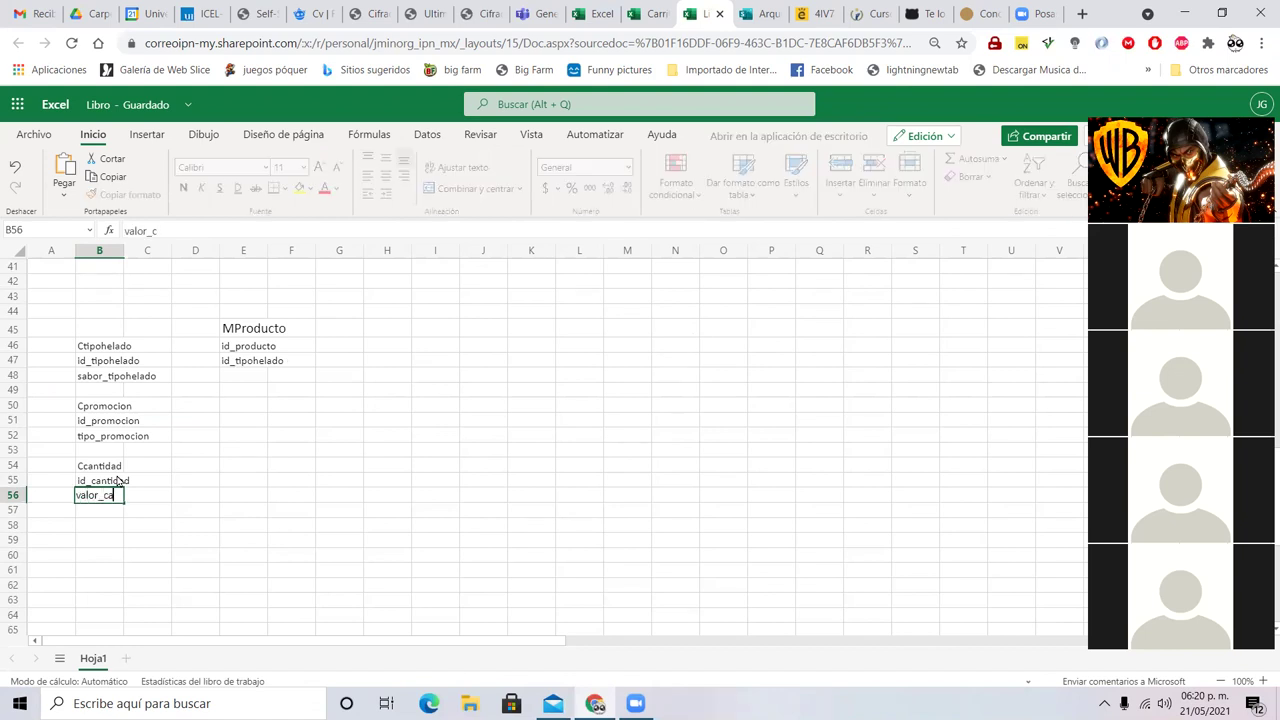
text(ntidada)
key(Return)
text(unidad)
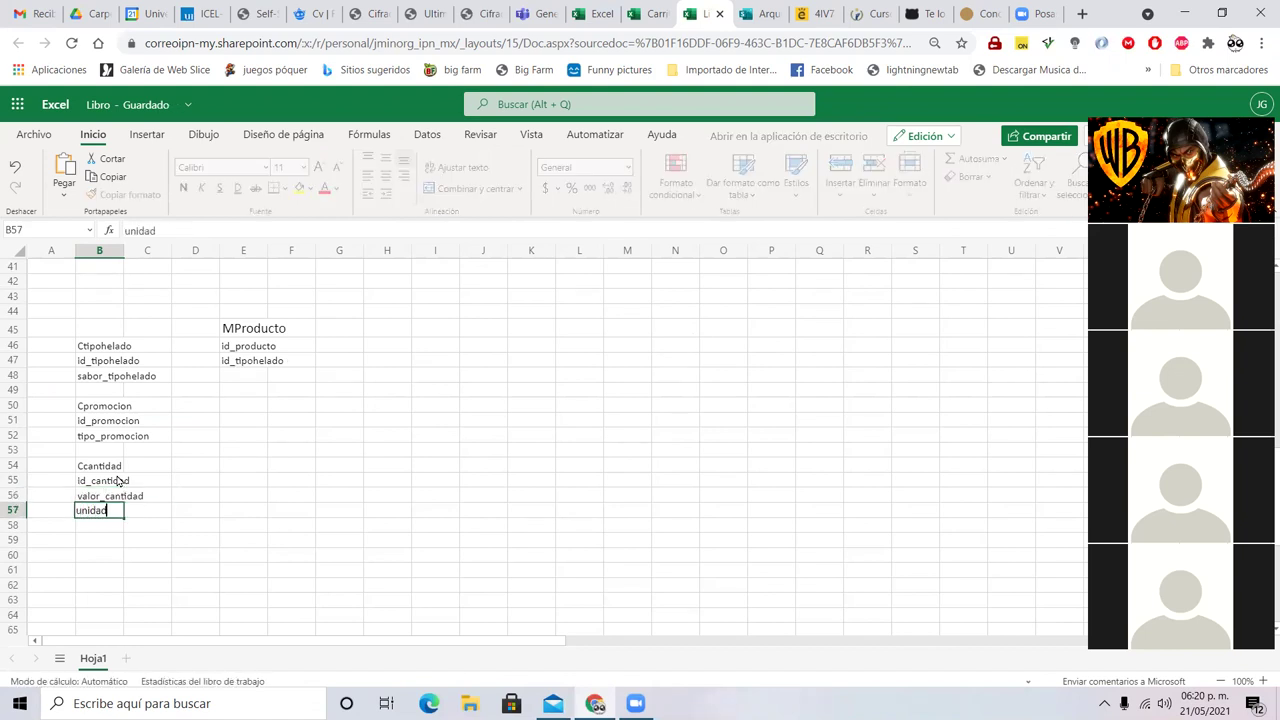
text(_cantidad)
key(Tab)
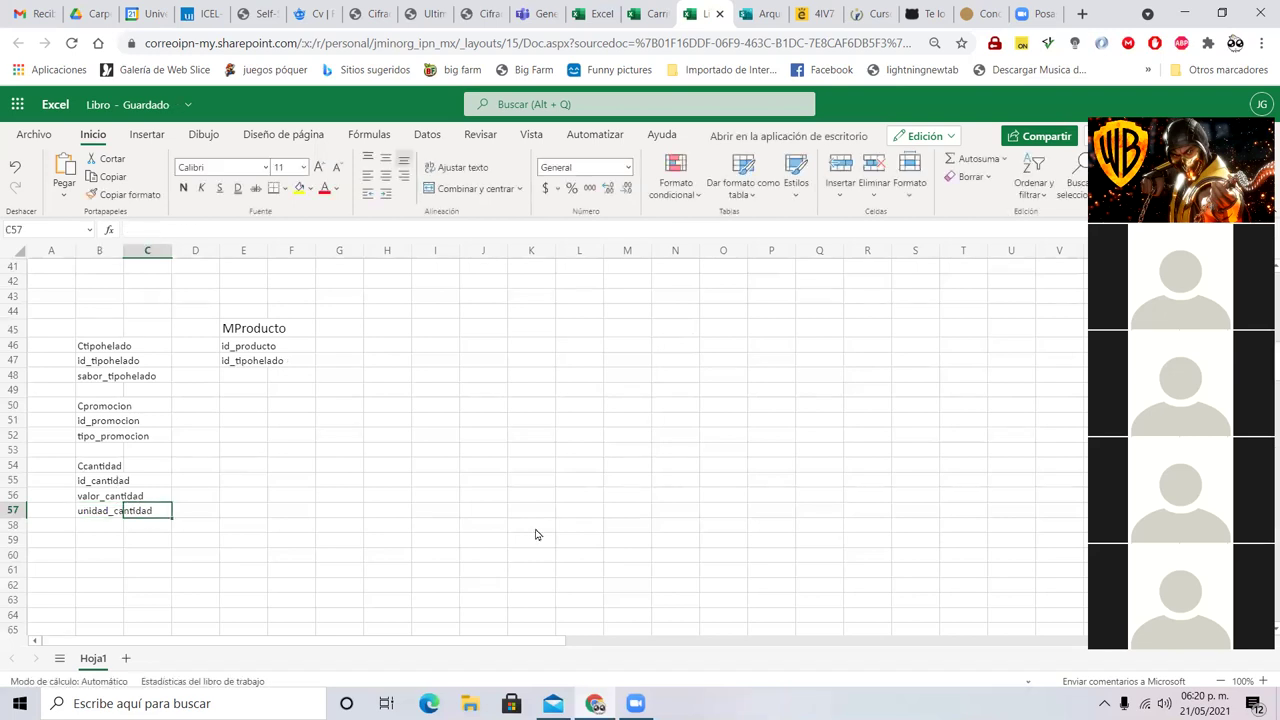
- Examine the cantidad and tamano columns of the Producto table against the catalogs listed below it
scroll(535, 535, up, 4)
scroll(535, 535, up, 4)
click(340, 362)
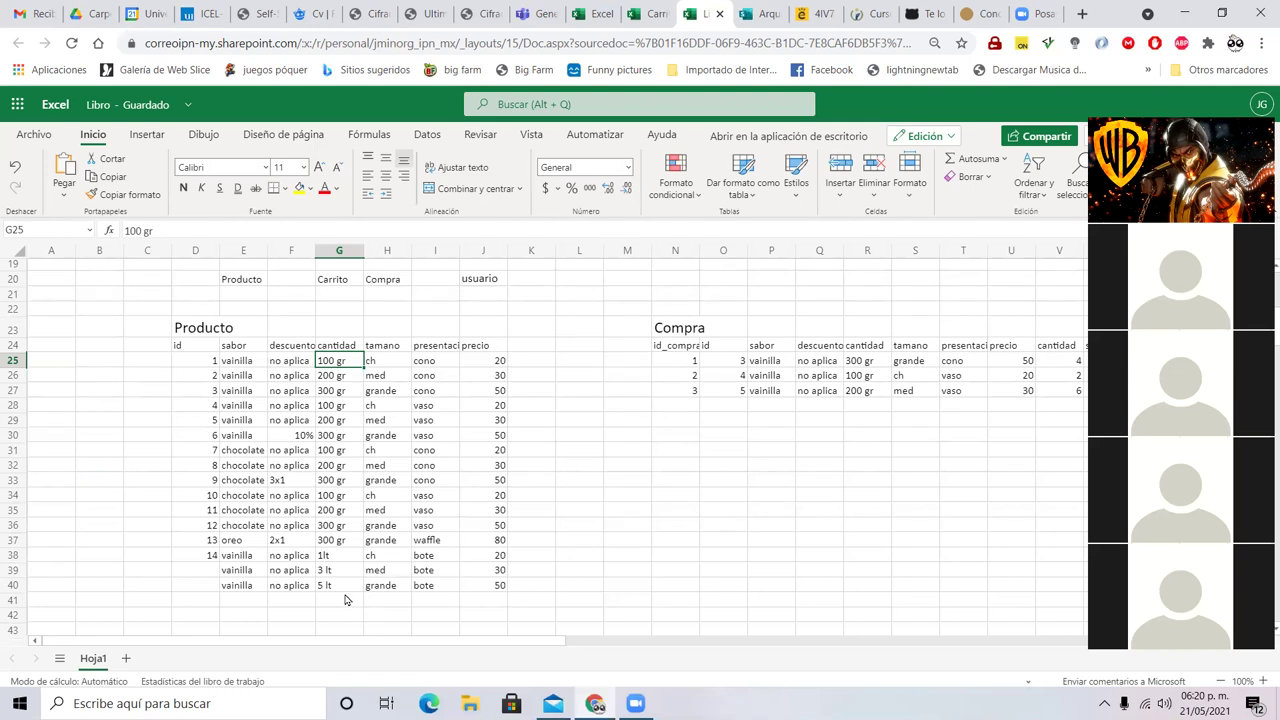
scroll(348, 600, down, 5)
scroll(345, 600, down, 2)
click(98, 540)
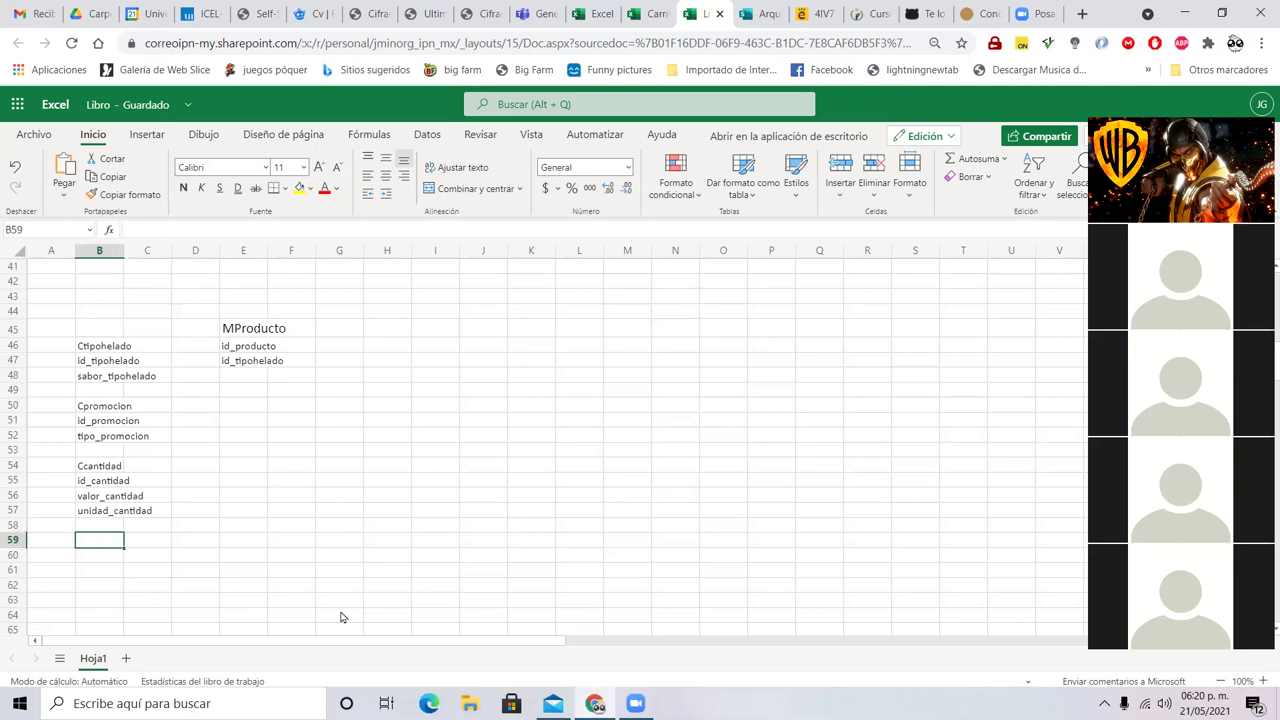
scroll(500, 525, up, 7)
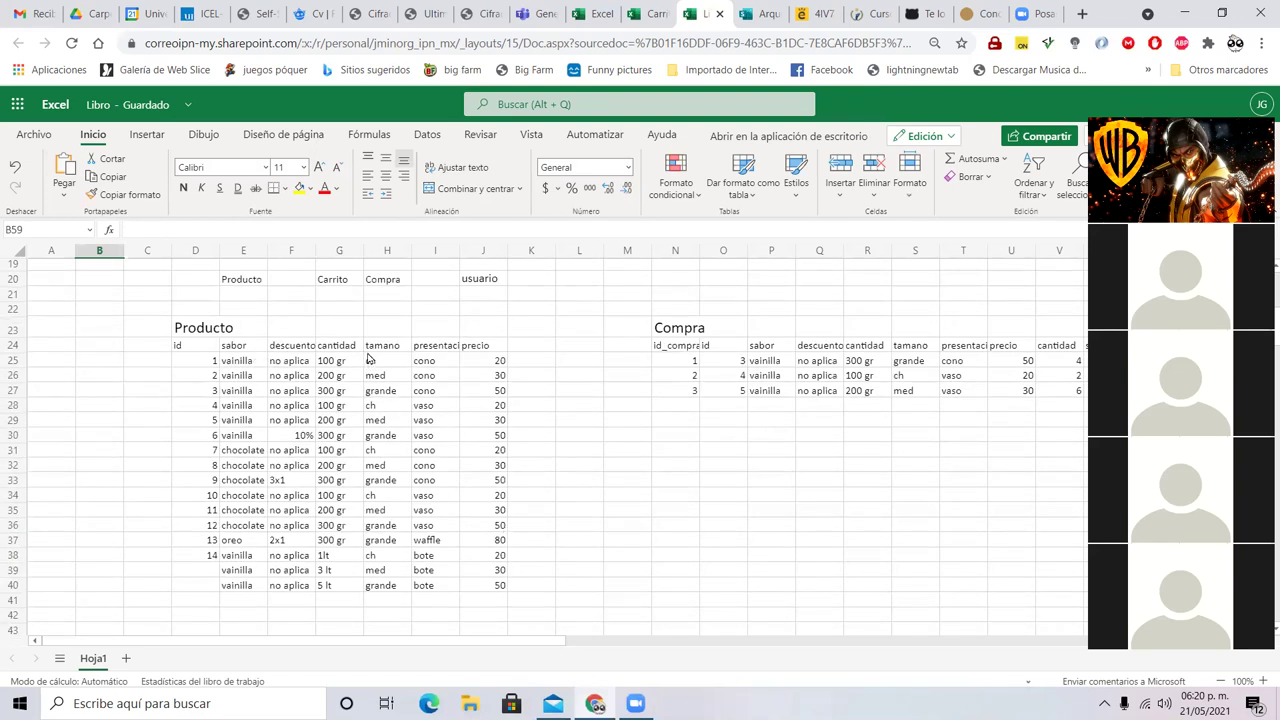
scroll(368, 607, down, 7)
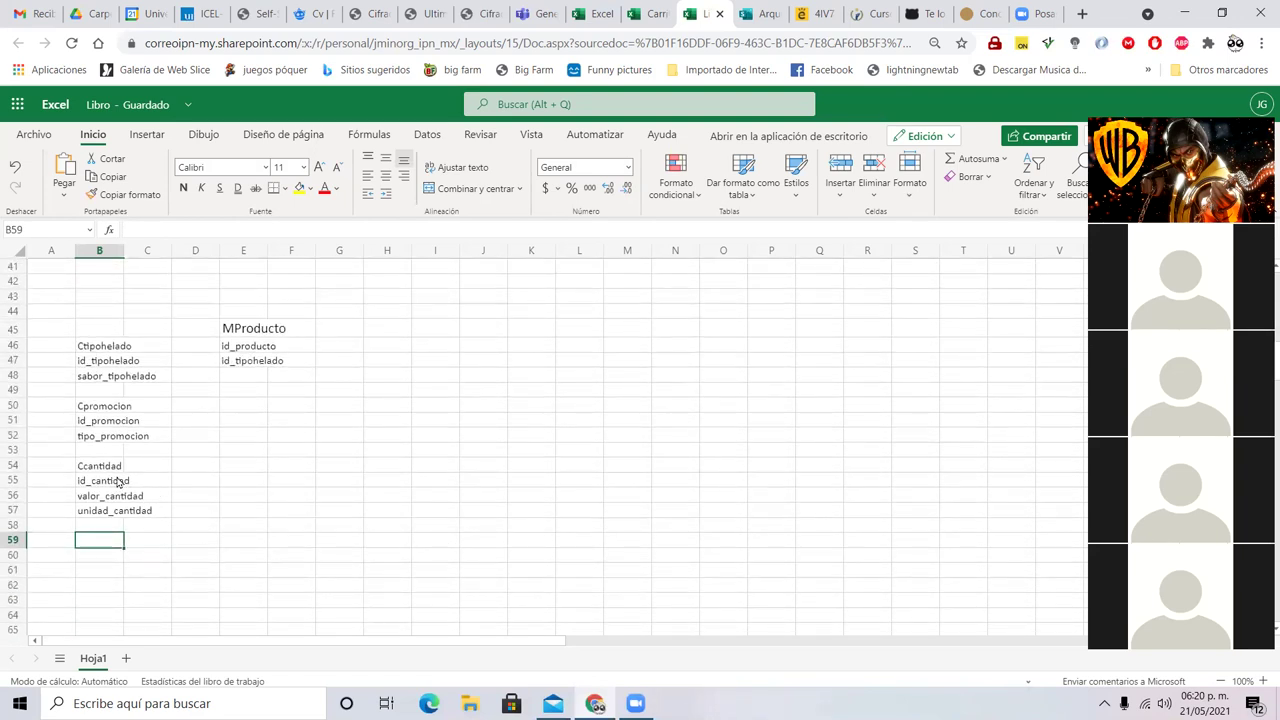
- Copy the id_promocion and id_cantidad fields into E48:E49 under id_tipohelado in the MProducto table
click(96, 420)
key(ctrl+c)
click(240, 376)
key(ctrl+v)
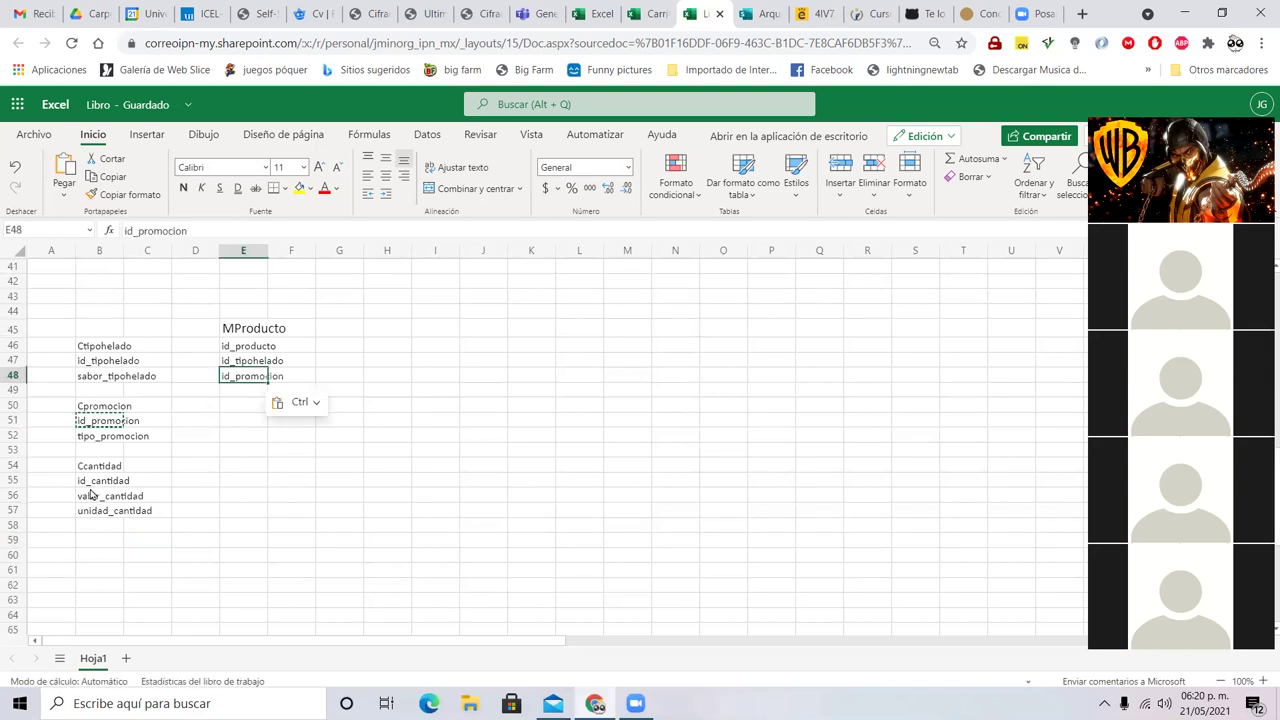
click(90, 494)
click(86, 480)
key(ctrl+c)
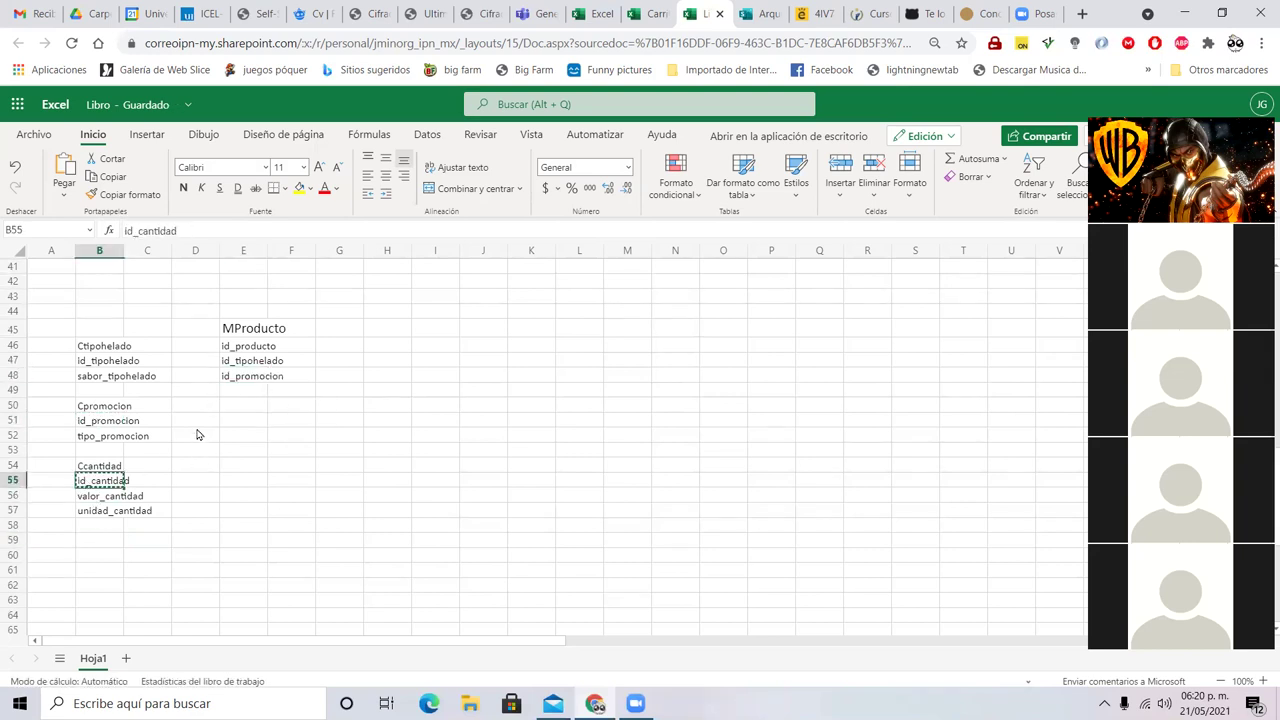
click(237, 392)
key(ctrl+v)
- Create the ctamano catalog in B59:B61 with the fields id_tamano and nombre_tamano
text(ctaman)
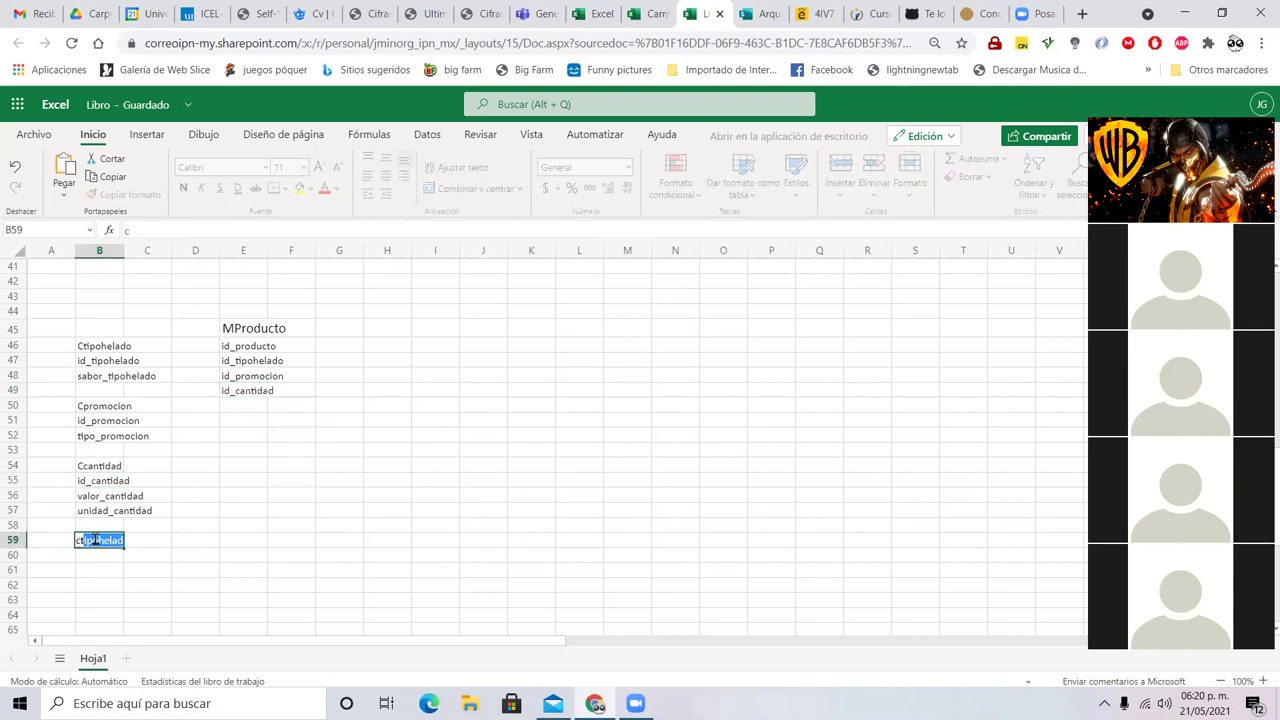
key(Return)
text(id_tamano)
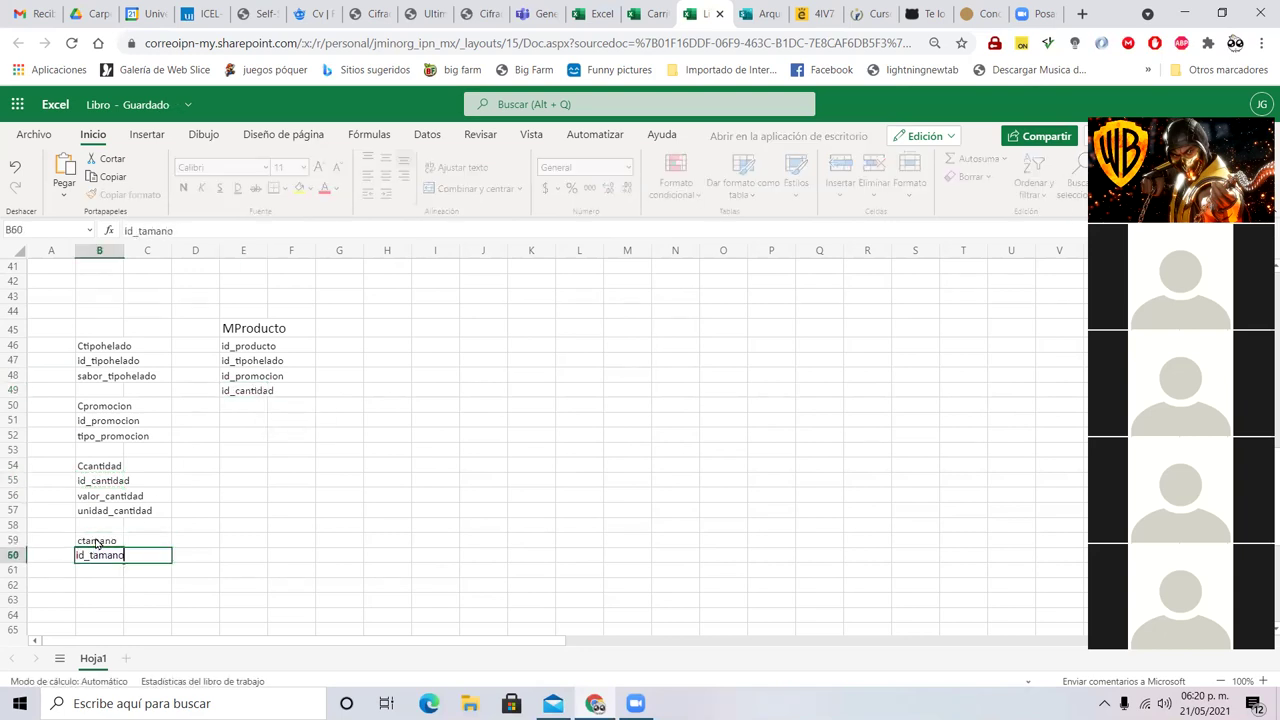
key(Return)
text(nombre_tamano)
key(ctrl+Return)
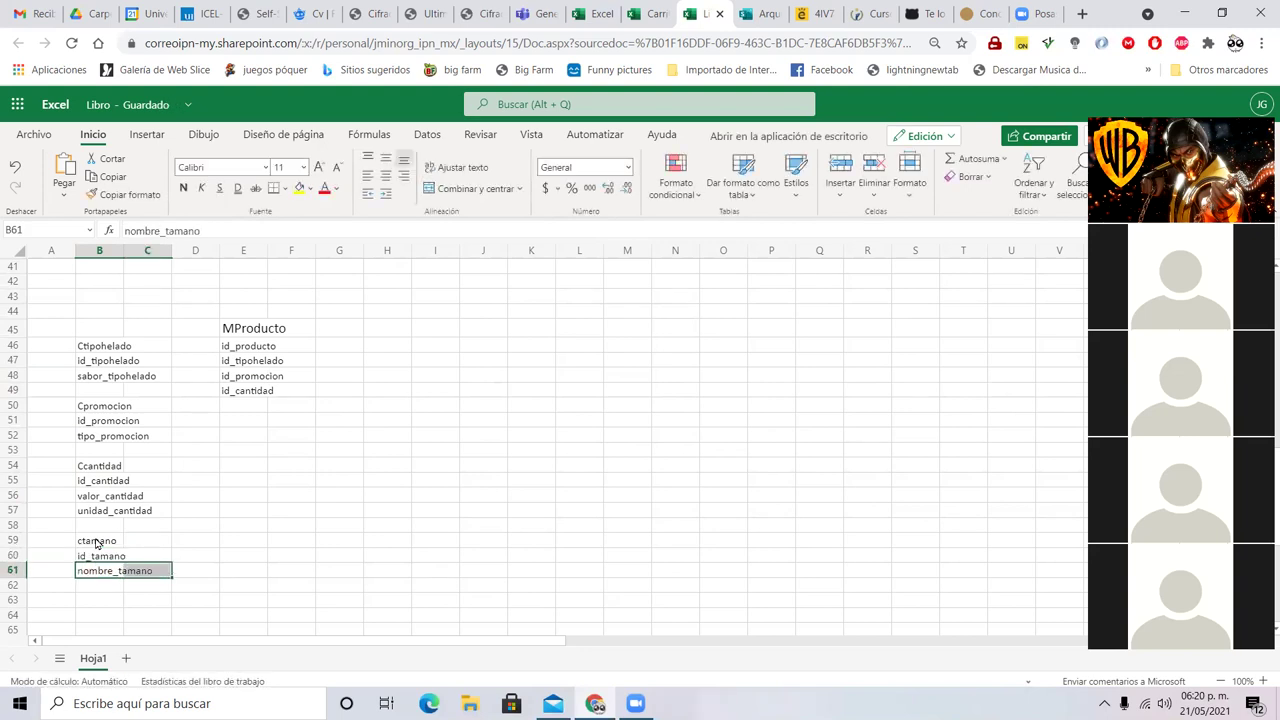
- Copy the id_tamano field into E50 under id_cantidad in the MProducto table
key(Up)
key(ctrl+c)
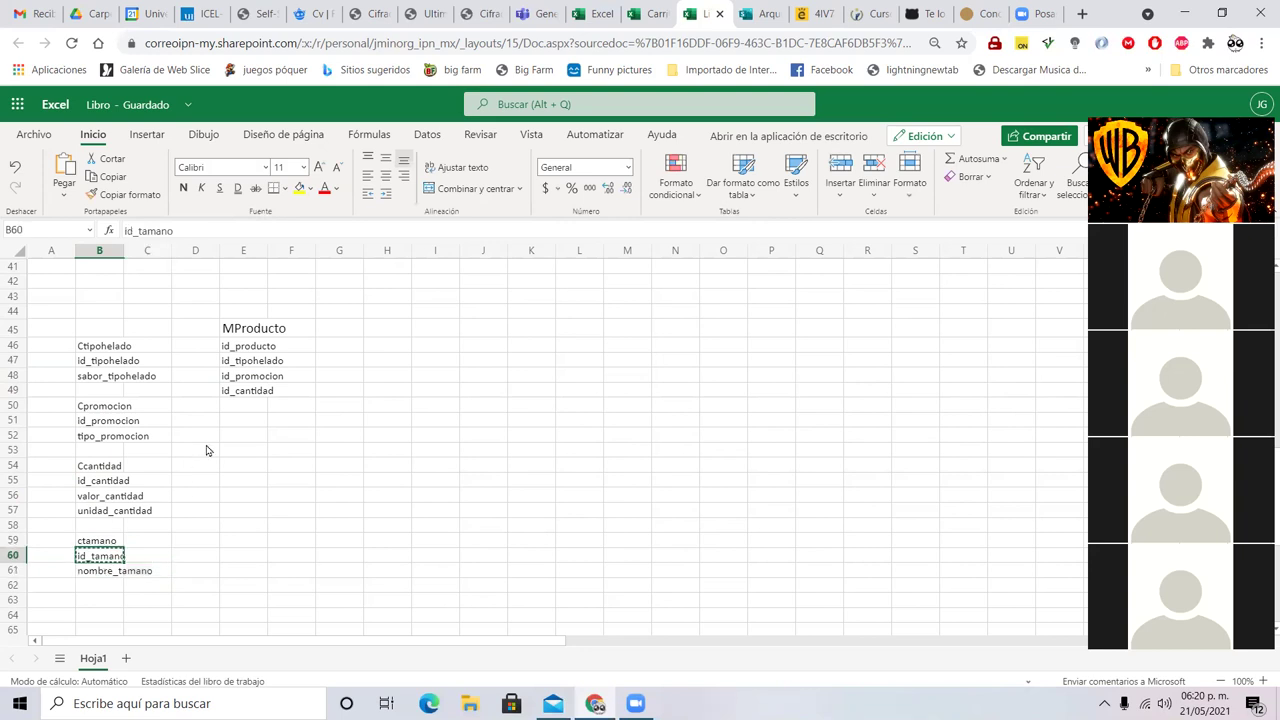
click(246, 408)
key(ctrl+v)
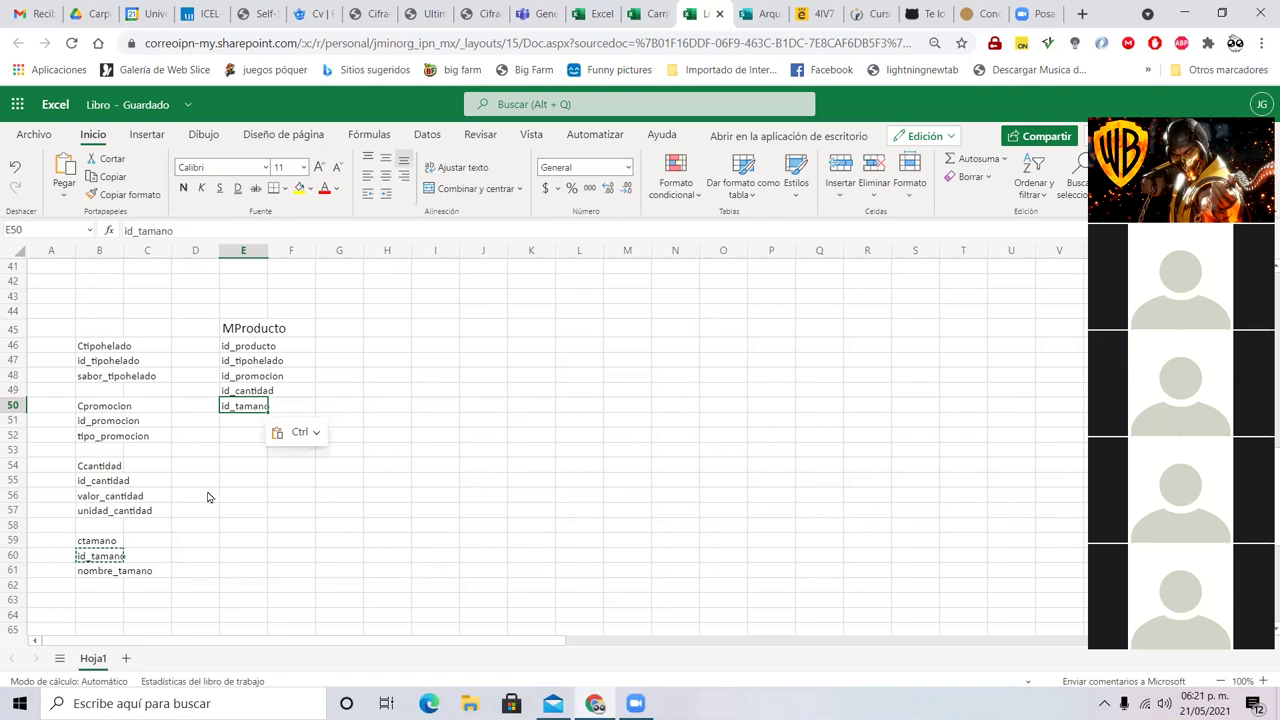
- Enter the heading cpresentacion in B63 for a catalog based on the Producto table's presentacion column
scroll(364, 484, up, 7)
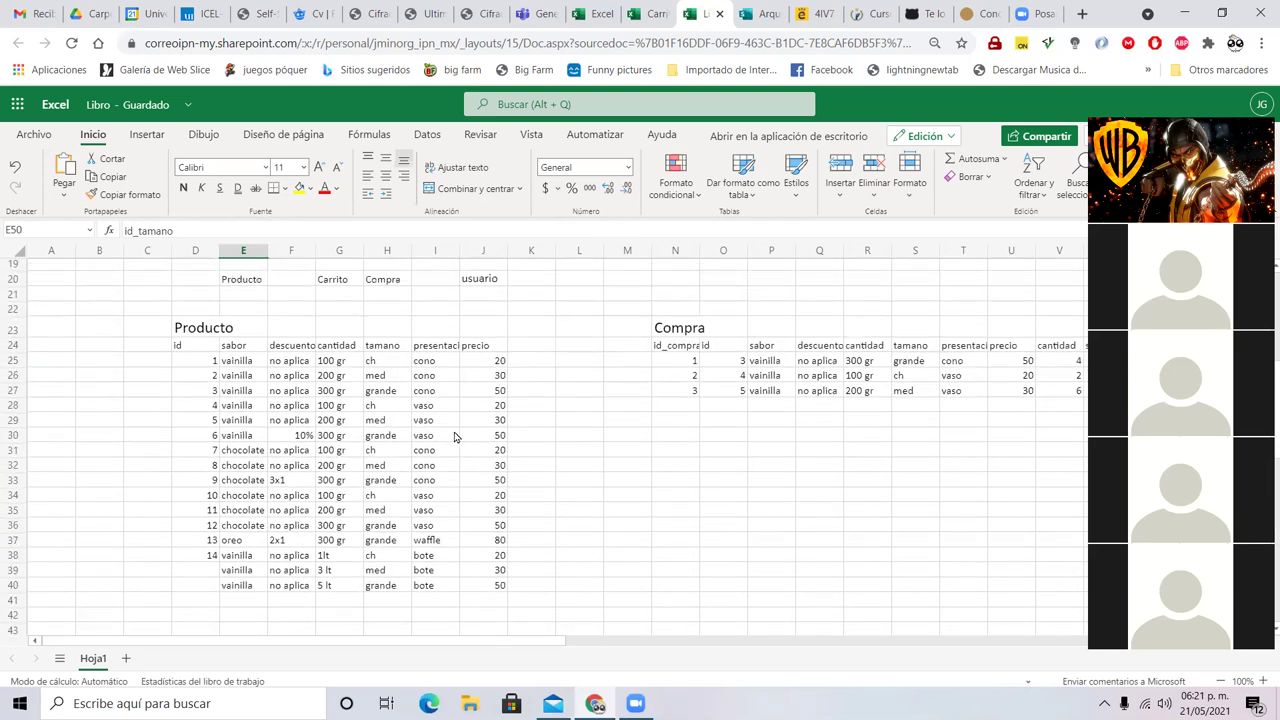
click(441, 350)
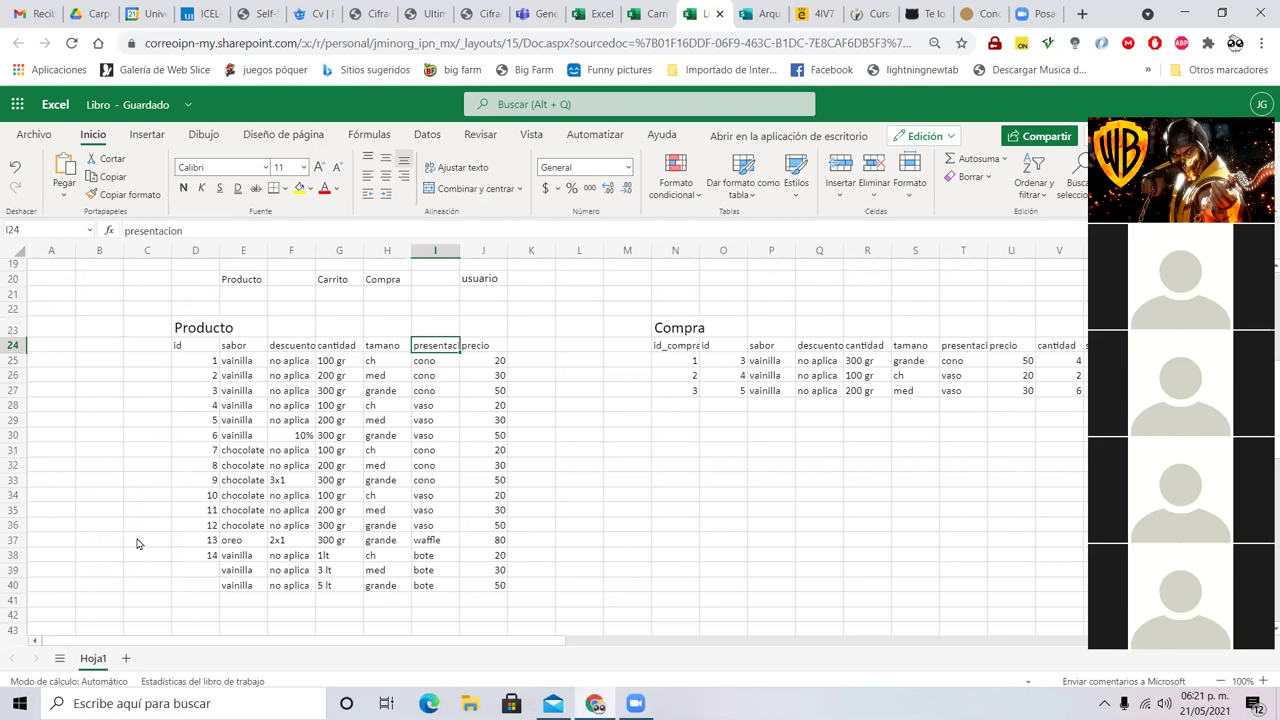
scroll(138, 543, down, 7)
click(103, 600)
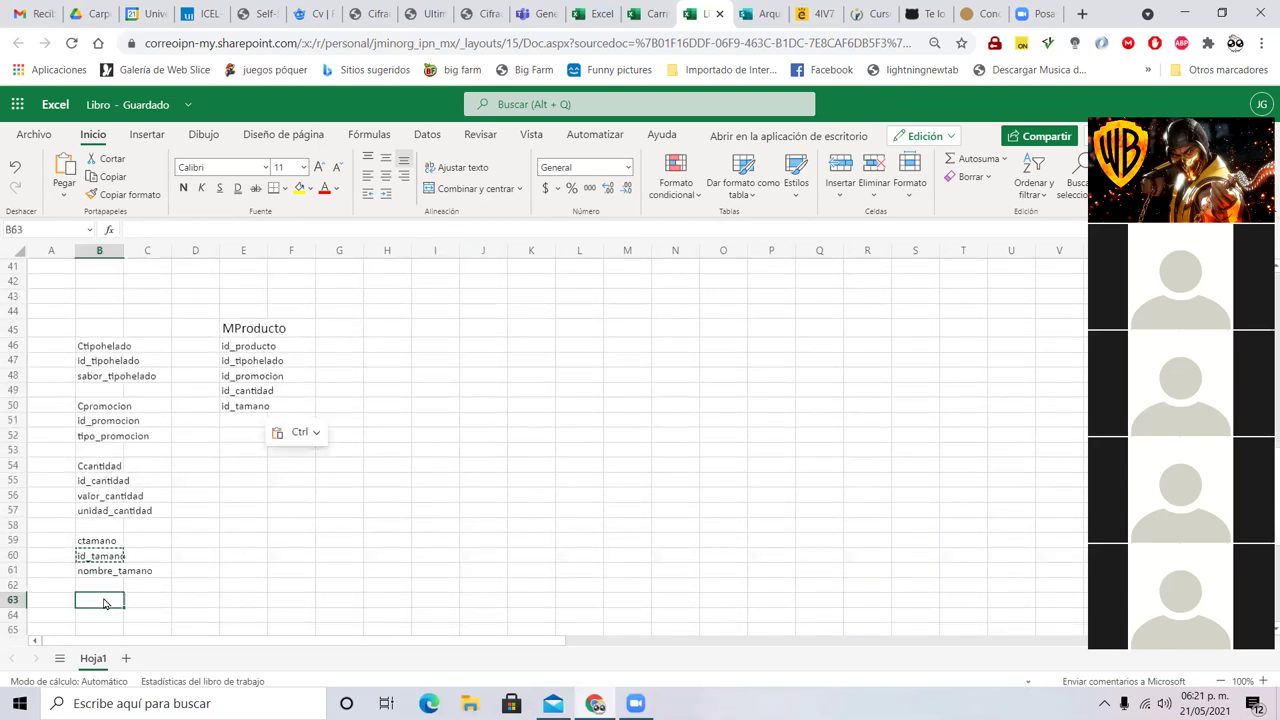
text(cpresentacion)
key(Return)
- List the fields id_presentacion and tipo_presentacion in B64:B65 under the cpresentacion heading
text(id_op)
key(BackSpace)
key(BackSpace)
text(presentacio)
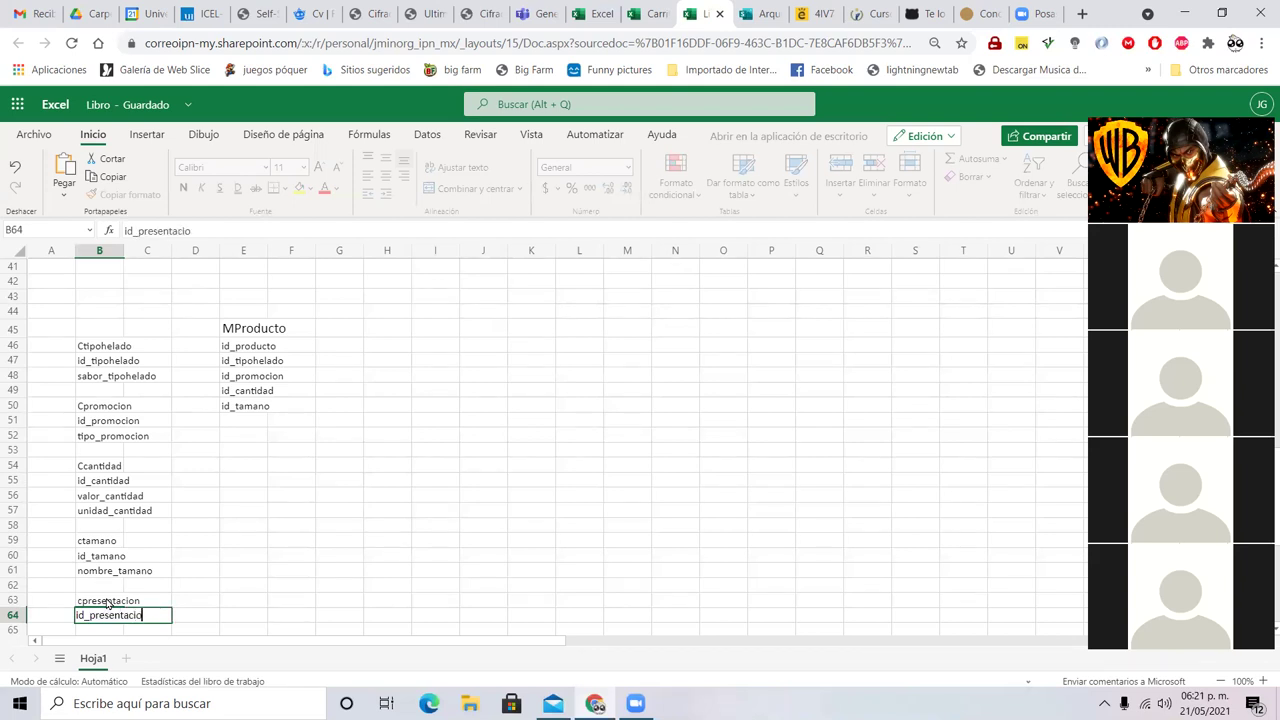
text(n)
key(Return)
text(tipo_presentacion)
key(Return)
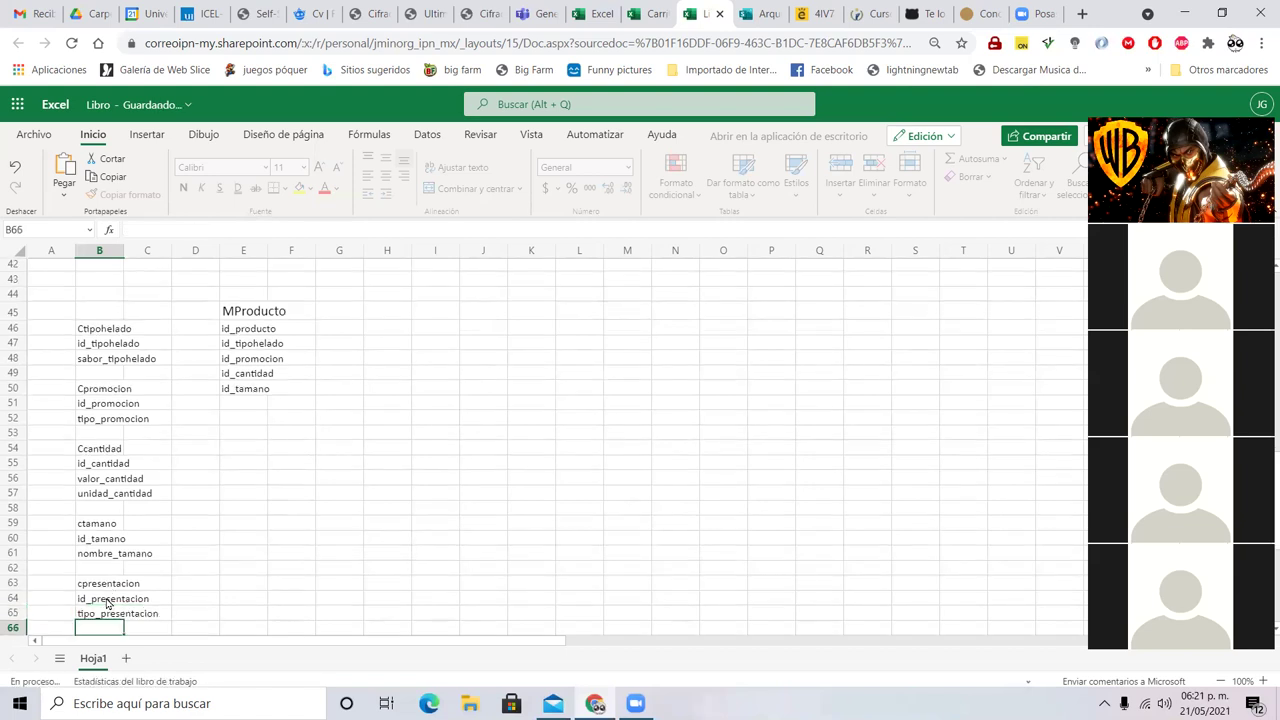
- Copy the id_presentacion field into E51 under id_tamano in the MProducto table
key(Up)
key(Up)
key(ctrl+c)
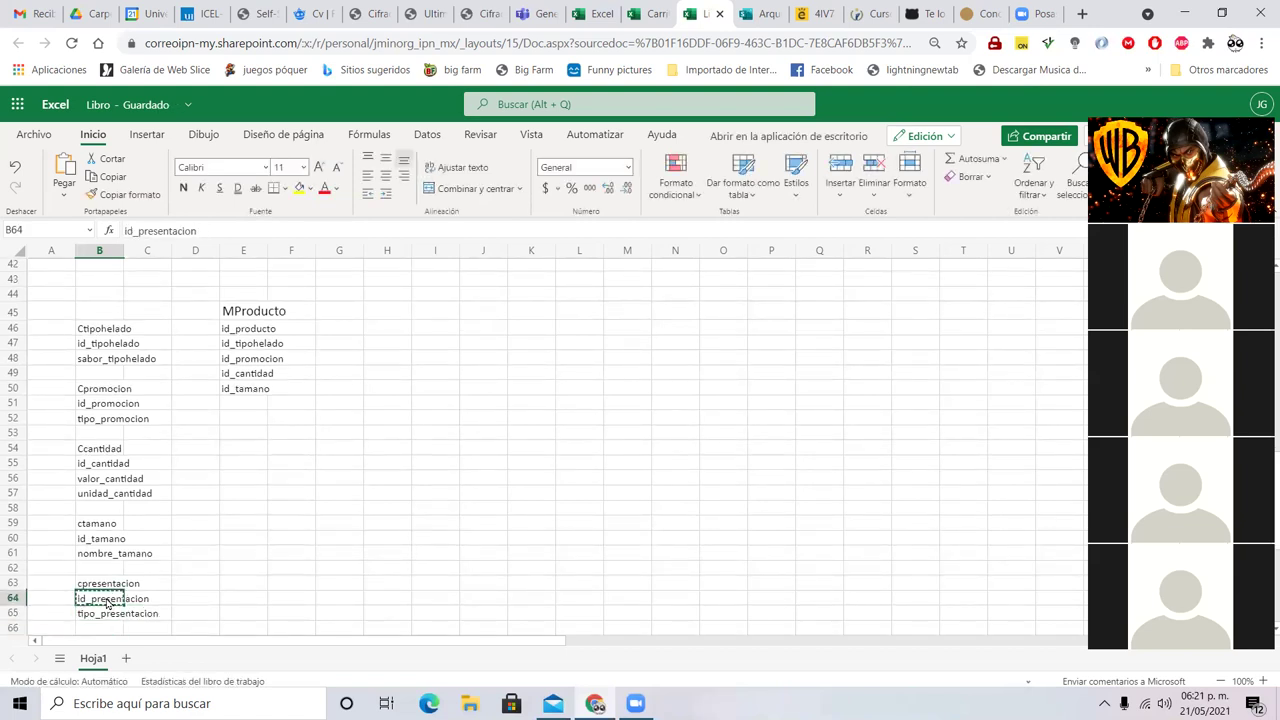
click(256, 404)
key(ctrl+v)
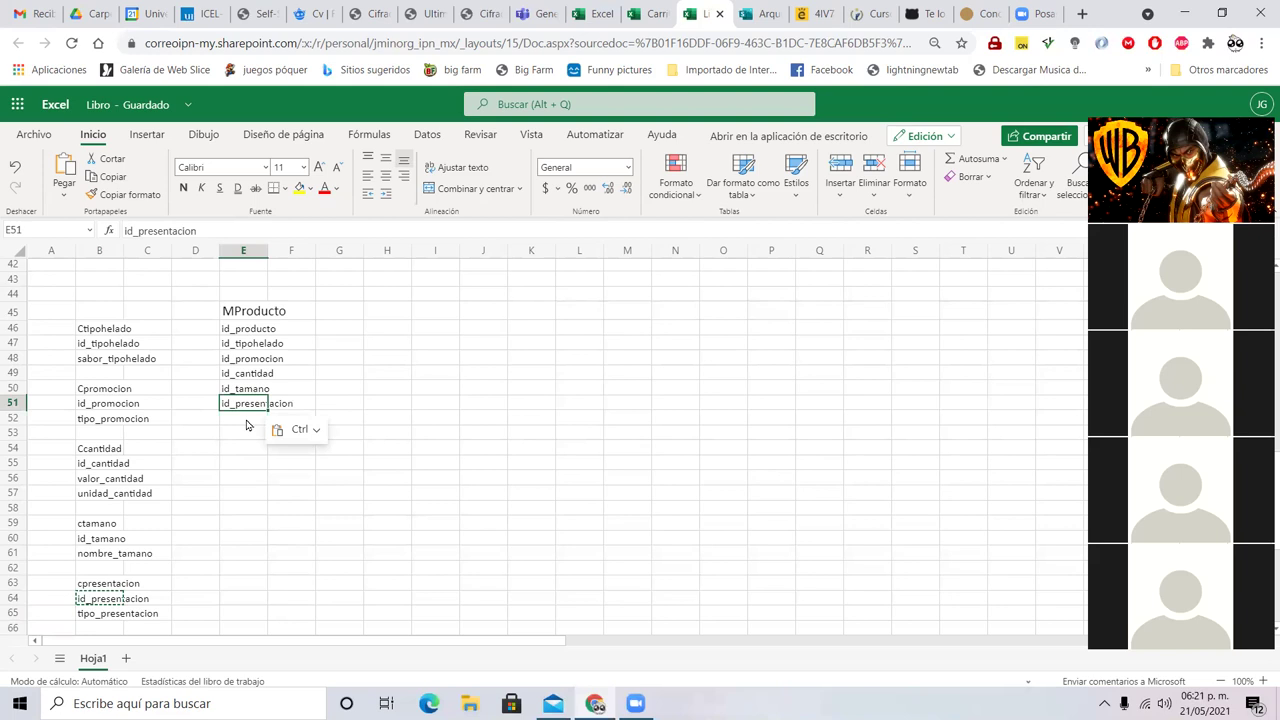
- Add the field precio_producto in E52 at the end of the MProducto list
click(240, 418)
text(precio_producto)
key(Return)
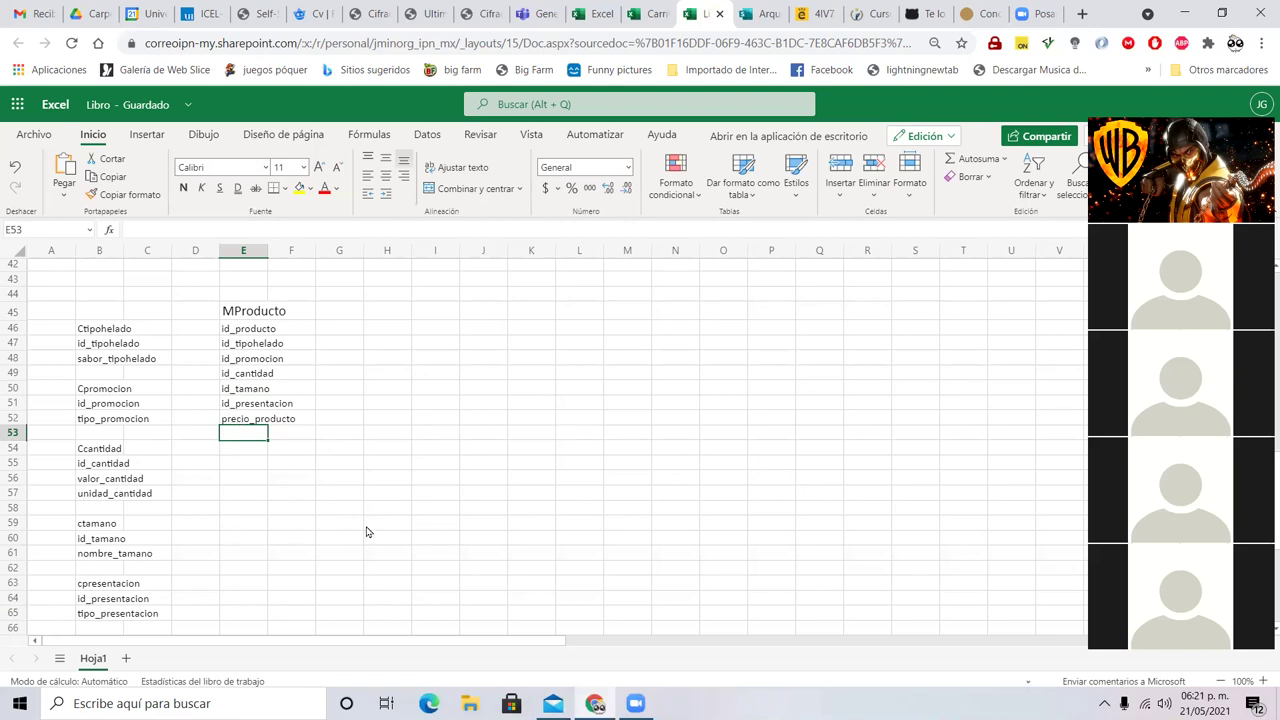
- Review the Producto table's rows and precio values against the precio_producto field in the MProducto list
scroll(366, 532, up, 7)
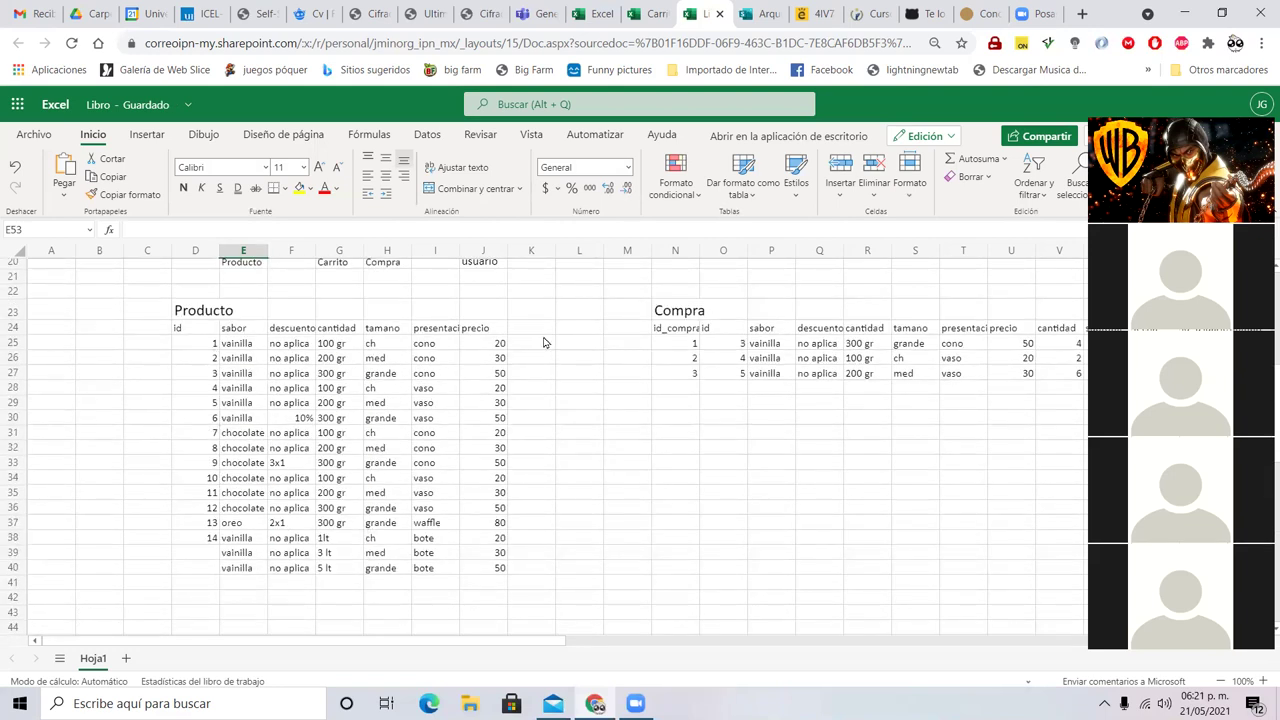
drag(230, 348, 470, 540)
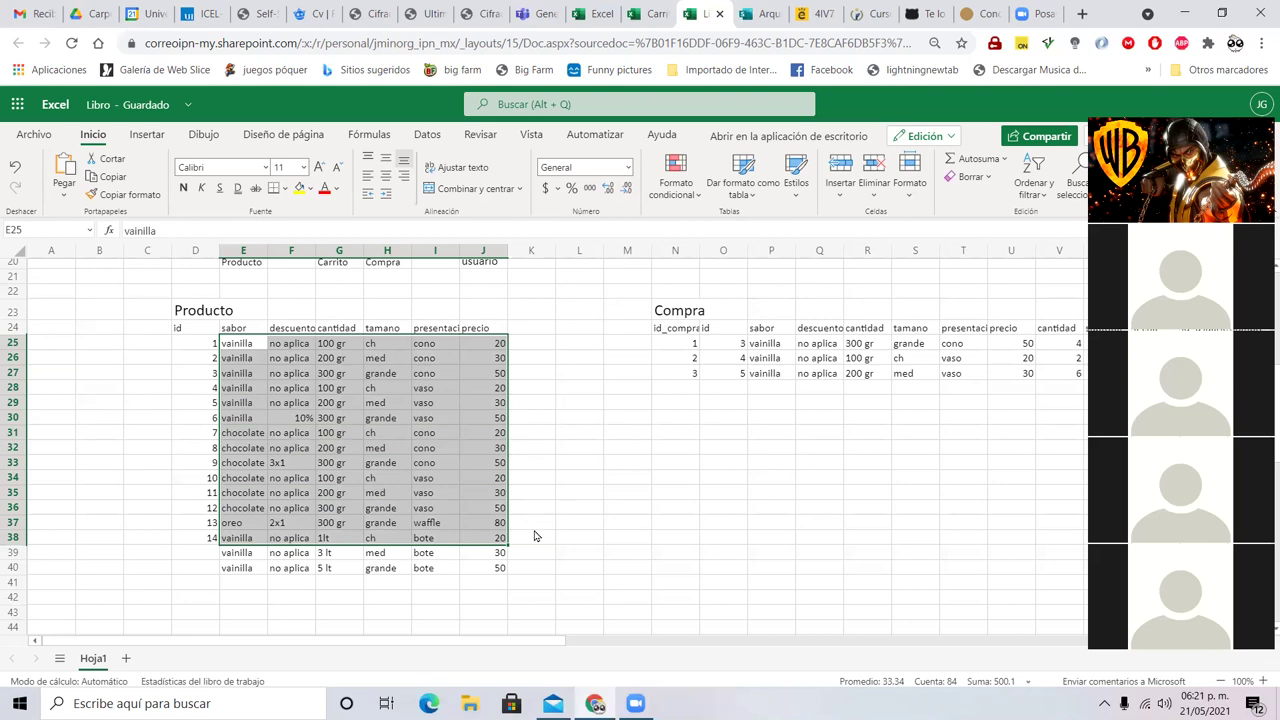
click(471, 345)
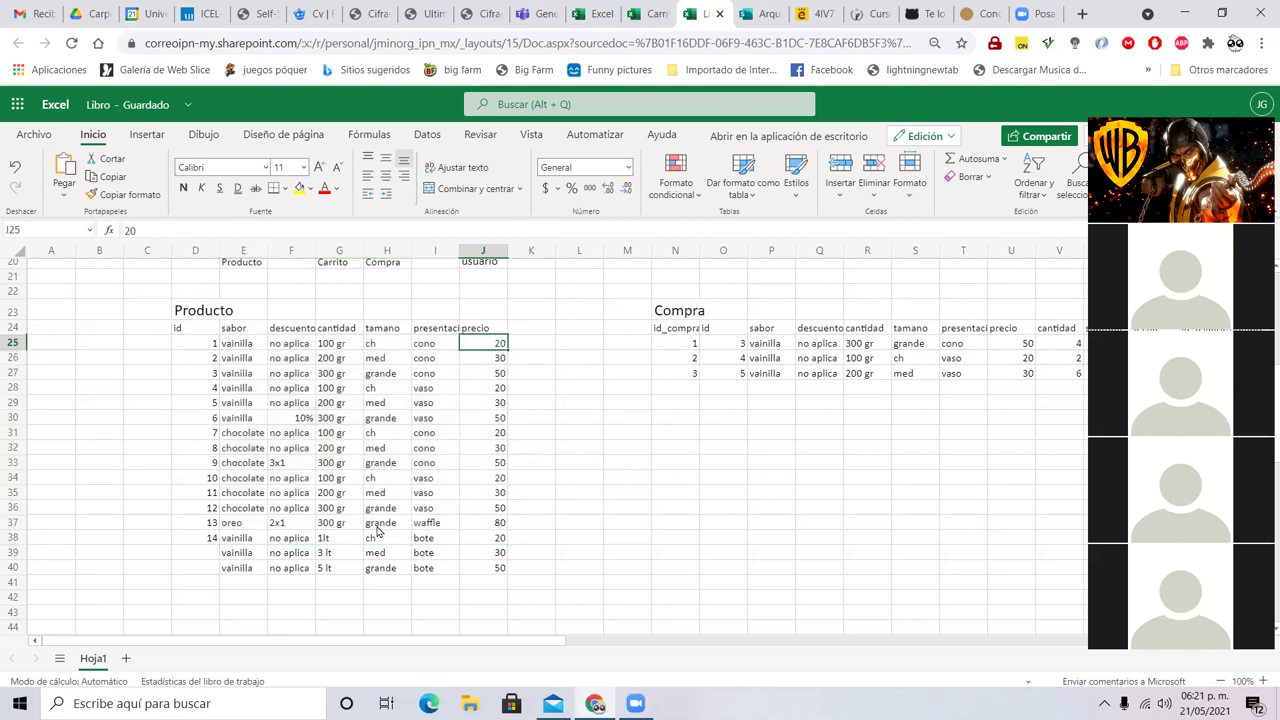
scroll(378, 532, down, 7)
click(257, 422)
scroll(406, 547, up, 7)
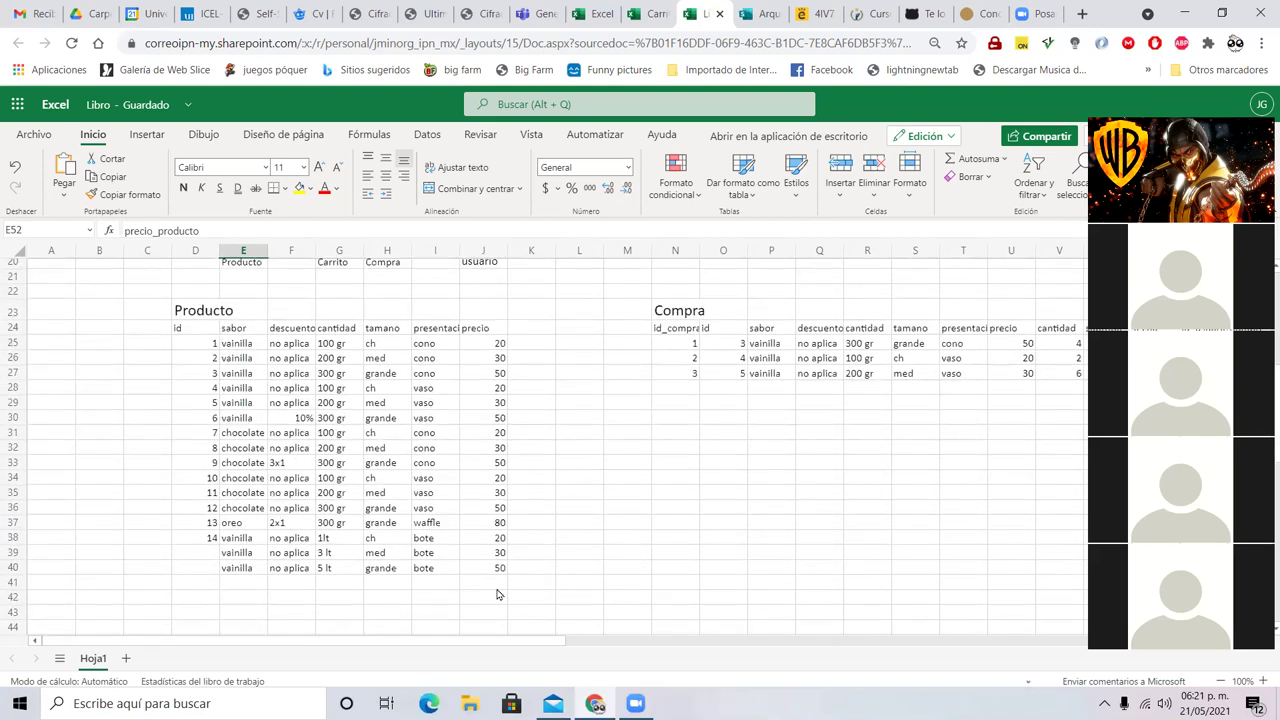
click(486, 358)
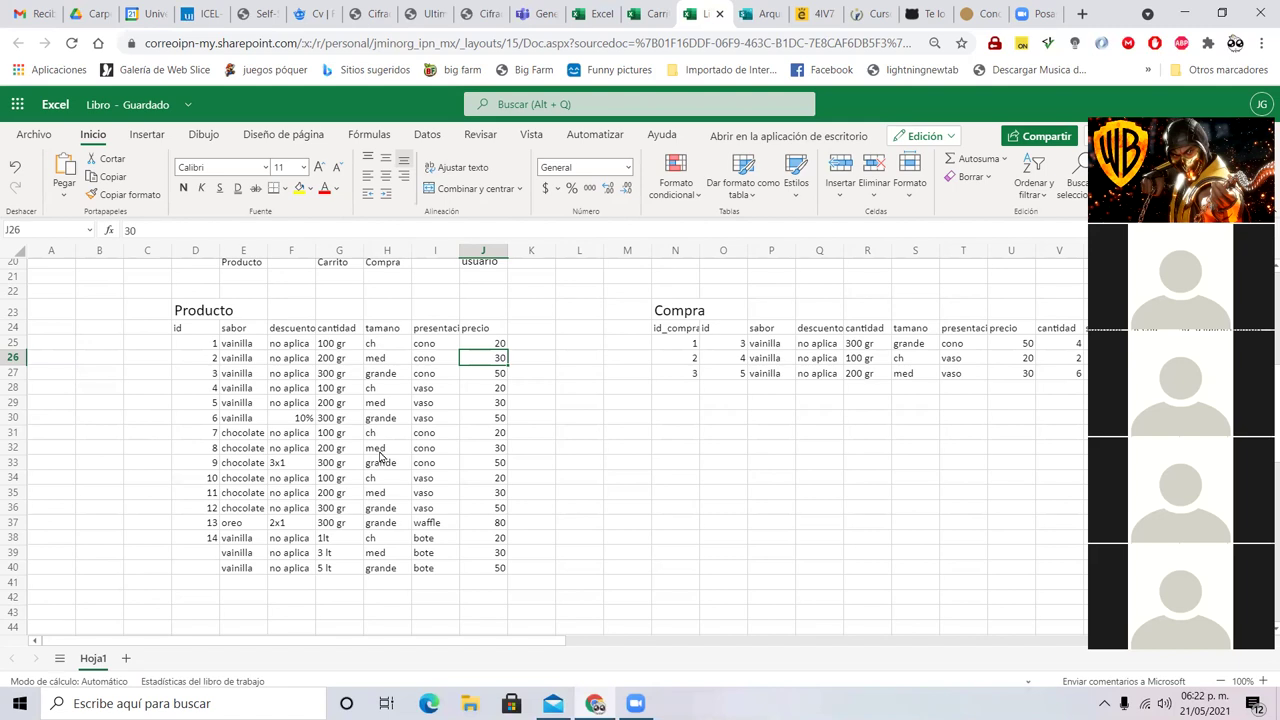
- Examine whether precio in the Producto table depends on sabor or on cantidad, tamano and presentacion
click(232, 343)
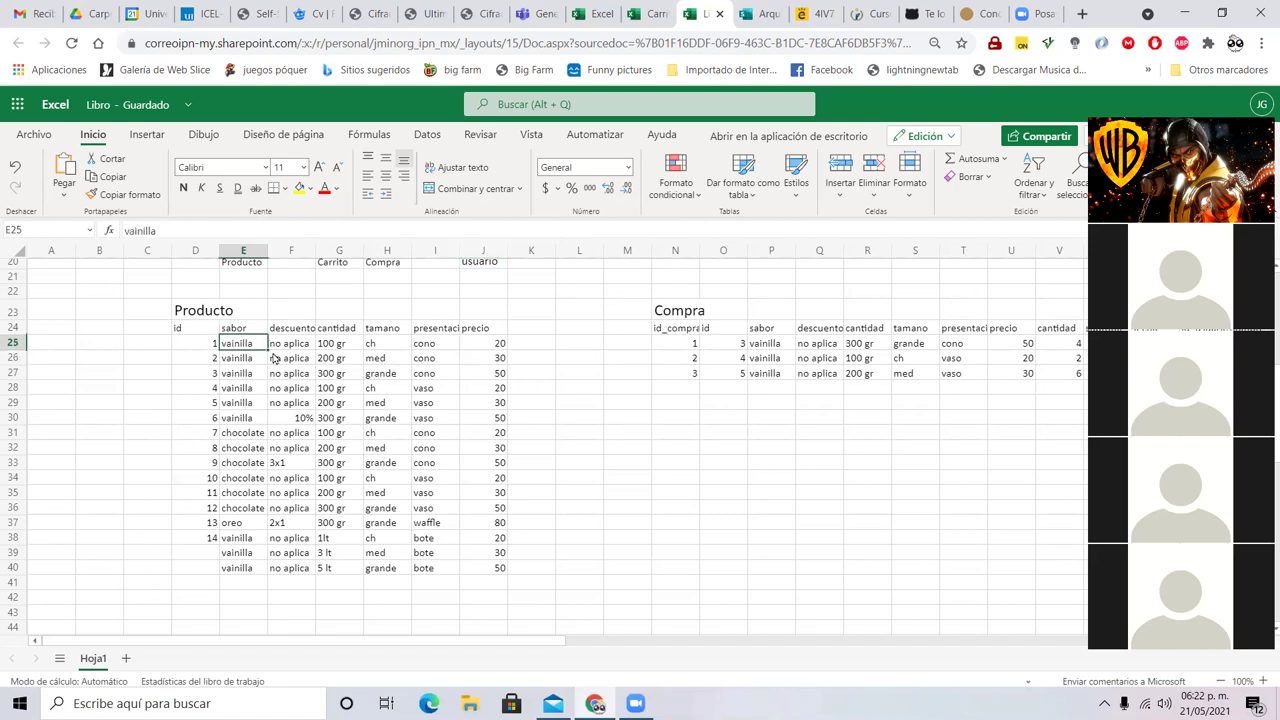
click(474, 343)
click(255, 435)
click(481, 432)
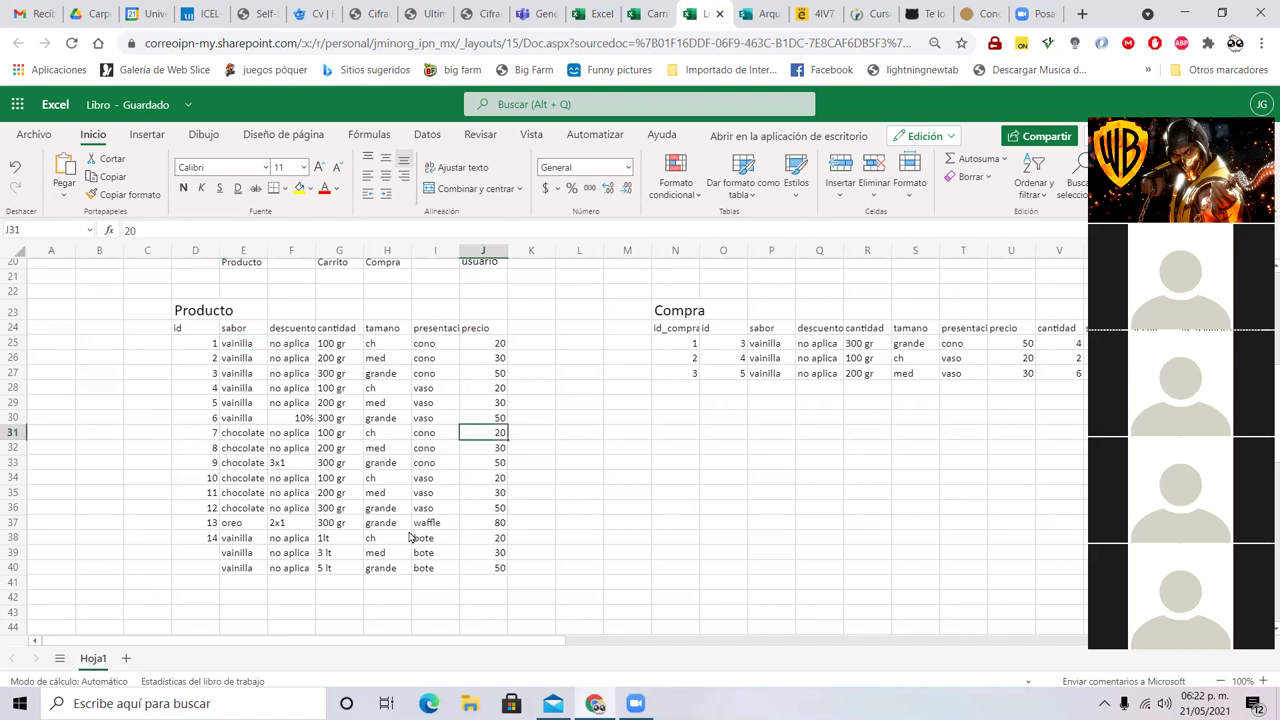
click(250, 525)
click(499, 523)
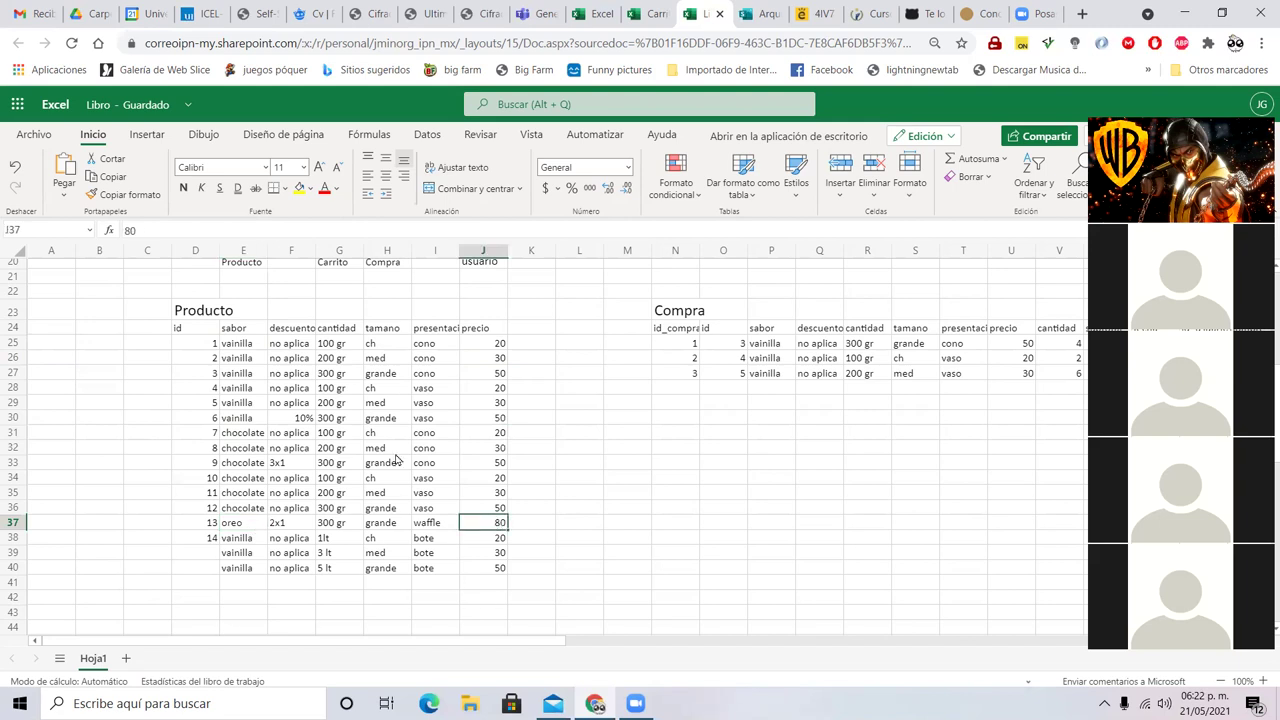
click(437, 346)
drag(437, 346, 337, 352)
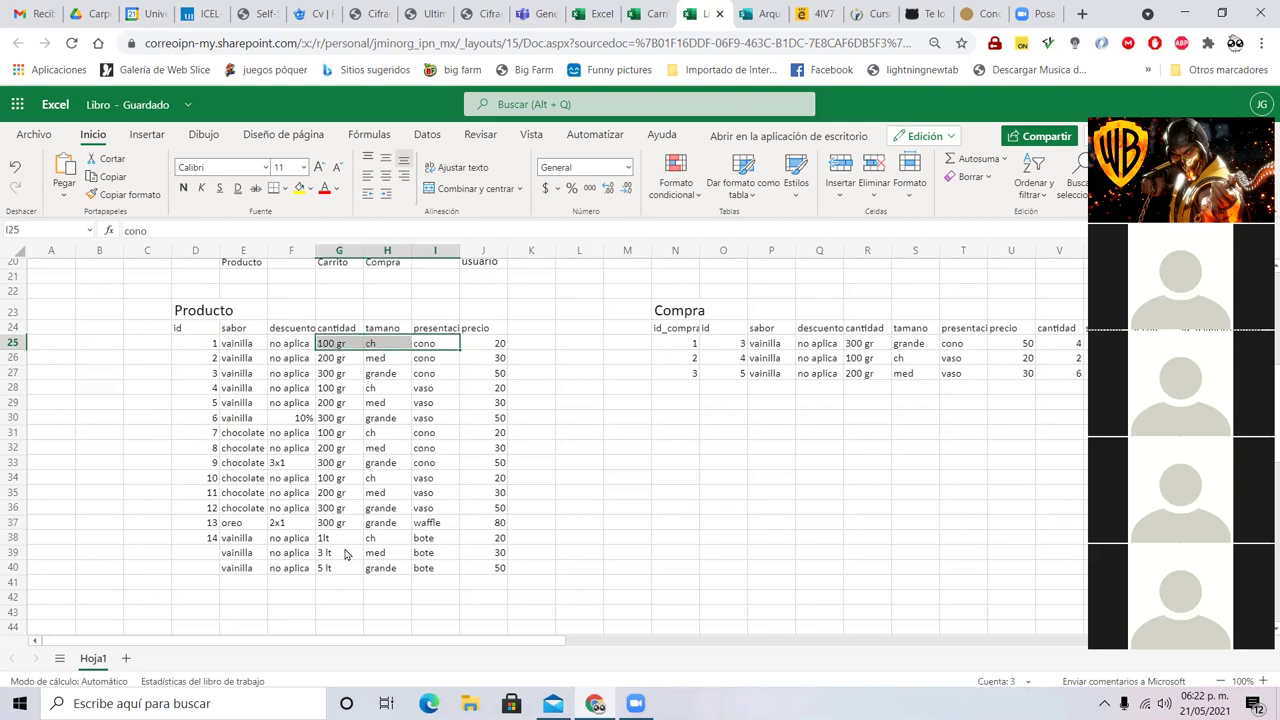
click(270, 358)
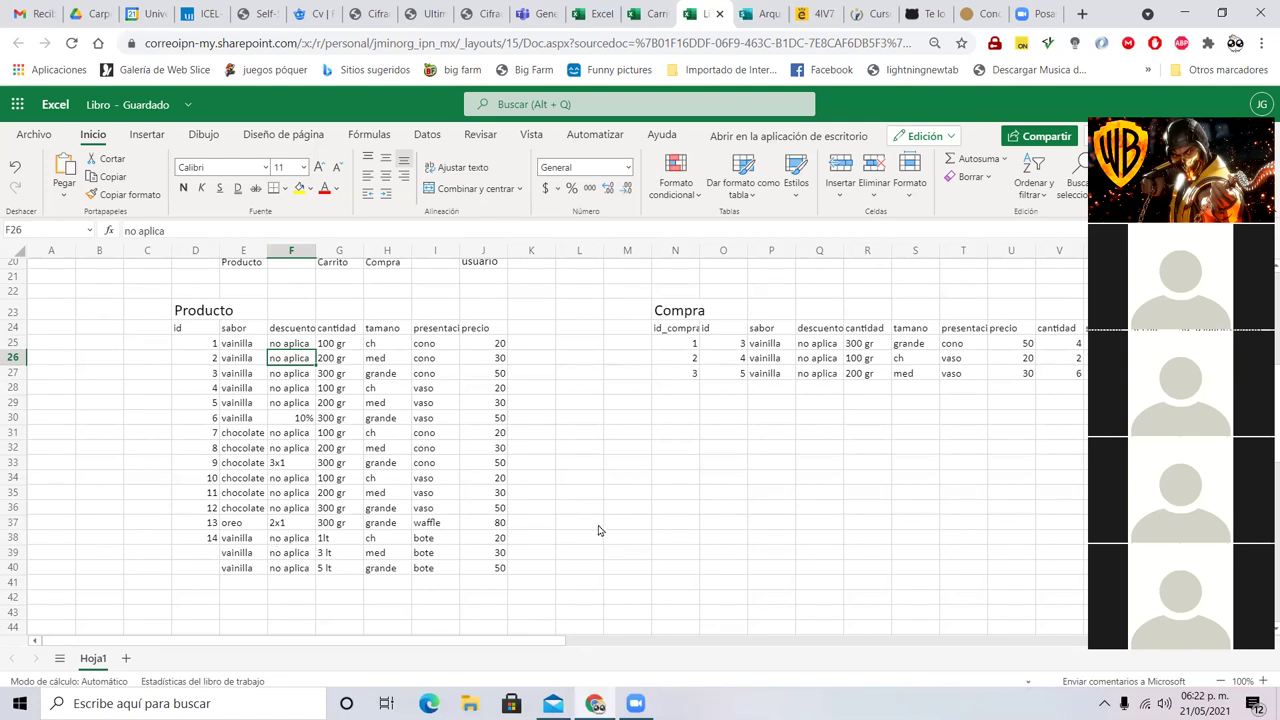
- Add the note "Si la cant < 10 -> mayoreo" in V21 above the Compra table's purchase cantidad column
drag(477, 648, 623, 646)
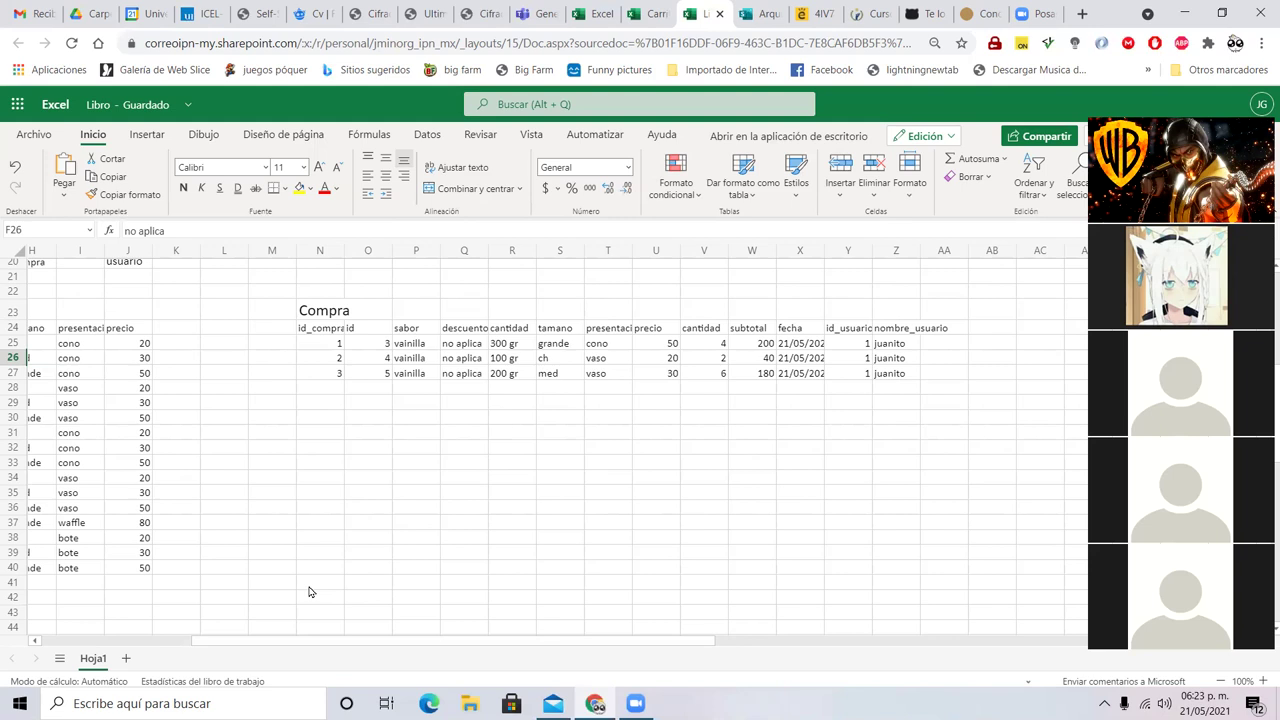
drag(717, 300, 725, 425)
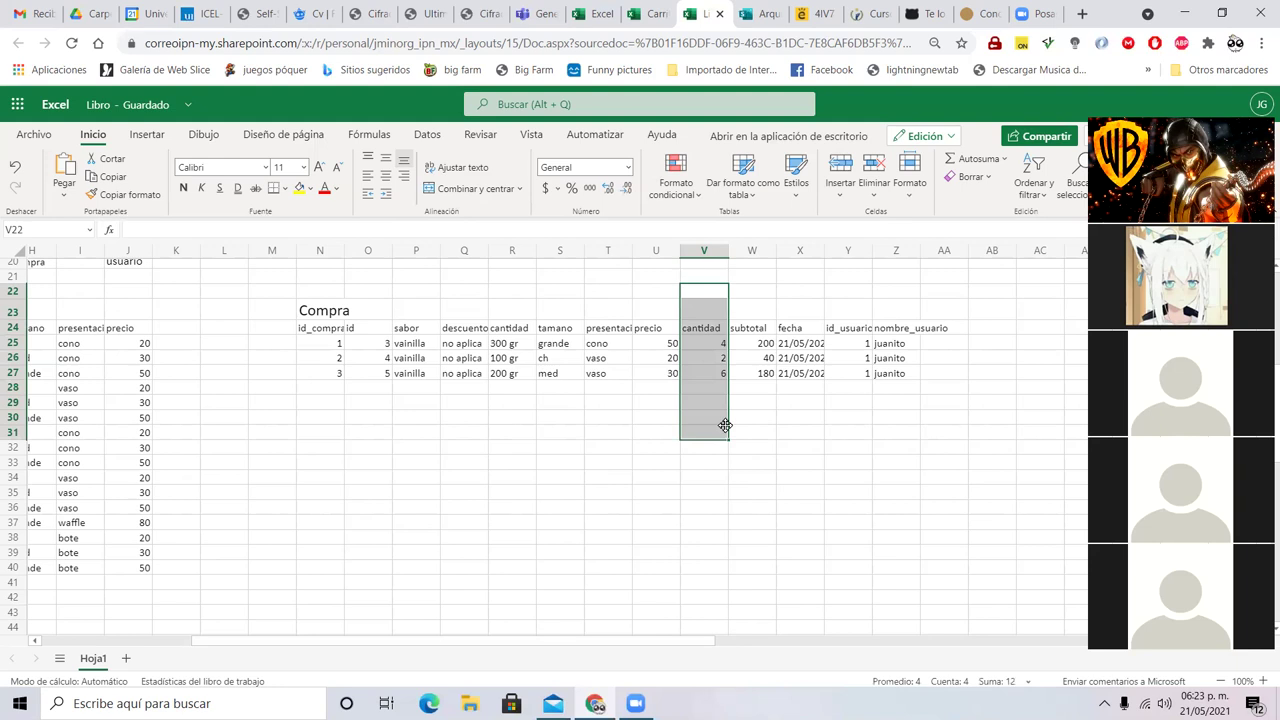
click(712, 279)
text(Si)
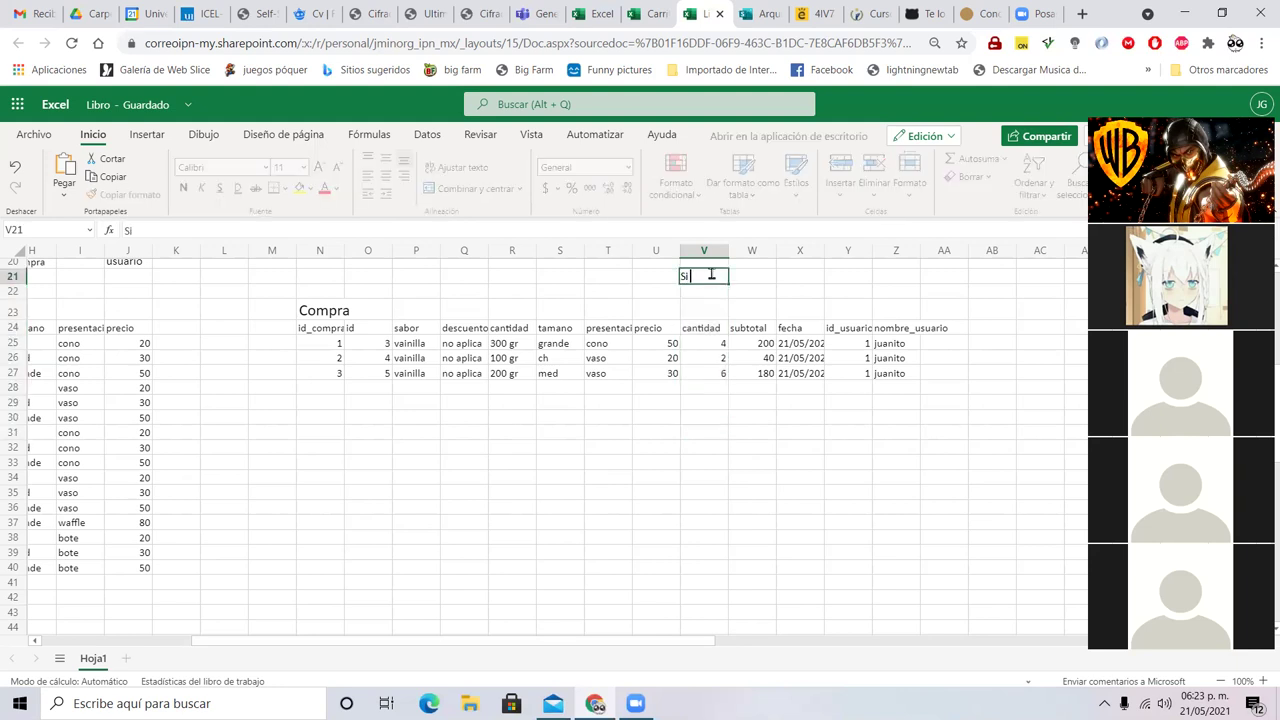
text( la cant < 10 -> maur)
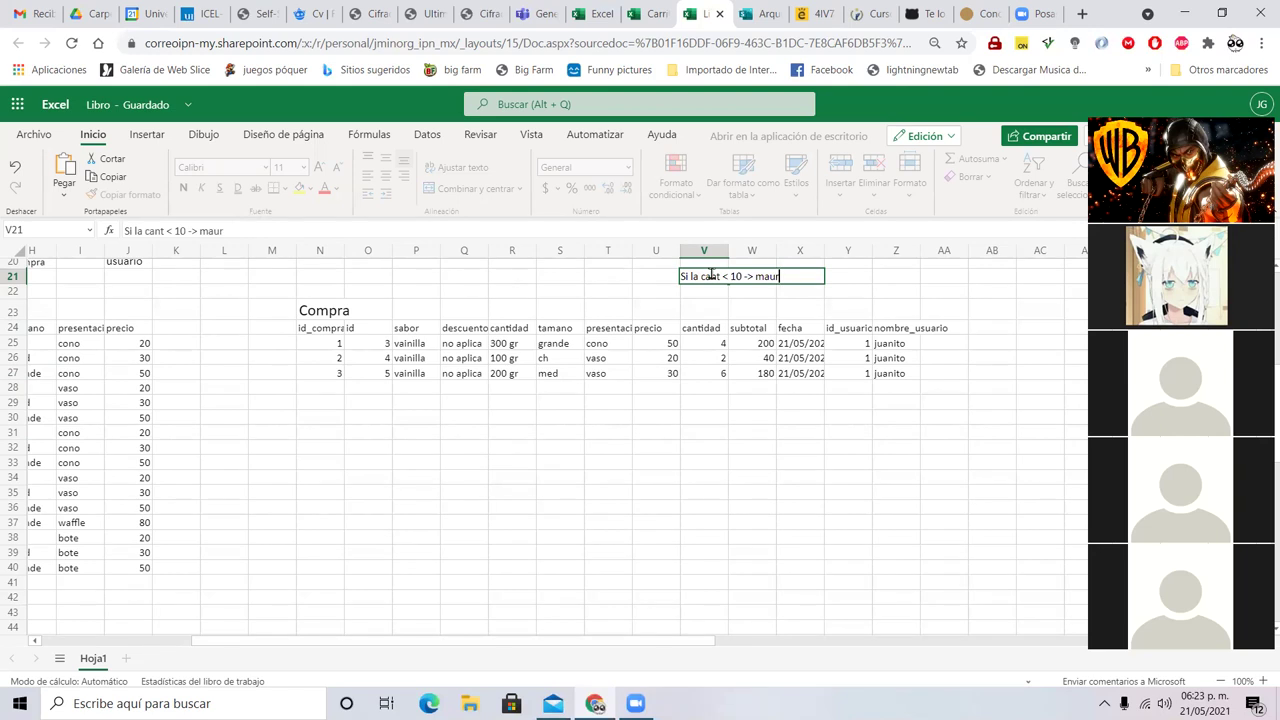
key(BackSpace)
text(yoreo)
key(Return)
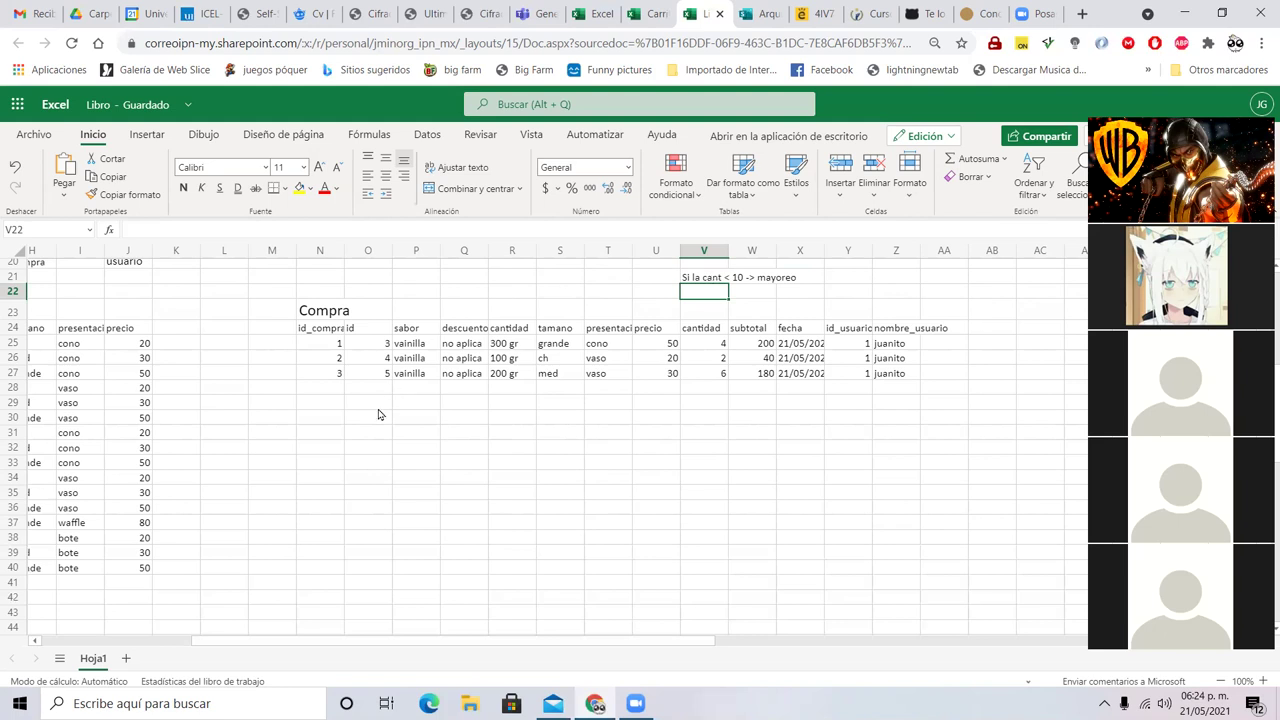
- Copy the product data of the three purchases in O25:U27 into O28:U30 of the Compra table
click(376, 345)
drag(376, 345, 665, 376)
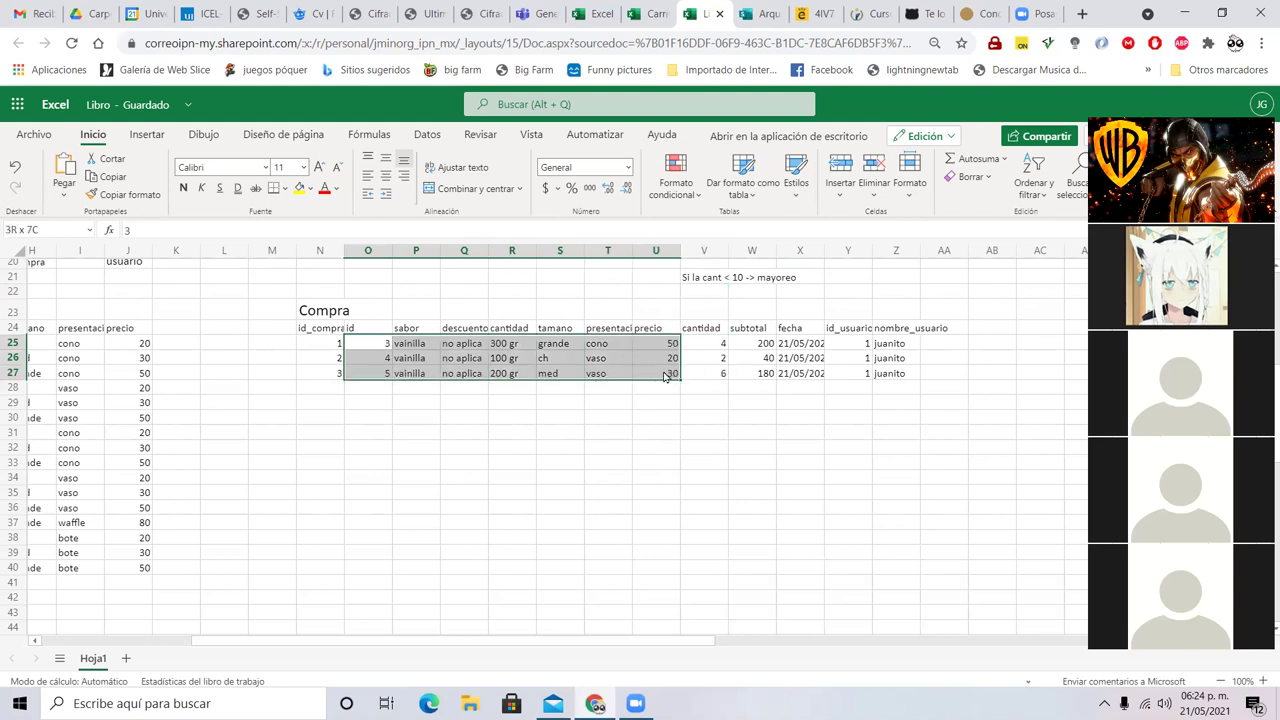
key(ctrl+c)
click(368, 390)
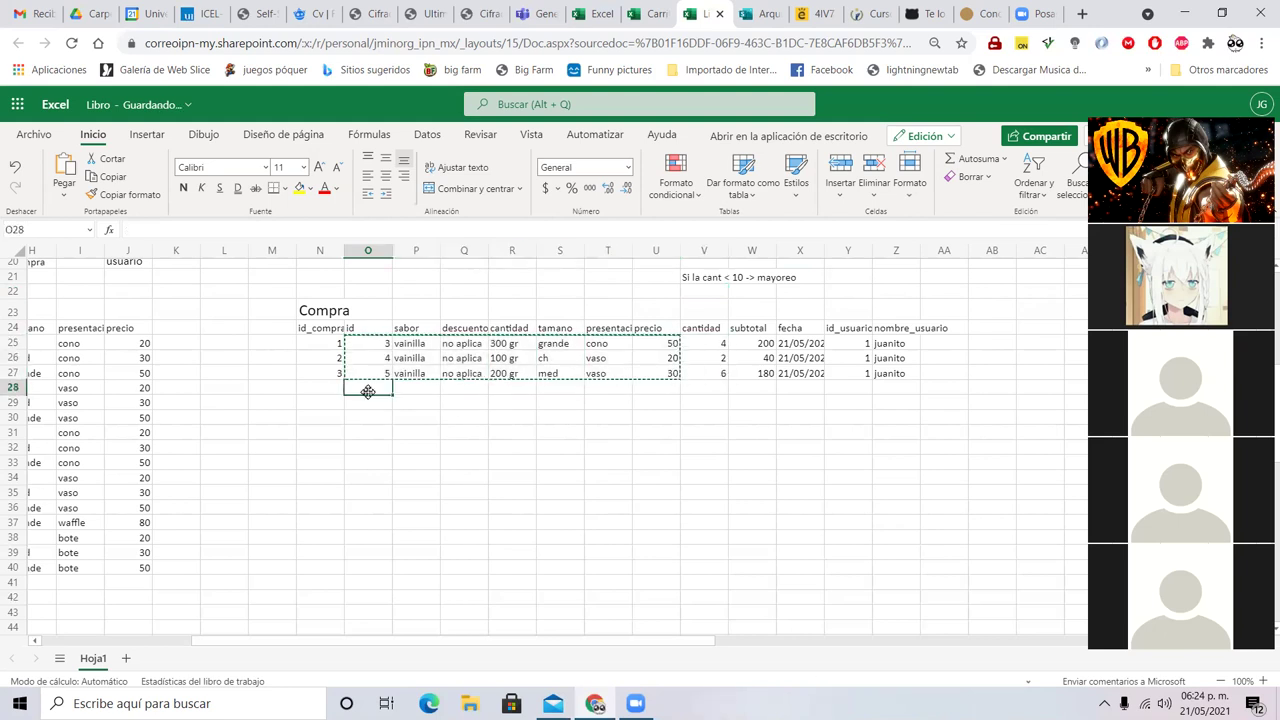
key(ctrl+v)
- Enter the purchase quantities 2, 1 and 7 in V28:V30 for the three copied rows
click(718, 392)
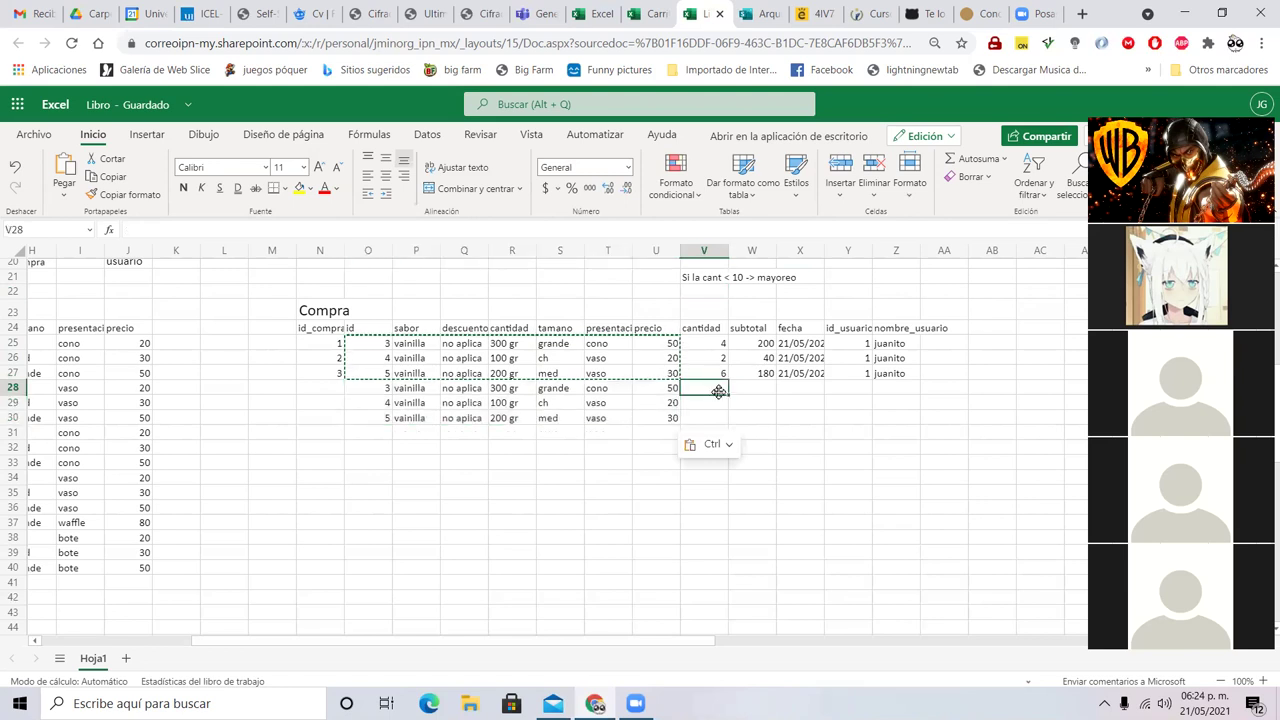
text(2)
key(Return)
key(Return)
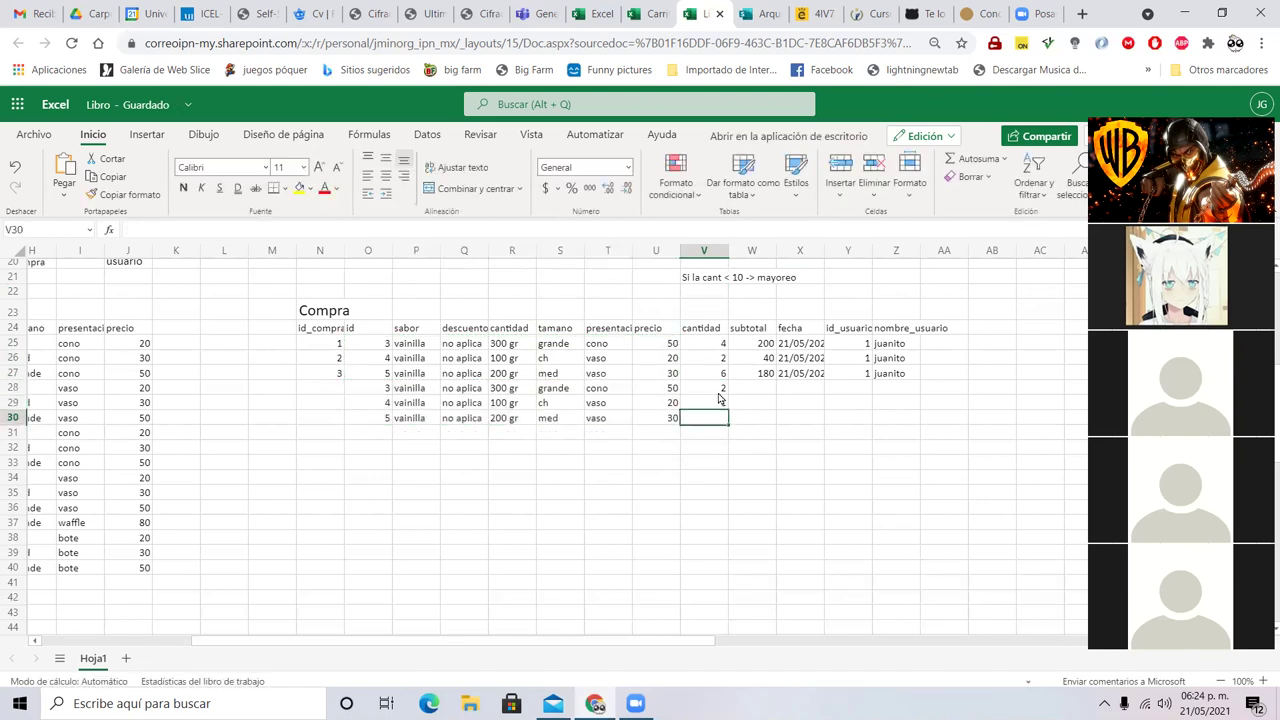
text(7)
click(718, 399)
text(1)
- Fill the subtotal formula and fecha from W27:X27 down through row 30 of the Compra table
click(718, 392)
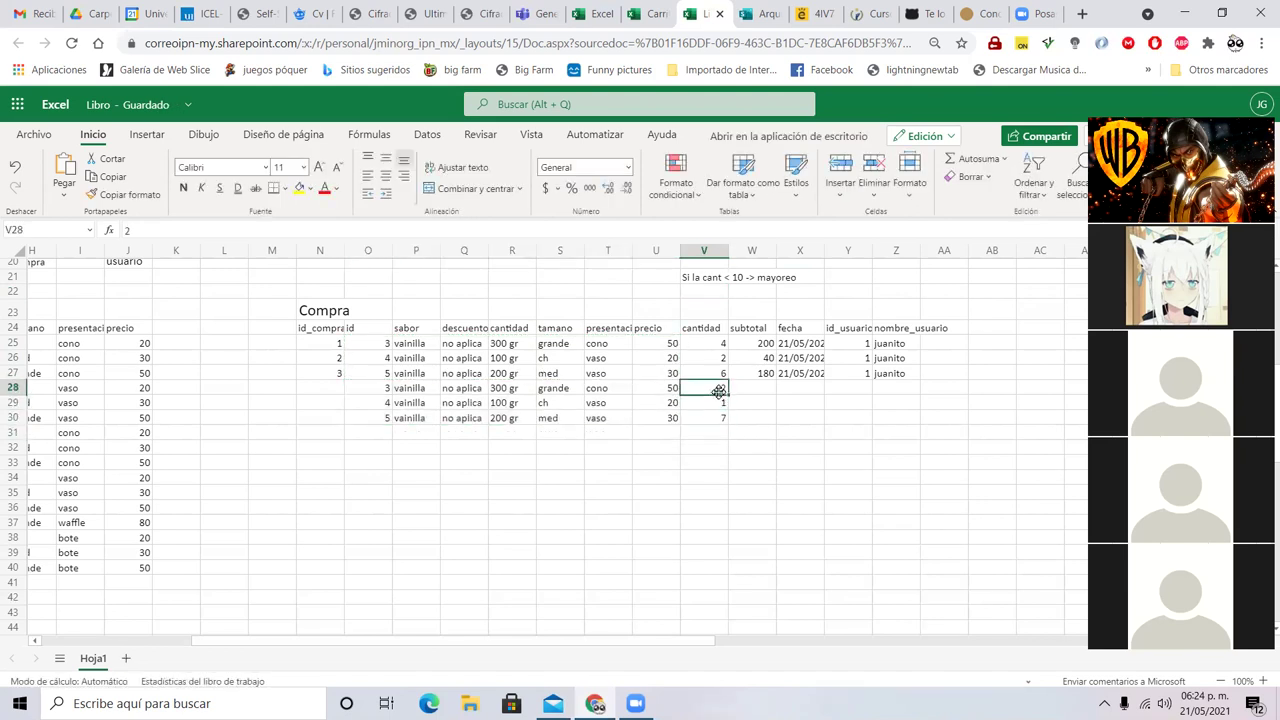
key(Right)
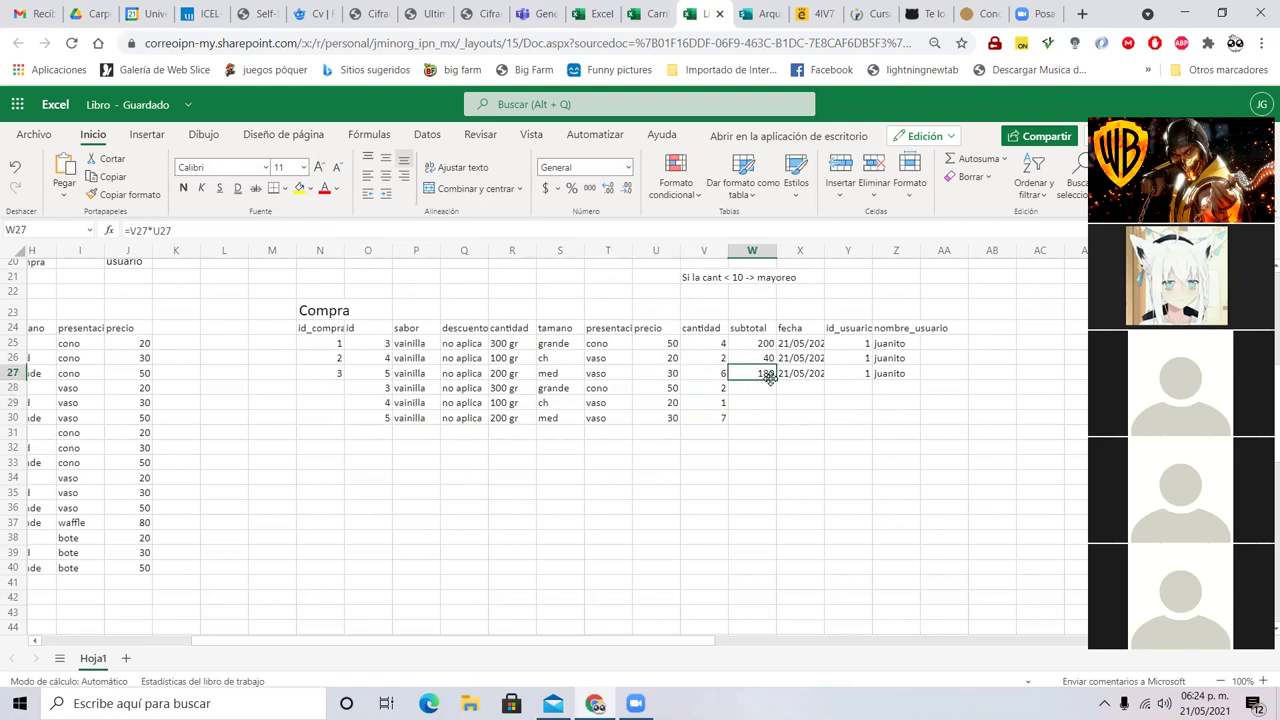
key(Right)
shift+click(773, 415)
click(759, 374)
drag(759, 374, 817, 420)
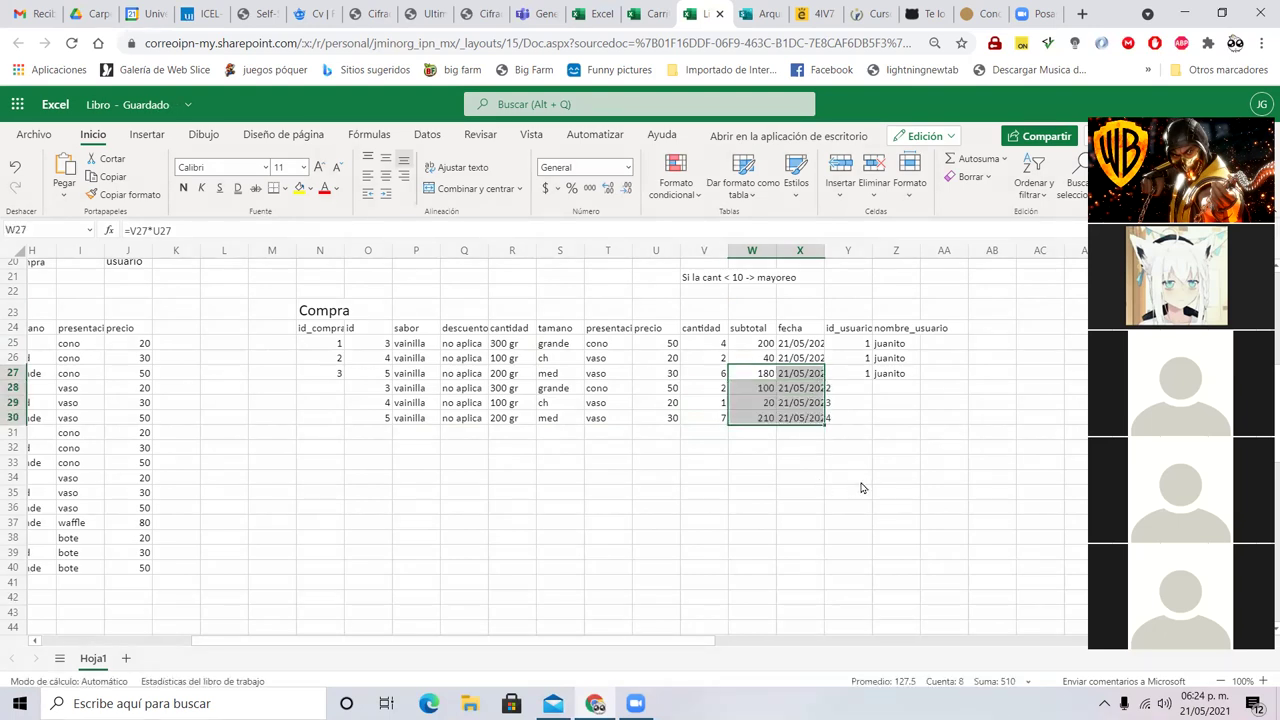
- Enter id_usuario 2 in Y28:Y30 for the three added purchases
click(858, 462)
click(851, 373)
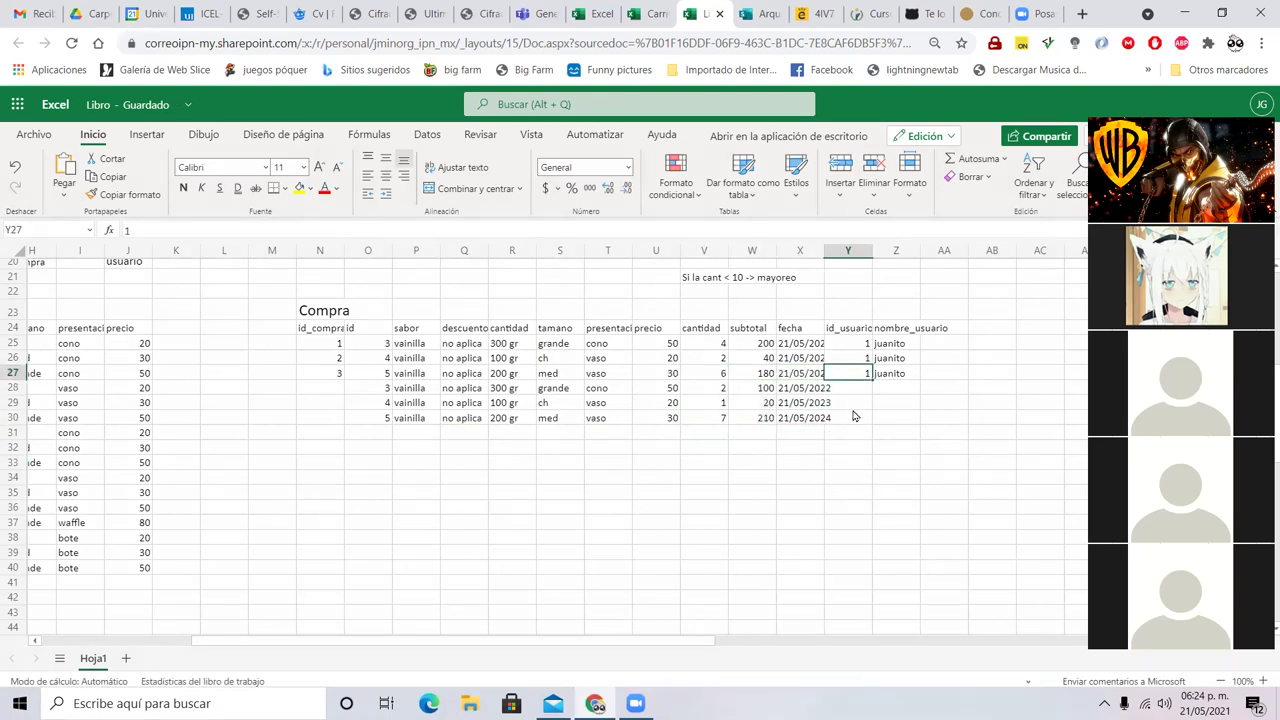
key(Return)
text(2)
key(Return)
text(2)
key(Return)
text(2)
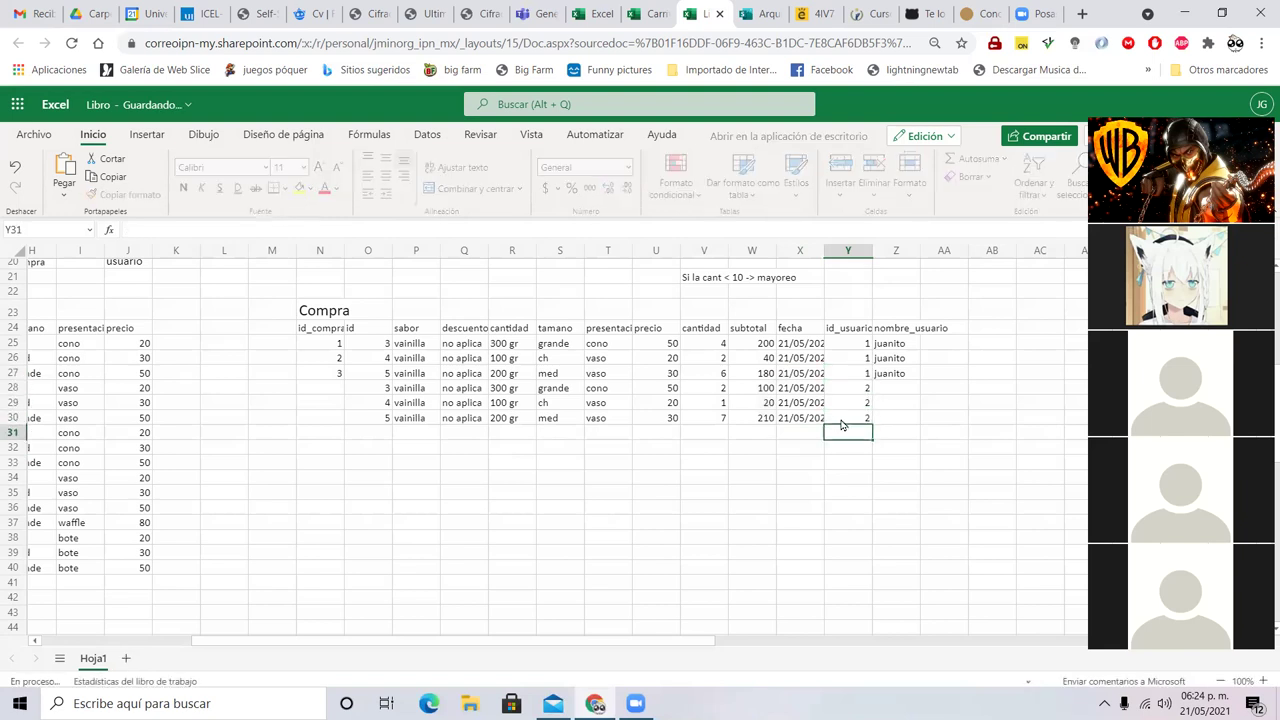
key(Return)
- Enter the second user's name under nombre_usuario in Z28:Z30
key(Up)
key(Up)
key(Right)
text(juanita)
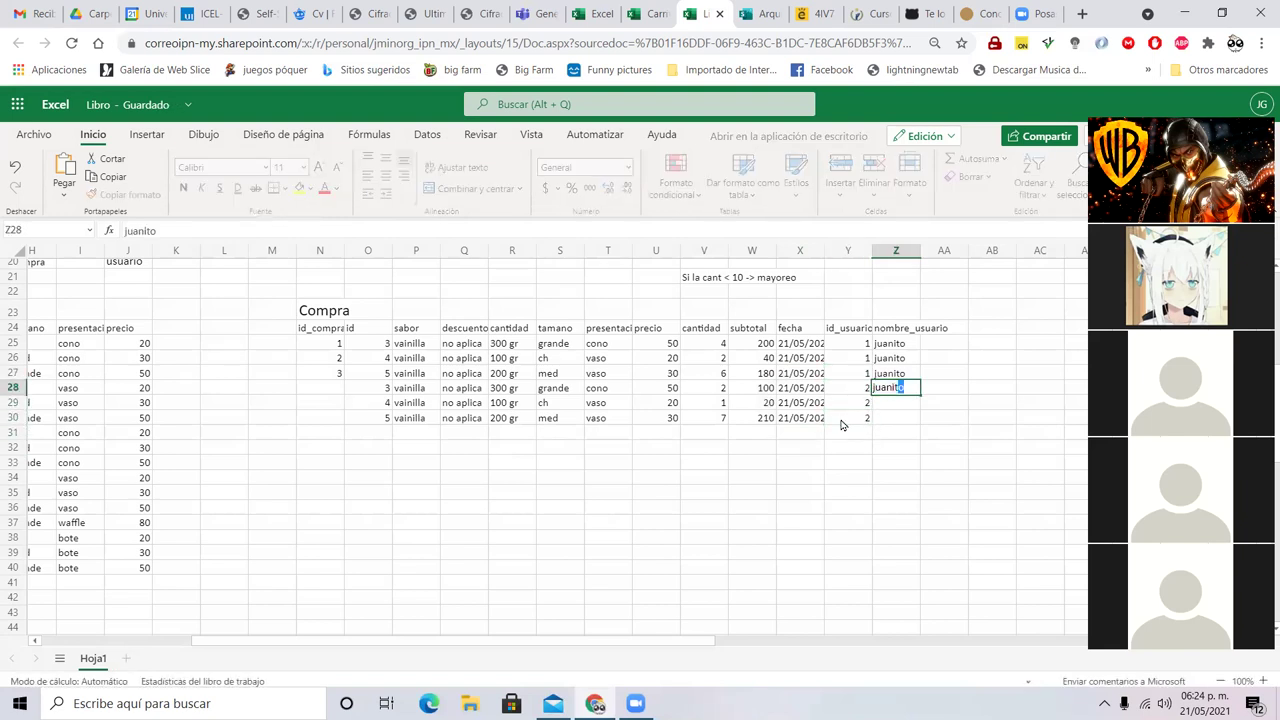
key(Return)
text(juanita)
key(Return)
text(juanita)
key(Return)
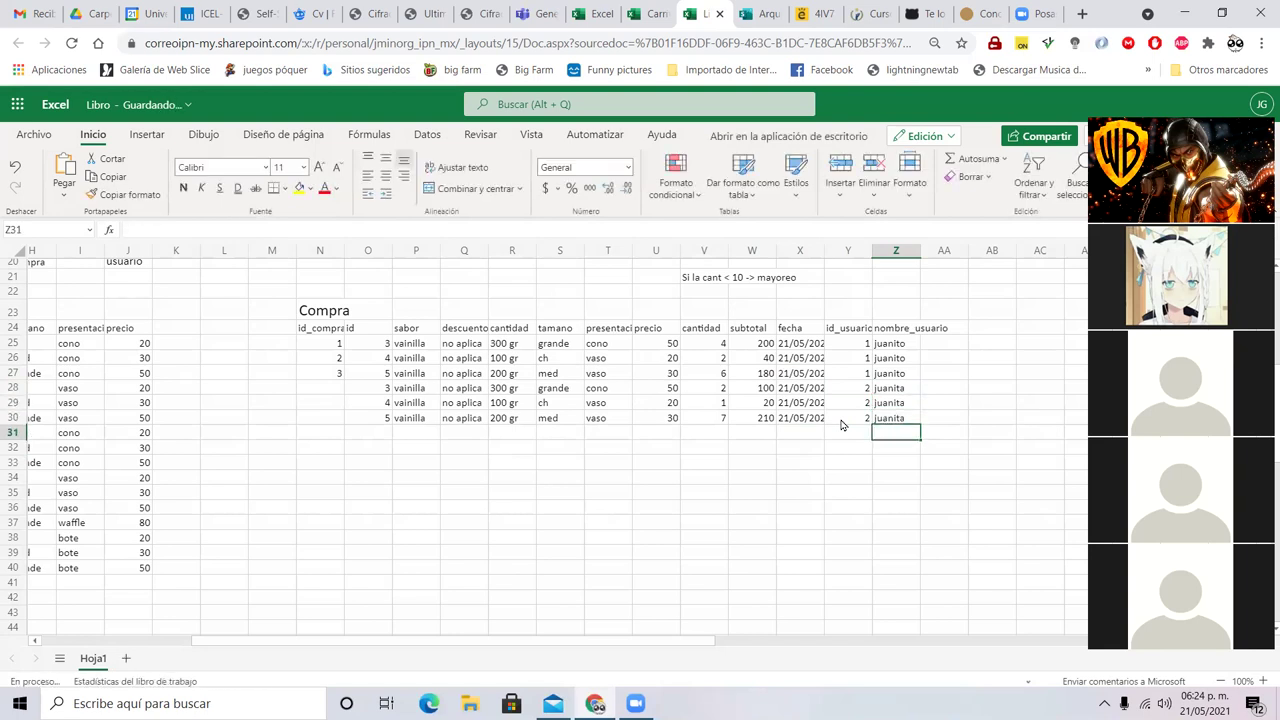
- Continue the id_compra numbering with 4, 5 and 6 in N28:N30, and select the first user's purchase rows
drag(331, 345, 338, 425)
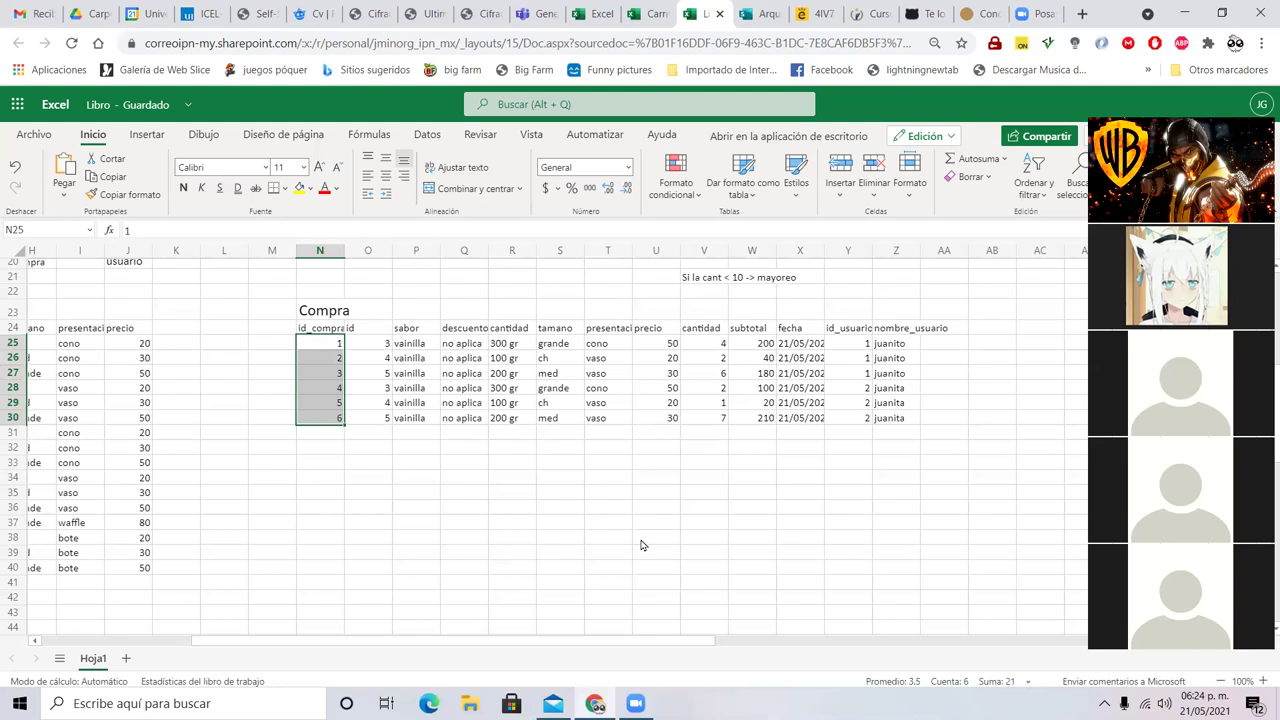
drag(327, 347, 760, 368)
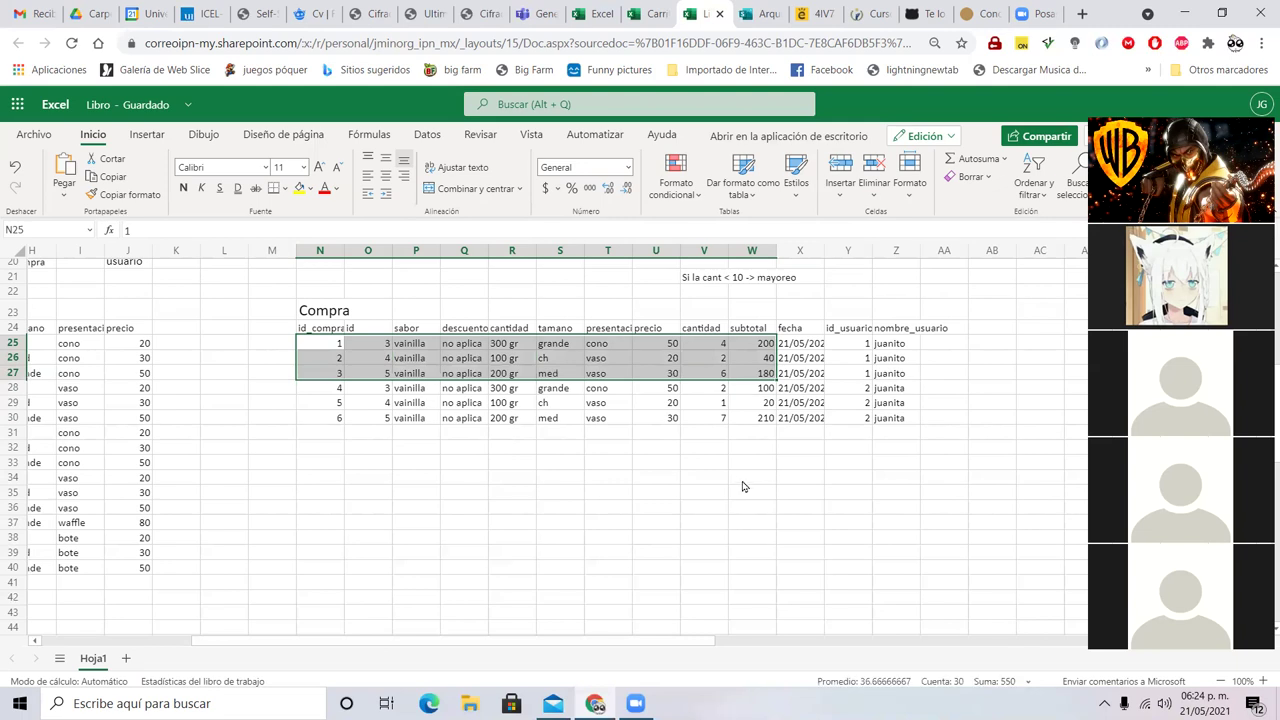
key(shift+Right)
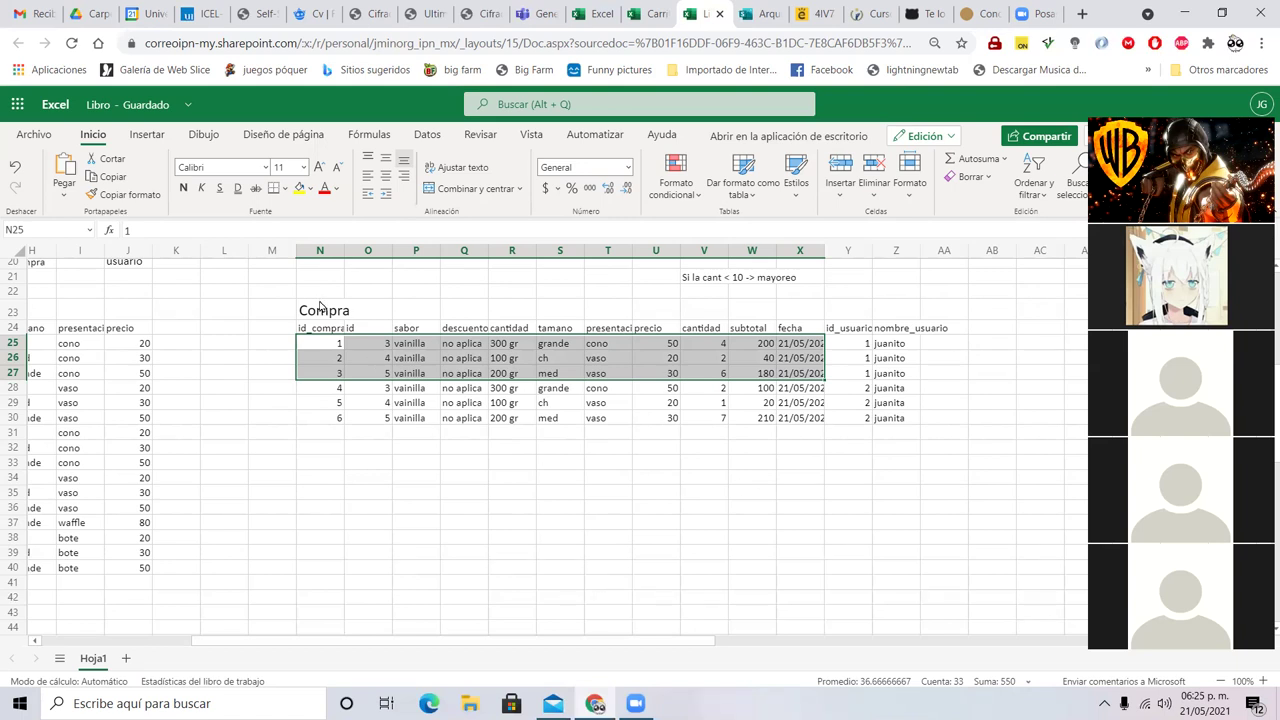
- Rename the Compra table heading in N23 as DCompra
click(320, 310)
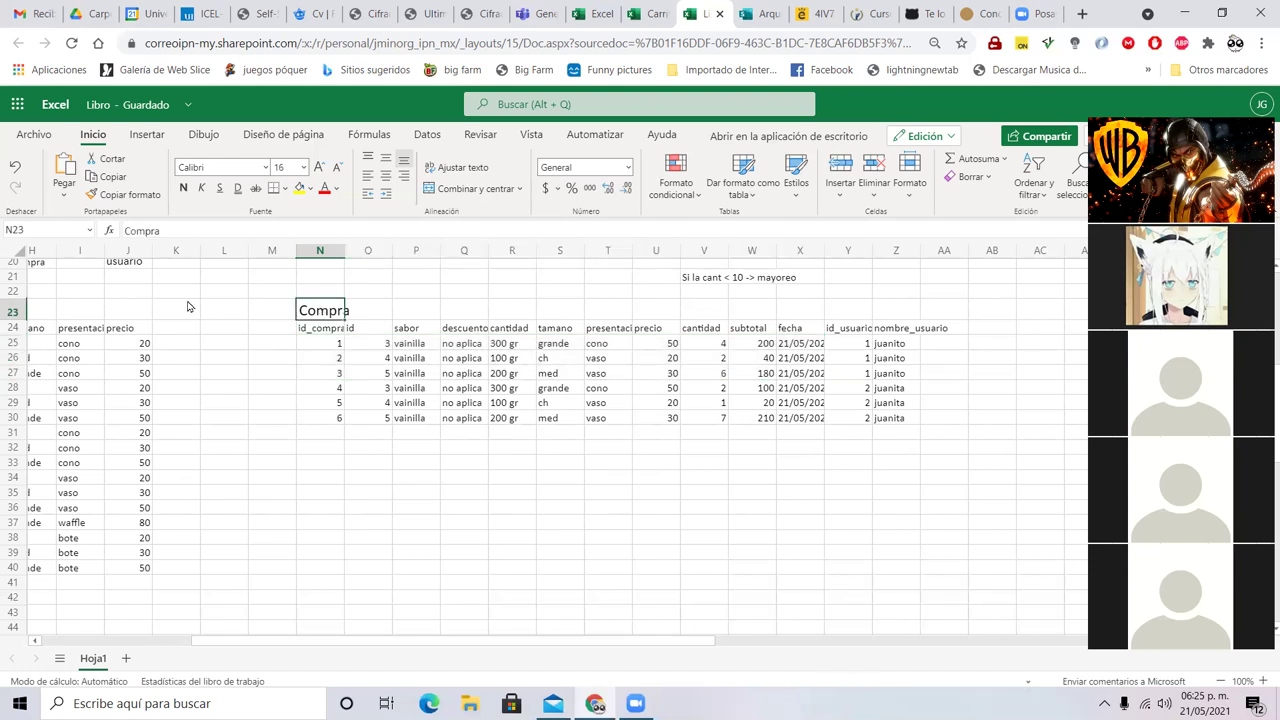
click(127, 232)
text(D)
key(Return)
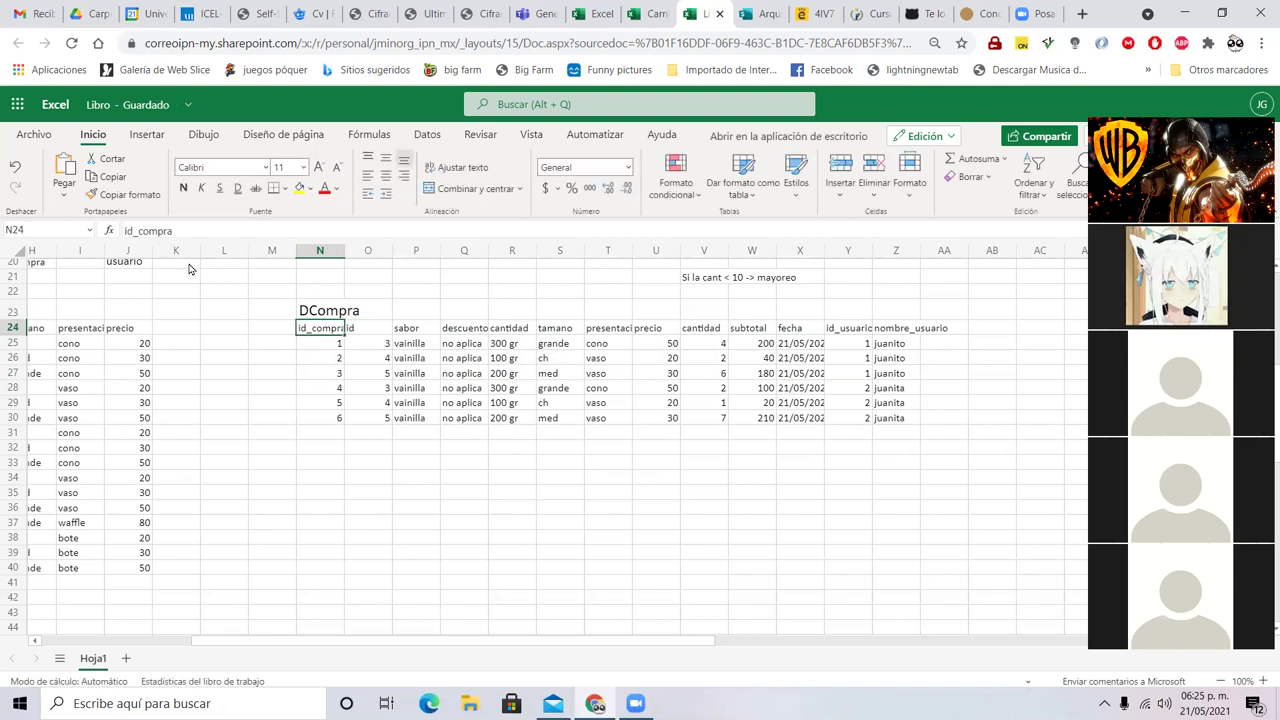
- Add an id_compra column header in M24 and rename the header in N24 as id_dcompra
key(Left)
text(id_compra)
key(Tab)
text(id_compra)
key(Left)
key(Left)
key(Left)
text(d)
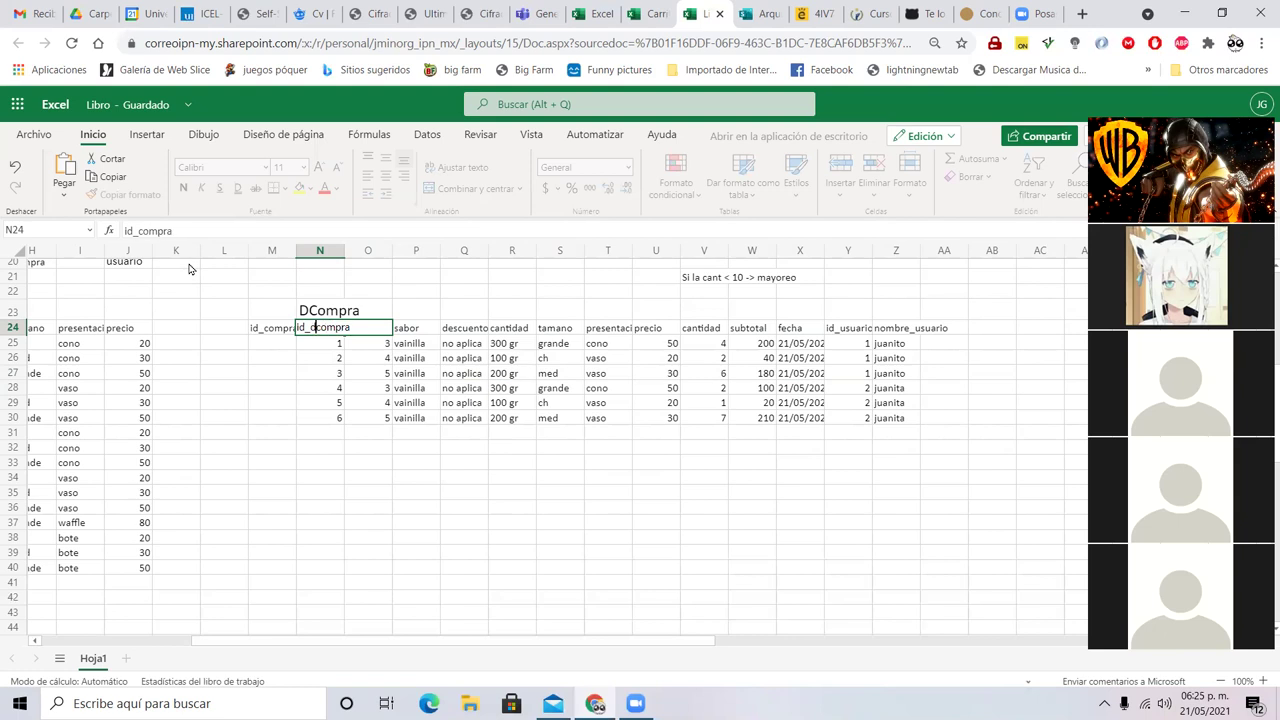
key(Return)
- Merge M25:M27 and M28:M30 under id_compra, entering 1 in the first block and 2 in the second
drag(272, 342, 274, 372)
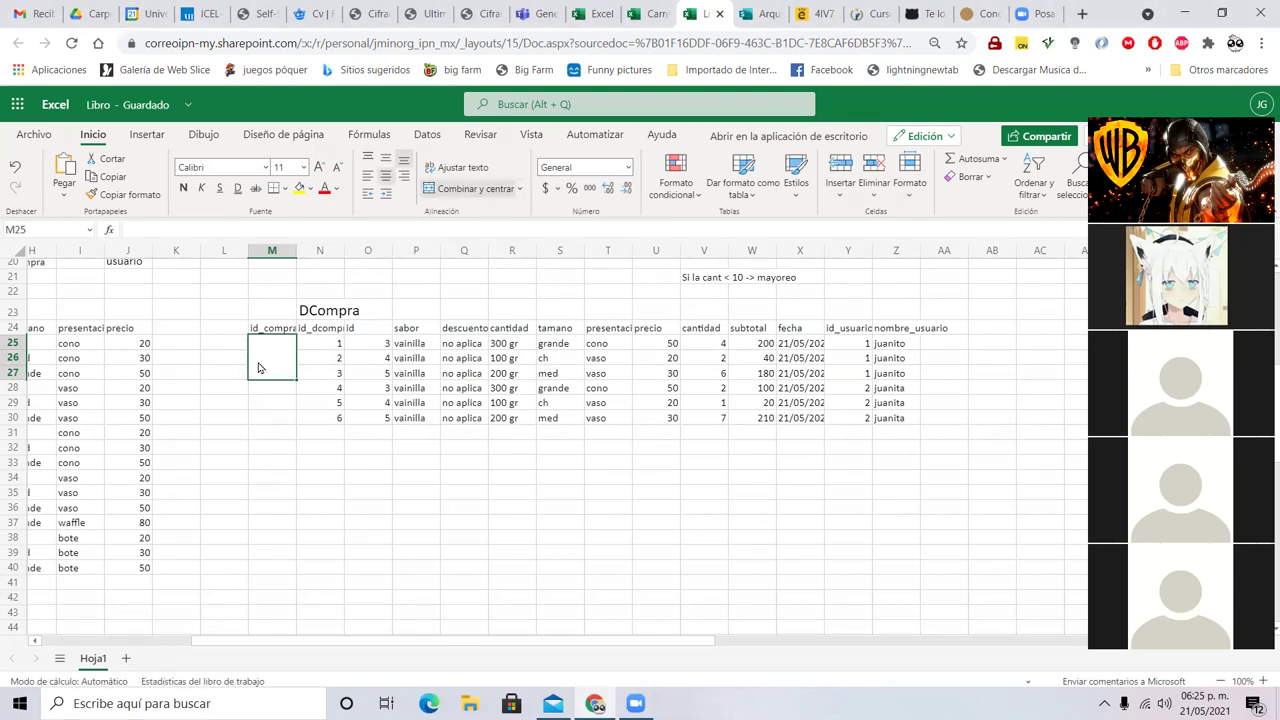
text(1)
key(Return)
shift+click(270, 416)
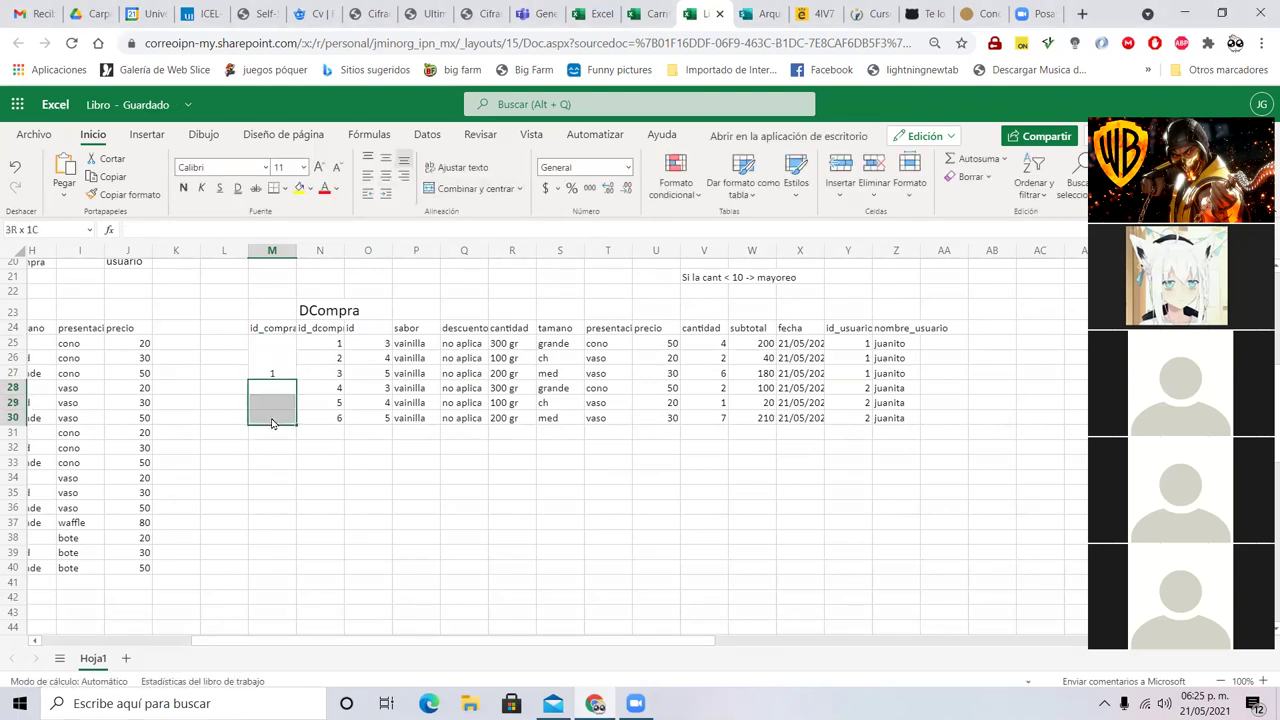
text(2)
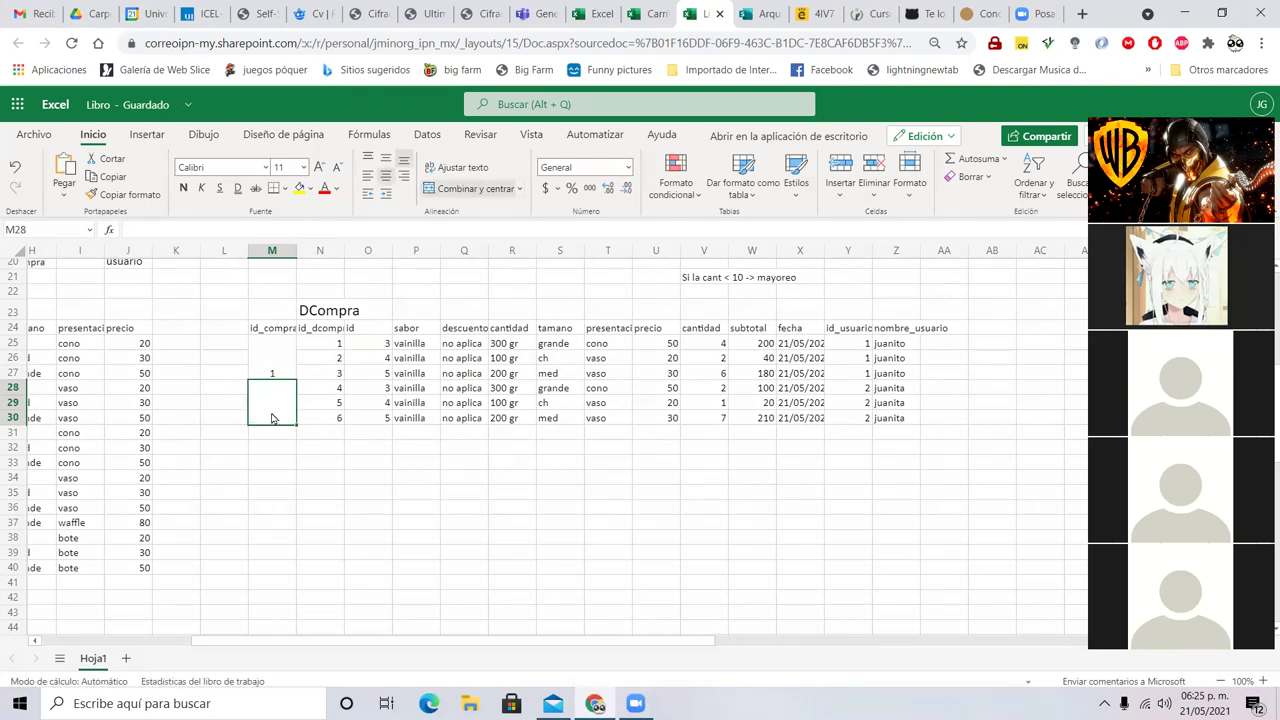
click(333, 491)
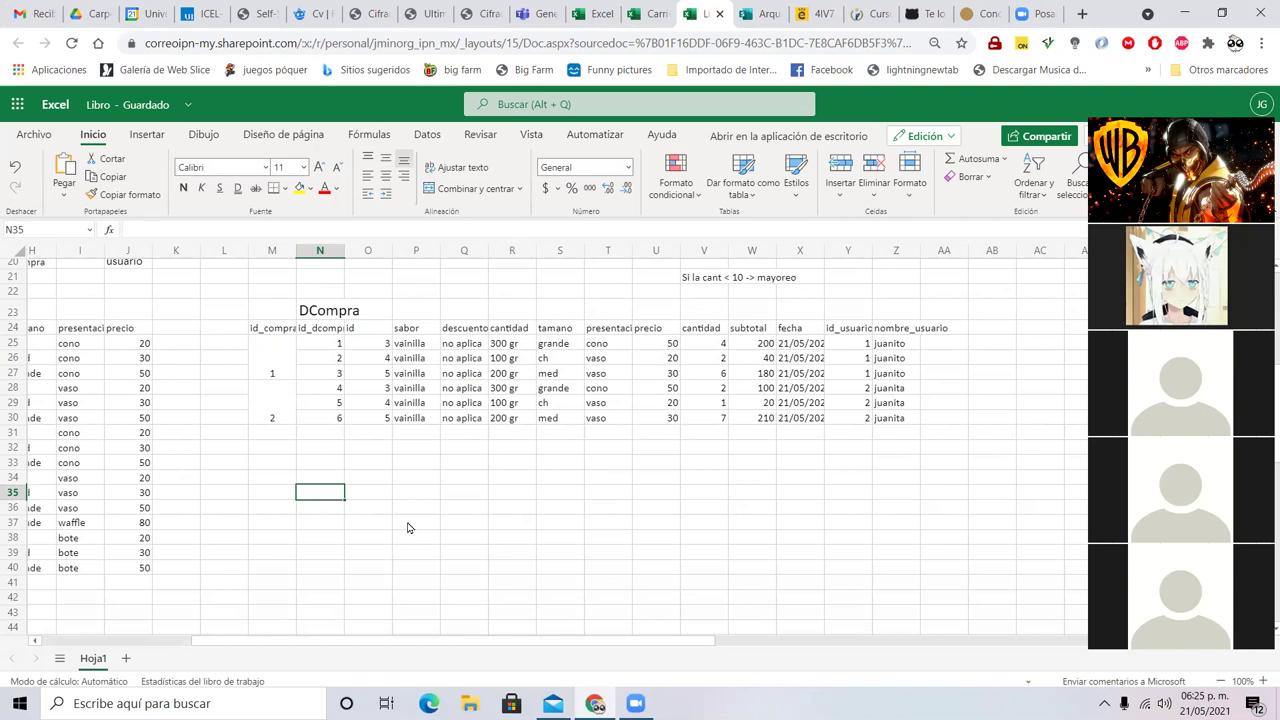
- Try clearing the second purchase detail line in N26:W26, and undo the deletion
mouse_move(316, 343)
mouse_down()
mouse_move(345, 372)
mouse_move(805, 372)
mouse_up()
drag(326, 388, 814, 420)
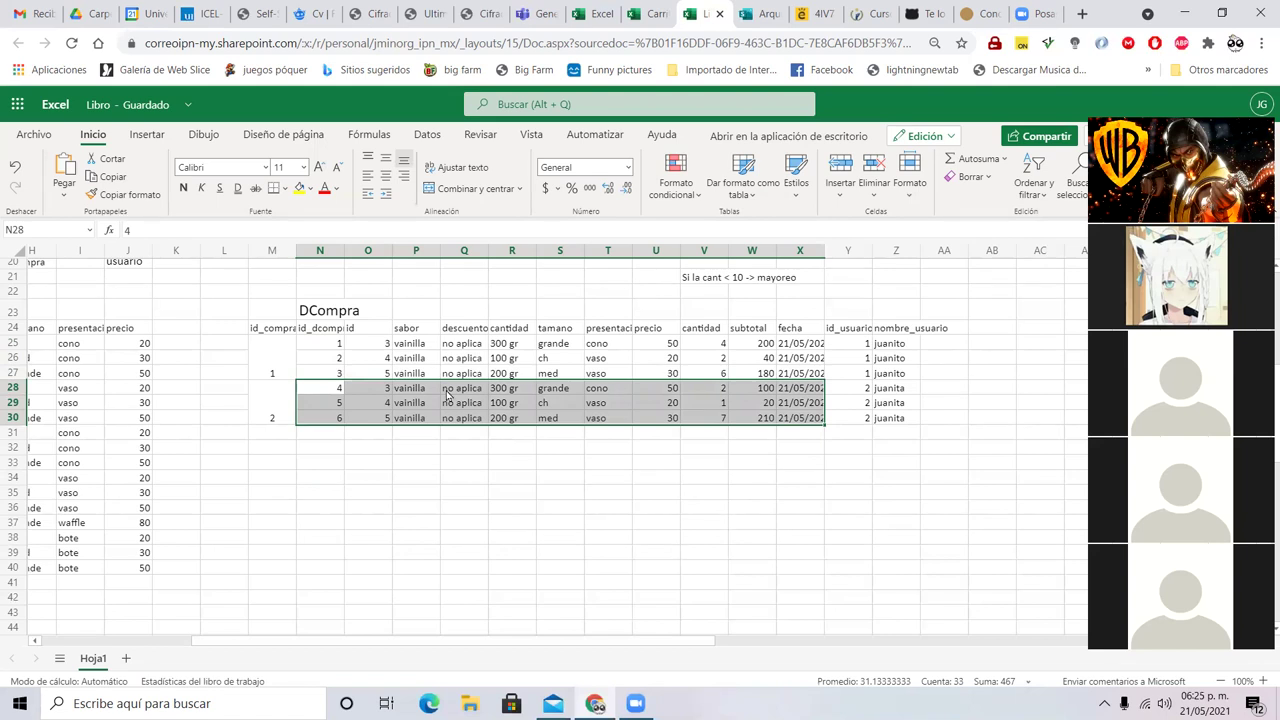
click(300, 357)
drag(298, 355, 743, 360)
key(Delete)
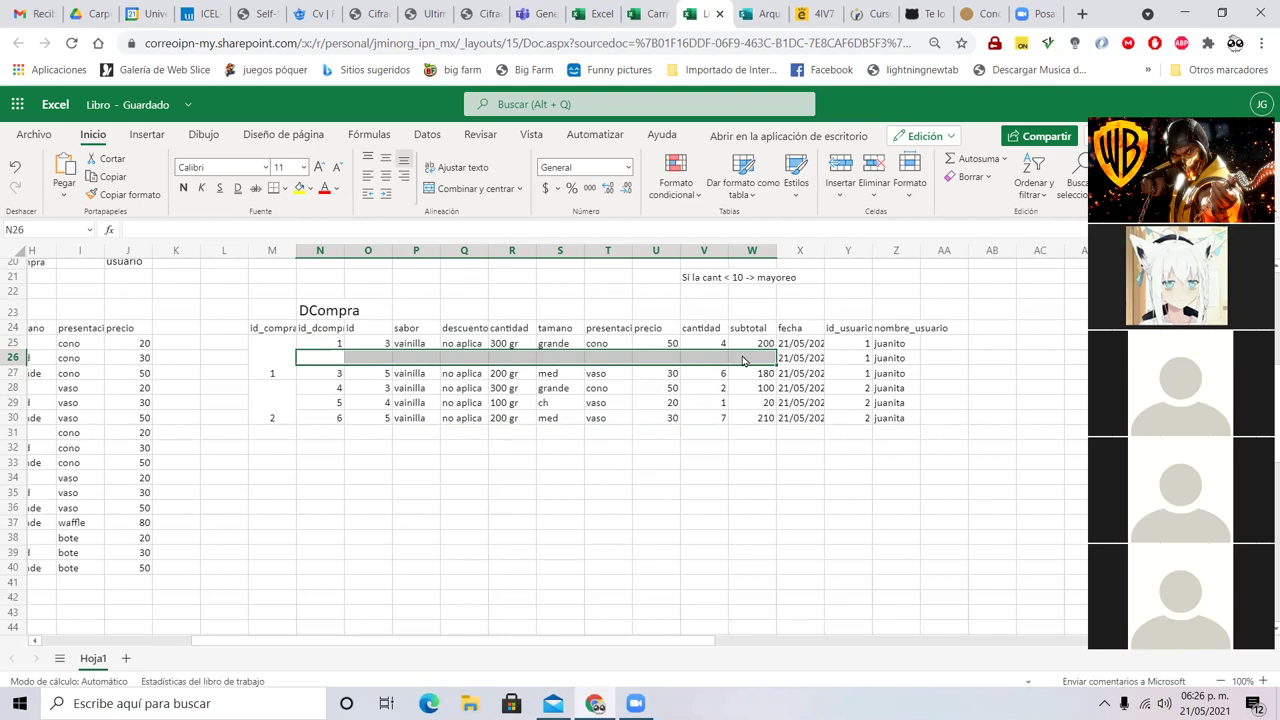
key(ctrl+z)
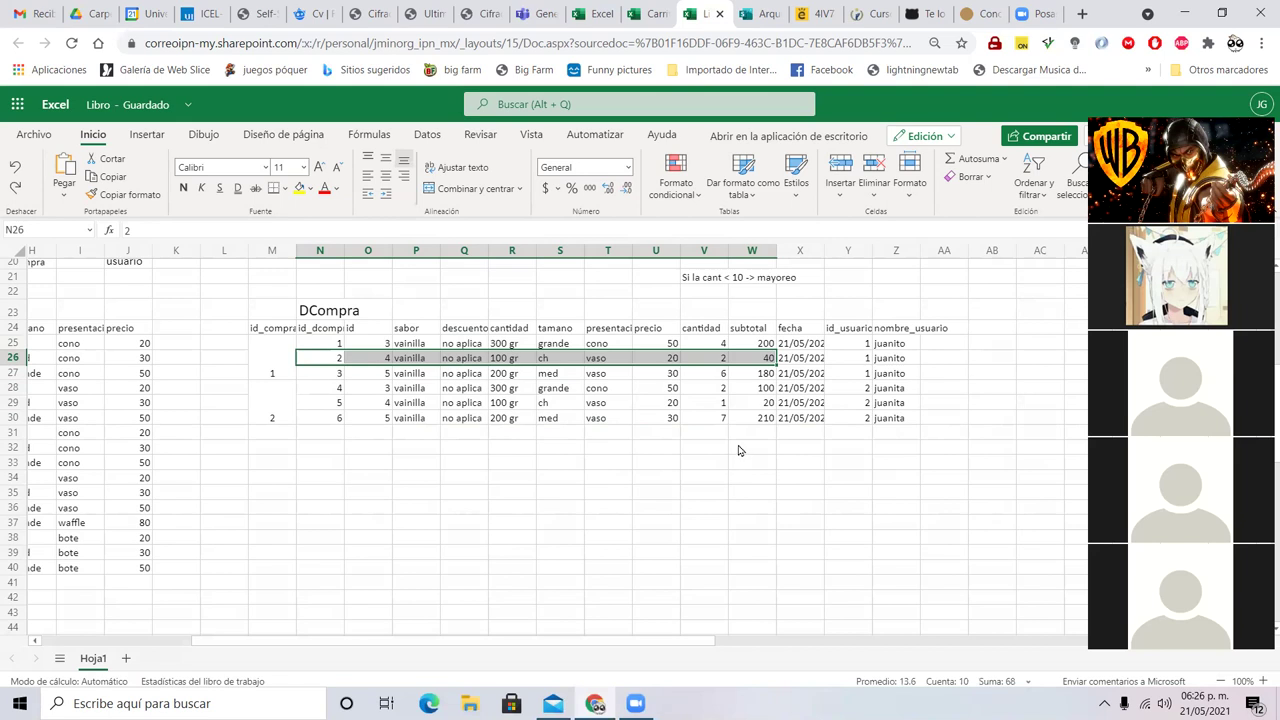
- Enter the label total in W32, below the subtotal column
click(738, 450)
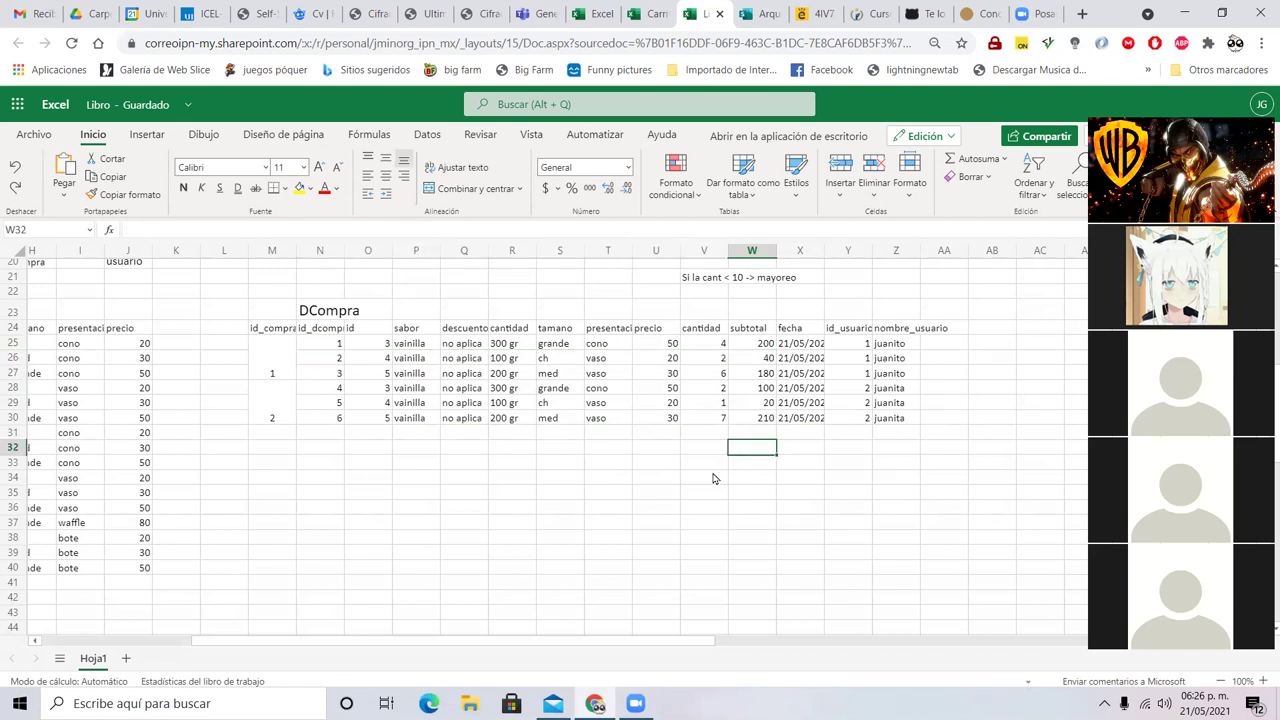
text(tot<a)
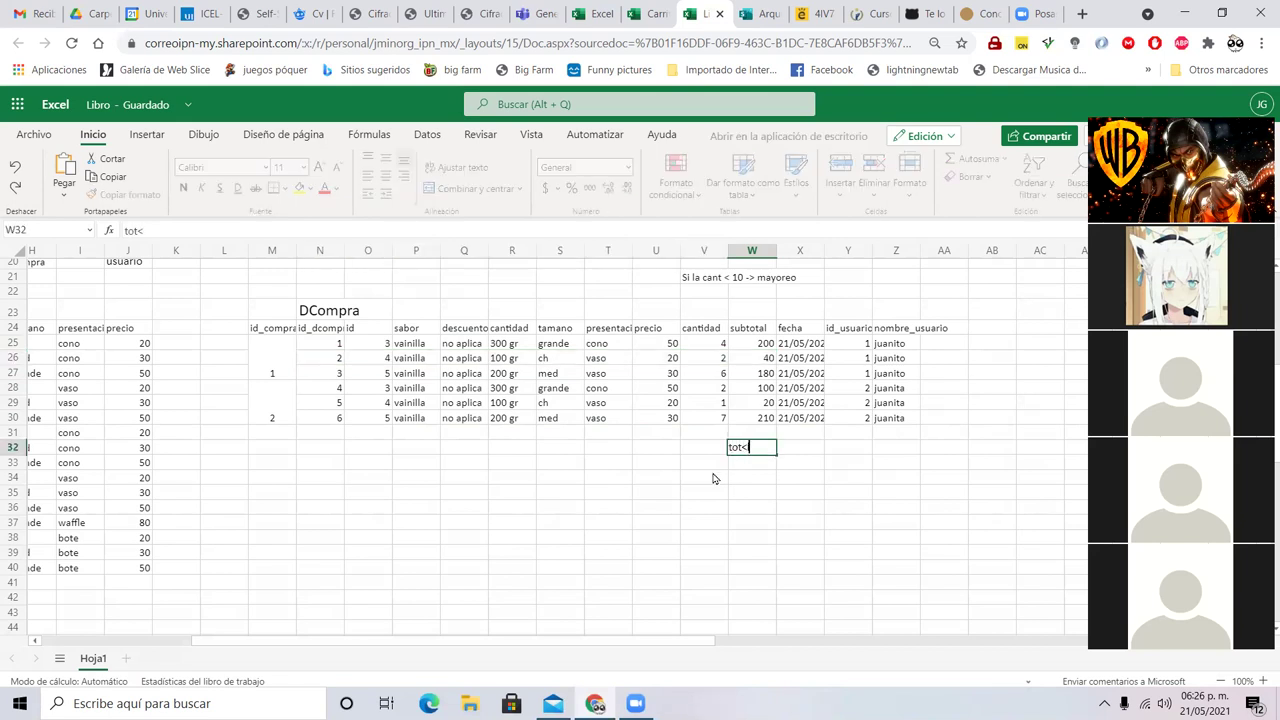
key(BackSpace)
key(BackSpace)
text(talal)
key(Tab)
- Sum the first purchase's subtotals W25:W27 in X32 with SUMA
text(=SUMA()
key(Up)
key(Up)
key(Up)
key(Up)
key(Up)
key(Up)
key(Left)
key(Up)
key(shift+Down)
key(shift+Down)
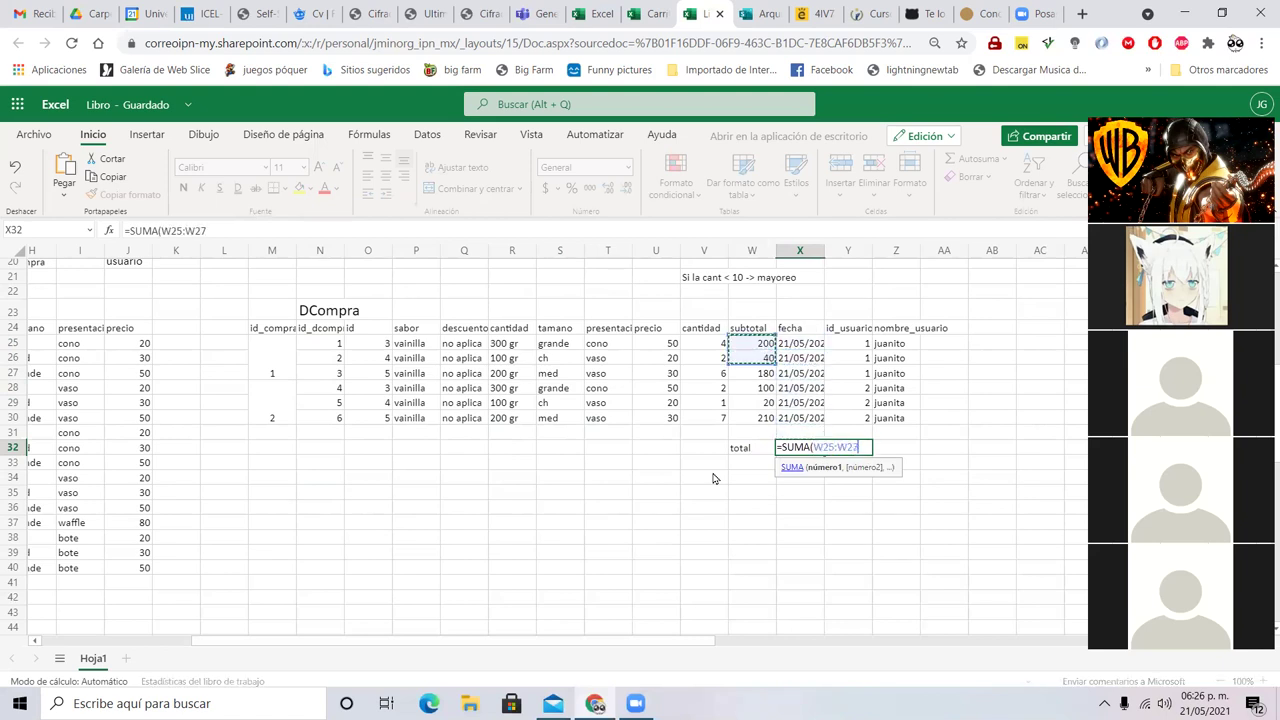
text())
key(Return)
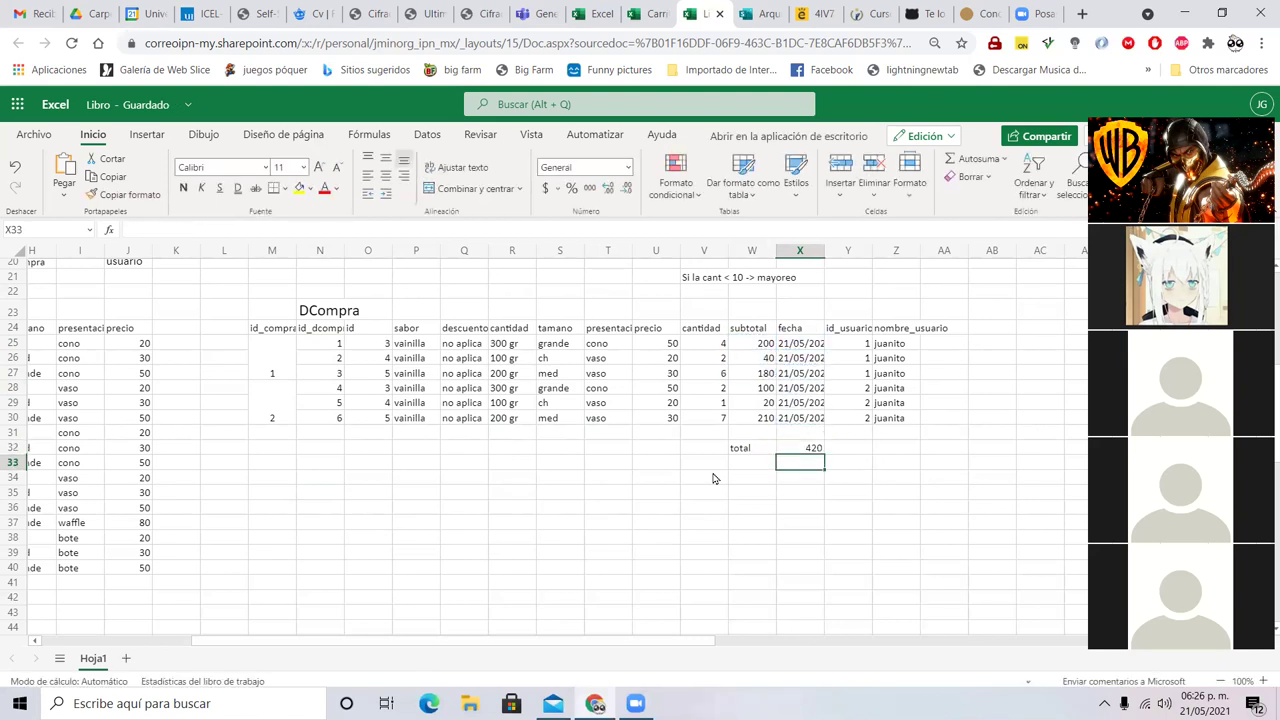
- Clear the second purchase detail line from N26:W26
drag(333, 360, 741, 362)
key(Delete)
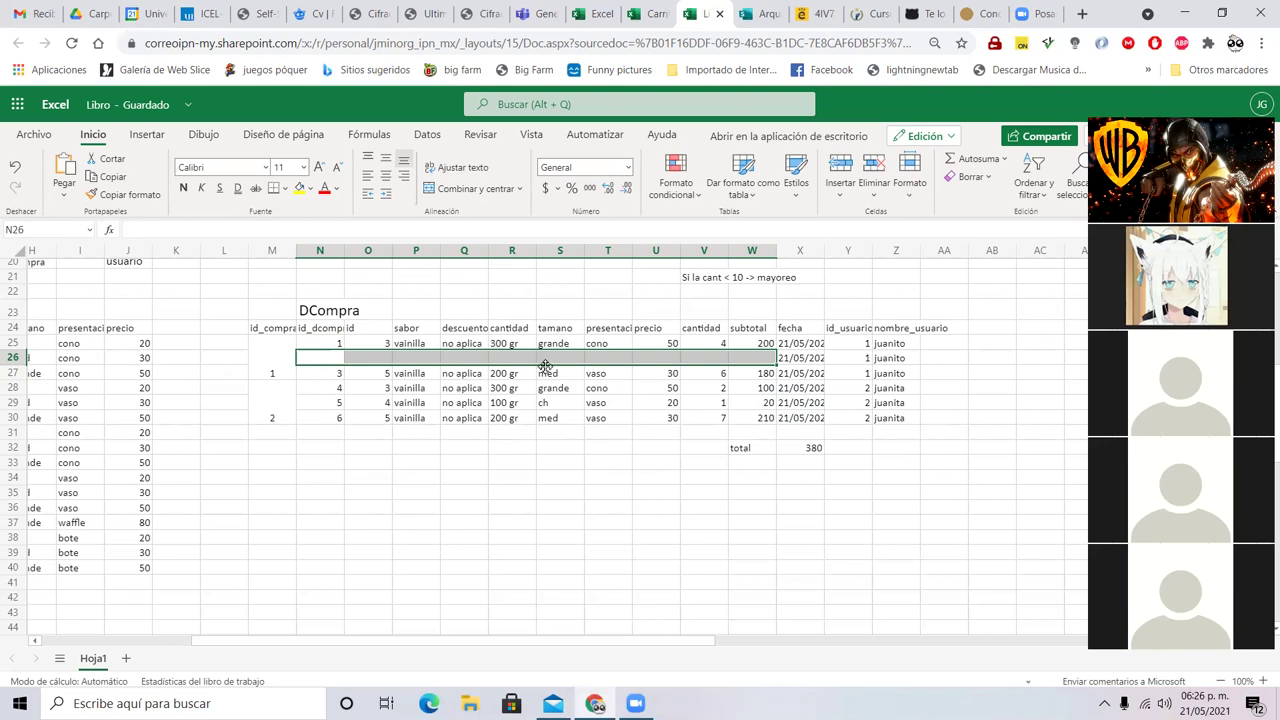
click(318, 478)
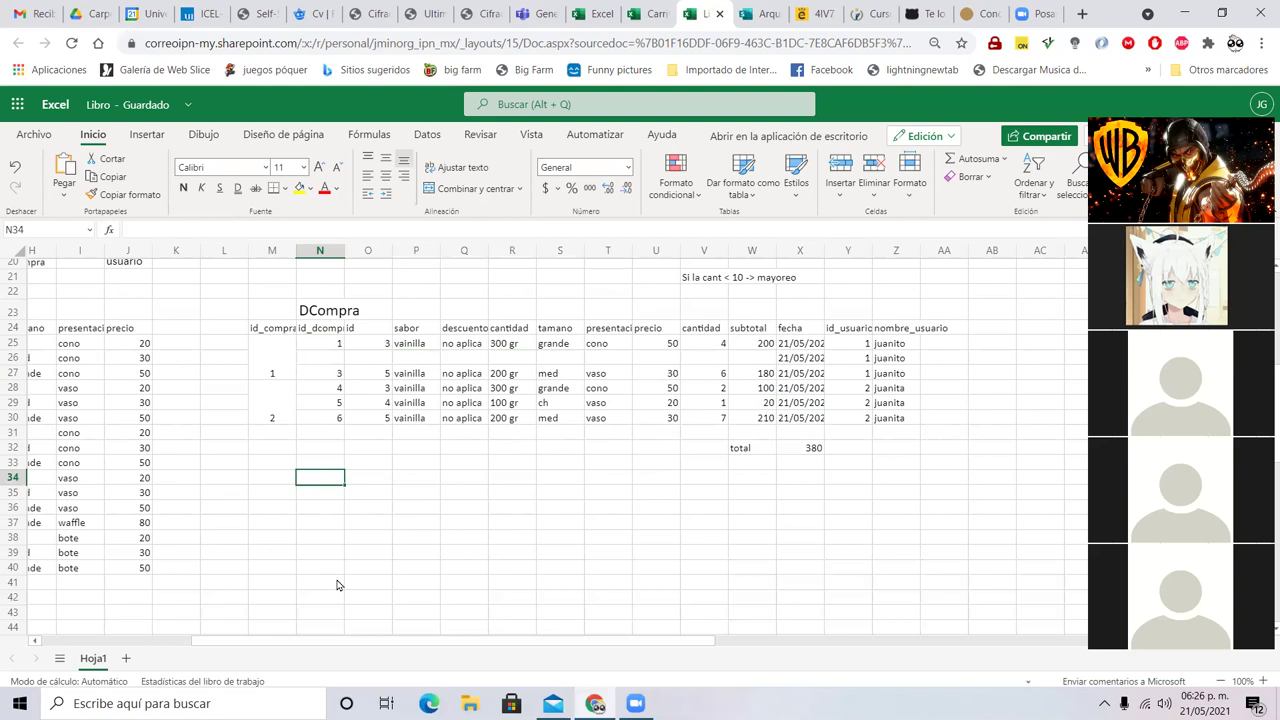
- Add a DCompra heading in I45 beside MProducto and enlarge its font to 16
scroll(337, 585, down, 5)
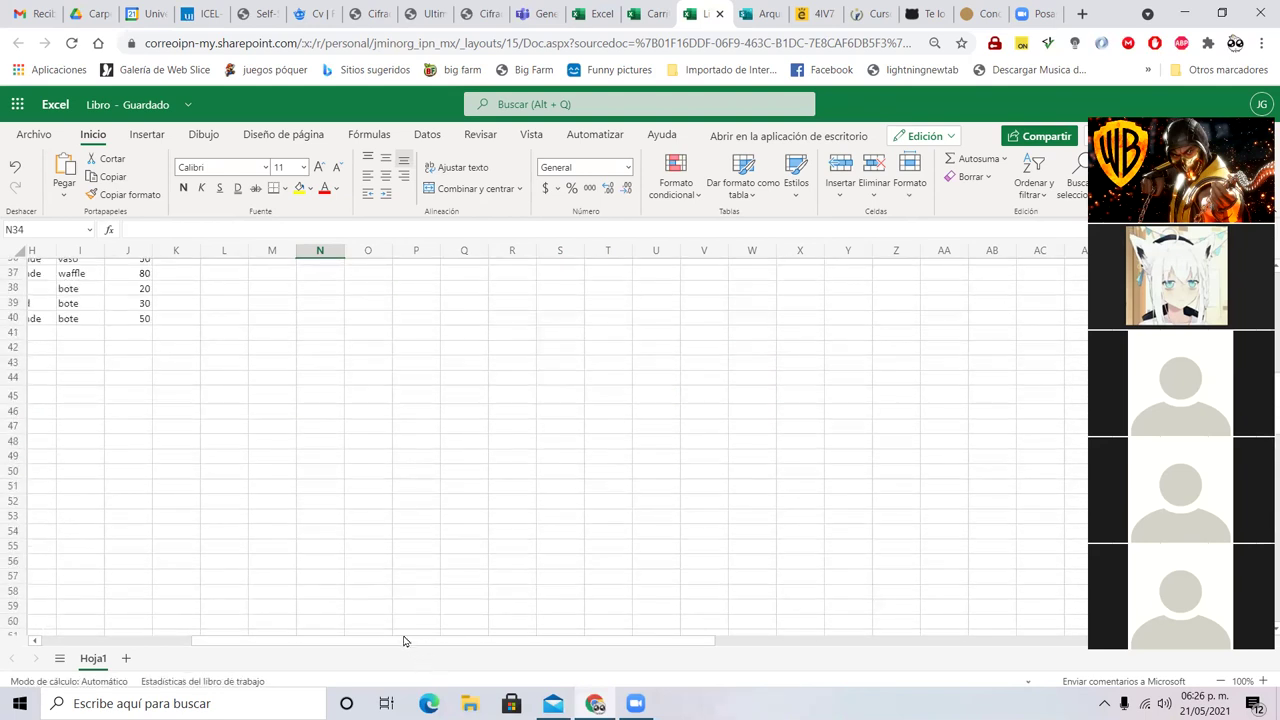
drag(405, 640, 287, 645)
click(355, 398)
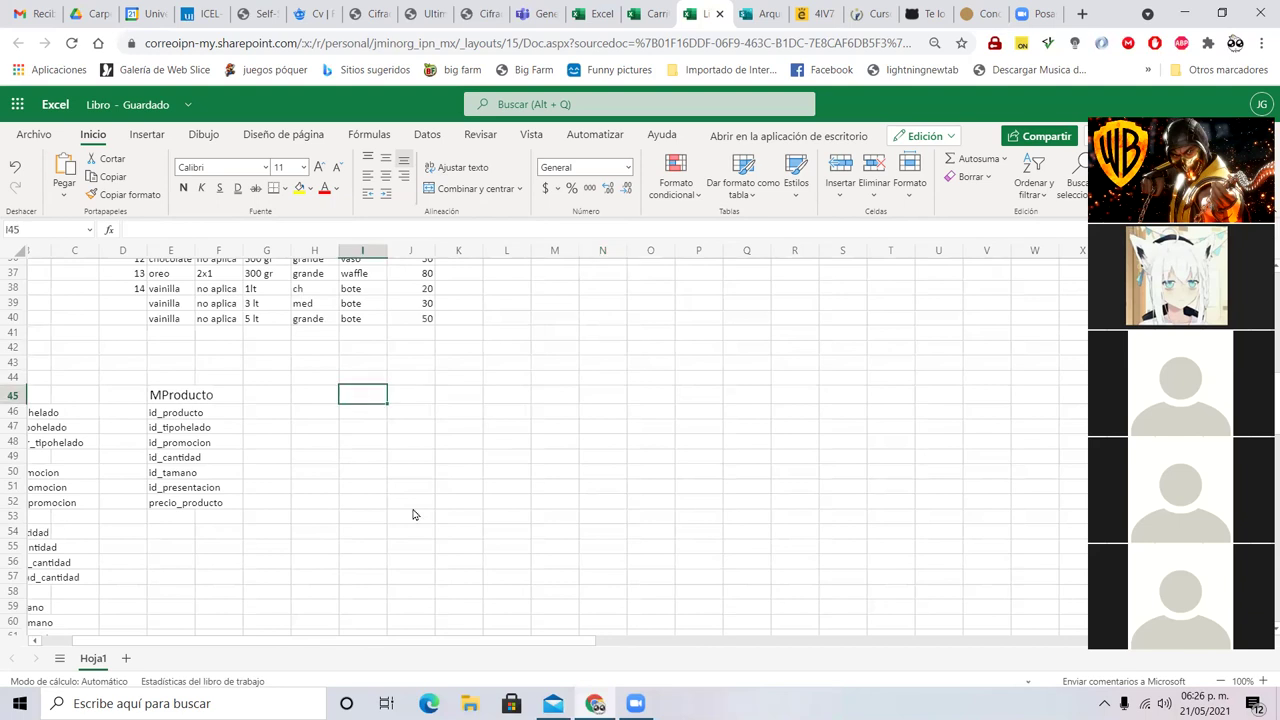
text(DCompra)
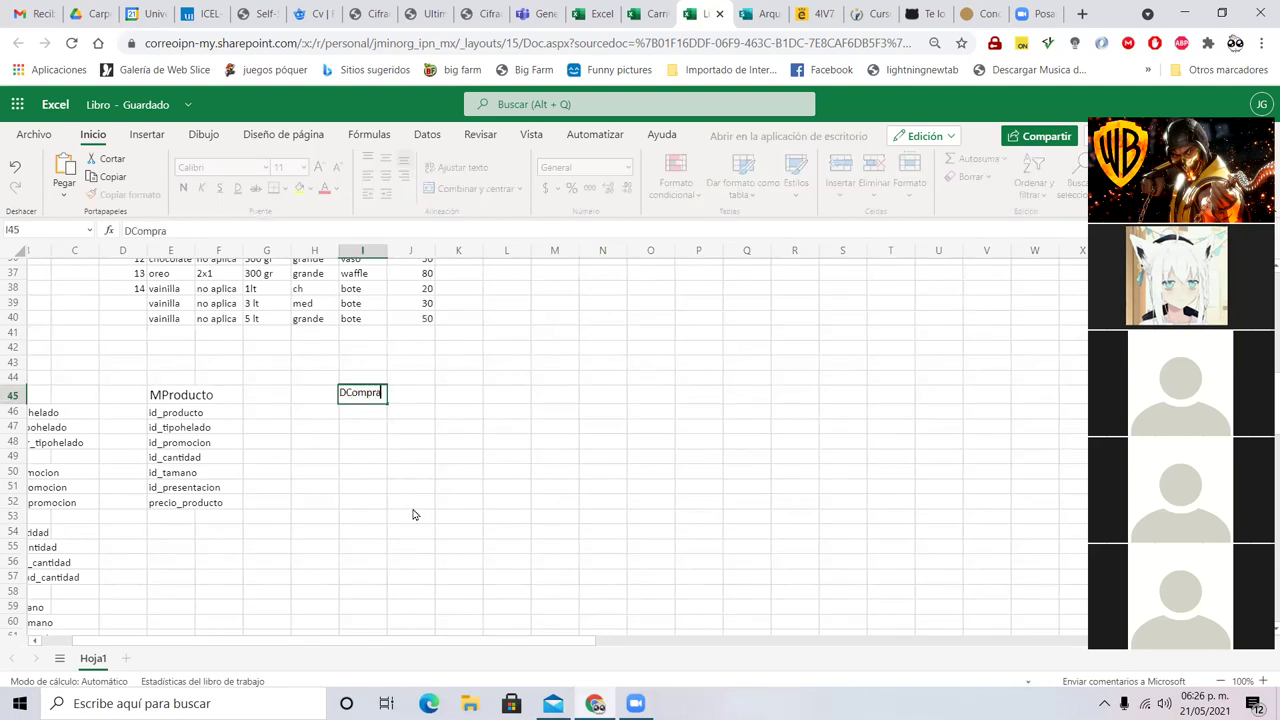
key(Return)
click(355, 400)
click(317, 168)
click(317, 168)
click(317, 168)
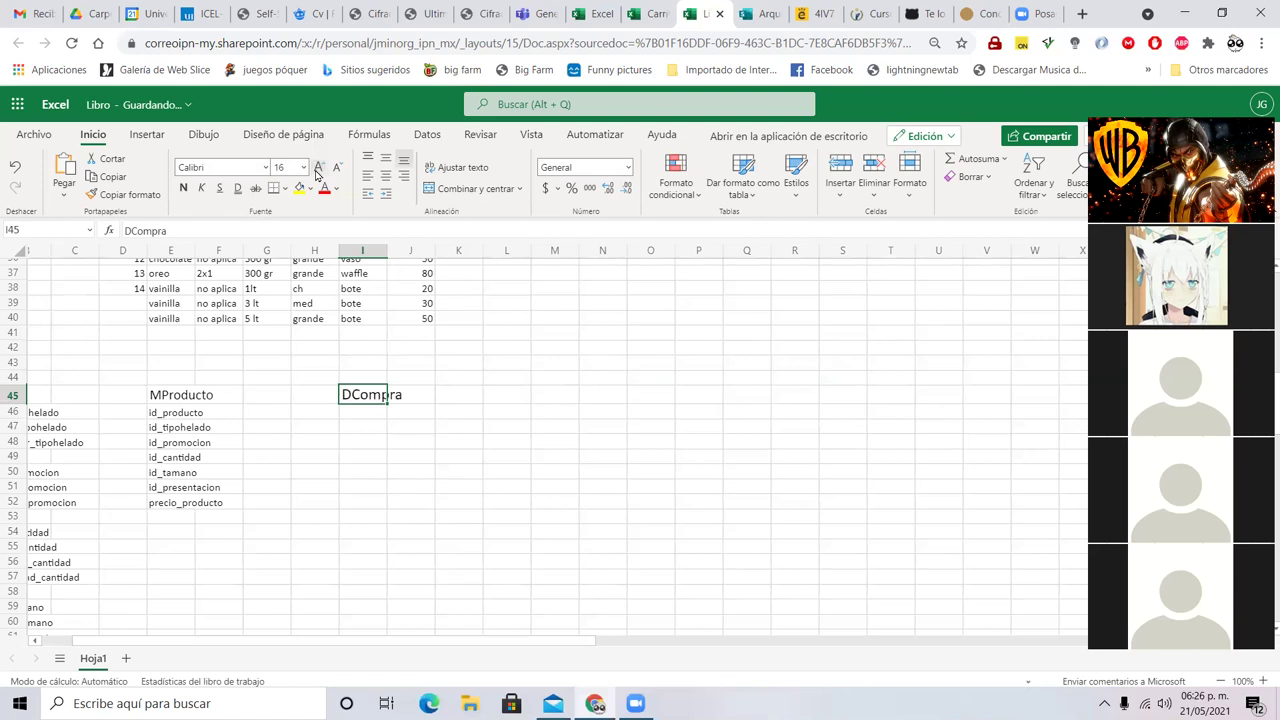
- Add an MCompra heading in I56 and enlarge its font to match the DCompra heading
click(369, 567)
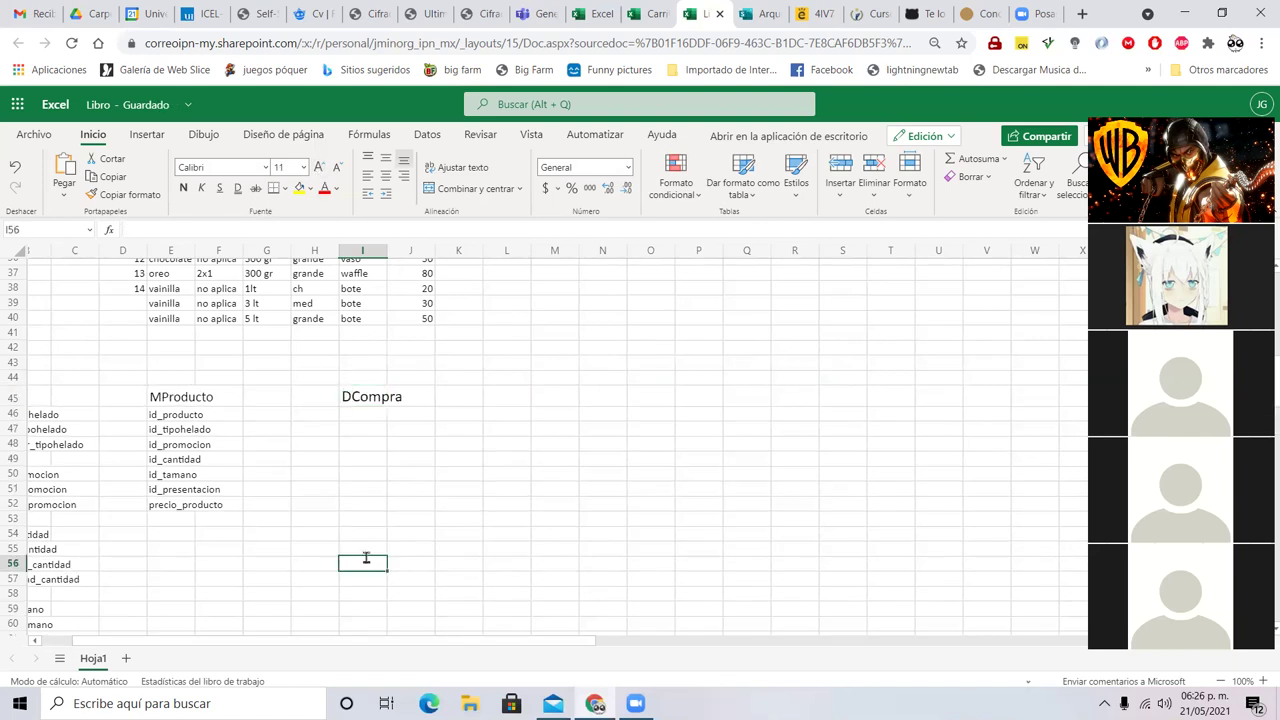
text(MCOmpra)
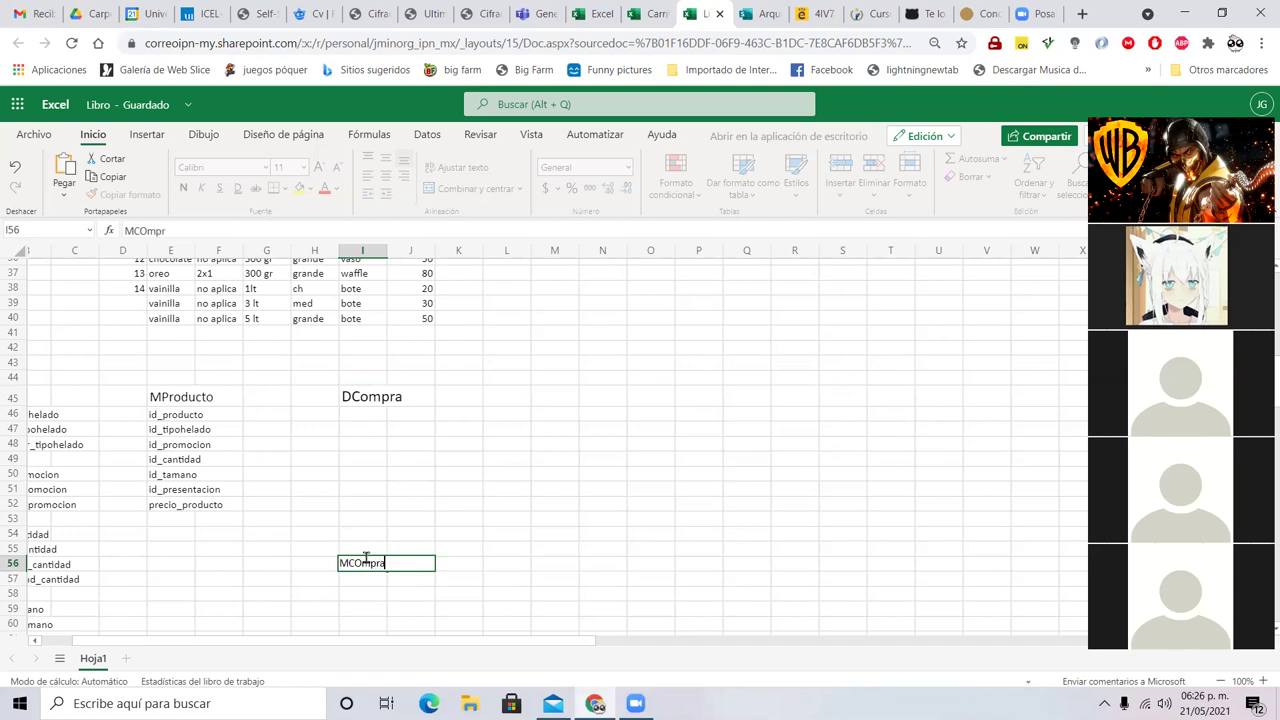
key(Return)
click(365, 563)
click(318, 167)
click(318, 167)
click(318, 167)
double_click(372, 569)
click(370, 567)
key(BackSpace)
text(o)
key(Return)
- Enter id_producto in I47 to stand for the product columns O to U in the DCompra field list
scroll(498, 576, up, 6)
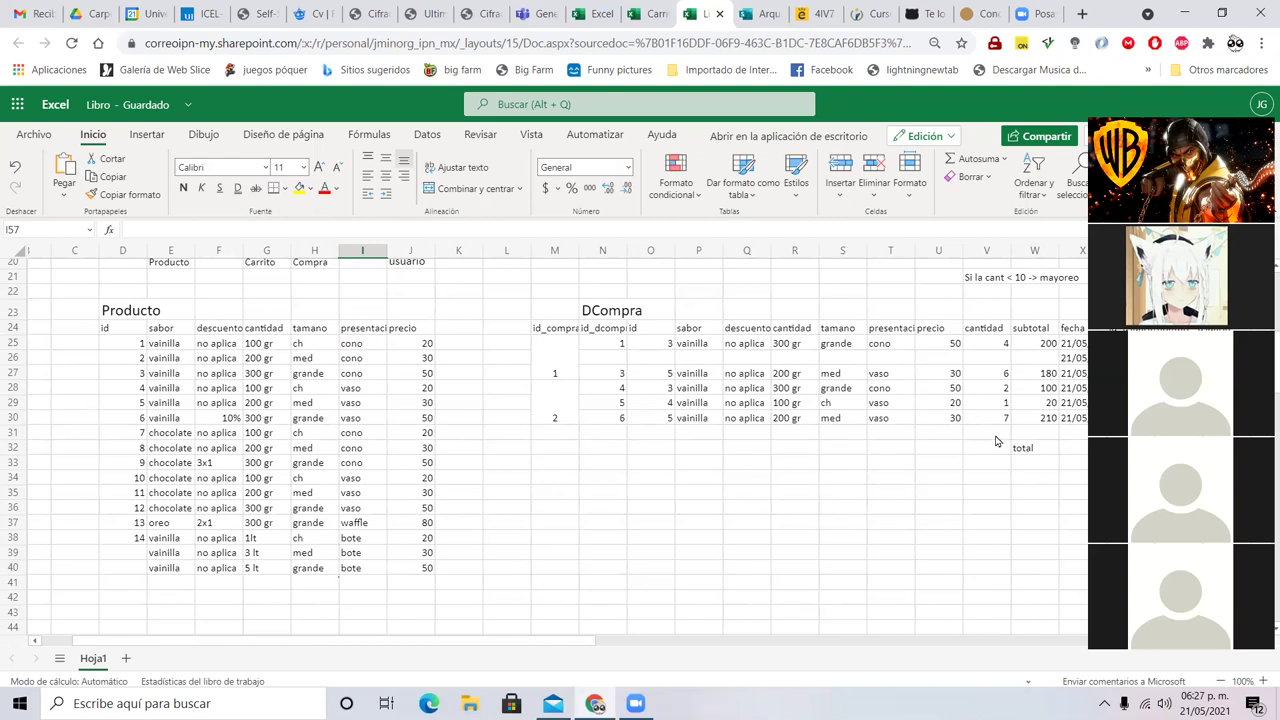
drag(645, 330, 955, 377)
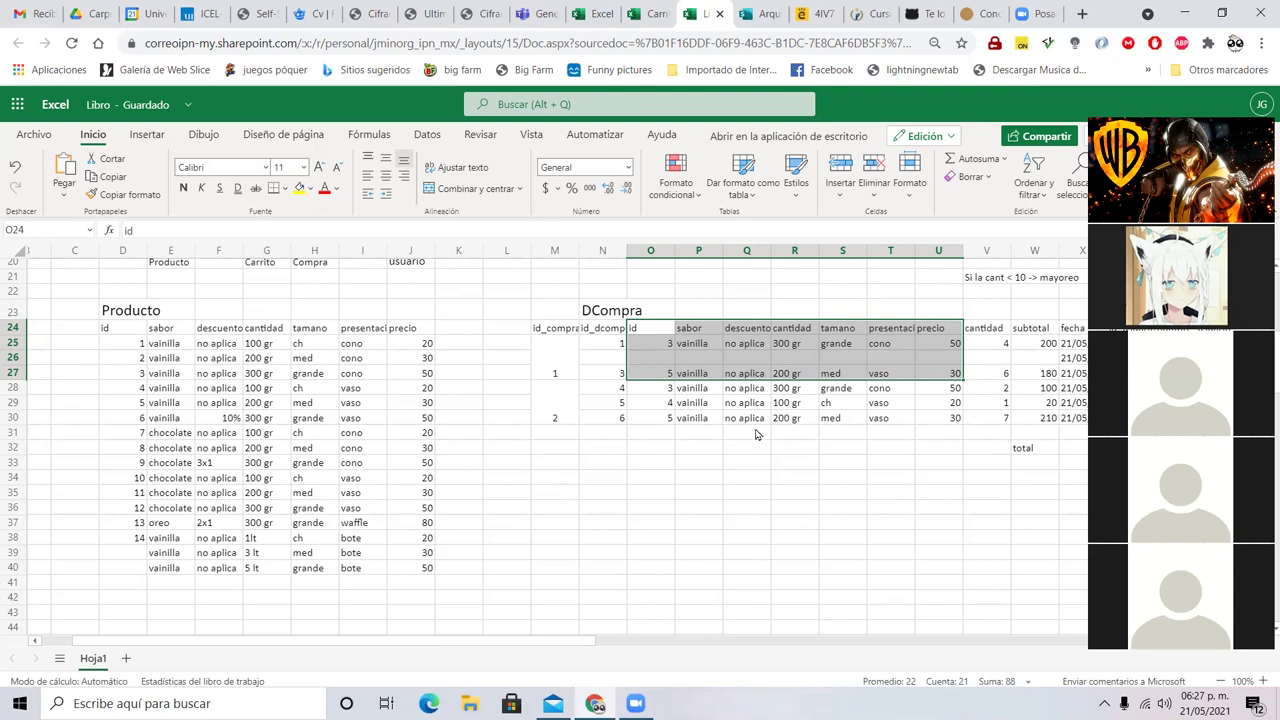
scroll(756, 434, down, 5)
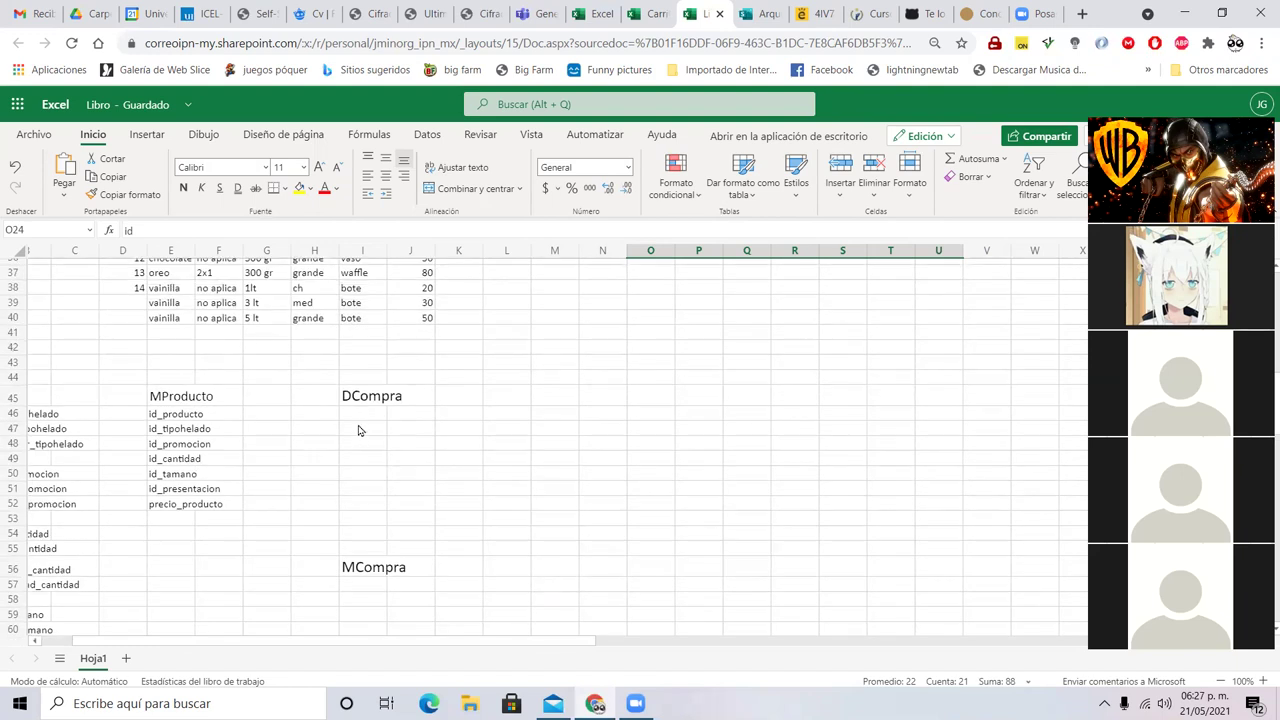
double_click(360, 429)
text(producto)
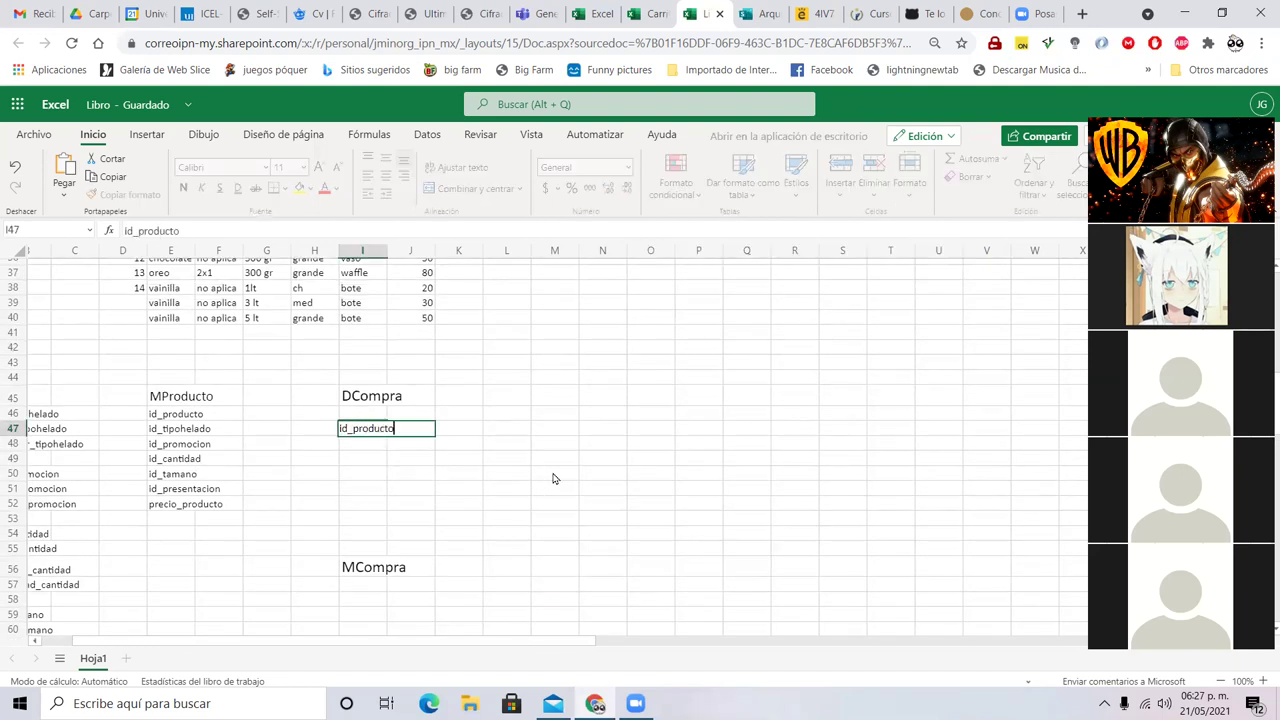
key(Return)
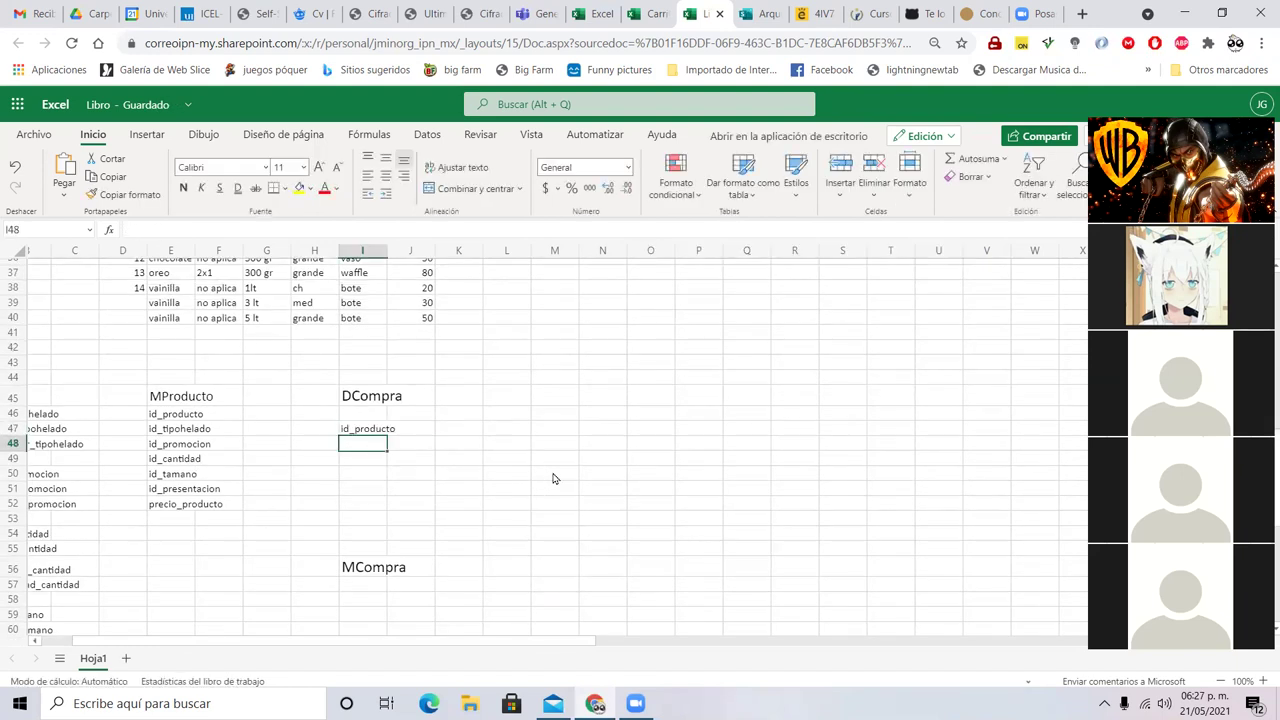
- Enter id_dcompra in I46 as the first field of DCompra
click(377, 416)
text(id_)
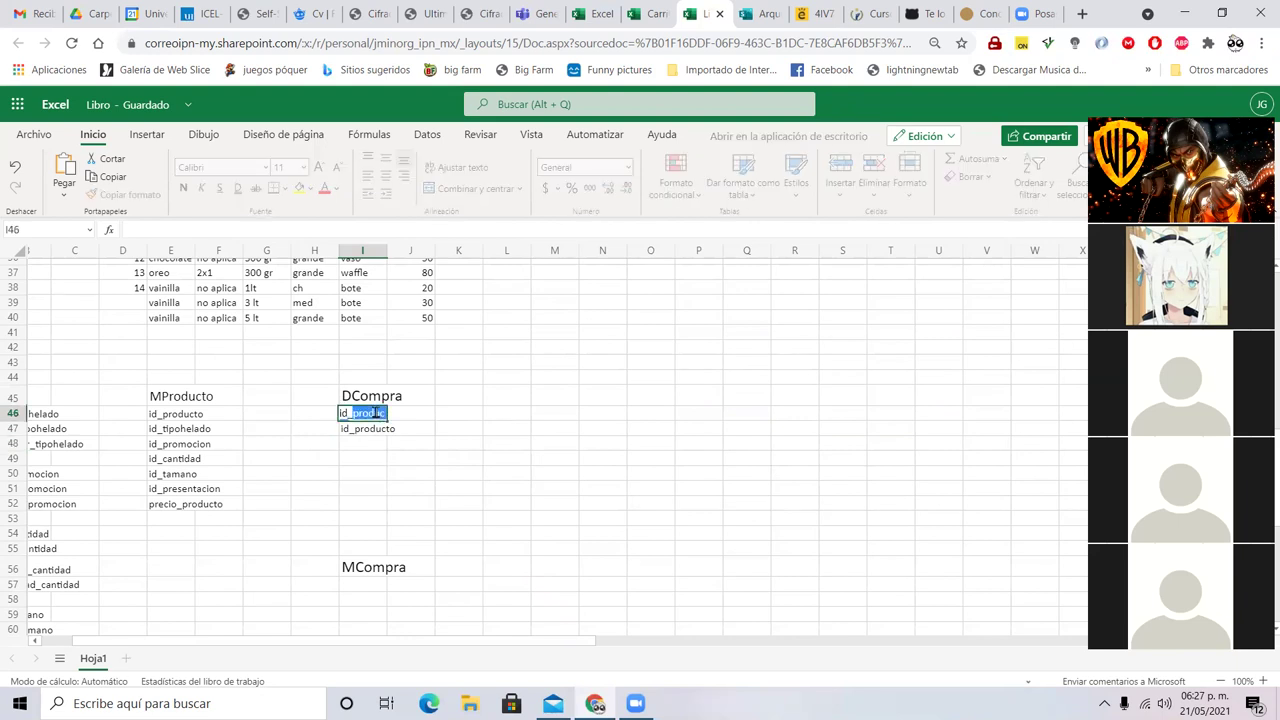
text(dcompra)
key(Return)
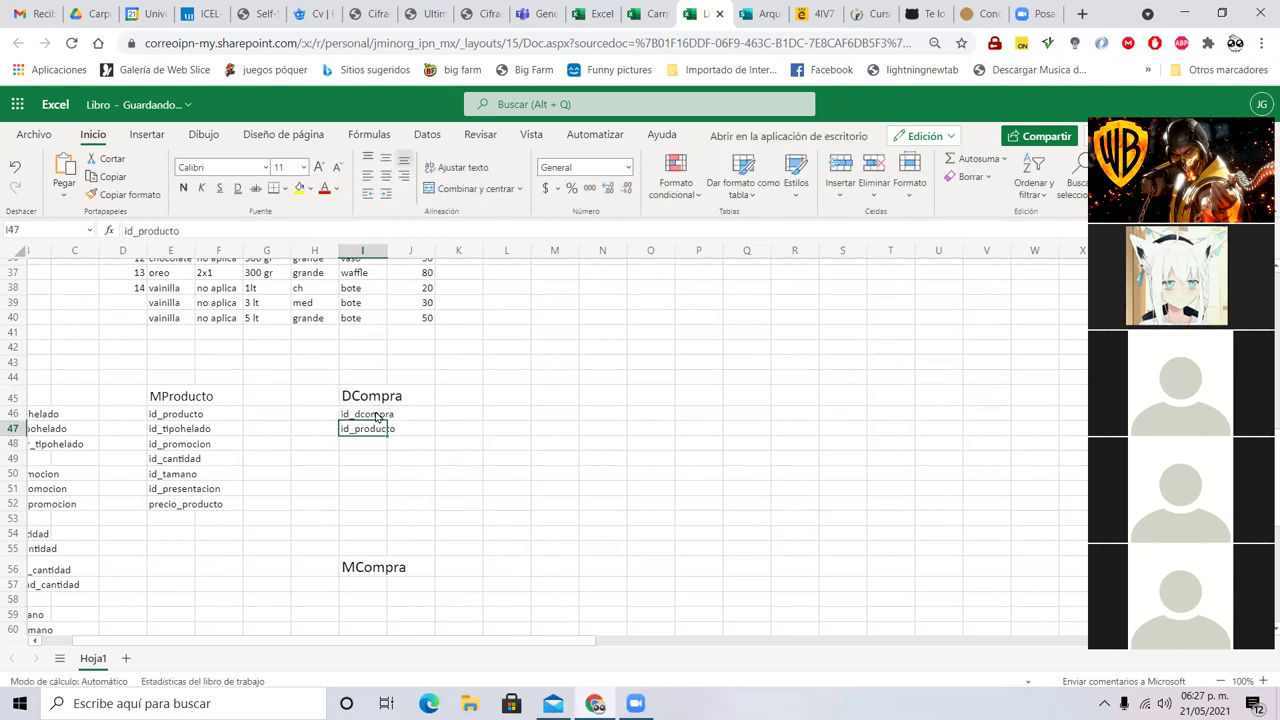
- Add the fields cantidad_dcompra in I48 and subtotal_dcompra in I49 to the DCompra list
scroll(590, 373, up, 5)
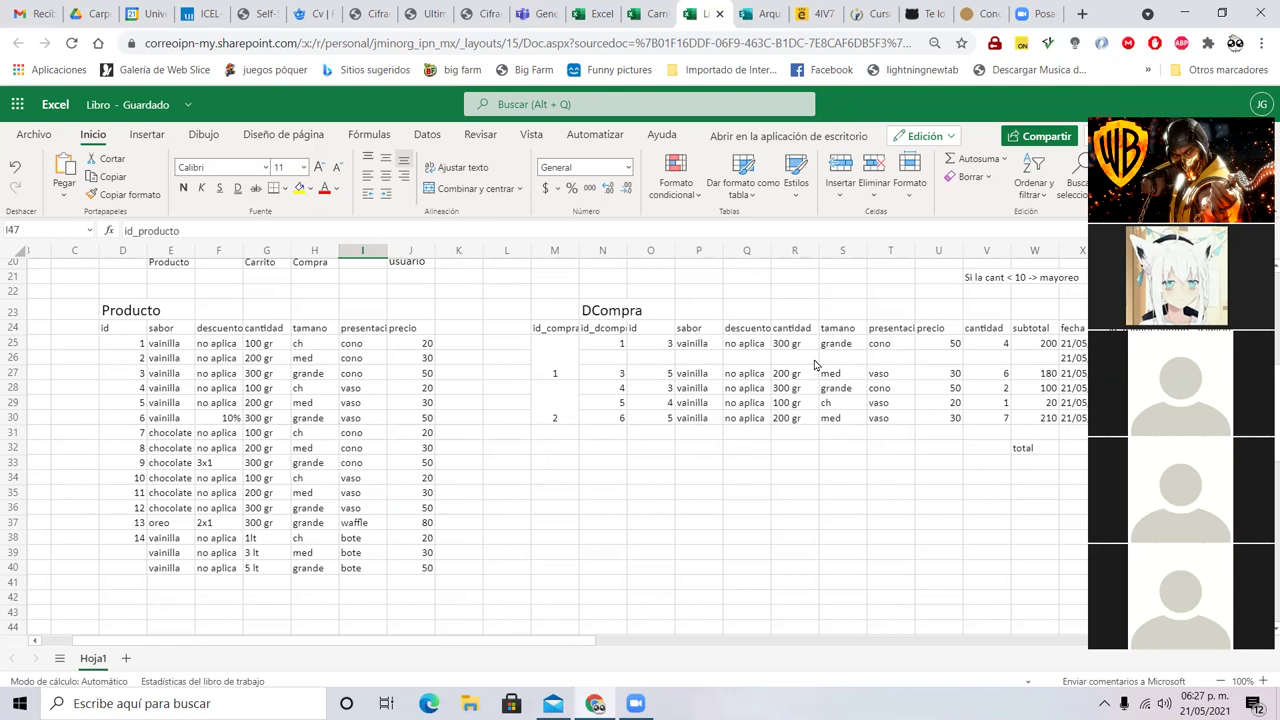
scroll(530, 455, down, 5)
click(352, 443)
text(cantld)
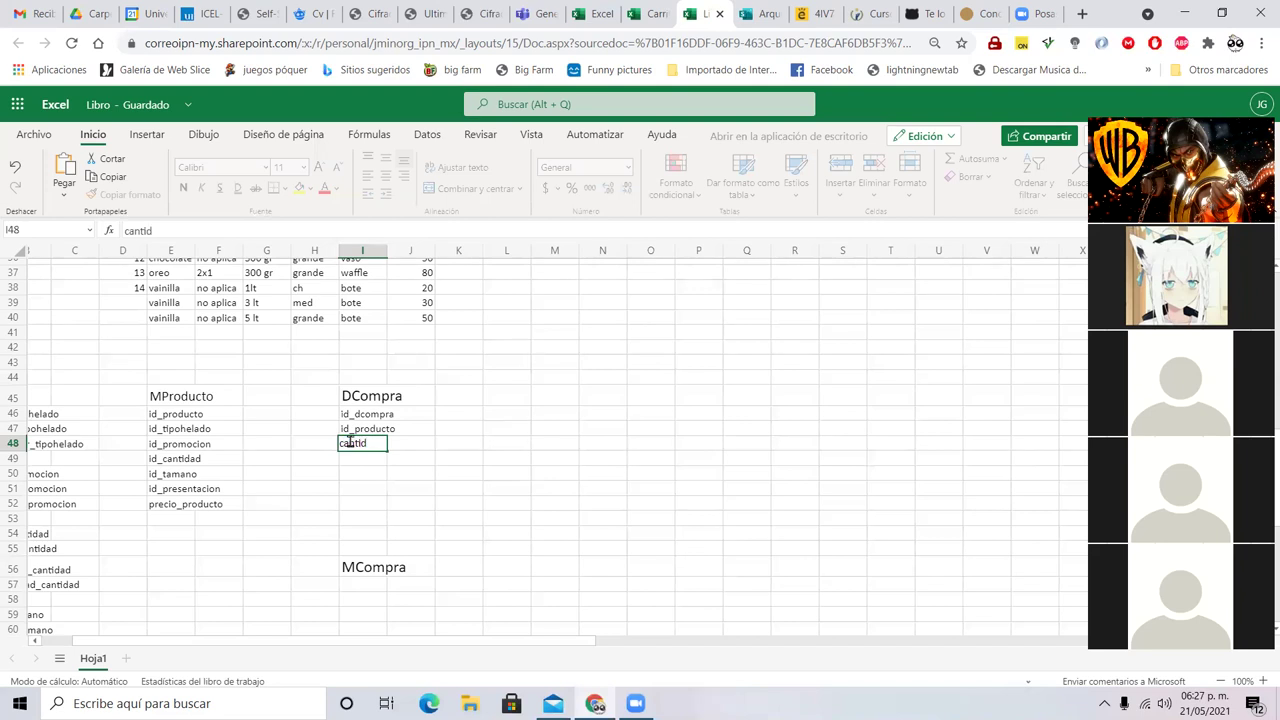
text(ad_dcompra)
key(Return)
text(subtotal_dcompra)
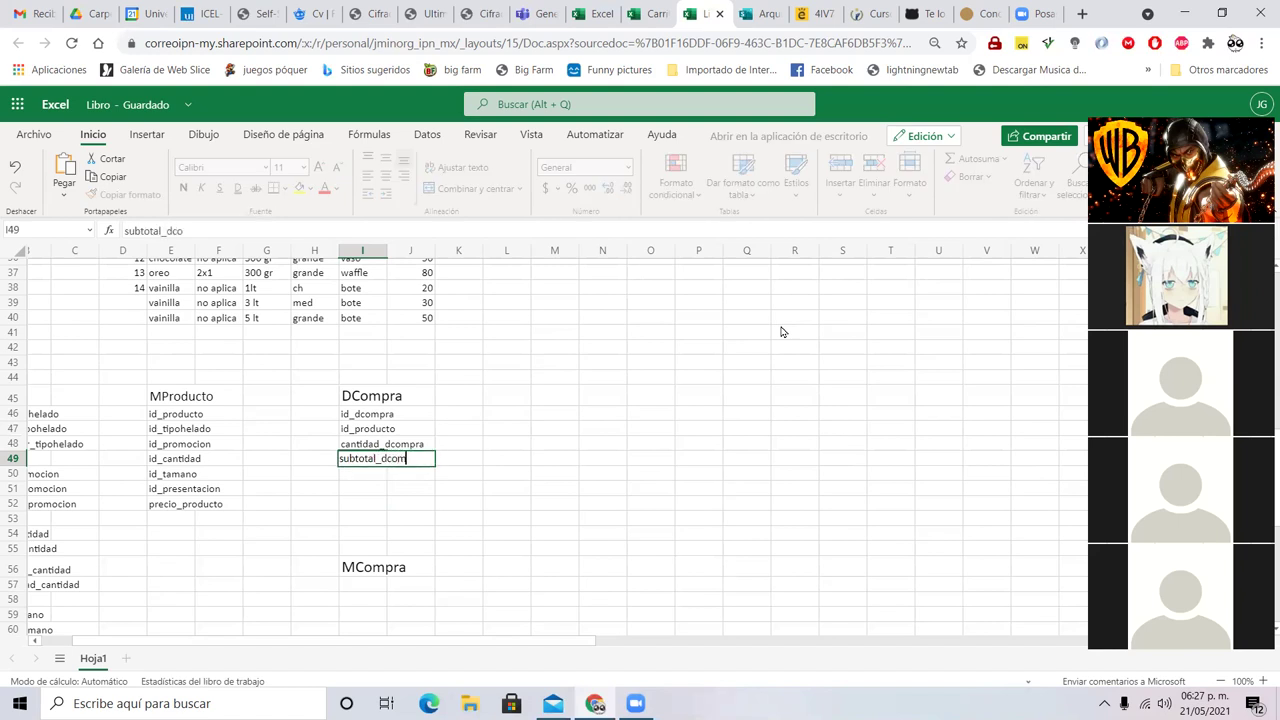
key(Return)
- Examine the fecha column of the purchase table and the repeated dates in X25:X30
scroll(782, 331, up, 7)
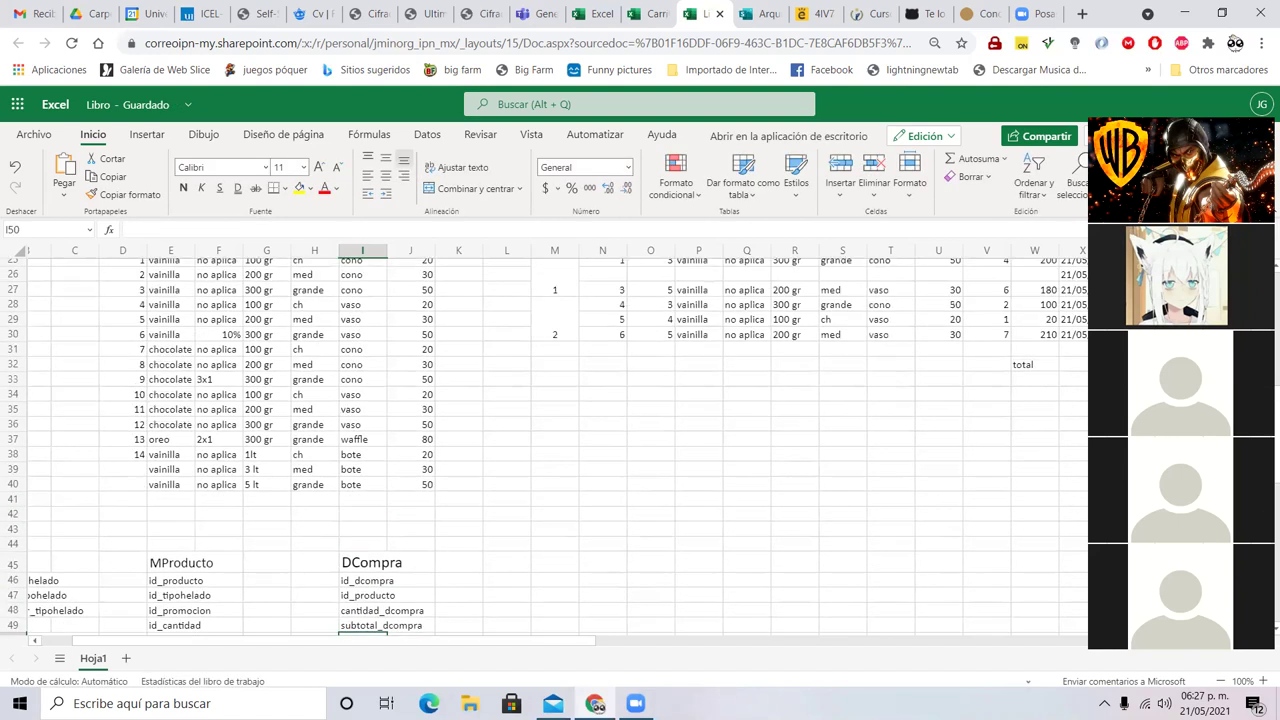
click(1082, 411)
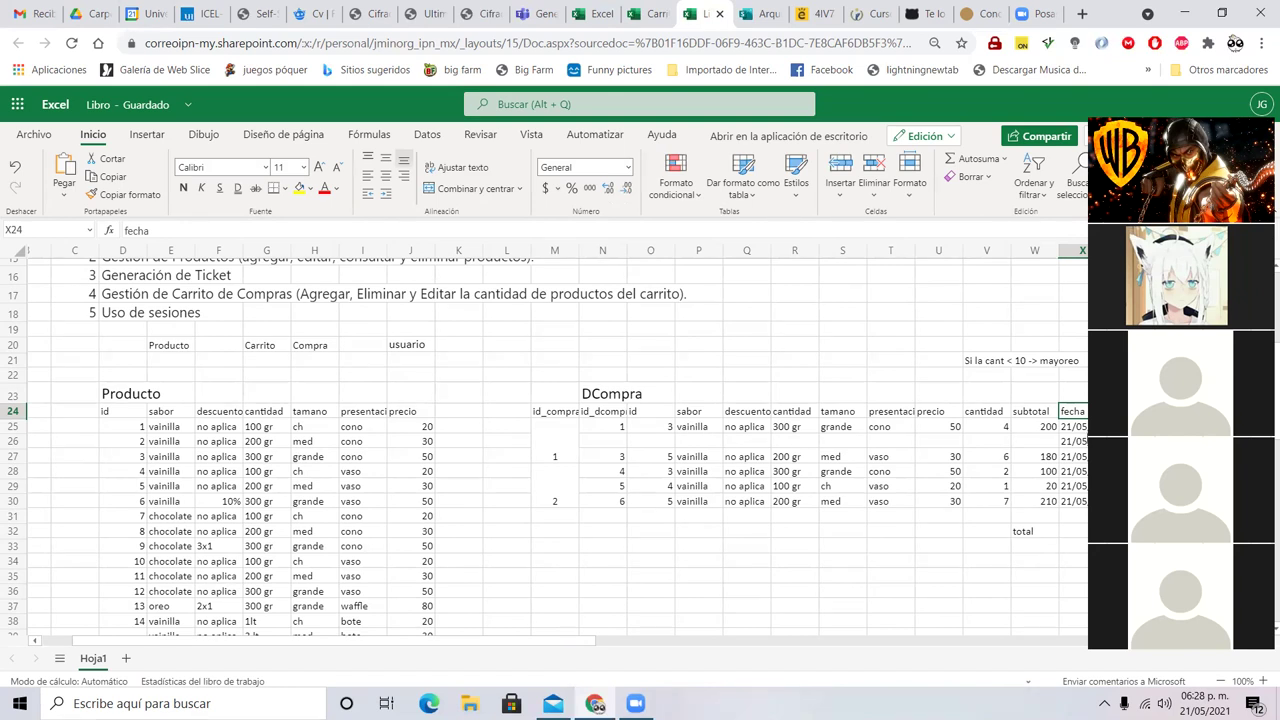
drag(1073, 426, 1073, 501)
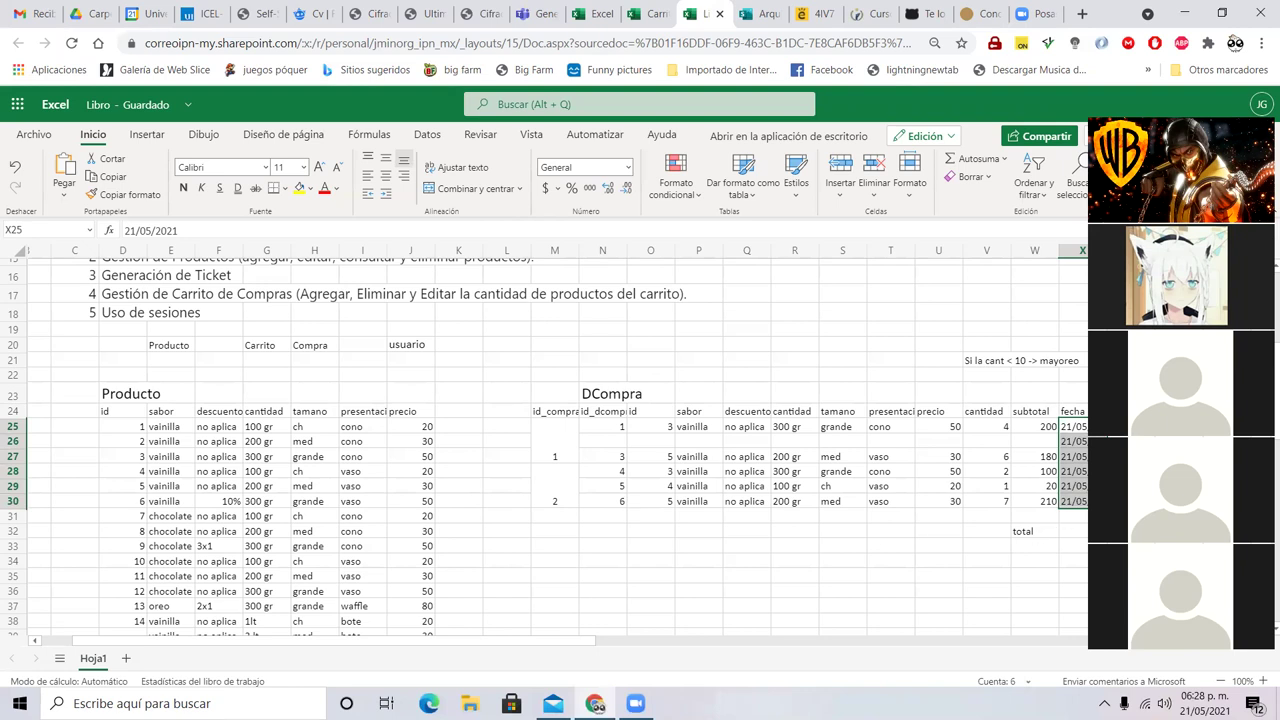
click(1073, 426)
key(ctrl+c)
key(Down)
key(ctrl+shift+Down)
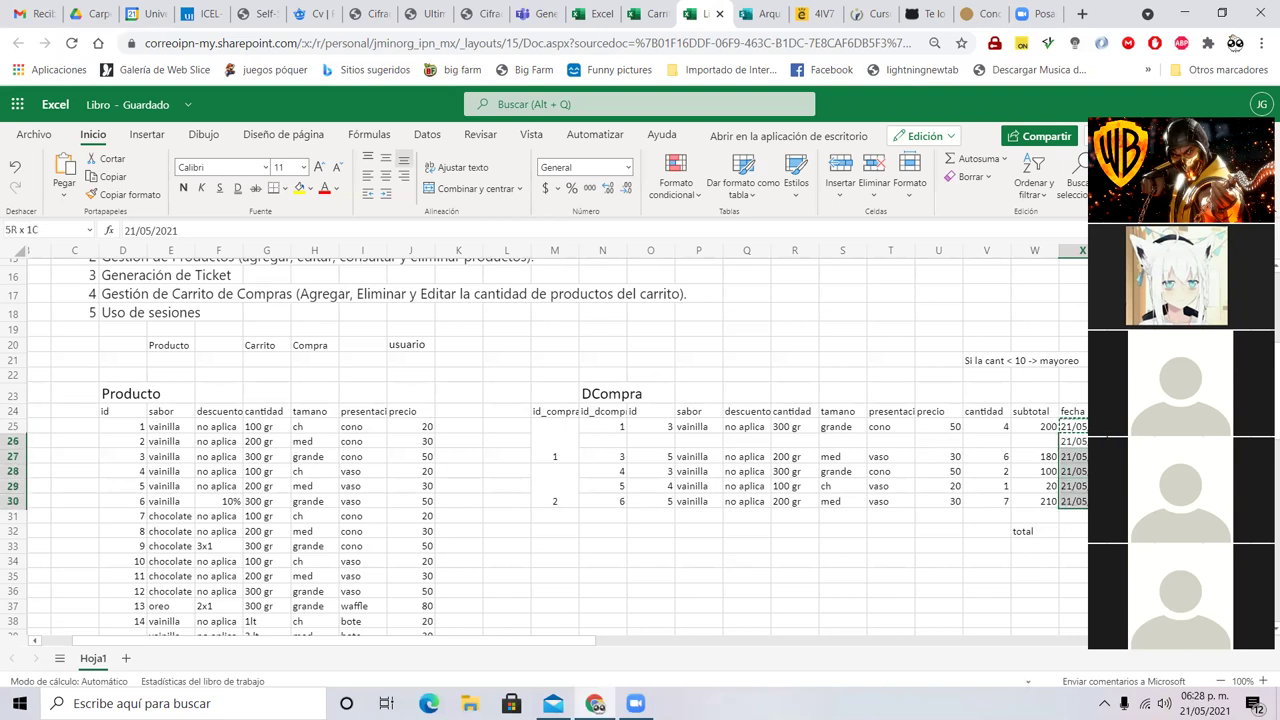
click(779, 562)
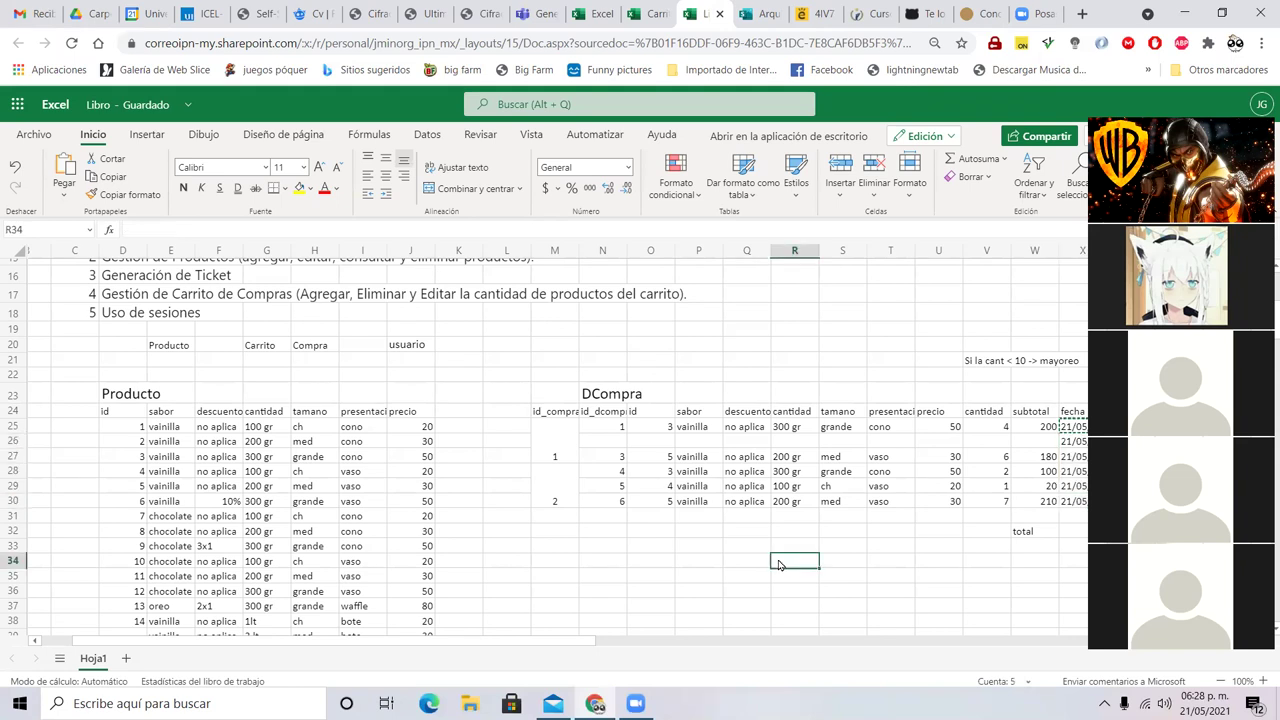
drag(1071, 447, 1076, 505)
click(873, 591)
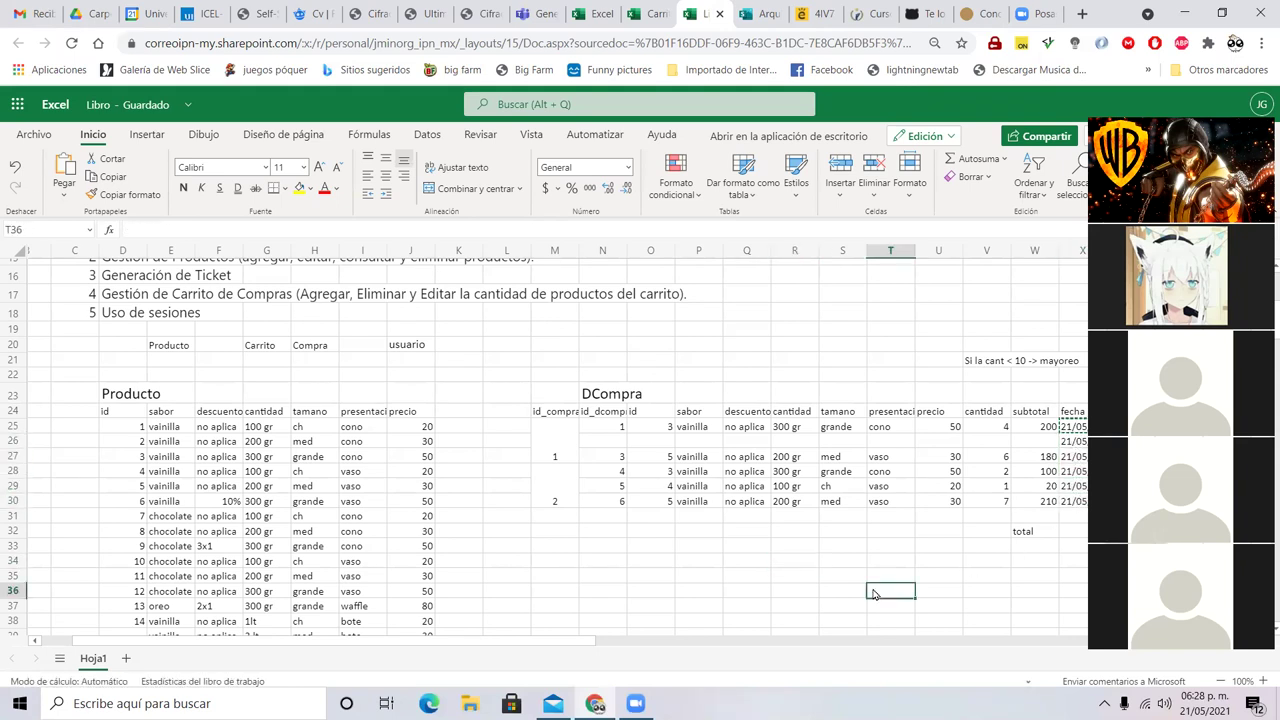
- Enter id_compra in I57 as the first field of the MCompra list
scroll(854, 594, down, 7)
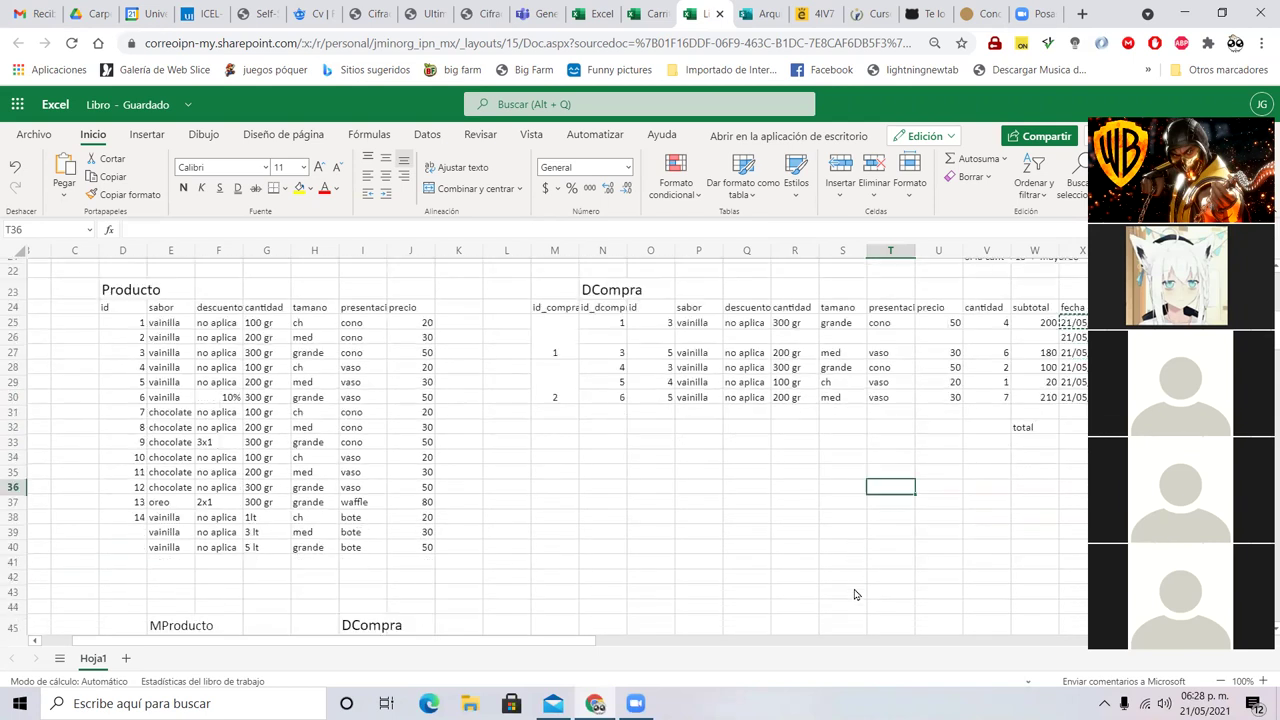
click(384, 412)
click(342, 584)
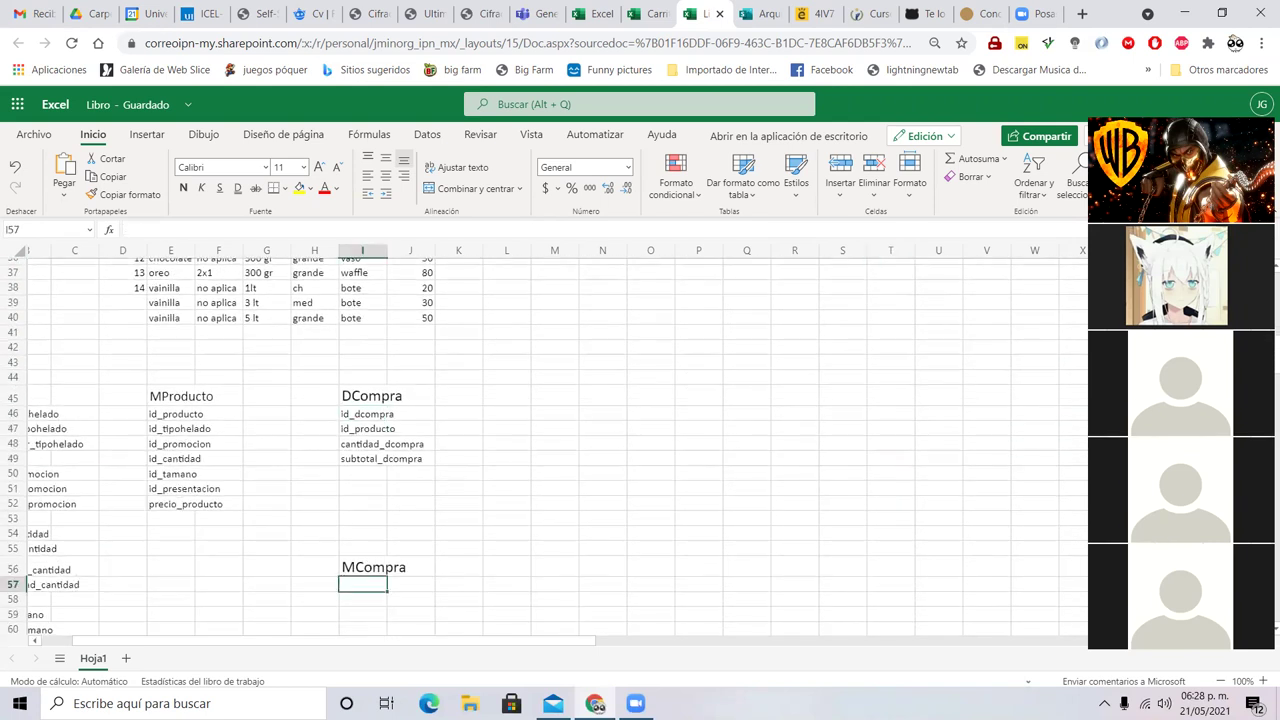
text(id_compra)
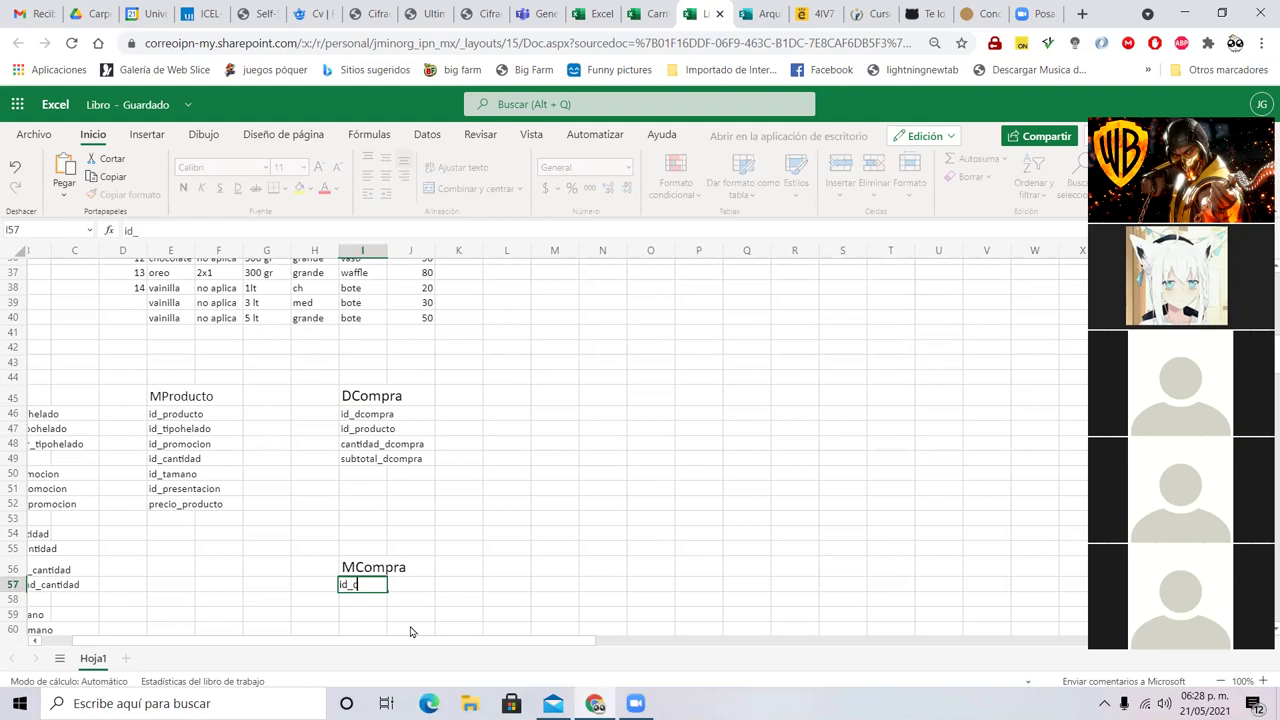
key(Return)
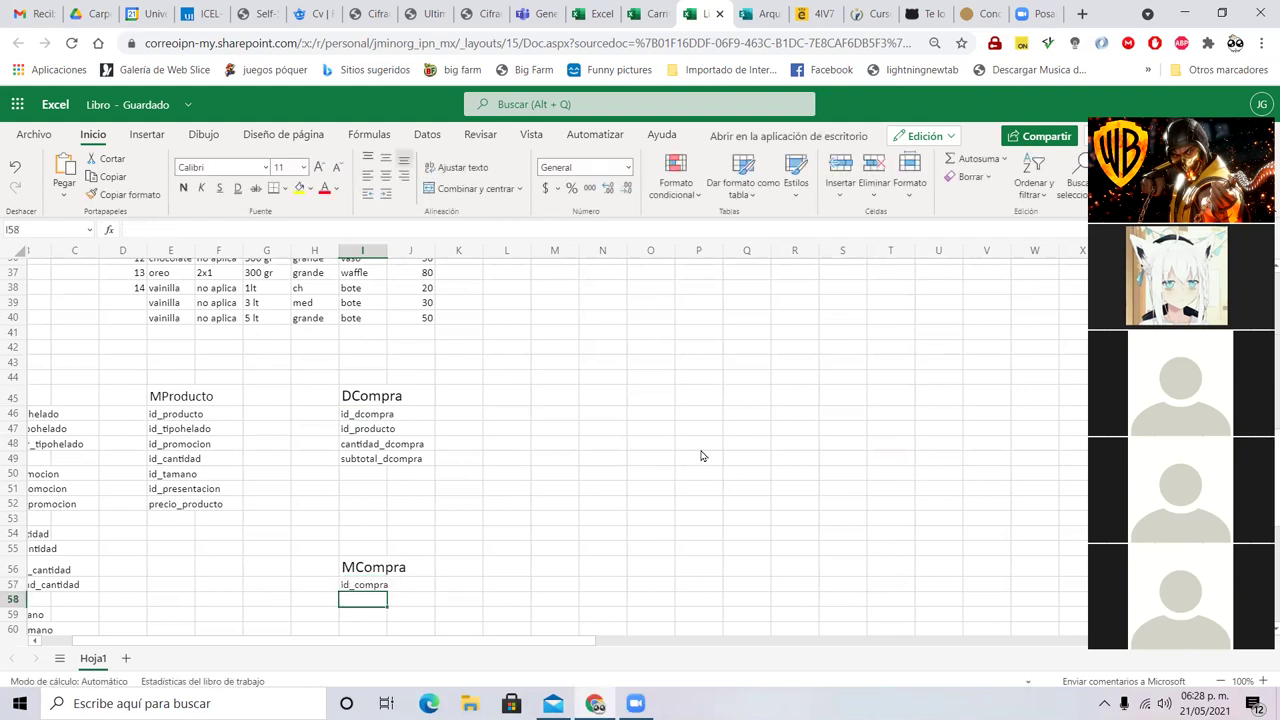
- Examine the id_compra, detail, subtotal, date and Z column values of the first purchase in rows 25 to 27
scroll(700, 451, up, 5)
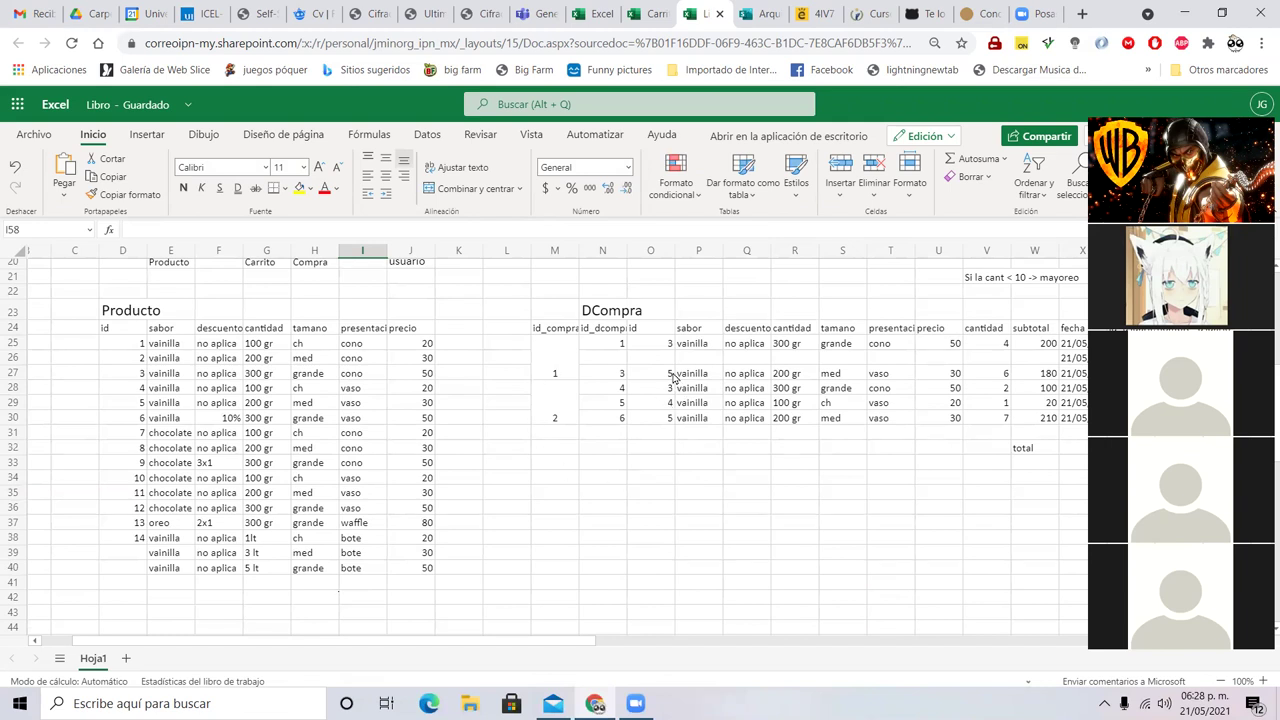
drag(620, 344, 1036, 372)
click(552, 362)
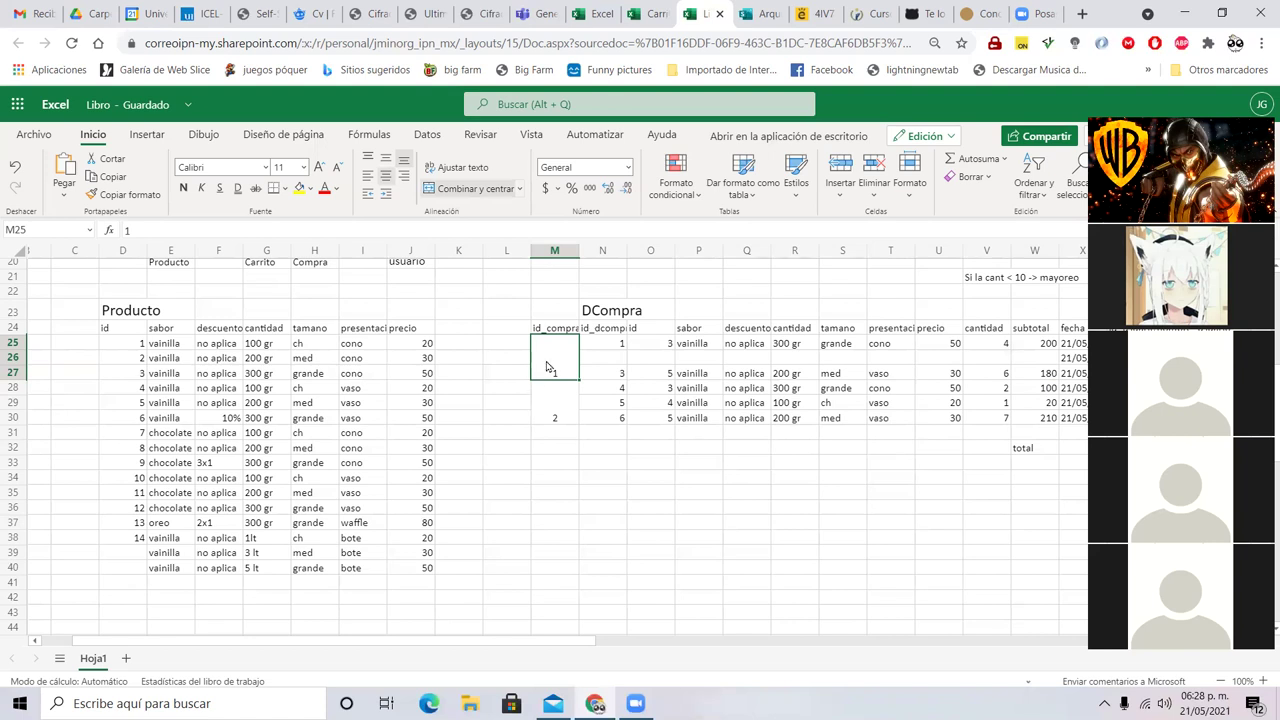
click(1072, 357)
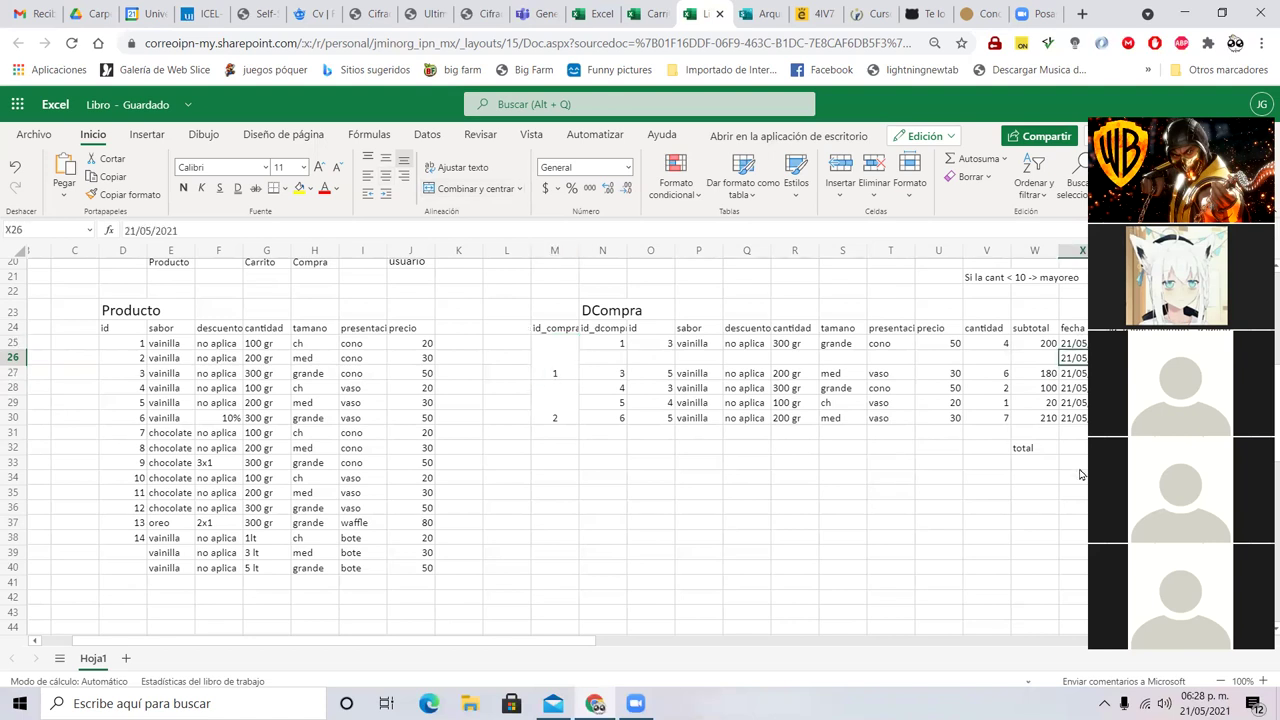
click(1030, 345)
click(1076, 346)
click(1050, 360)
click(1077, 370)
click(1050, 372)
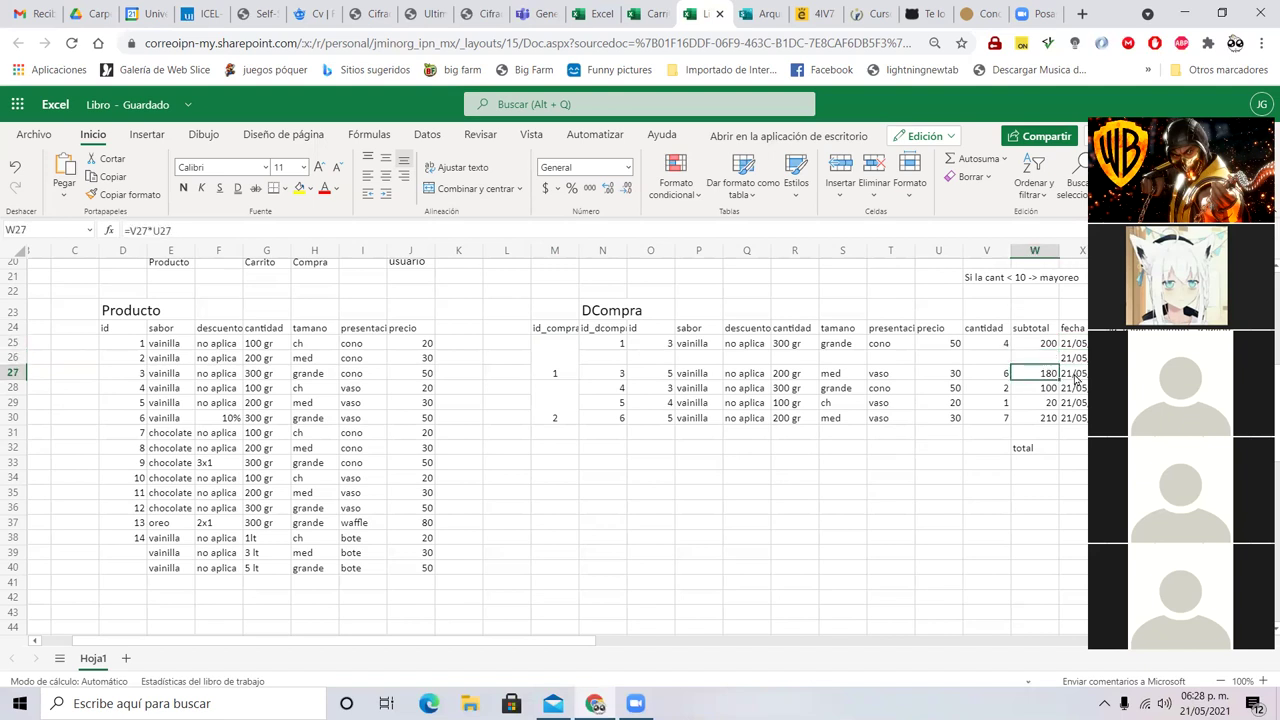
click(1077, 378)
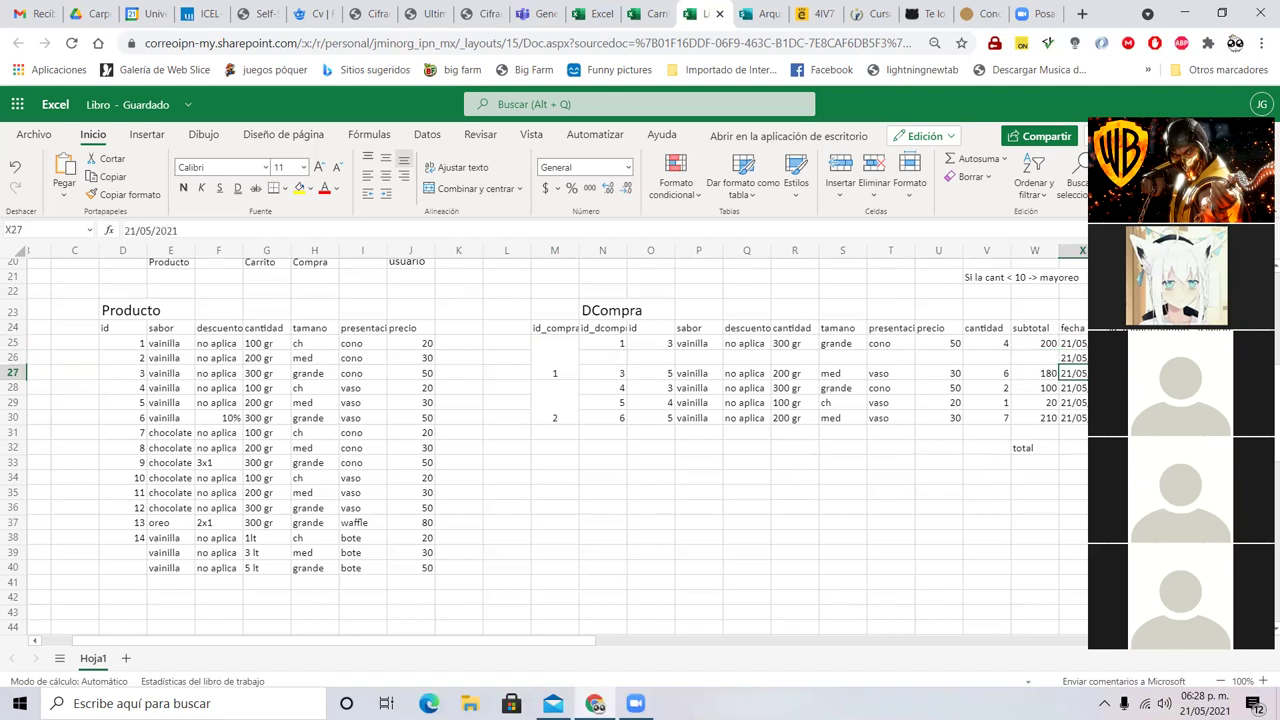
drag(1178, 343, 1178, 373)
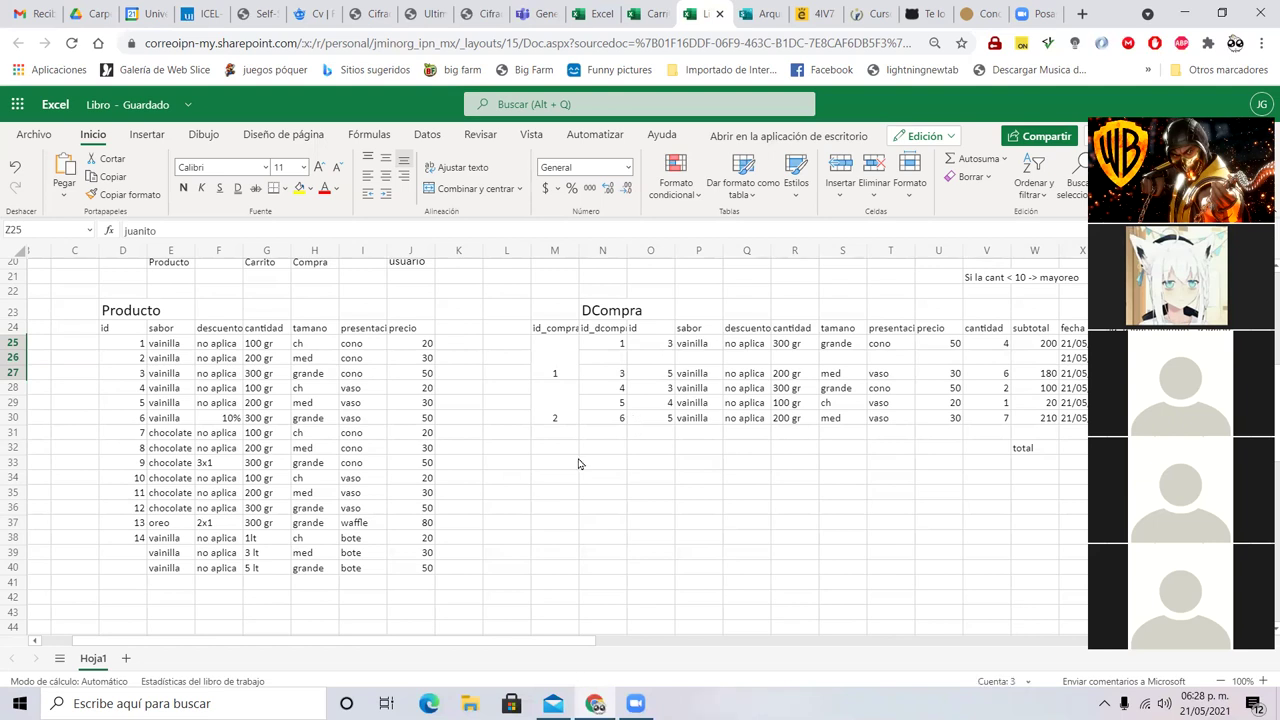
- Add the field fecha_compra in I58 of the MCompra list
scroll(438, 487, down, 5)
click(363, 585)
click(363, 598)
text(fecha_compra)
key(Return)
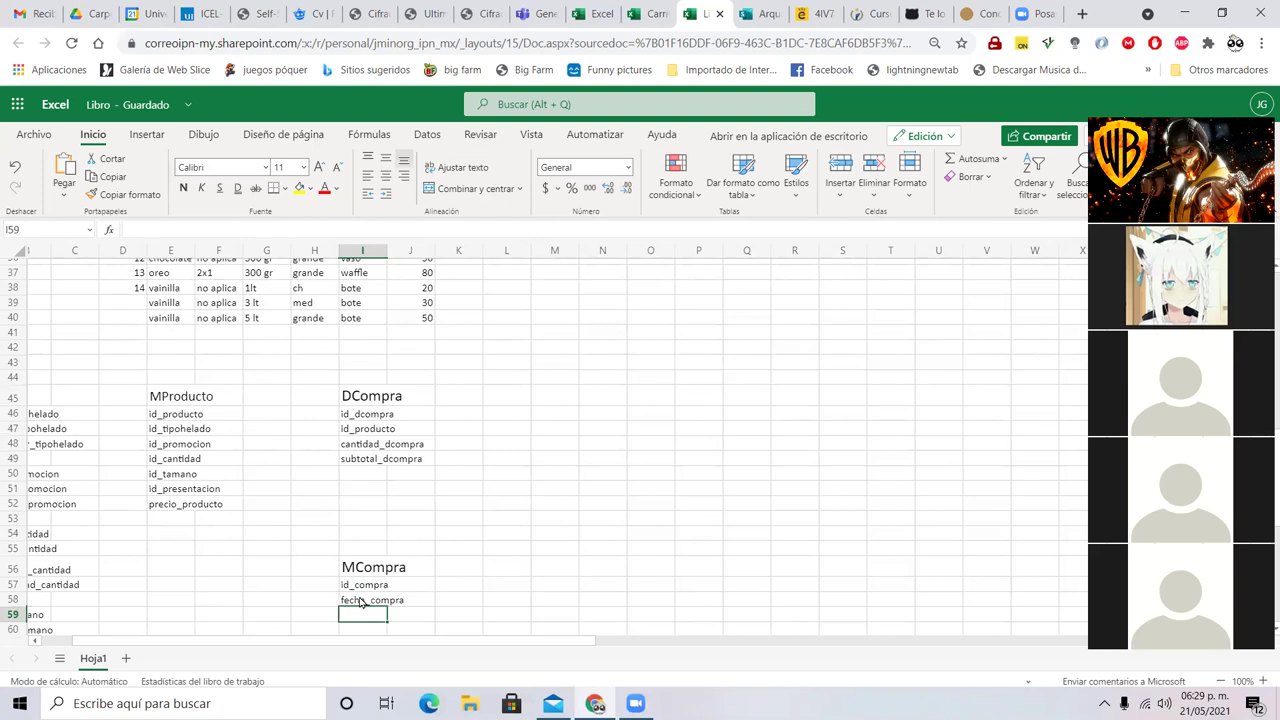
- Check the first purchase's detail rows in N25:V27 and add the field total_compra in I59 of the MCompra list
scroll(880, 446, up, 5)
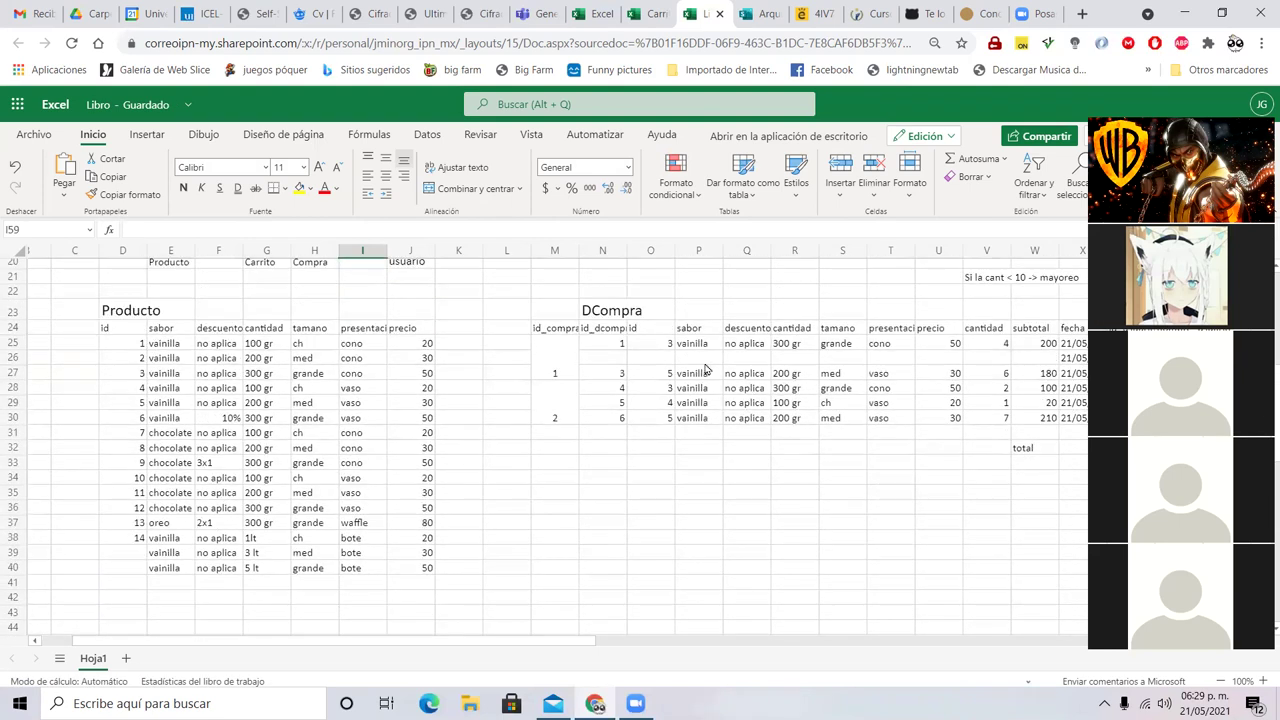
drag(611, 345, 988, 374)
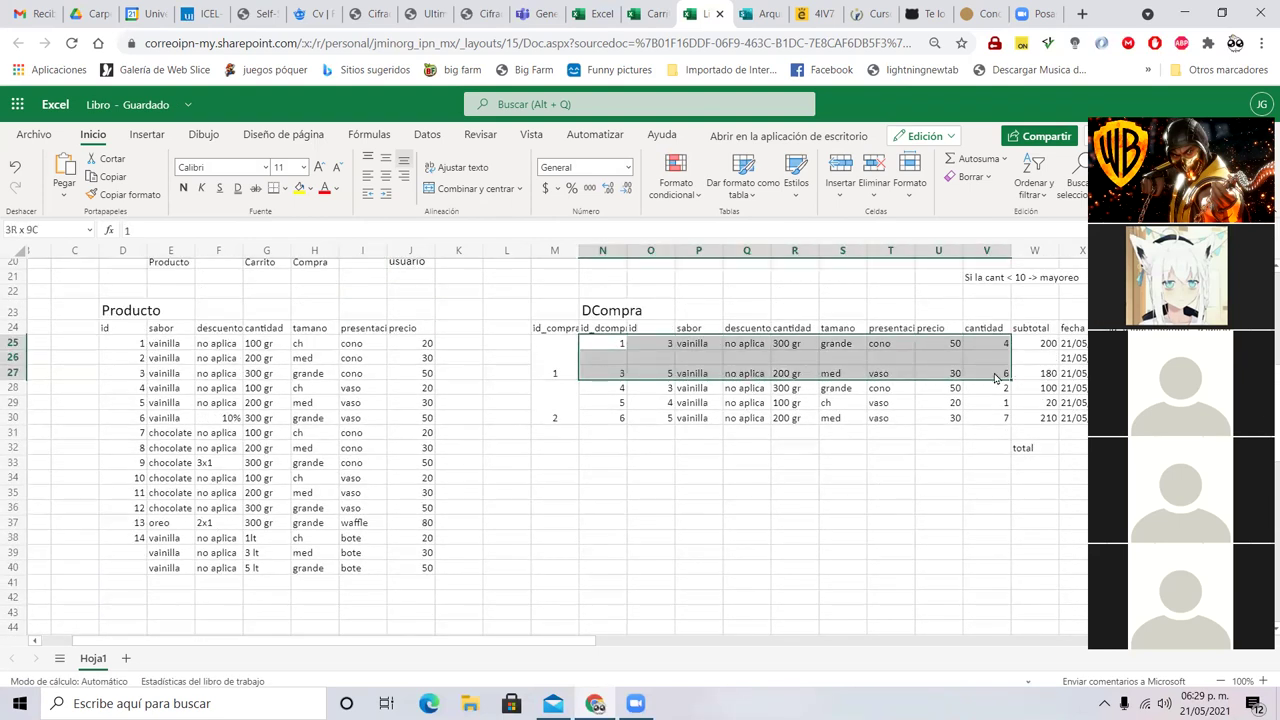
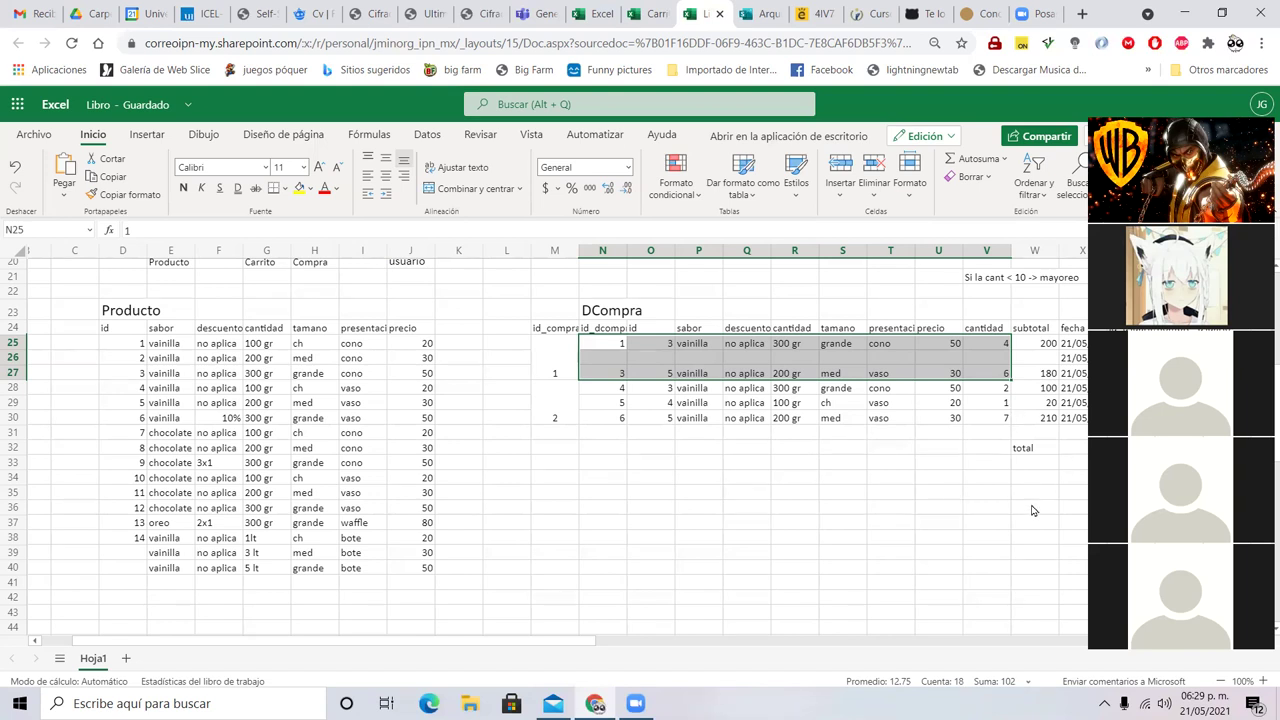
scroll(472, 503, down, 1)
scroll(472, 503, down, 7)
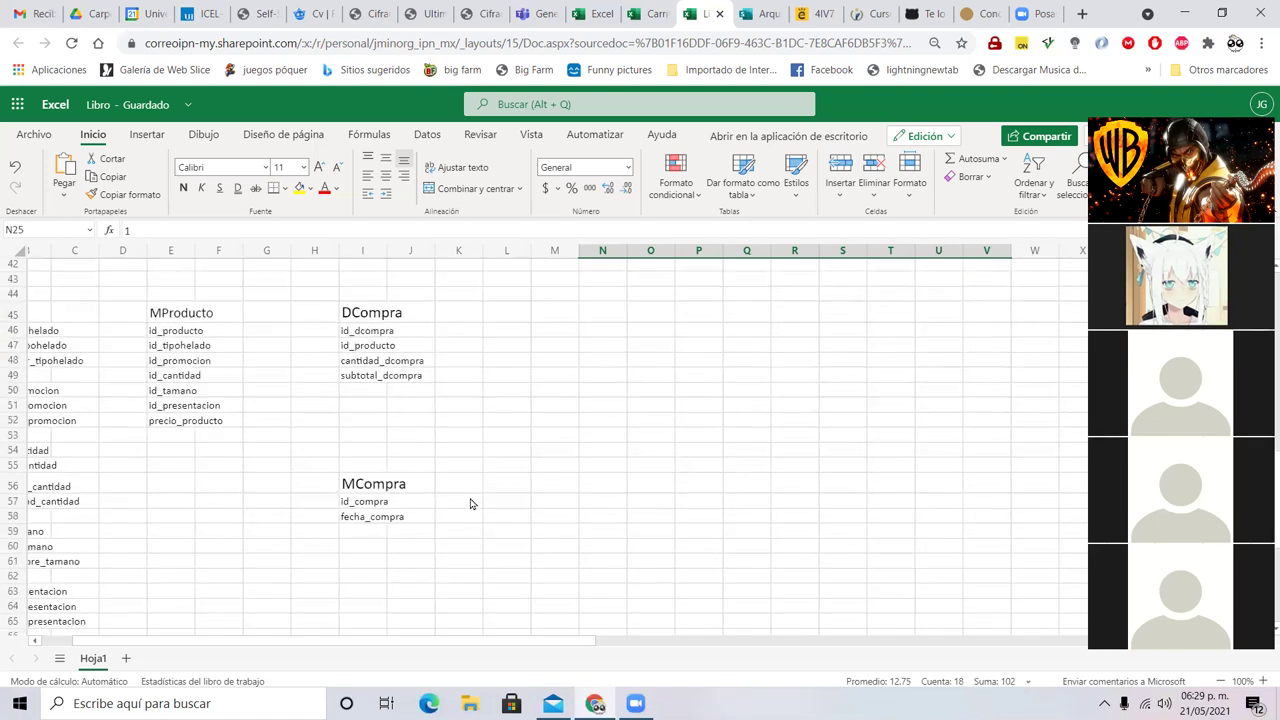
click(352, 531)
text(total_compra)
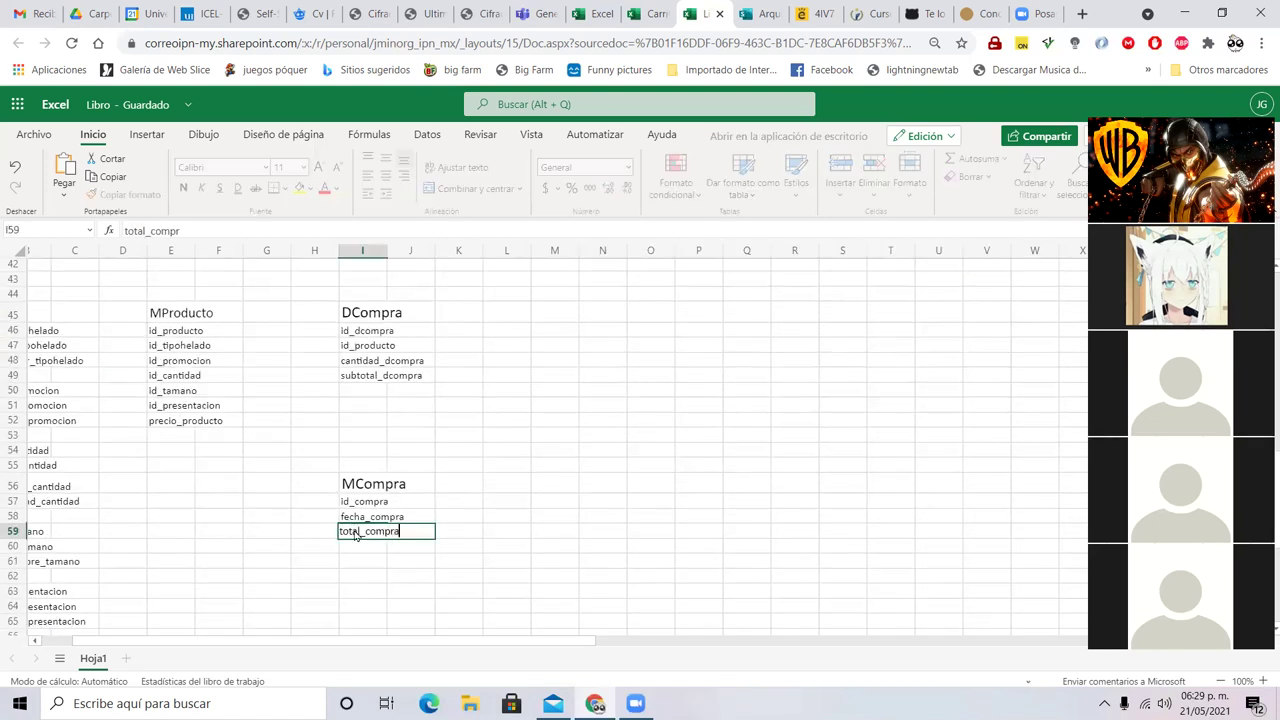
key(Return)
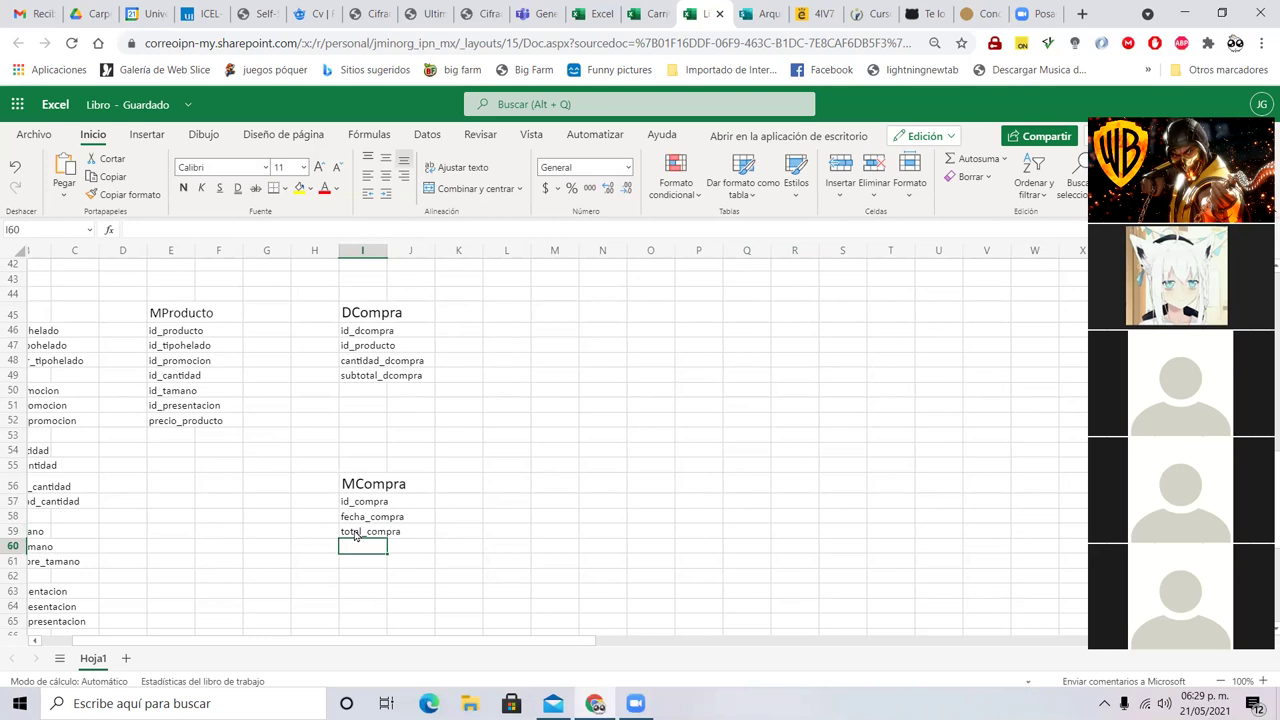
- Extend the DCompra heading in I45 to read DCompra(ticket, carrito)
scroll(726, 475, up, 7)
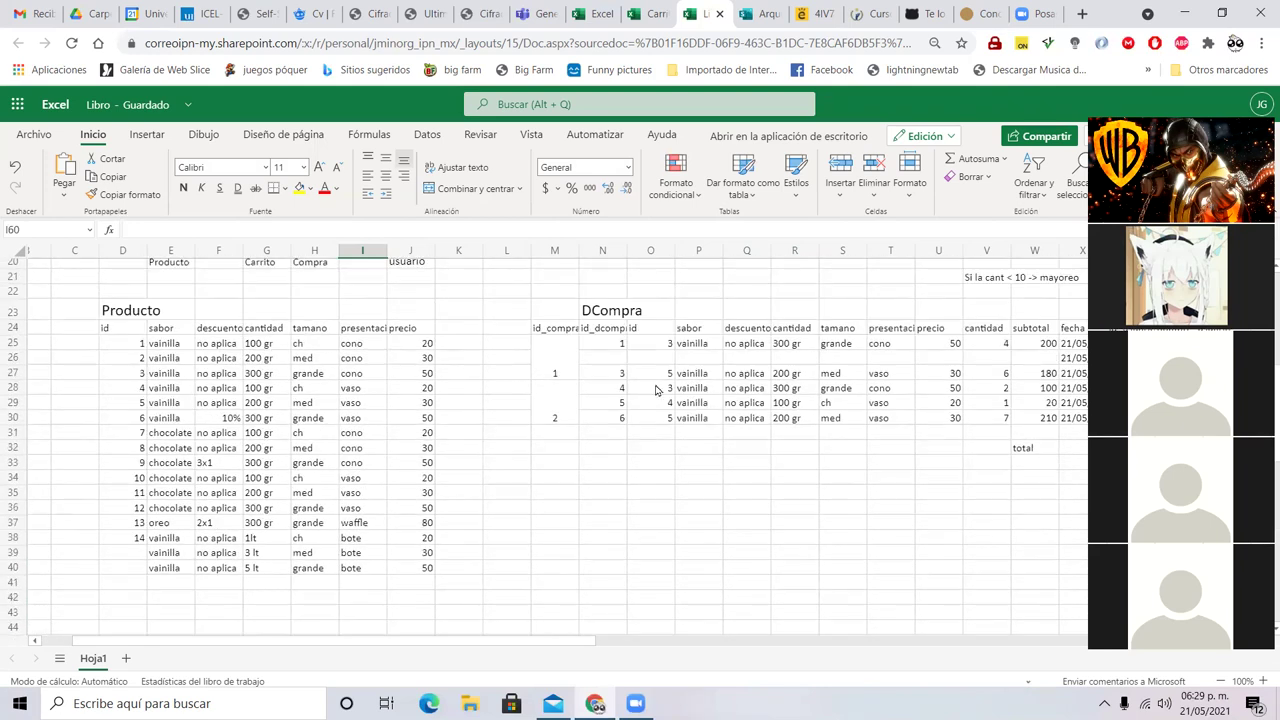
drag(603, 343, 1050, 378)
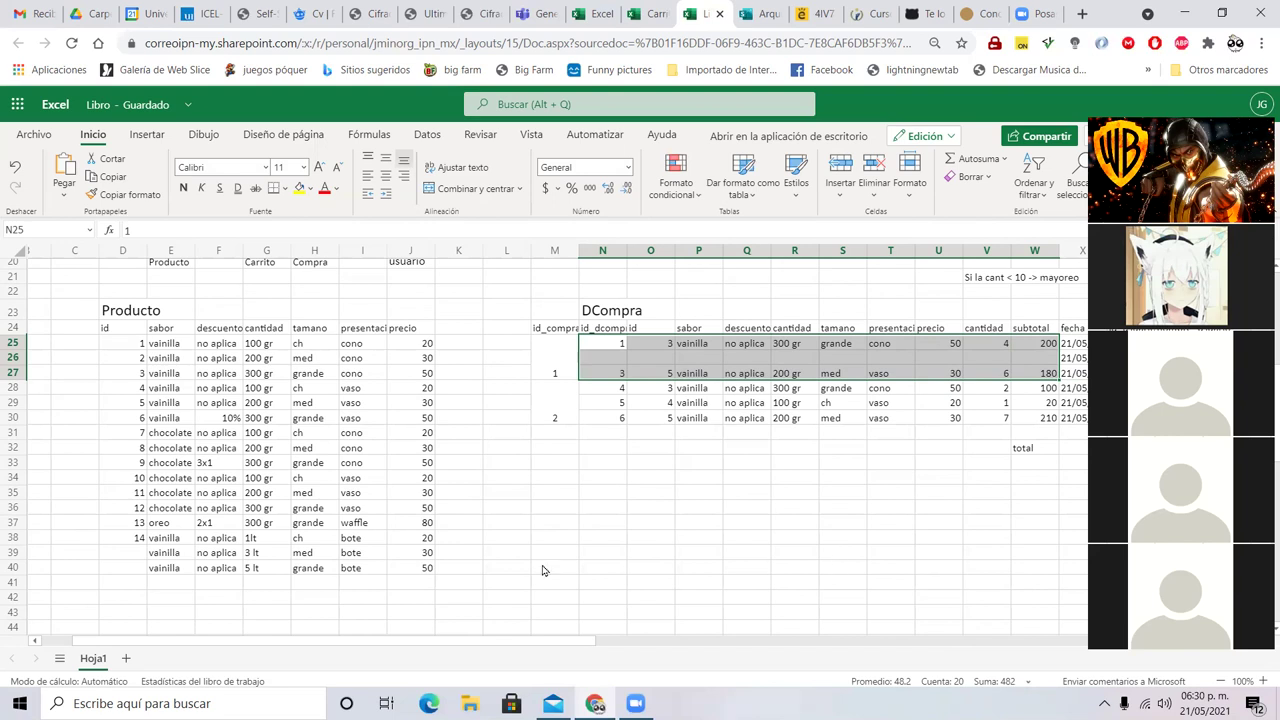
scroll(540, 570, down, 6)
click(341, 396)
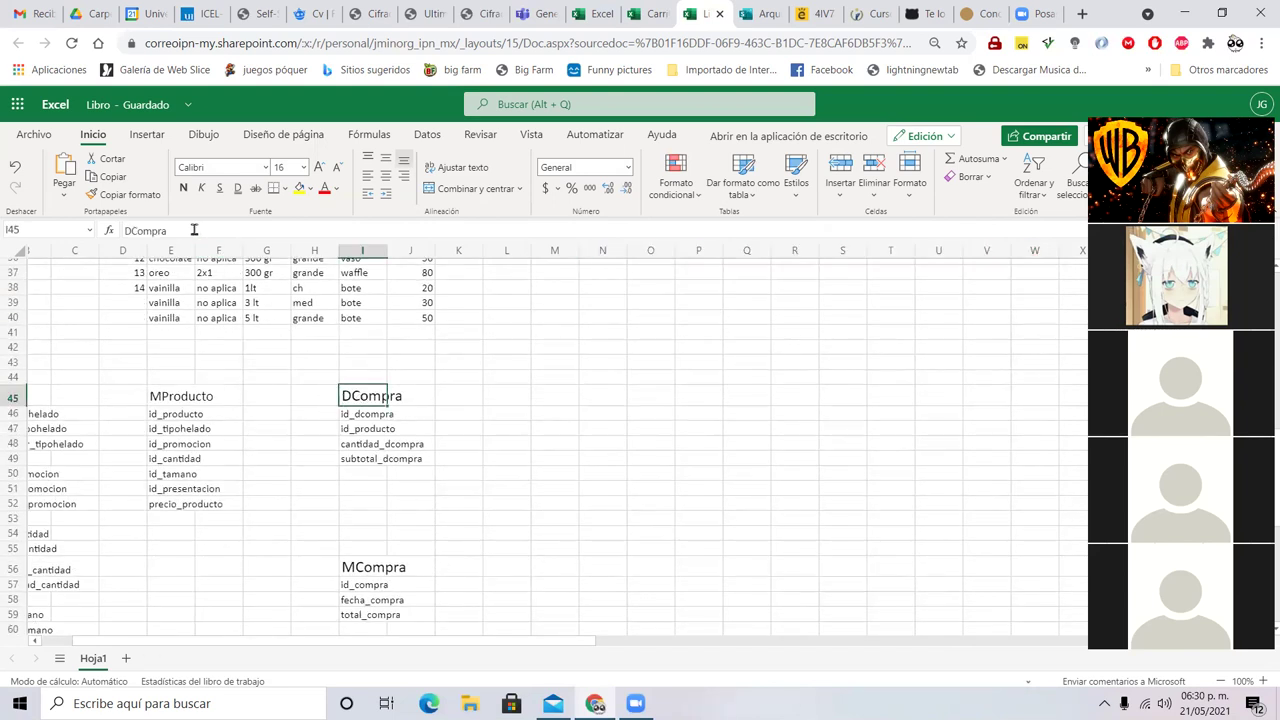
click(285, 222)
text((tio)
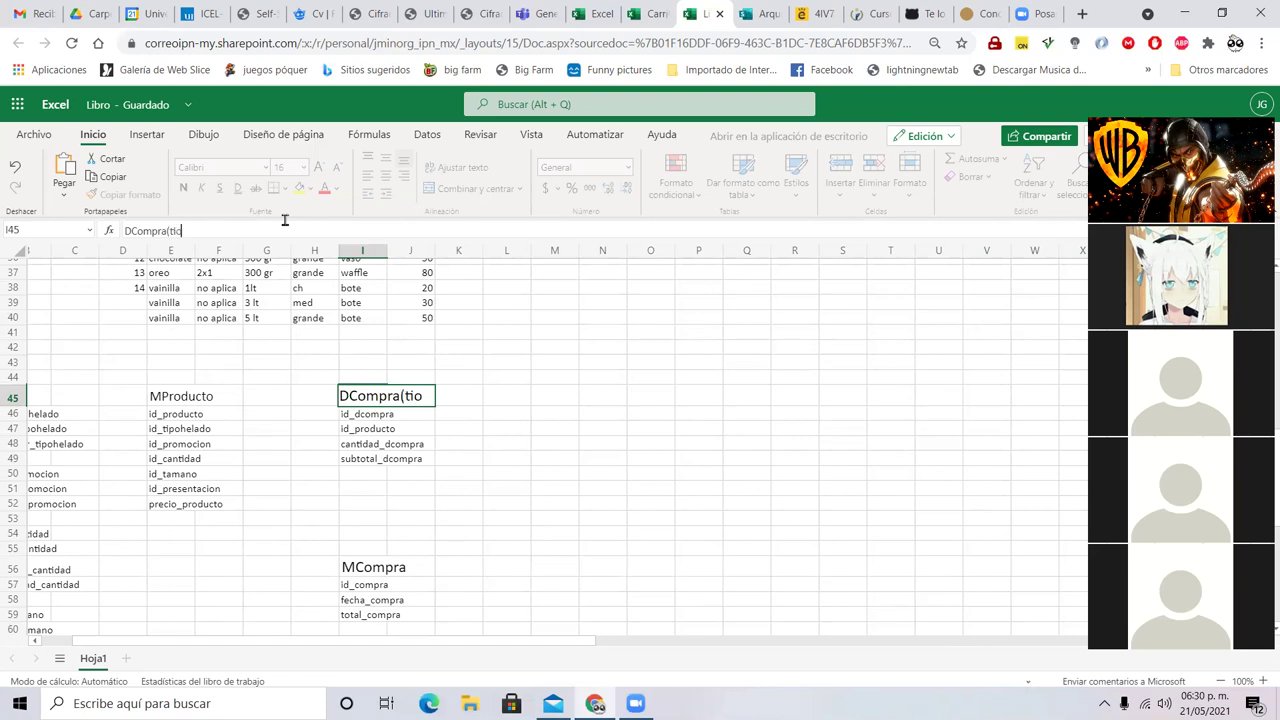
key(BackSpace)
text(cket, caart)
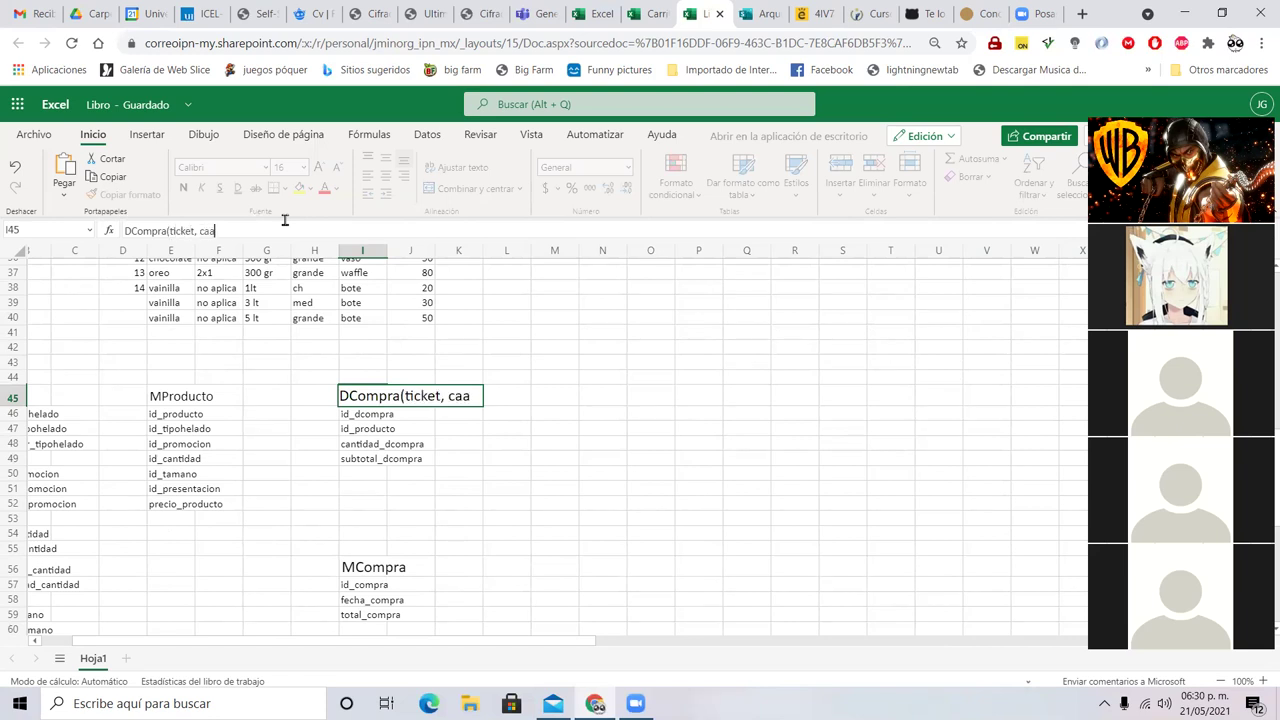
key(BackSpace)
key(BackSpace)
key(BackSpace)
text(rrito))
key(Return)
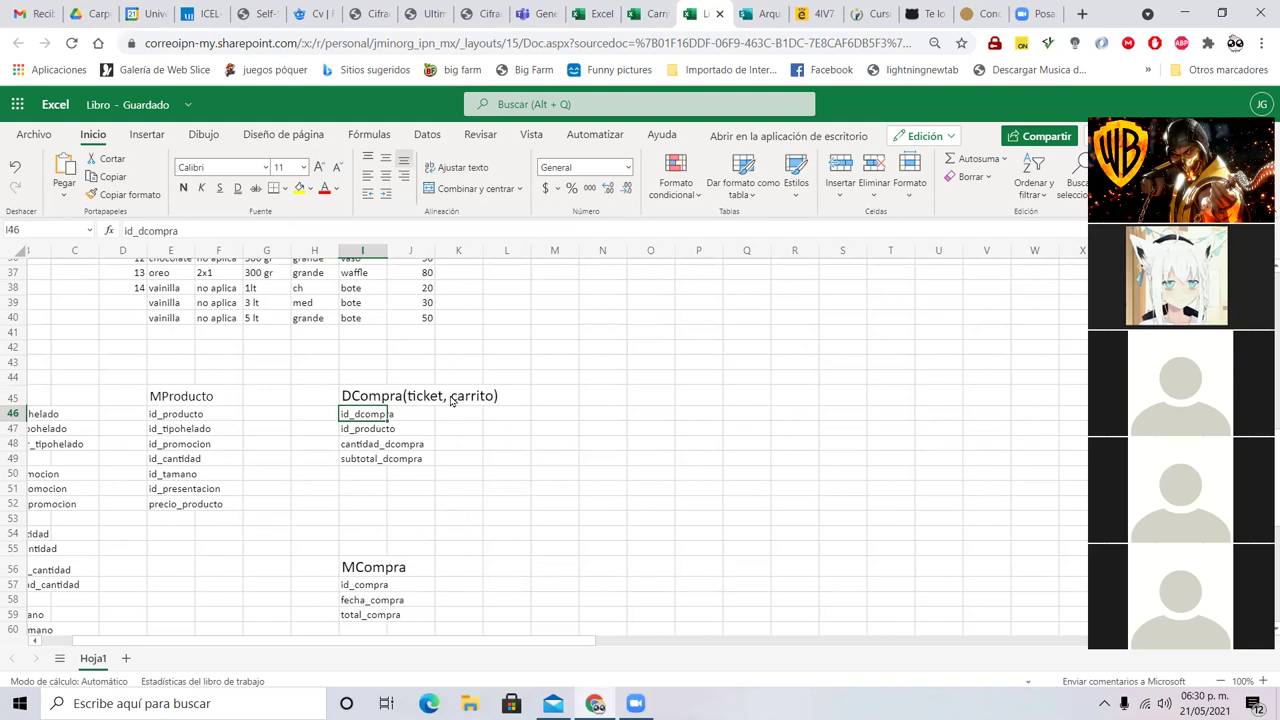
- Compare the product columns O to U of the first purchase row with the DCompra and MCompra field lists
scroll(771, 386, up, 7)
drag(650, 441, 1035, 441)
drag(650, 427, 955, 427)
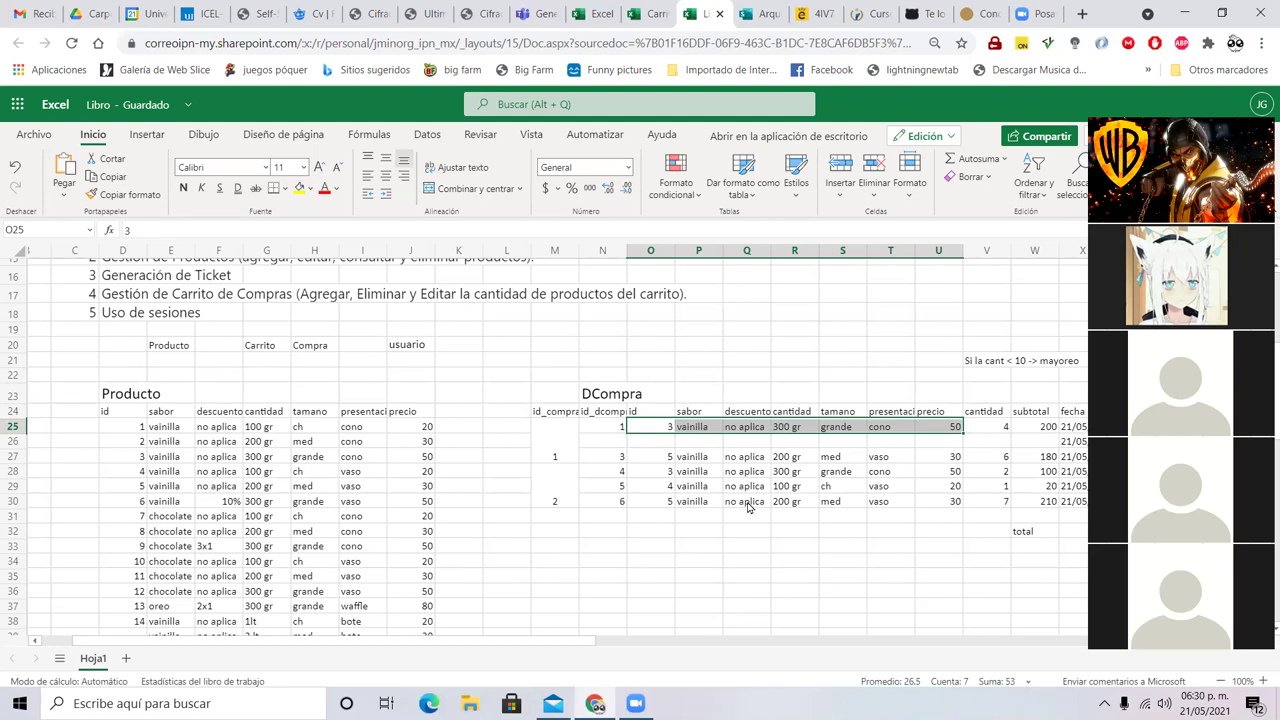
scroll(748, 507, down, 9)
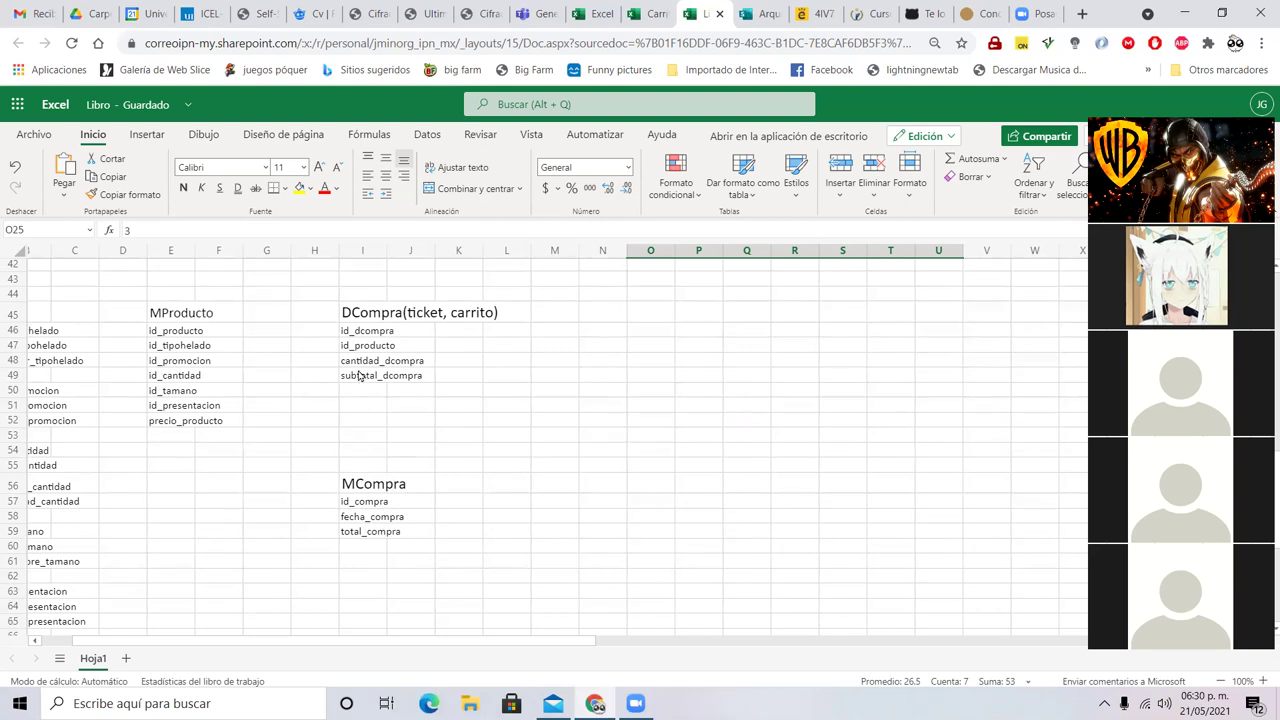
click(362, 316)
click(364, 333)
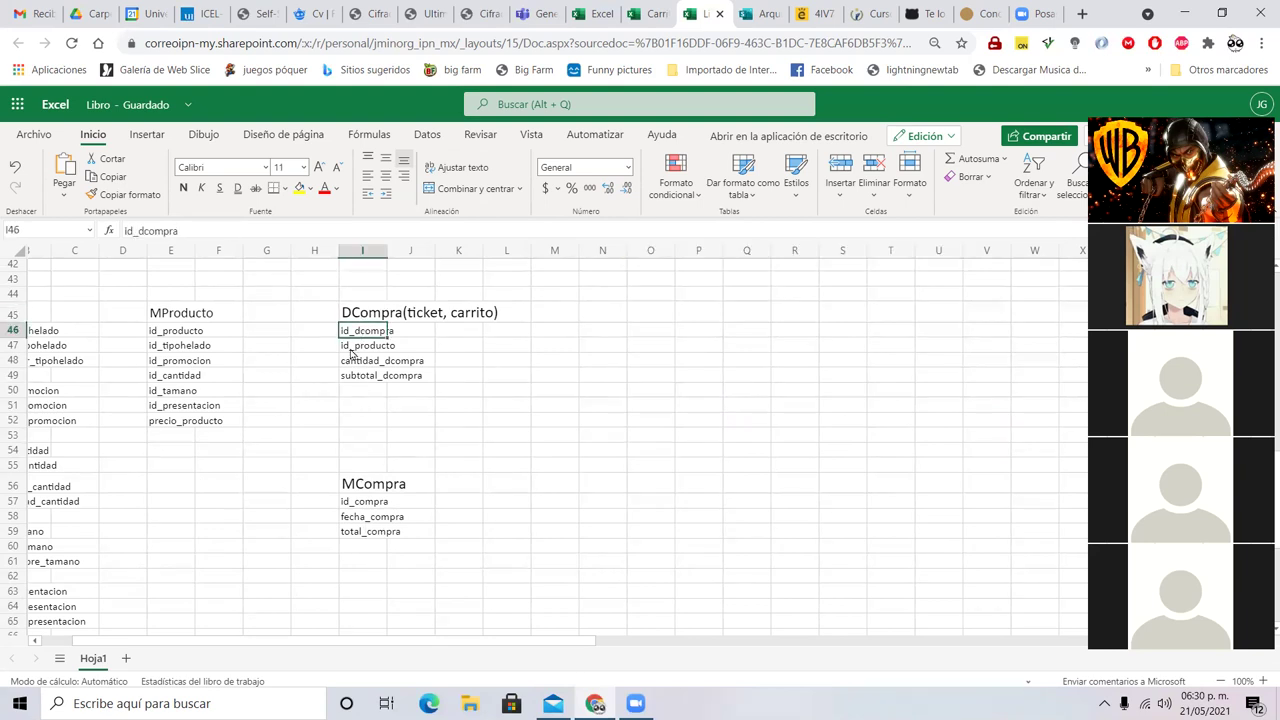
click(356, 548)
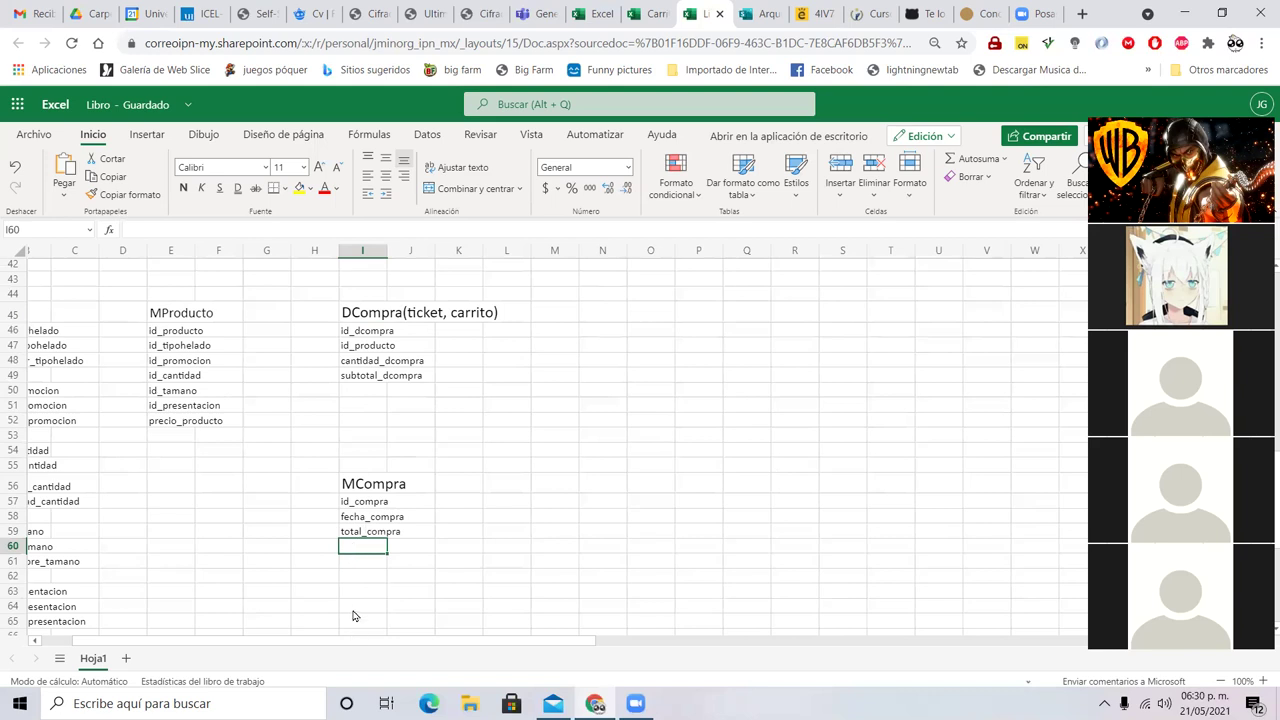
click(371, 507)
click(366, 395)
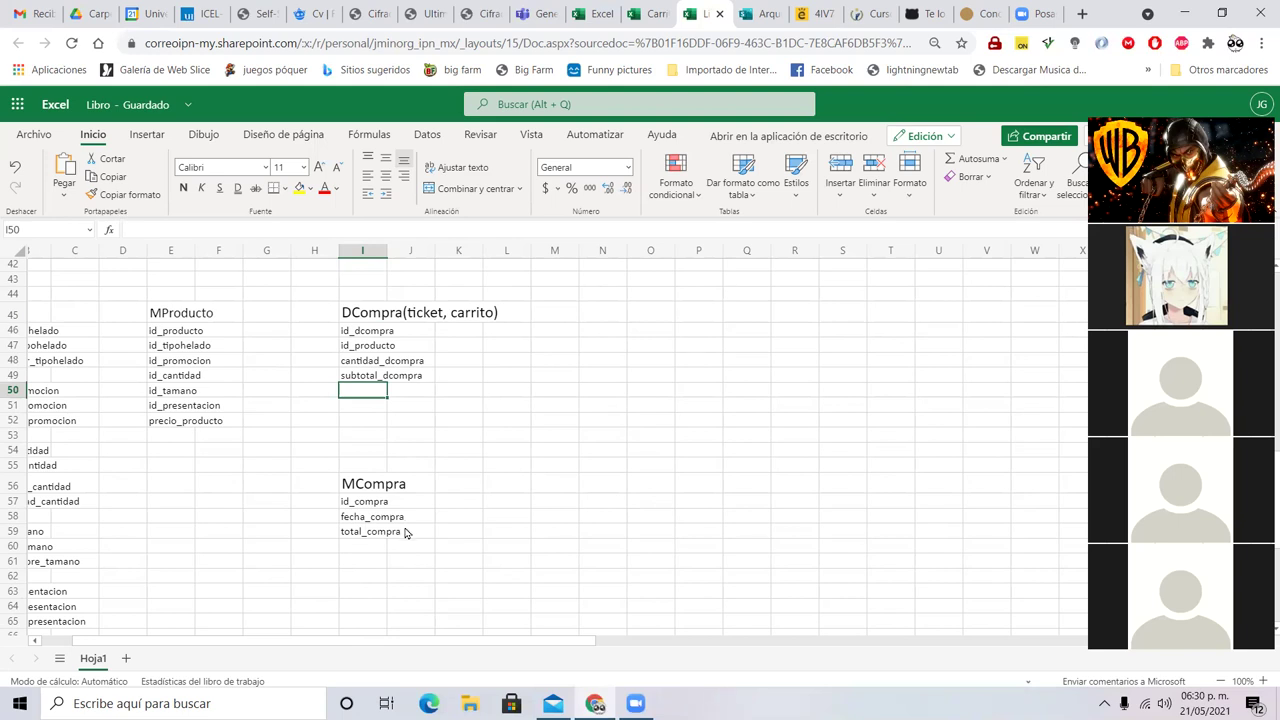
- Copy the id_dcompra field from I46 into I60 of the MCompra list
click(366, 334)
key(ctrl+c)
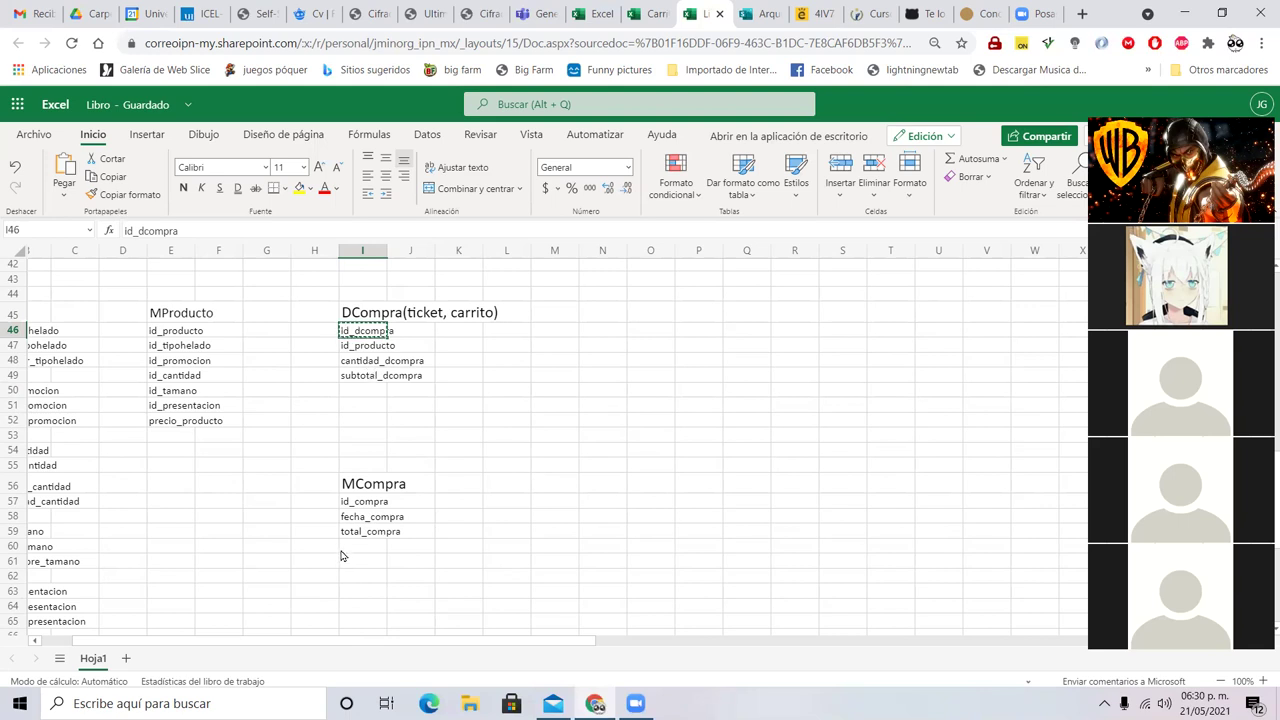
click(349, 549)
key(ctrl+v)
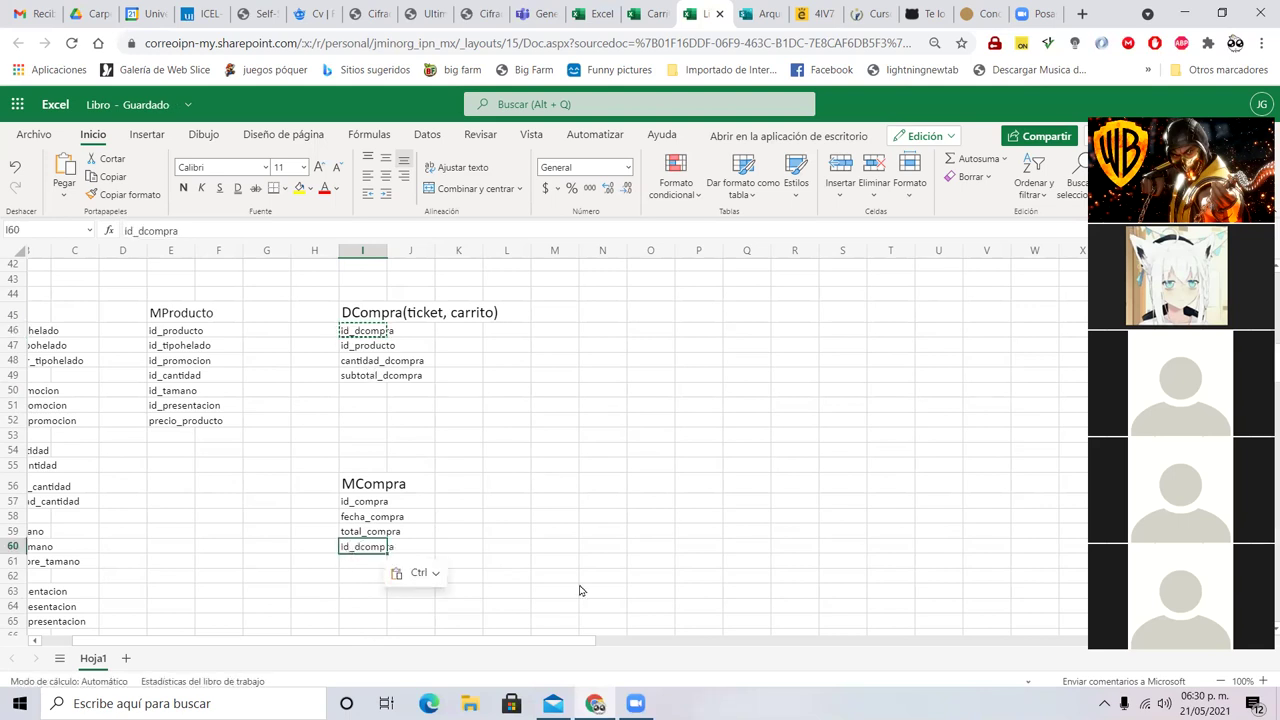
- Examine how the id_dcompra rows in column N relate to the merged id_compra values in column M
scroll(672, 565, up, 7)
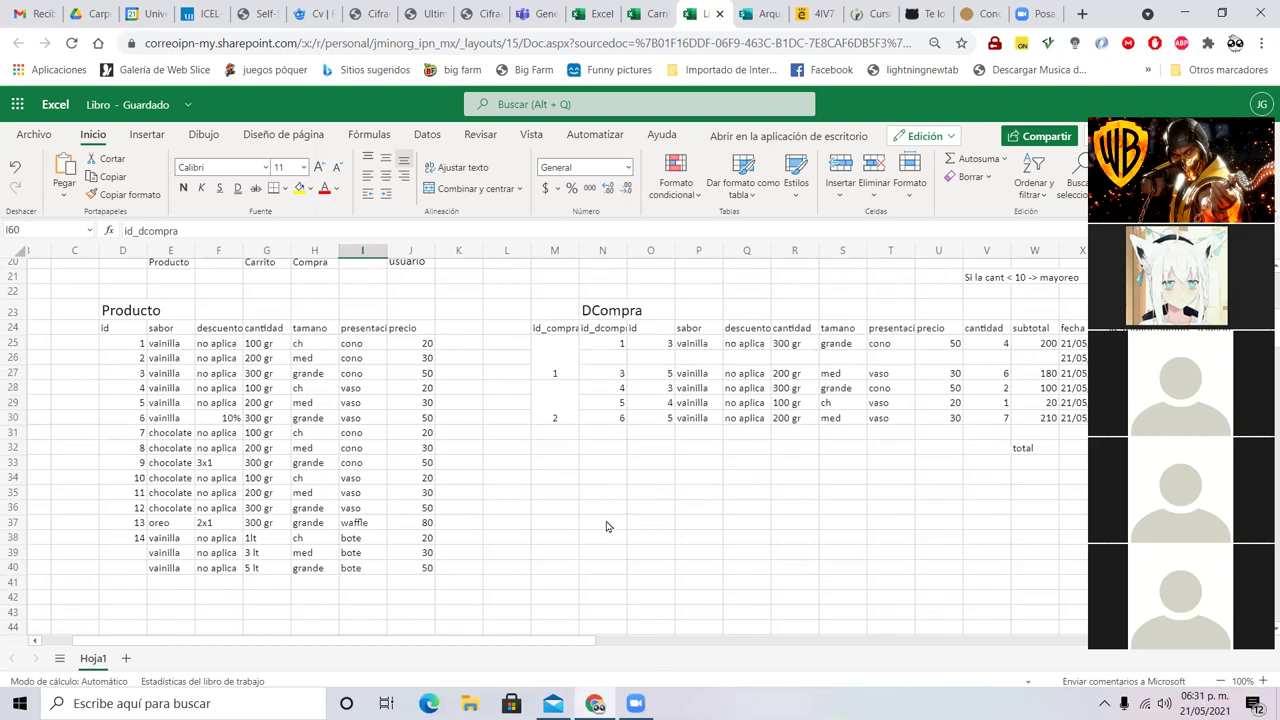
click(607, 389)
drag(606, 404, 612, 420)
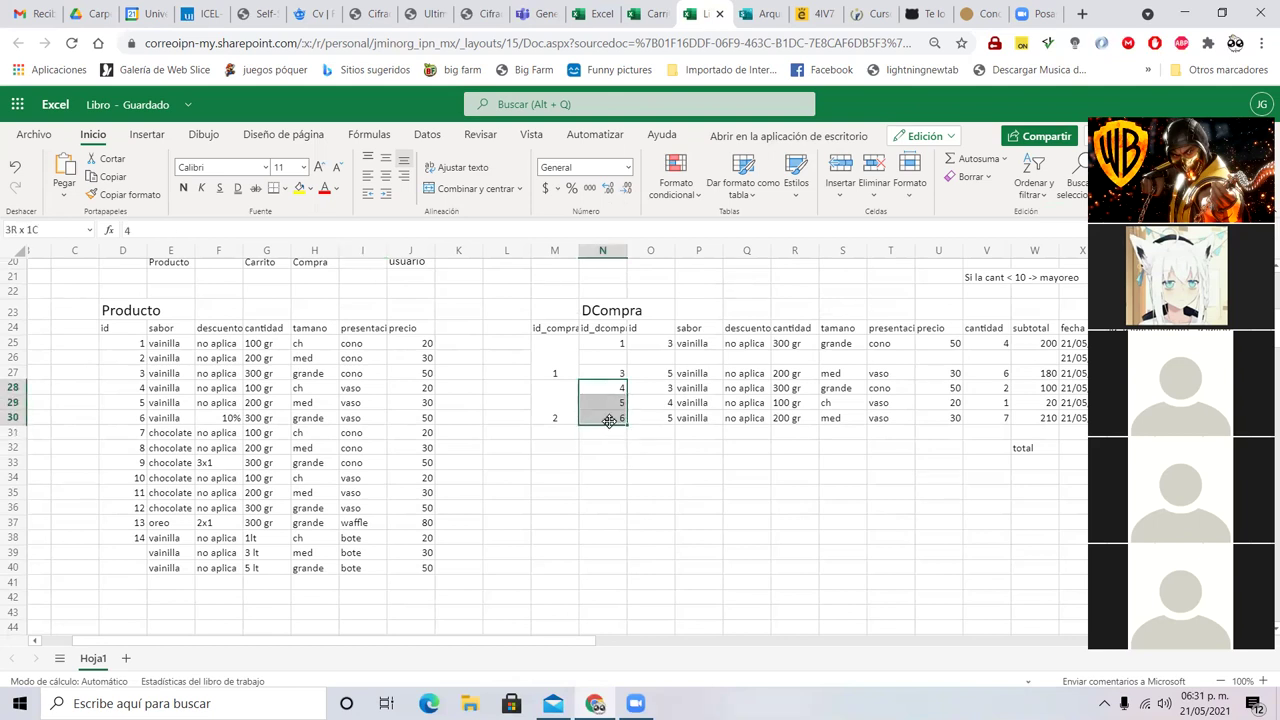
click(557, 404)
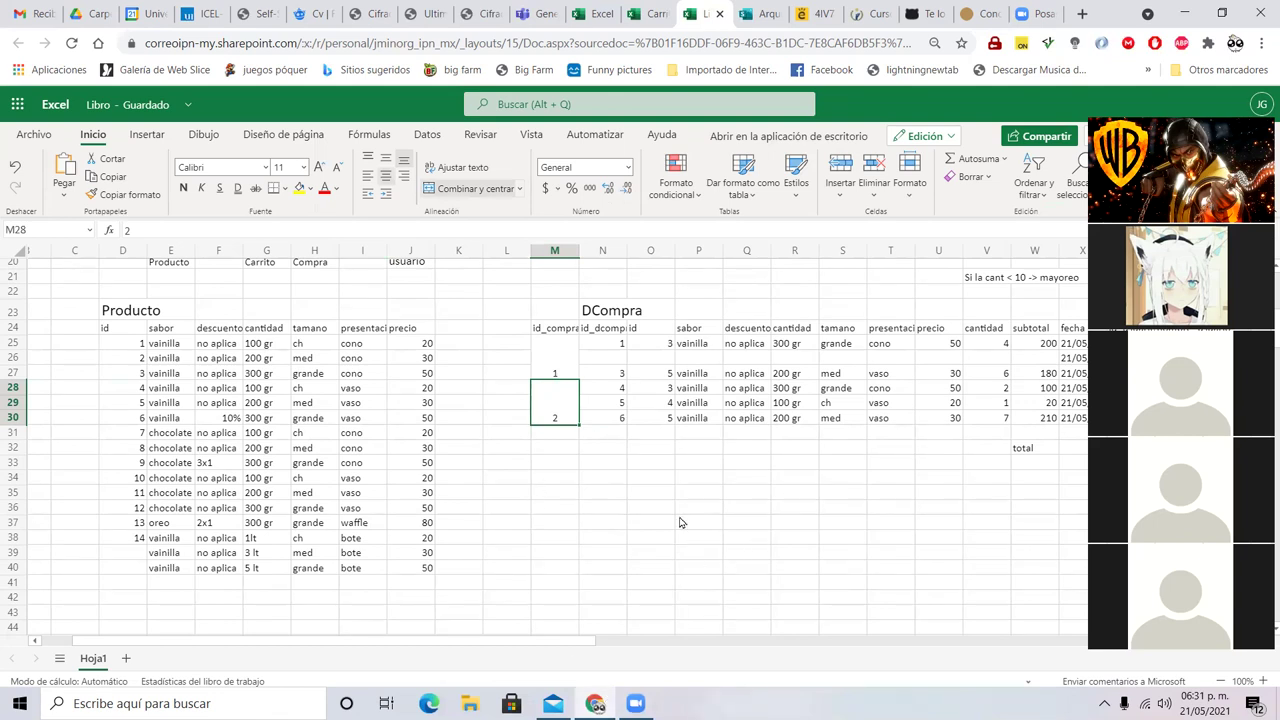
drag(617, 394, 616, 424)
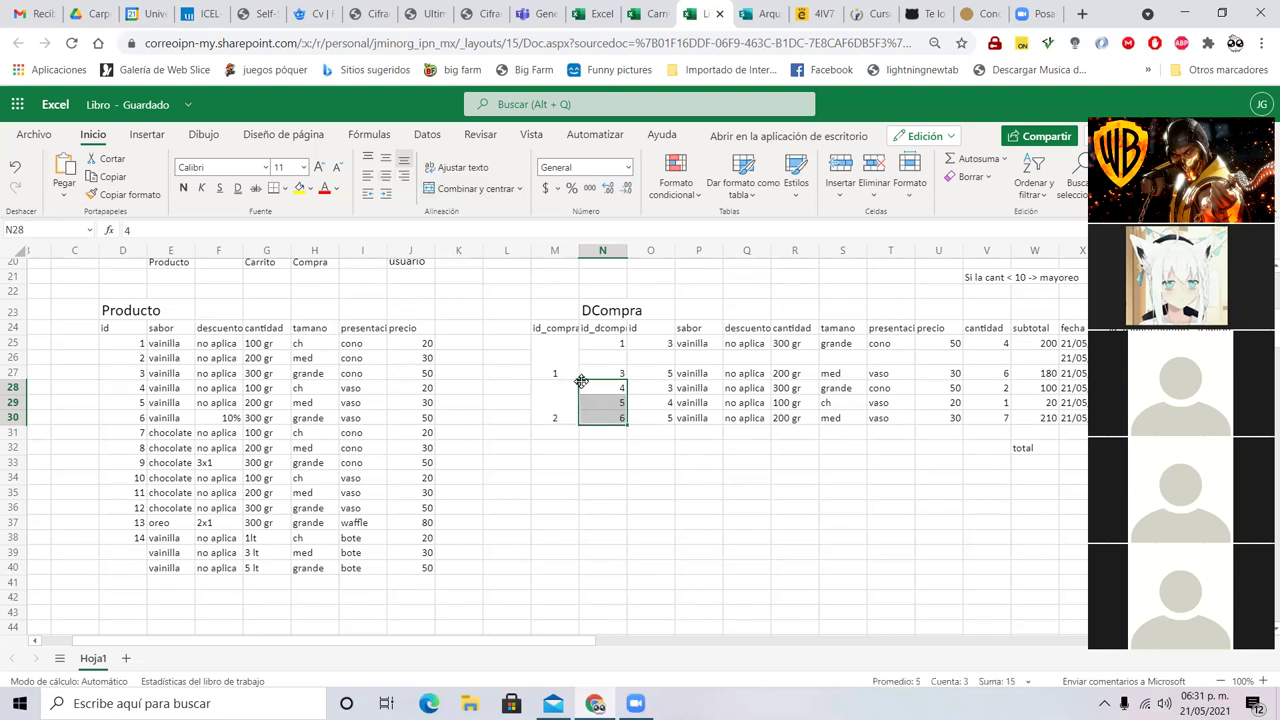
click(556, 400)
mouse_move(601, 354)
mouse_down()
mouse_move(604, 378)
mouse_move(604, 342)
mouse_up()
key(Left)
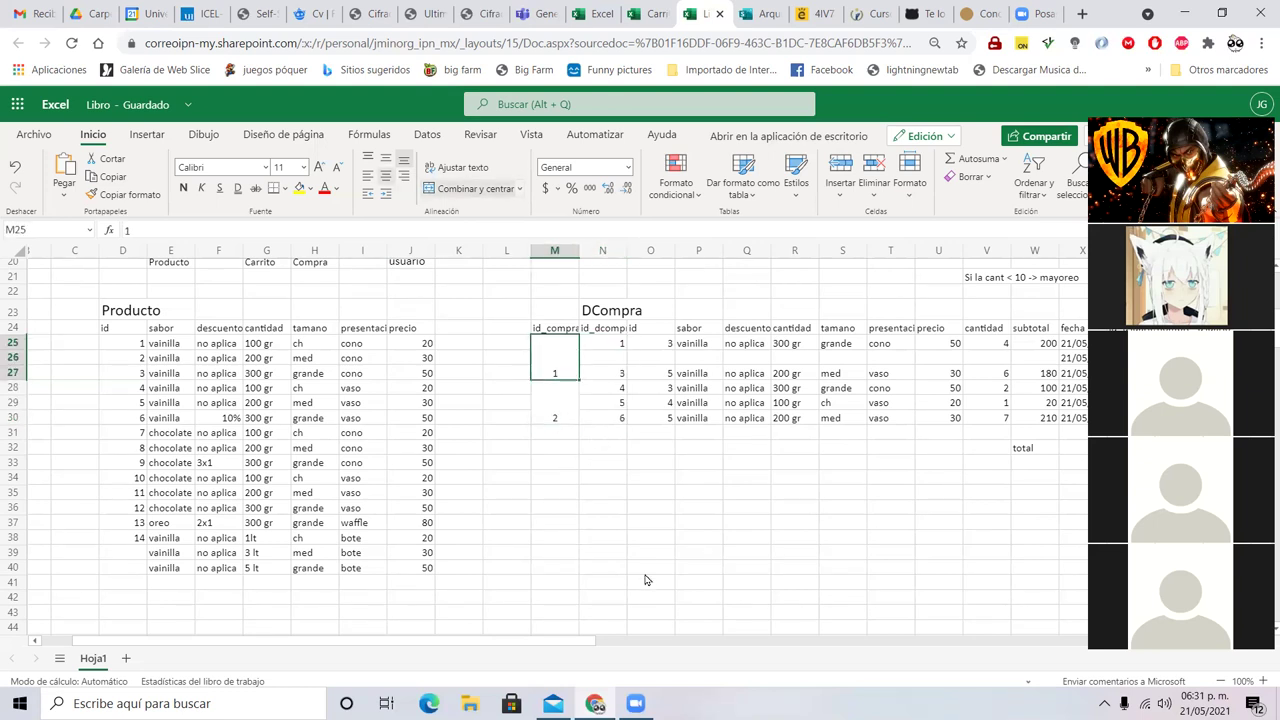
- Compare the DCompra and MCompra field lists and the id_dcompra field they share in I46 and I60
drag(610, 433, 604, 525)
click(540, 465)
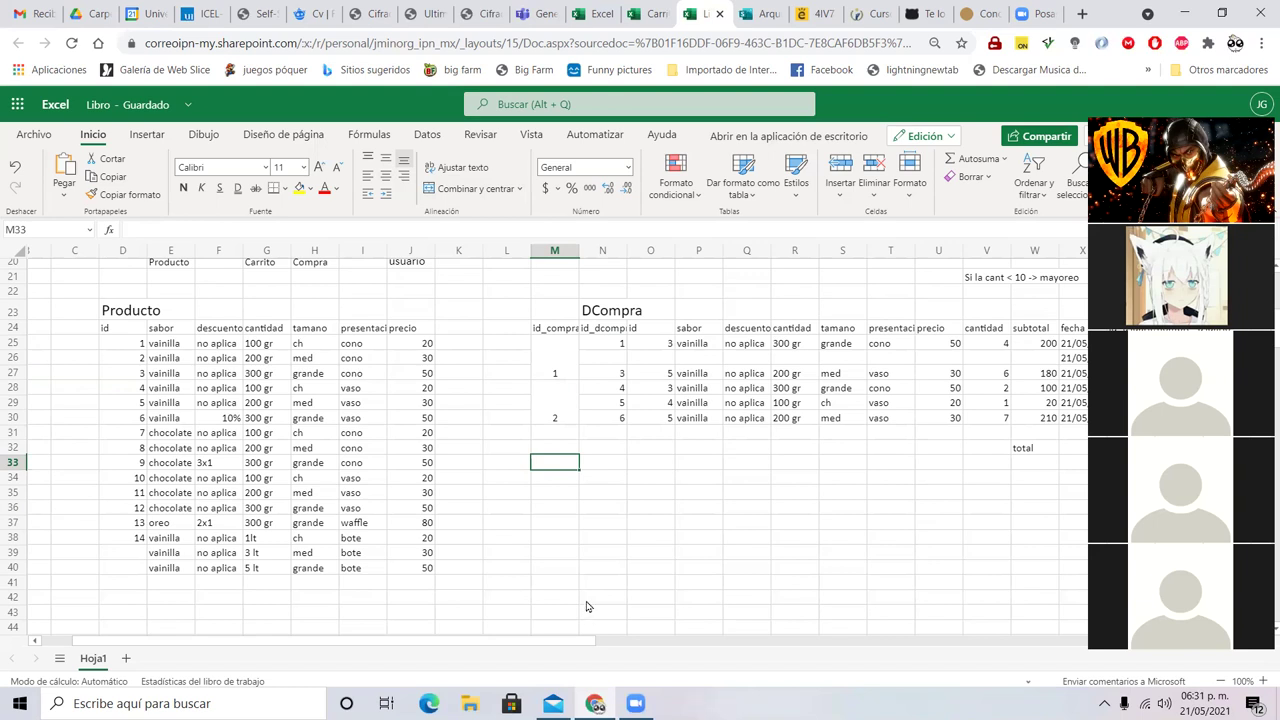
scroll(587, 607, down, 7)
drag(313, 467, 449, 563)
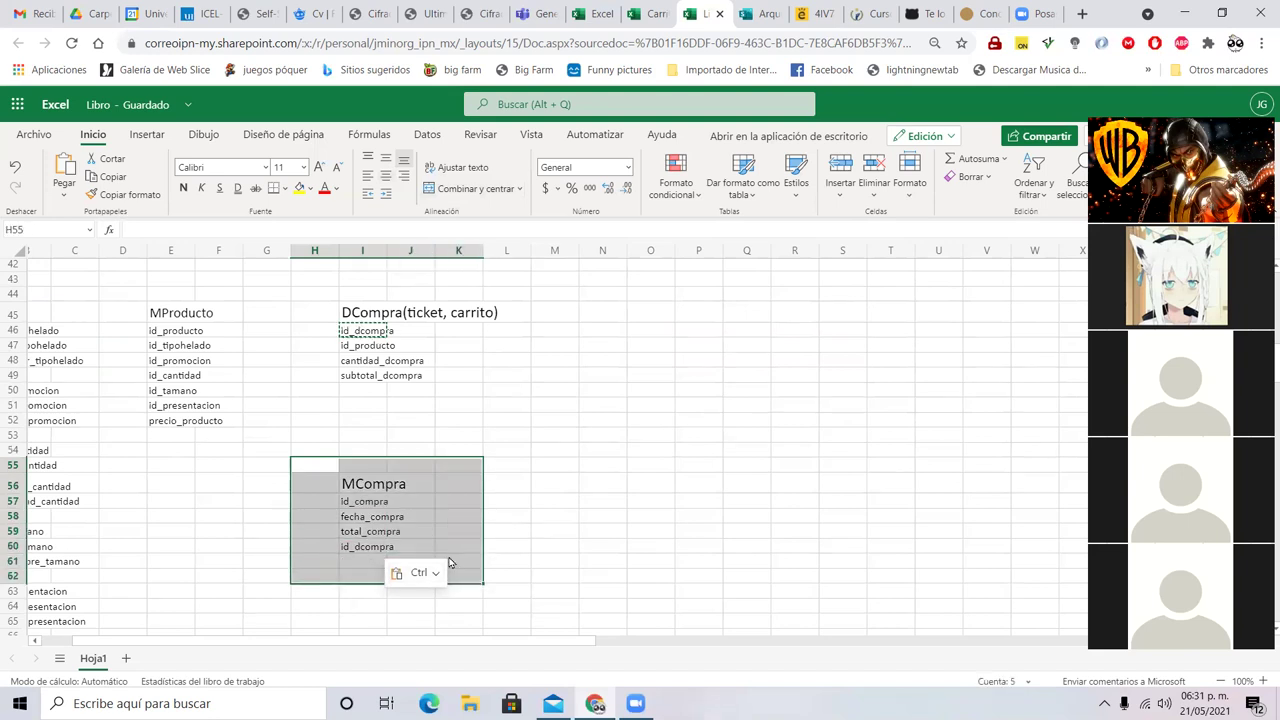
drag(297, 285, 471, 396)
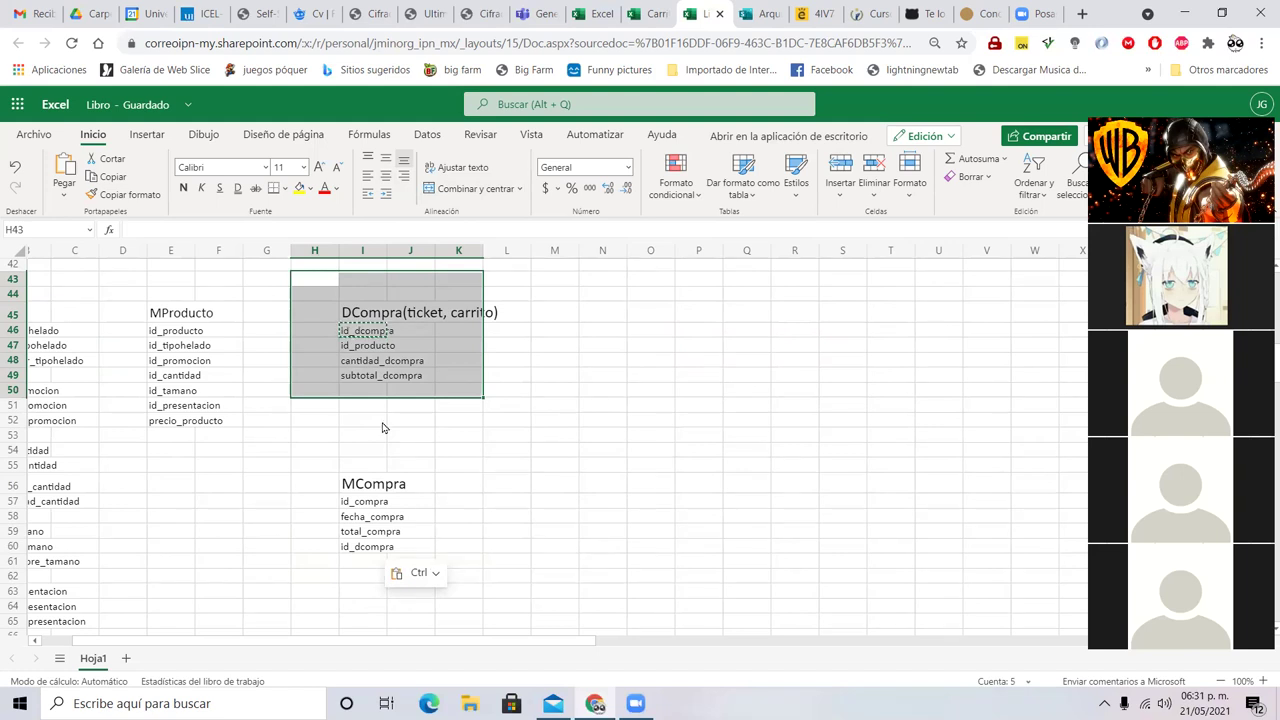
click(376, 332)
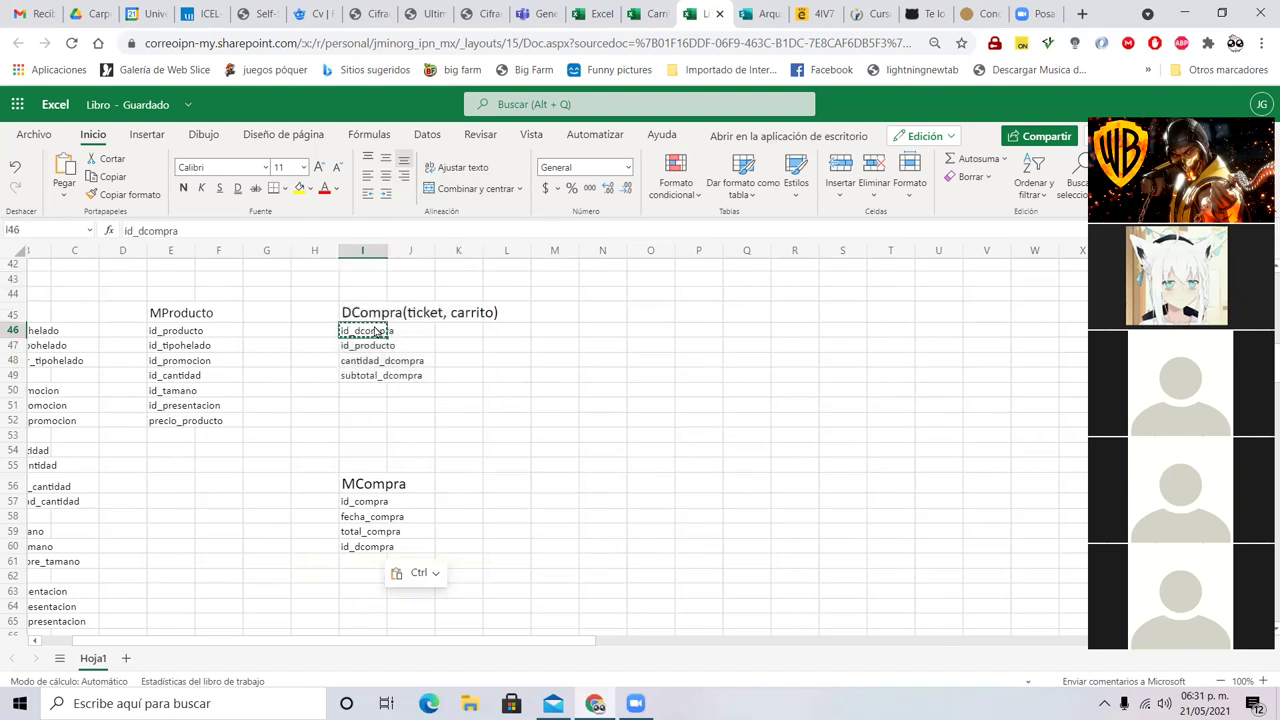
click(378, 548)
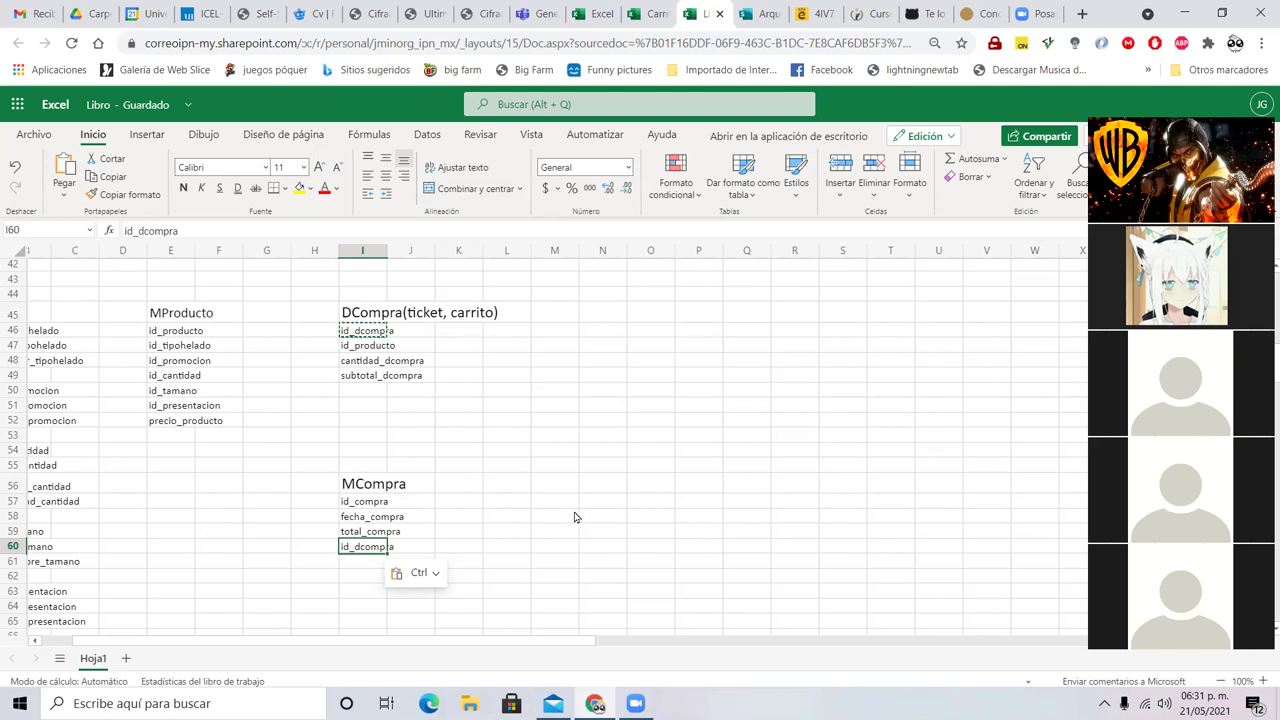
- Start a table headed Usuario in AC23 beside the purchase data, with id_usuario as the column header in AC24
scroll(705, 523, up, 8)
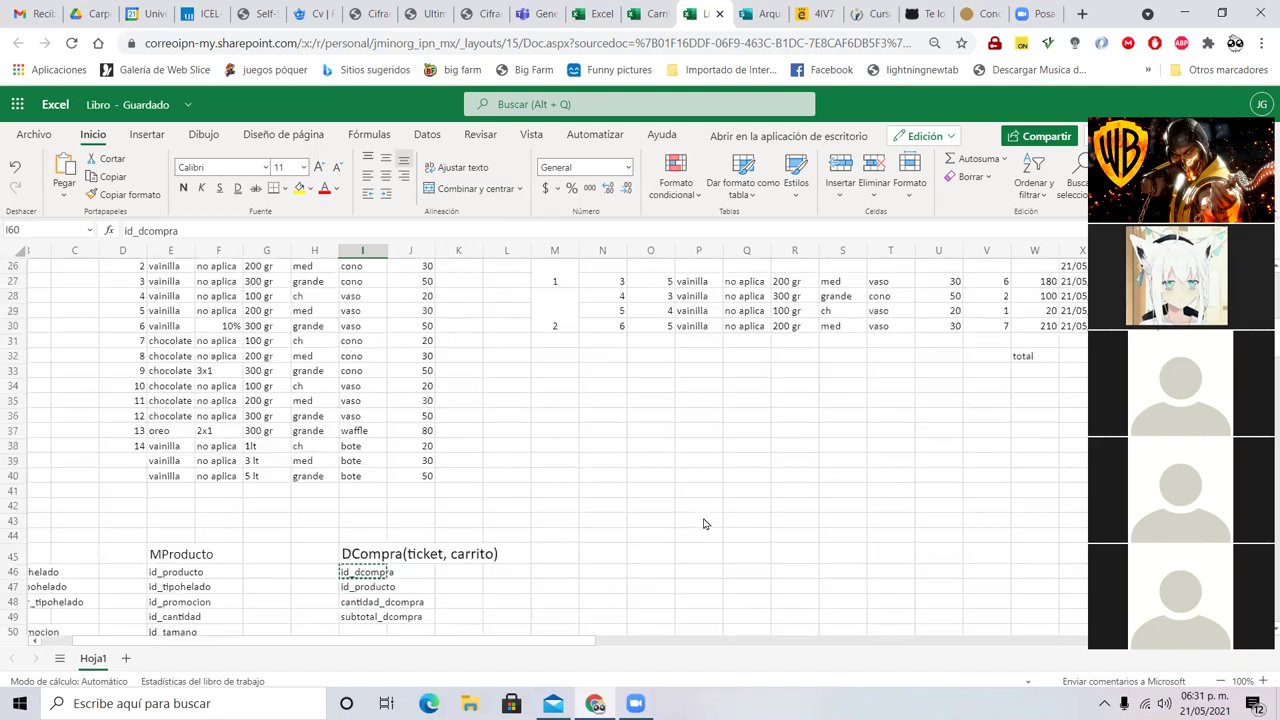
scroll(705, 523, down, 2)
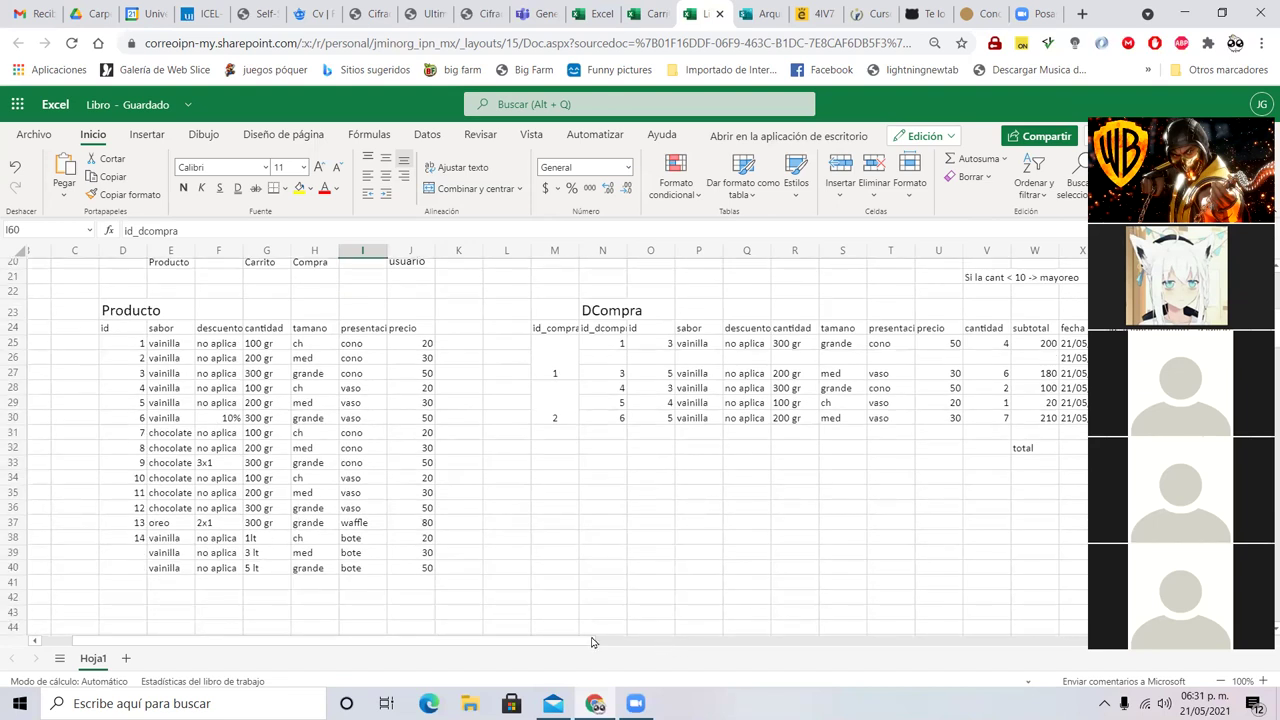
drag(600, 643, 735, 643)
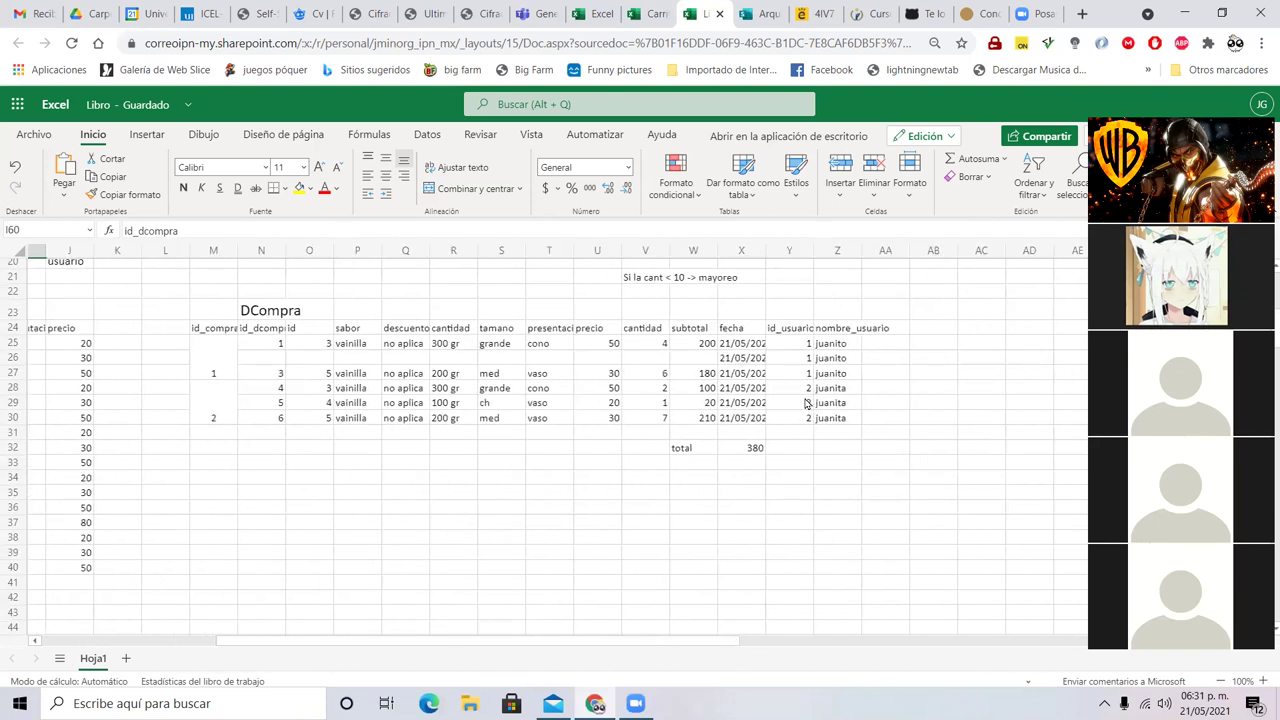
drag(822, 295, 641, 442)
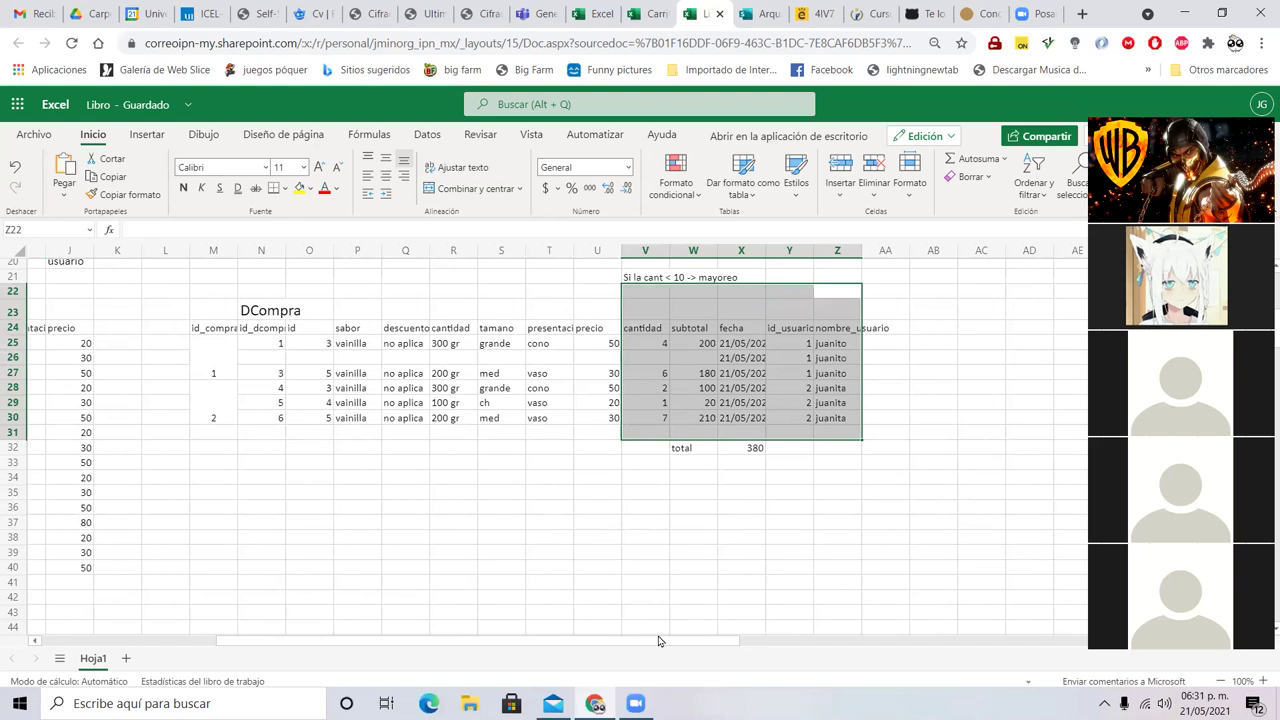
click(978, 312)
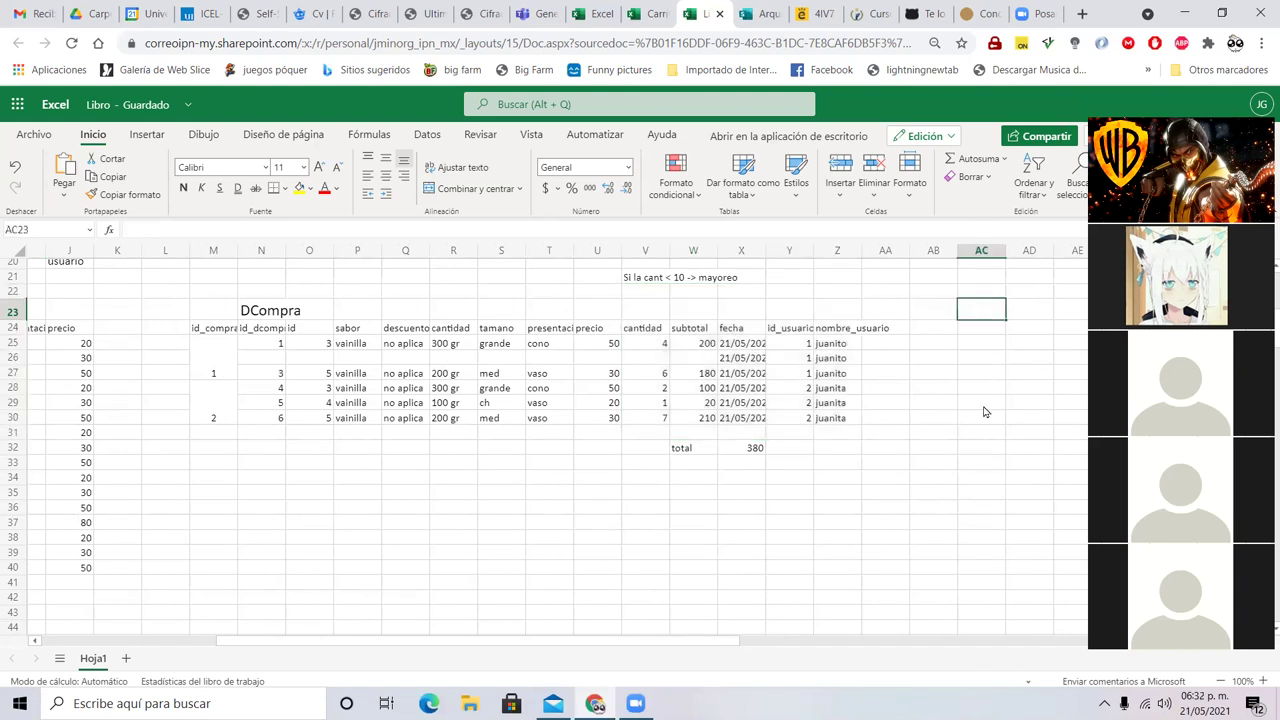
text(Usuario)
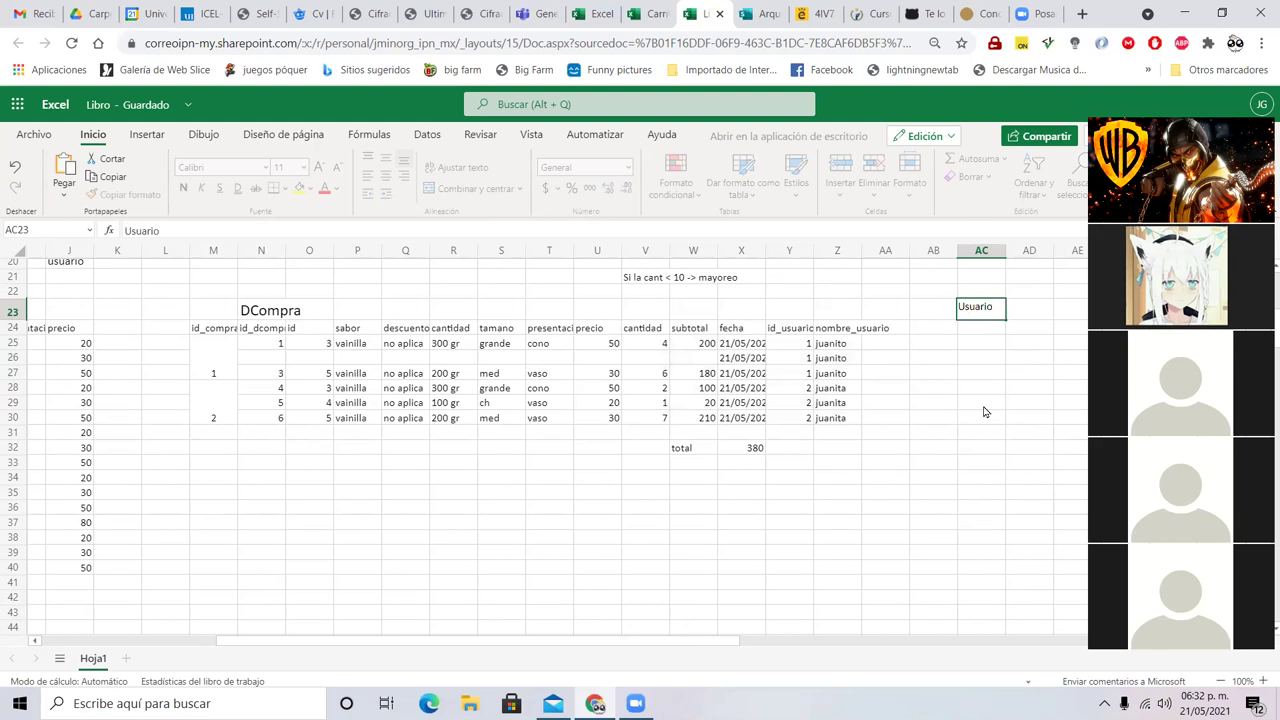
key(Return)
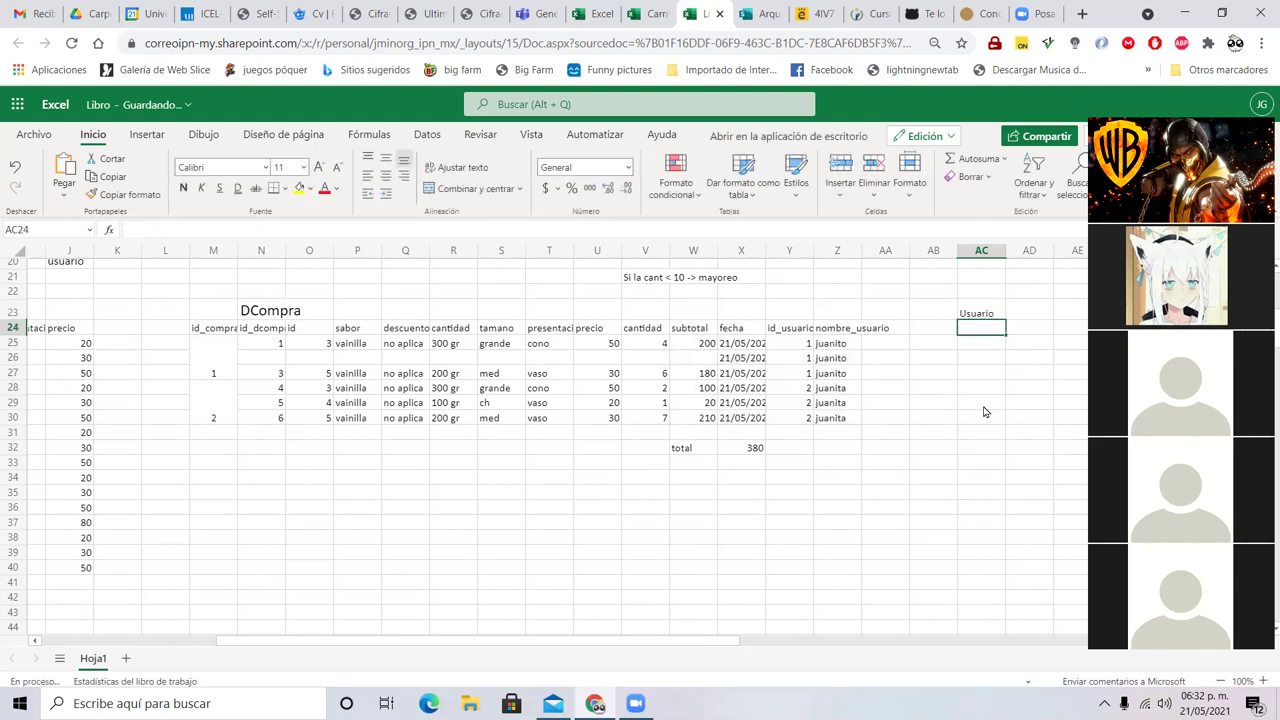
text(id_usuario)
key(Tab)
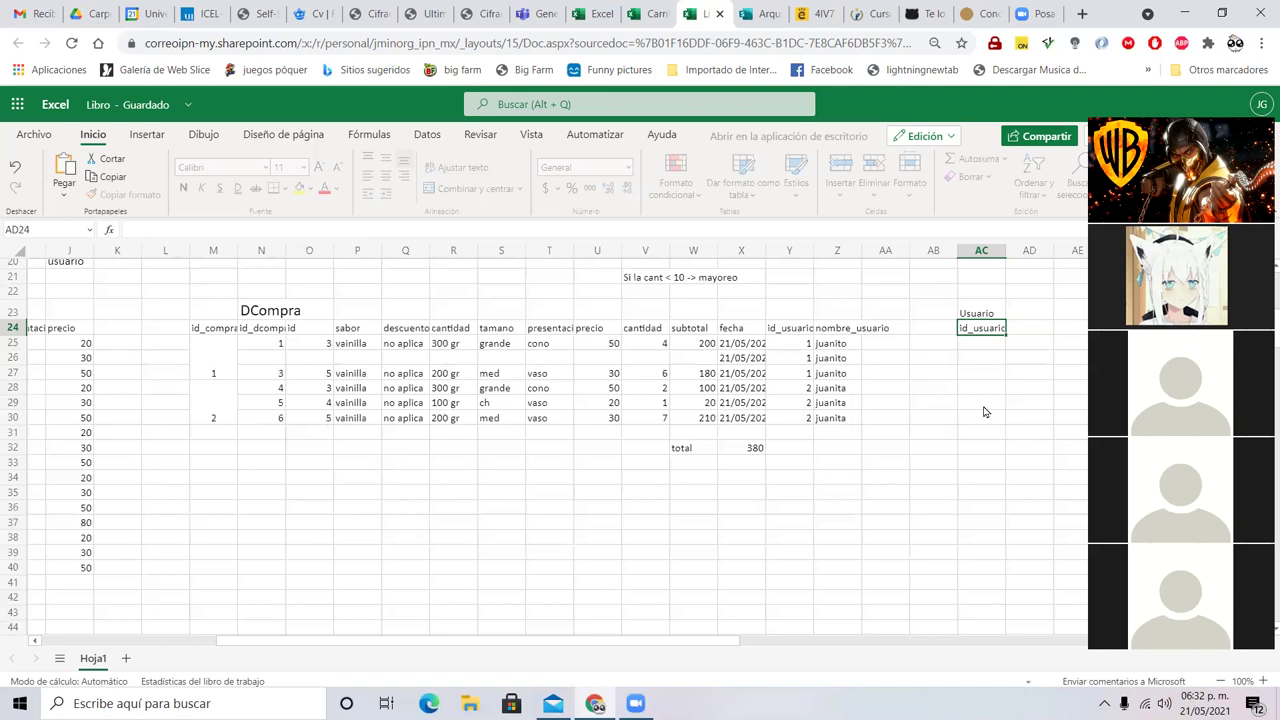
- Add the name column headers nombre_usuario, appat_usuatio and apmat_usuario in AD24 to AF24 of the Usuario table
text(nombre_usuario)
key(Tab)
text(appat_usuatio)
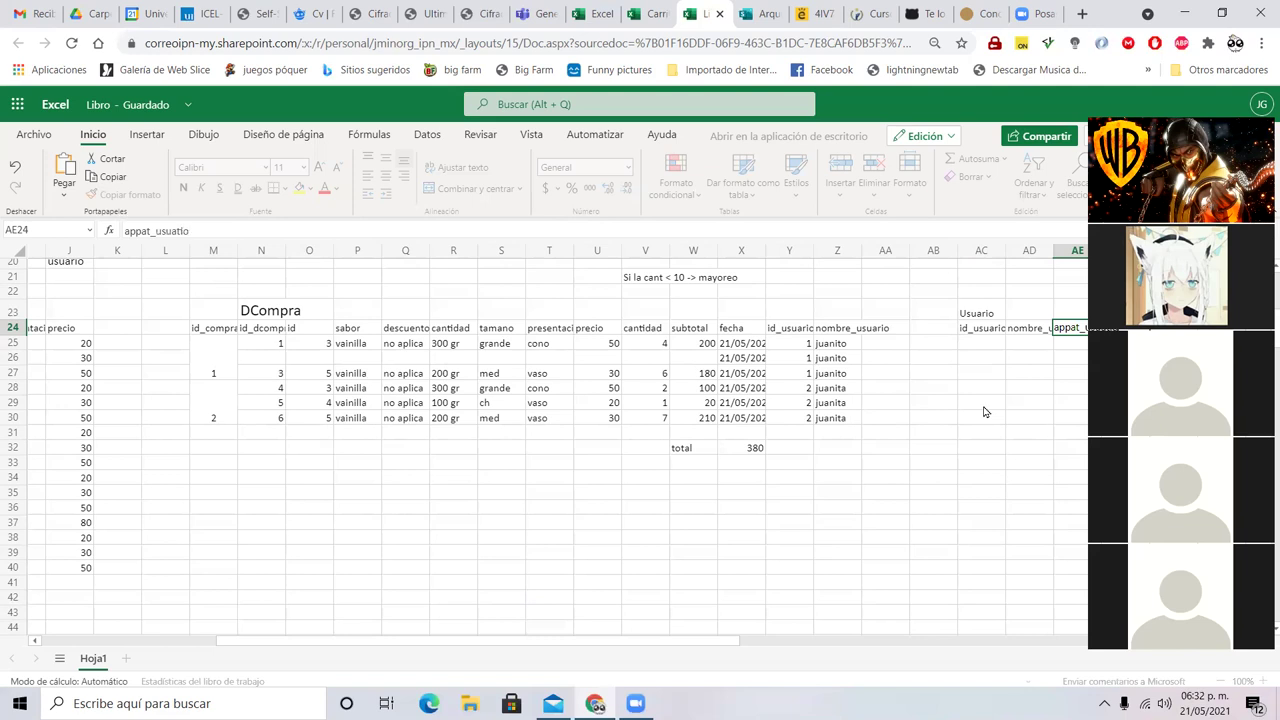
key(Tab)
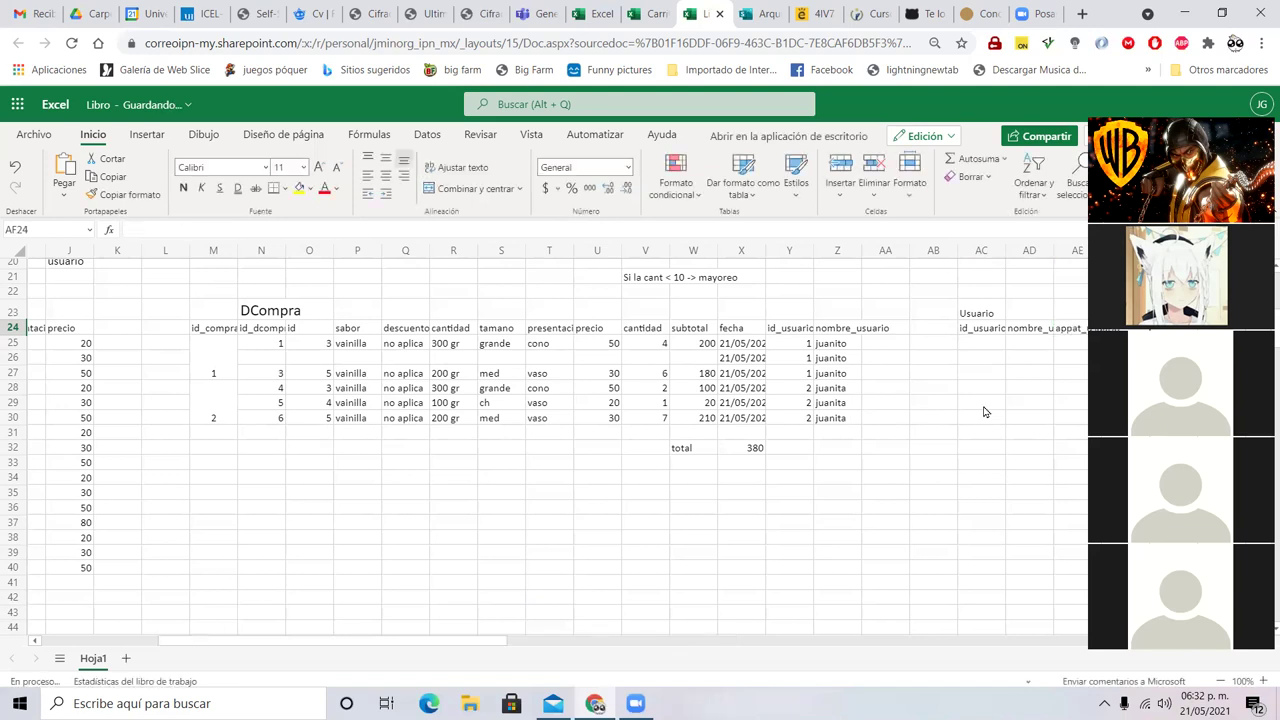
text(apmat_usuario)
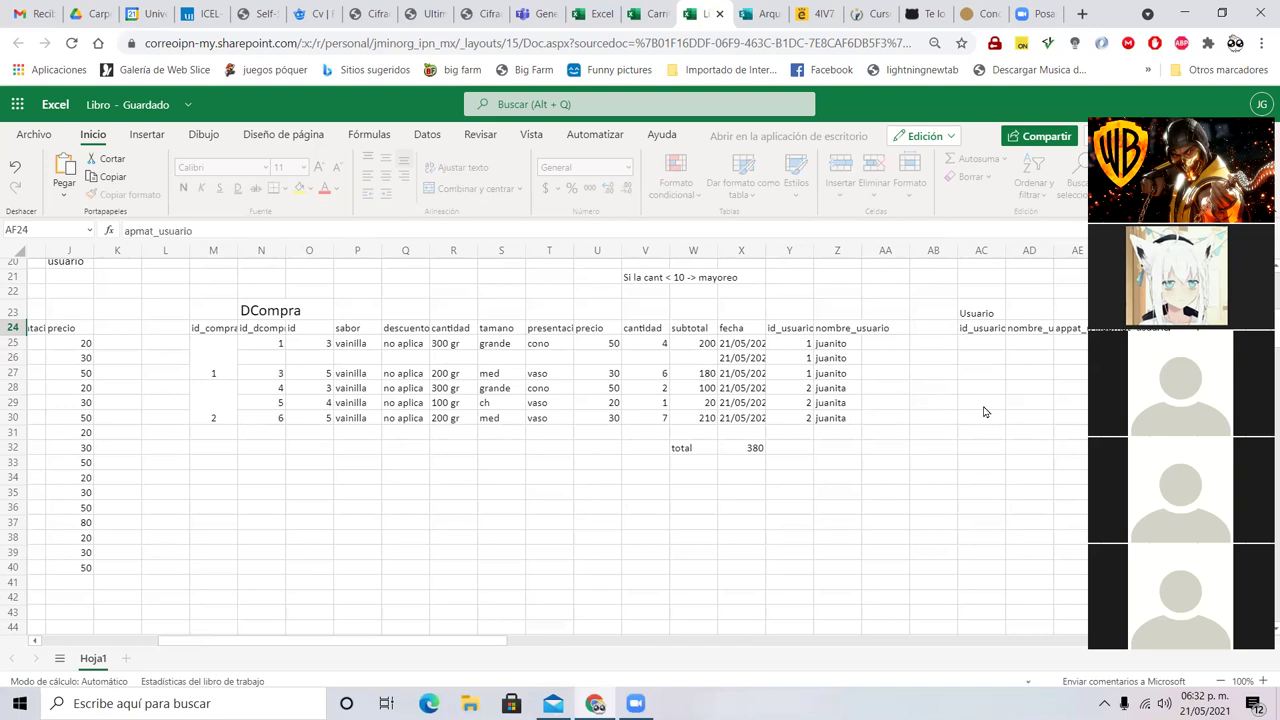
key(Tab)
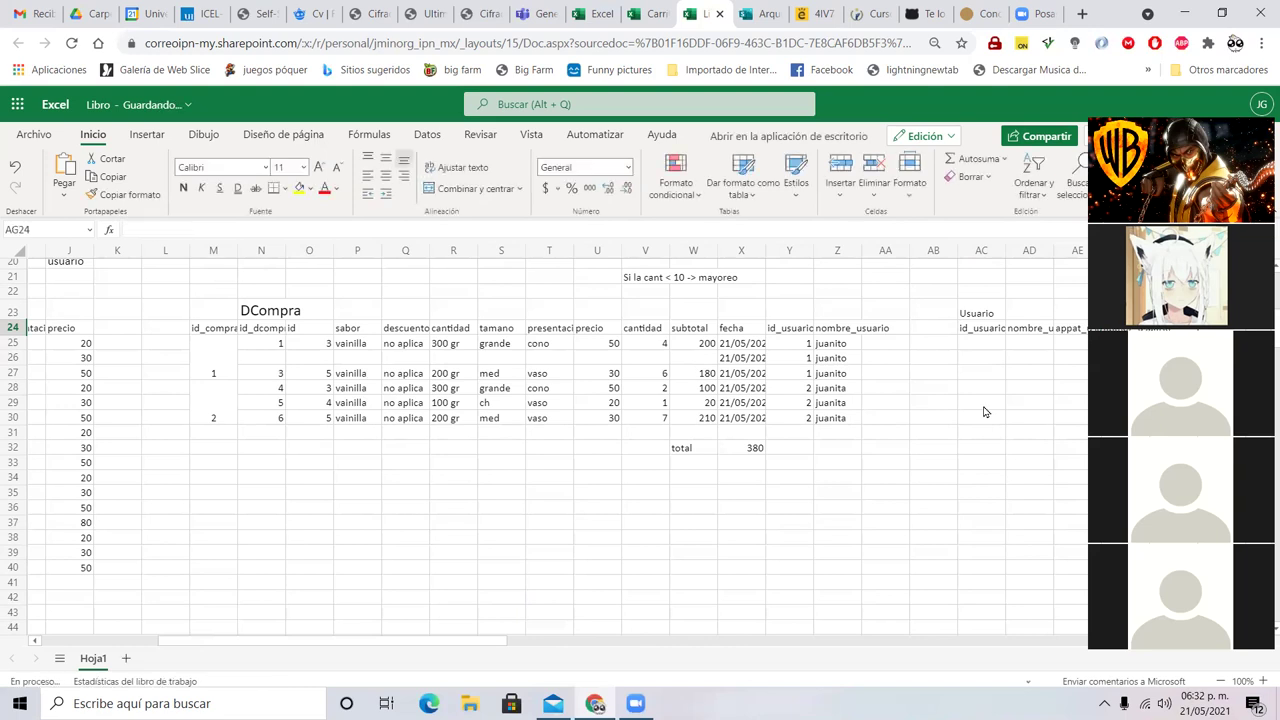
- Add the birth date column header fecha_naci_usuario in AG24 of the Usuario table
drag(497, 643, 600, 654)
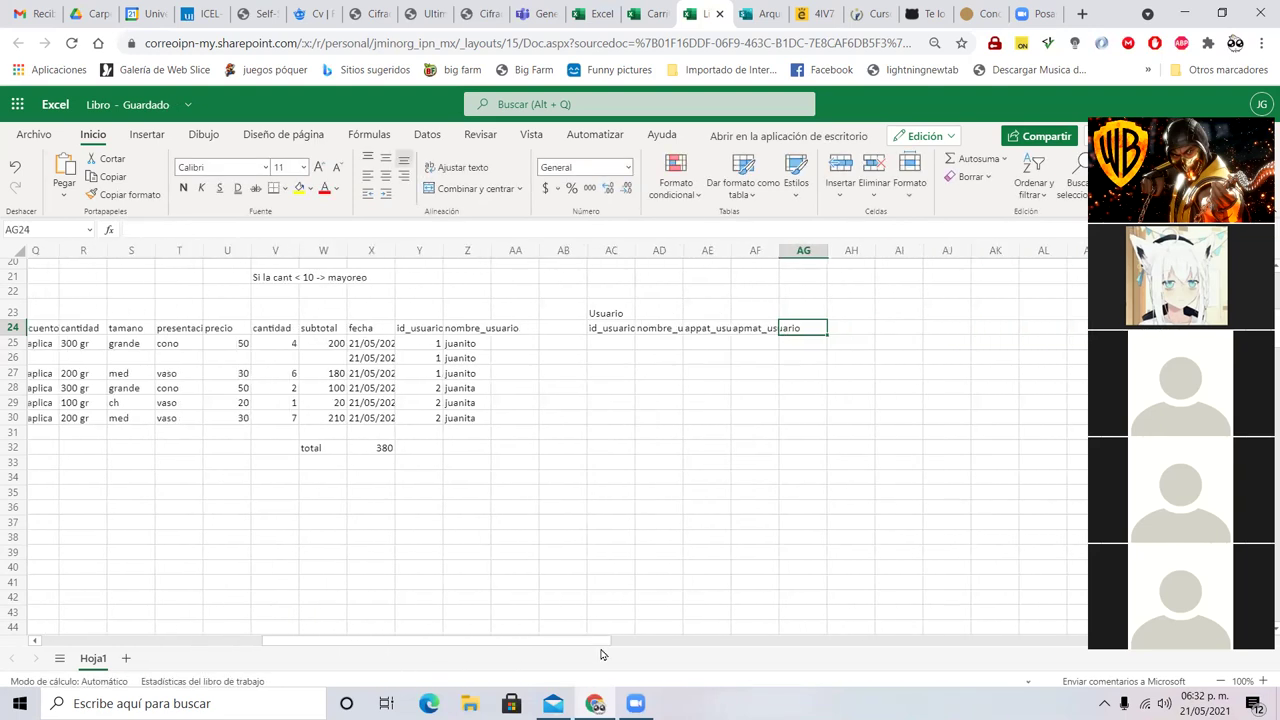
text(fecha-)
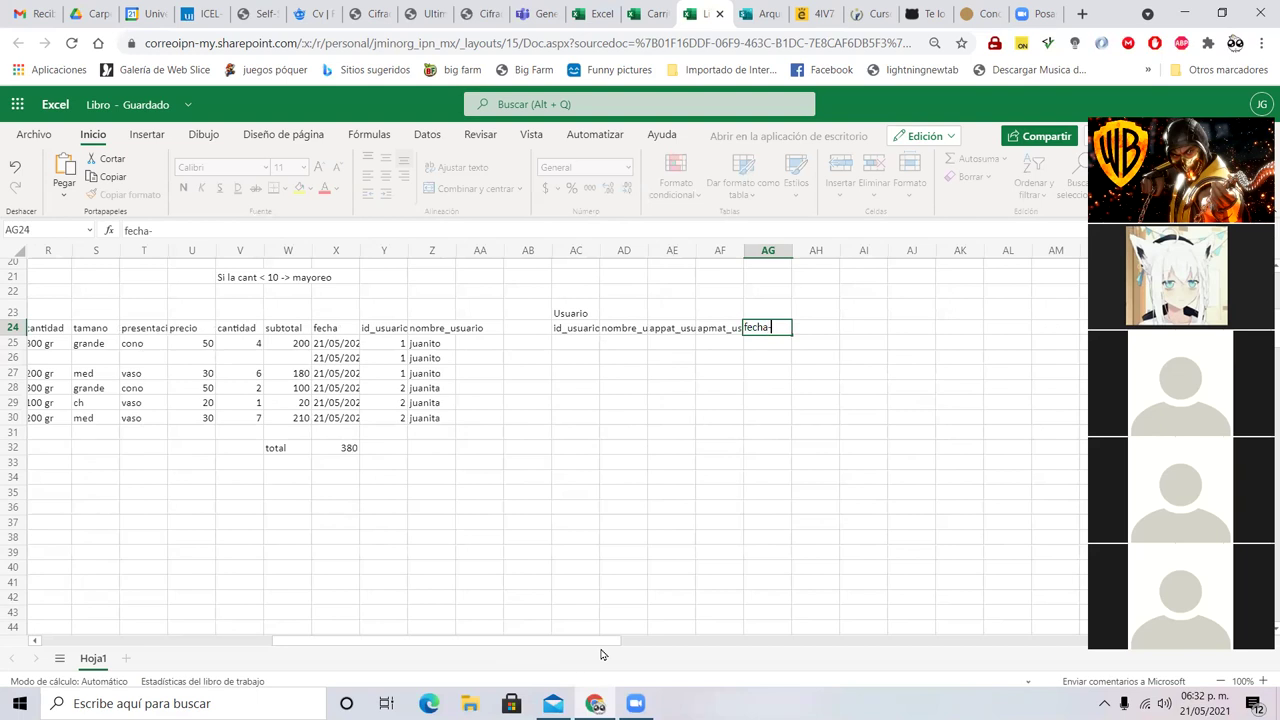
key(BackSpace)
text(_naci_usuario)
key(Tab)
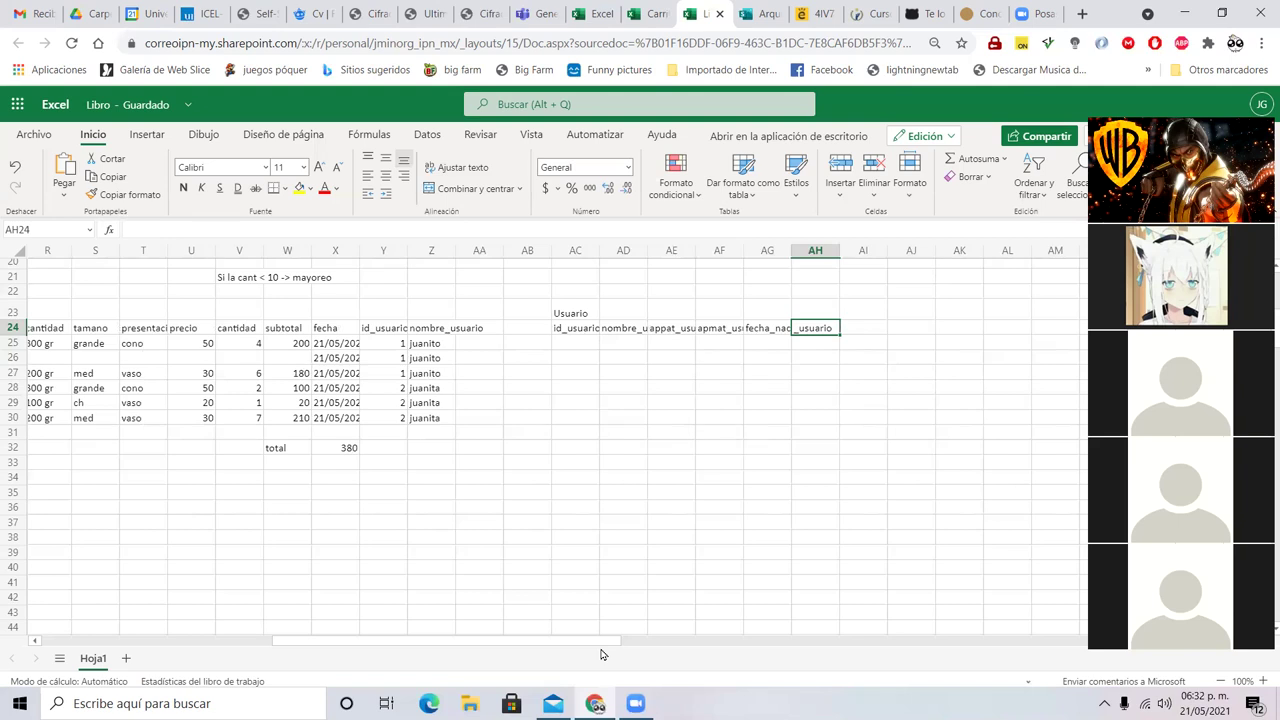
- Add the contact column headers tel_usuario, cel_usuario and dir_usuario in AH24 to AJ24 of the Usuario table
text(tel_sus)
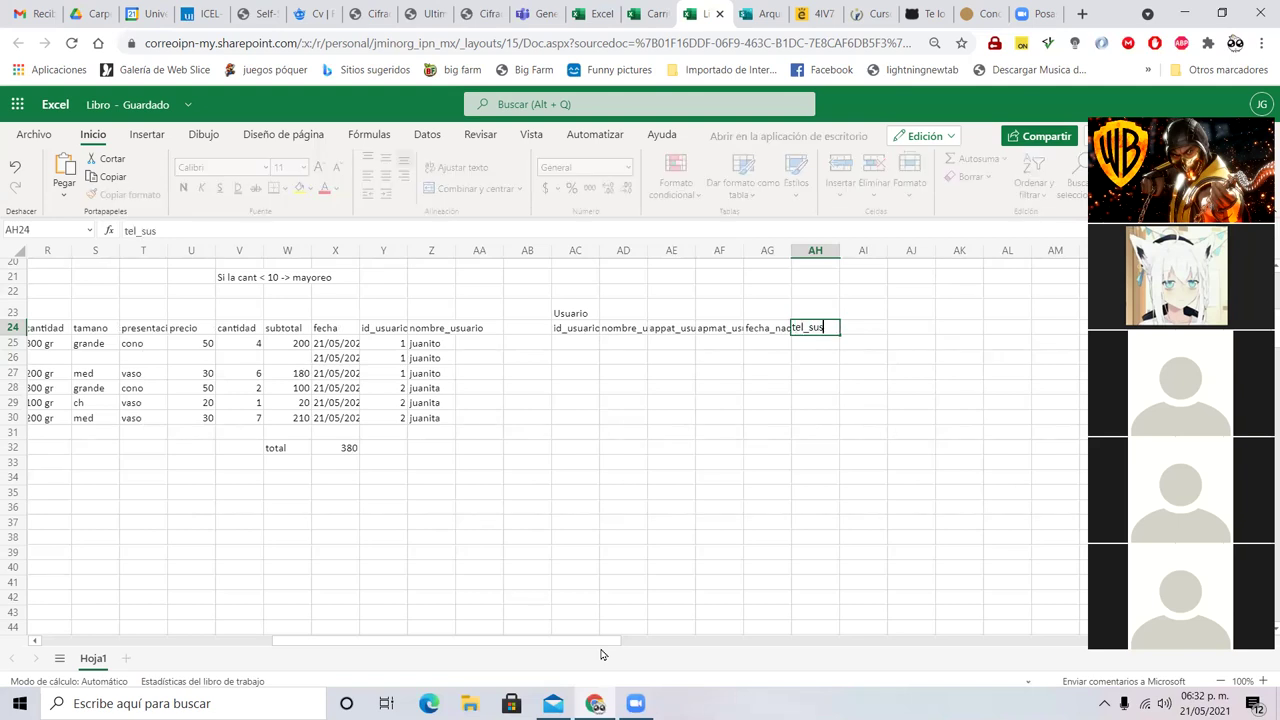
key(BackSpace)
key(BackSpace)
key(BackSpace)
text(usuario)
key(Tab)
text(cel)
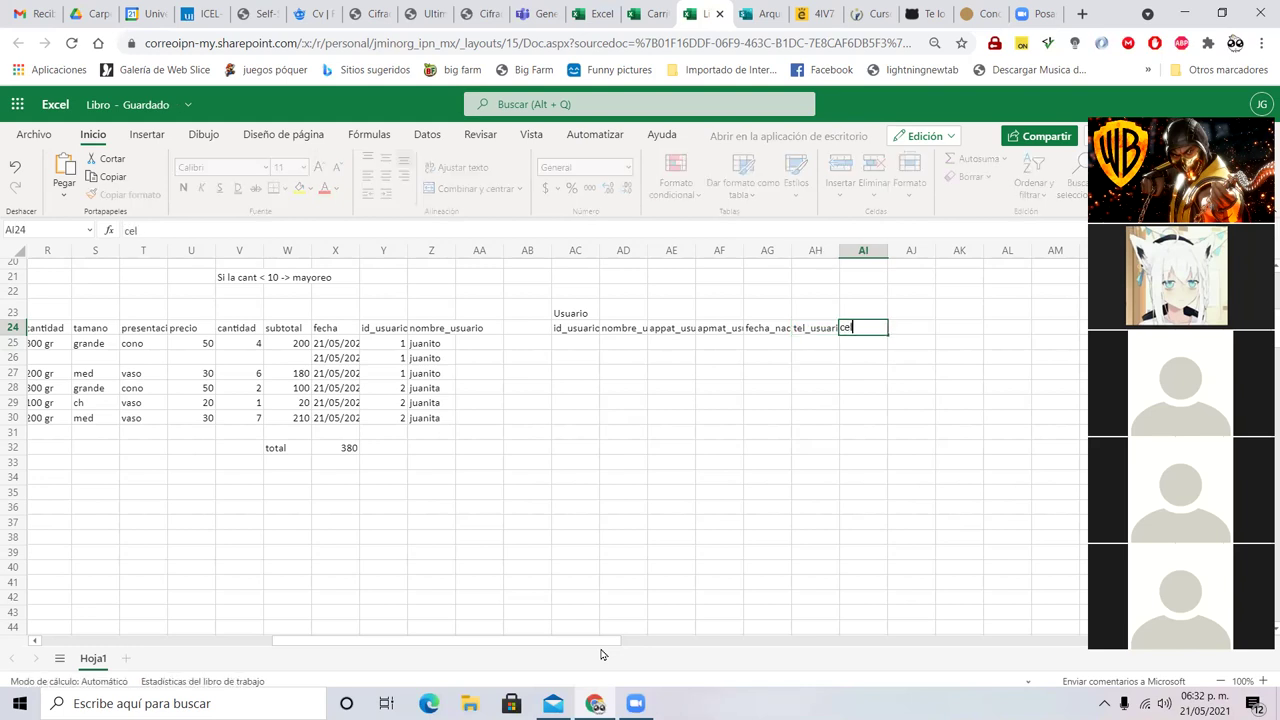
text(_usuario)
key(Tab)
text(dir_usuario)
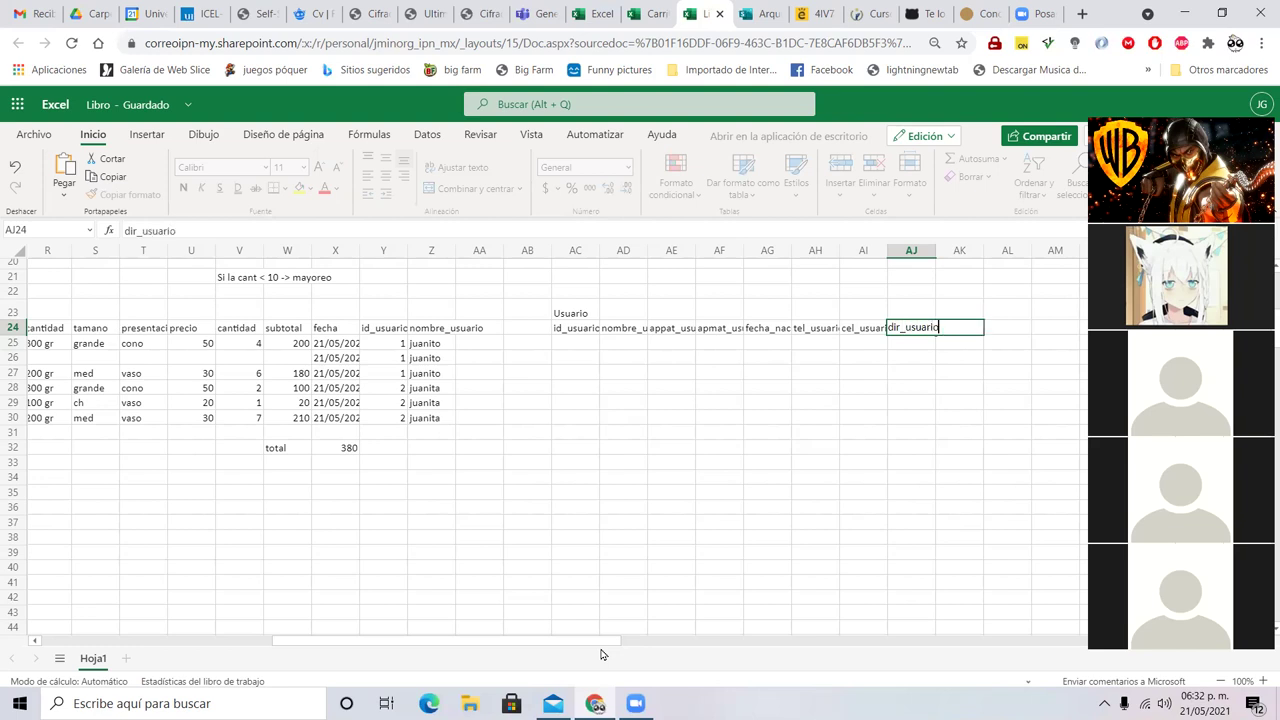
key(Tab)
- Fill in AC25 to AF25 with id 1 and the first user's first name, paternal surname and maternal surname
key(Left)
key(Left)
key(Left)
key(Left)
key(Left)
key(Left)
key(Left)
key(Down)
key(Left)
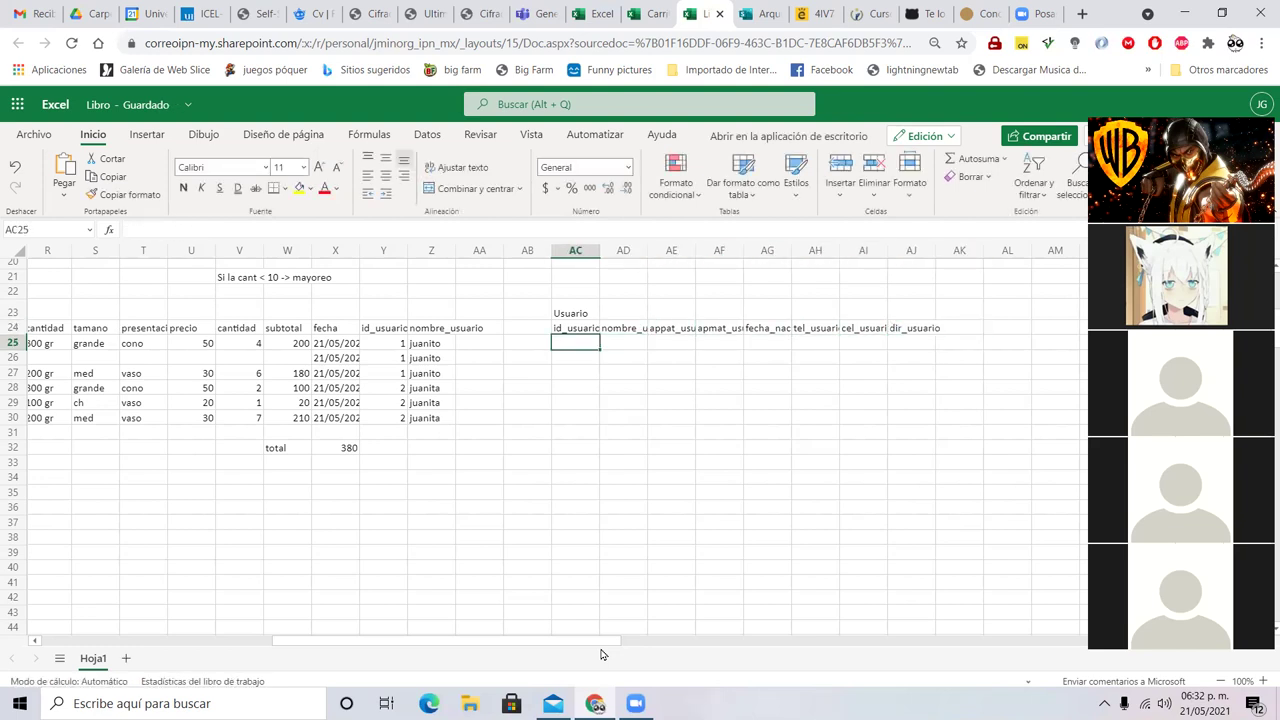
text(1)
key(Tab)
text(juanito)
key(Tab)
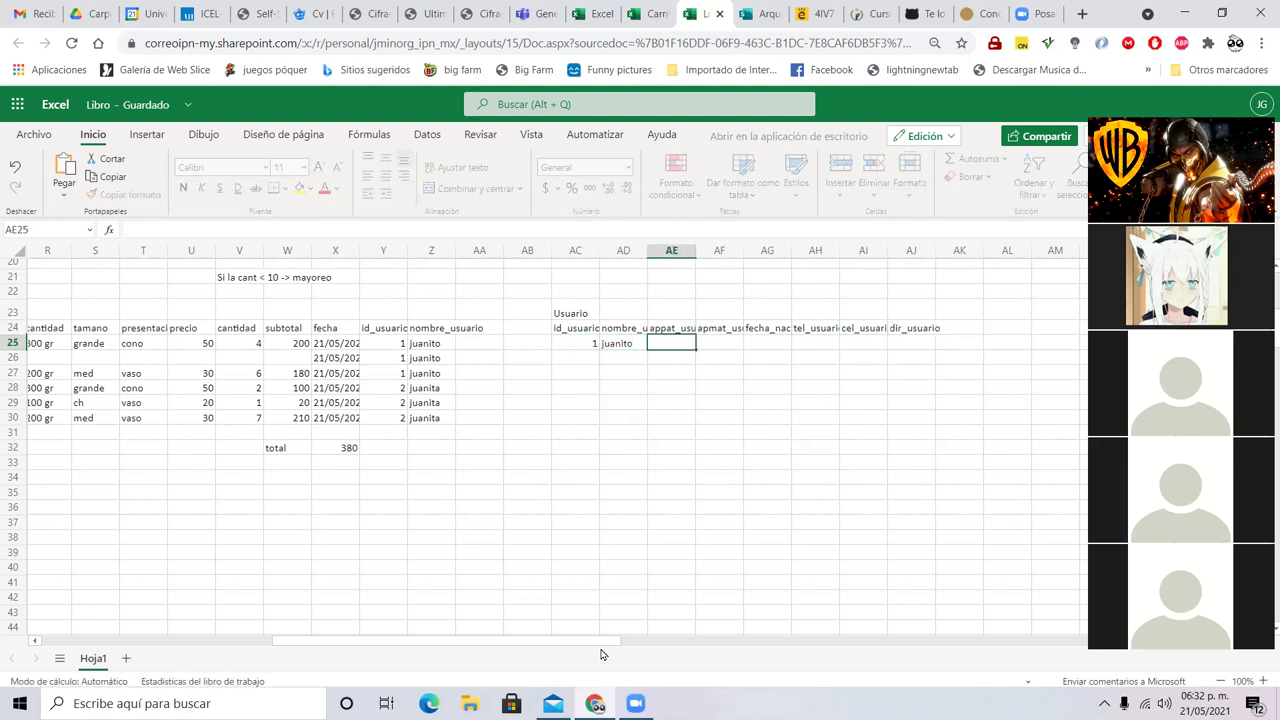
text(ramirez)
key(Tab)
text(casas)
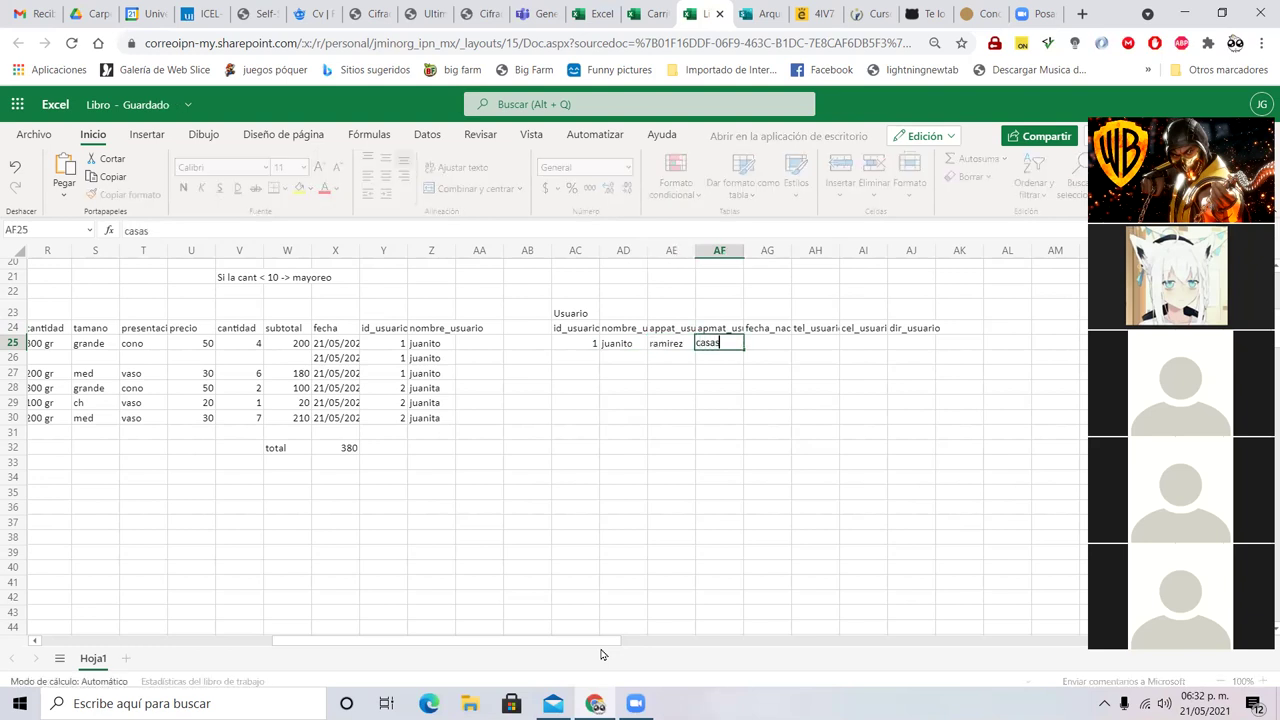
key(Tab)
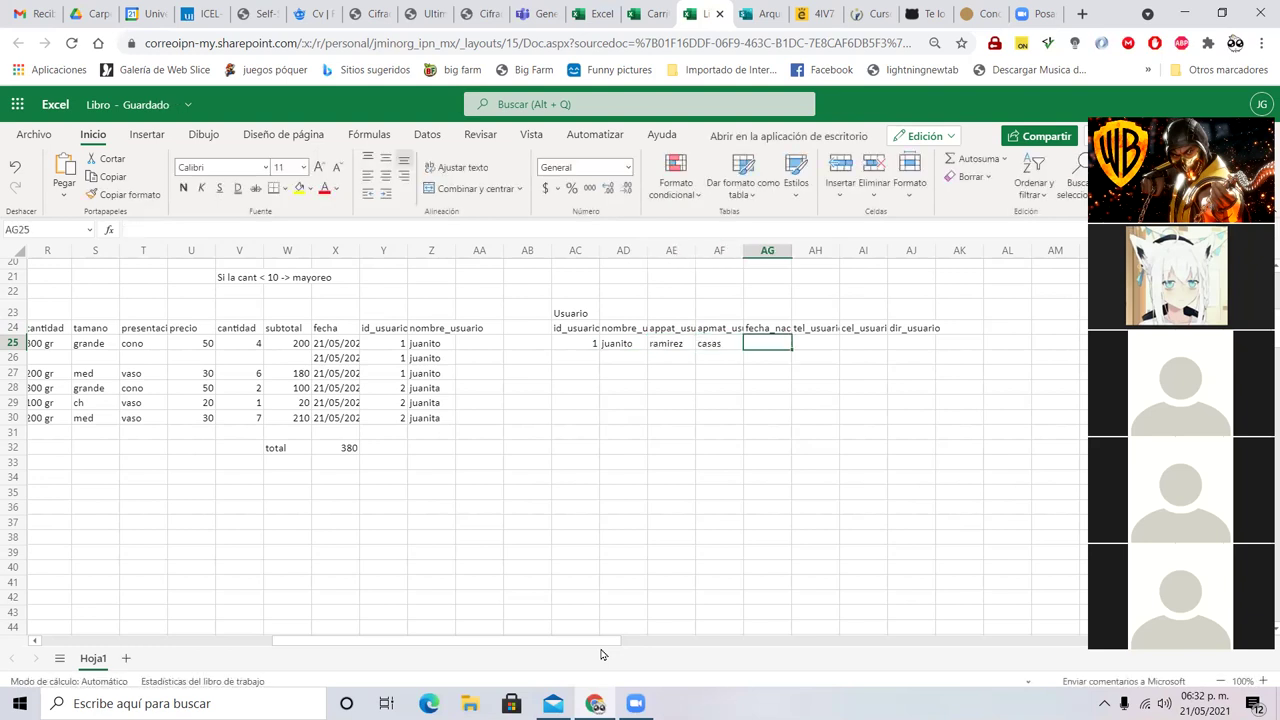
- Fill in the first user's birth date, telephone number, mobile number and address in AG25 to AJ25
text(19/02)
text(/19)
text(5)
key(Tab)
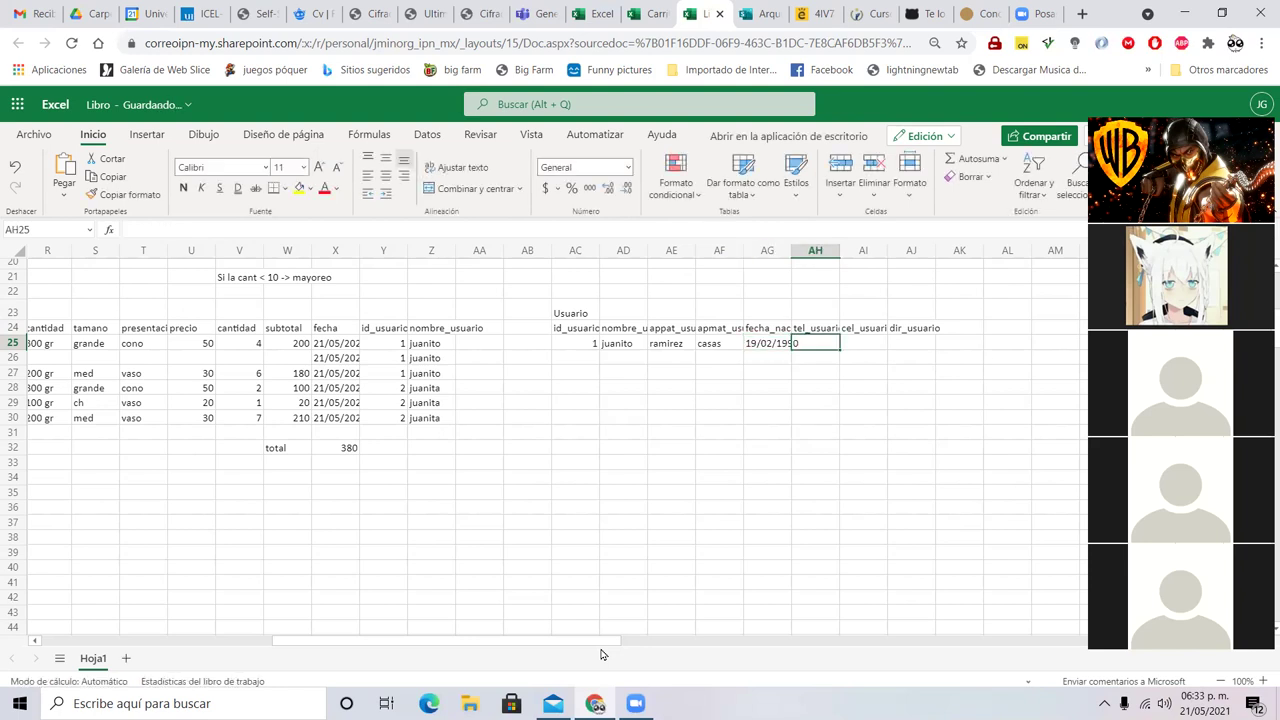
text(3456789)
key(Tab)
text(345678)
key(Tab)
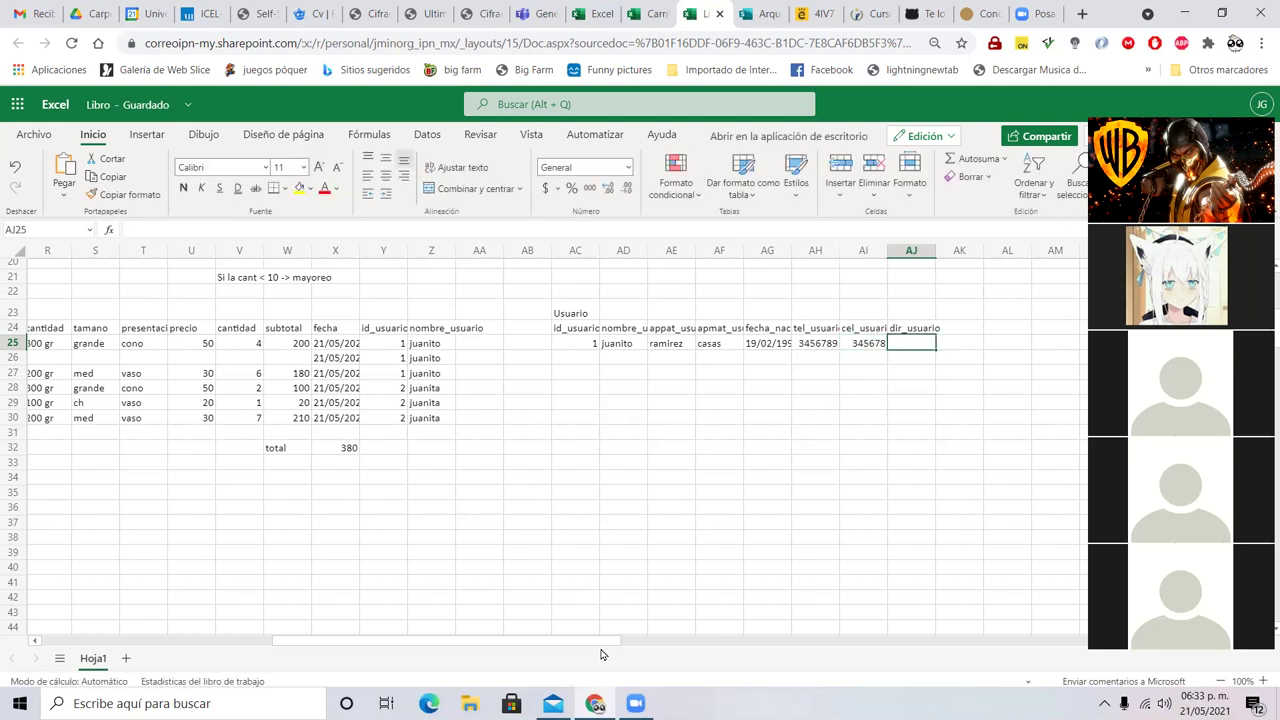
text(por ahi)
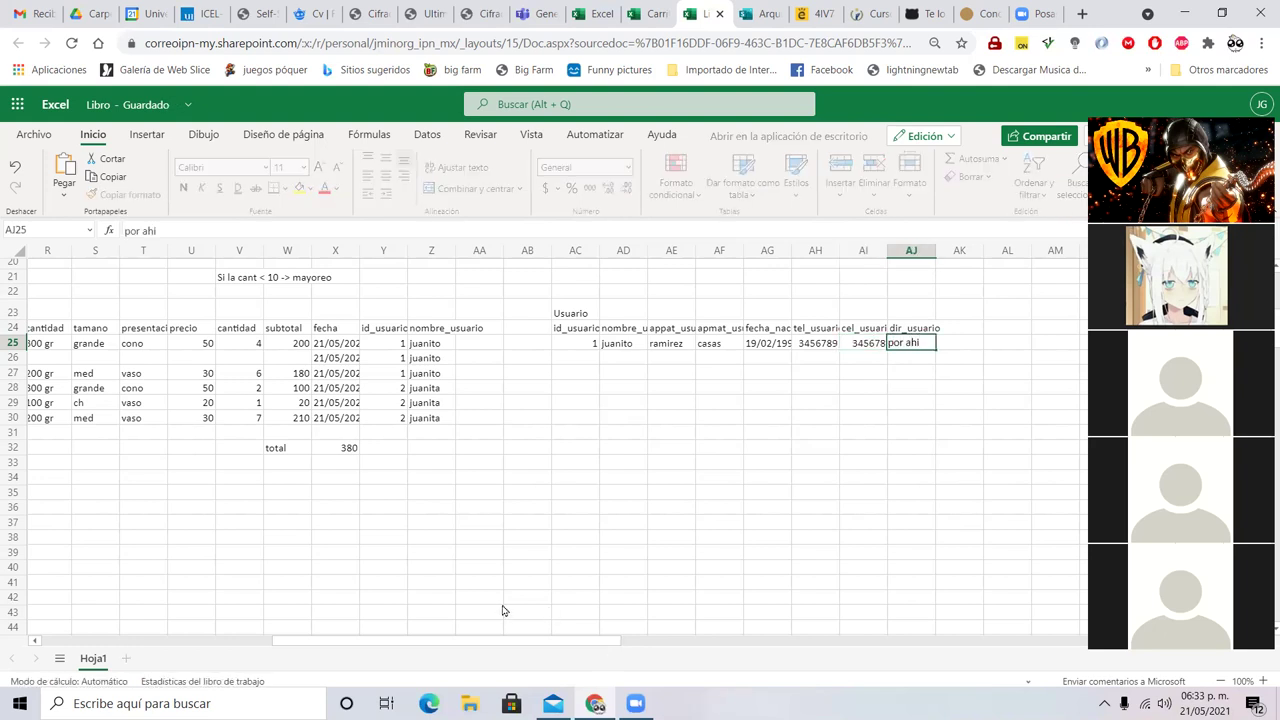
- Fill in AC26 to AF26 with id 2 and the second user's first name, paternal surname and maternal surname
click(596, 356)
text(2)
key(Tab)
text(juanita)
key(Tab)
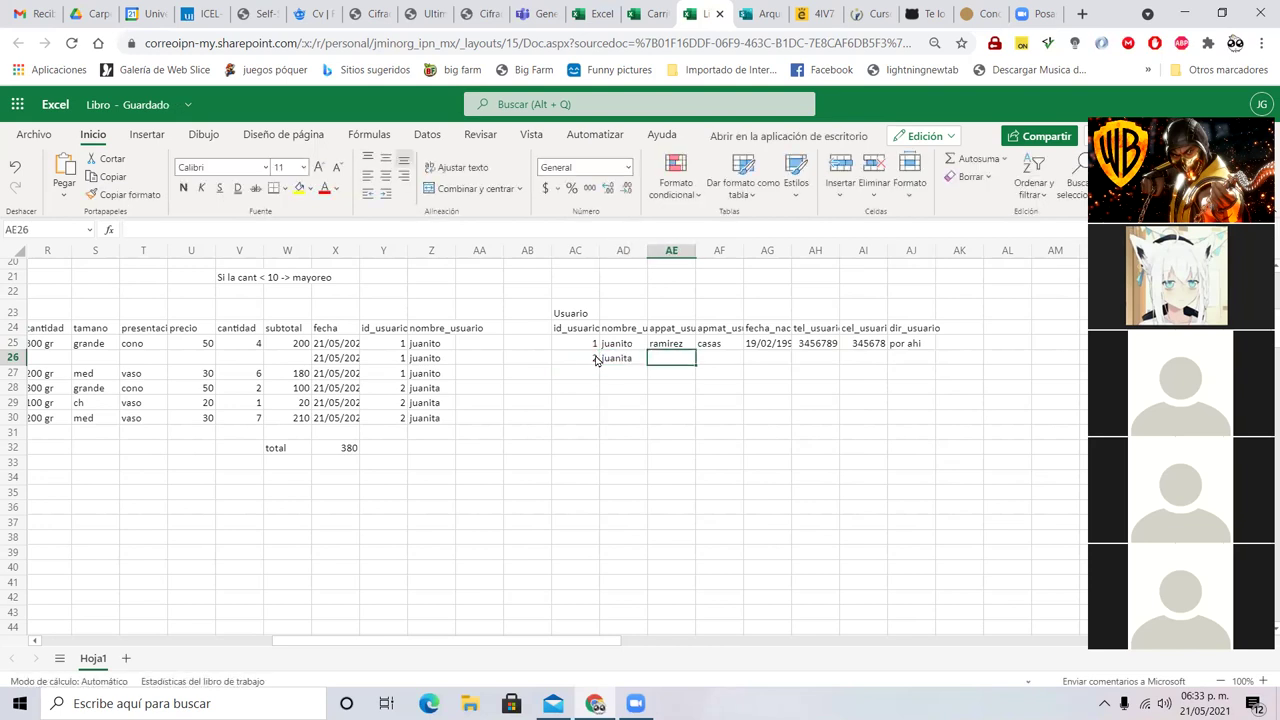
text(perez)
key(Tab)
text(ve)
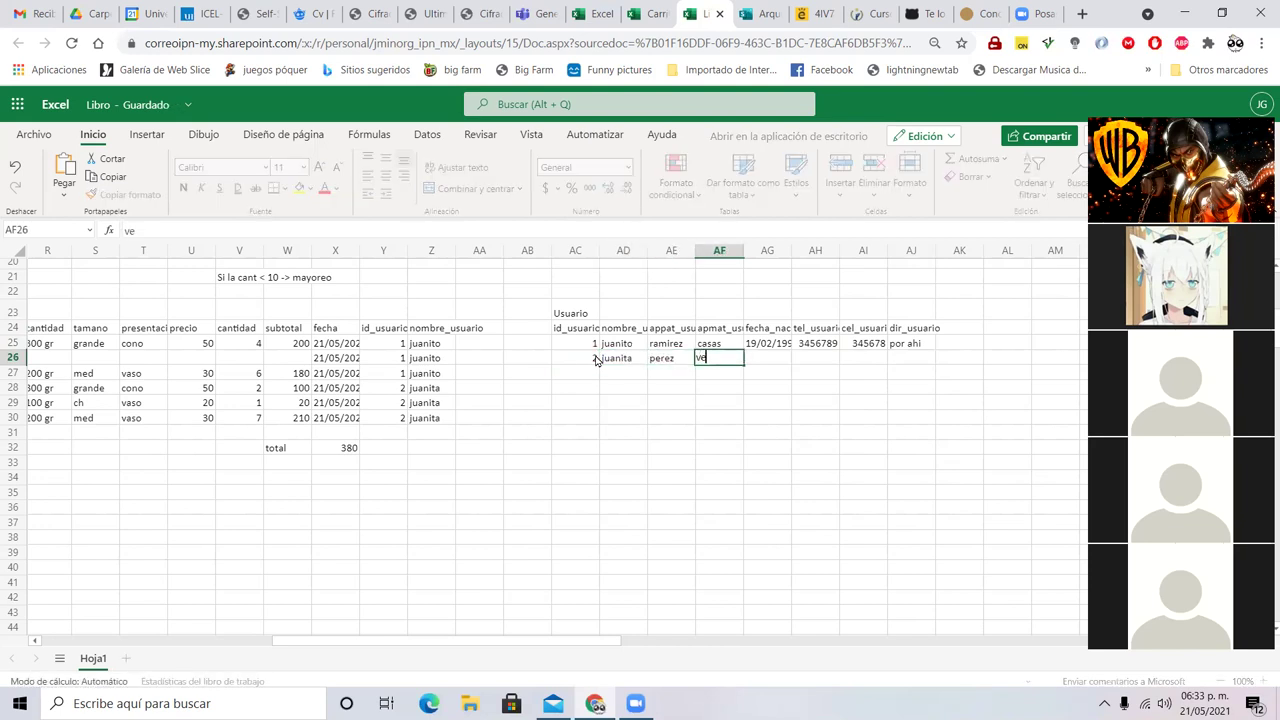
text(lazquez)
key(Tab)
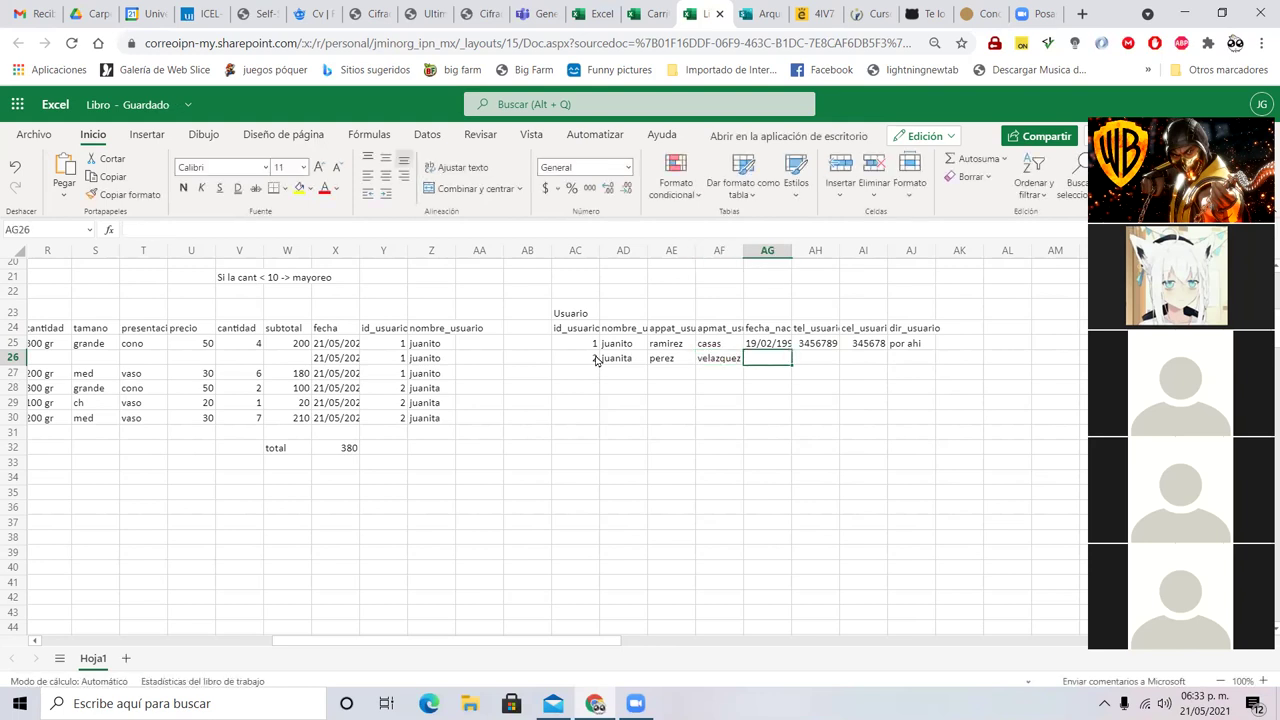
- Enter the second user's birth date in AG26
text(31)
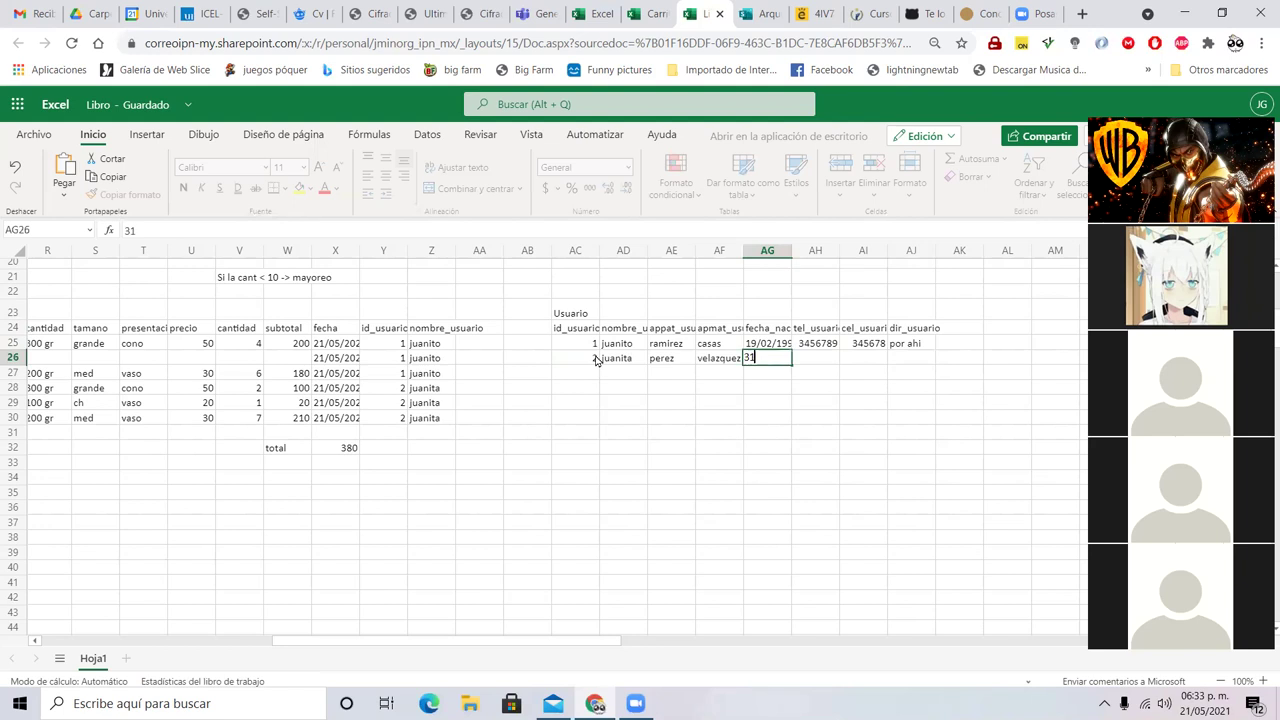
text(/12/1993)
key(Tab)
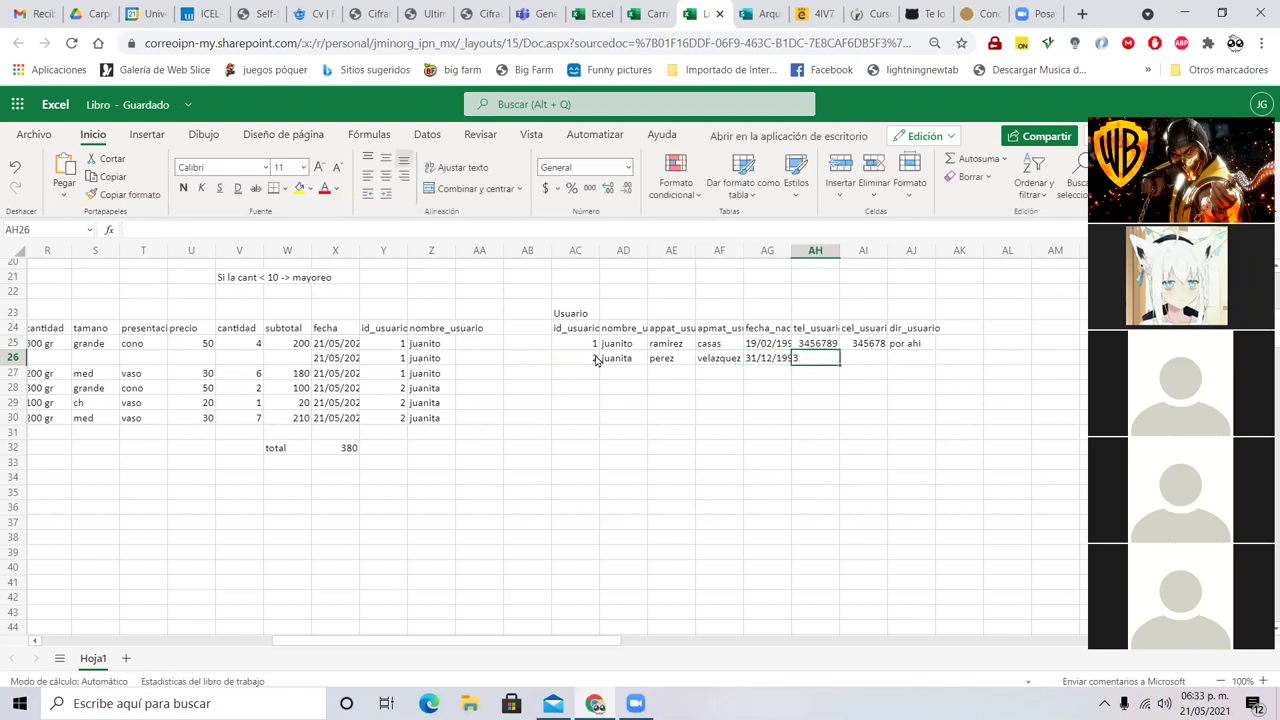
- Fill in the second user's telephone number, mobile number and address in AH26 to AJ26
text(23456789)
key(Tab)
text(213456)
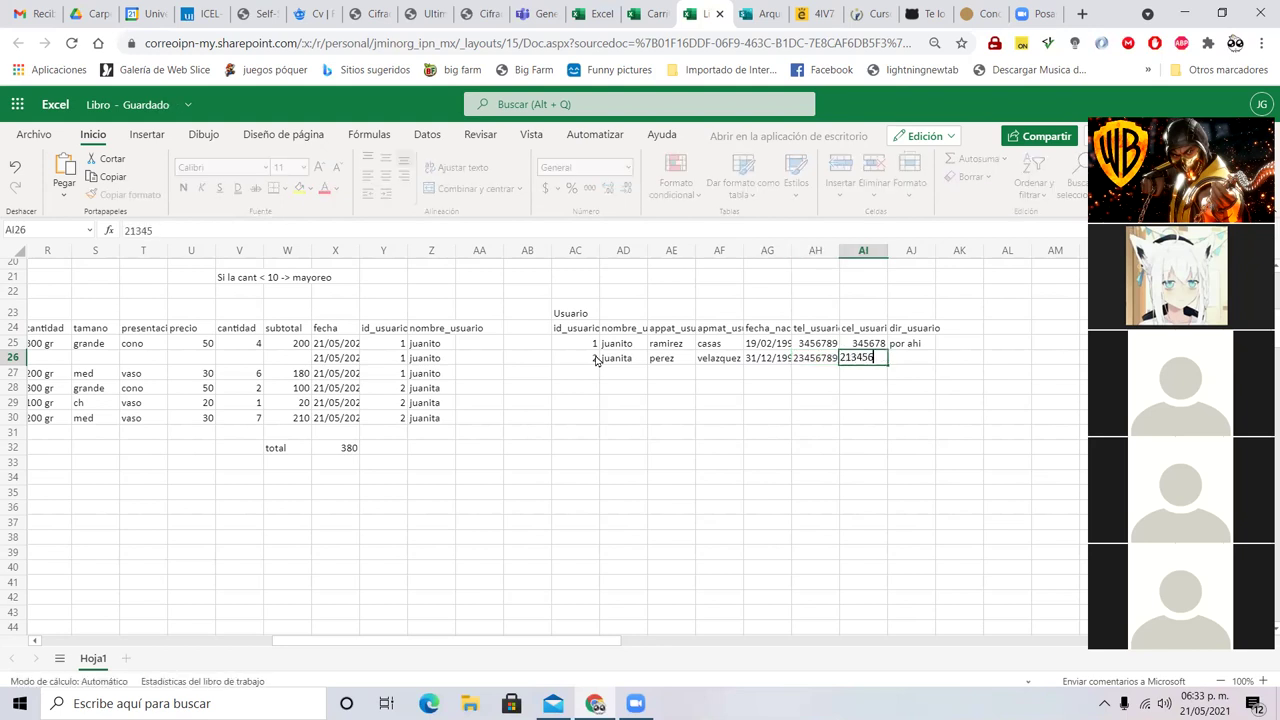
key(Tab)
text(por alla)
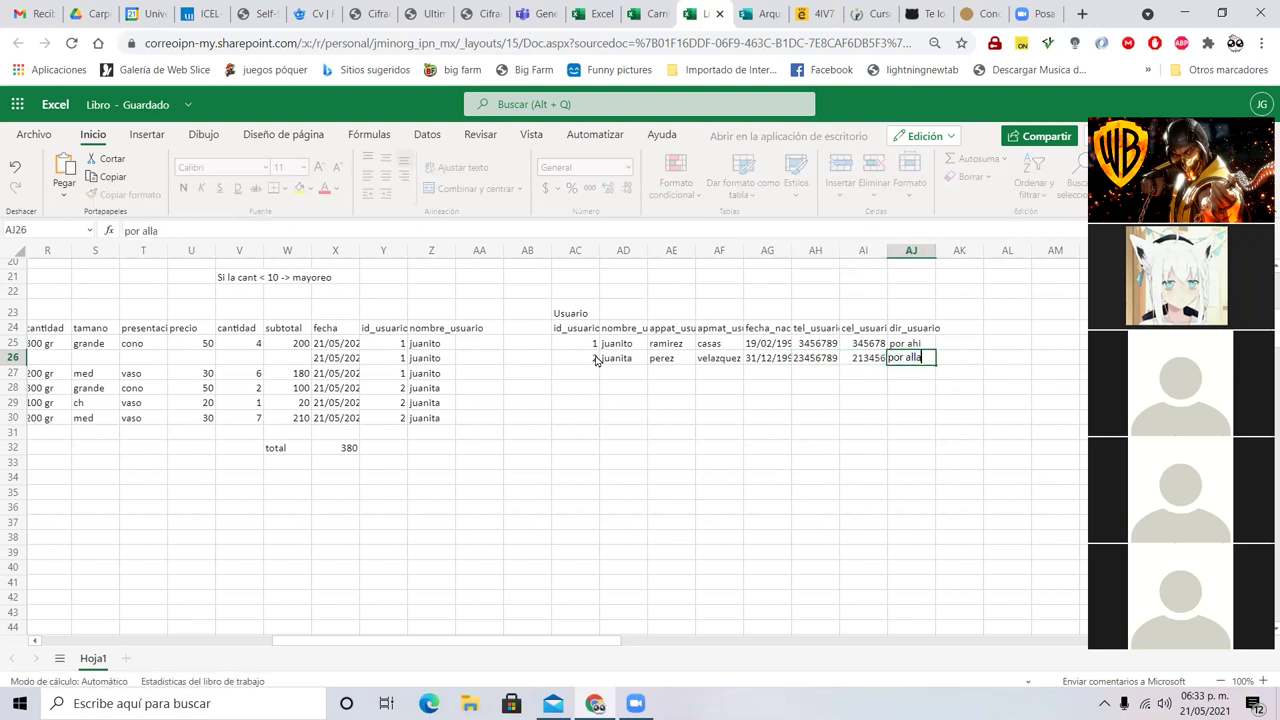
key(Tab)
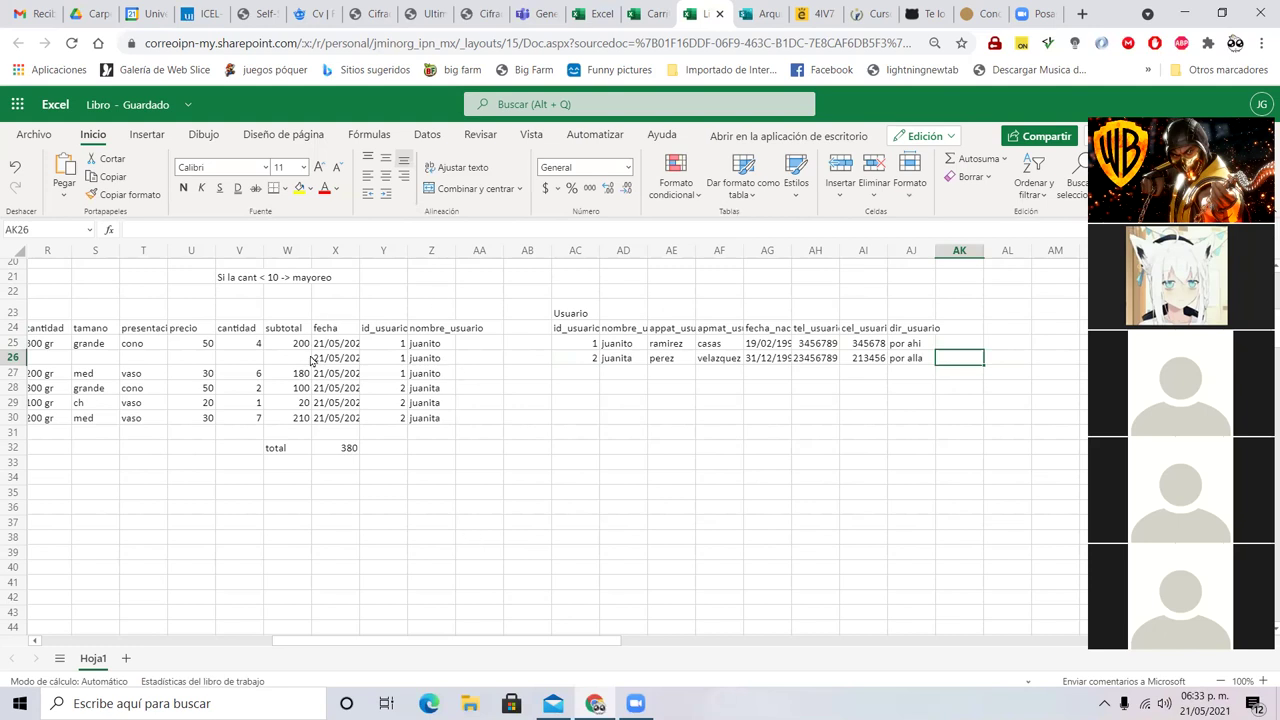
drag(292, 300, 495, 440)
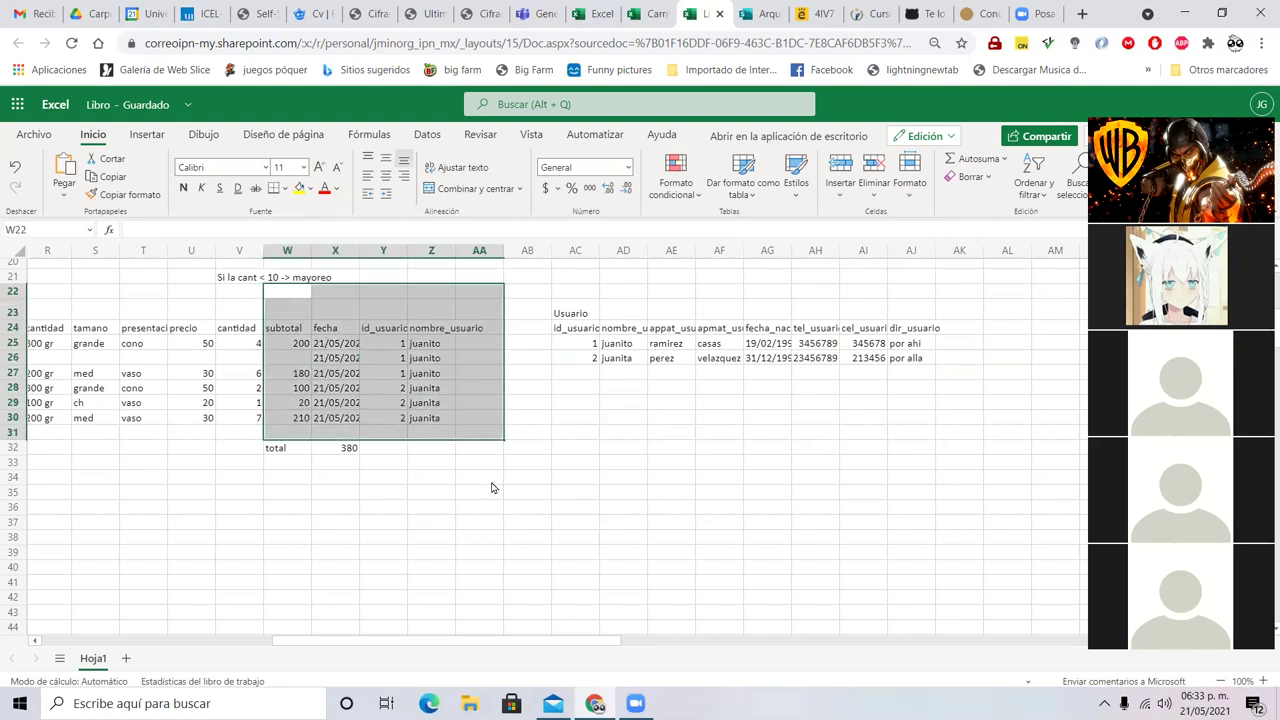
drag(508, 290, 626, 434)
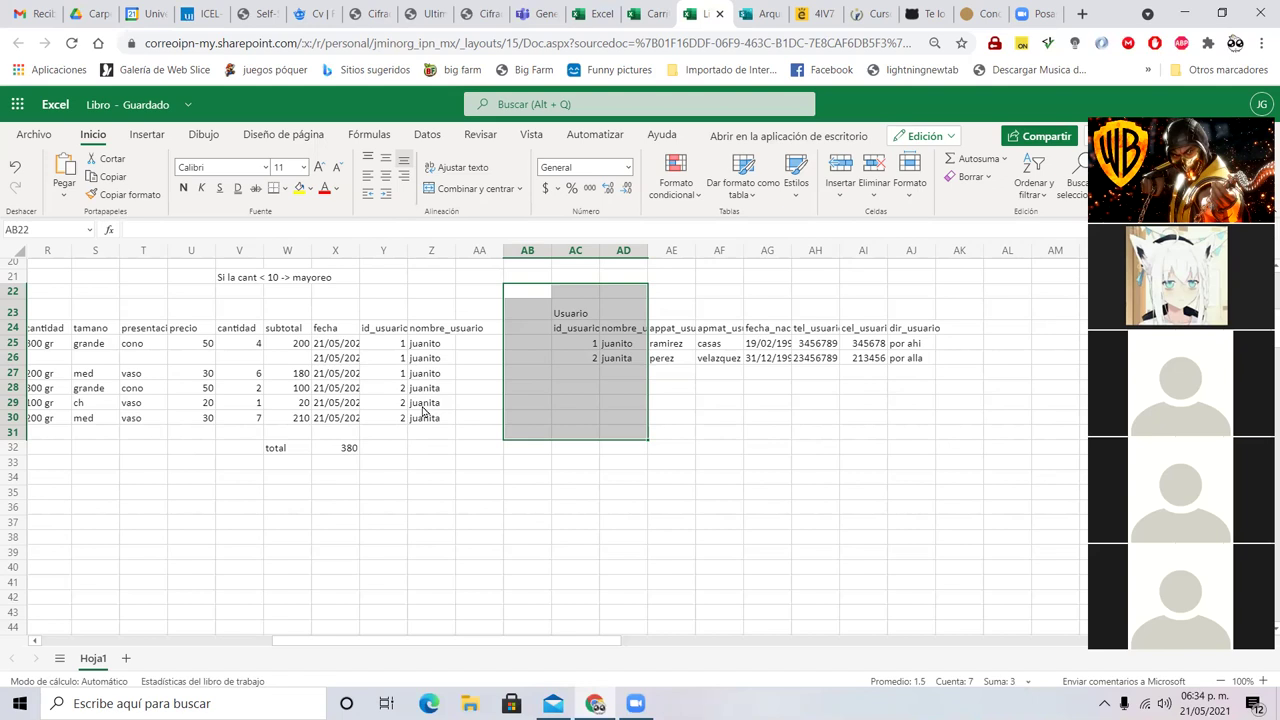
click(354, 344)
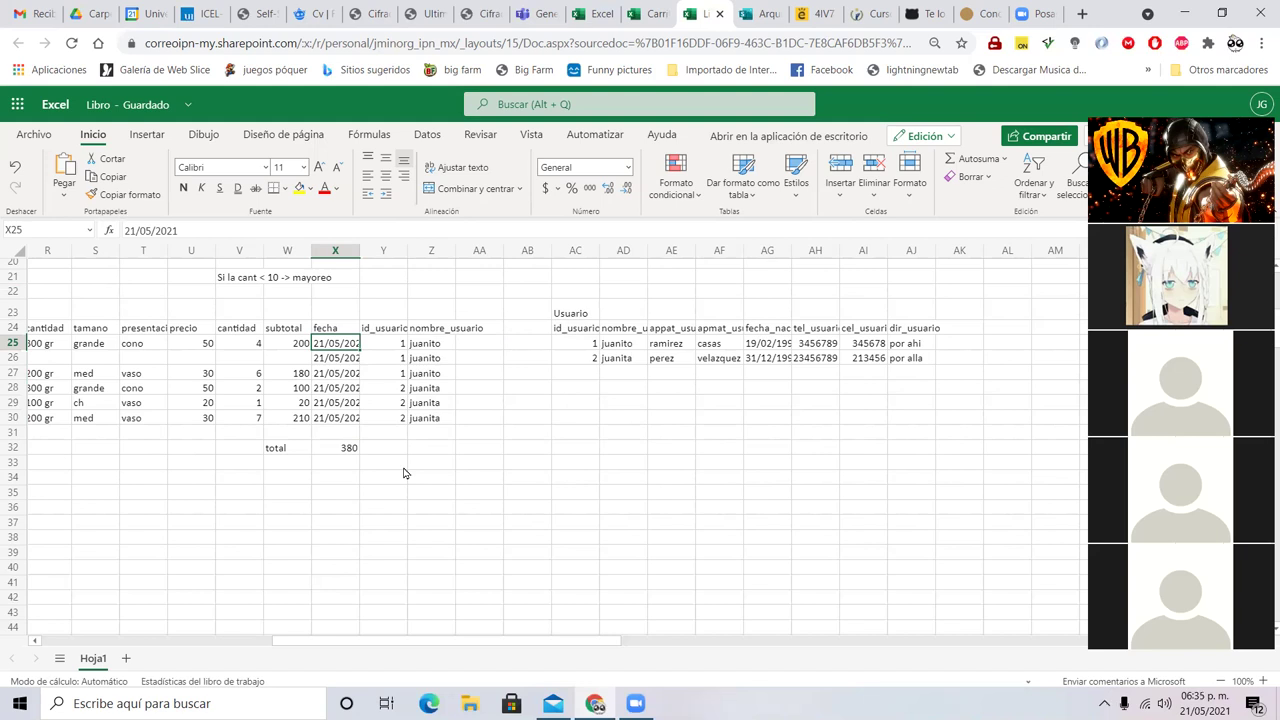
- Add the heading MUsuario in P45 at font size 16, in line with the MProducto and DCompra headings
drag(580, 648, 375, 648)
scroll(497, 528, down, 5)
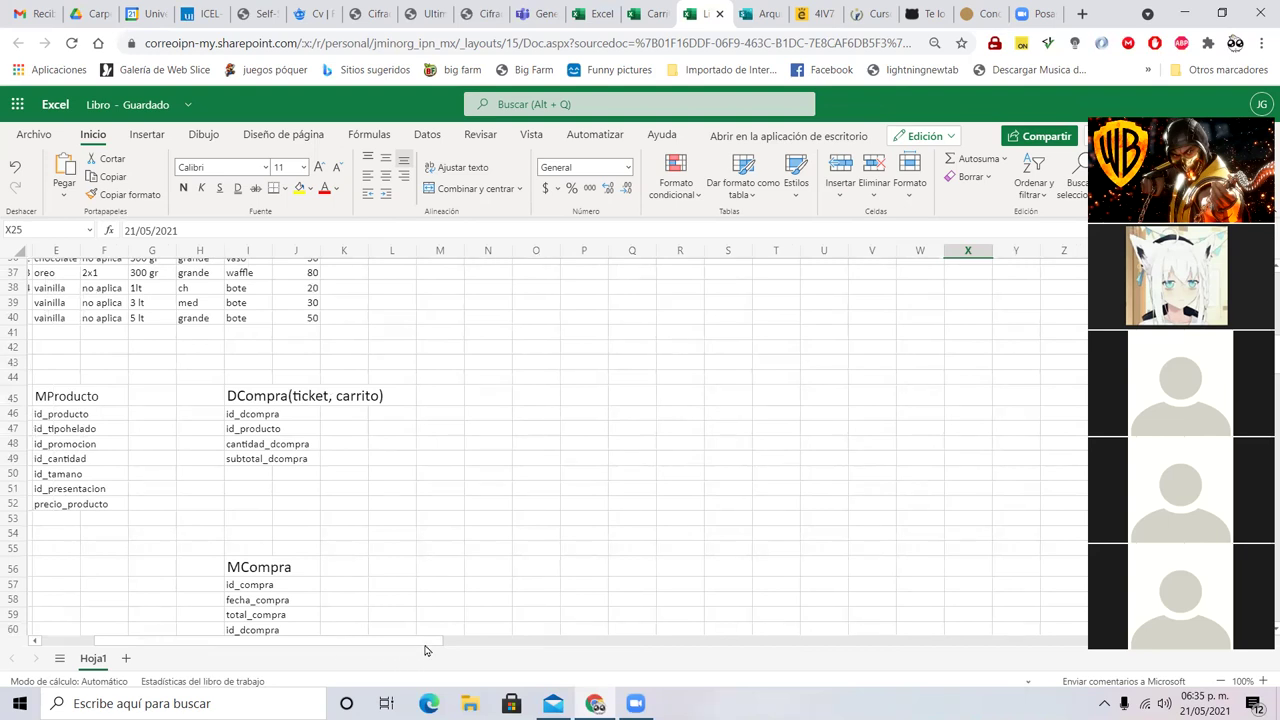
scroll(423, 651, left, 3)
click(770, 395)
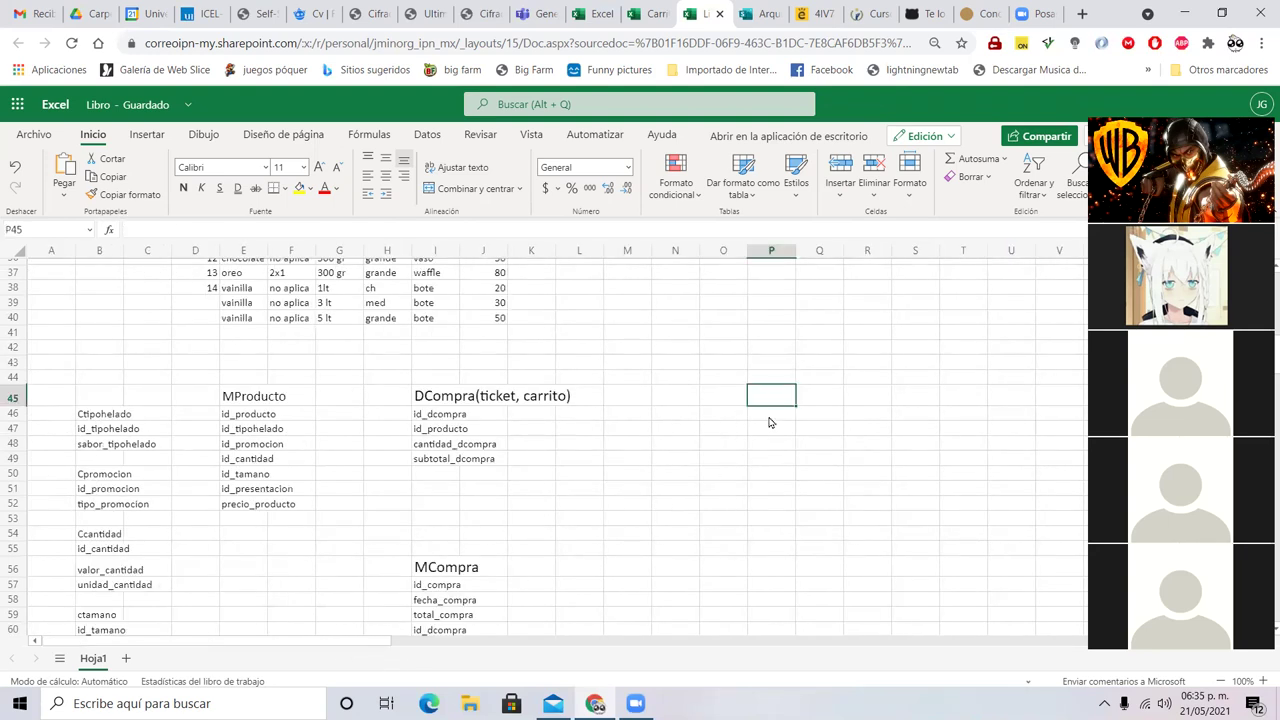
click(320, 170)
click(320, 170)
click(320, 170)
text(Musuario)
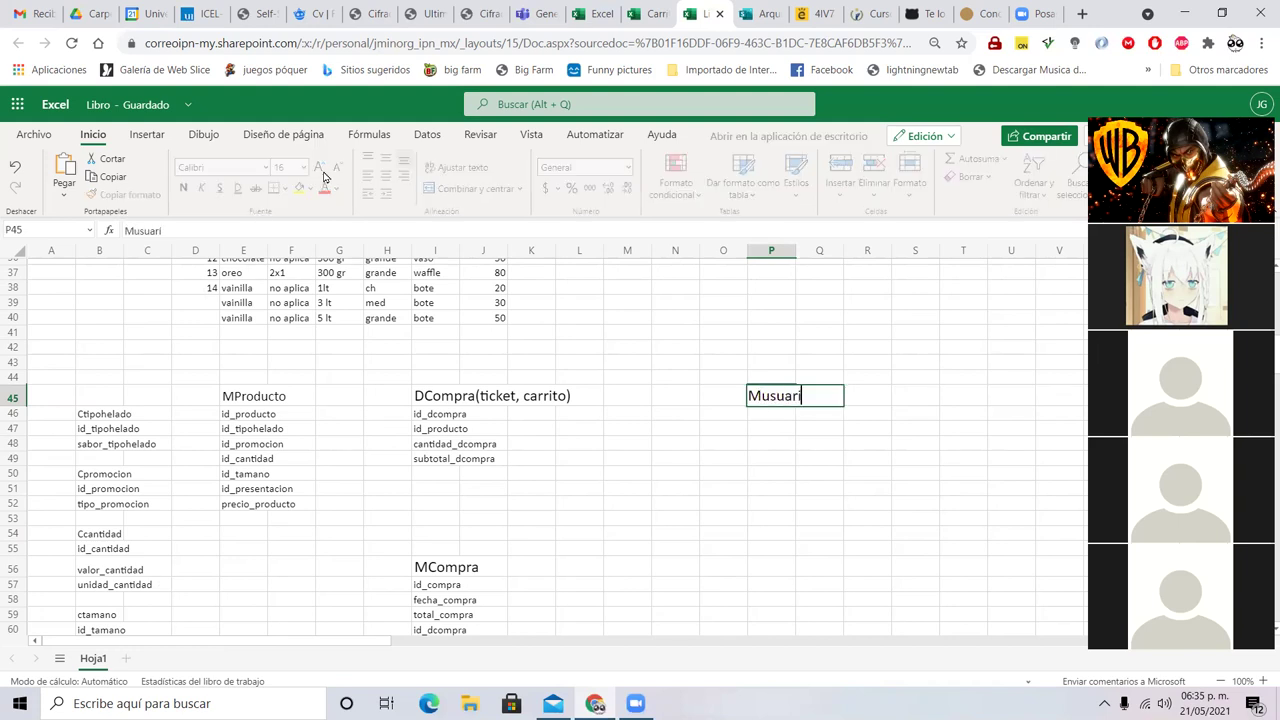
key(BackSpace)
key(BackSpace)
key(BackSpace)
key(BackSpace)
key(BackSpace)
key(BackSpace)
key(BackSpace)
text(Usuario)
key(Return)
- Enter id_usuario as the first field under the MUsuario heading in P46
text(id_usuario)
key(ctrl+Return)
text(nom)
key(BackSpace)
key(BackSpace)
key(BackSpace)
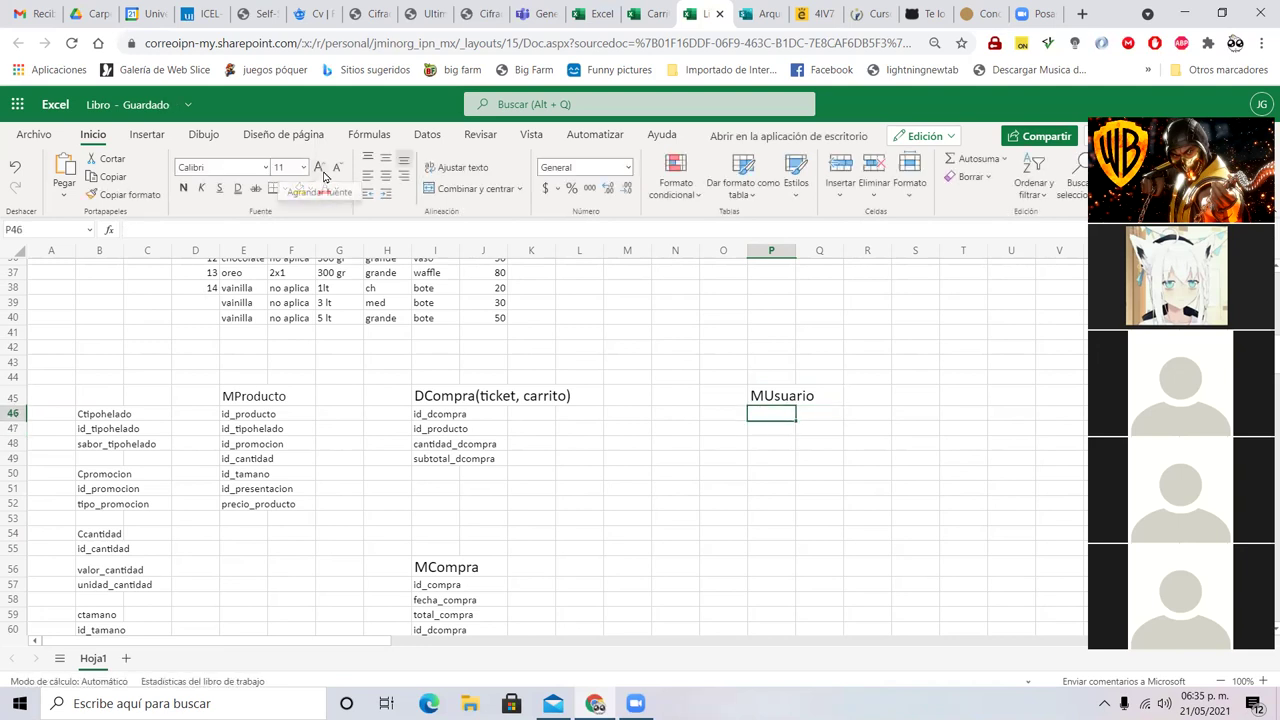
- Under the MUsuario heading, list the fields id_usuario, nombre_usuario, appat_usuario and apmat_usuario in P46 to P49
text(id_usuario)
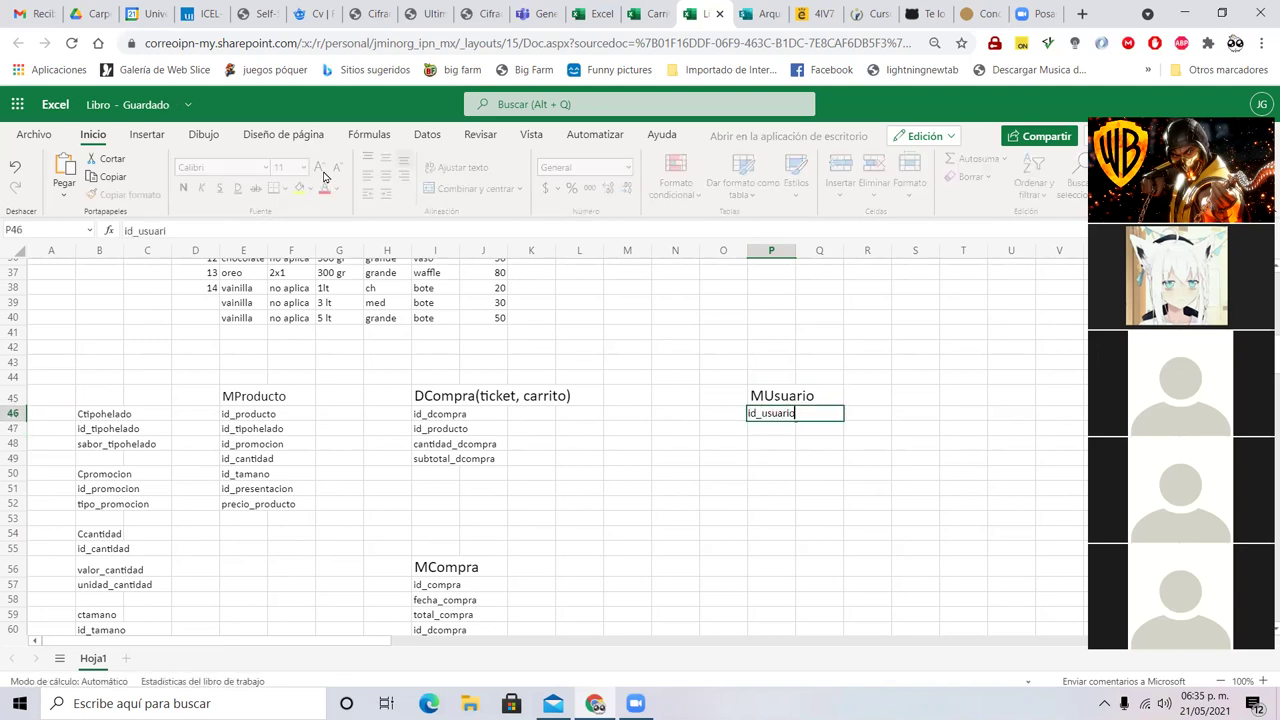
key(Return)
text(nombre_usuario)
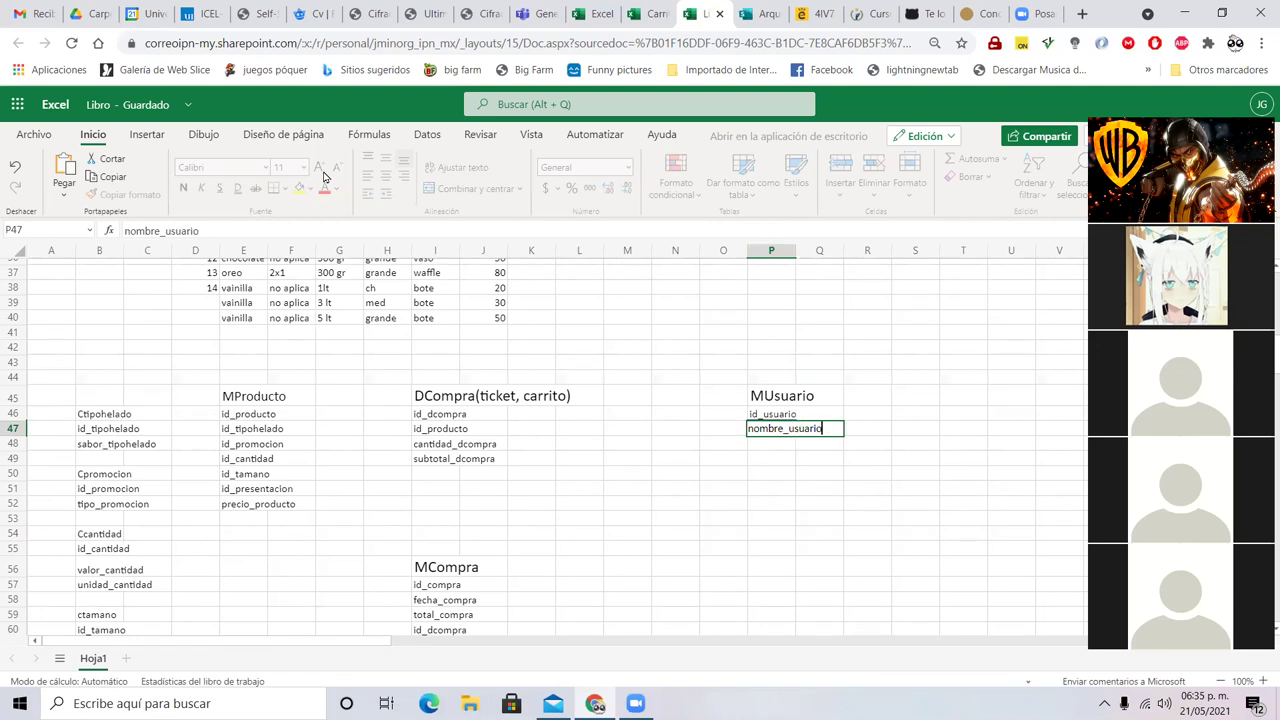
key(Return)
text(appat)
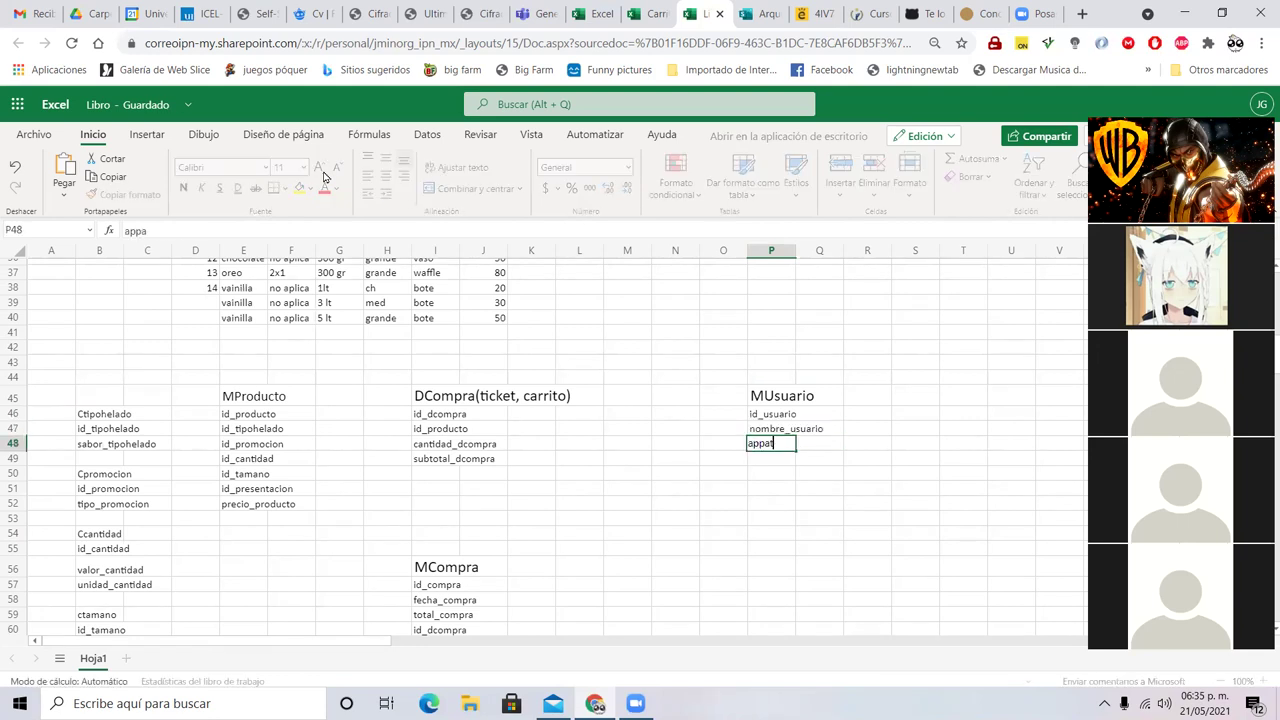
text(_usuario)
key(Return)
text(apmat_usuario)
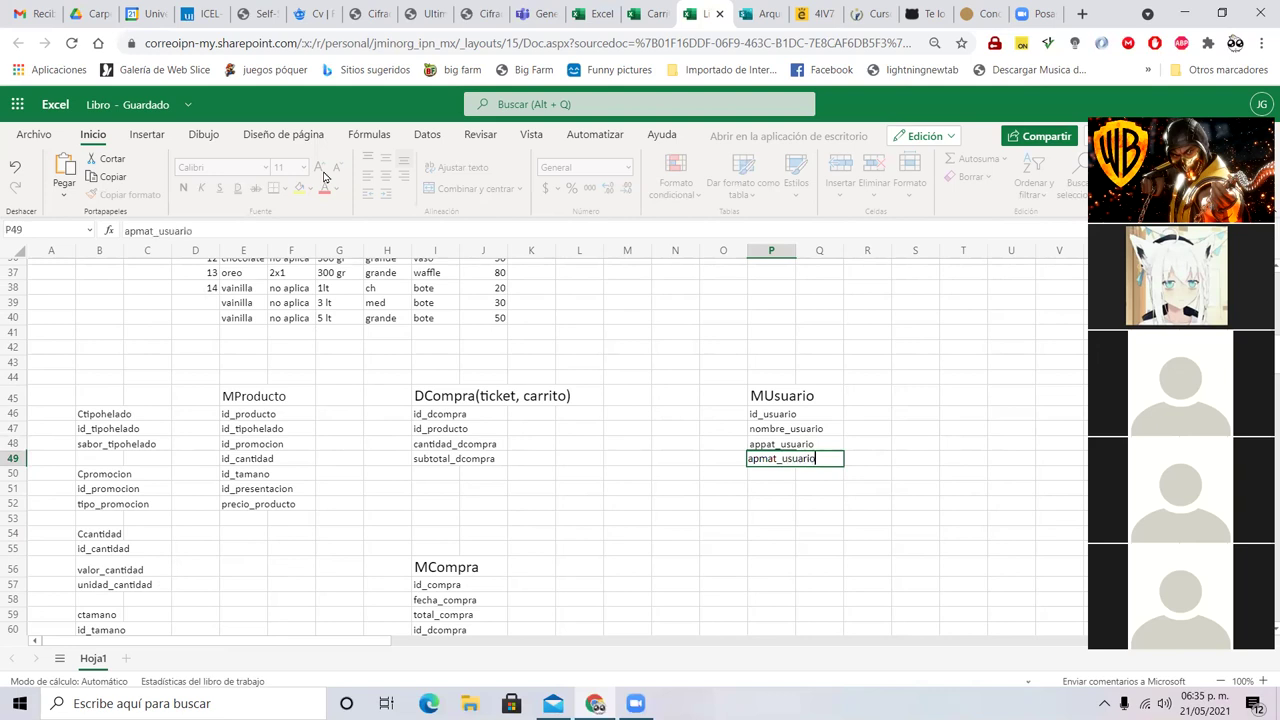
key(Return)
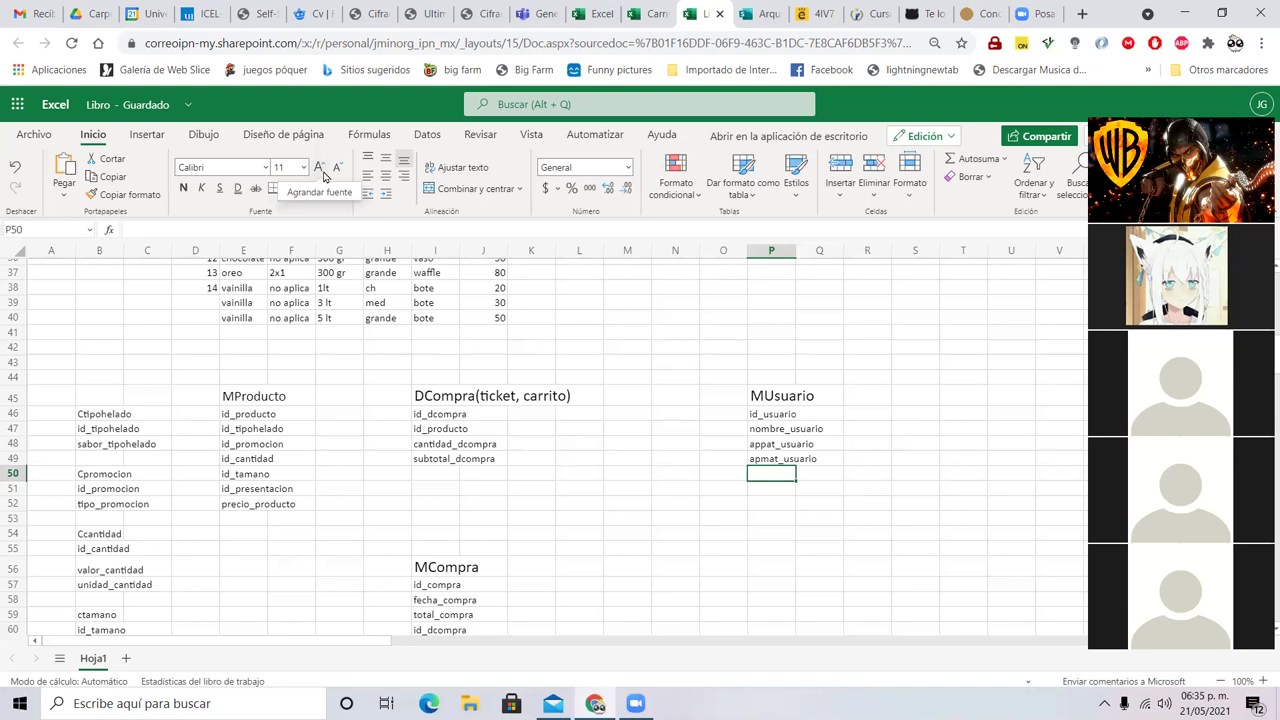
- Continue the MUsuario field list with fecha_nacimiento_usuario, tel_usuario and cel_usuario in P50 to P52
text(f)
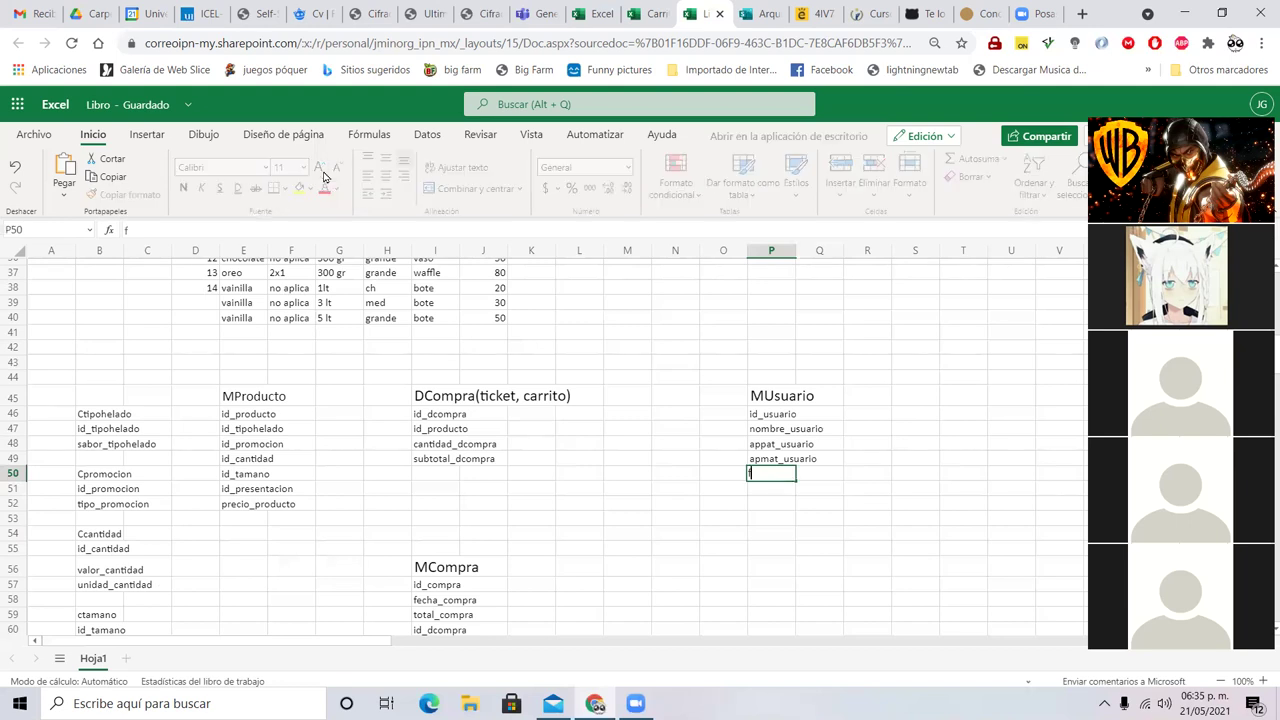
text(echa_nacimiento_usuario)
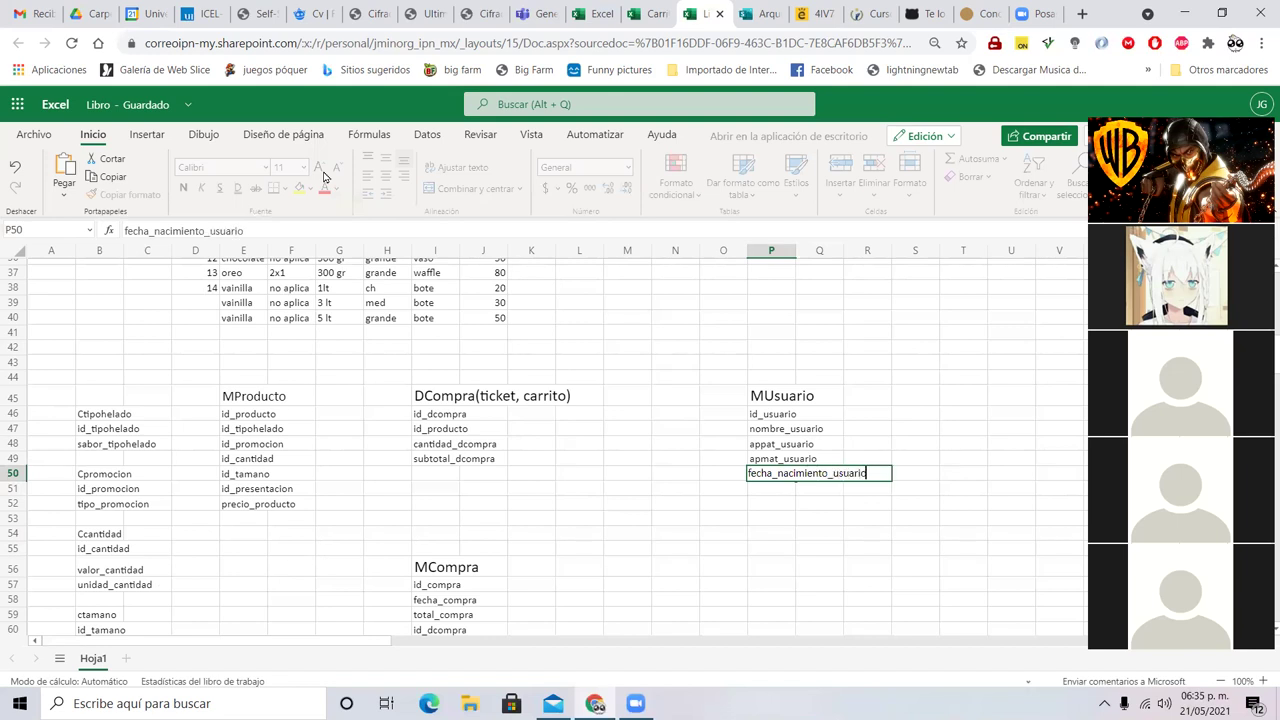
key(Return)
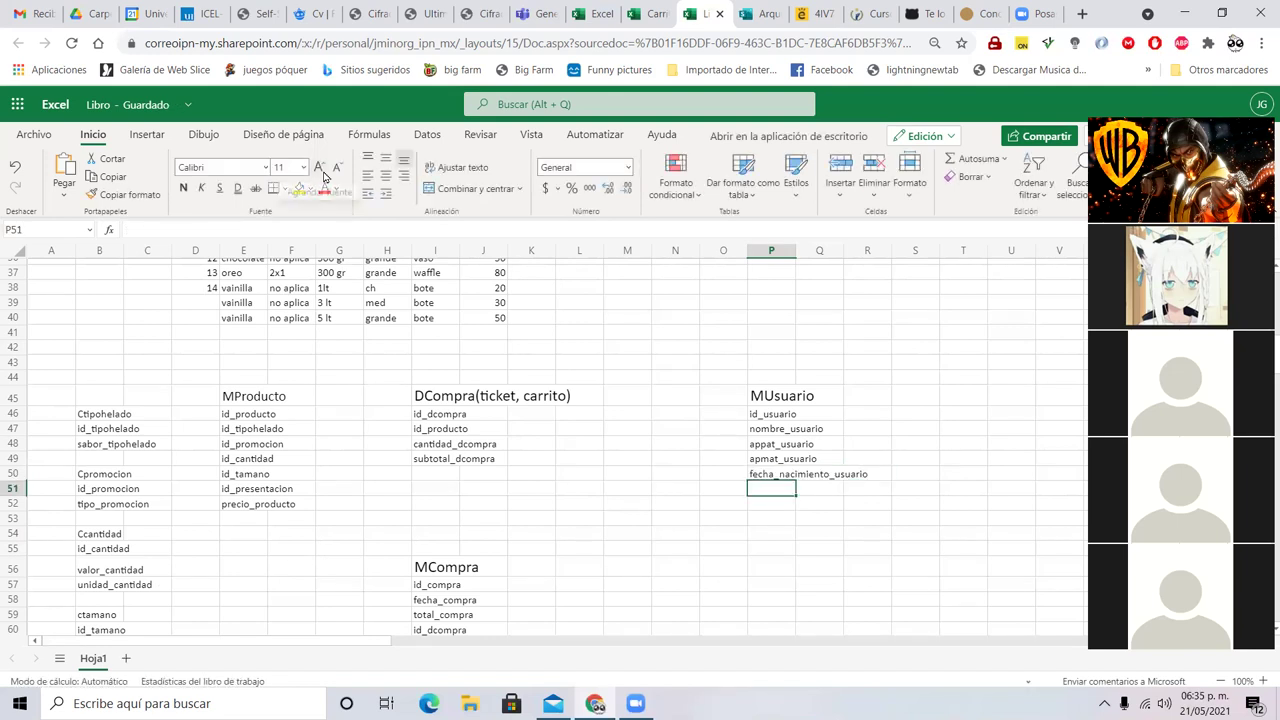
text(tel_usuario)
key(Return)
text(cel_usuario)
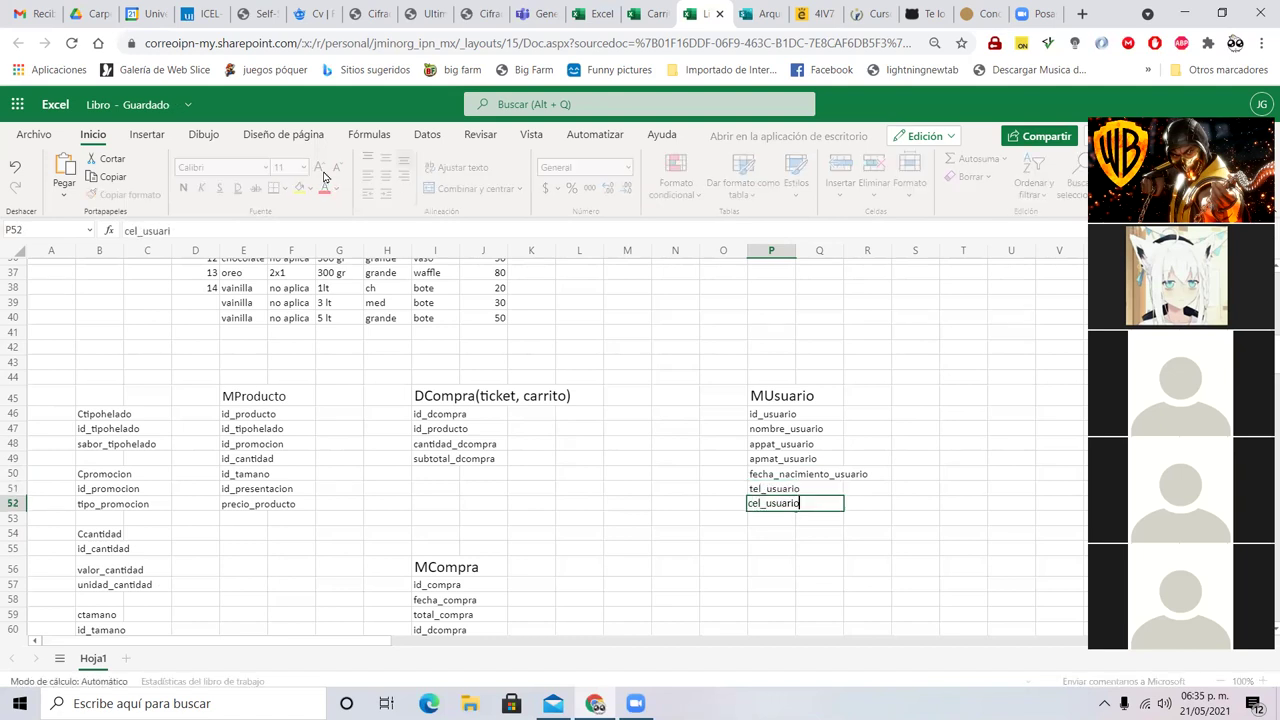
key(Return)
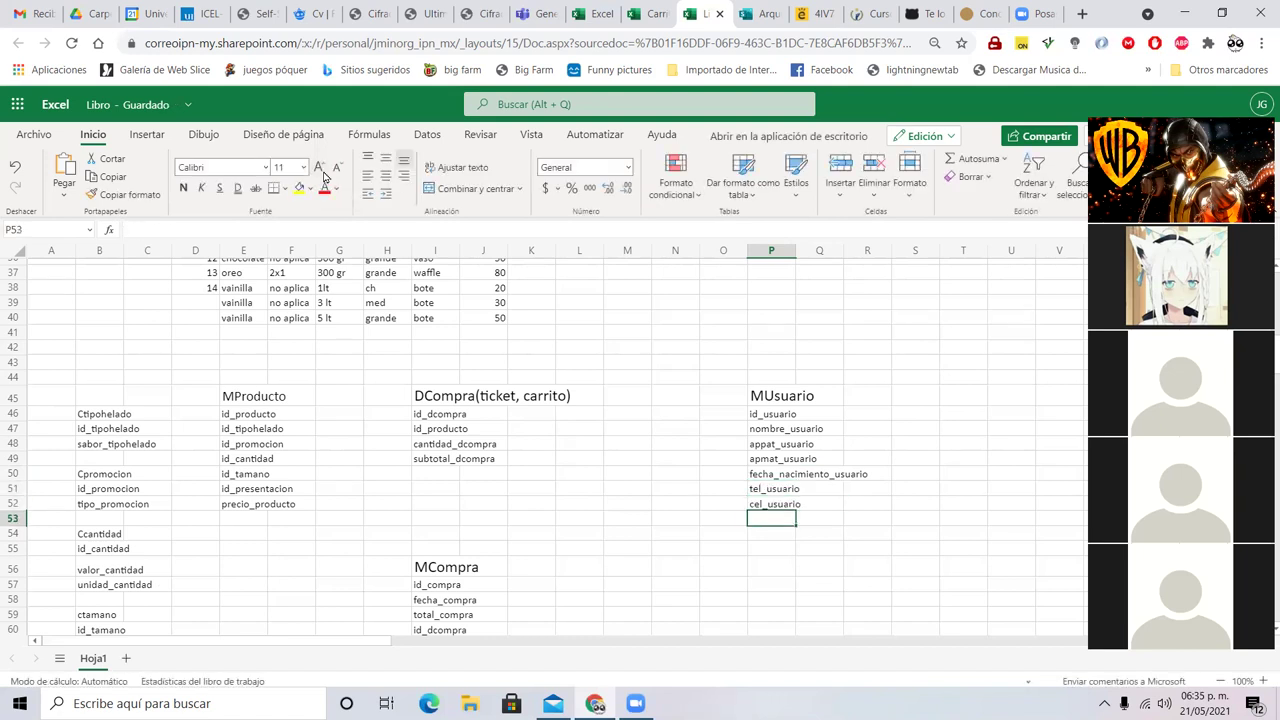
- Add the table heading ECompra in cell M45, between the DCompra and MUsuario headings
drag(752, 390, 440, 395)
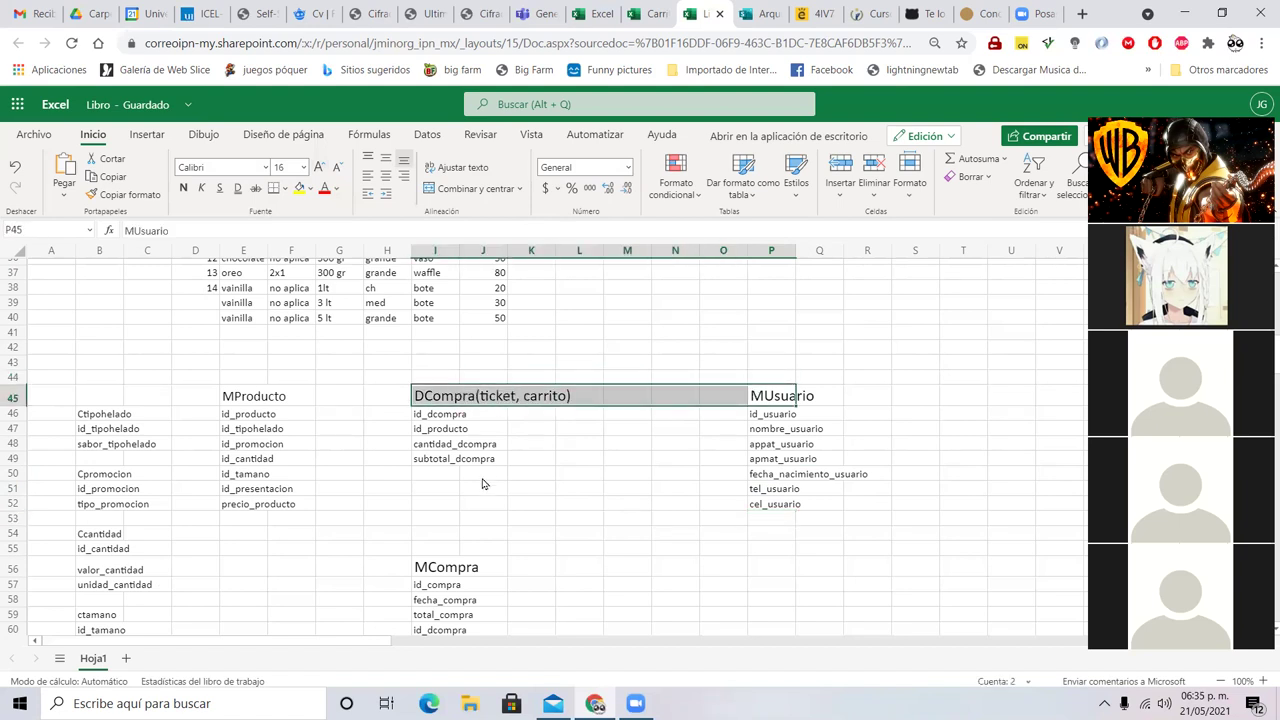
click(598, 403)
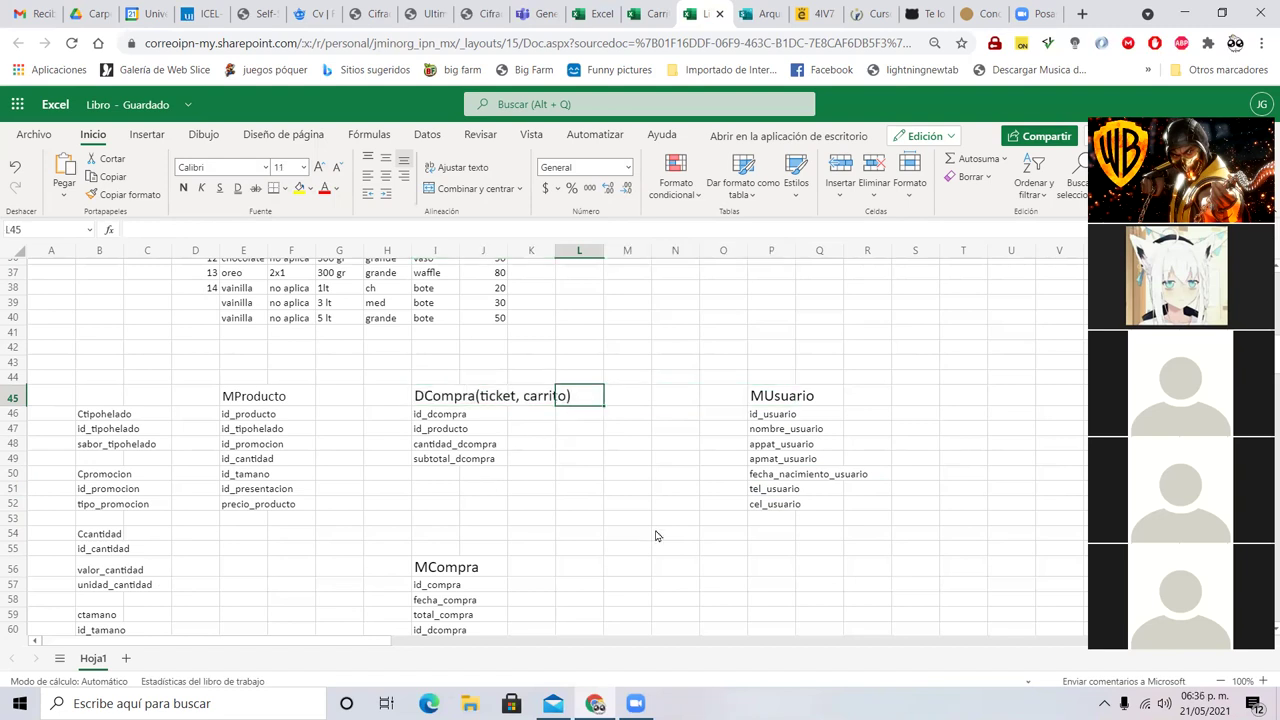
click(620, 402)
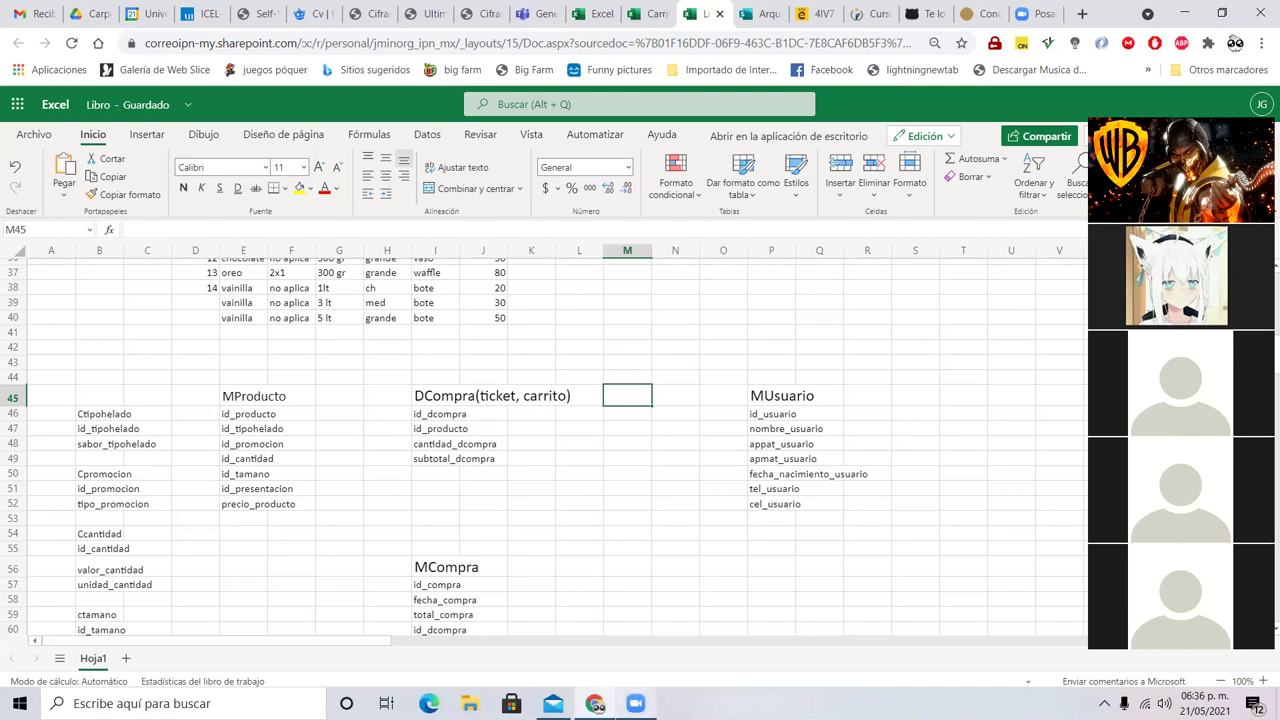
text(E>Compra)
key(BackSpace)
key(BackSpace)
key(BackSpace)
key(BackSpace)
key(BackSpace)
key(BackSpace)
key(BackSpace)
text(Compra)
key(Return)
- Enlarge the font of the ECompra heading to slightly larger than the neighbouring MUsuario heading
click(625, 401)
click(316, 167)
click(316, 167)
click(316, 167)
click(640, 430)
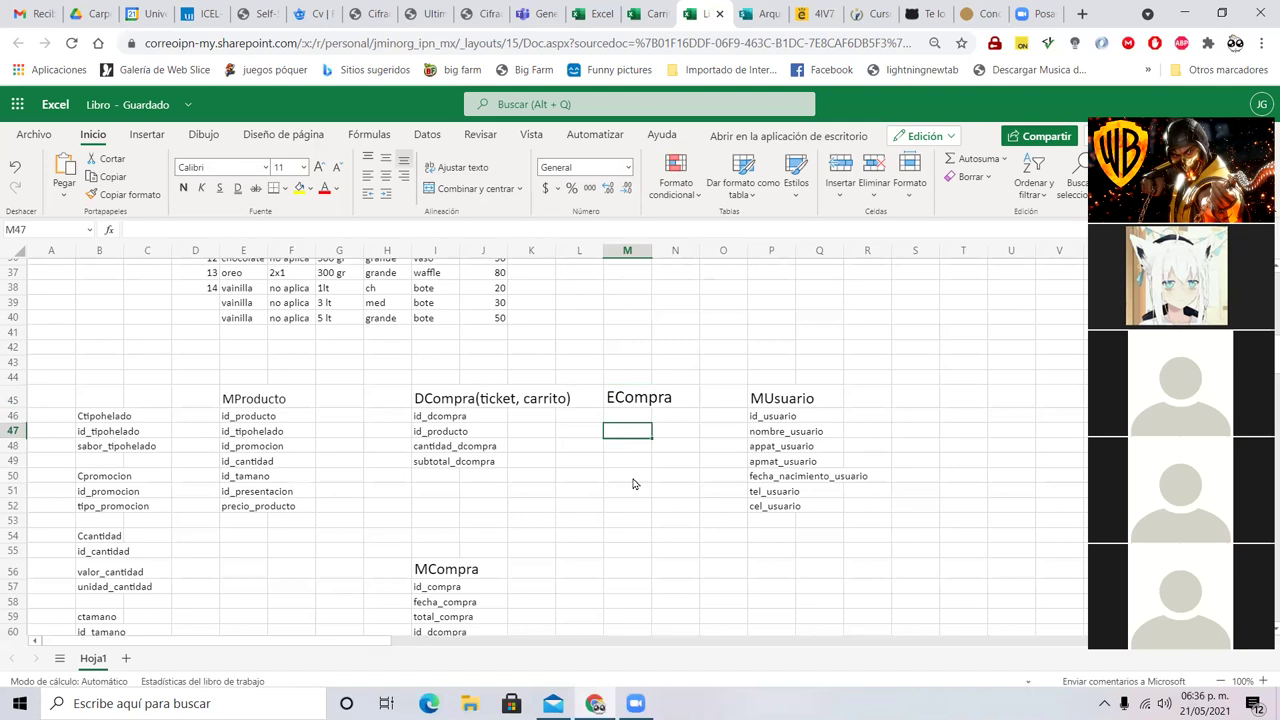
click(630, 417)
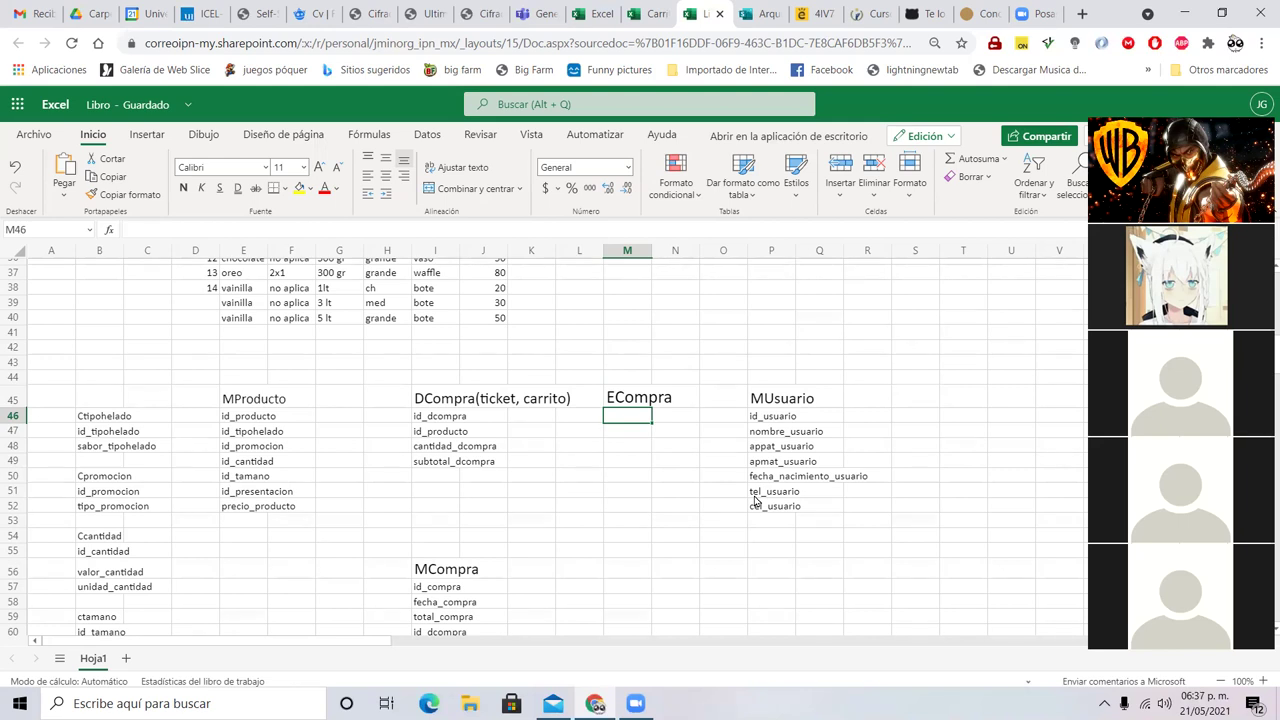
click(767, 380)
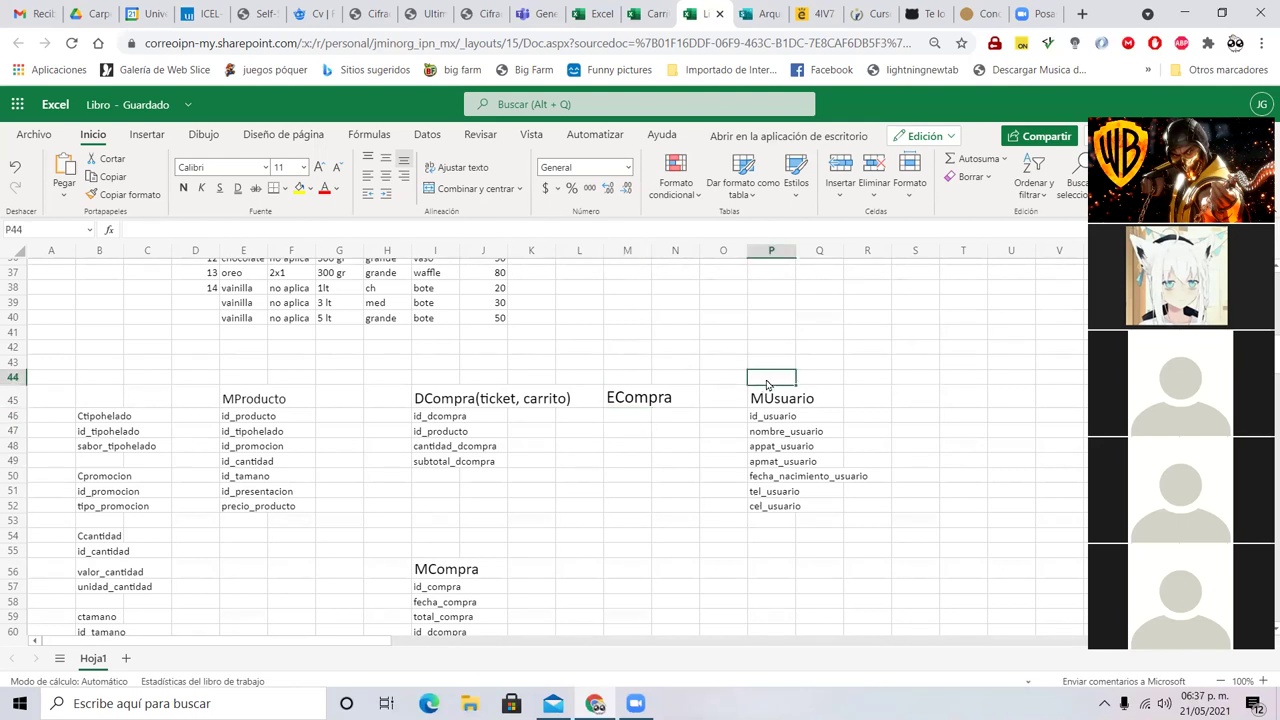
click(456, 380)
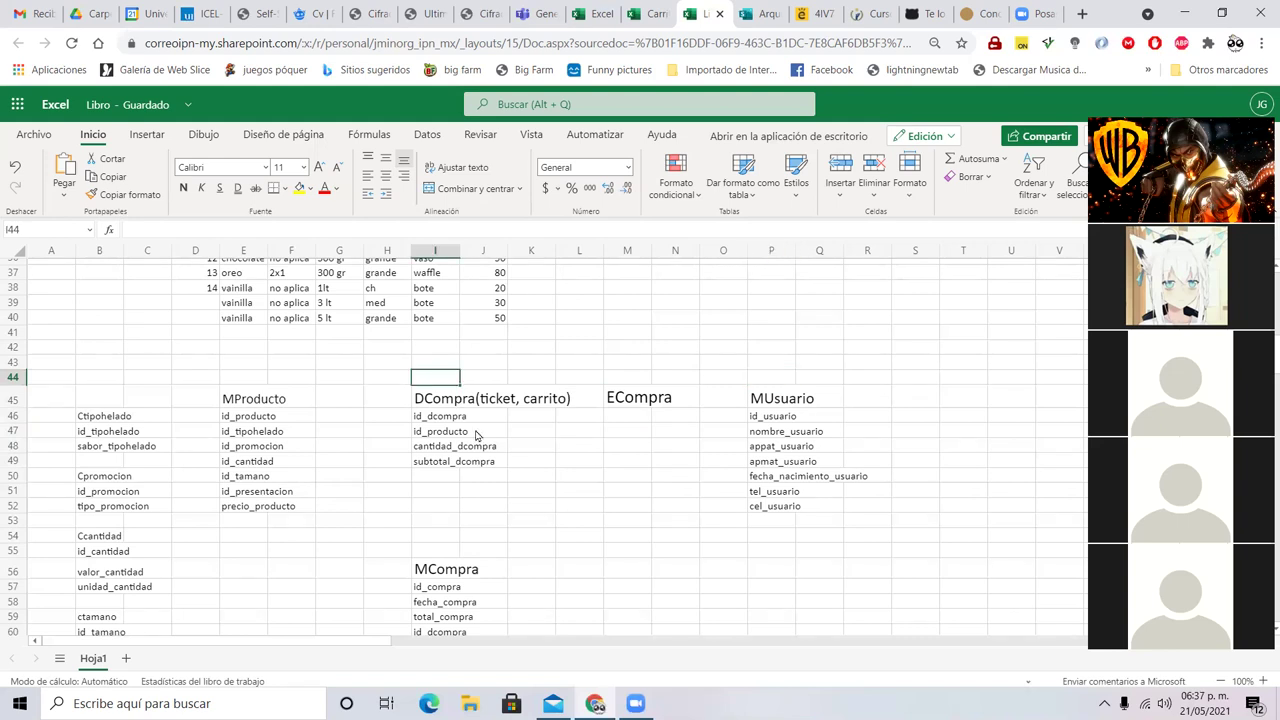
click(786, 380)
click(635, 383)
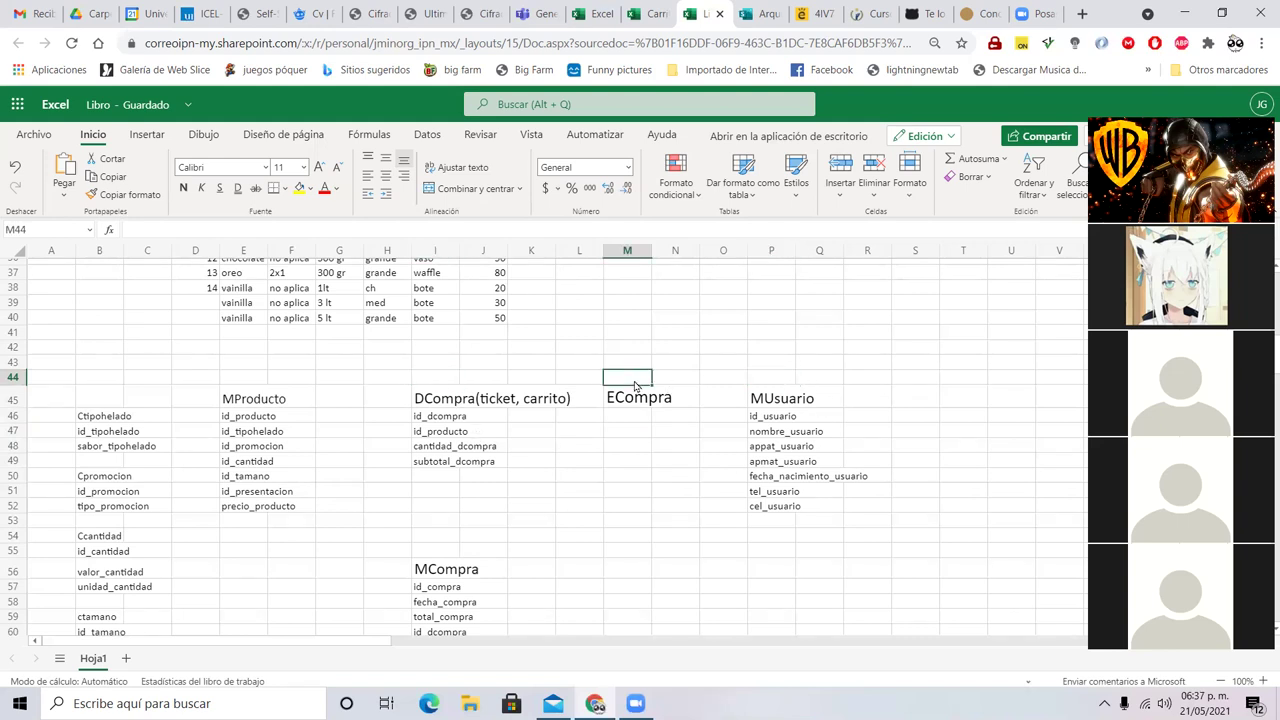
click(771, 381)
- Copy the id_usuario field from the MUsuario table into cell M47 under ECompra
click(757, 416)
key(ctrl+c)
click(615, 433)
key(ctrl+v)
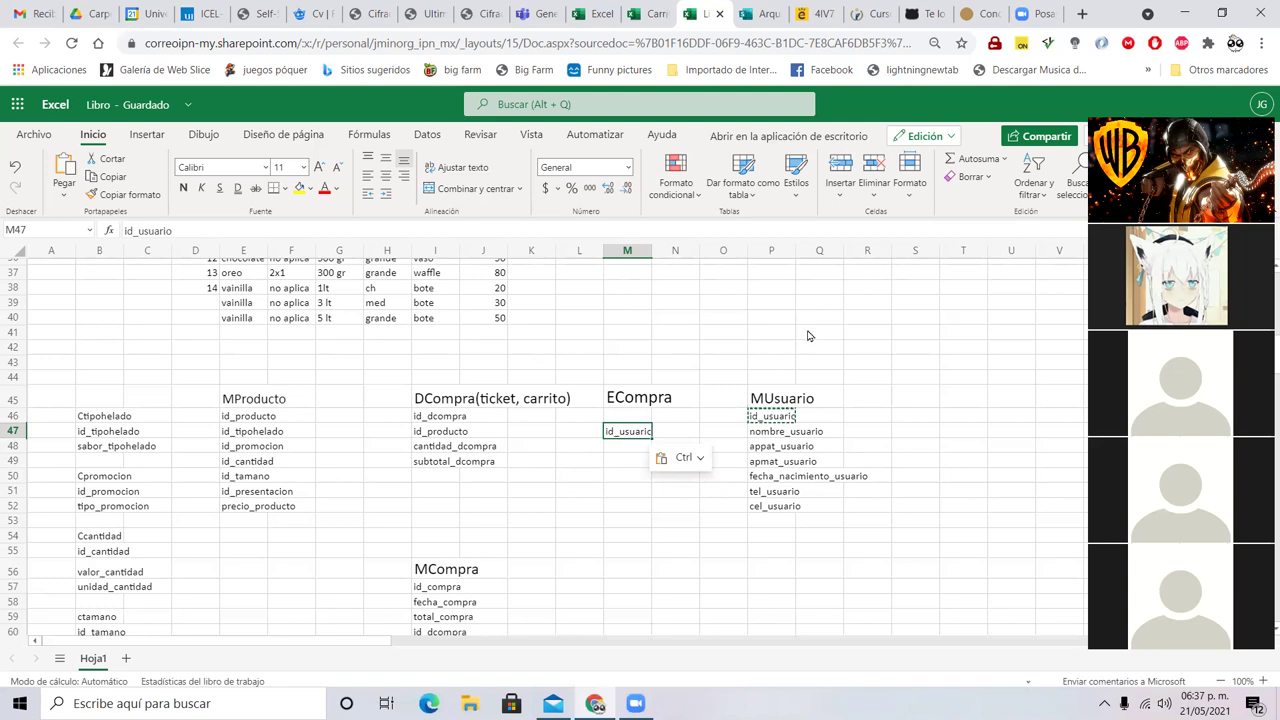
- Check the sample DCompra table at N24, and enter id_ecompra as the first ECompra field in M46
scroll(800, 337, up, 7)
drag(675, 413, 1100, 456)
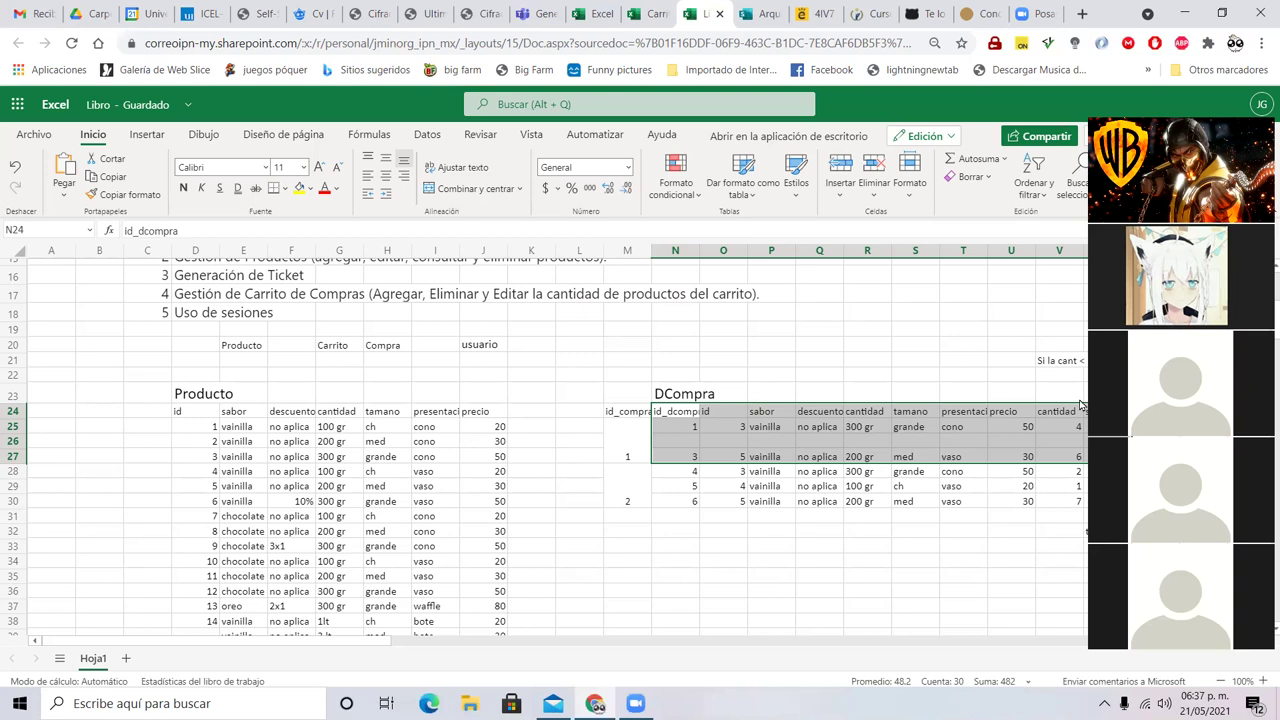
scroll(760, 428, down, 10)
scroll(758, 428, up, 5)
click(632, 418)
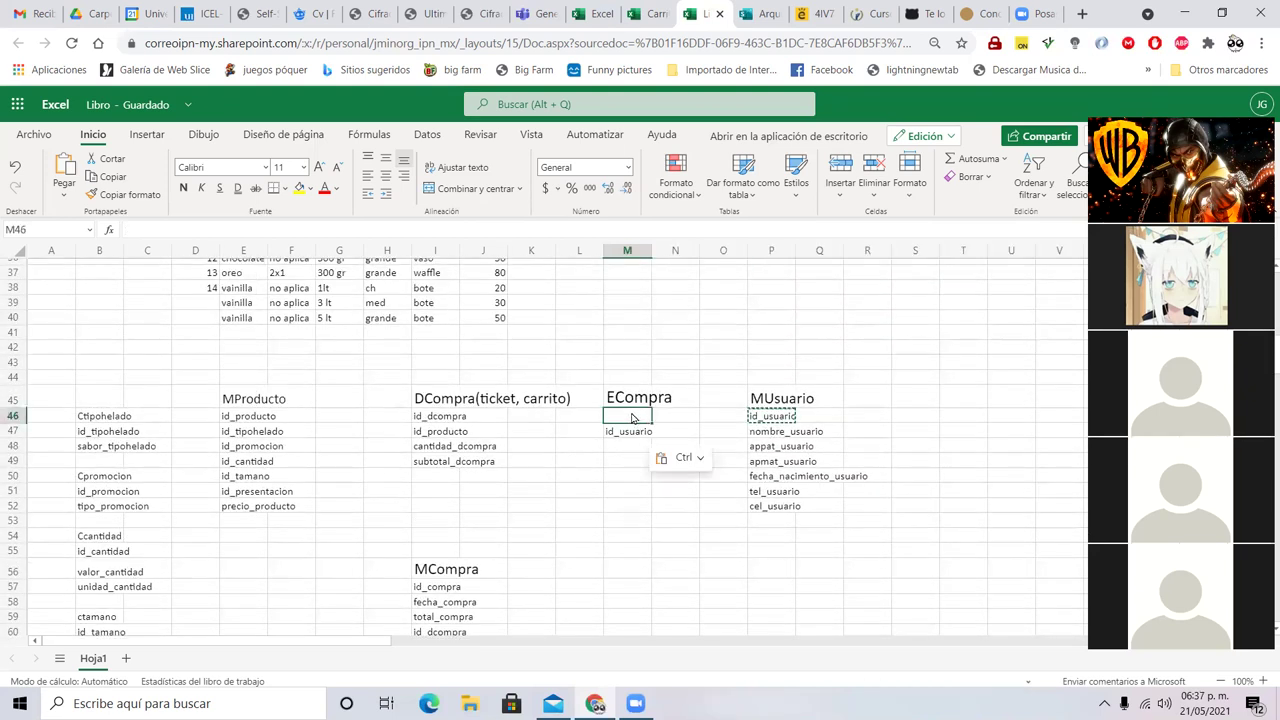
text(id_ecompra)
key(Return)
- Copy the id_ecompra field from ECompra into cell I50, below subtotal_dcompra in the DCompra list
click(632, 418)
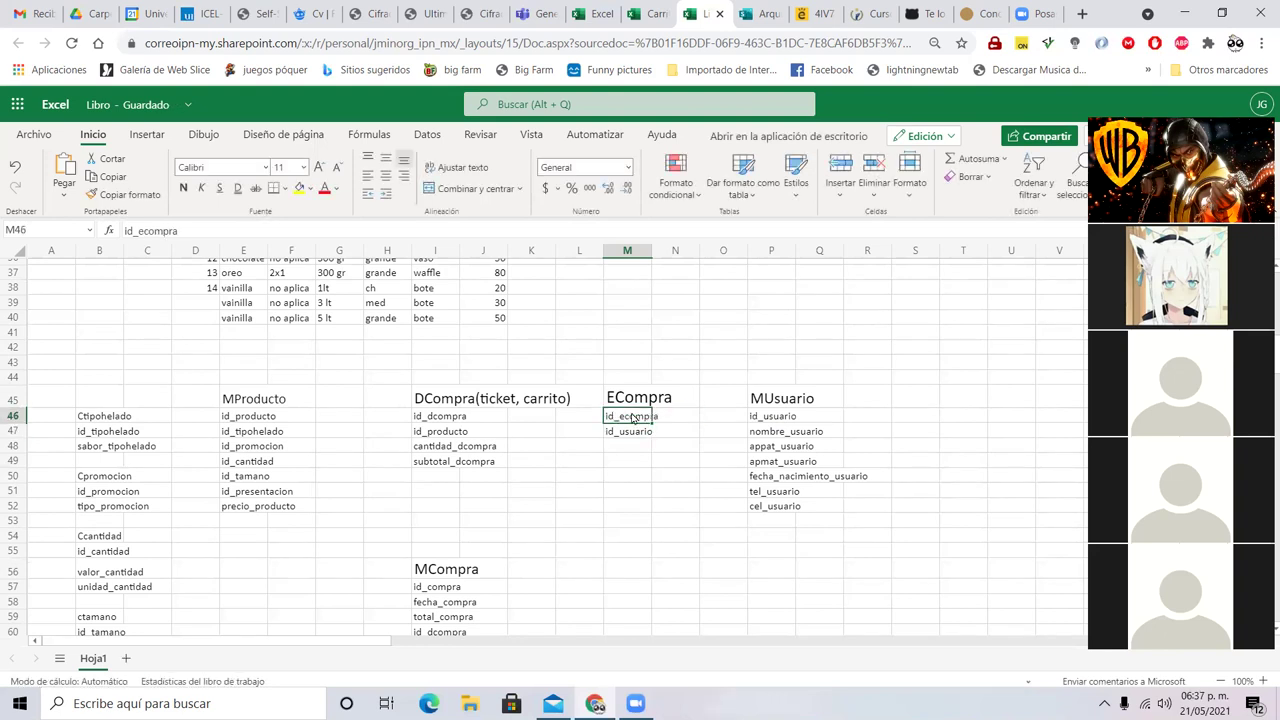
key(ctrl+c)
click(437, 491)
click(437, 476)
key(ctrl+v)
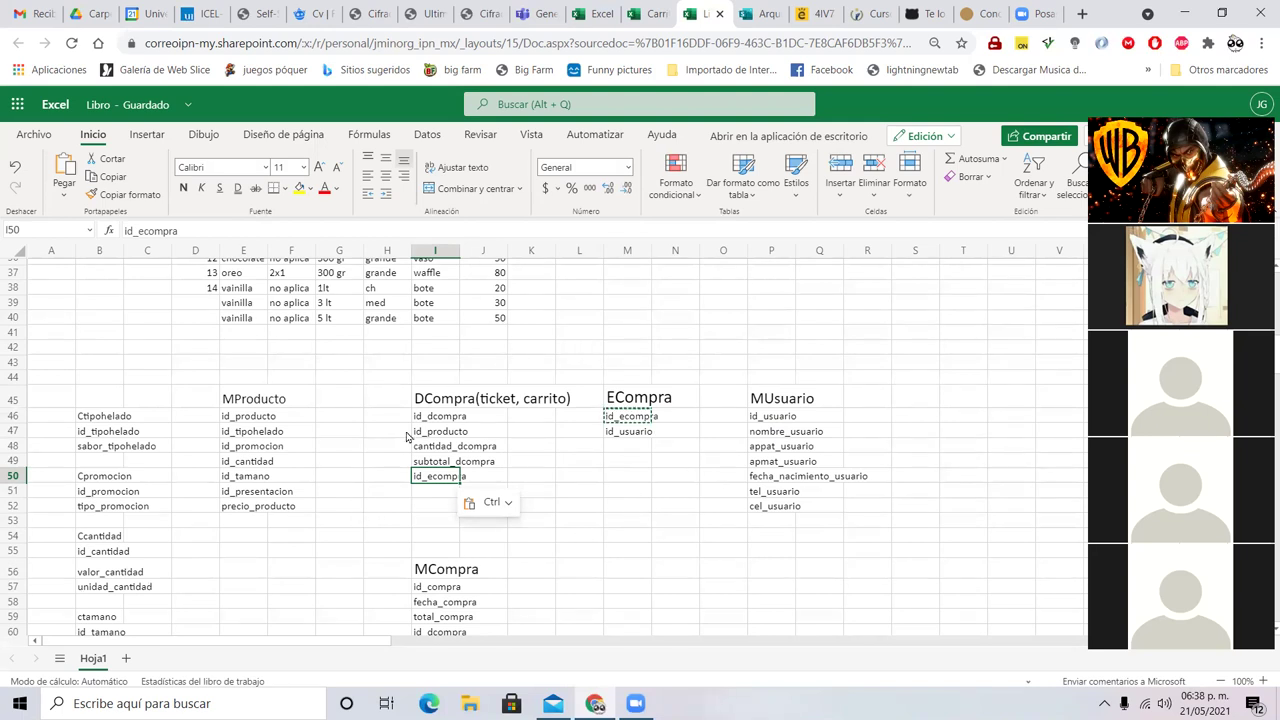
click(771, 377)
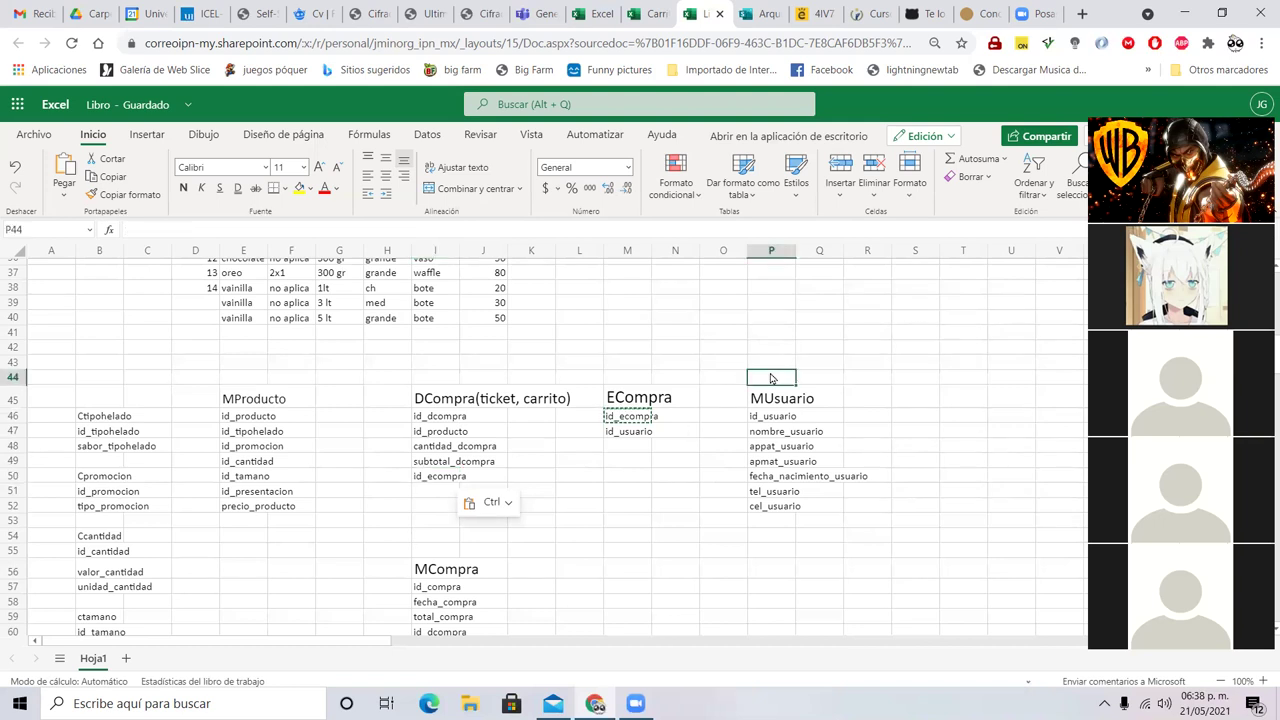
click(620, 386)
click(452, 379)
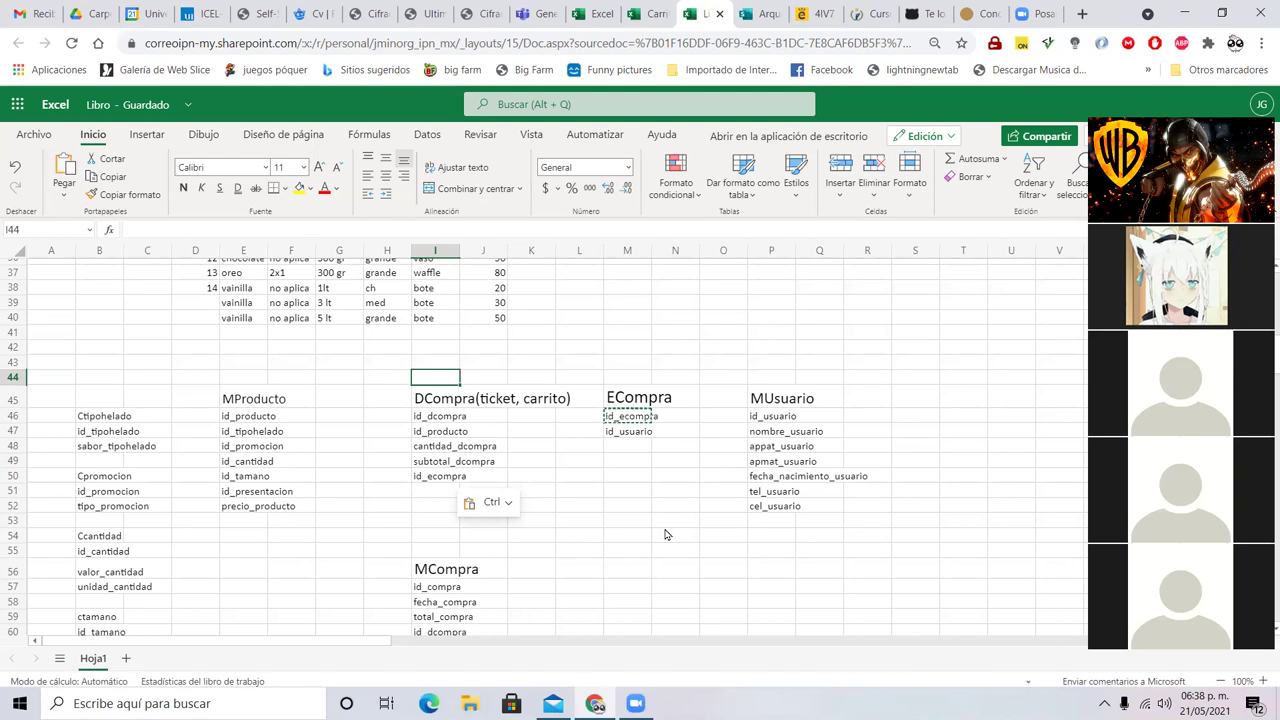
- Add the field dir_usuario in P53 at the end of the MUsuario list
scroll(720, 551, down, 2)
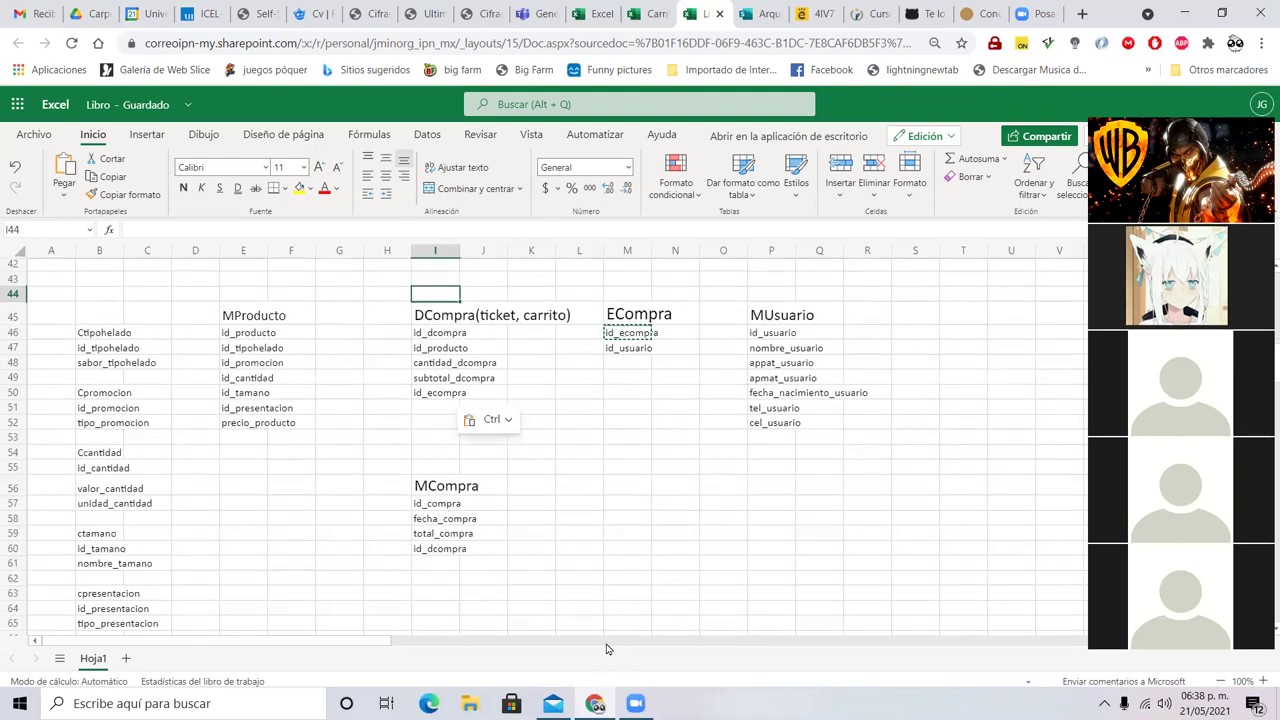
drag(366, 643, 472, 654)
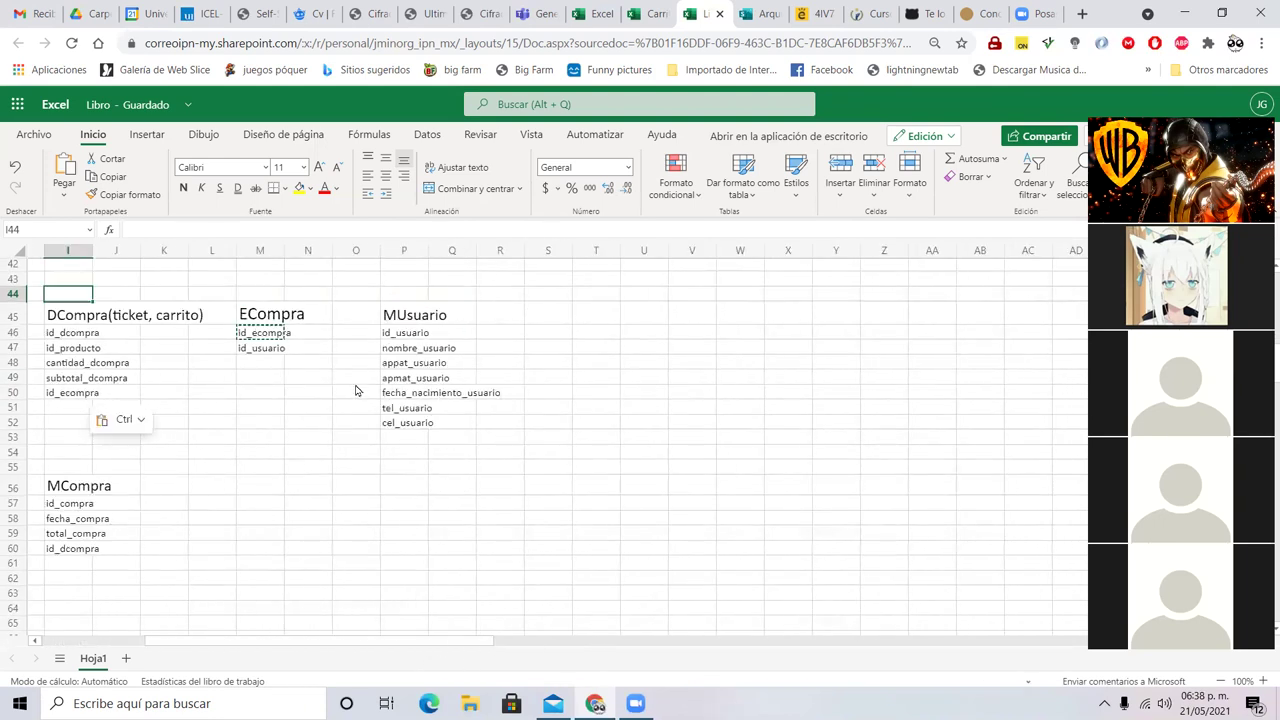
click(404, 436)
text(dir)
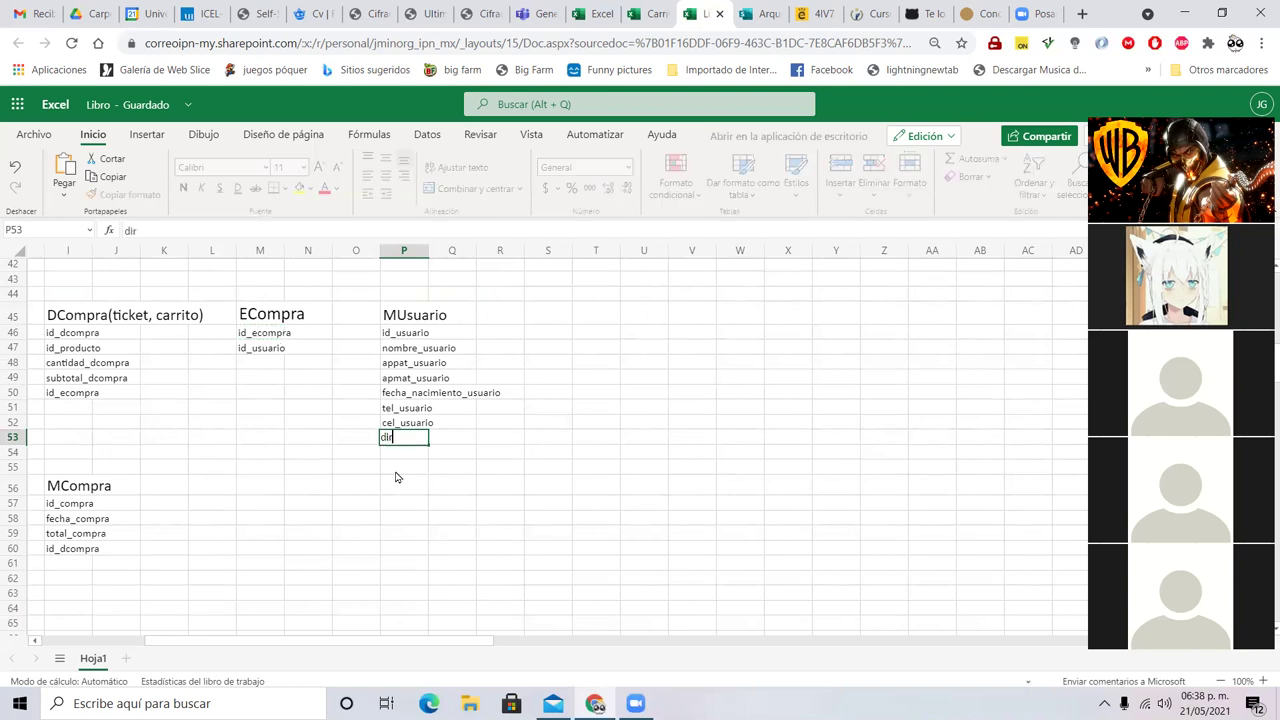
text(_usuario)
key(Tab)
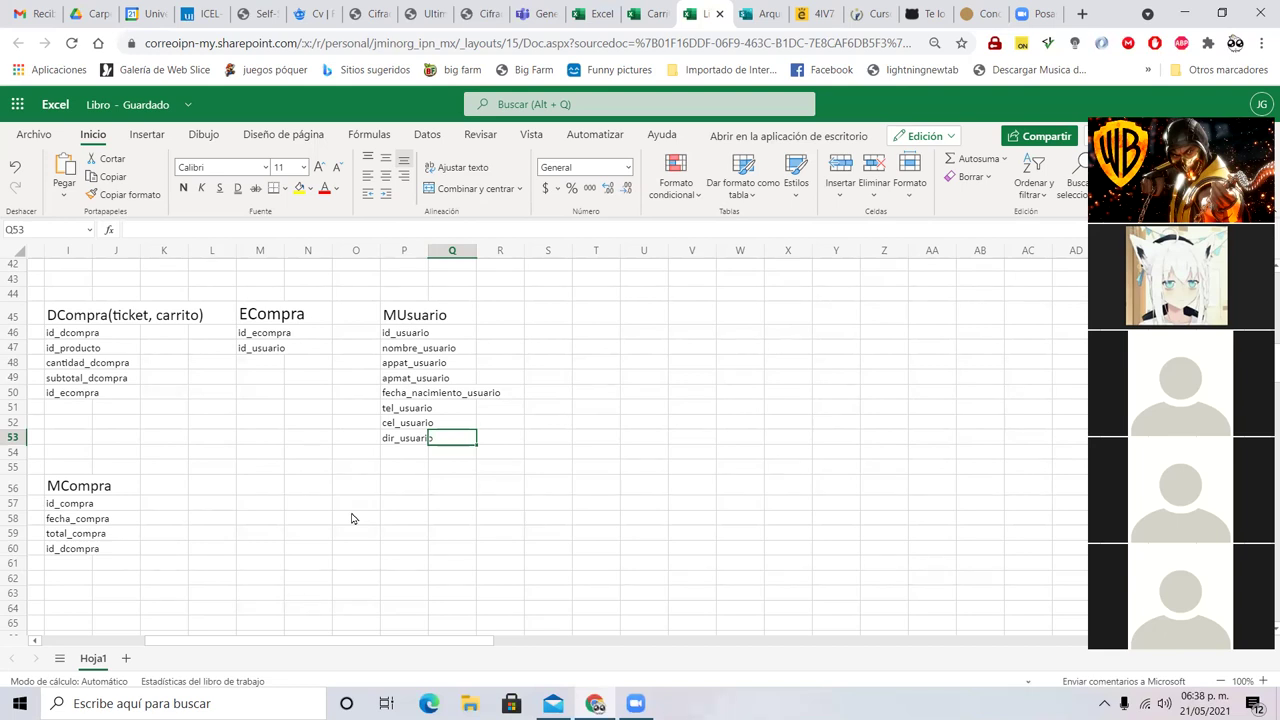
click(389, 440)
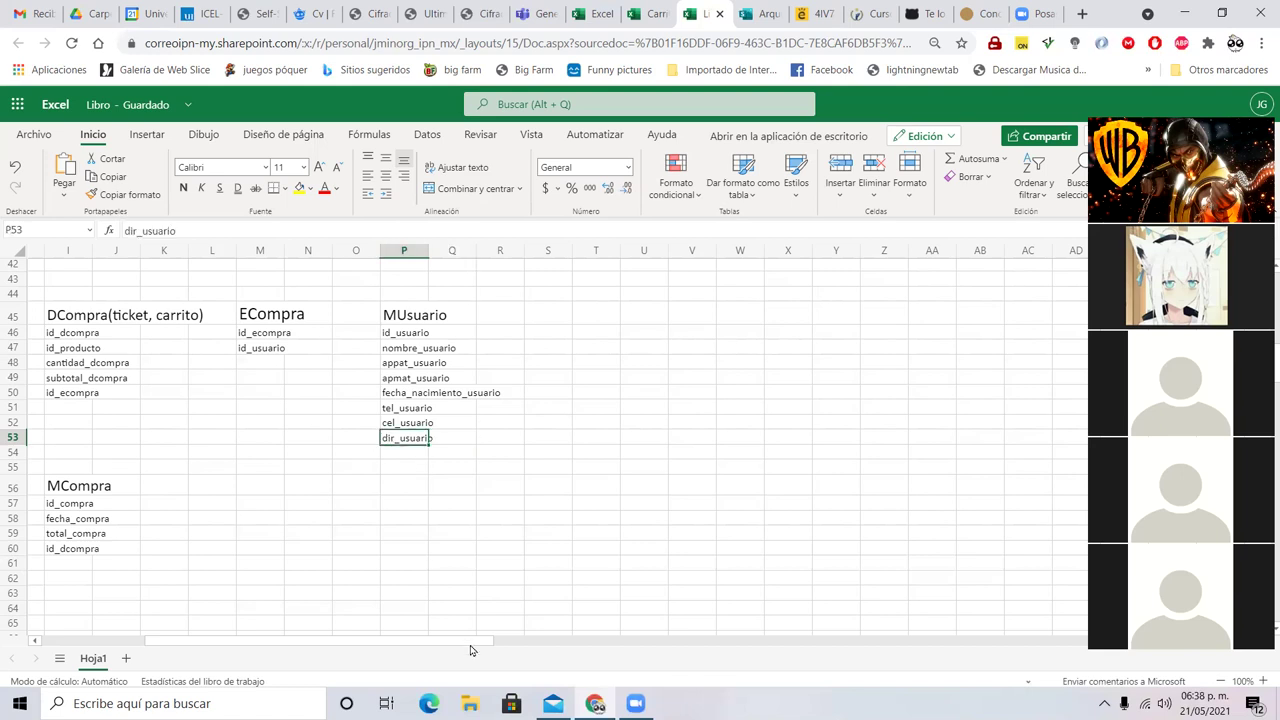
- Start a DDirecciones table in T46 with the fields id_direccion and calle_direccion beneath the heading
click(605, 332)
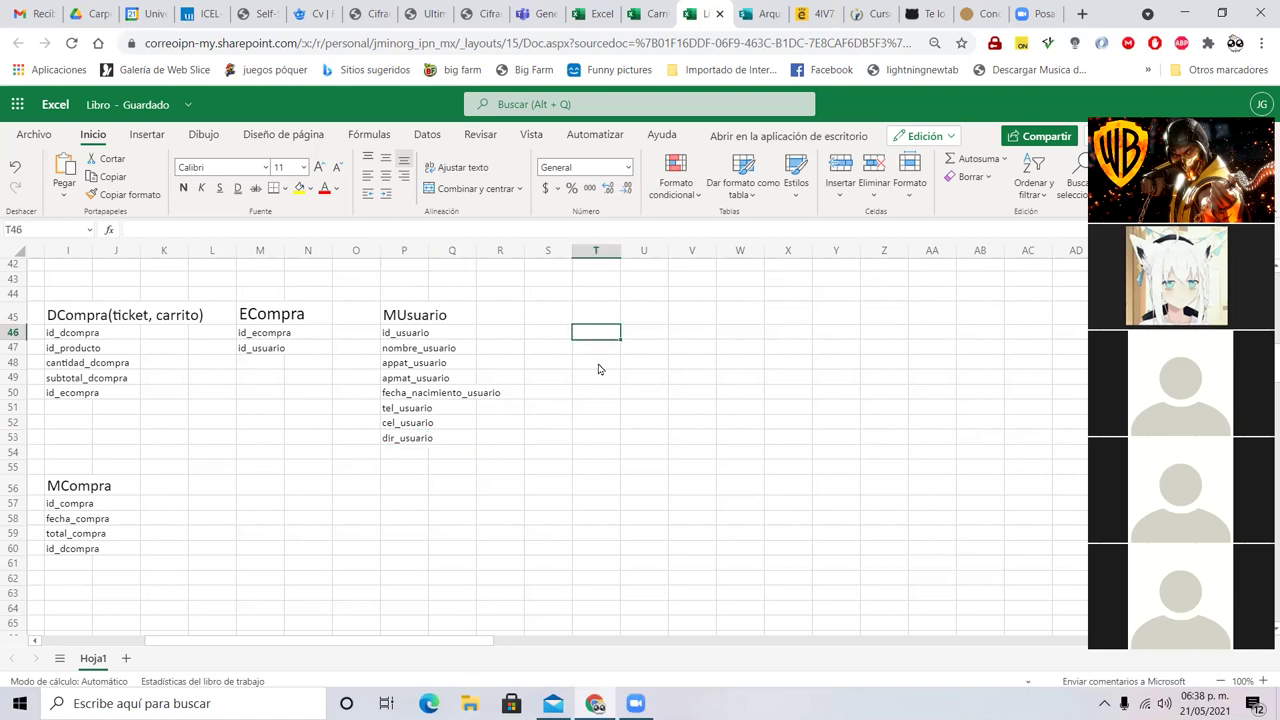
text(DDireccio)
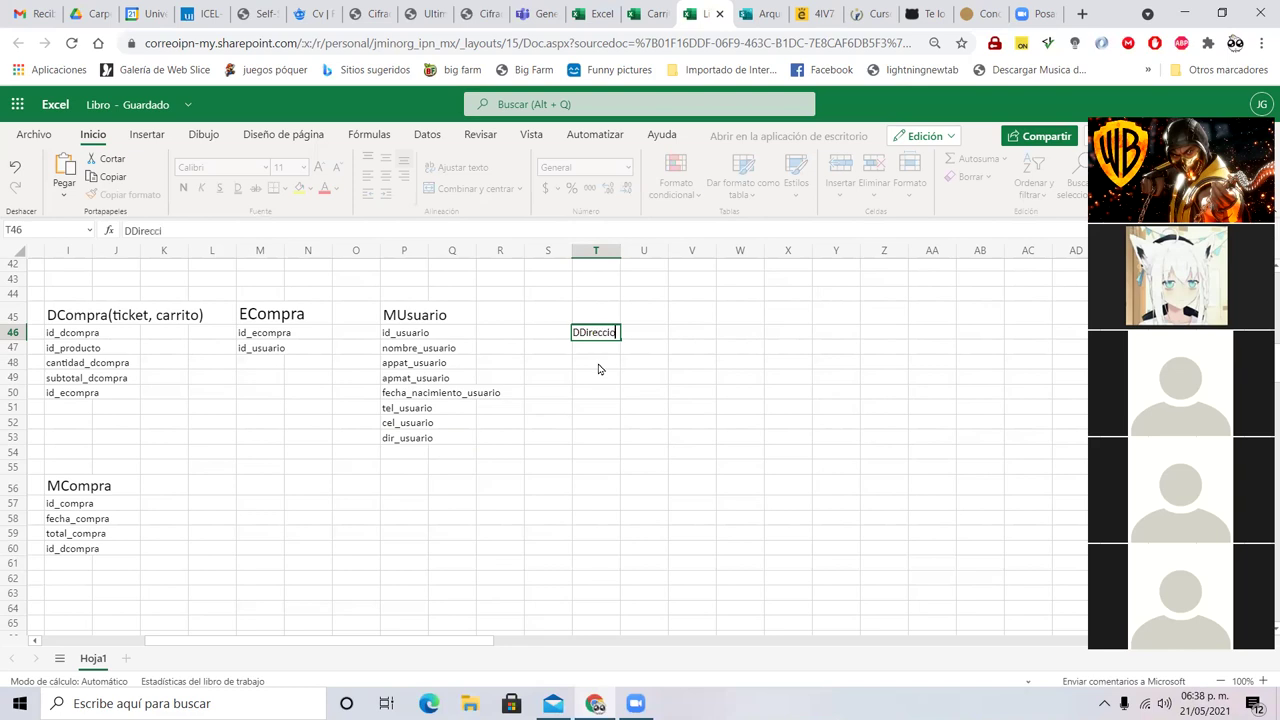
text(nes)
key(Return)
text(id_direccion)
key(Return)
text(calle_direc)
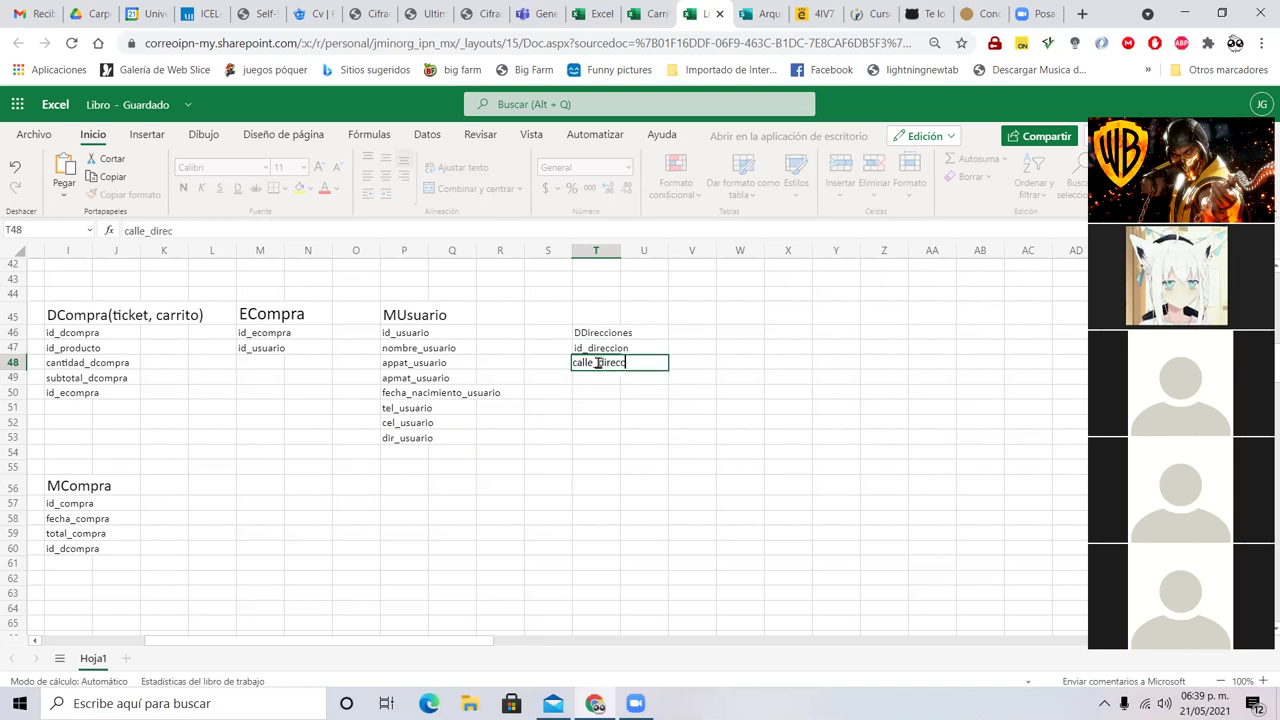
text(cion)
key(Return)
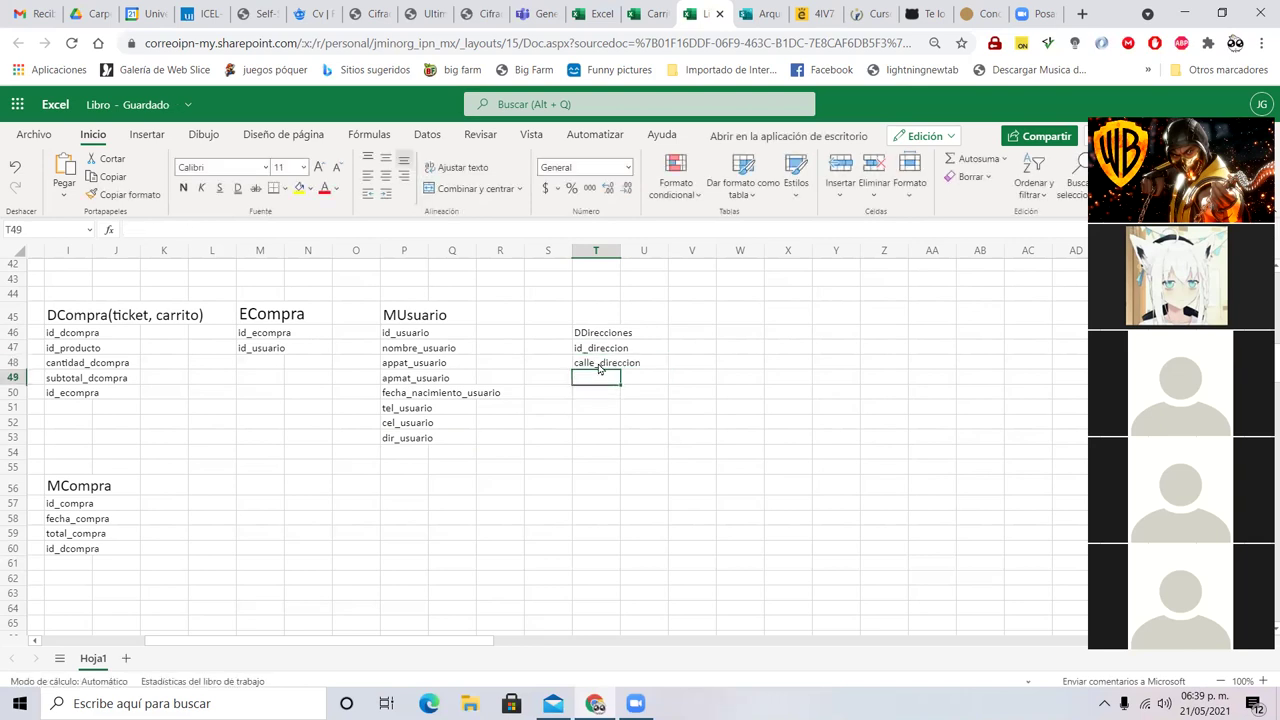
- Add the fields num_ext_direccion and num_int_direccion to the DDirecciones list in T49 and T50
text(num_ext_direccion)
key(Return)
text(num_int_direccion)
key(Return)
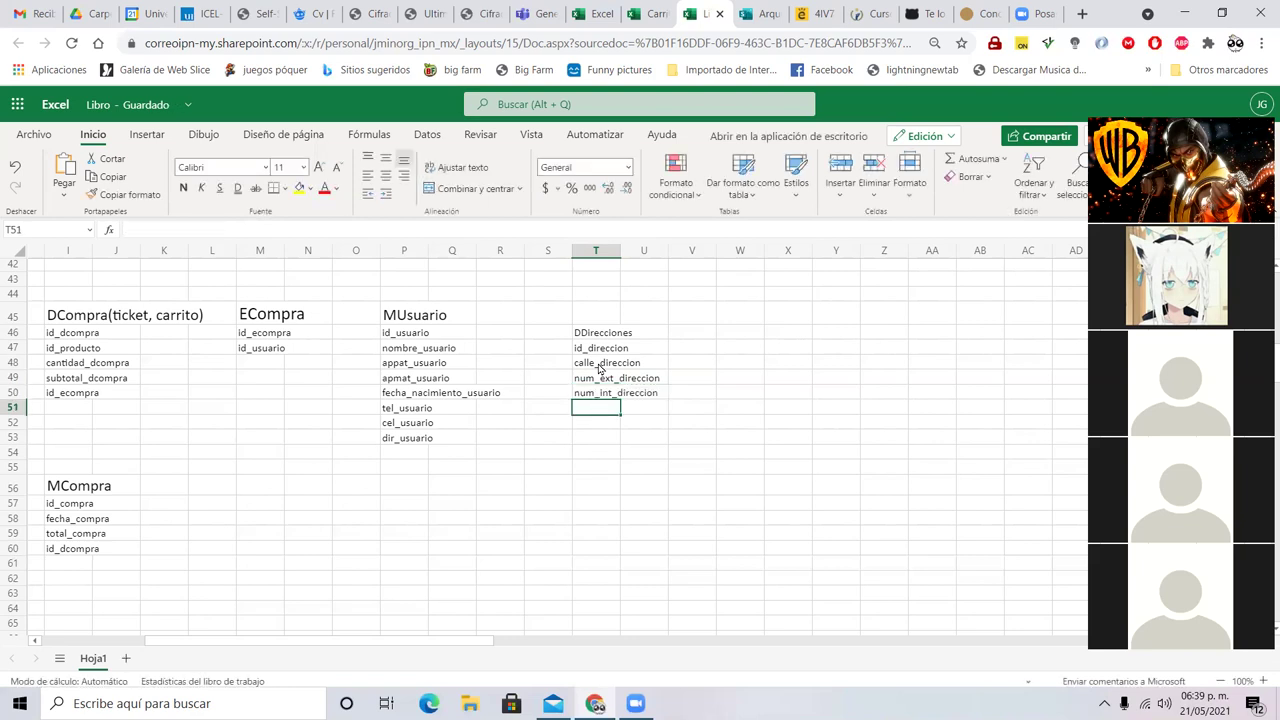
- Start a CAlcaldia table in T54 with the fields id_alcadia and nombre_alcaldia beneath the heading
key(Down)
key(Down)
click(592, 452)
text(()
text(Alca)
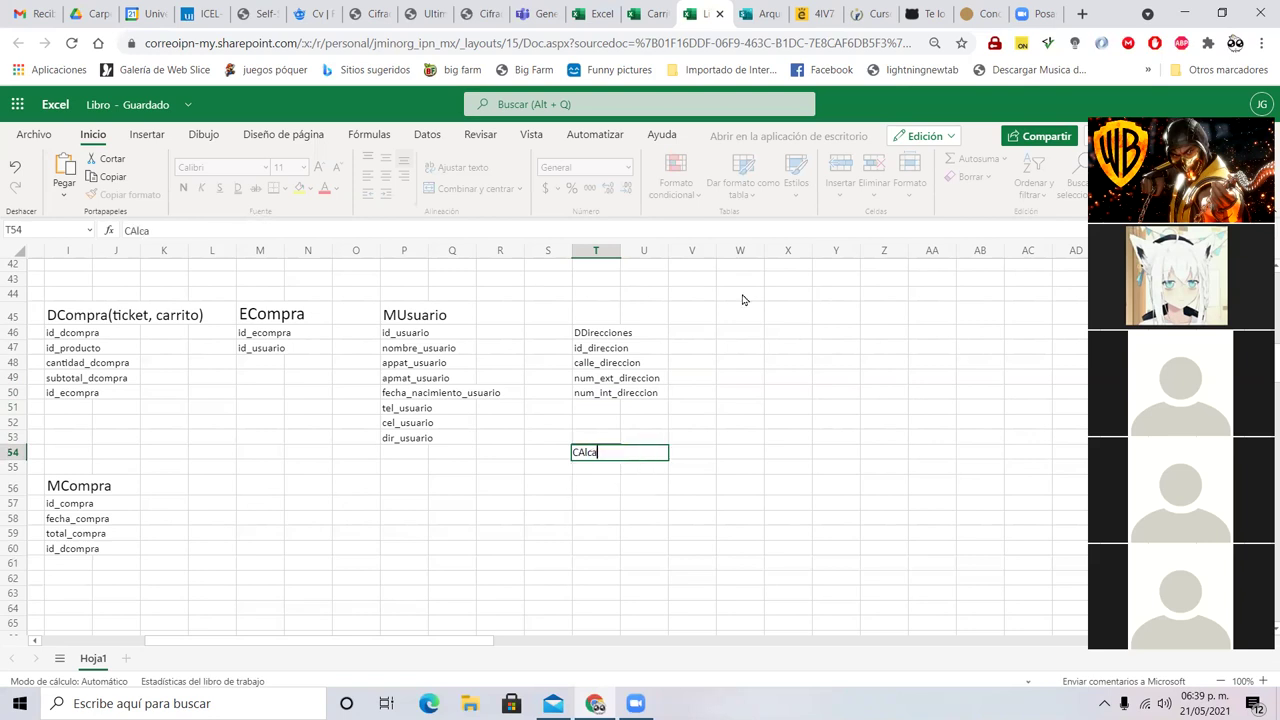
text(ldia)
key(Return)
text(id)
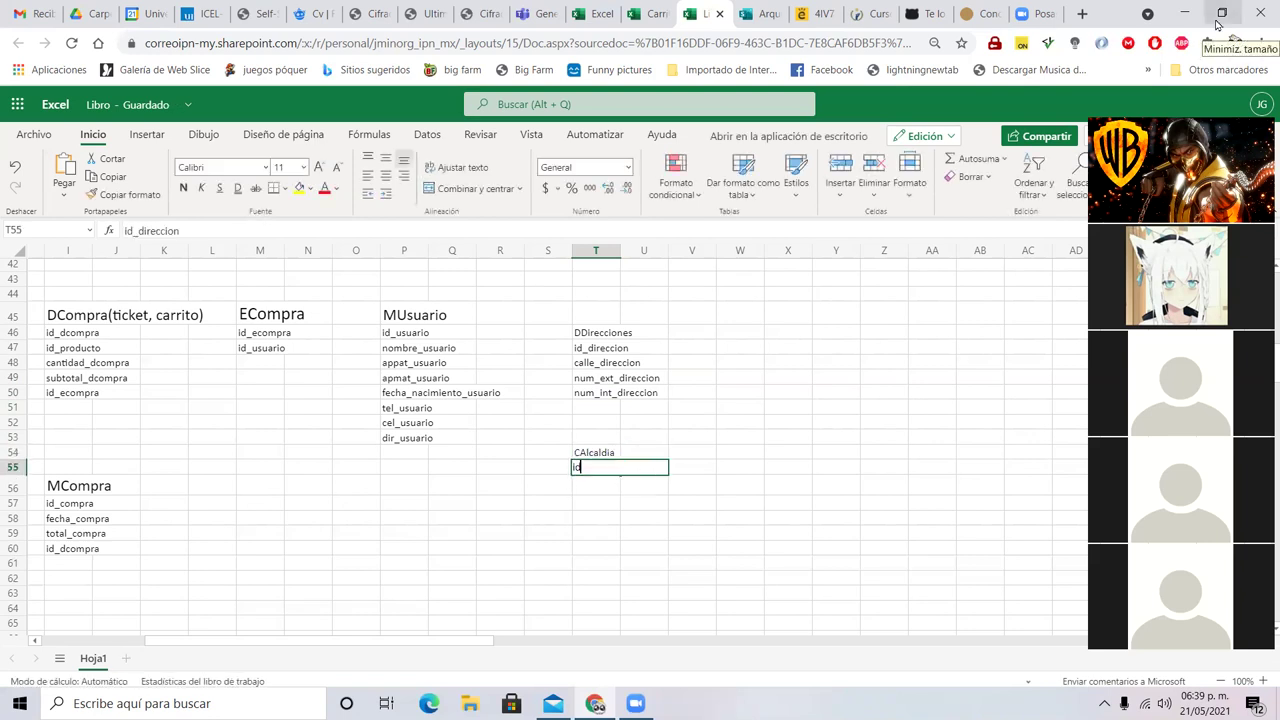
text(_alcadia)
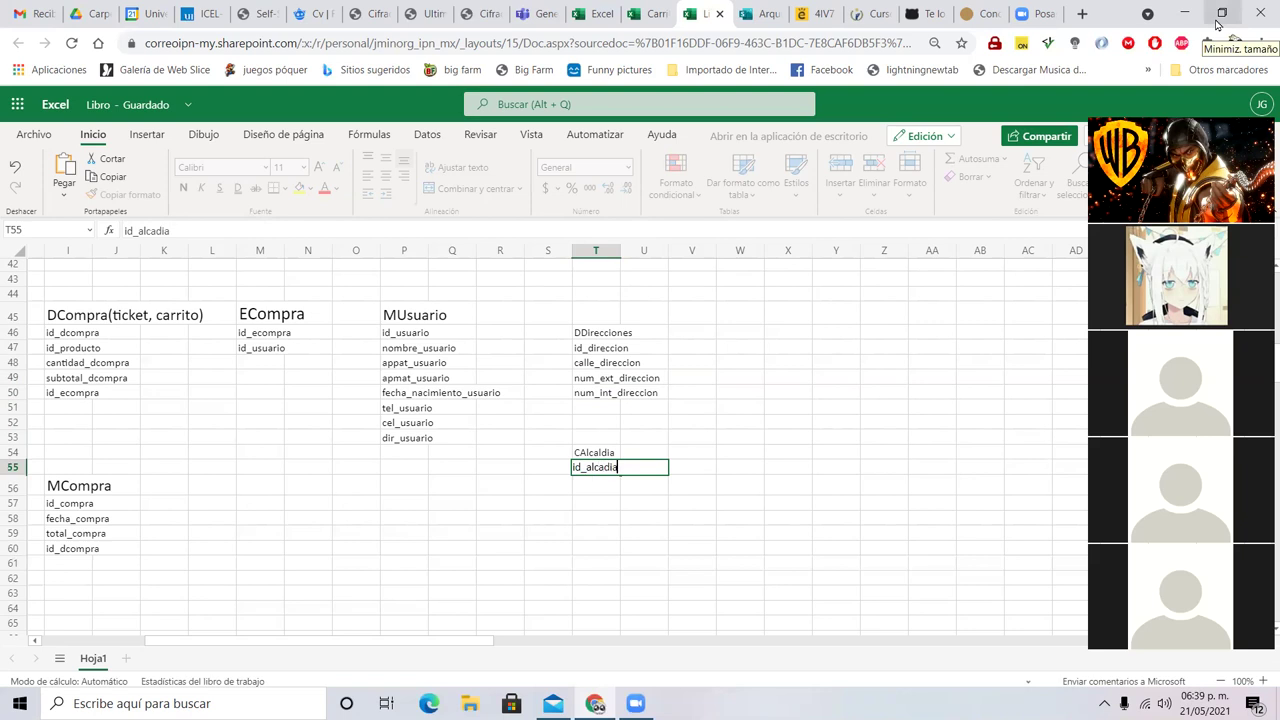
key(Return)
text(nombre_alcaldia)
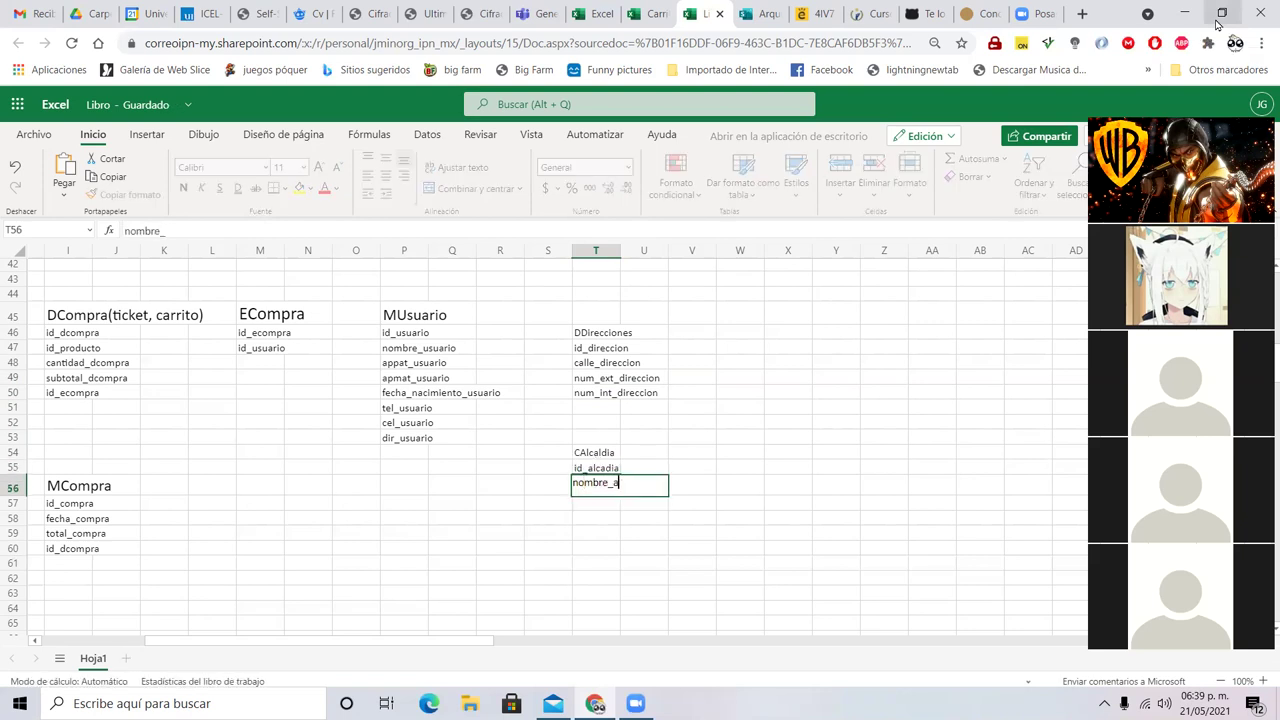
key(Return)
- Copy the id_alcadia field from CAlcaldia into T51 at the end of the DDirecciones list
key(Up)
key(Up)
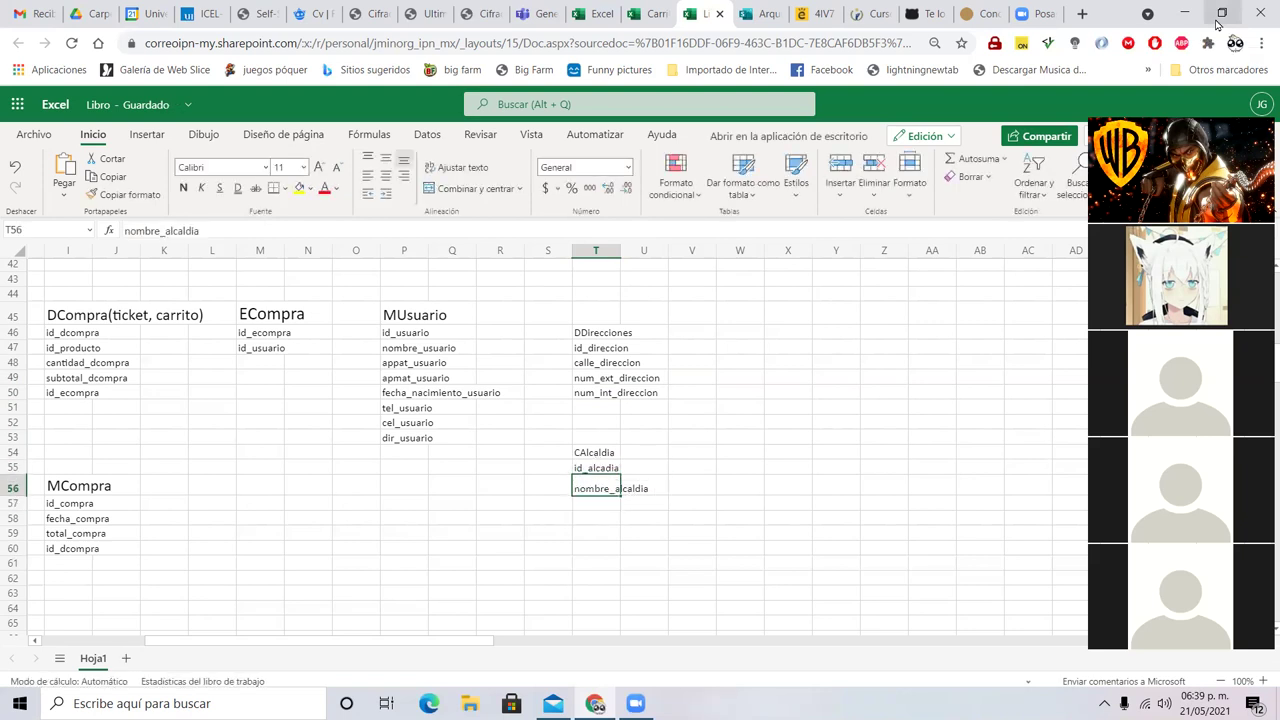
key(ctrl+c)
key(Up)
key(Up)
key(Up)
key(Up)
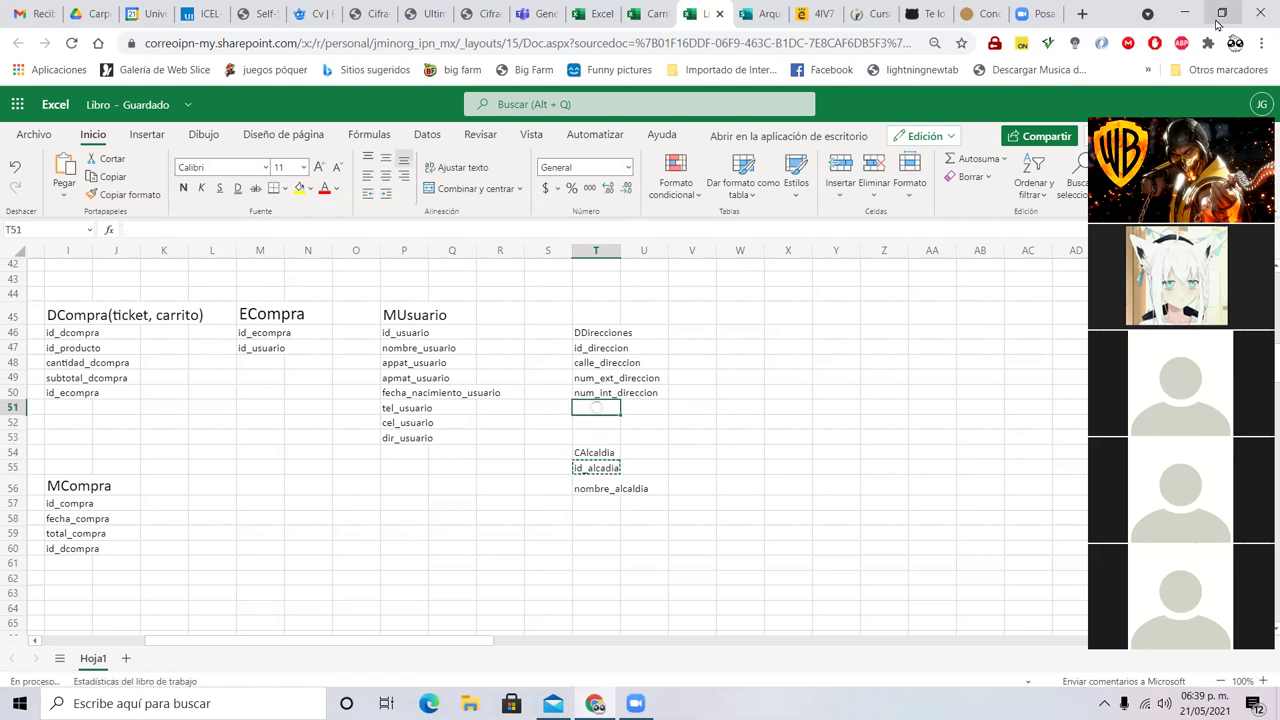
key(ctrl+v)
- Start a CColonia table in W54 with the field id_colonia beneath the heading
key(Down)
key(Down)
key(Down)
key(Right)
key(Right)
key(Right)
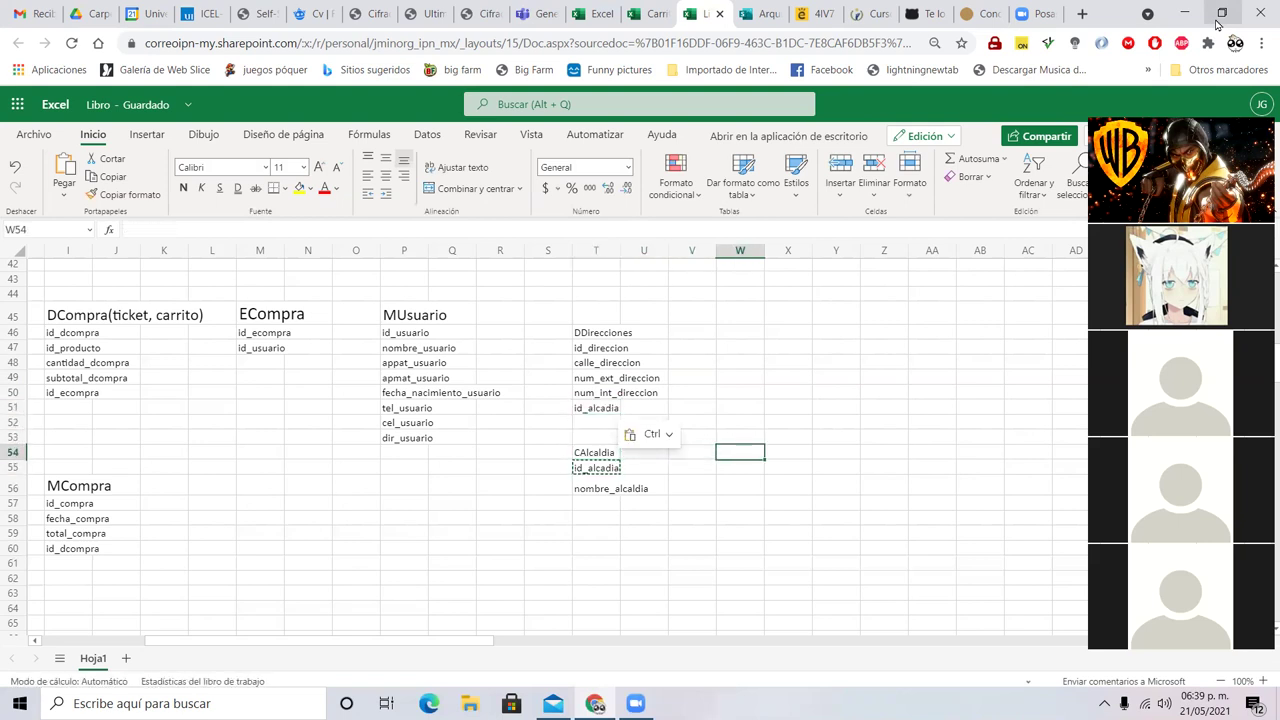
text(CColonia)
key(Return)
text(id_colonia)
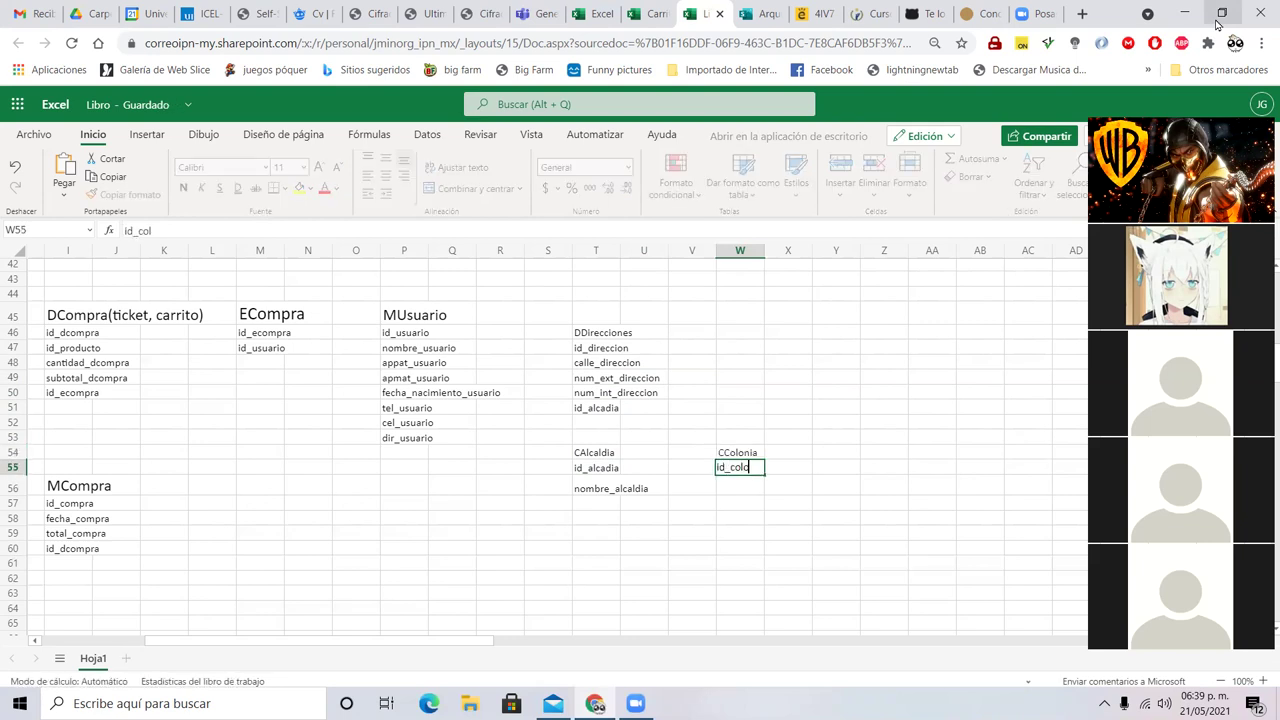
- Add the fields cp_colonia and nombre_colonia to the CColonia list in W56 and W57
key(Return)
text(cp_colonia)
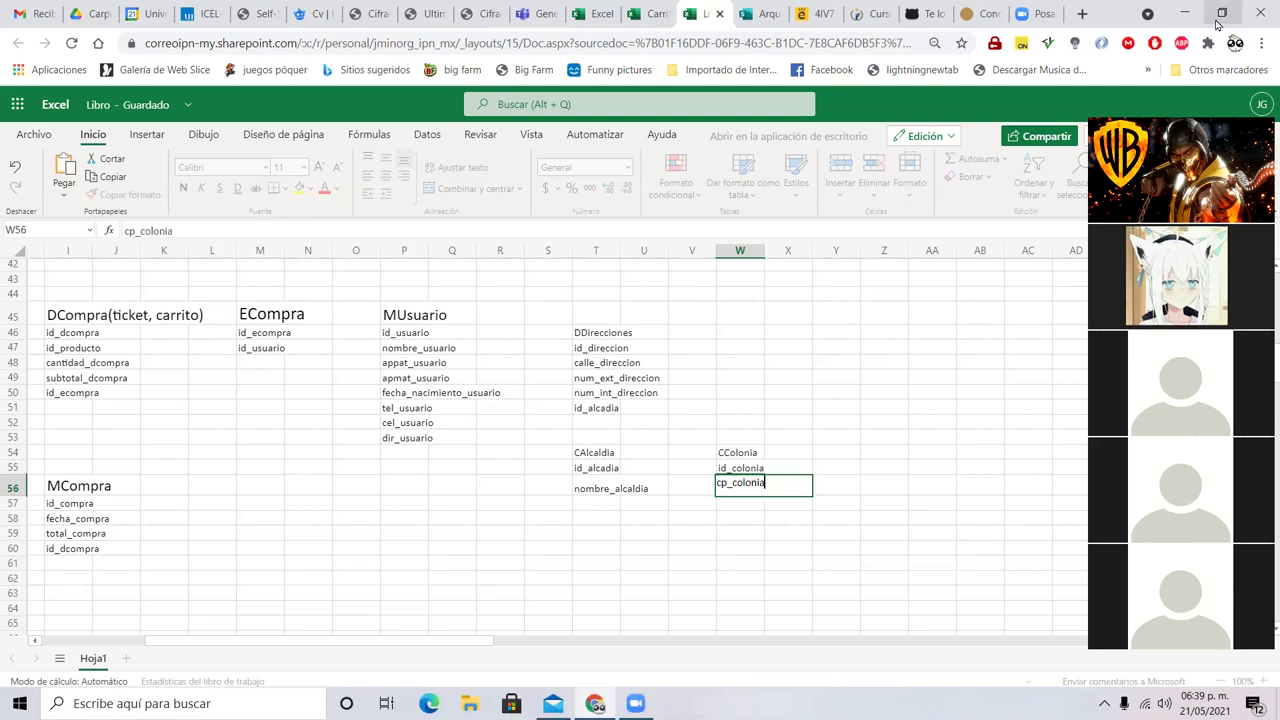
key(Return)
text(no)
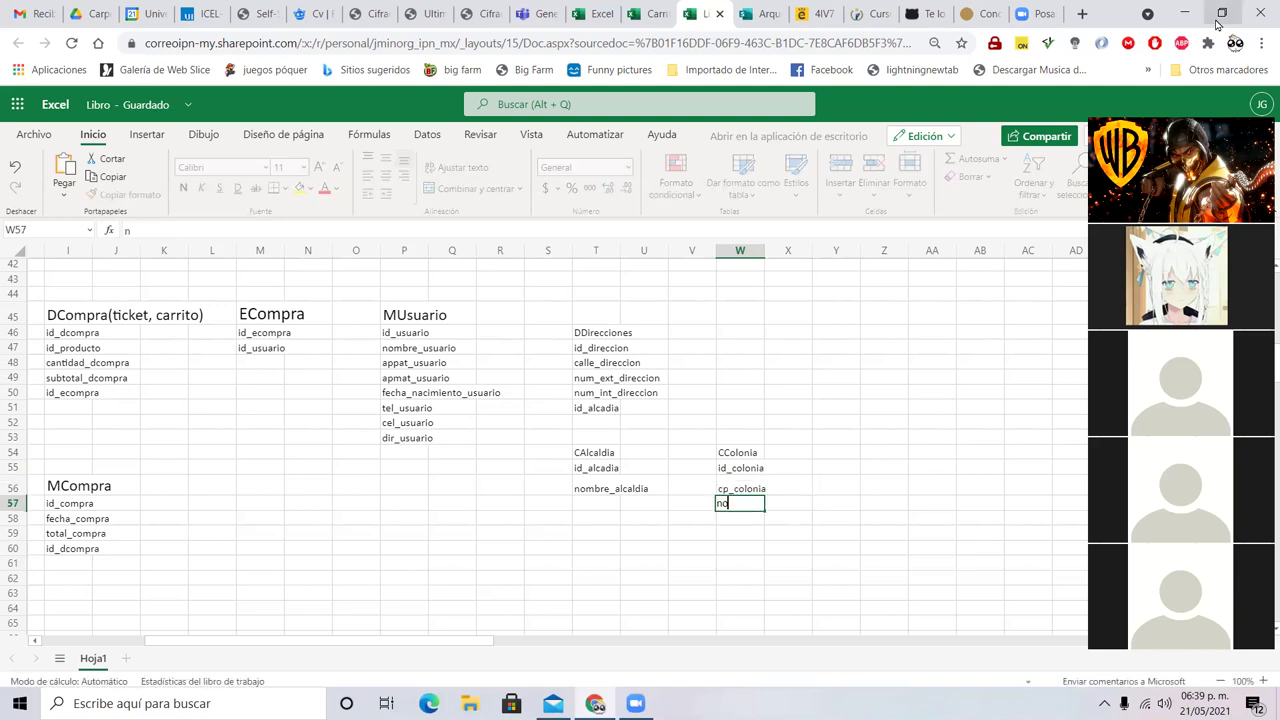
text(mbre_colonia)
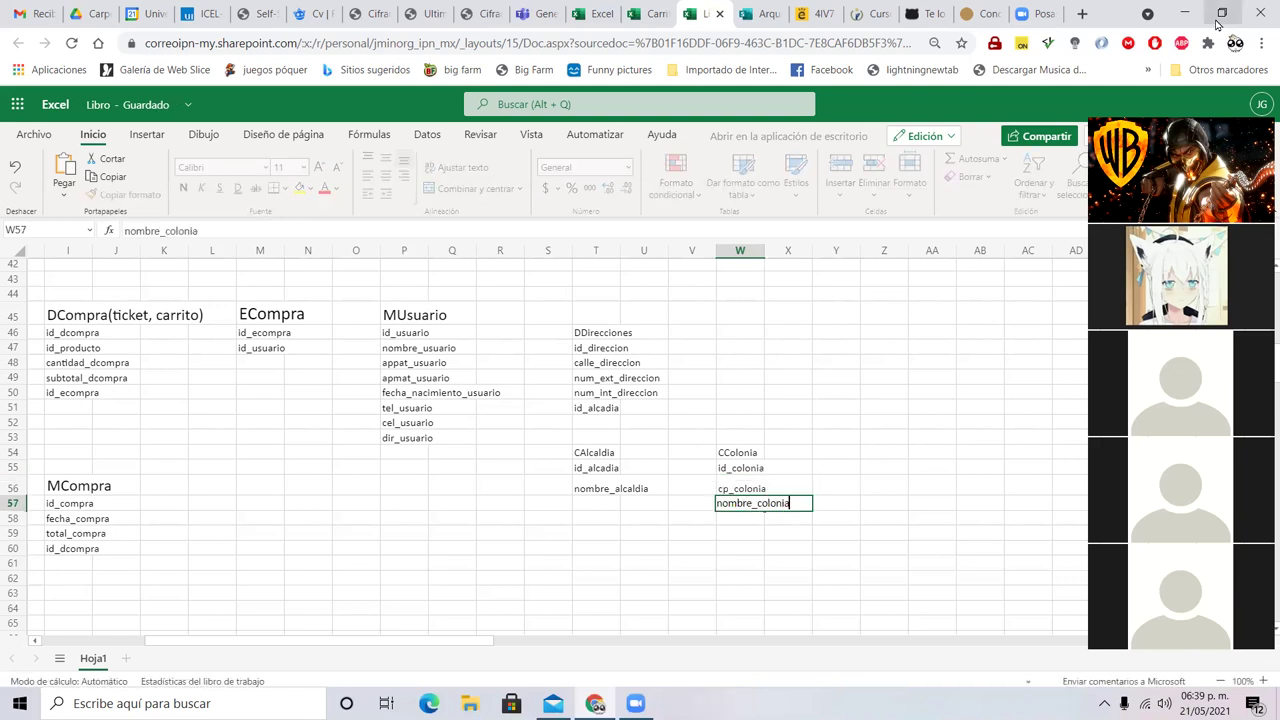
- Copy the id_colonia field from CColonia into T52, below id_alcadia in the DDirecciones list
click(745, 464)
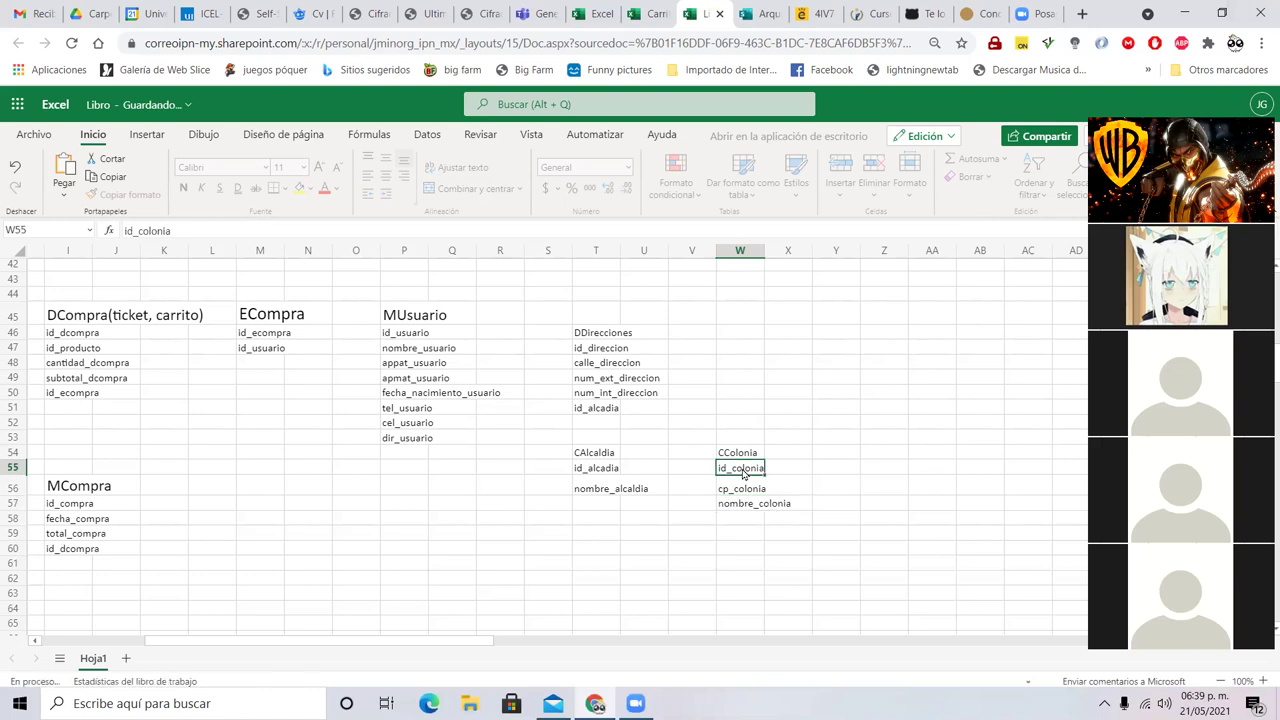
key(ctrl+c)
click(604, 426)
key(ctrl+v)
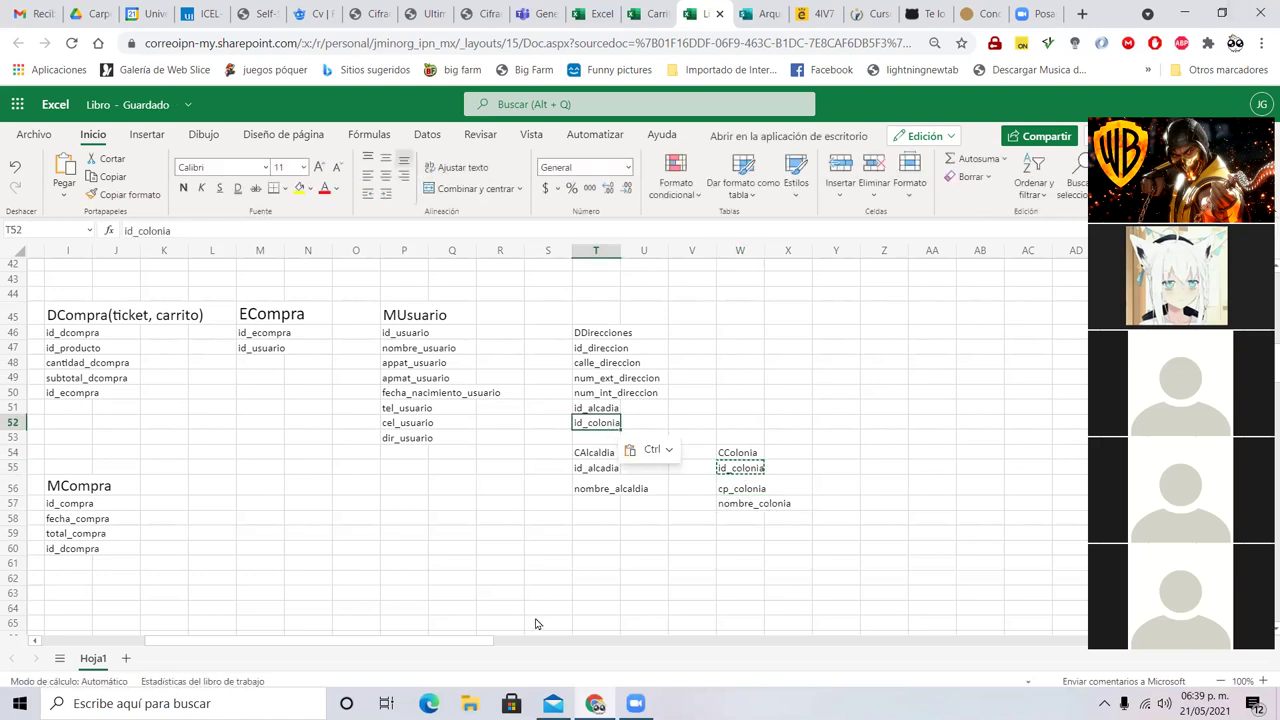
- Review the fields of the MUsuario, DDirecciones, CAlcaldia and CColonia tables
click(398, 347)
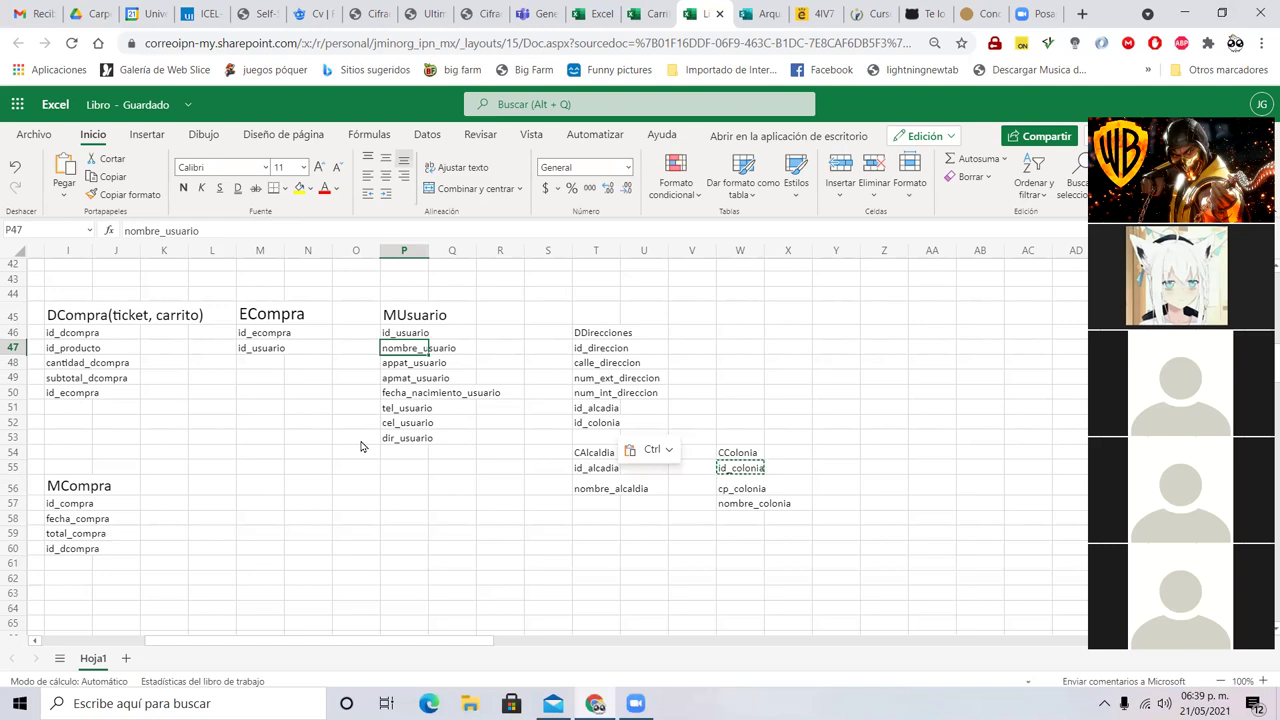
click(413, 441)
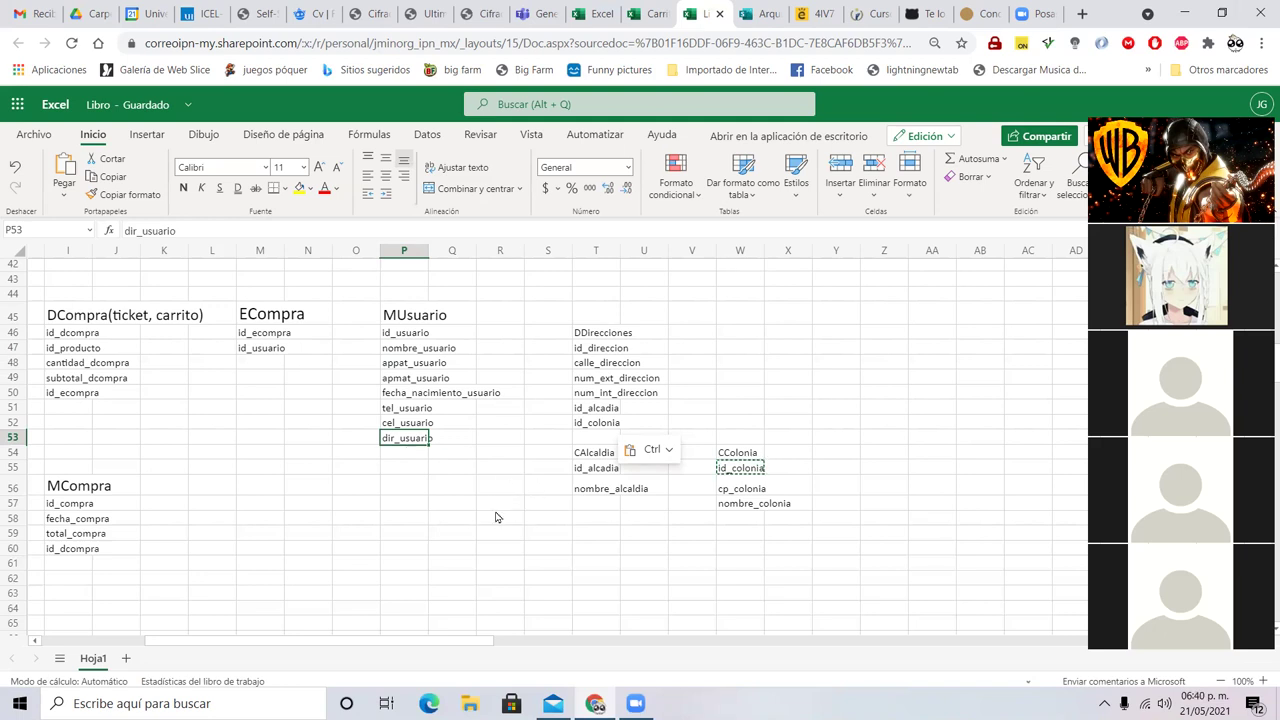
click(608, 368)
click(600, 380)
click(597, 406)
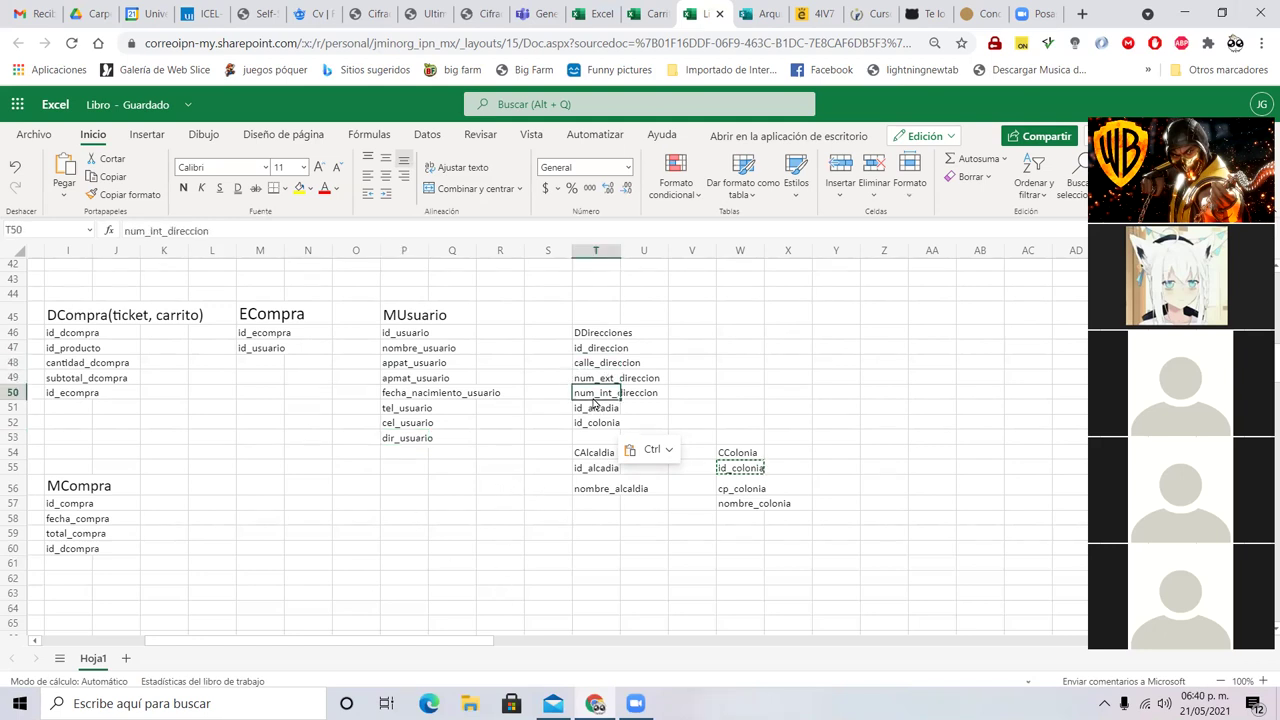
click(586, 490)
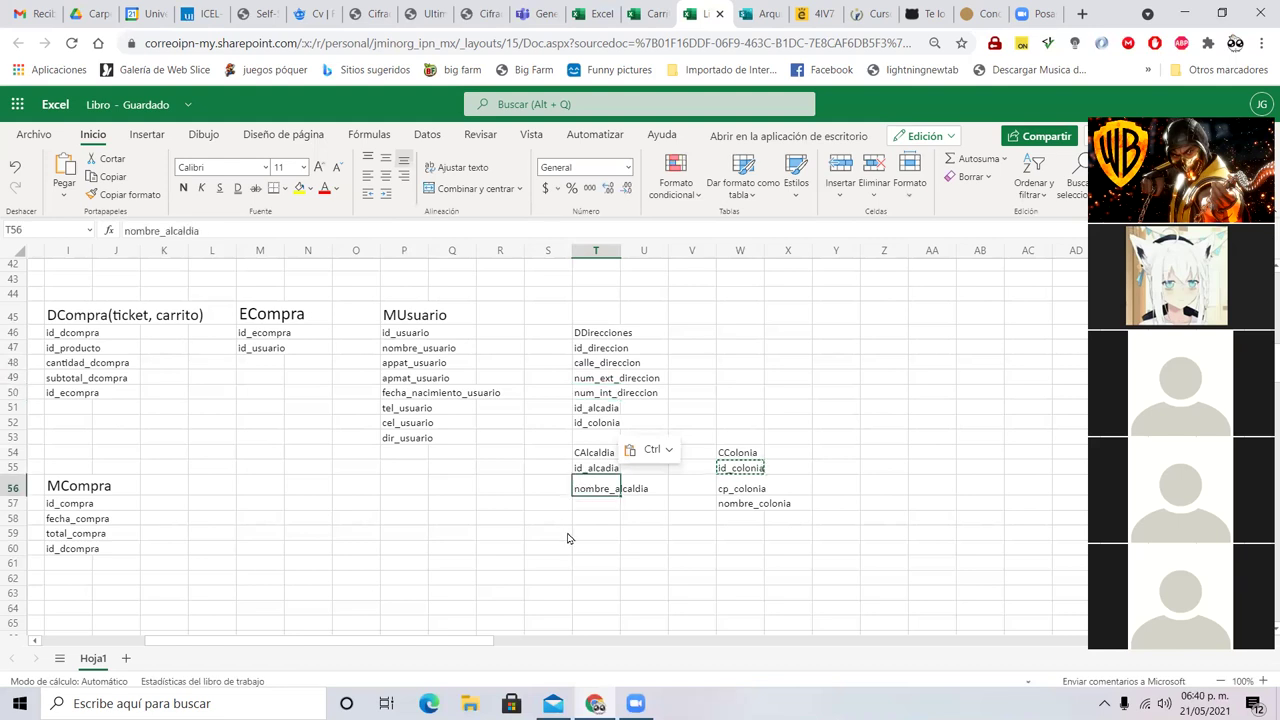
click(743, 489)
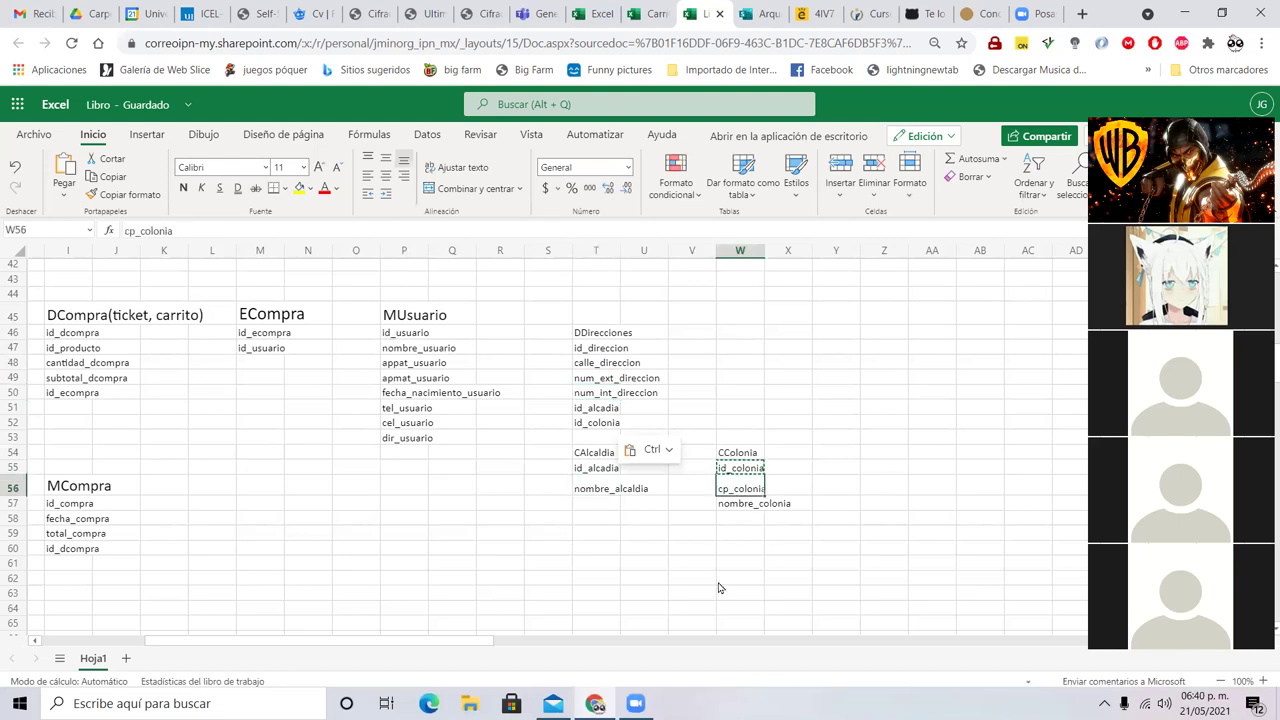
click(939, 486)
click(1014, 459)
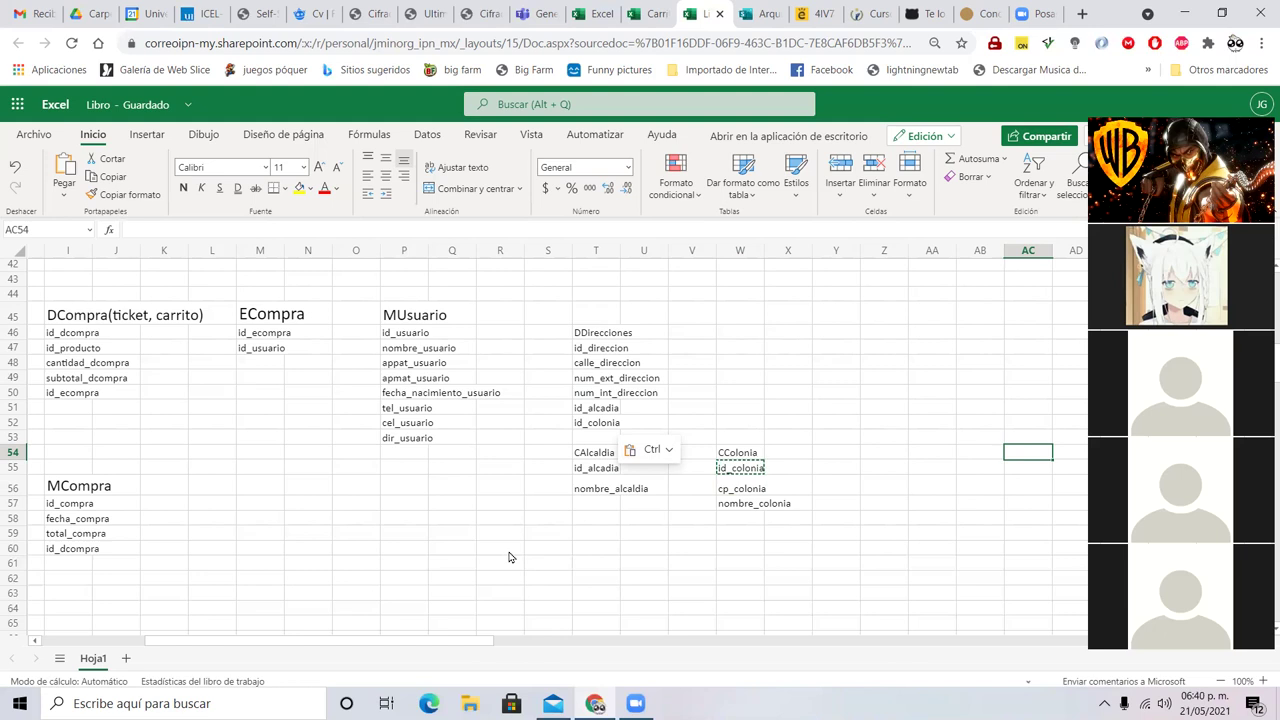
- Copy the id_direccion field from DDirecciones into Q53, beside dir_usuario in the MUsuario list
click(597, 349)
key(ctrl+c)
click(452, 438)
key(ctrl+v)
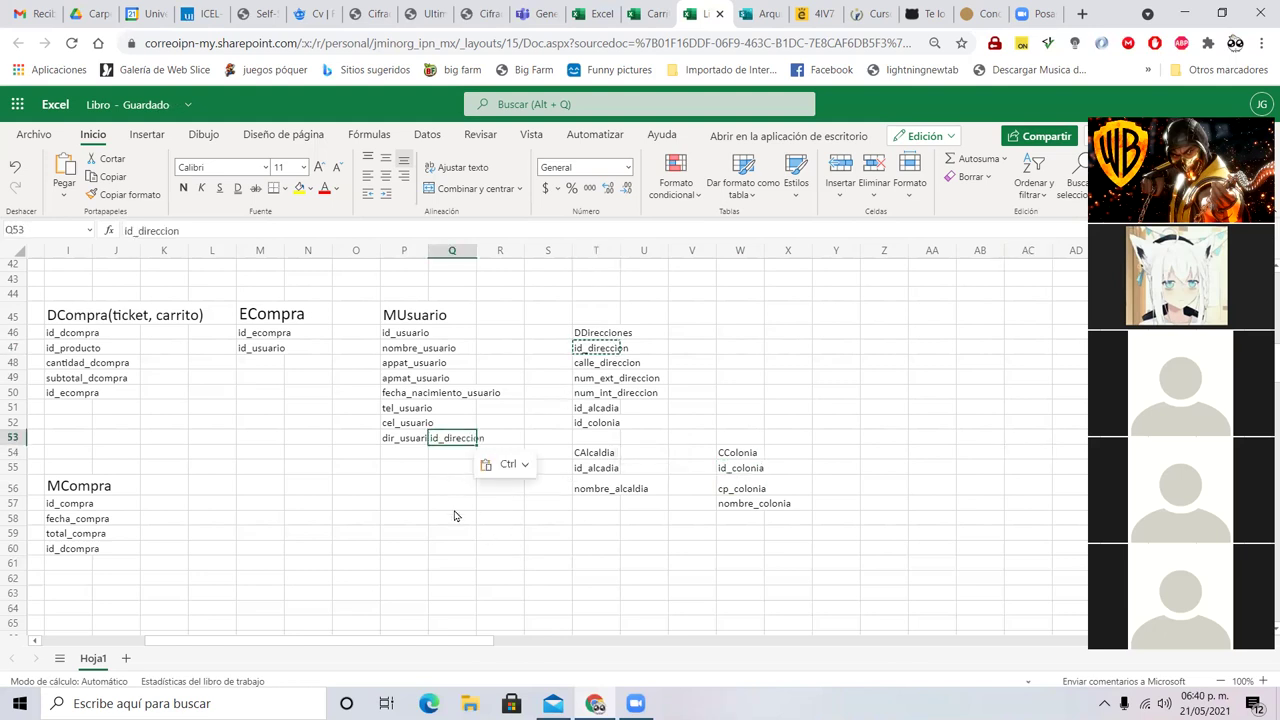
key(Left)
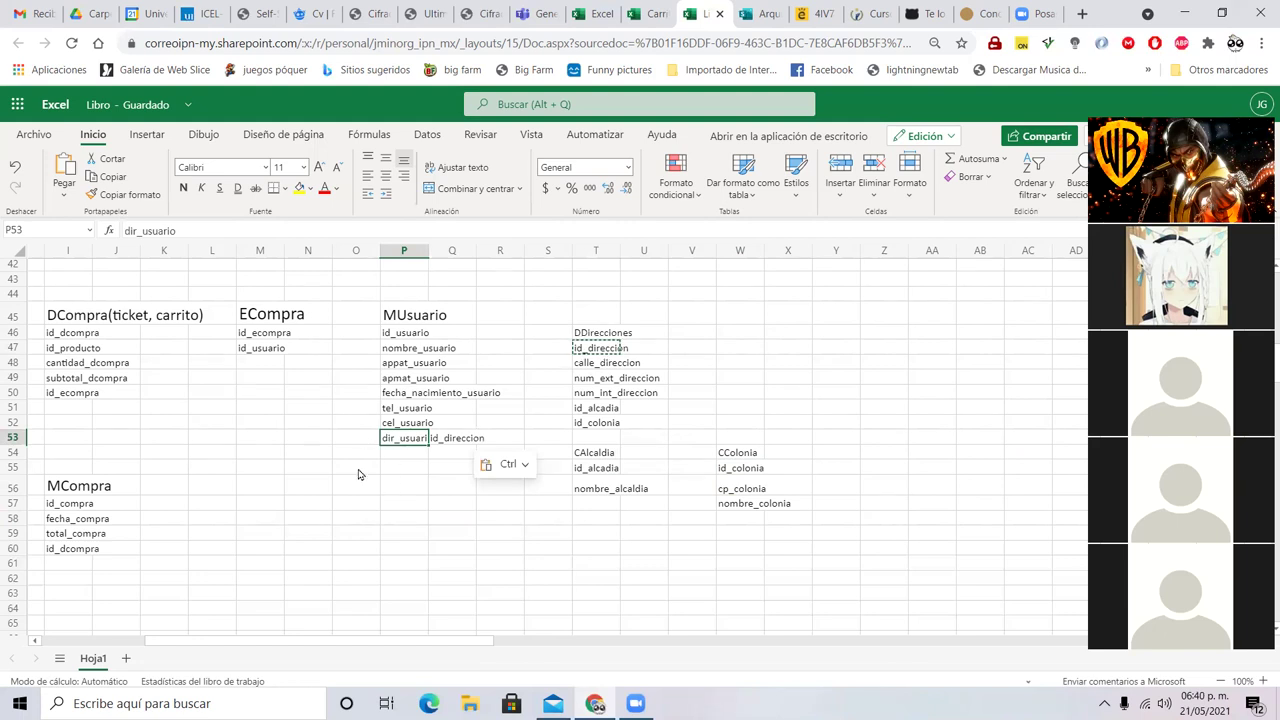
- Review the block of address tables and reread the scenario text at the start of the sheet
click(596, 548)
drag(547, 312, 884, 548)
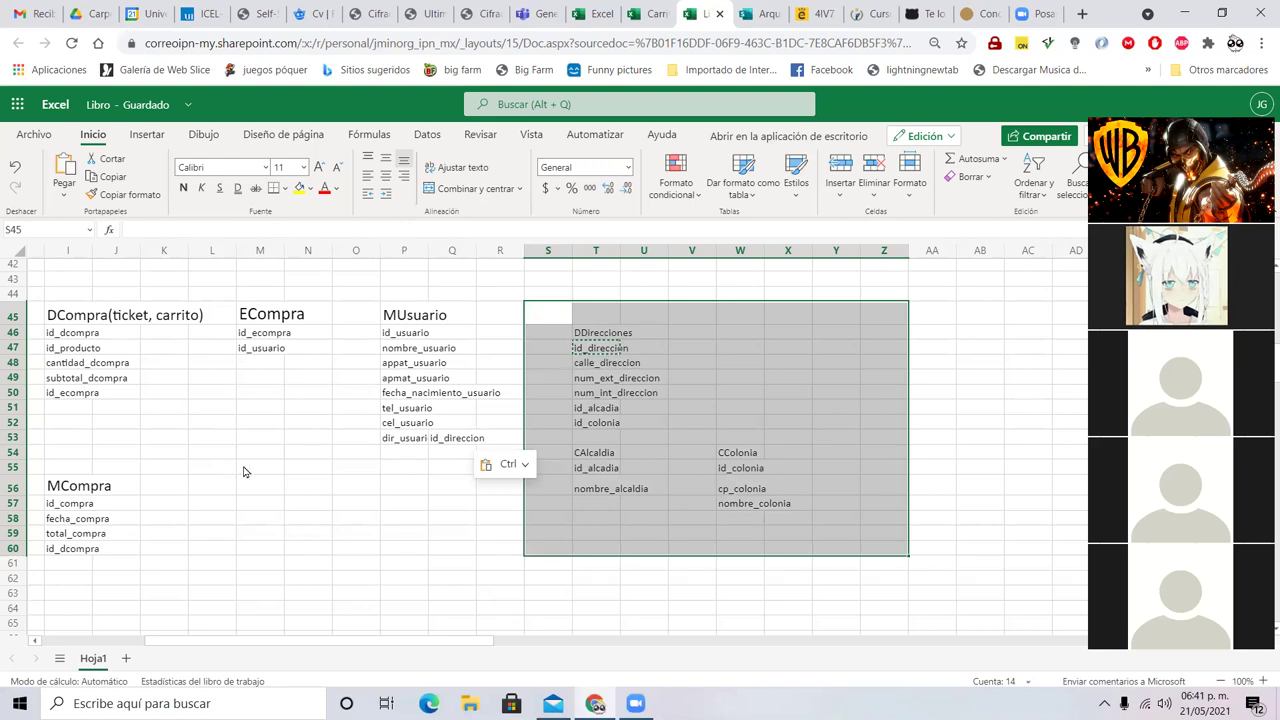
scroll(462, 649, left, 1)
drag(462, 649, 351, 651)
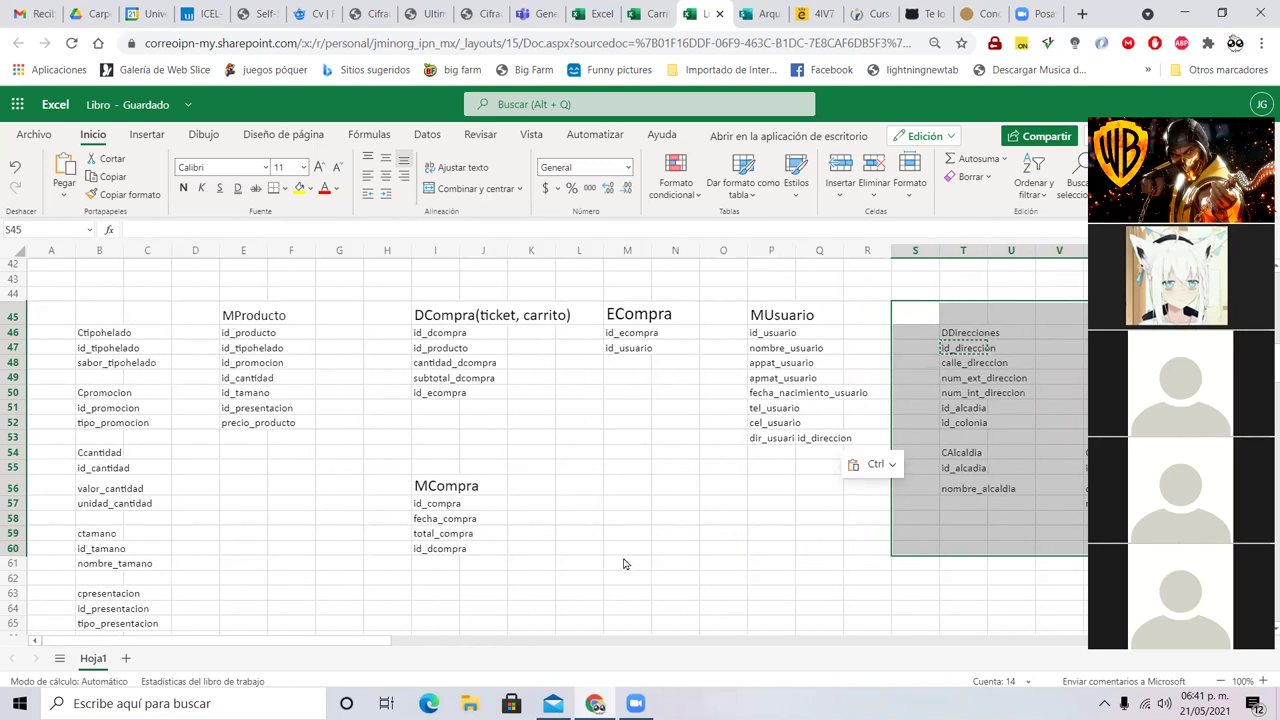
scroll(572, 468, up, 10)
scroll(572, 468, up, 4)
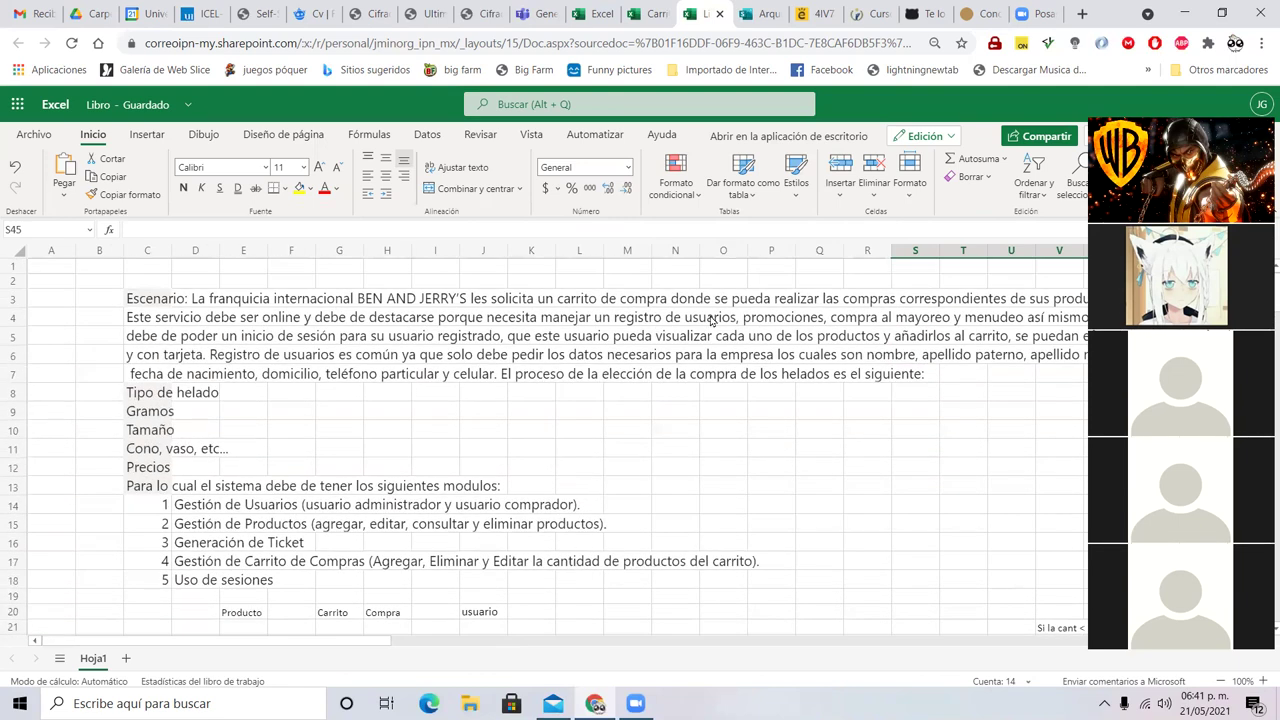
click(1155, 336)
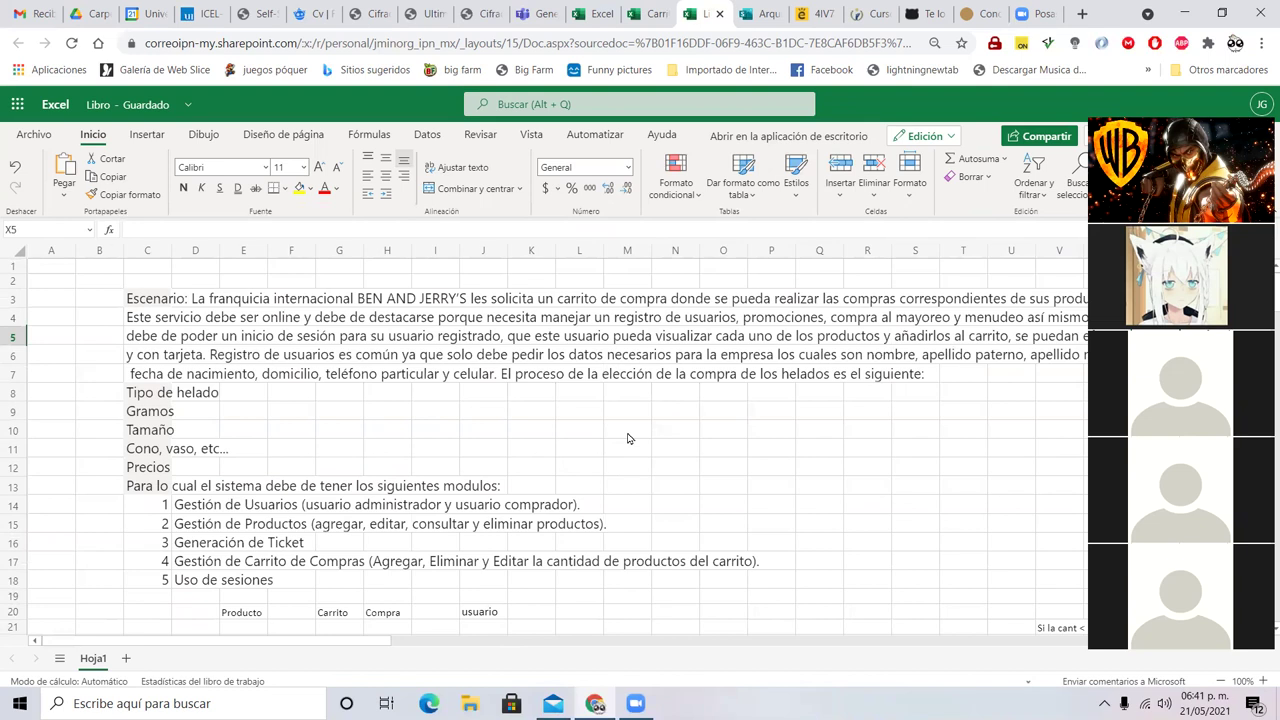
- Add the heading MTarjeta in P56 below the MUsuario list and enlarge its font to size 14
scroll(630, 440, down, 10)
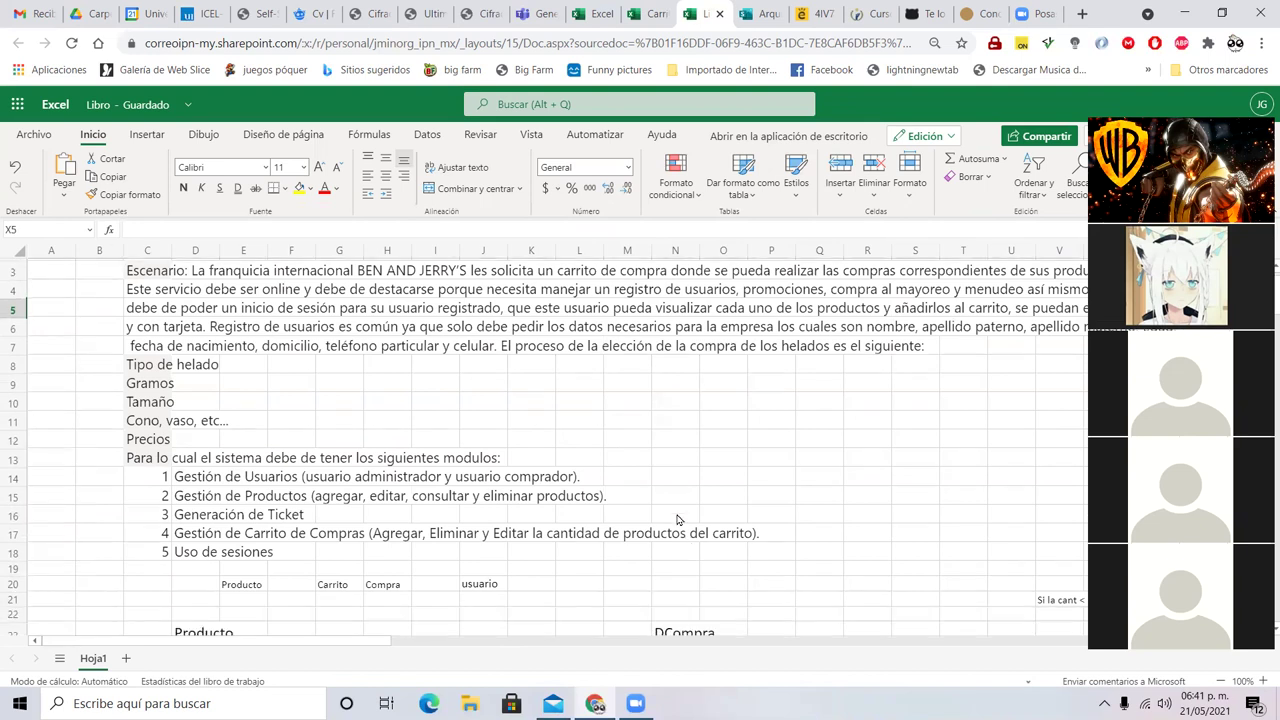
scroll(642, 460, down, 4)
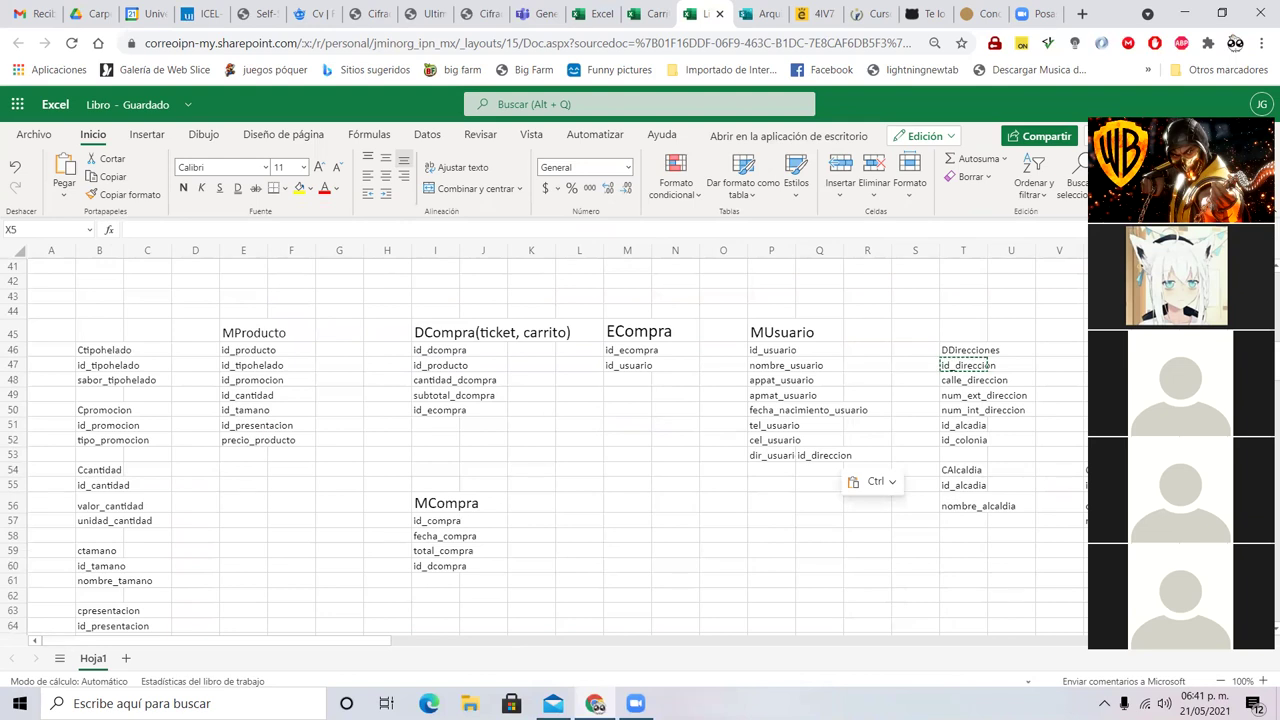
click(780, 508)
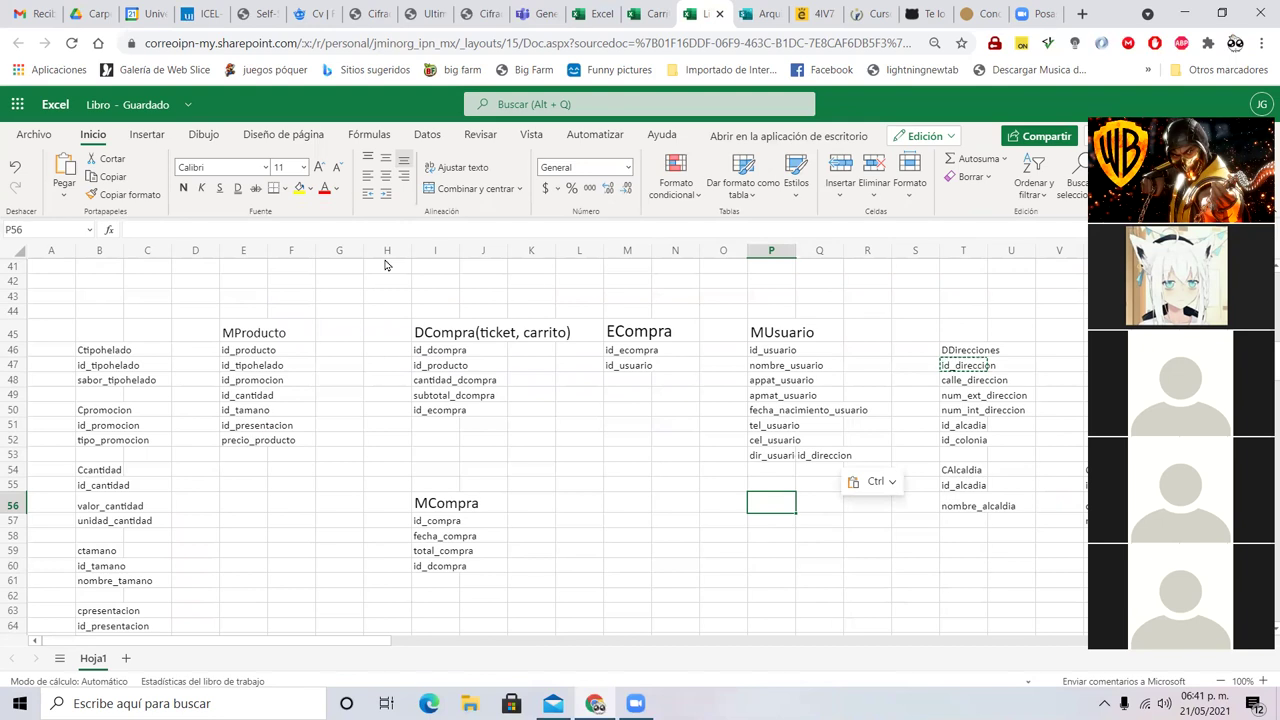
text(MTarjeta)
key(Return)
key(Up)
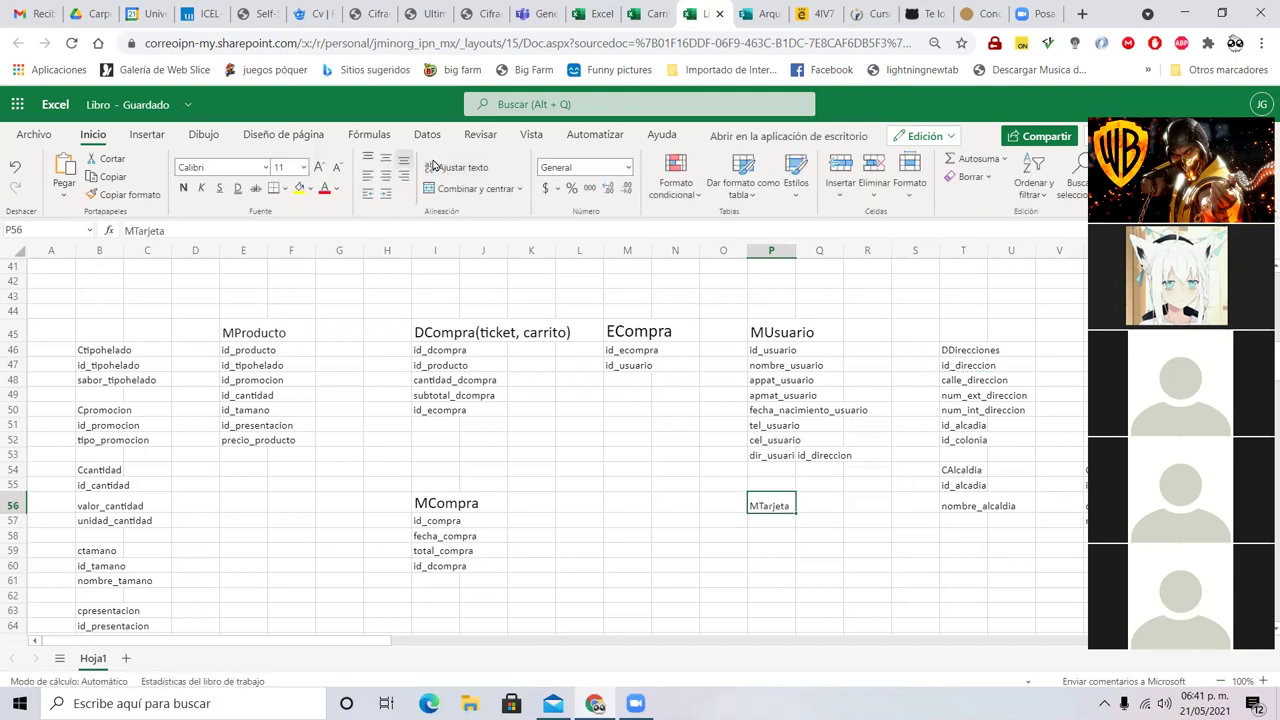
click(318, 167)
click(318, 167)
- Move the MTarjeta heading down one row to P57
scroll(783, 486, down, 2)
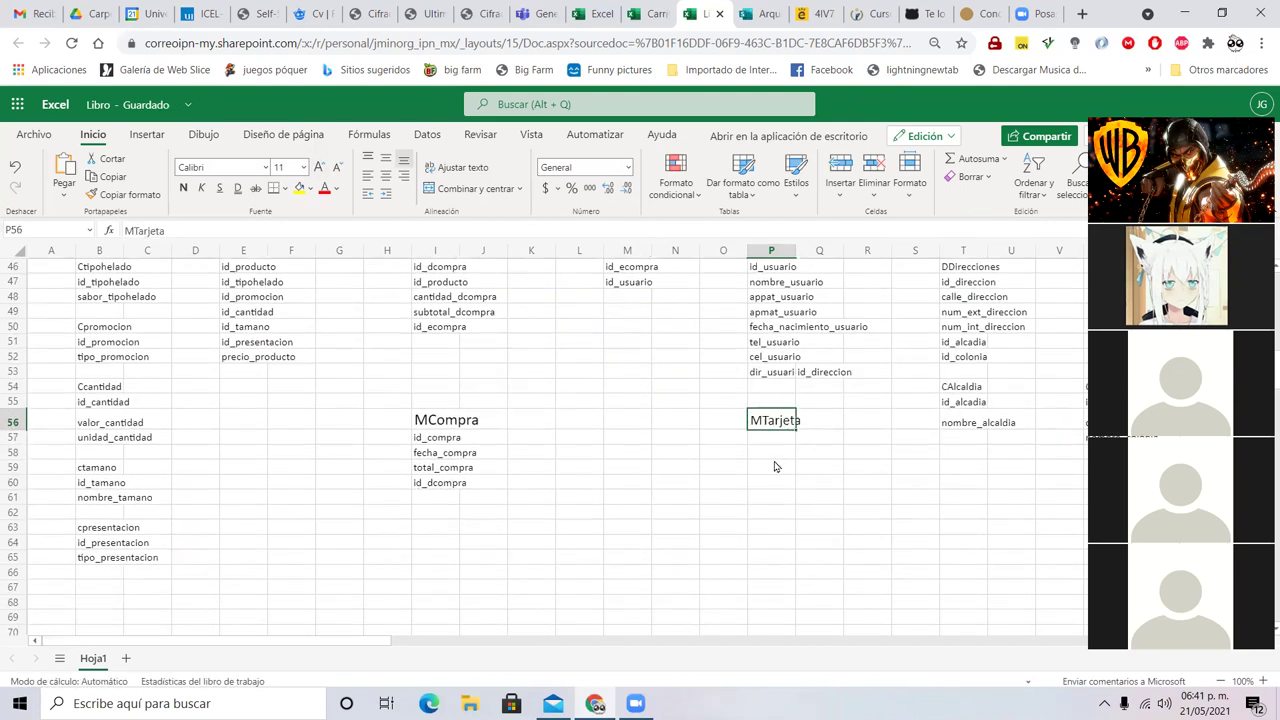
key(ctrl+x)
click(774, 440)
key(ctrl+v)
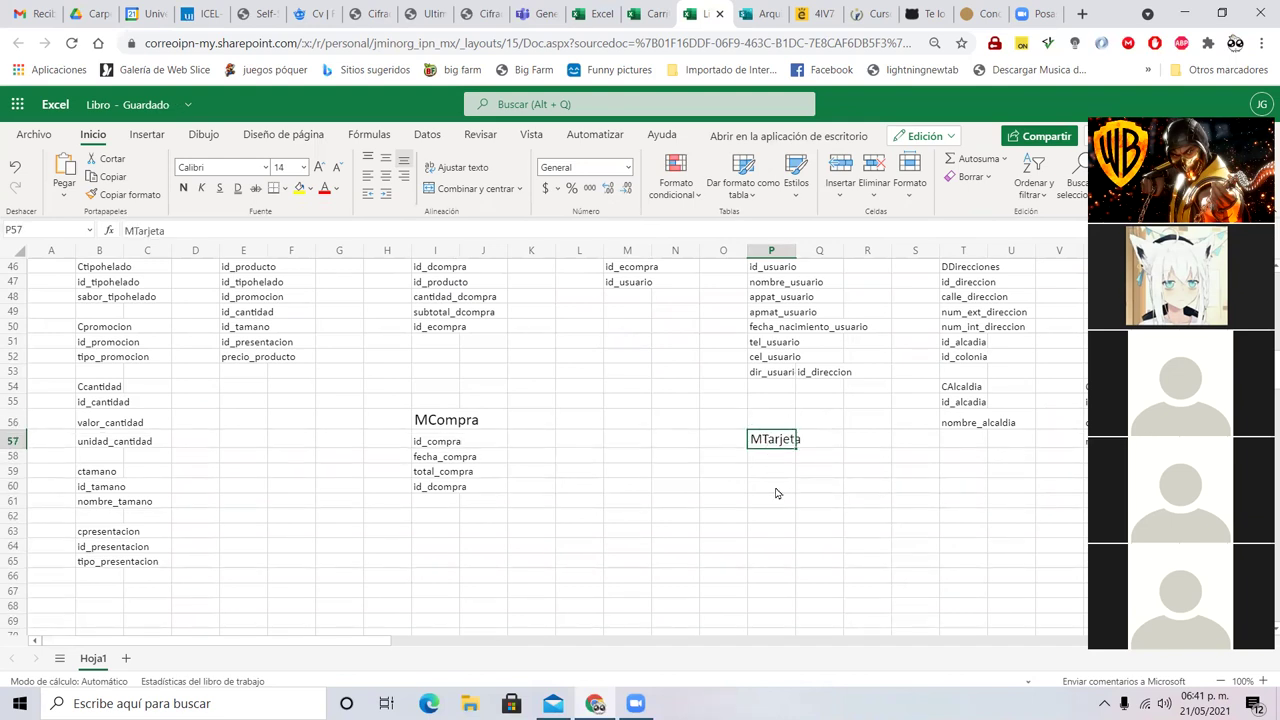
- Add the fields id_tarjeta, numero_tarjeta and fecha_vencimiento_tarjeta beneath the MTarjeta heading in P58 to P60
key(Return)
text(id_)
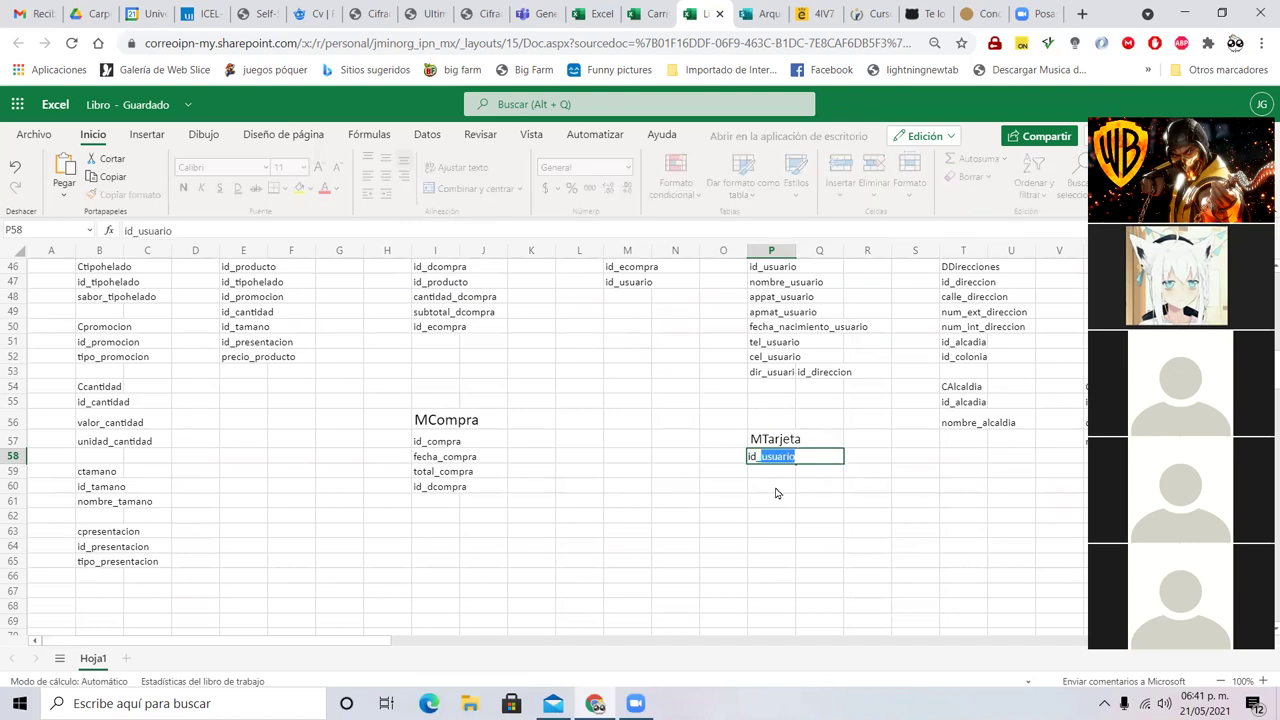
text(tarjeta)
key(Return)
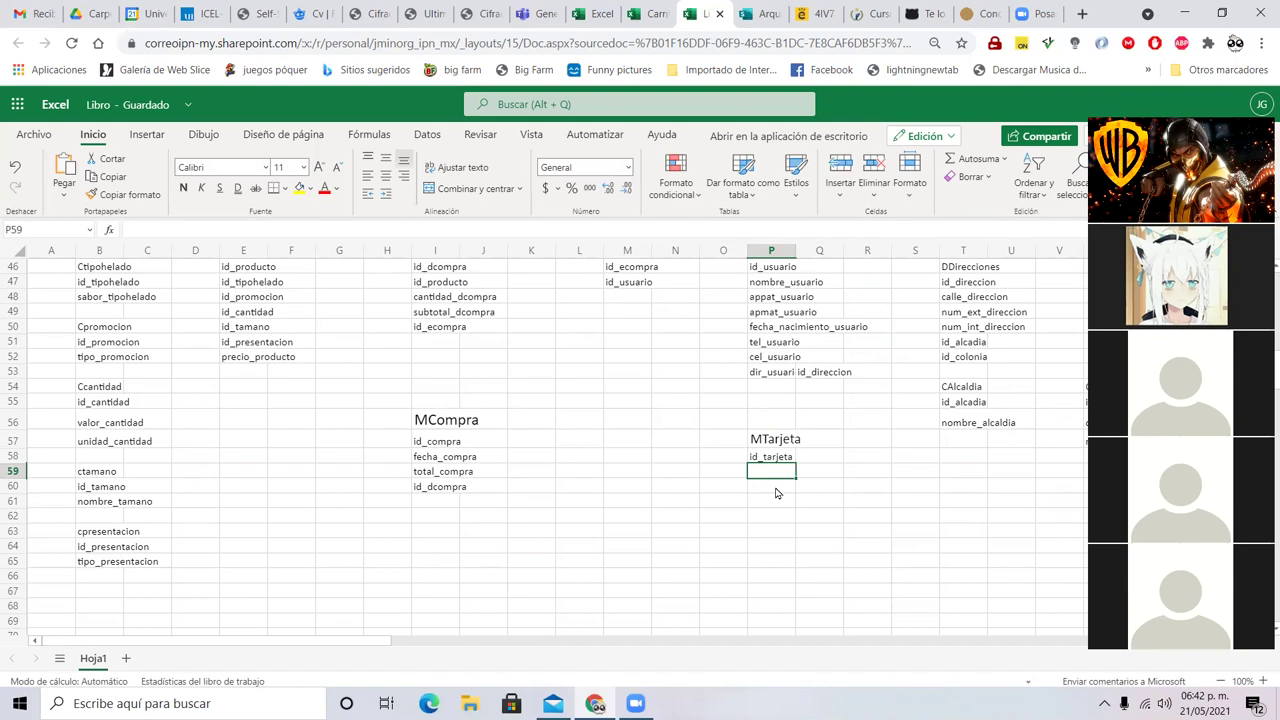
text(numero_tarjeta)
key(Return)
text(fecha_vencim)
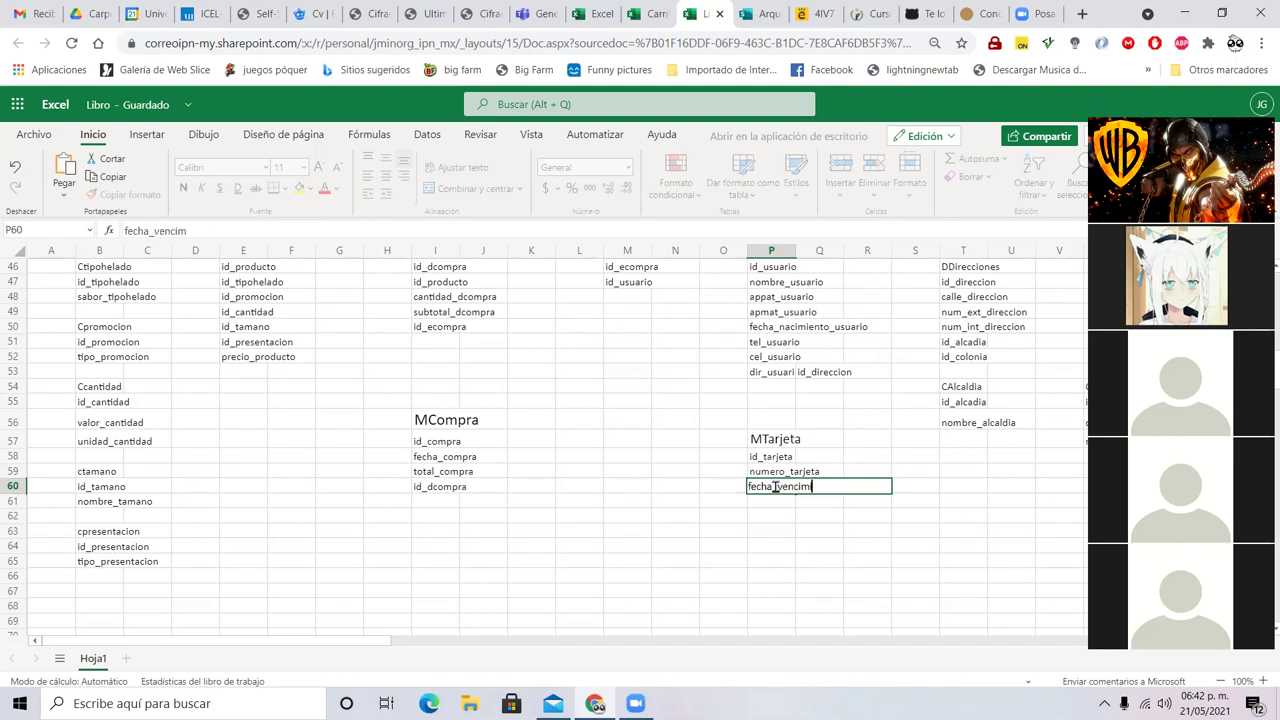
text(iento_tarjeta)
key(ctrl+Return)
key(Down)
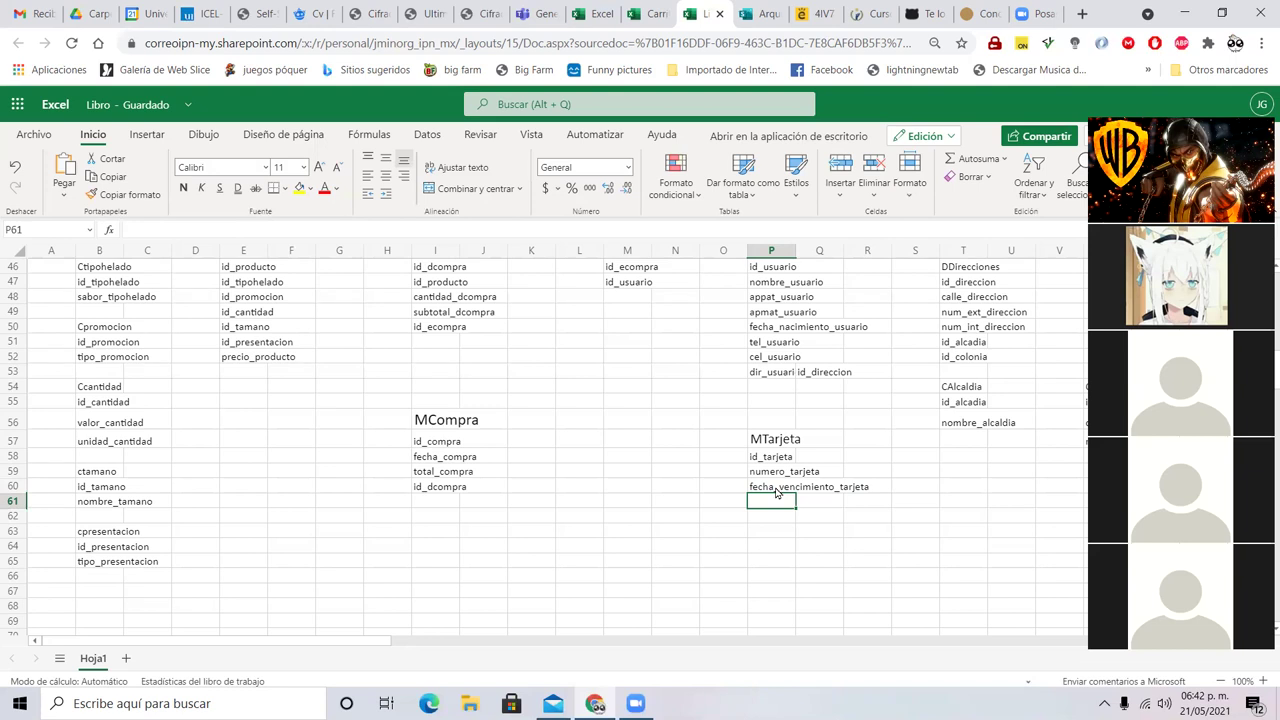
- Shift numero_tarjeta and fecha_vencimiento_tarjeta down one row and add the field titular_tarjeta in P59 beneath id_tarjeta
key(Up)
key(Up)
key(Down)
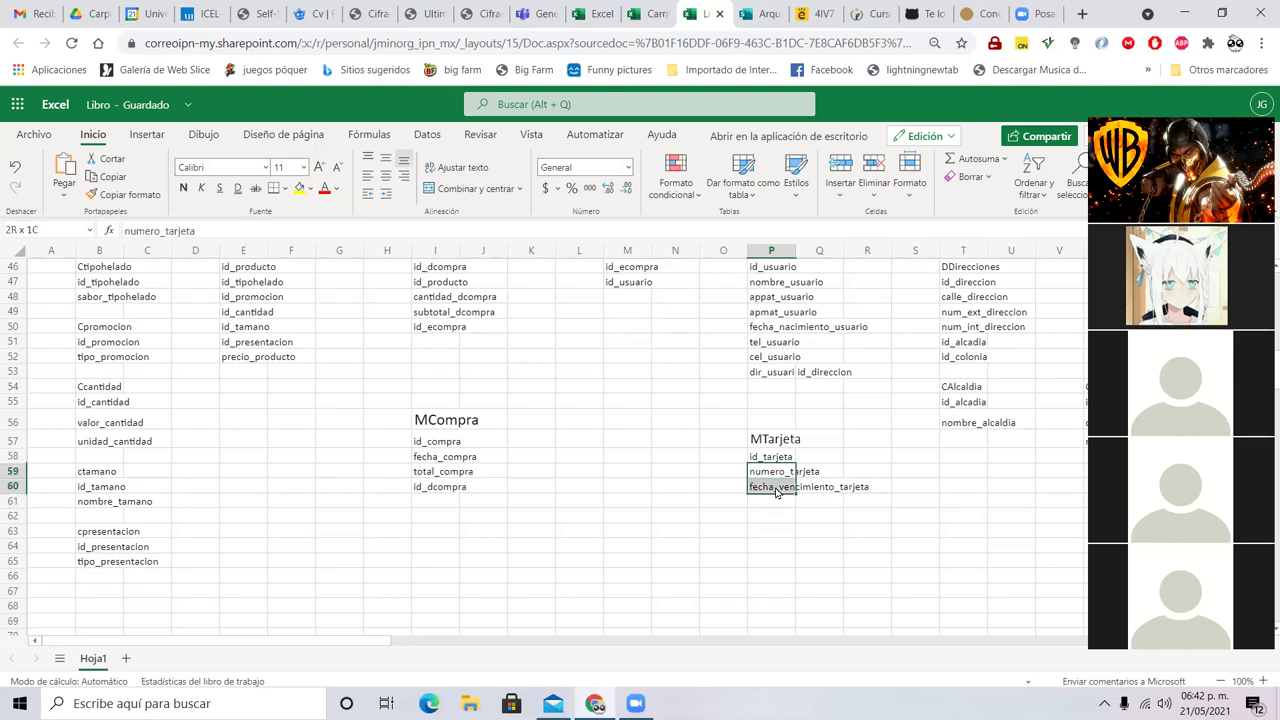
key(shift+Down)
key(ctrl+z)
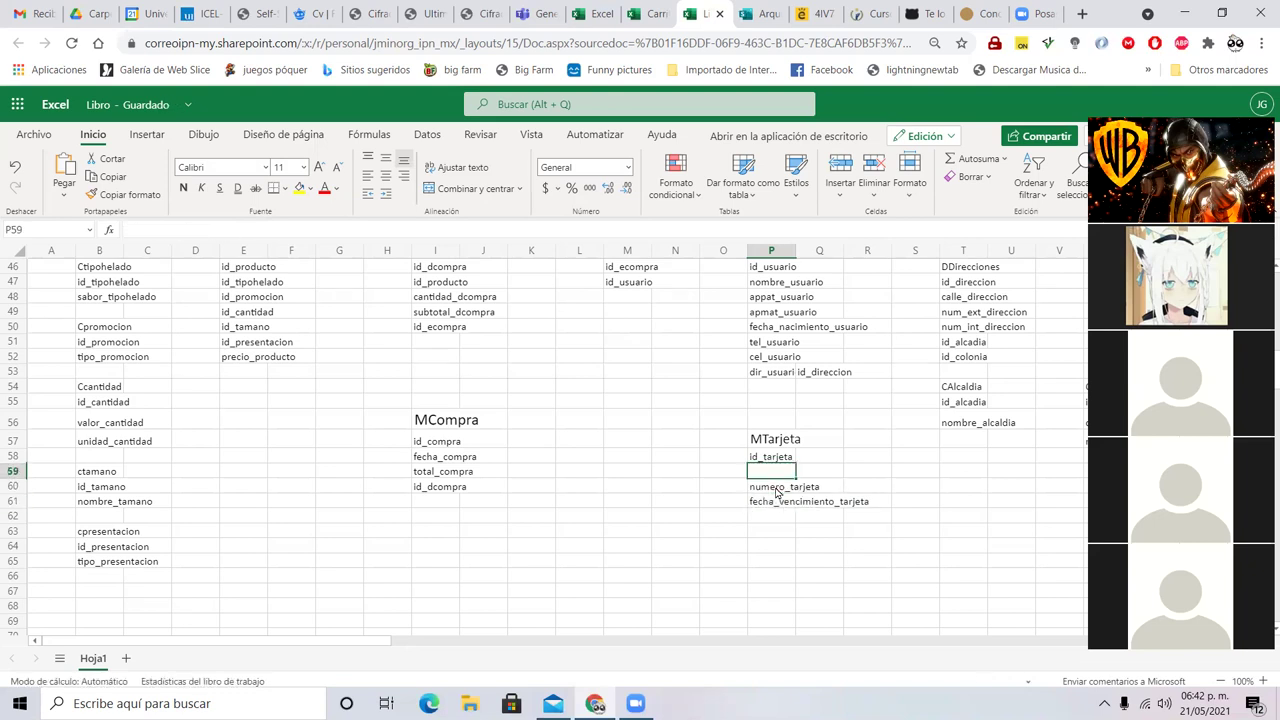
text(ti)
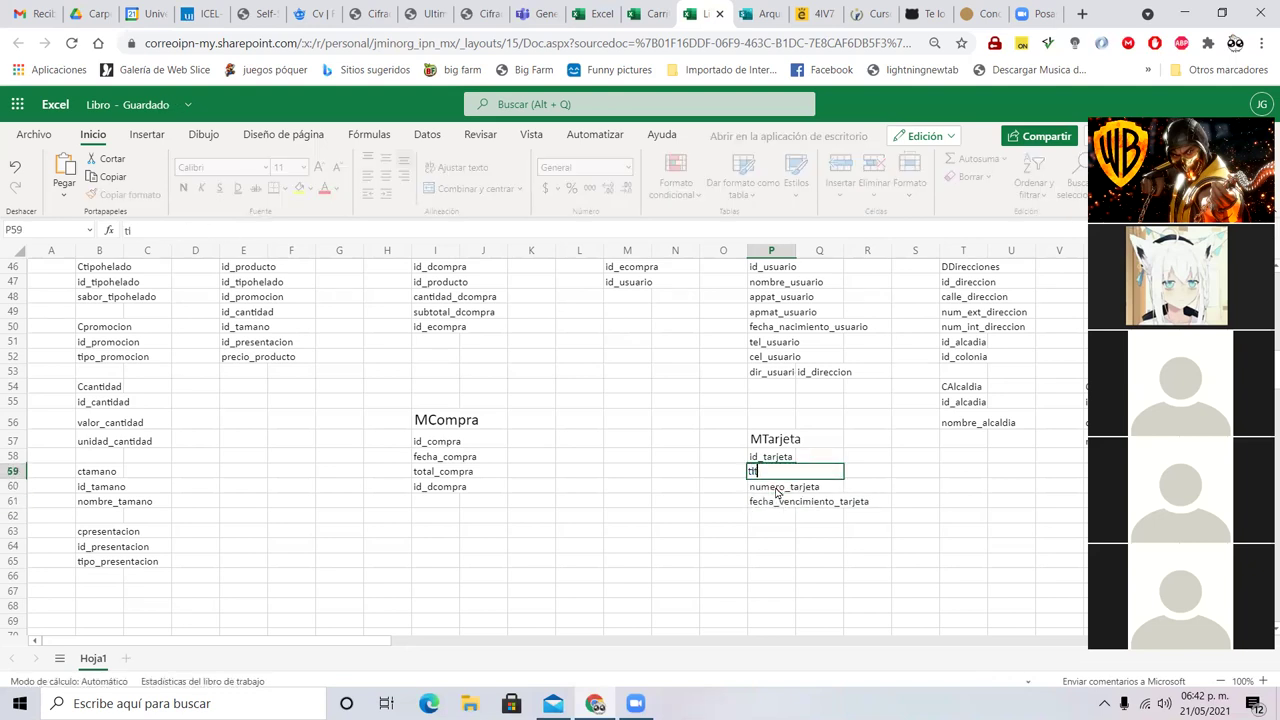
text(tular_tarjeta)
key(Return)
- Add the field codigo_seguridad_tarjeta in P62 at the end of the MTarjeta list
text(c)
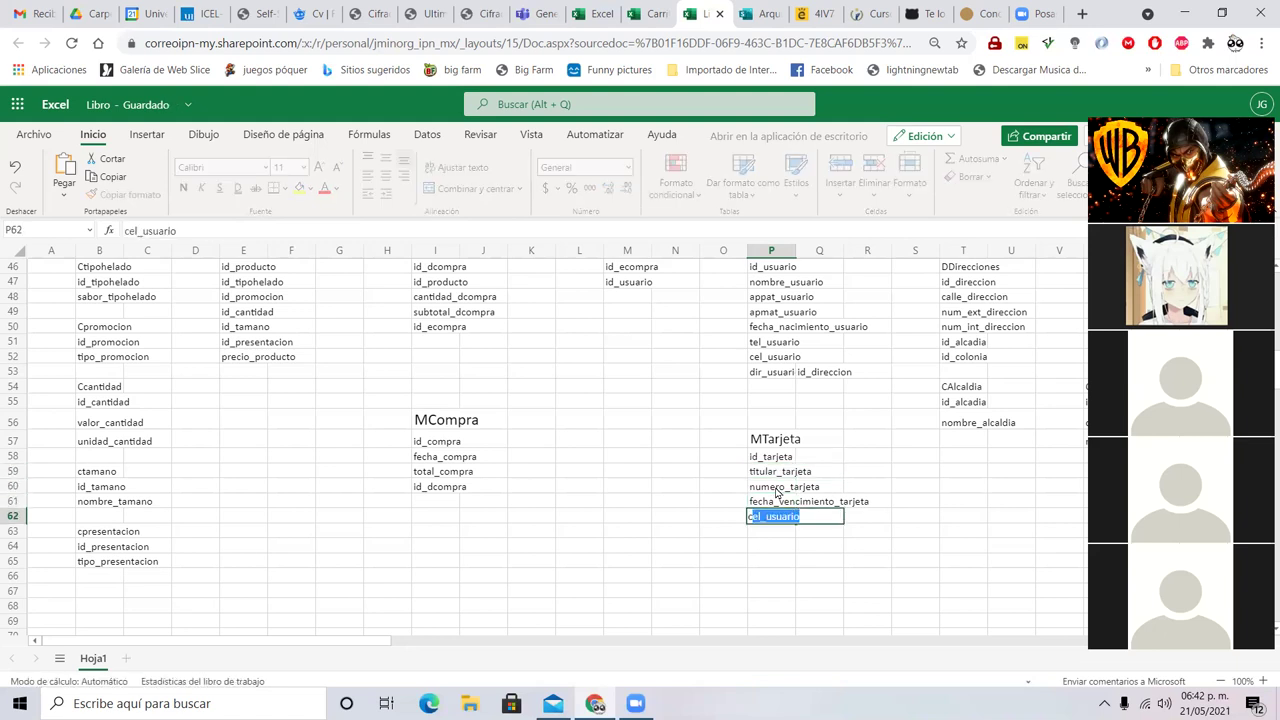
text(vc)
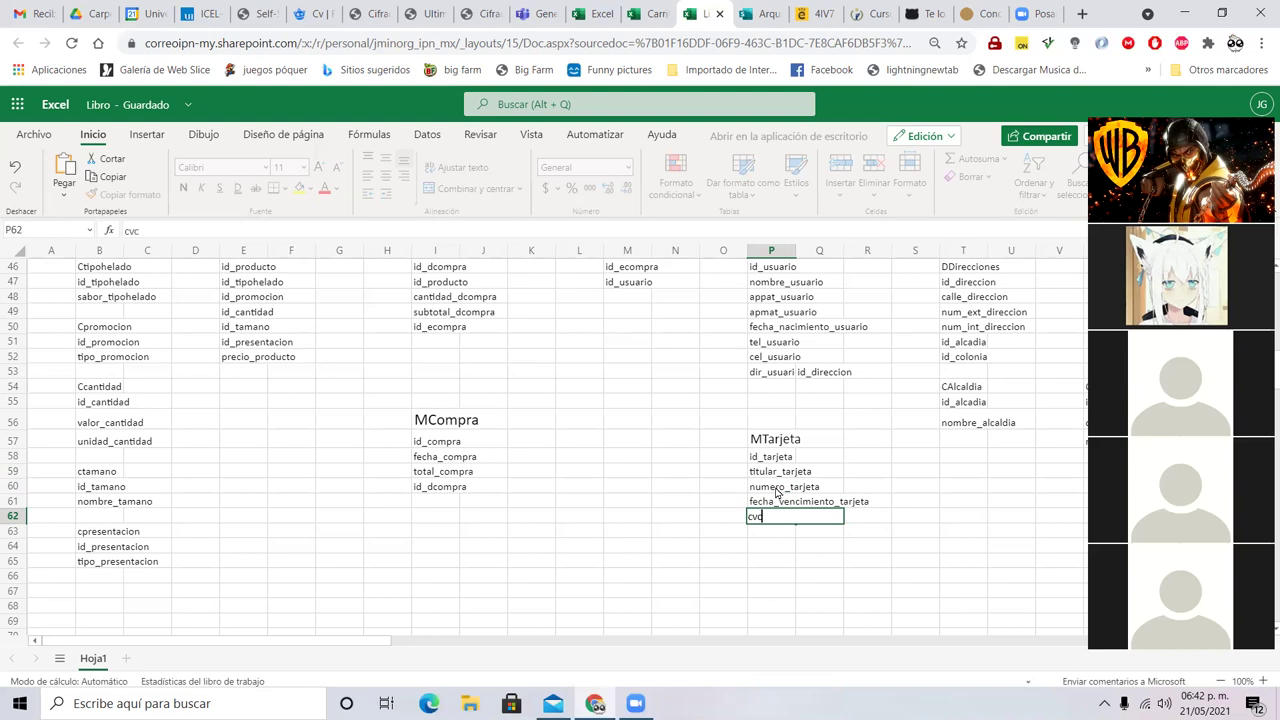
key(BackSpace)
key(BackSpace)
text(odigo_seguridad_tarjeta)
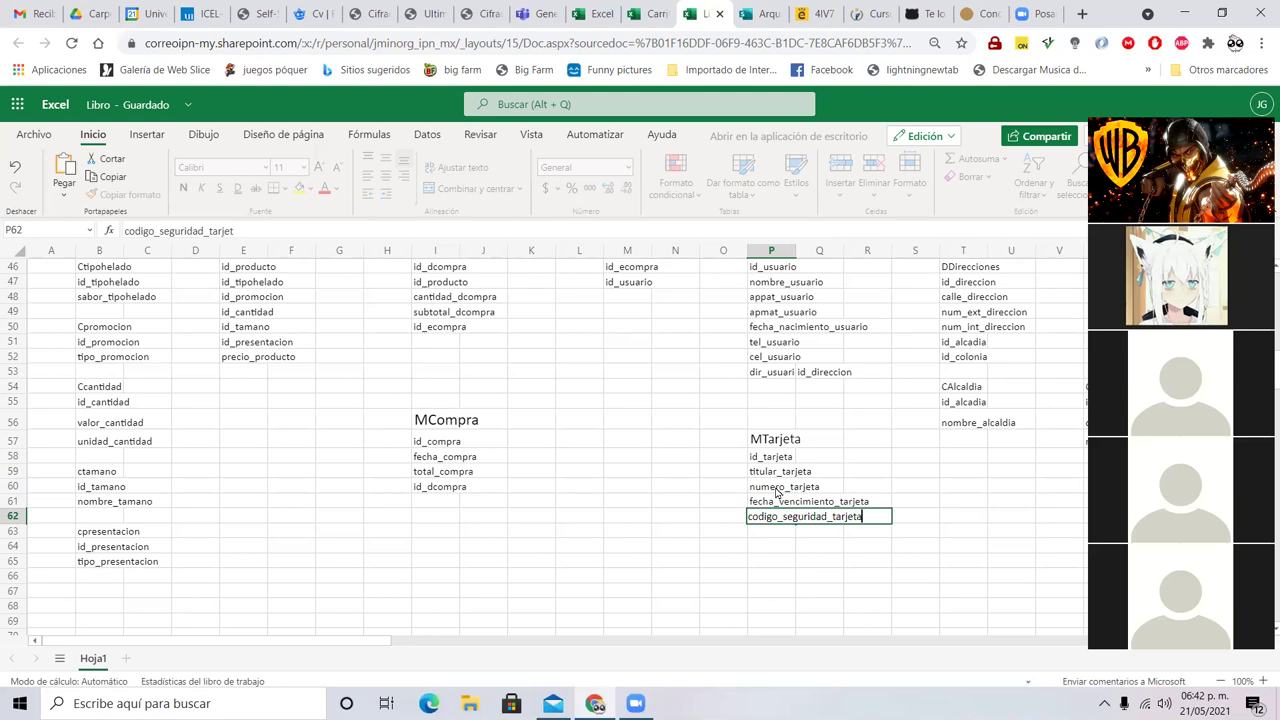
key(Return)
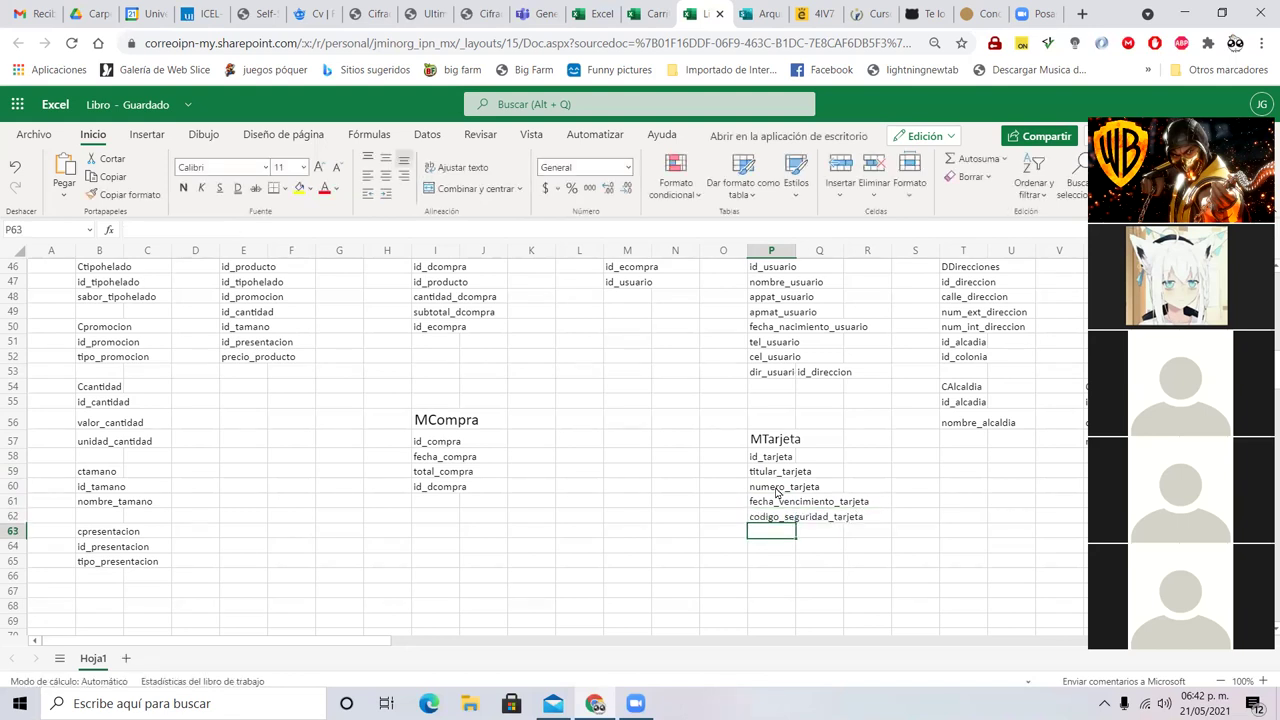
- Create a CTipoTarjeta catalog in P65 to P67 with the fields id_tipotarjeta and tipo_tarjeta
click(772, 561)
text(CTipoTarjeta)
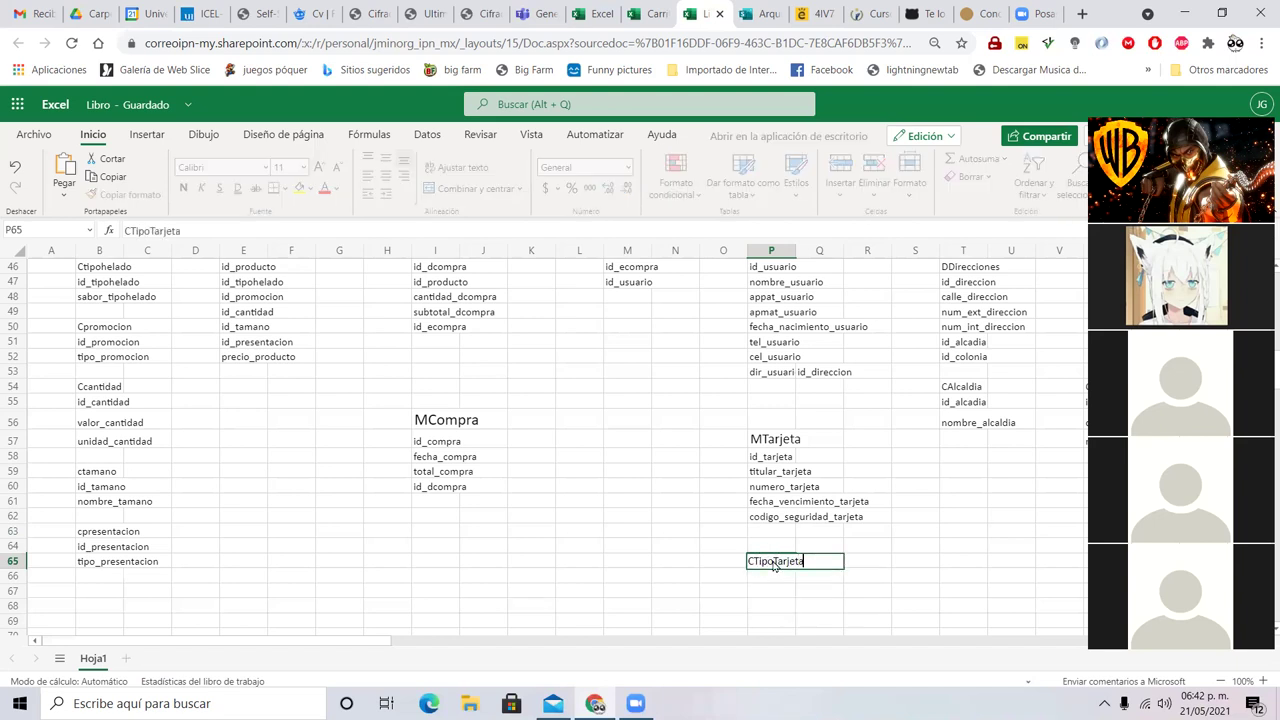
key(Return)
text(id)
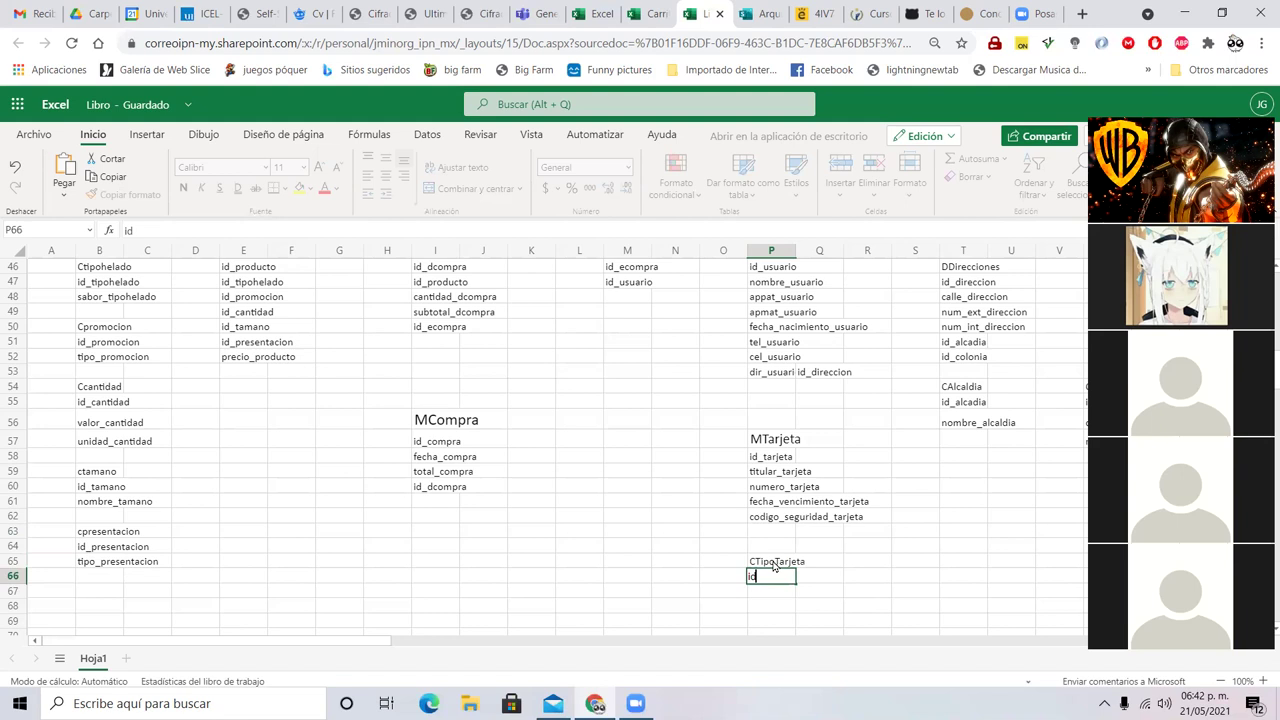
text(_tipotarjeta)
key(Return)
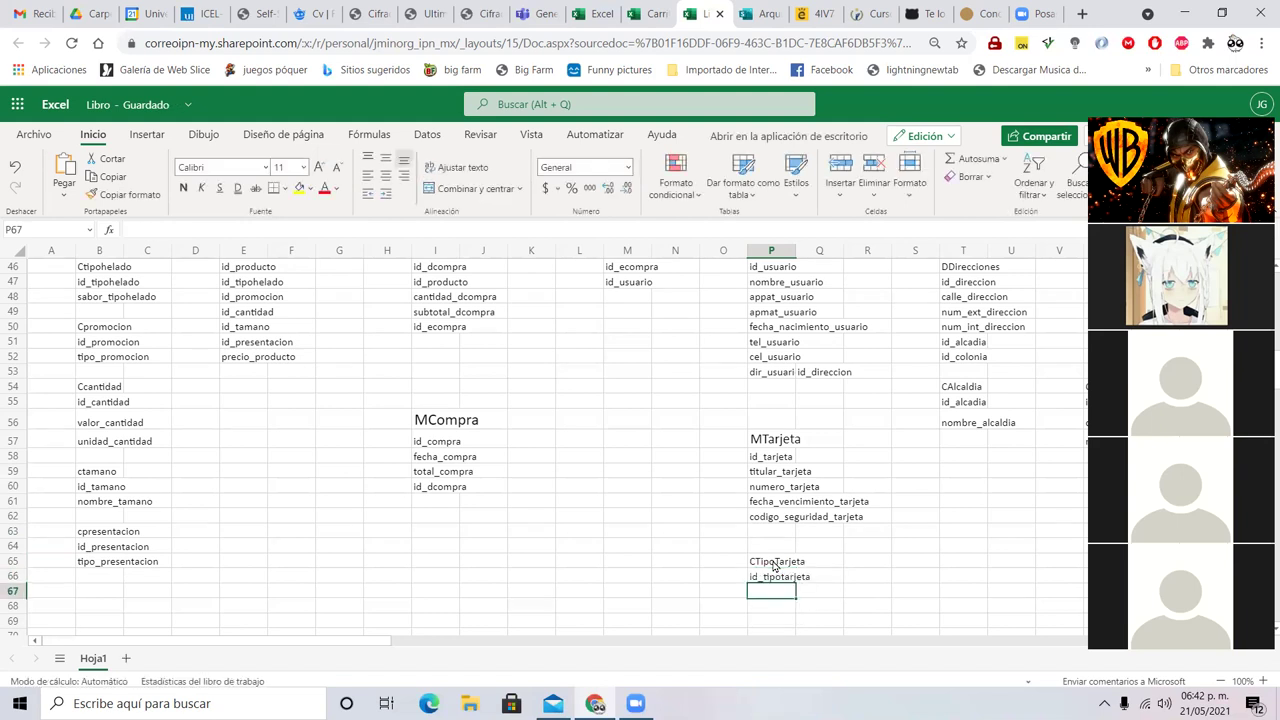
text(tipo_t)
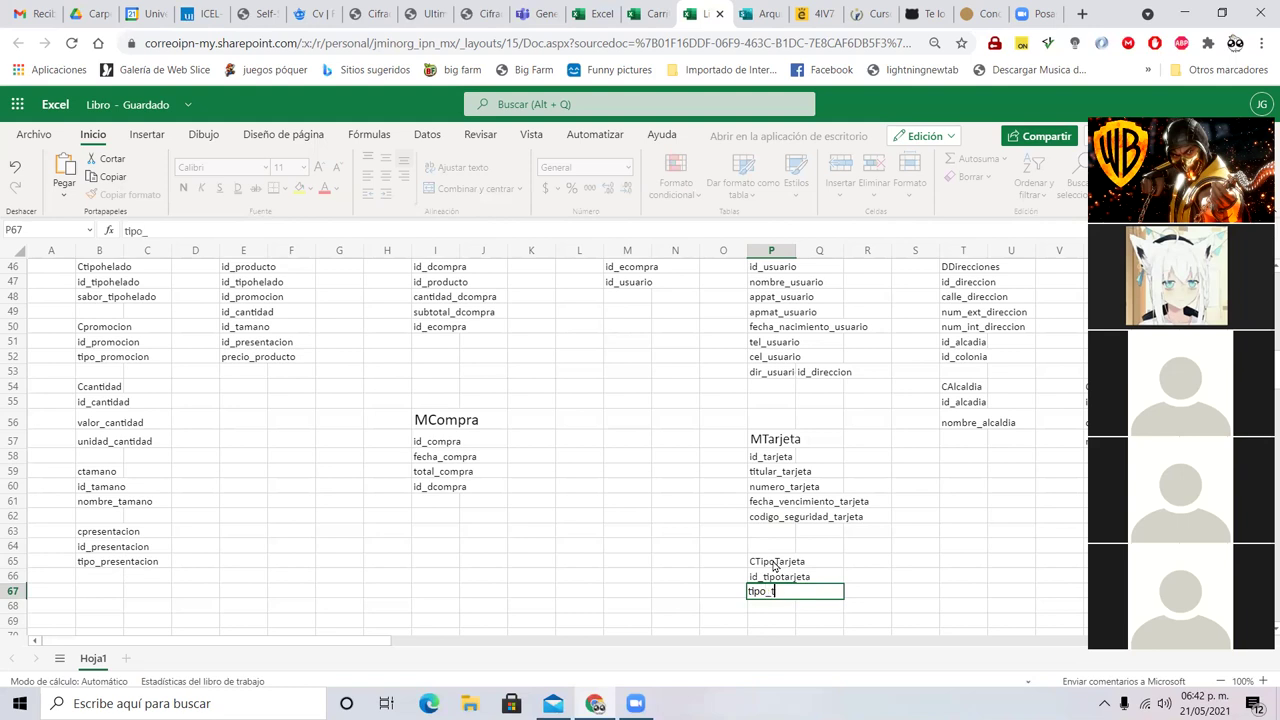
text(arjeta)
key(Return)
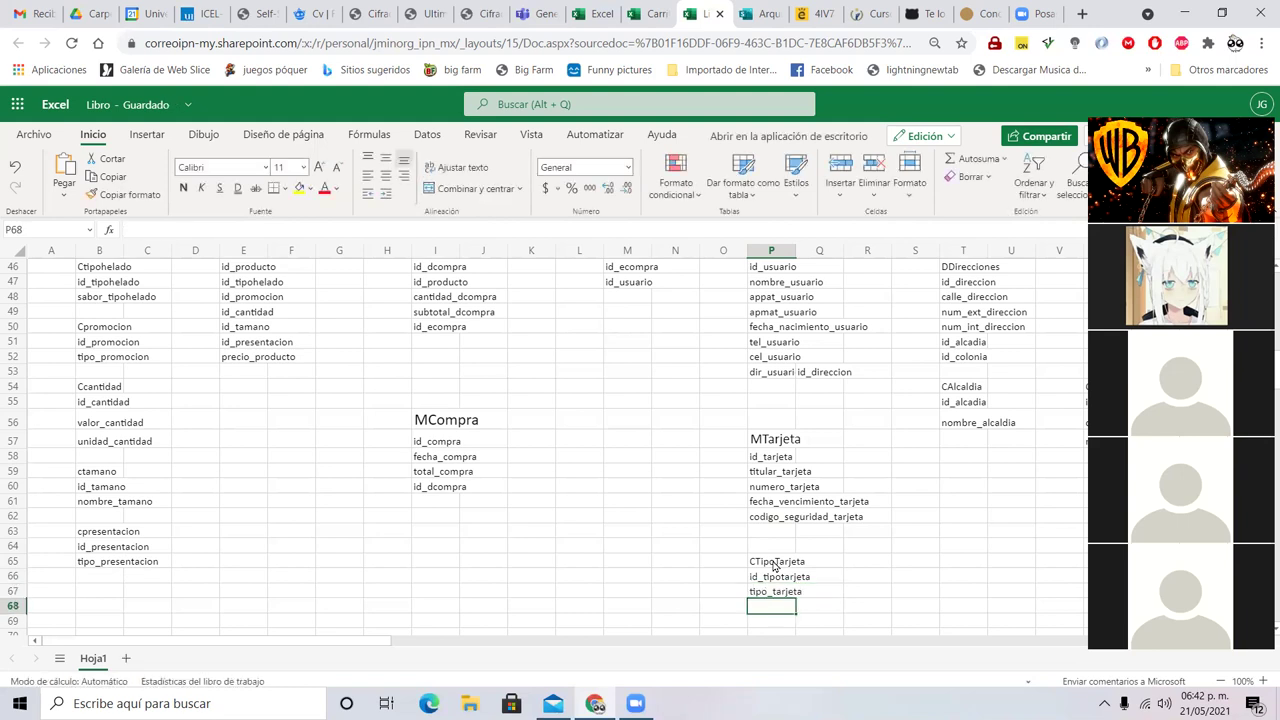
- Copy id_tipotarjeta from the CTipoTarjeta catalog into P63 at the end of the MTarjeta list
scroll(773, 565, down, 2)
click(786, 495)
key(ctrl+c)
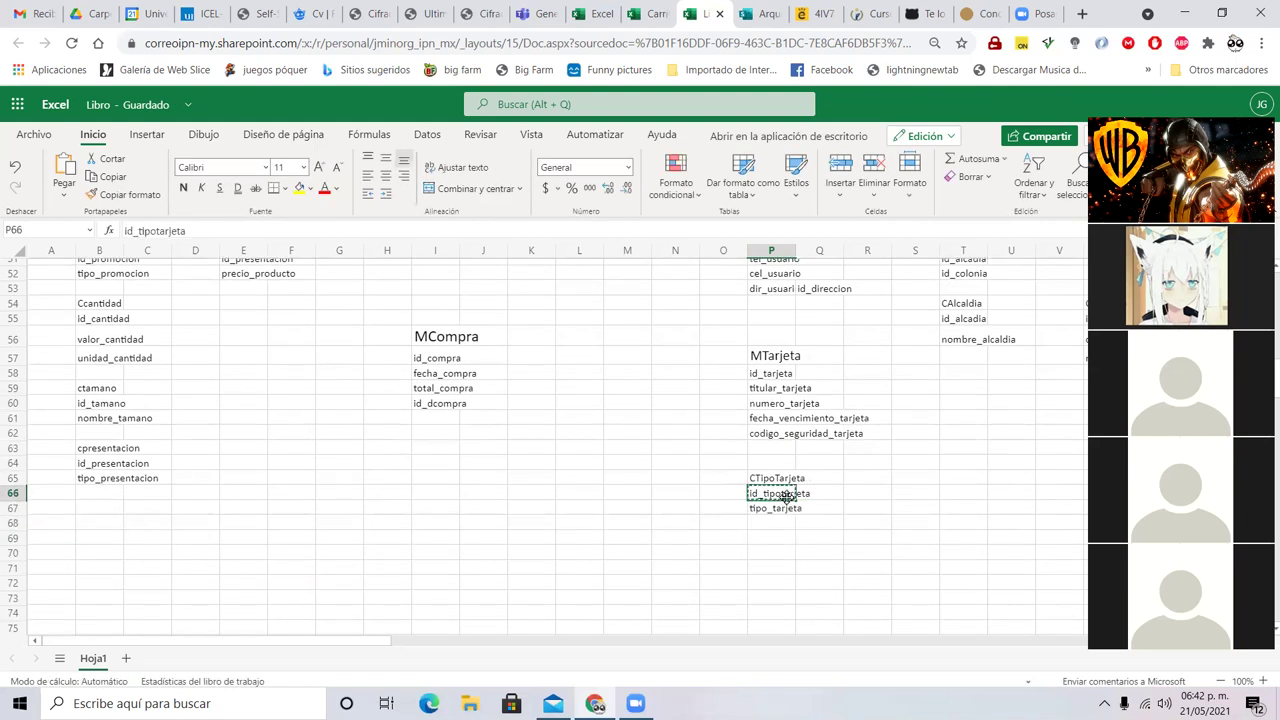
click(771, 433)
click(771, 448)
key(ctrl+v)
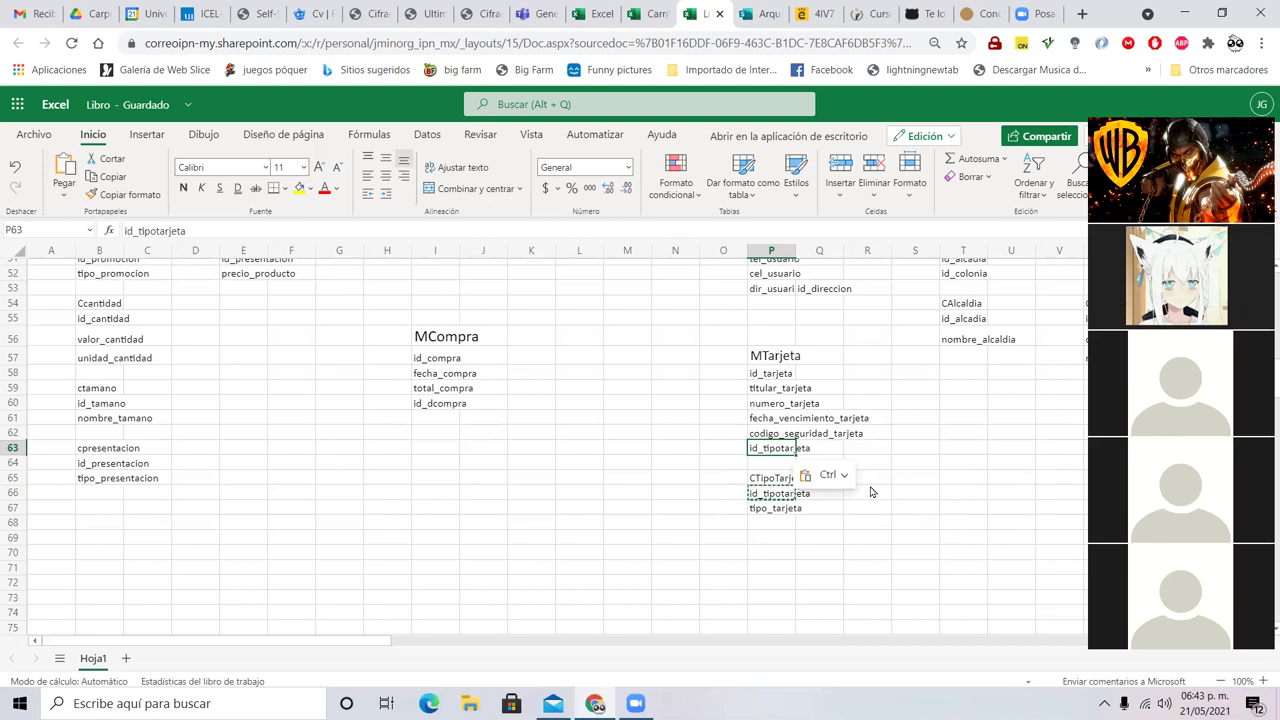
- Move the three-cell CTipoTarjeta catalog down one row so it starts in P66
click(868, 480)
click(771, 485)
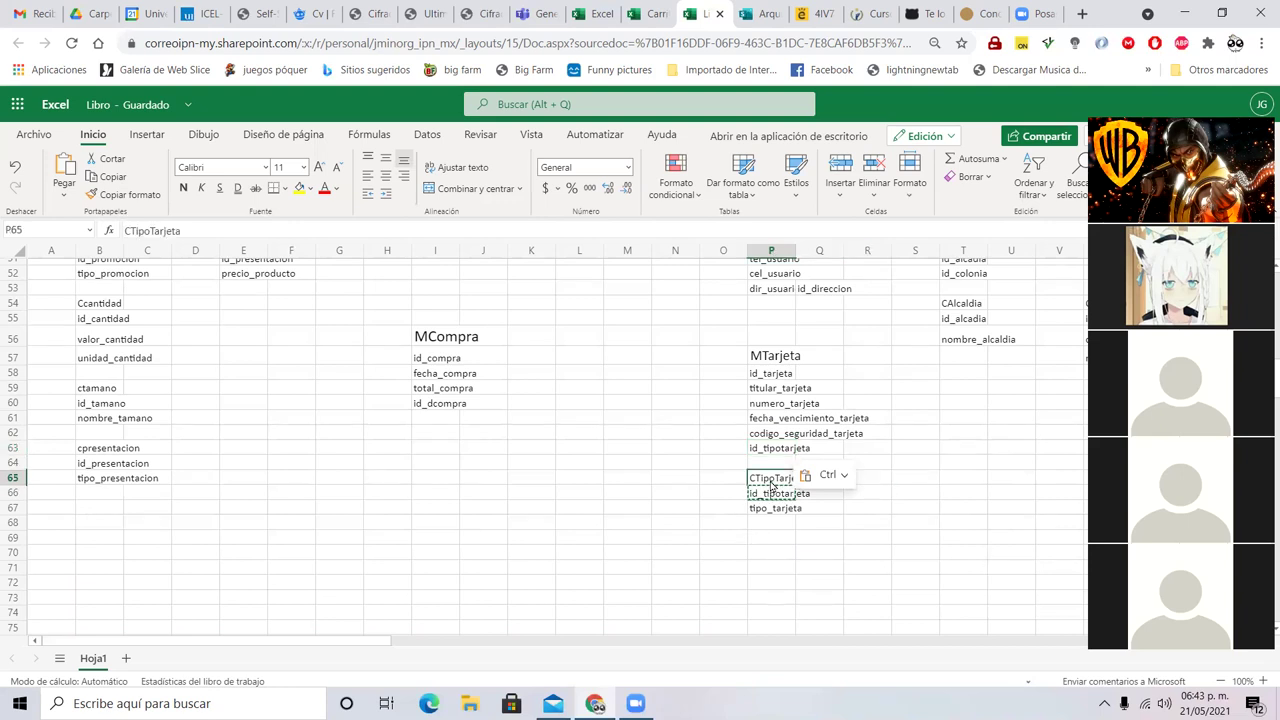
mouse_move(771, 485)
mouse_down()
mouse_move(760, 512)
mouse_move(769, 494)
mouse_up()
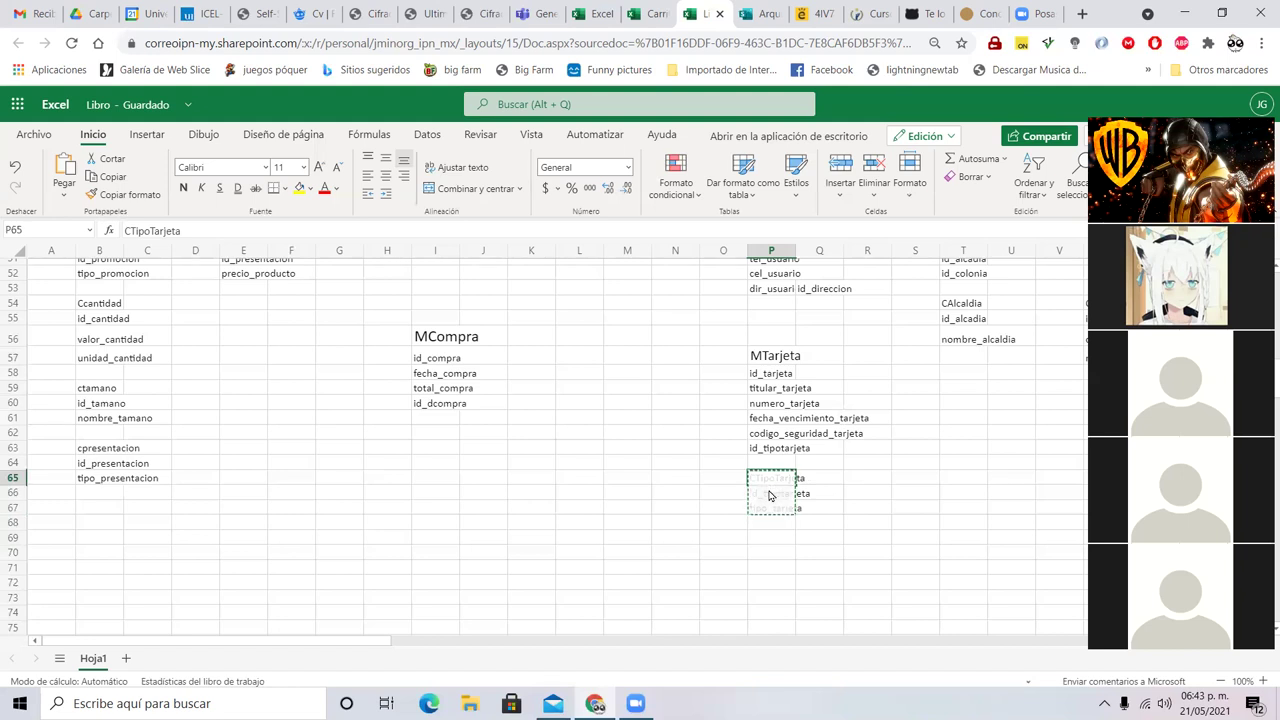
- Create a CBanco catalog in R66 to R68 with the fields id_banco and tipo_banco
click(866, 494)
text(CBanco)
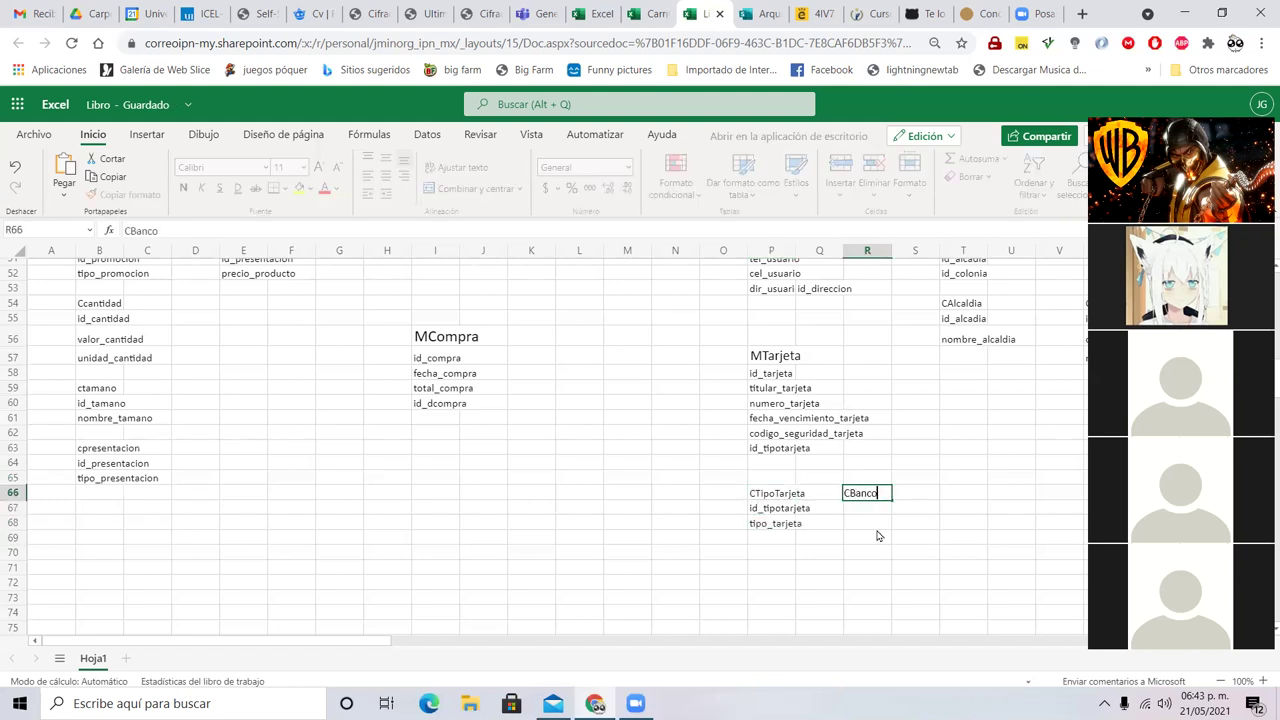
key(Return)
text(id_banco)
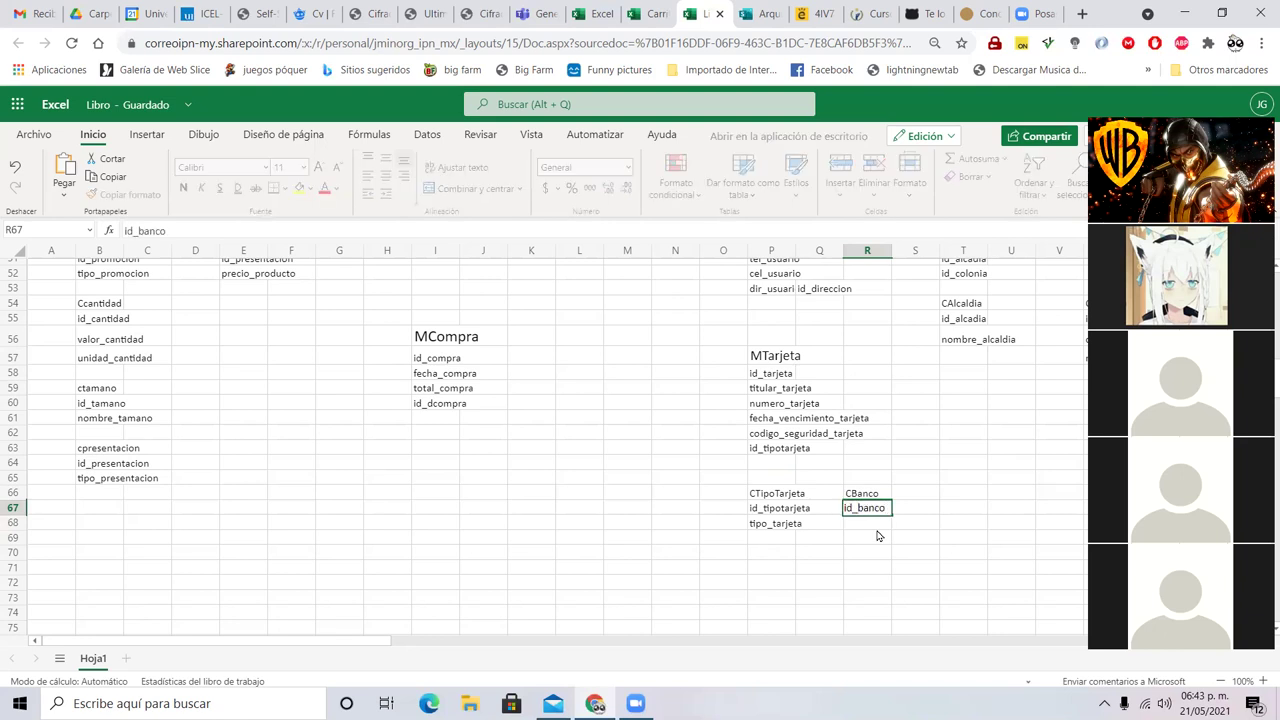
key(Return)
text(tipo_banco)
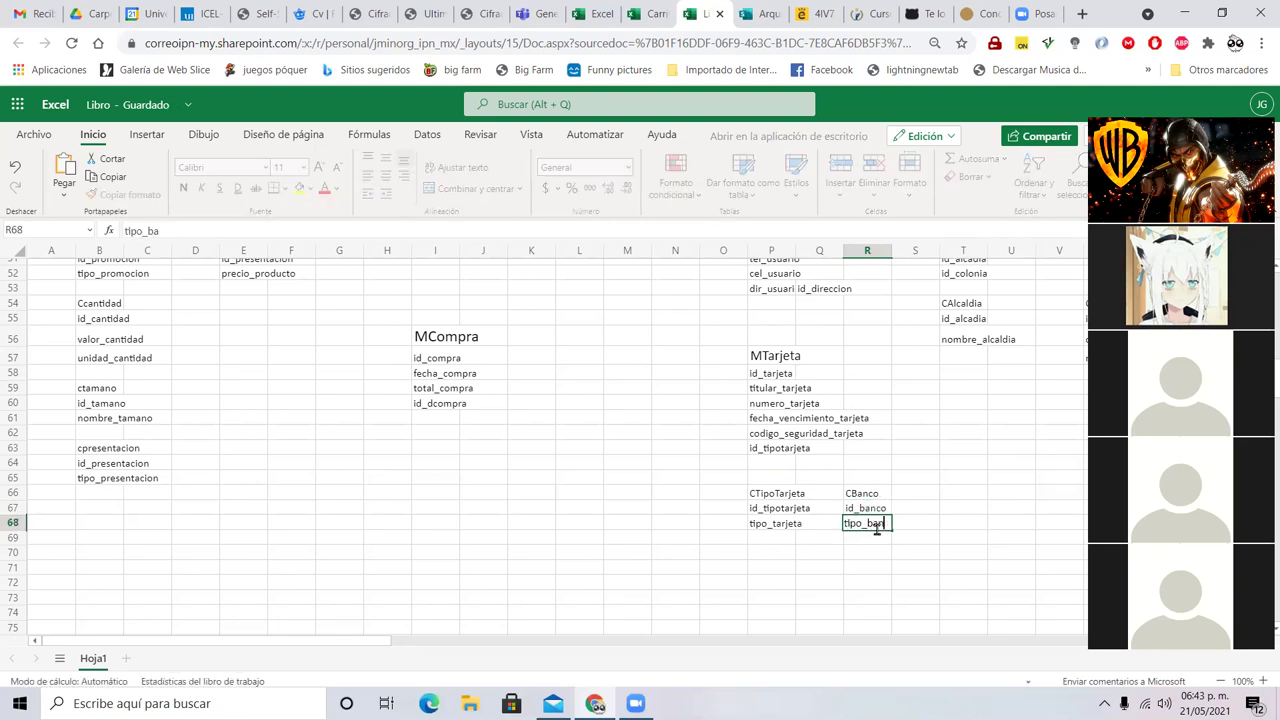
- Copy id_banco from the CBanco catalog into P64 at the end of the MTarjeta list
key(Up)
key(ctrl+c)
key(Up)
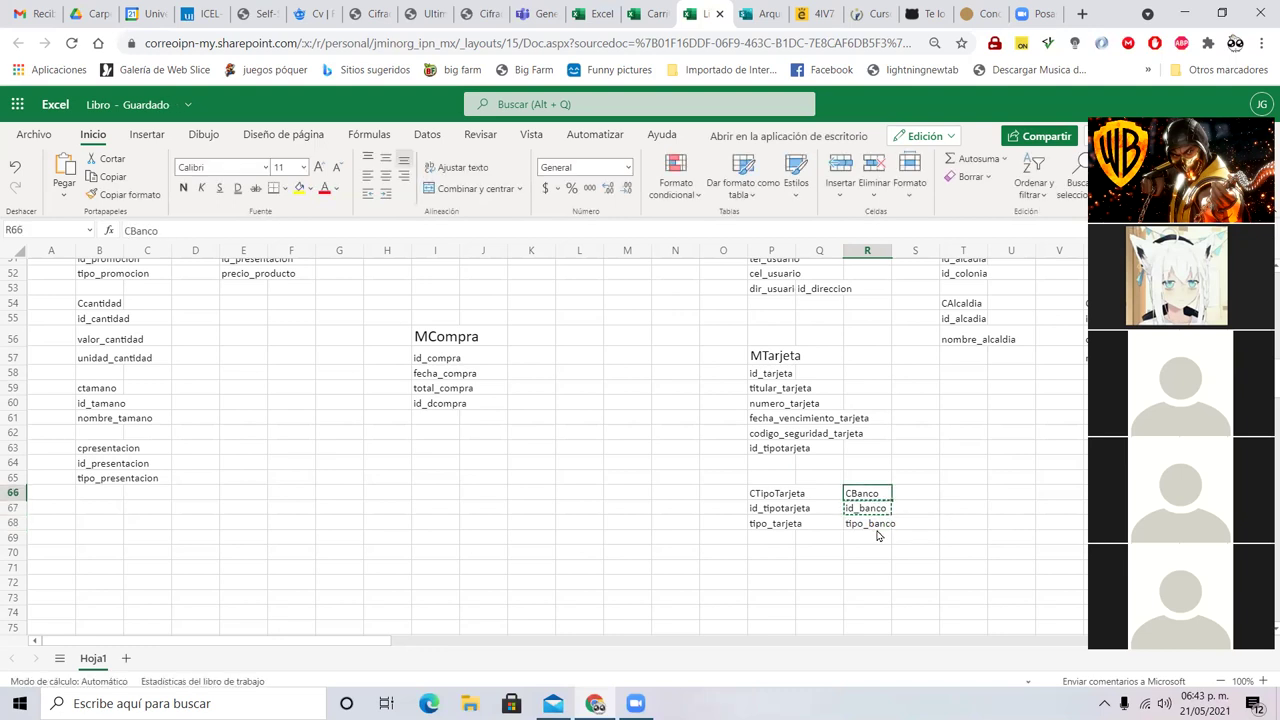
key(Up)
key(Left)
key(Up)
key(Left)
key(ctrl+v)
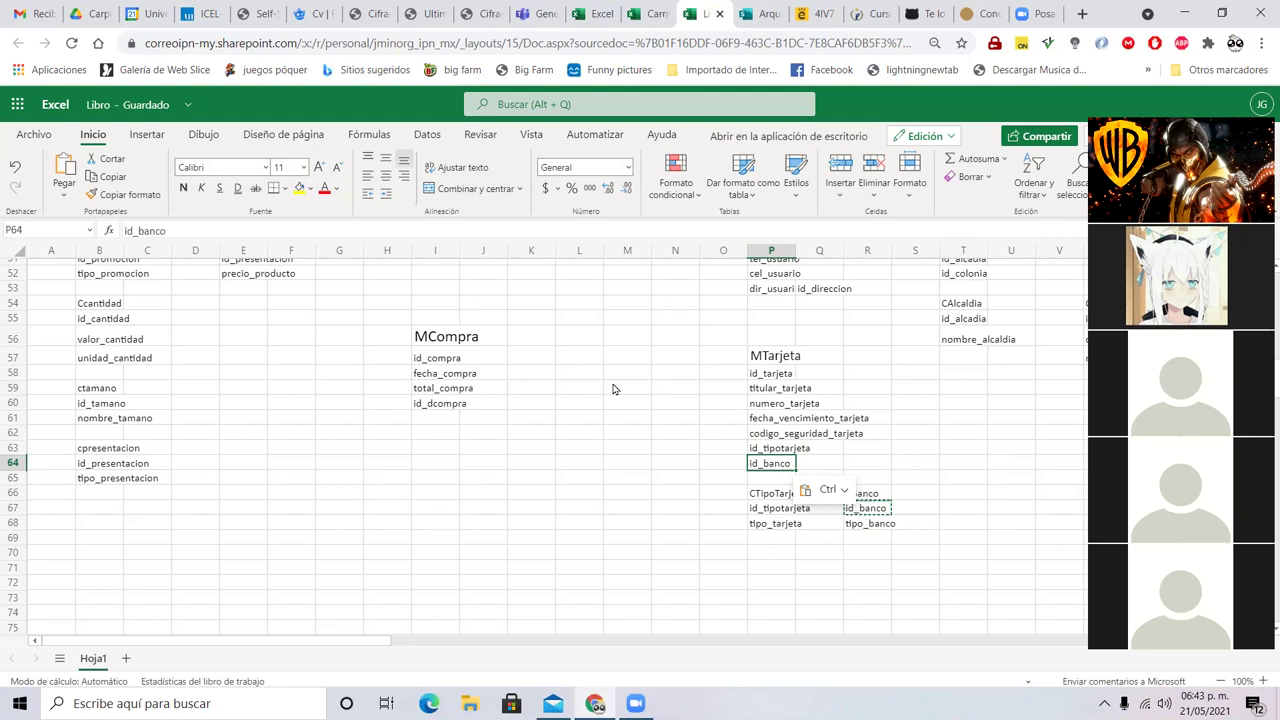
- Add the fields user_usuario and pass_usuario in P54 and P55 at the end of the MUsuario list
scroll(563, 460, up, 14)
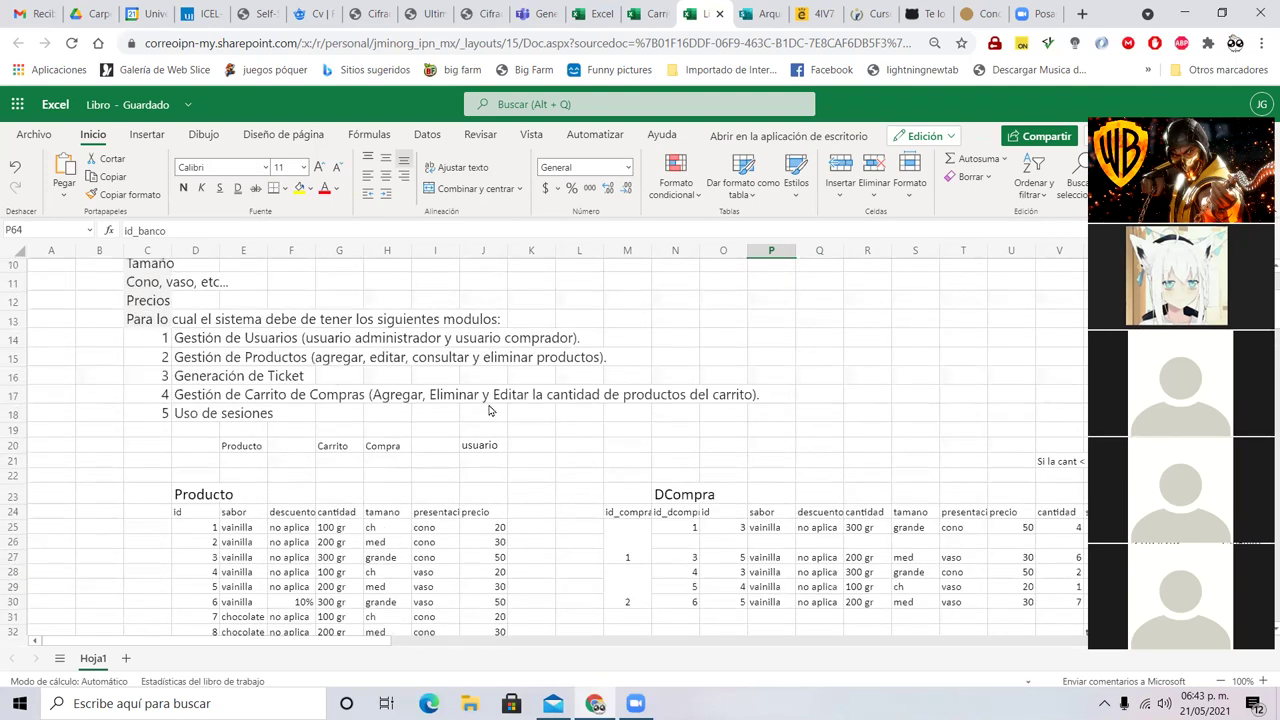
scroll(493, 411, up, 3)
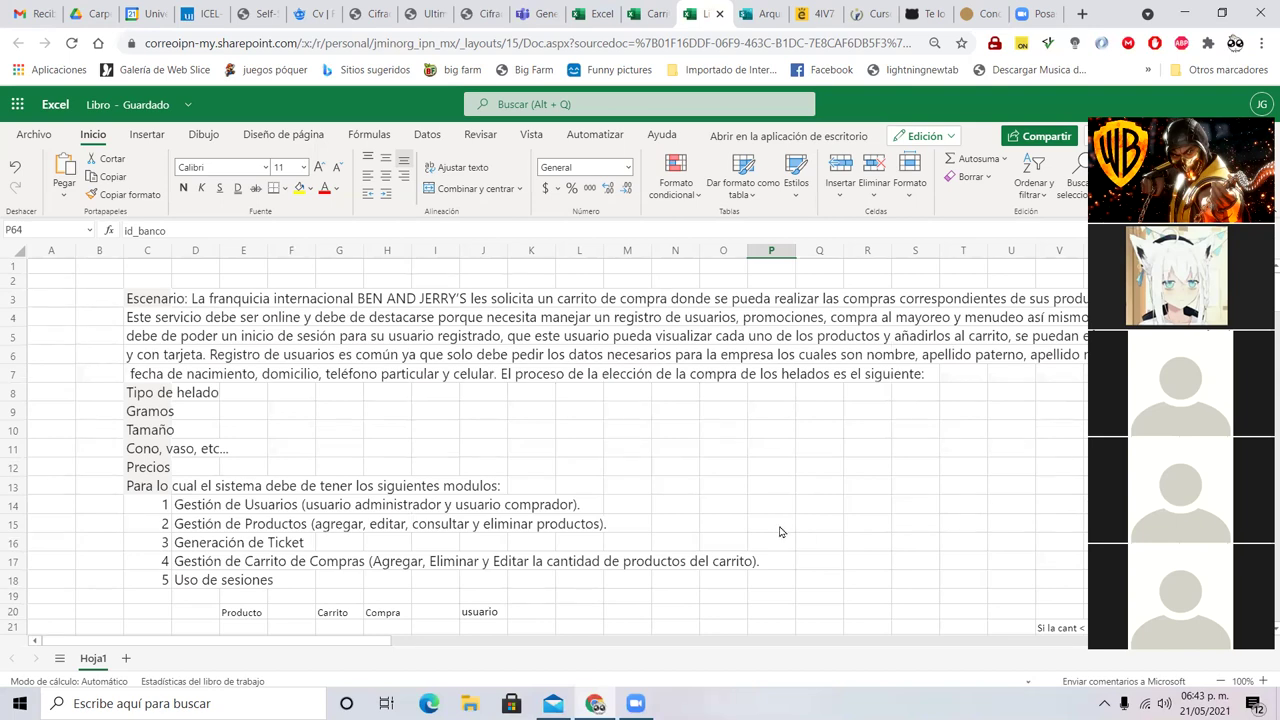
scroll(778, 525, down, 17)
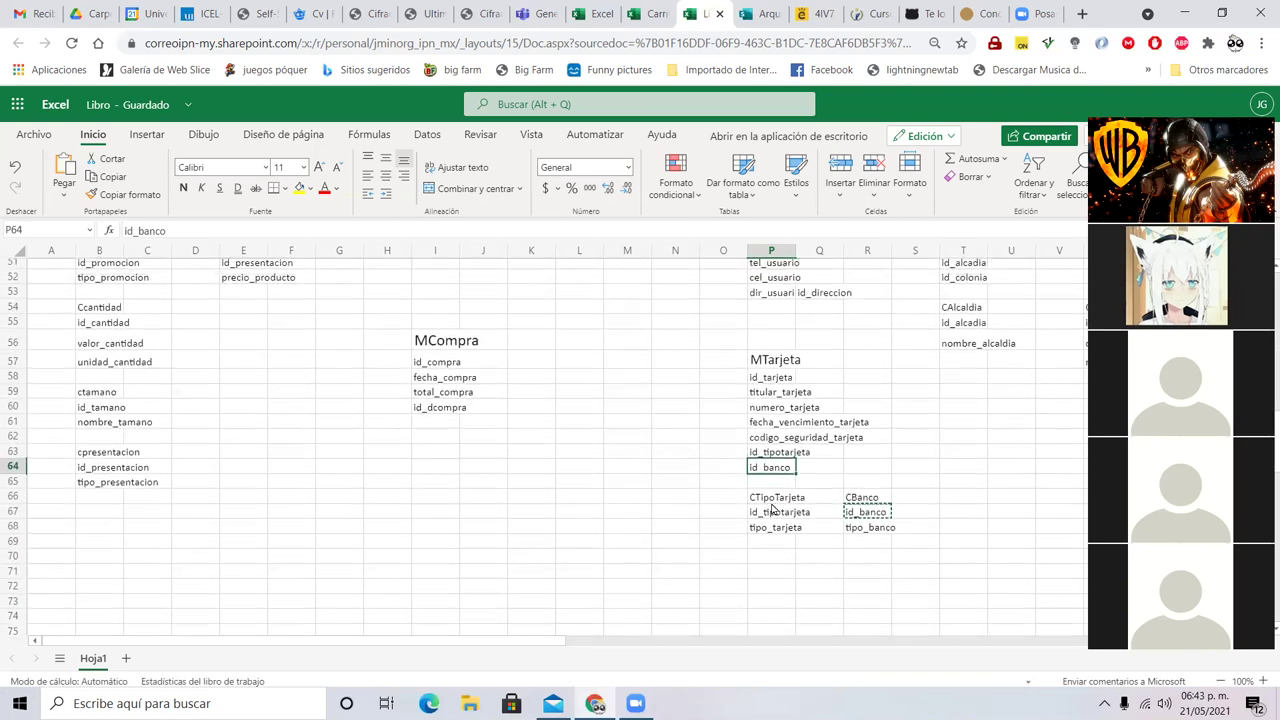
scroll(585, 545, up, 3)
scroll(585, 545, down, 2)
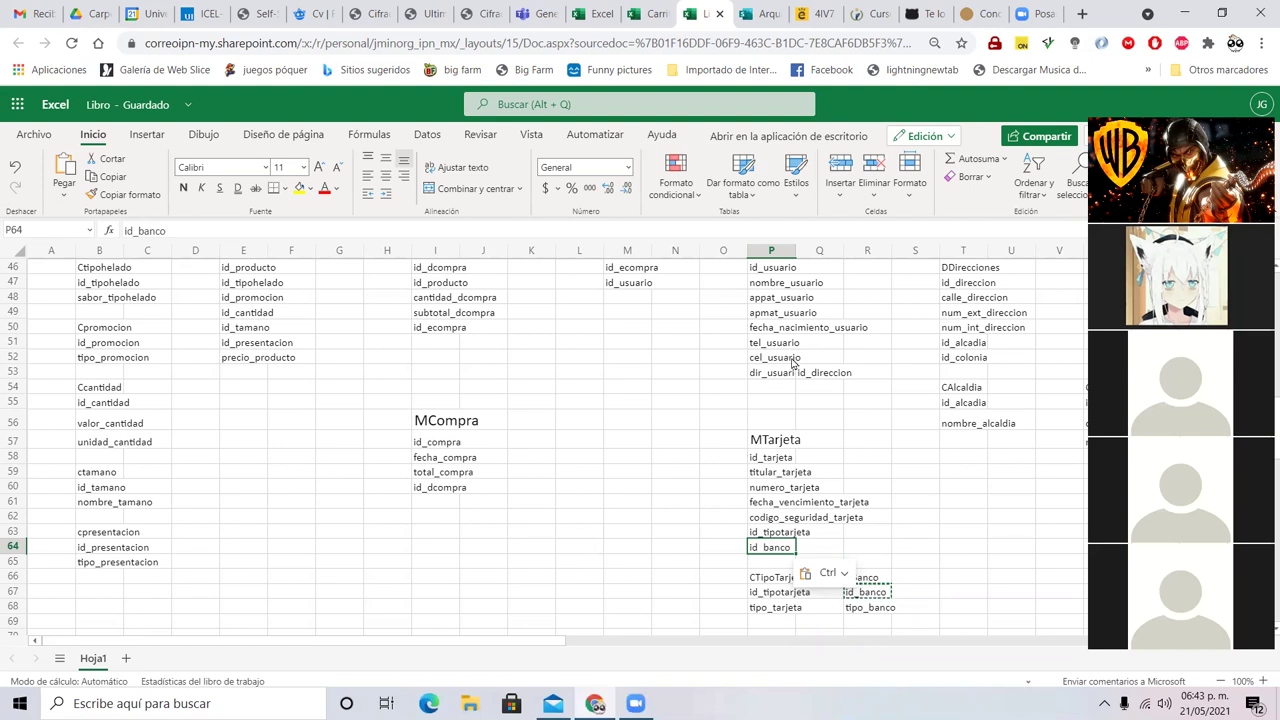
click(786, 389)
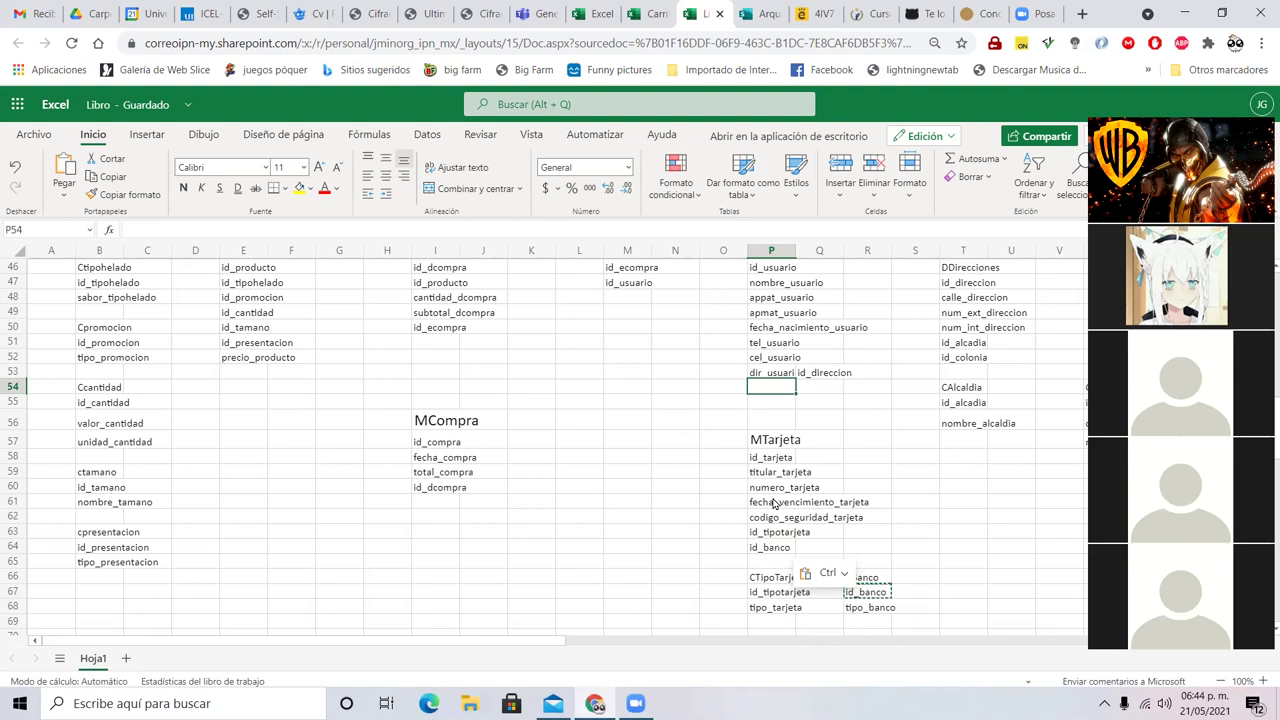
text(user)
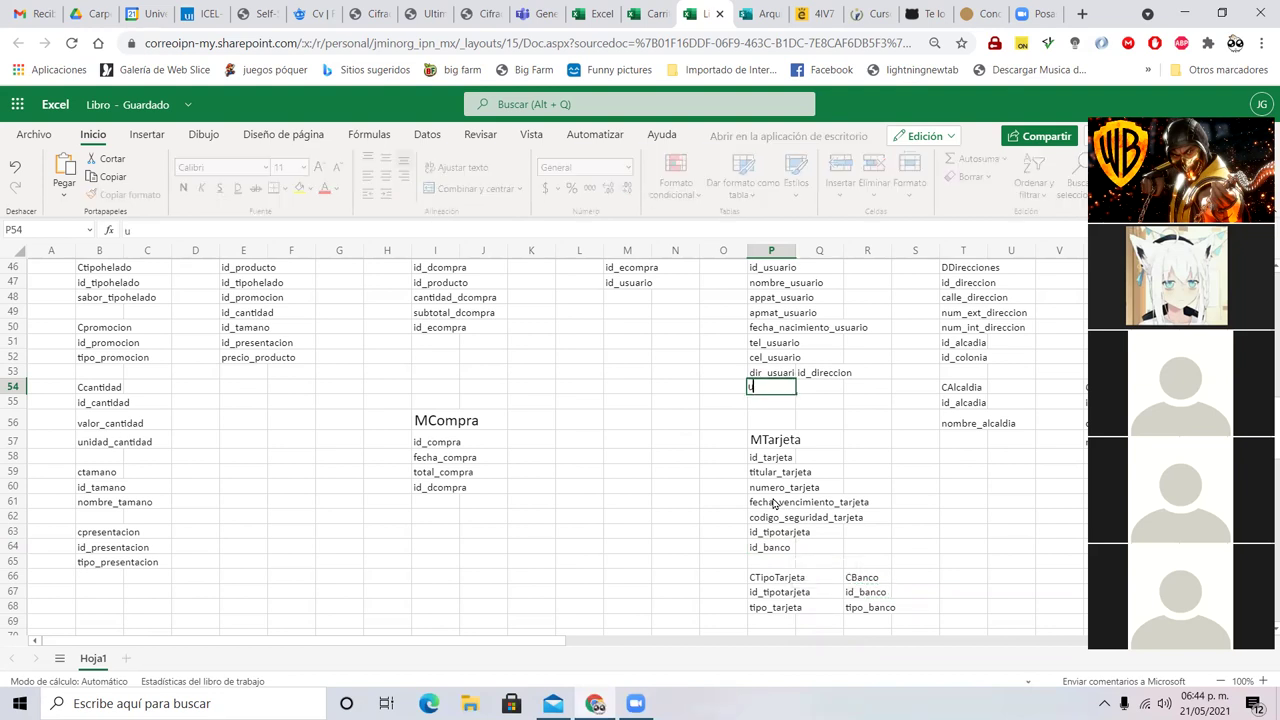
text(usuario)
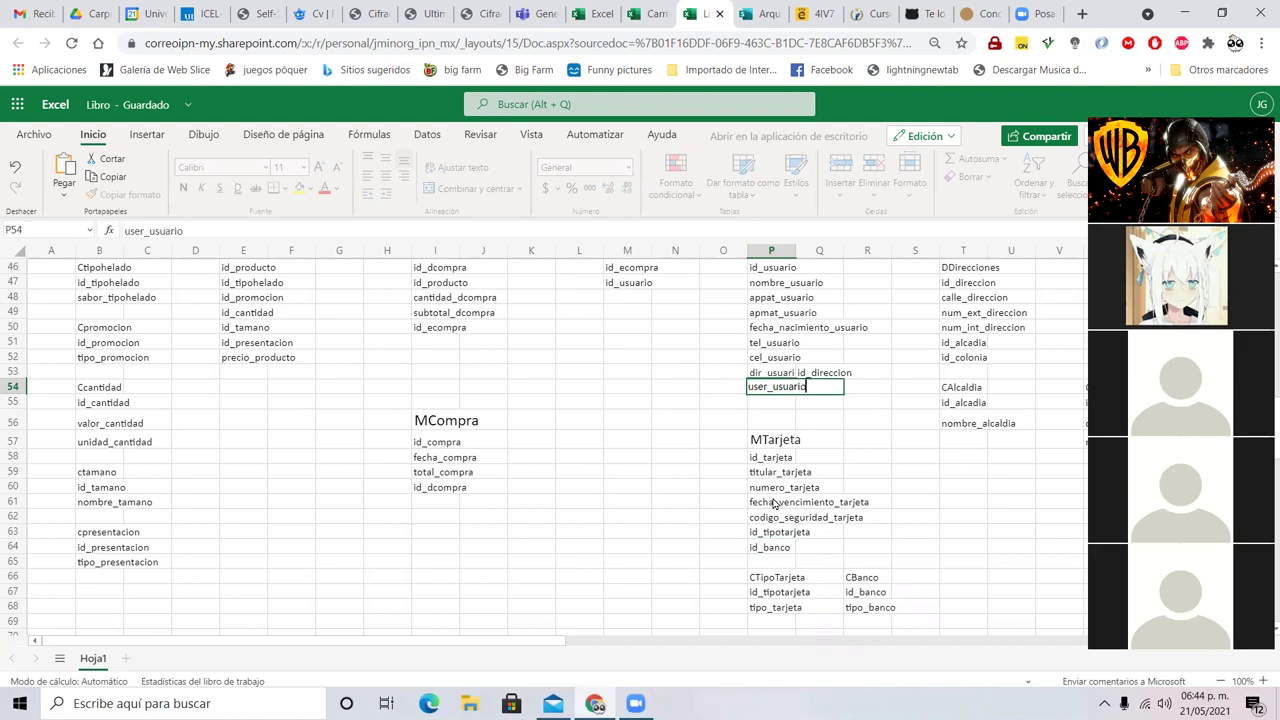
key(Return)
text(pass_usuario)
key(Return)
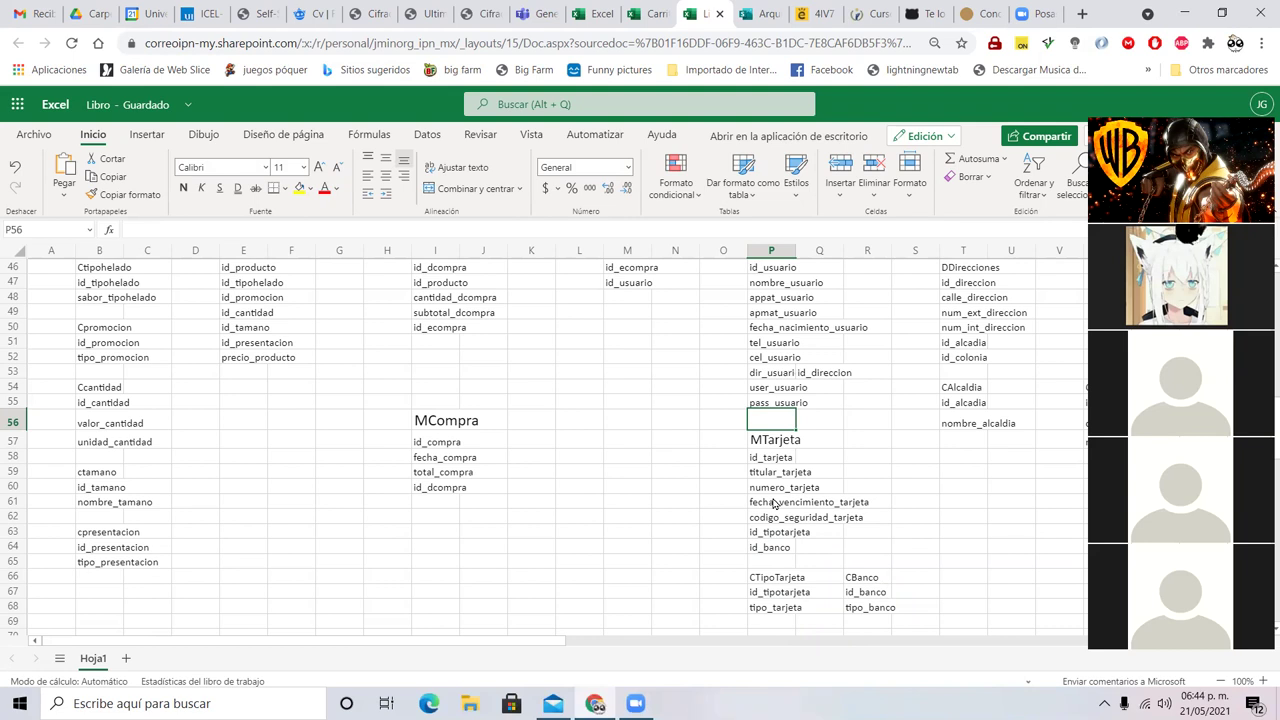
drag(733, 428, 925, 627)
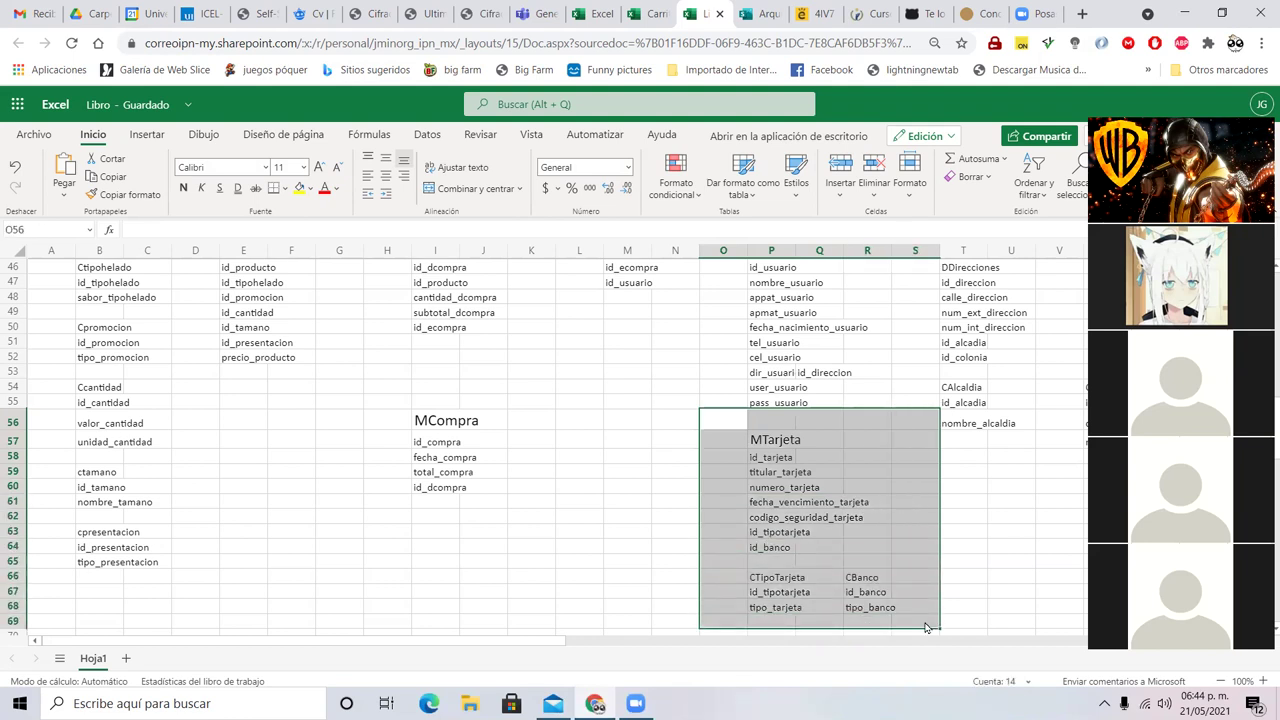
scroll(860, 405, down, 2)
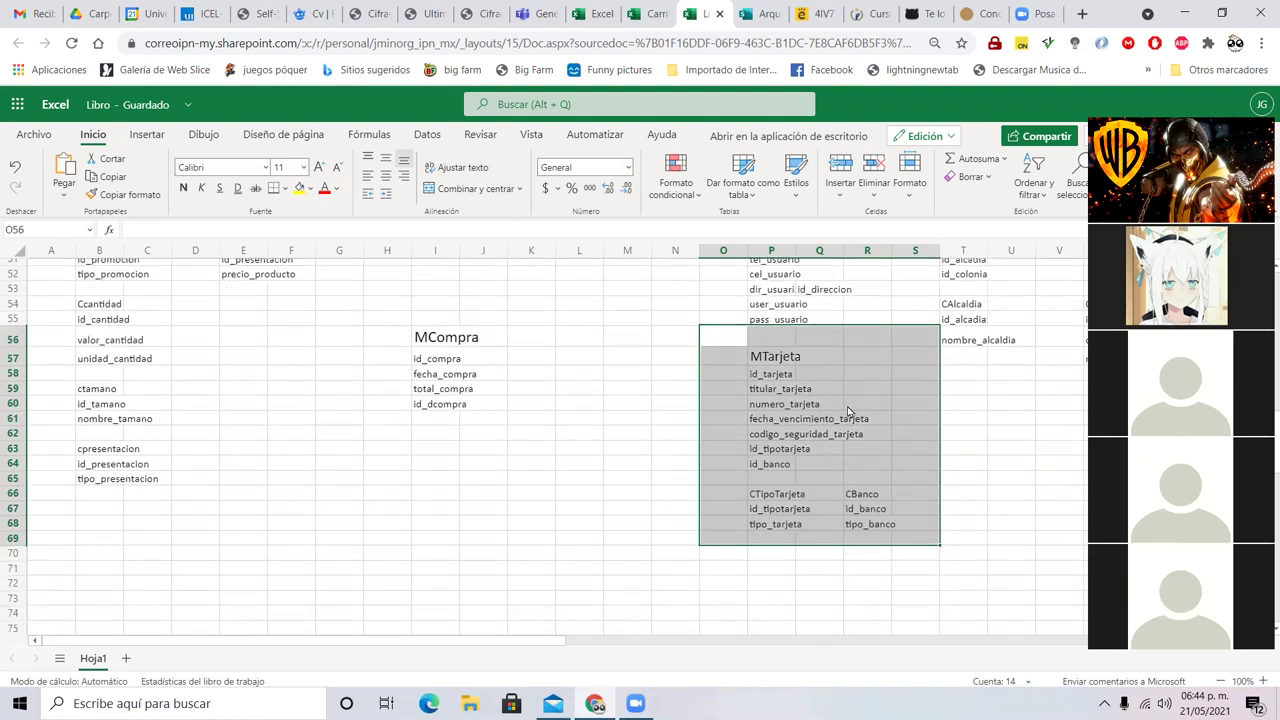
click(830, 362)
click(692, 345)
shift+click(963, 585)
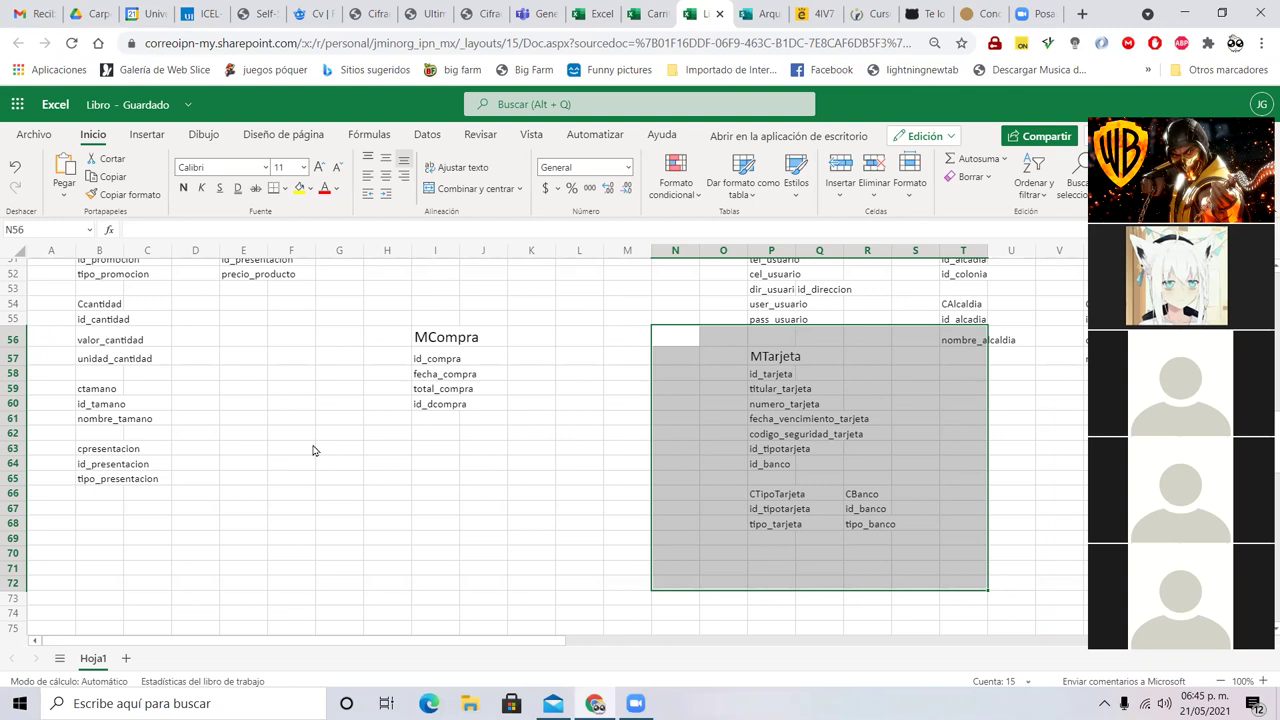
scroll(314, 449, up, 4)
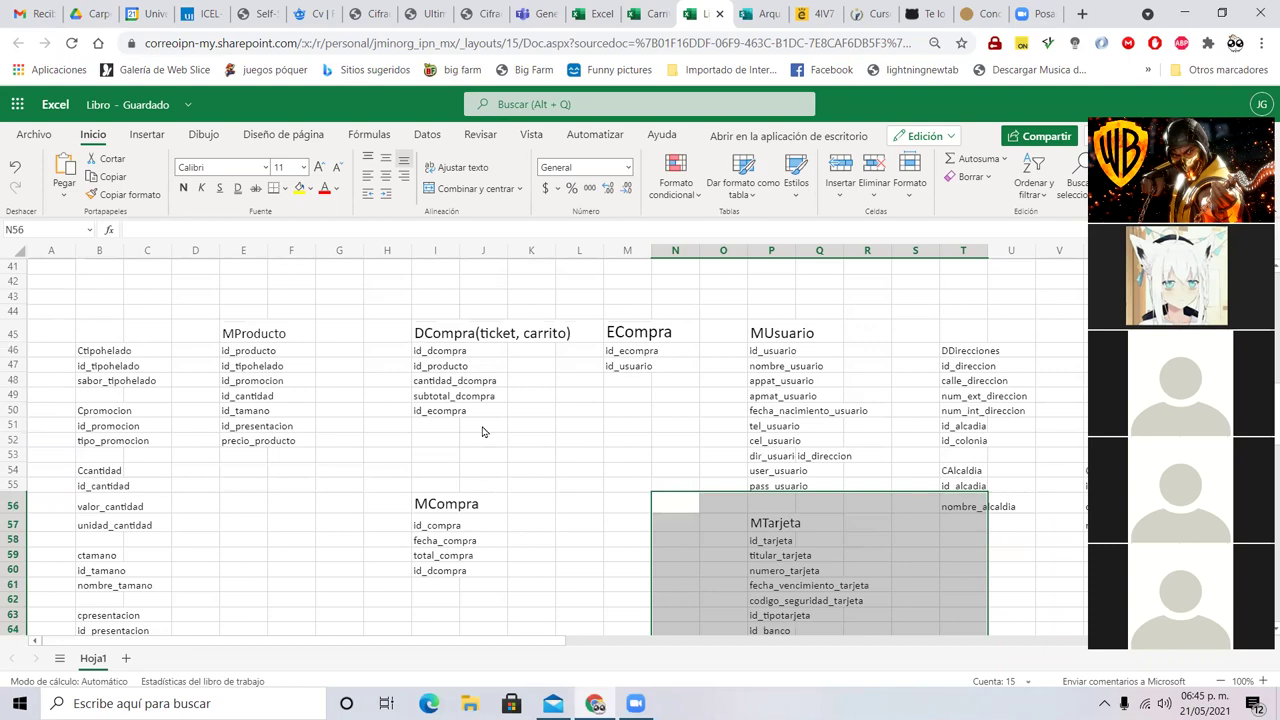
- Add the catalog heading CformaPago in L56, beside the MCompra table
scroll(482, 431, down, 2)
click(443, 520)
click(561, 422)
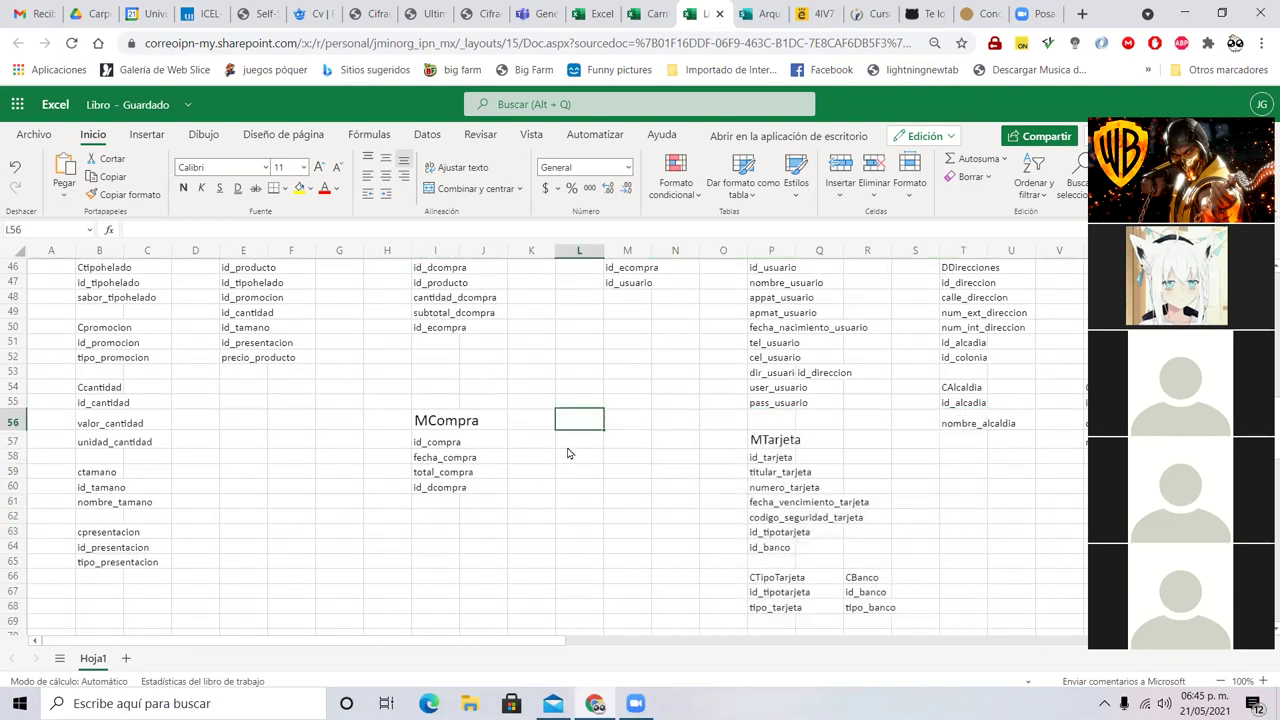
text(CformaPago)
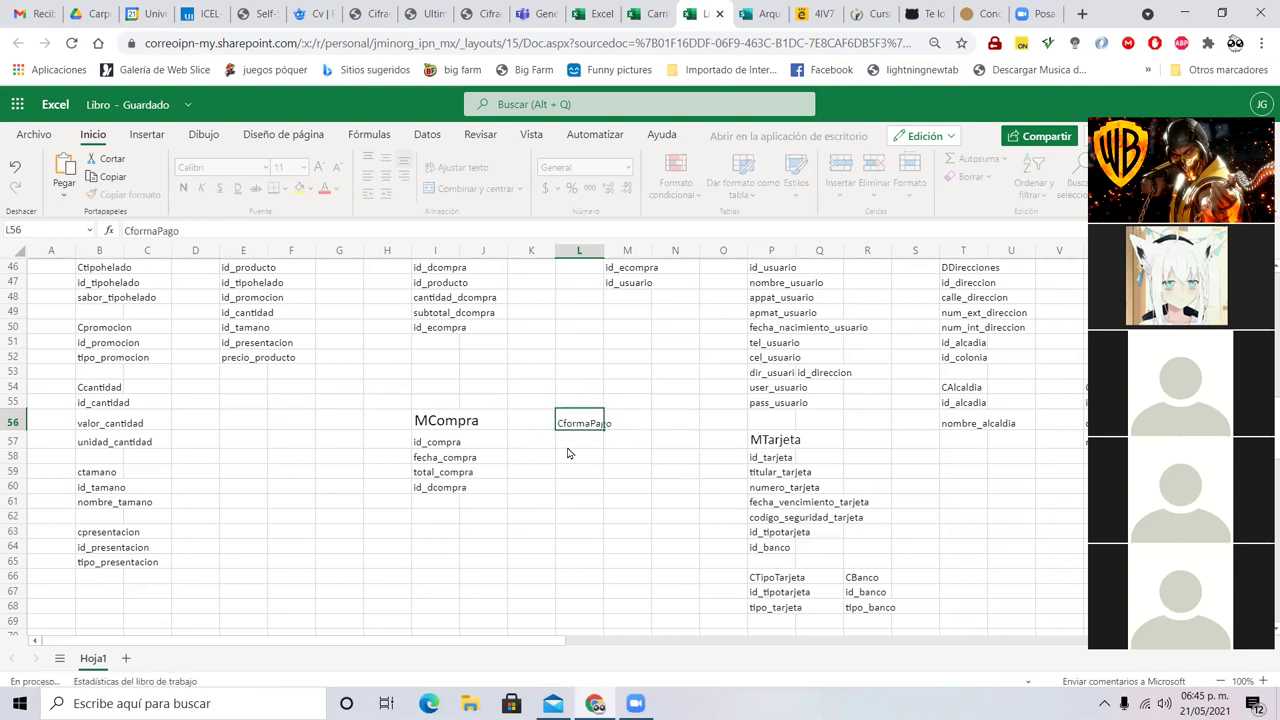
- Add the fields id_formapago and tipo_formapago in L57 and L58 under the CformaPago heading
key(Return)
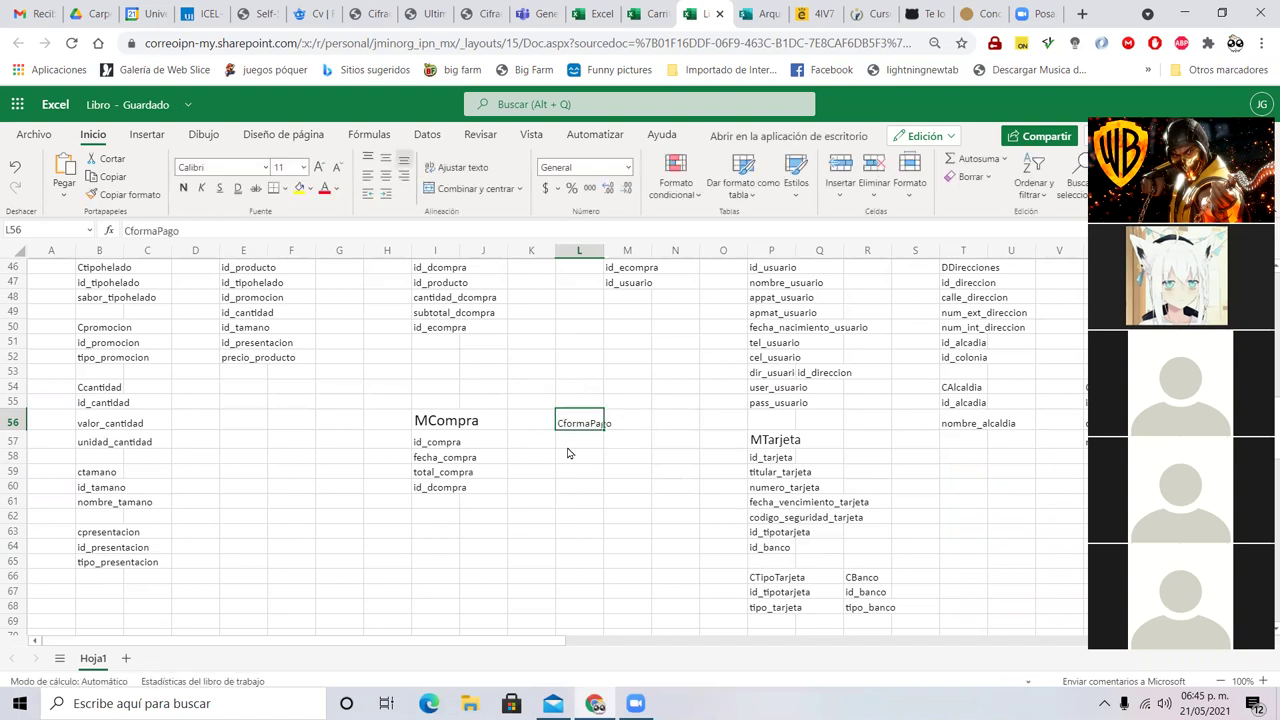
text(id_)
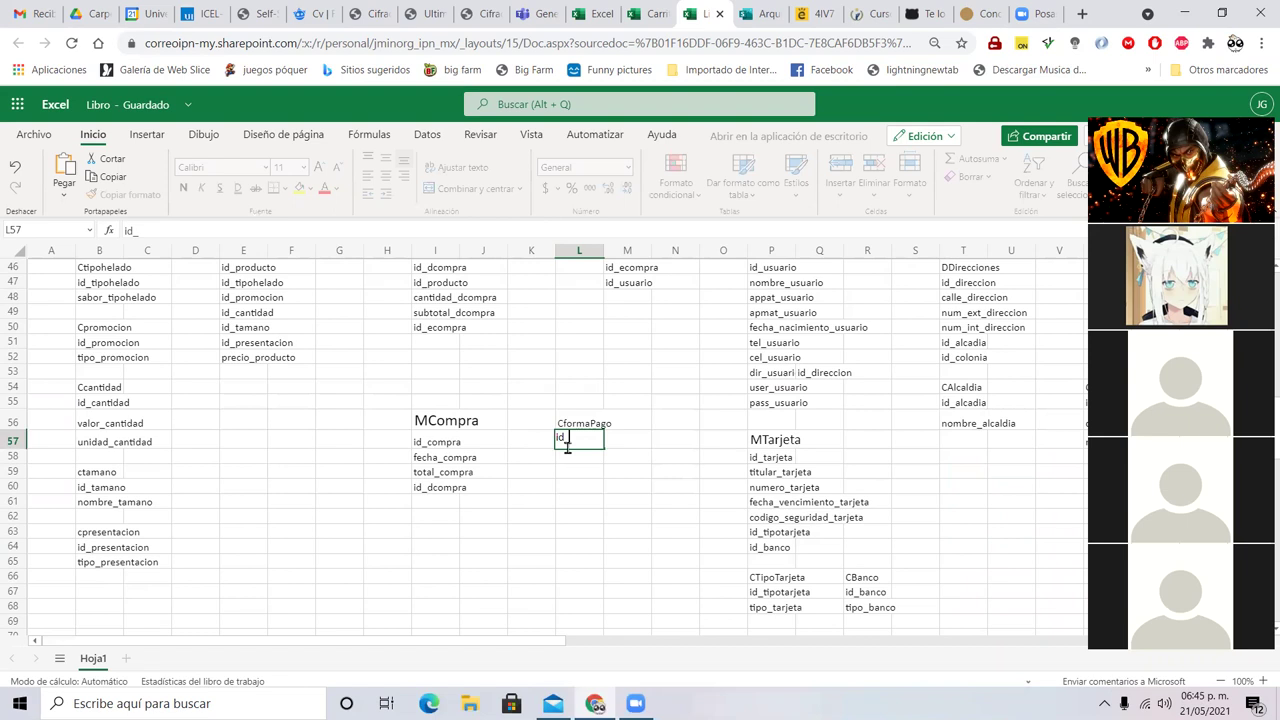
text(formapago)
key(Return)
text(tipo_formapago)
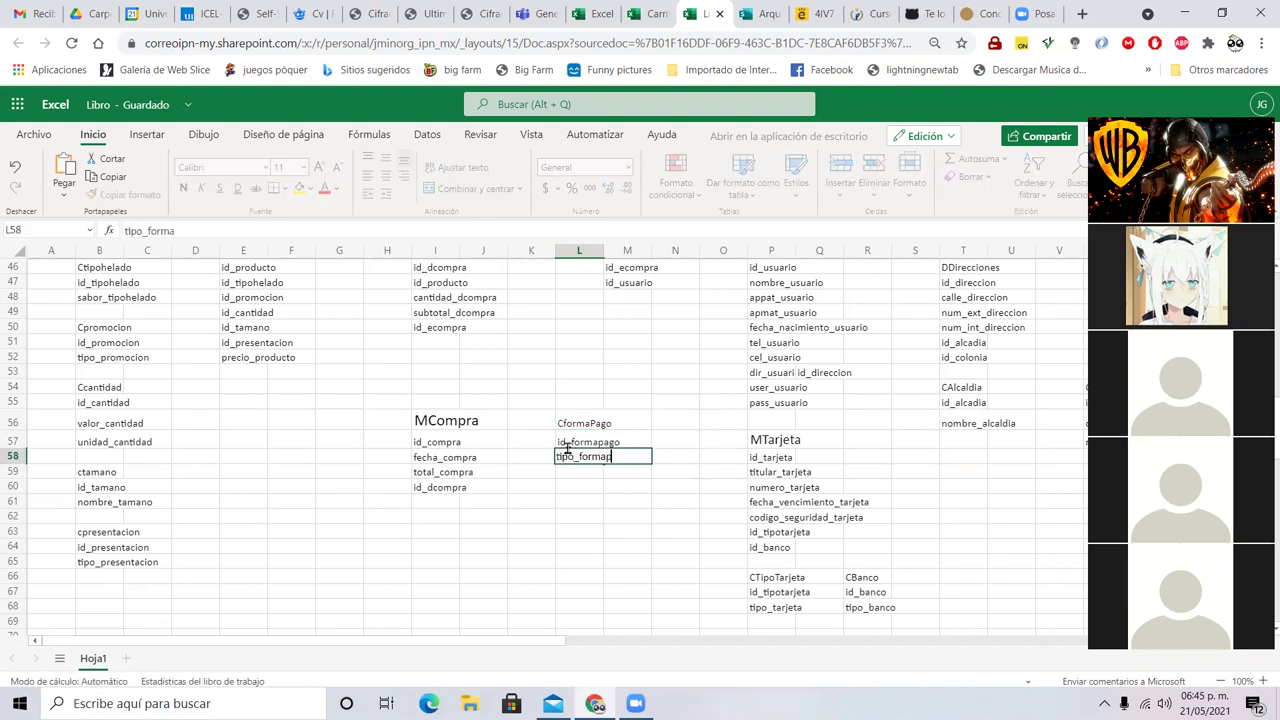
- Copy id_formapago from the CformaPago catalog into I61 at the end of the MCompra list
click(567, 447)
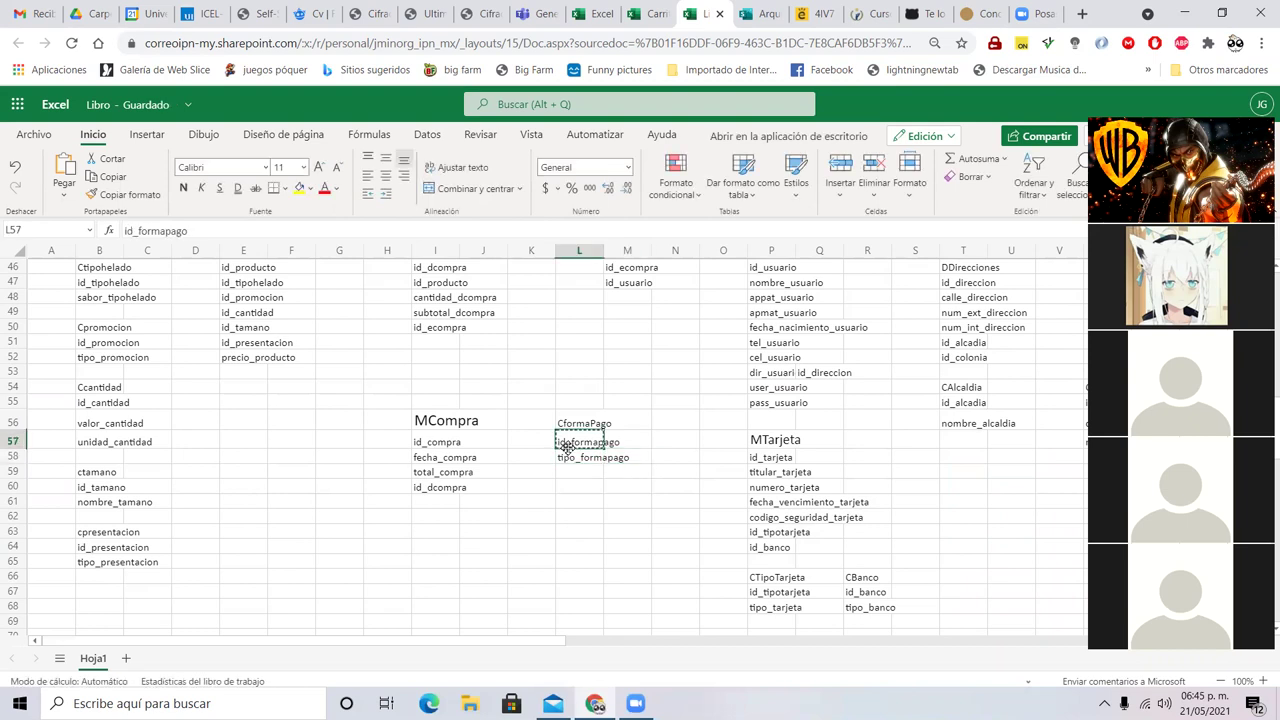
key(Down)
key(Down)
key(Down)
key(Down)
key(Left)
key(Left)
key(Left)
text(id_formapago)
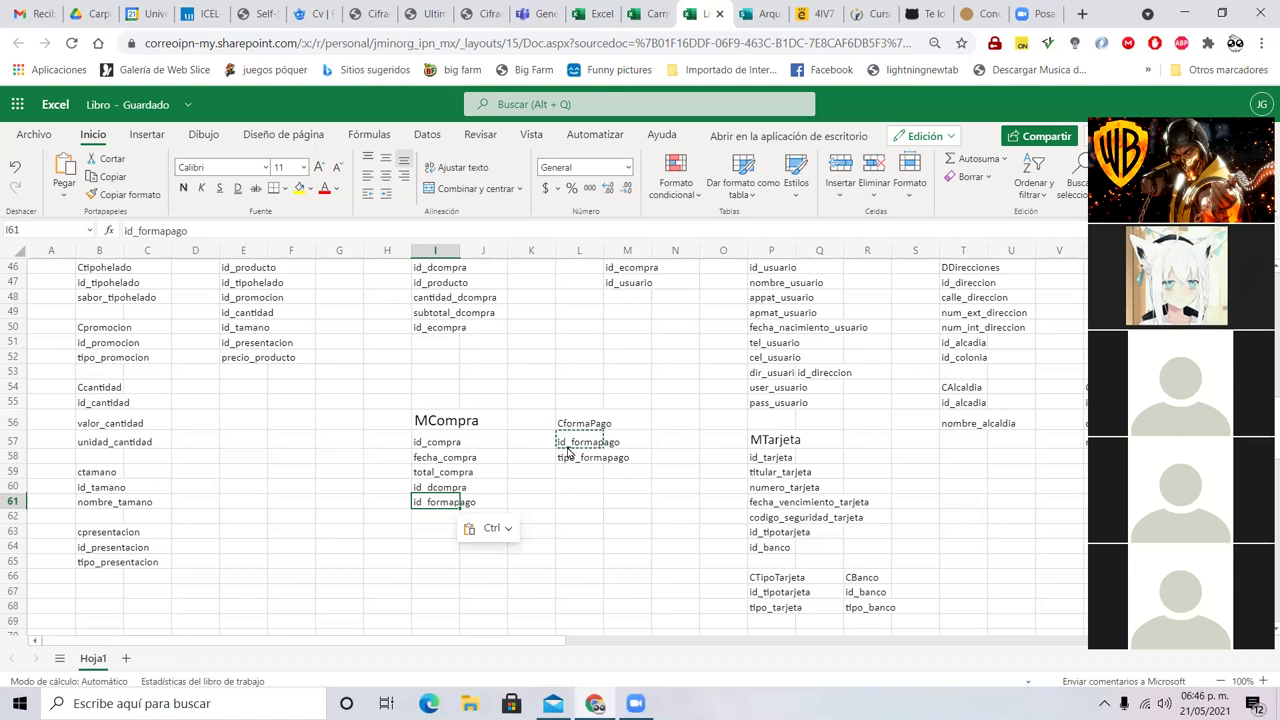
- Review the product catalogs in column B, from Ctipohelado down to cpresentacion
click(1180, 450)
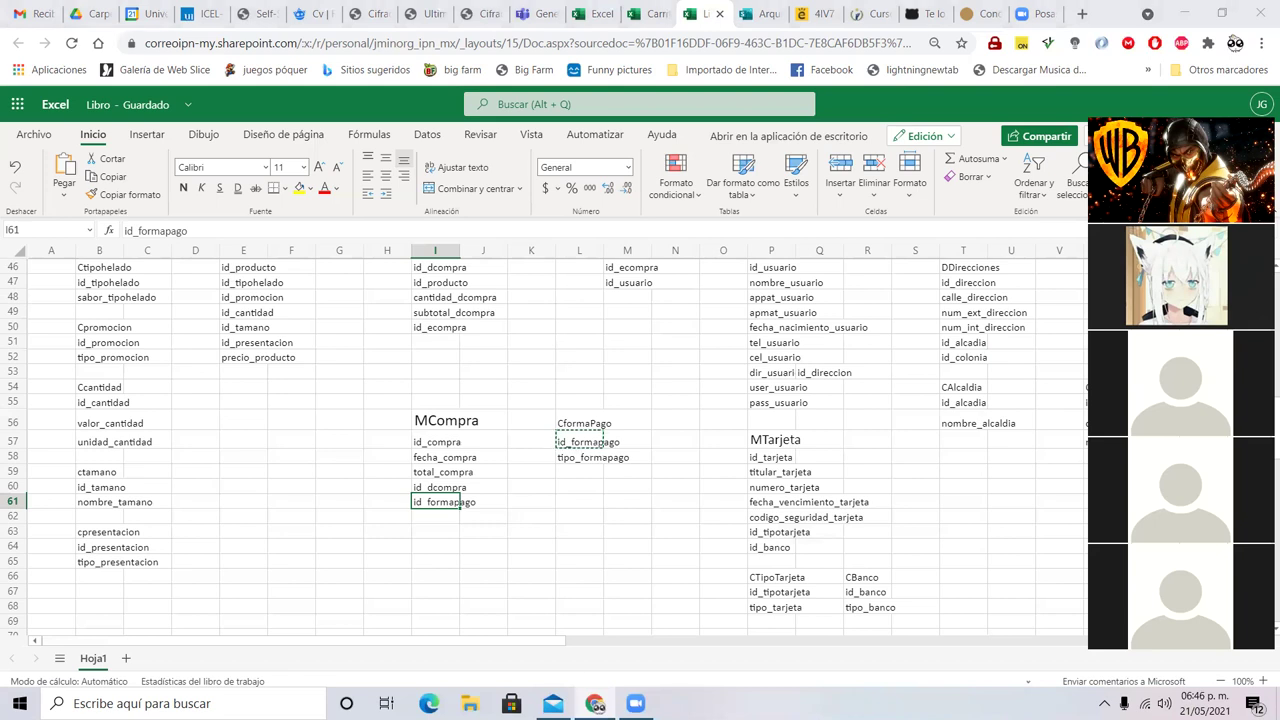
scroll(562, 630, up, 2)
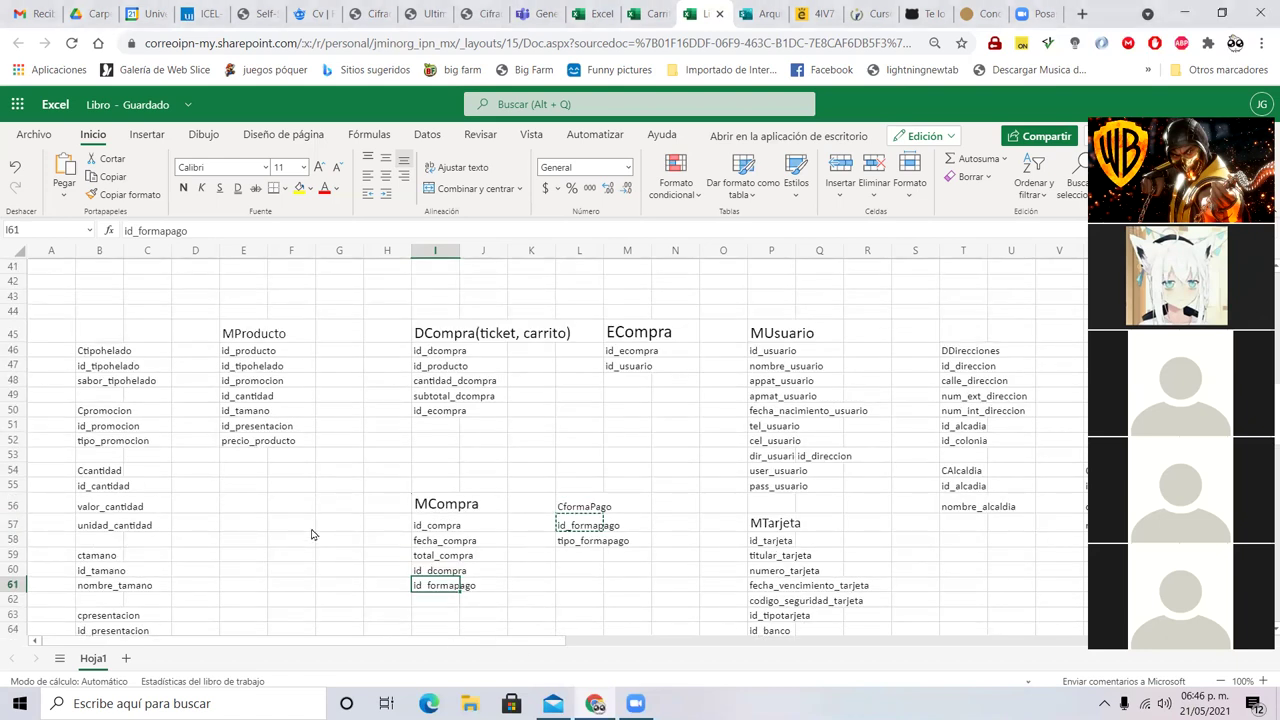
scroll(311, 535, down, 4)
scroll(311, 535, up, 4)
click(96, 351)
click(96, 411)
click(88, 472)
click(86, 557)
click(86, 605)
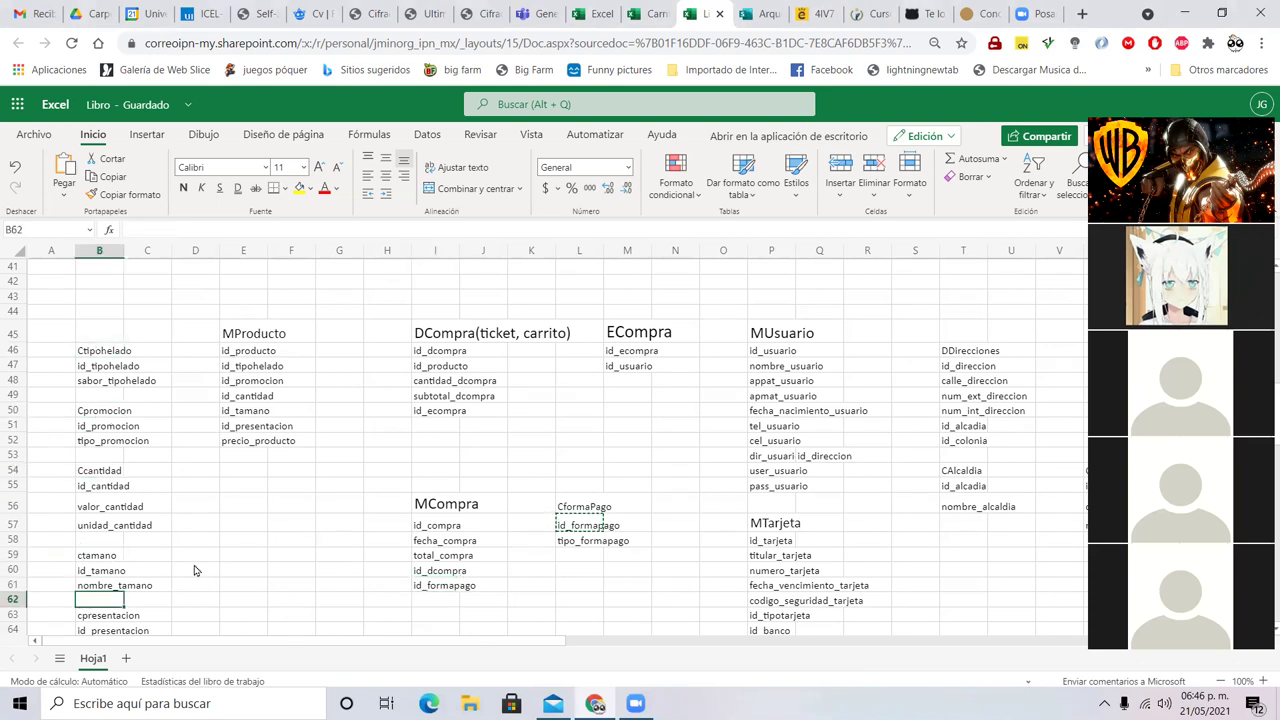
scroll(198, 548, down, 1)
scroll(210, 460, up, 2)
- Review the product, purchase, payment method, user, card and address tables across rows 45 to 68
click(228, 350)
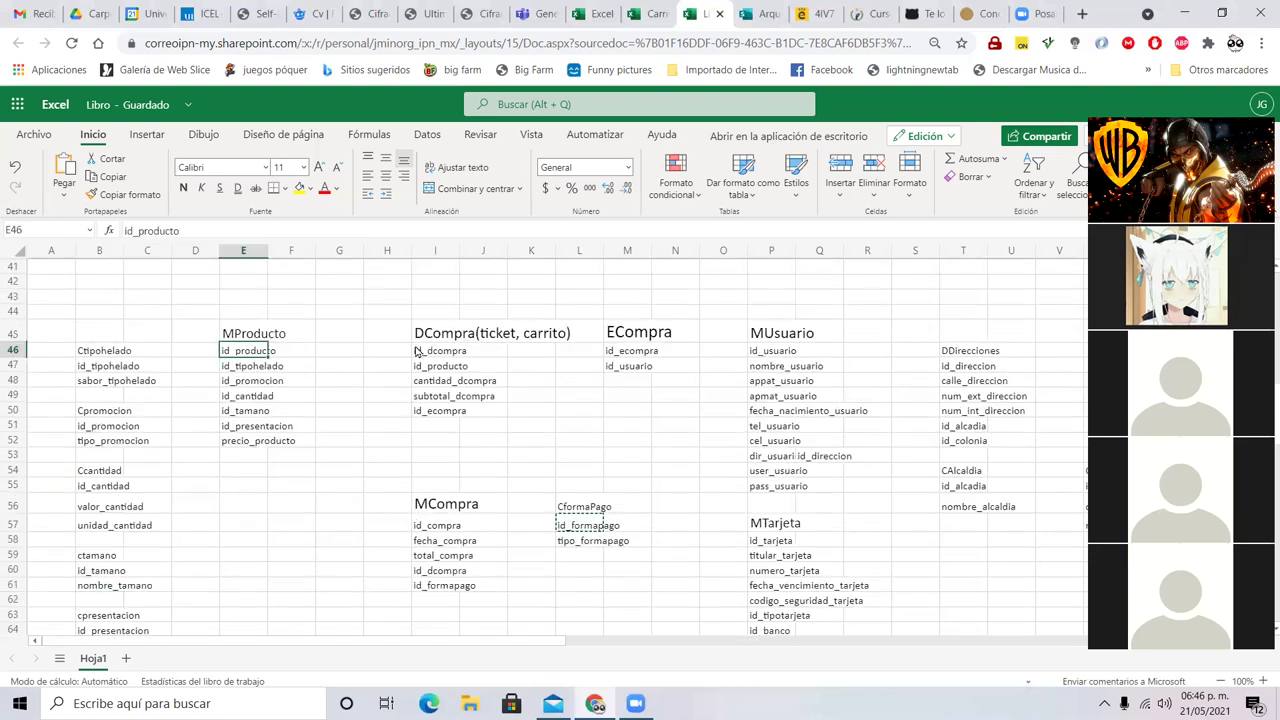
click(420, 352)
click(418, 503)
click(660, 336)
click(584, 506)
click(781, 332)
click(781, 507)
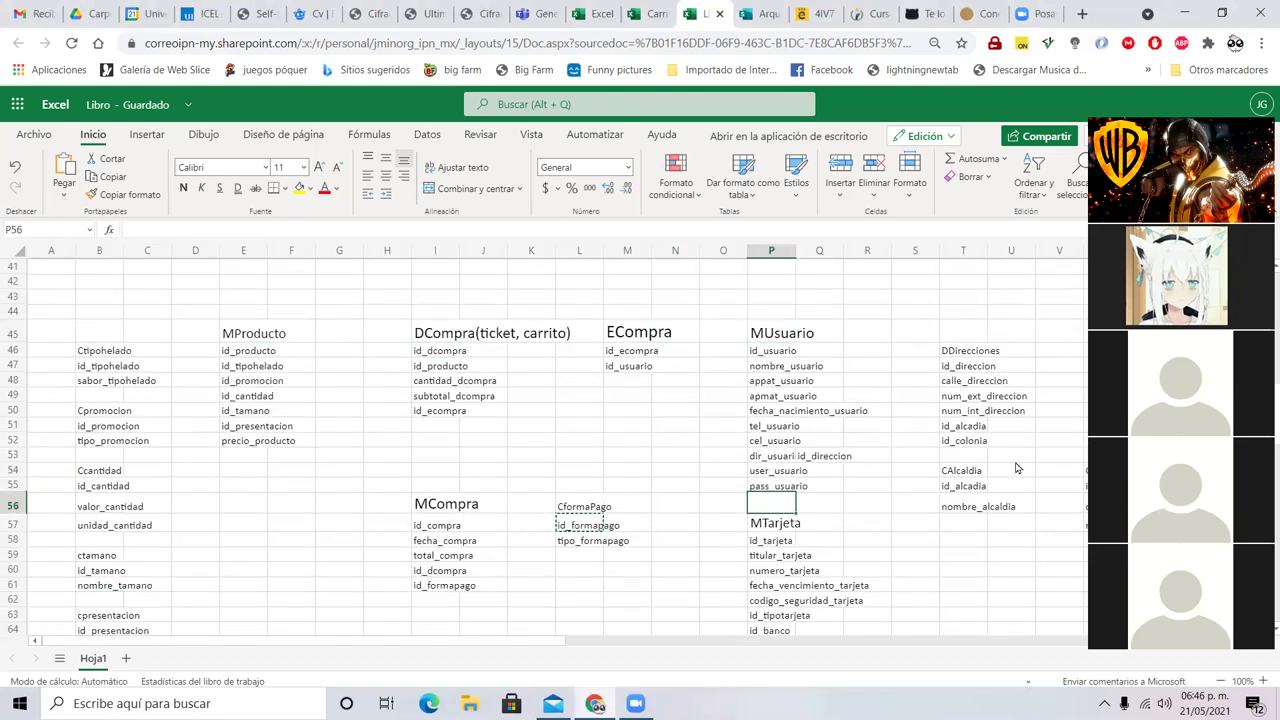
click(960, 474)
click(960, 335)
click(1108, 470)
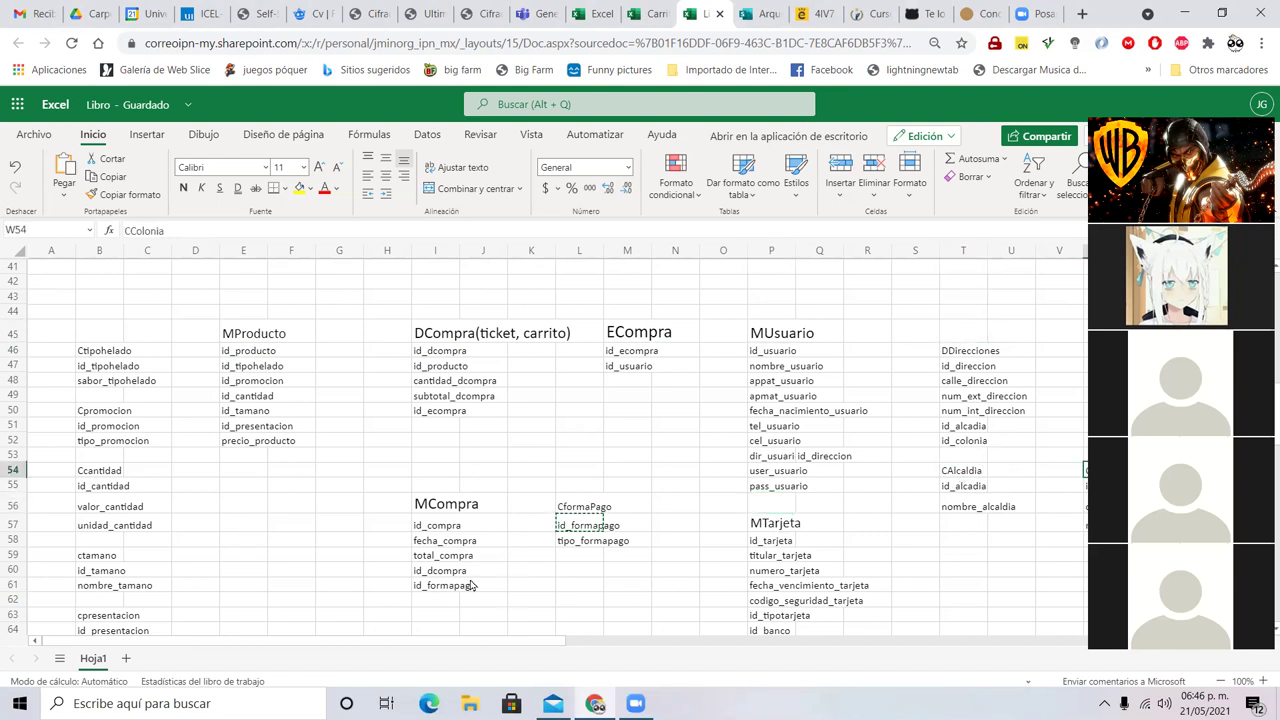
scroll(470, 585, down, 2)
scroll(462, 565, up, 2)
drag(955, 297, 1070, 575)
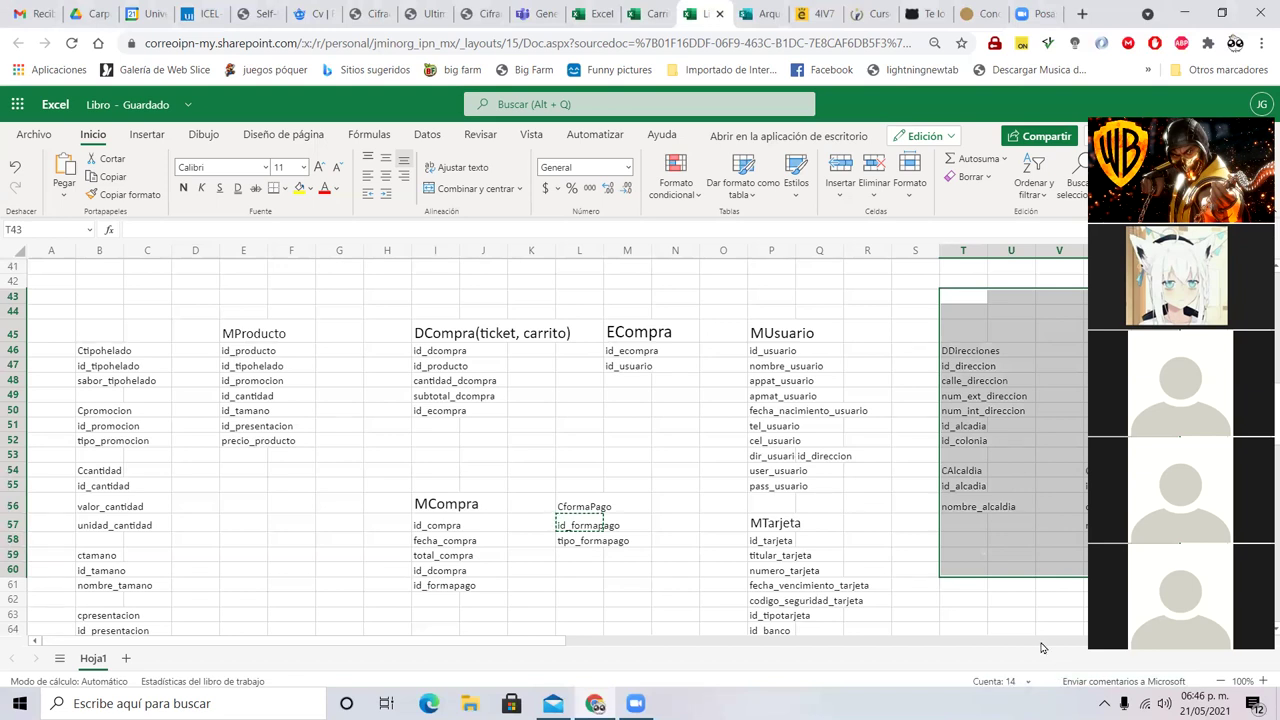
scroll(1023, 574, down, 2)
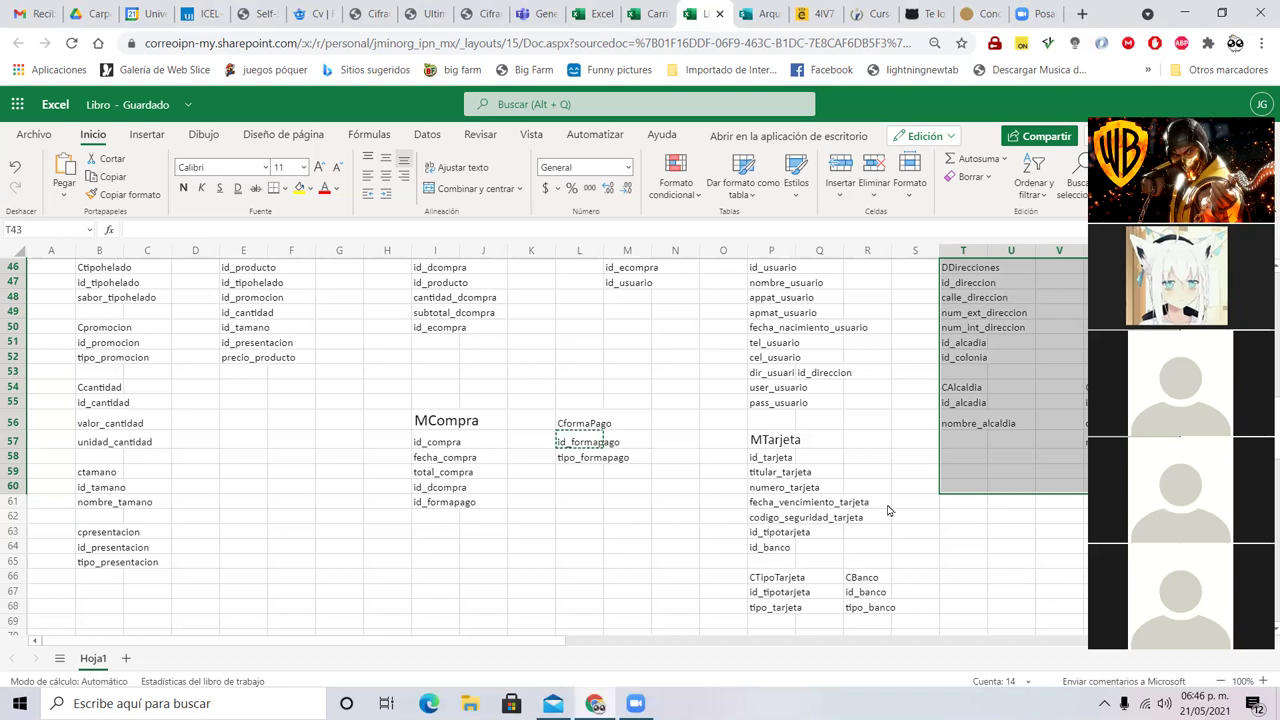
scroll(1035, 340, up, 2)
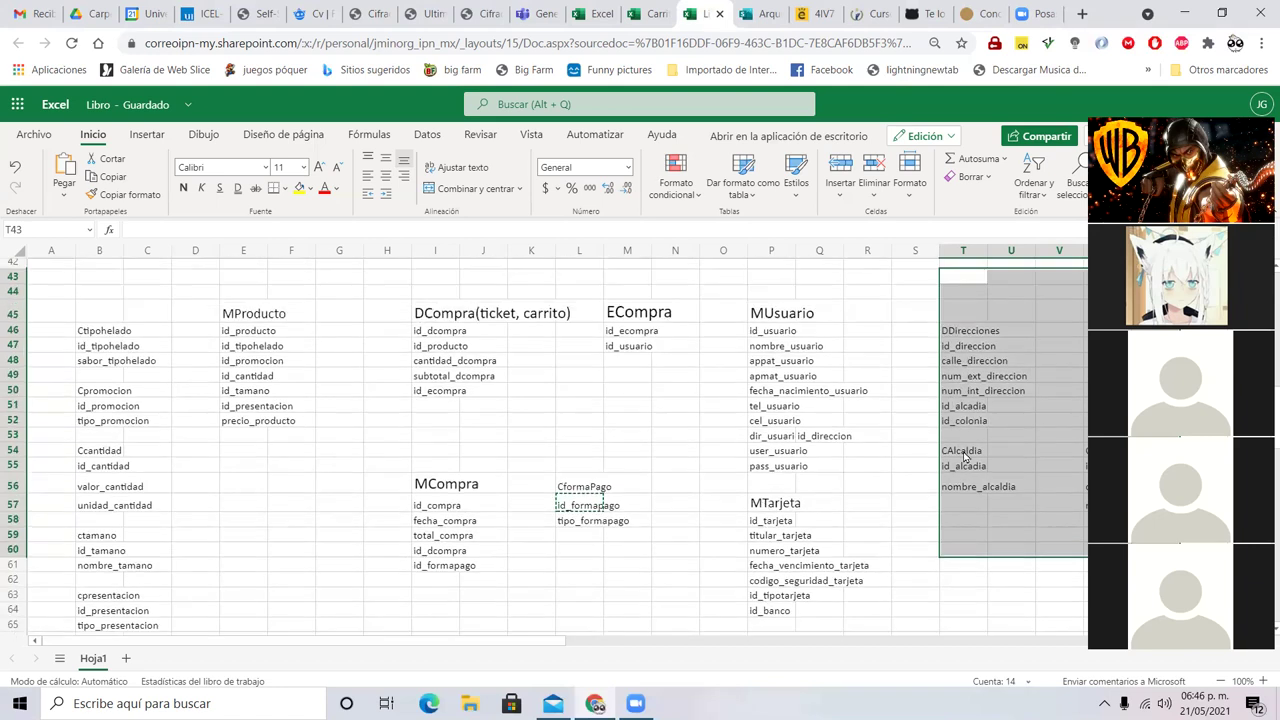
scroll(896, 594, down, 2)
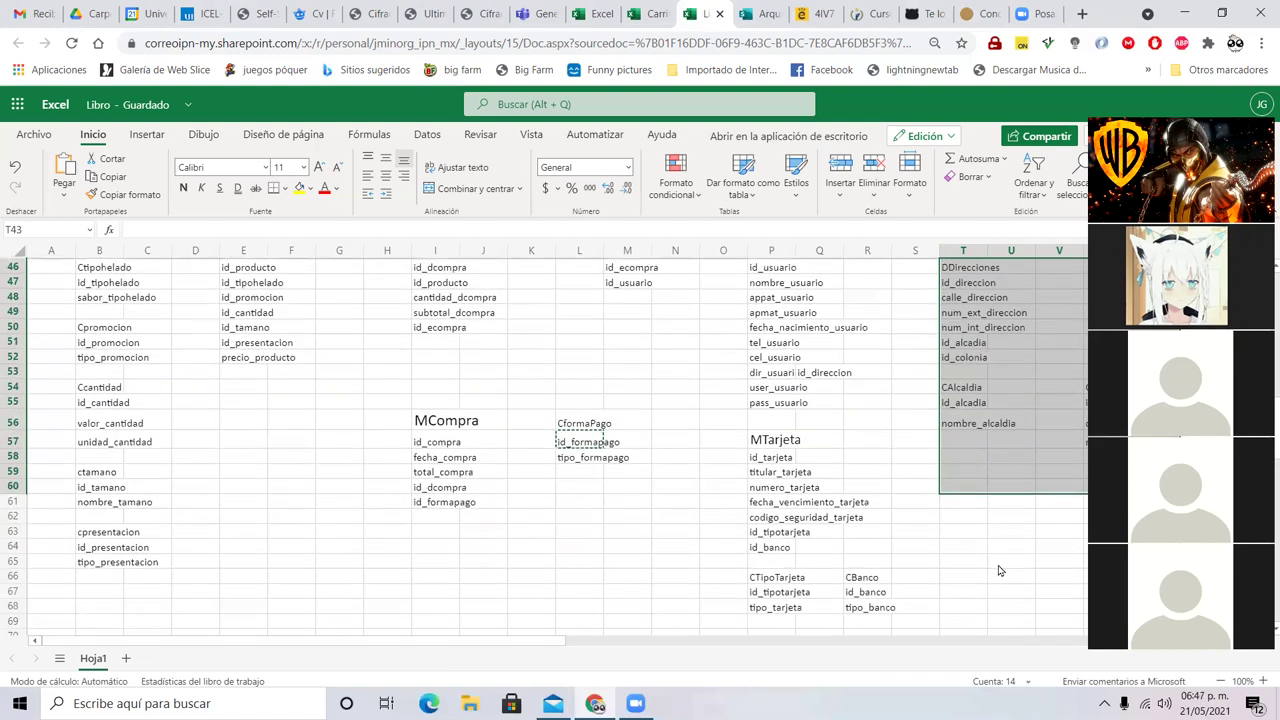
scroll(998, 570, up, 2)
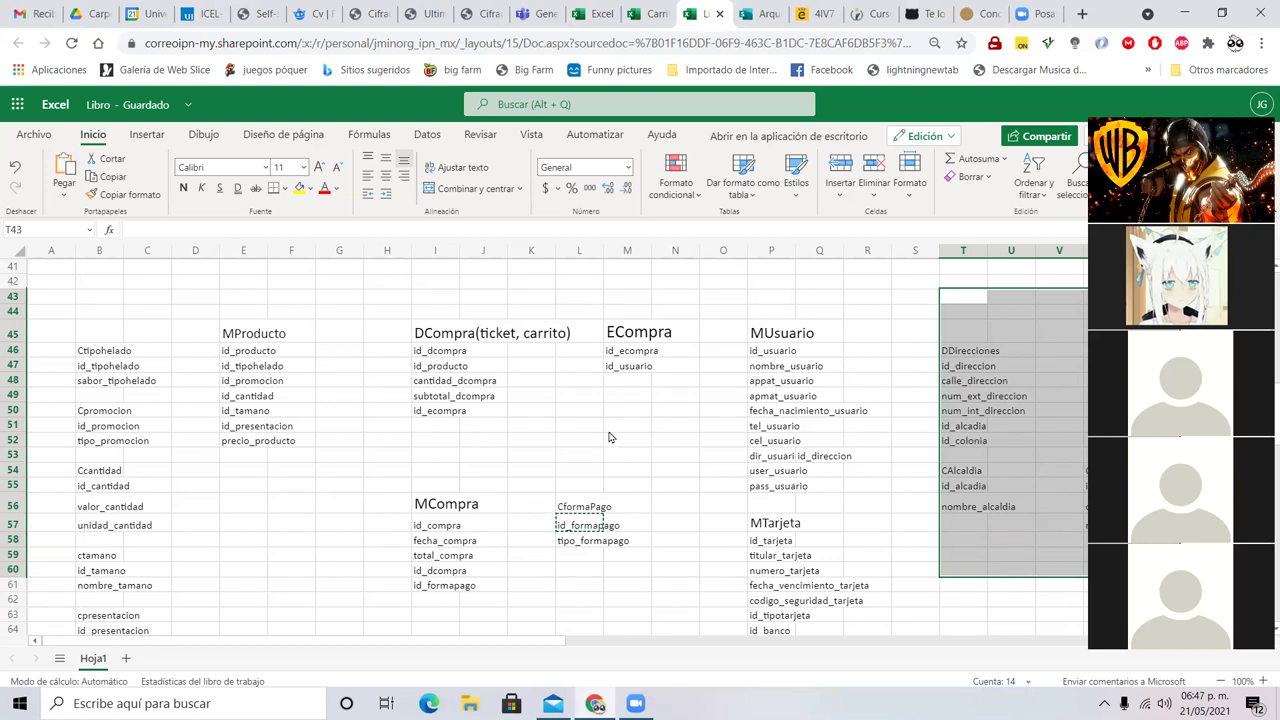
- Enlarge the CformaPago heading in L56 to font size 16
click(590, 500)
click(318, 166)
click(318, 166)
click(318, 166)
- Reread the scenario text in rows 3 to 9 and check the designed tables against its requirements
scroll(555, 573, down, 2)
scroll(555, 573, up, 1)
scroll(555, 573, down, 1)
scroll(555, 573, up, 5)
scroll(555, 573, up, 10)
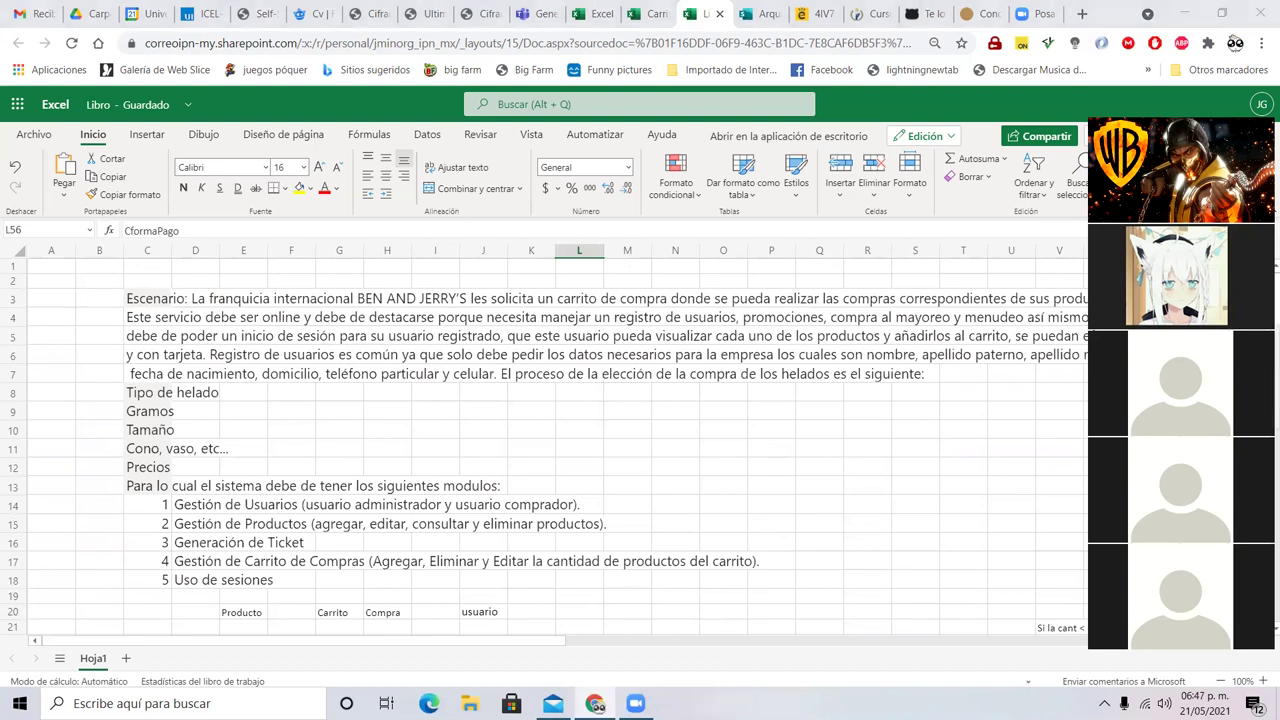
drag(51, 336, 99, 336)
drag(128, 360, 186, 362)
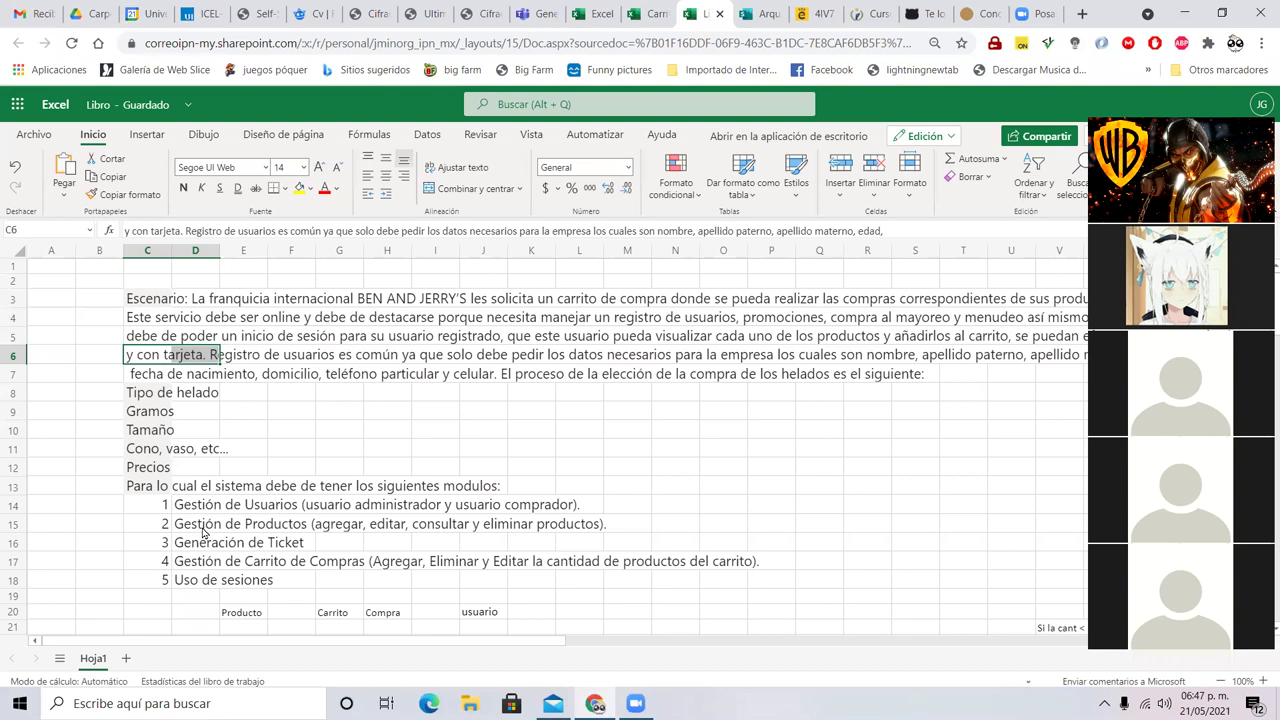
drag(148, 308, 152, 414)
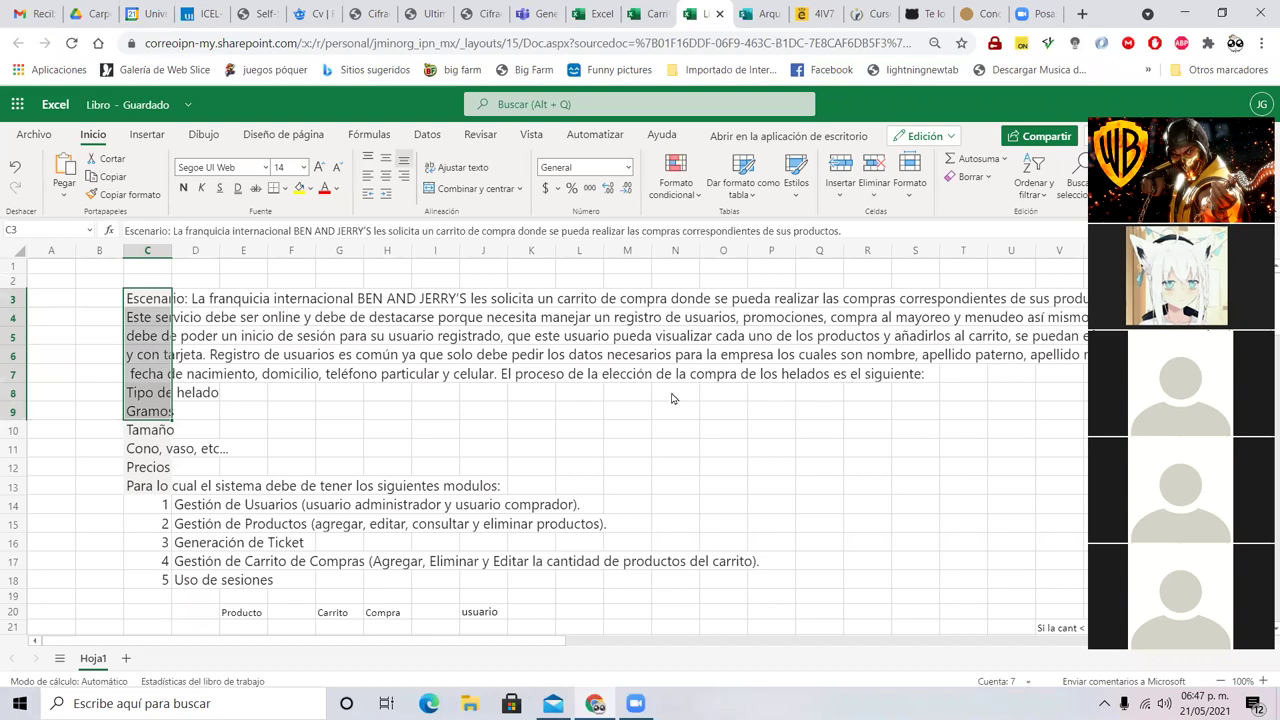
scroll(259, 491, down, 13)
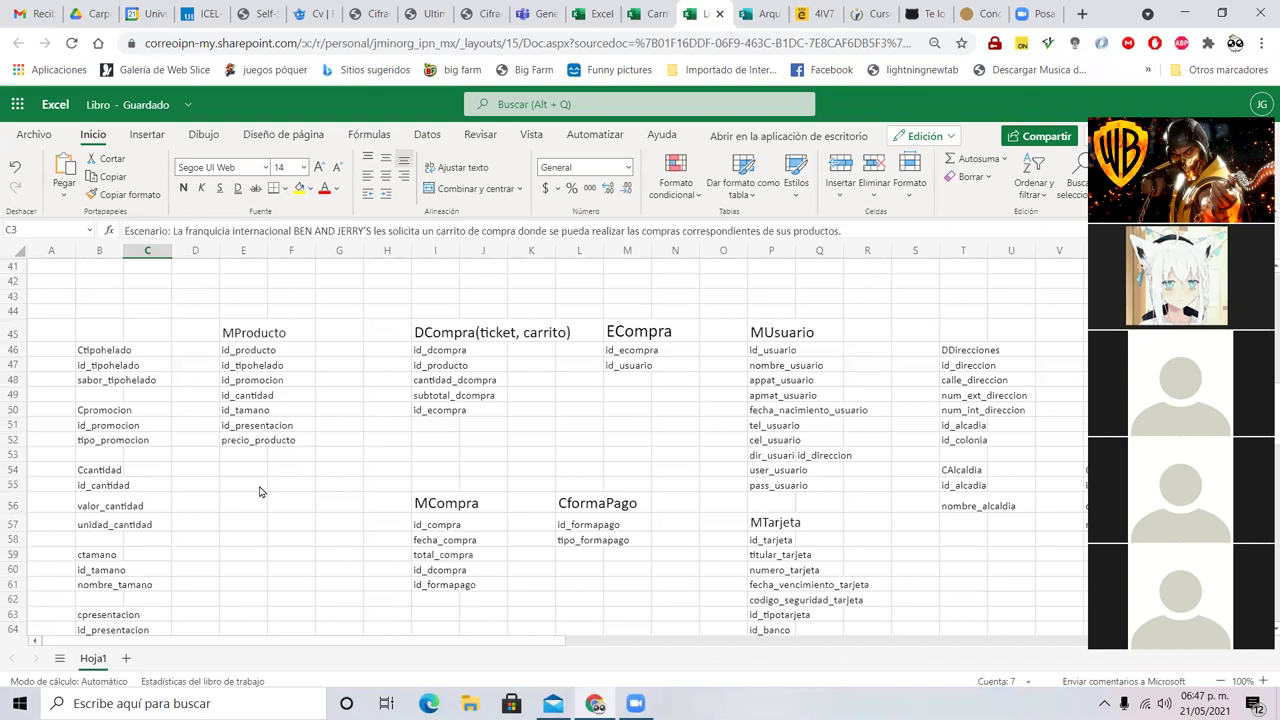
scroll(259, 491, down, 2)
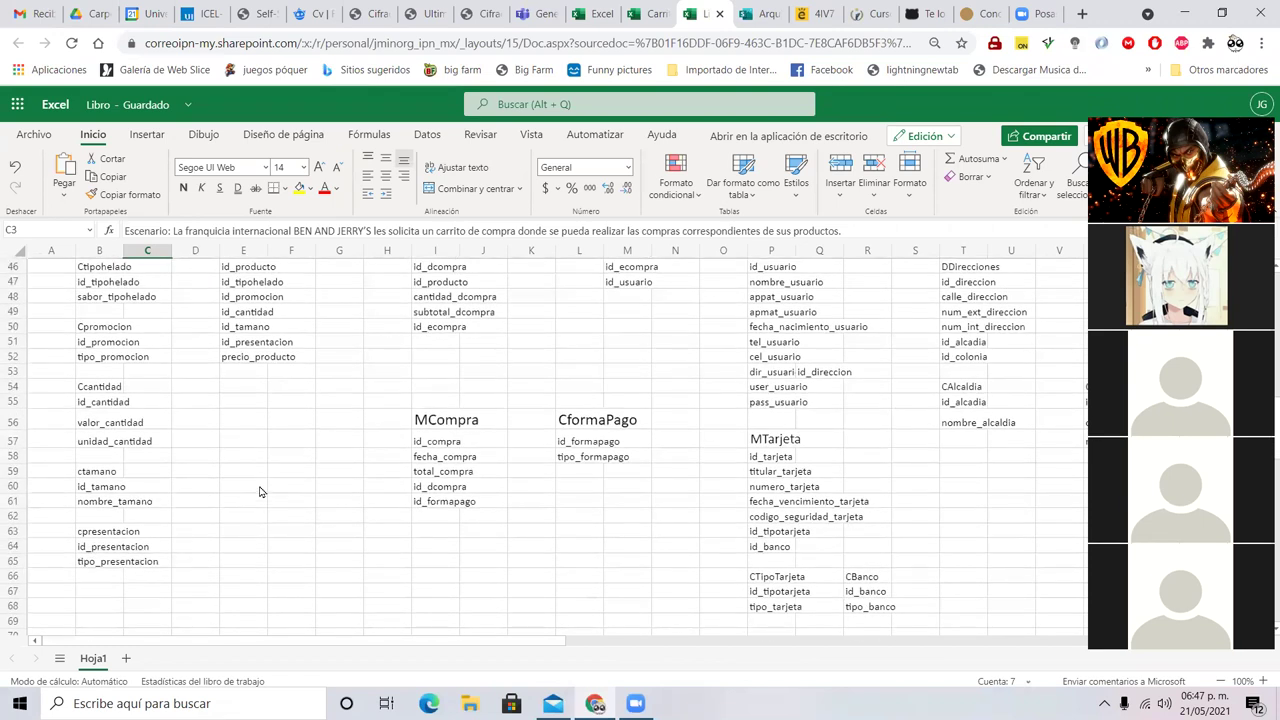
- Compare the sample rows of the Producto table with the MProducto fields and their catalogs
click(1155, 422)
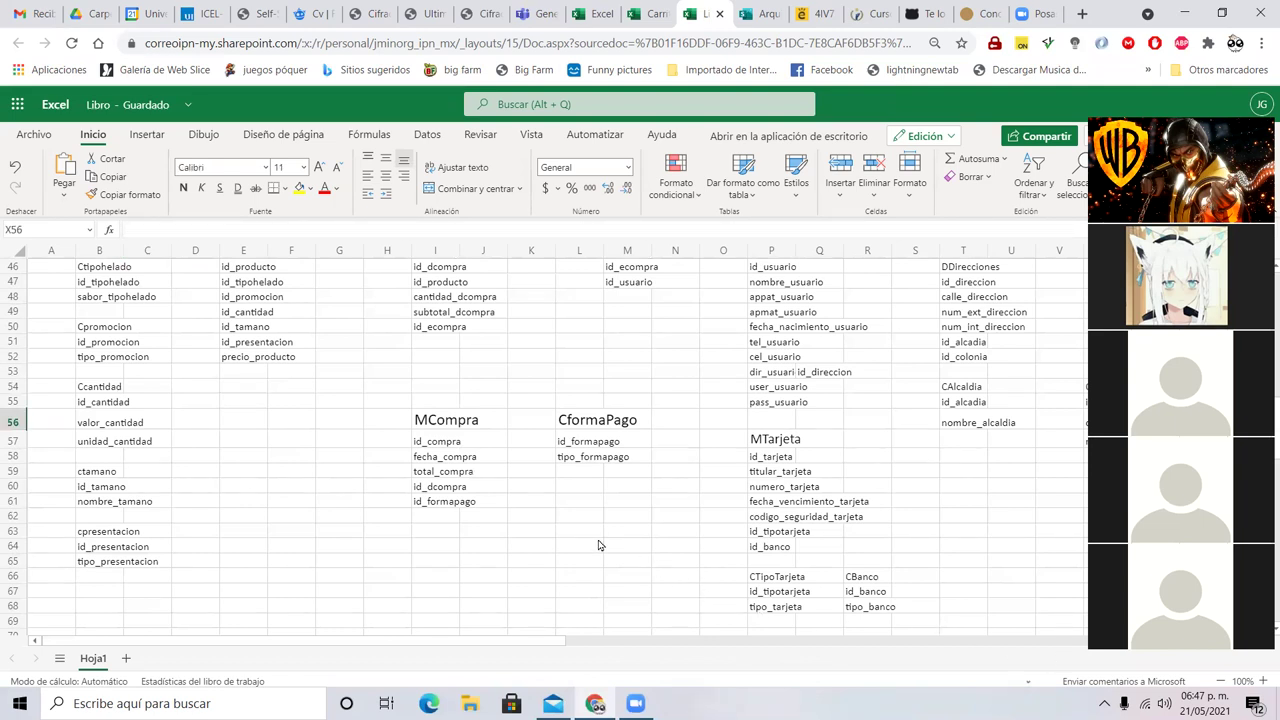
scroll(470, 503, up, 4)
scroll(412, 552, up, 5)
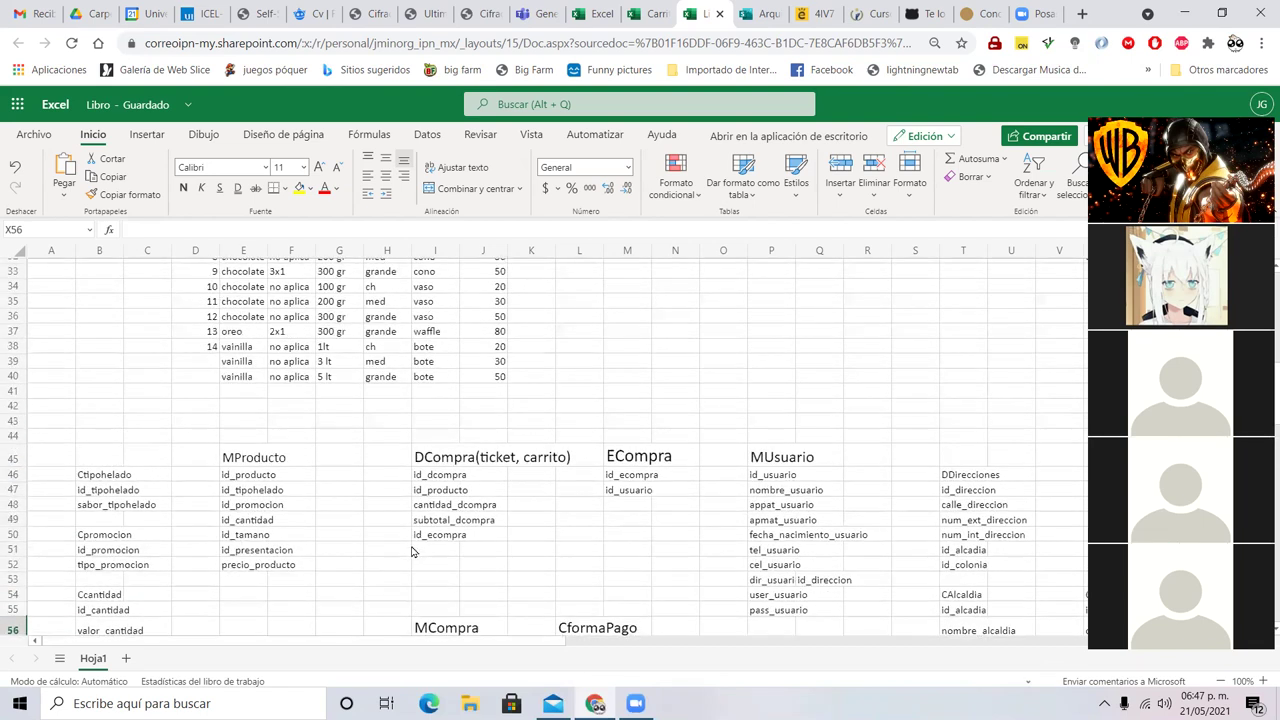
drag(250, 360, 424, 378)
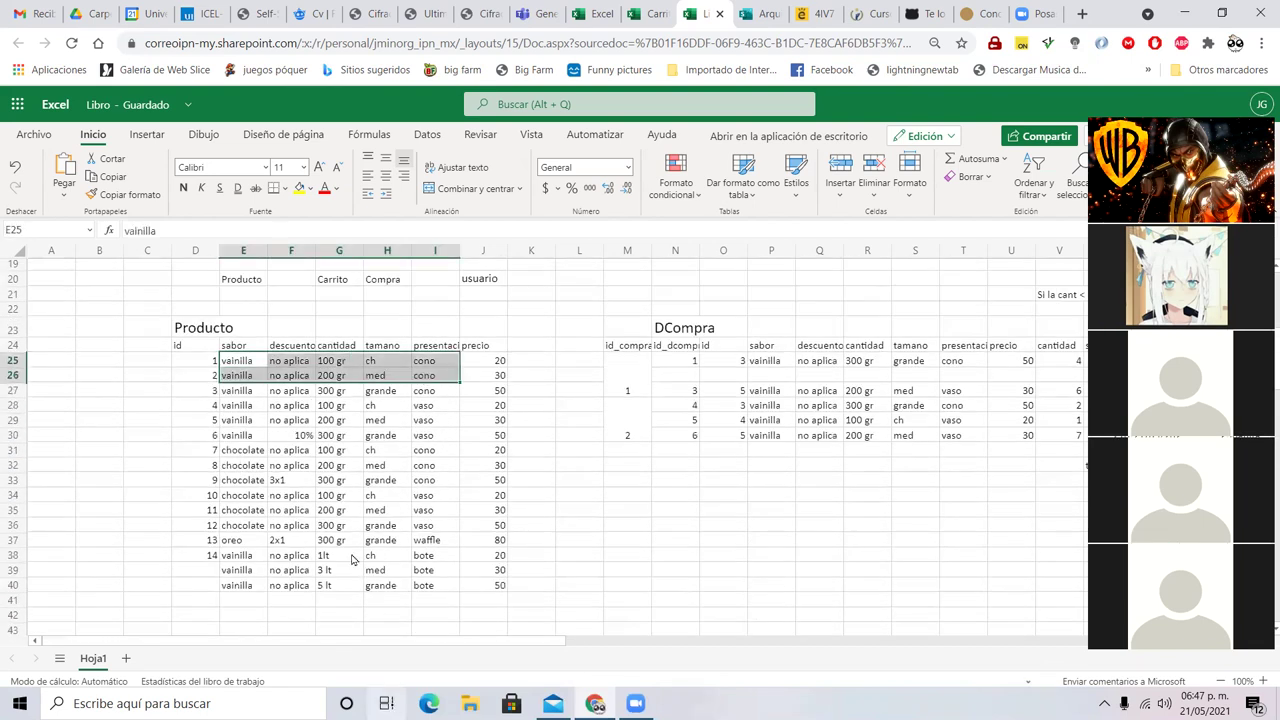
scroll(347, 531, down, 3)
drag(226, 376, 418, 442)
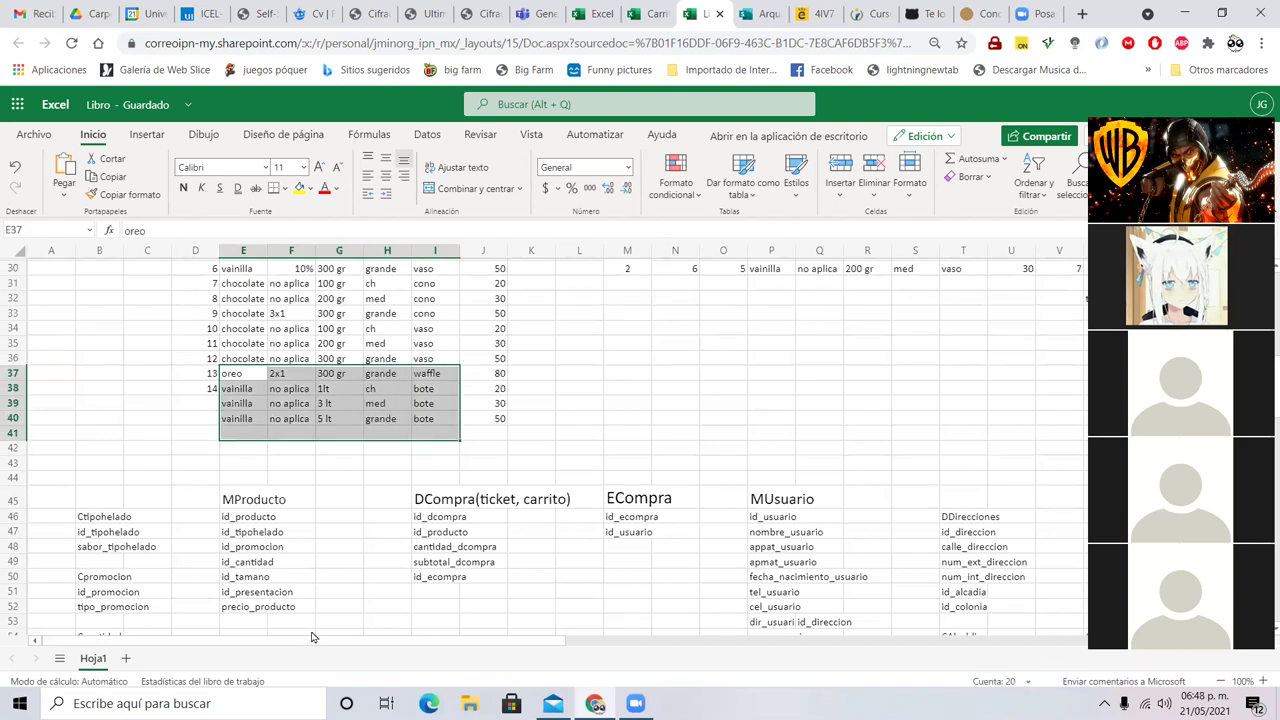
scroll(311, 637, down, 5)
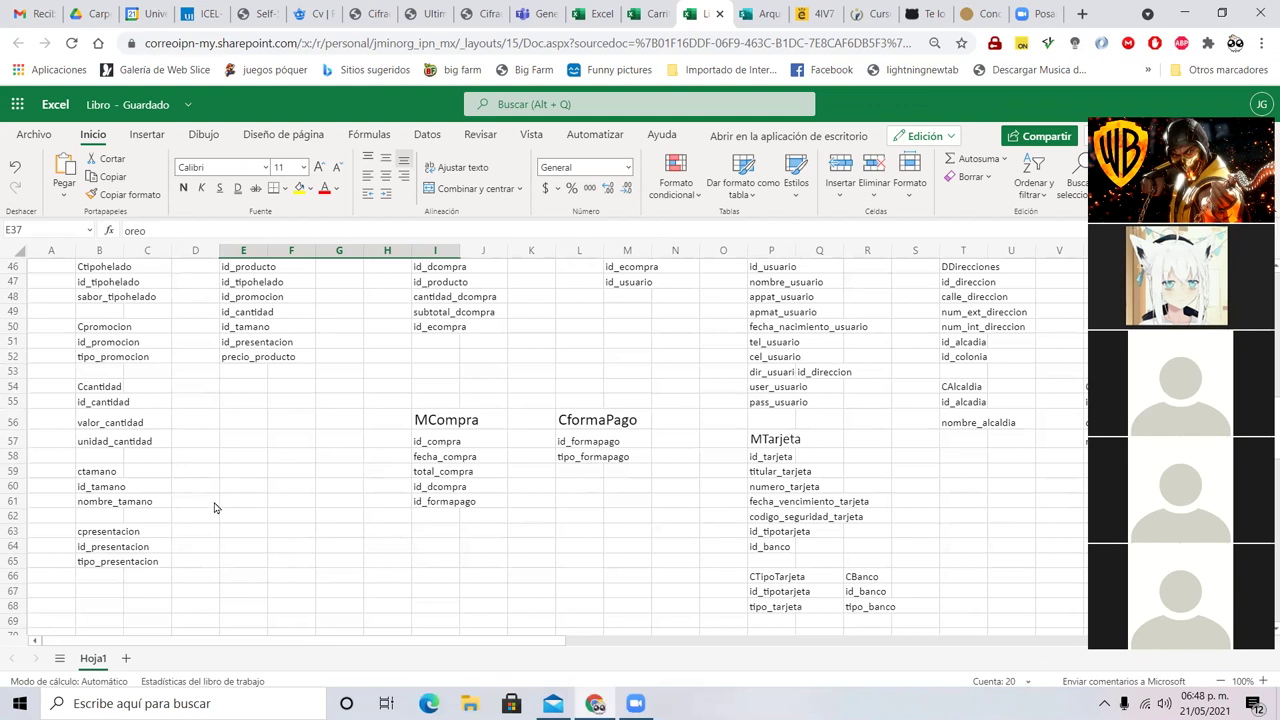
scroll(217, 508, up, 2)
scroll(532, 530, down, 2)
scroll(520, 540, up, 4)
scroll(489, 533, up, 2)
scroll(489, 540, down, 4)
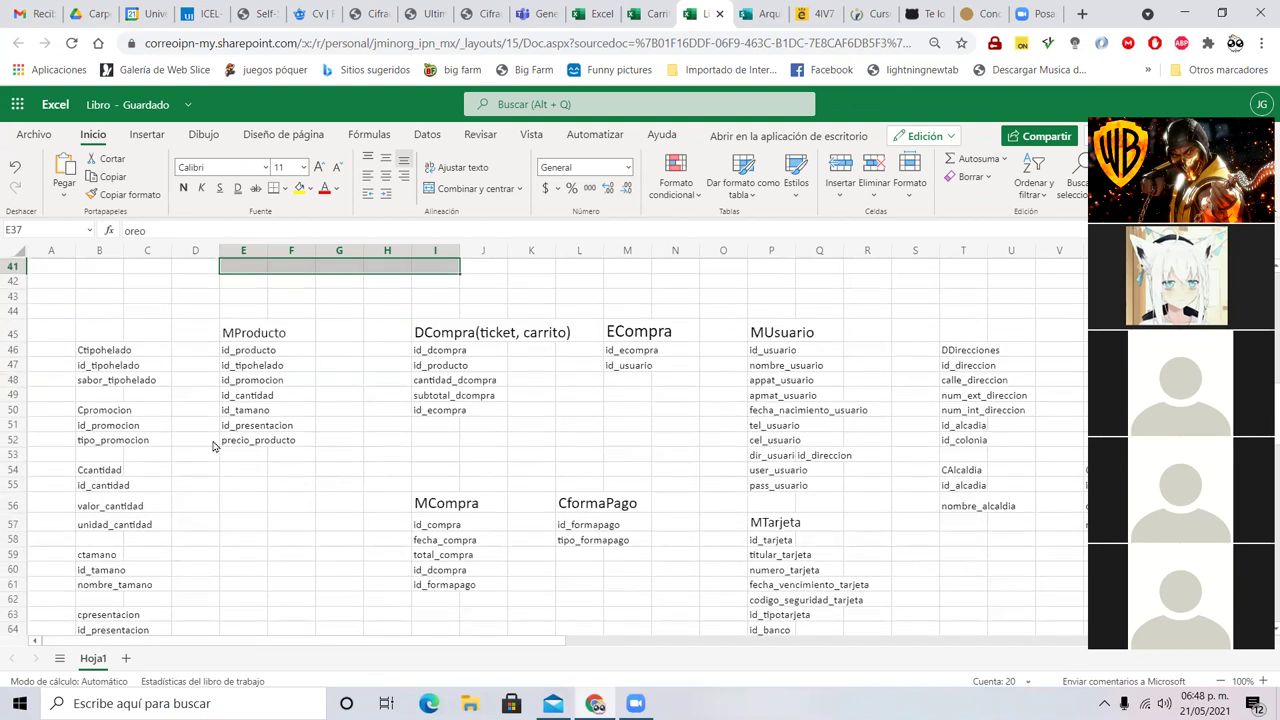
- Examine the purchase and address tables, and compare the scenario text with the whole table layout from row 44 down
mouse_move(385, 318)
mouse_down()
mouse_move(574, 523)
mouse_move(654, 569)
mouse_up()
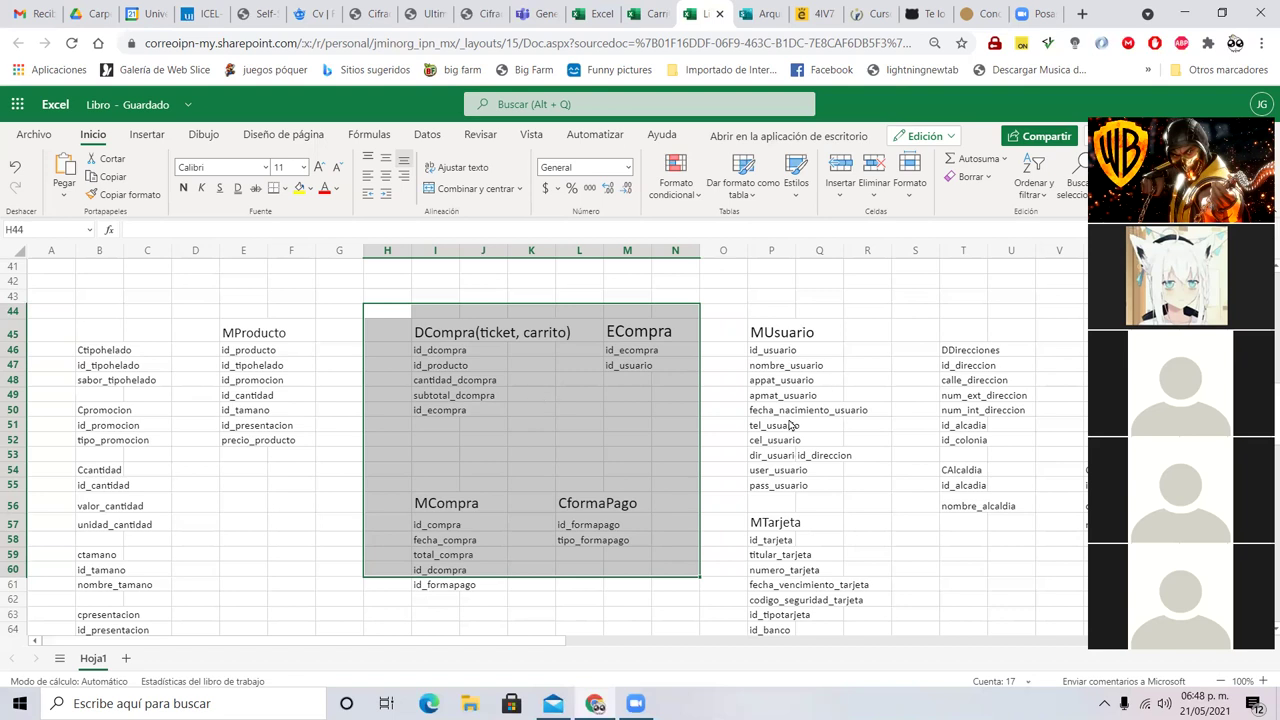
scroll(760, 392, down, 2)
scroll(760, 392, up, 2)
drag(915, 311, 1060, 590)
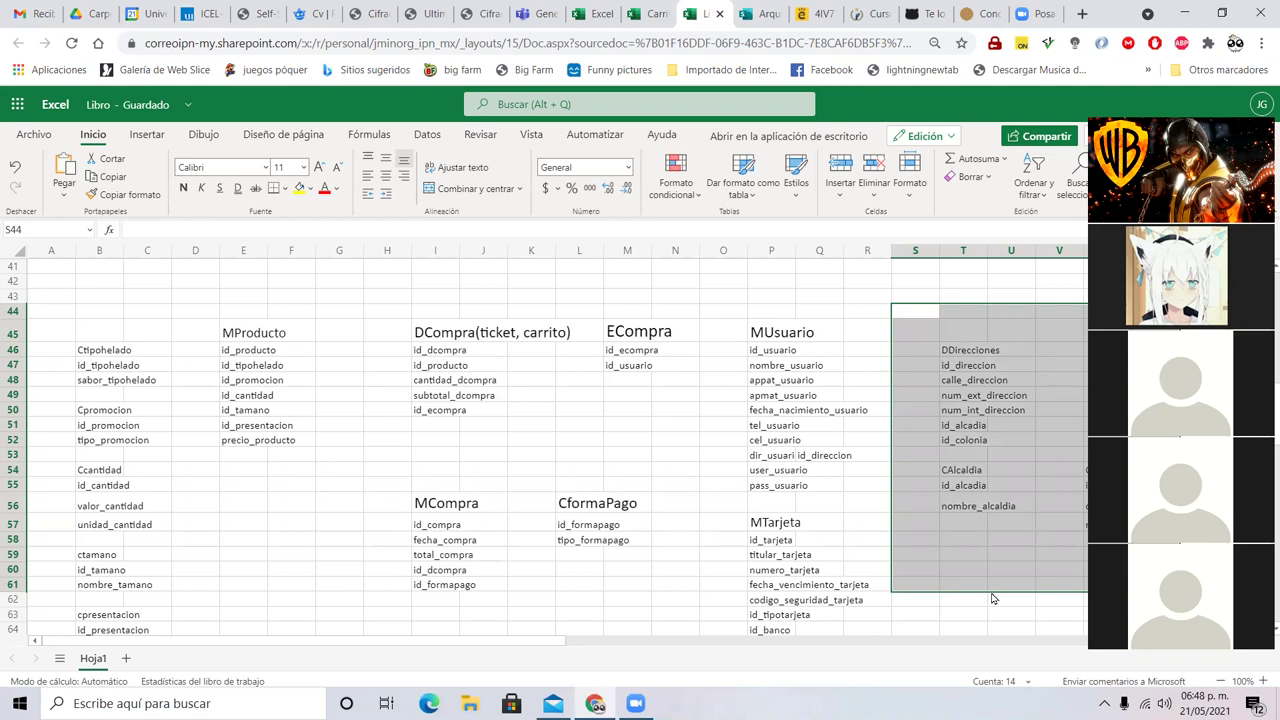
click(997, 381)
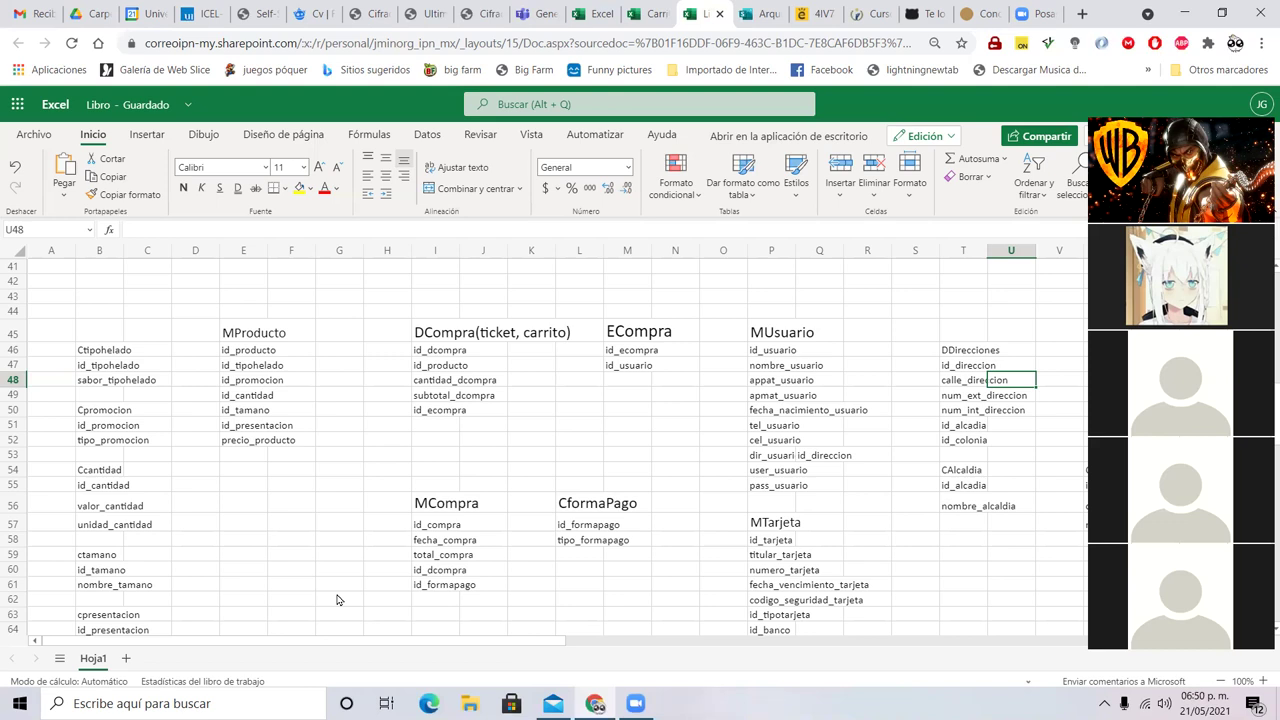
scroll(337, 600, up, 14)
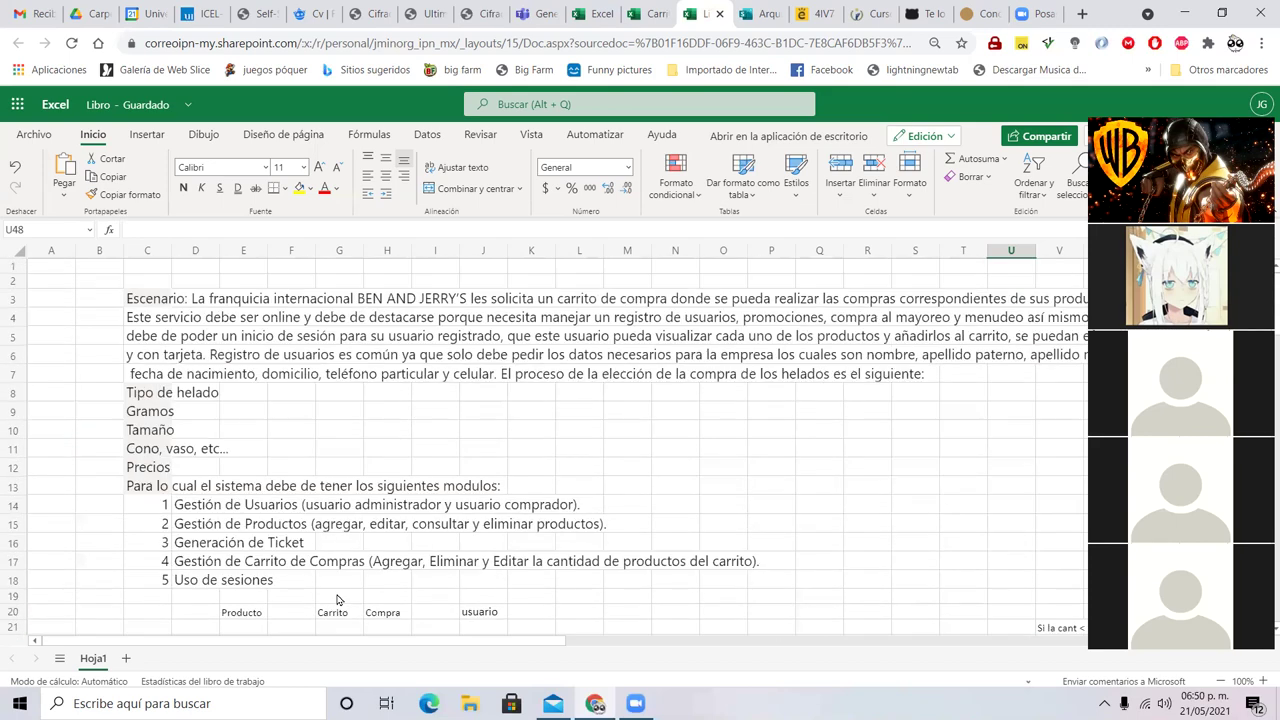
drag(120, 268, 340, 497)
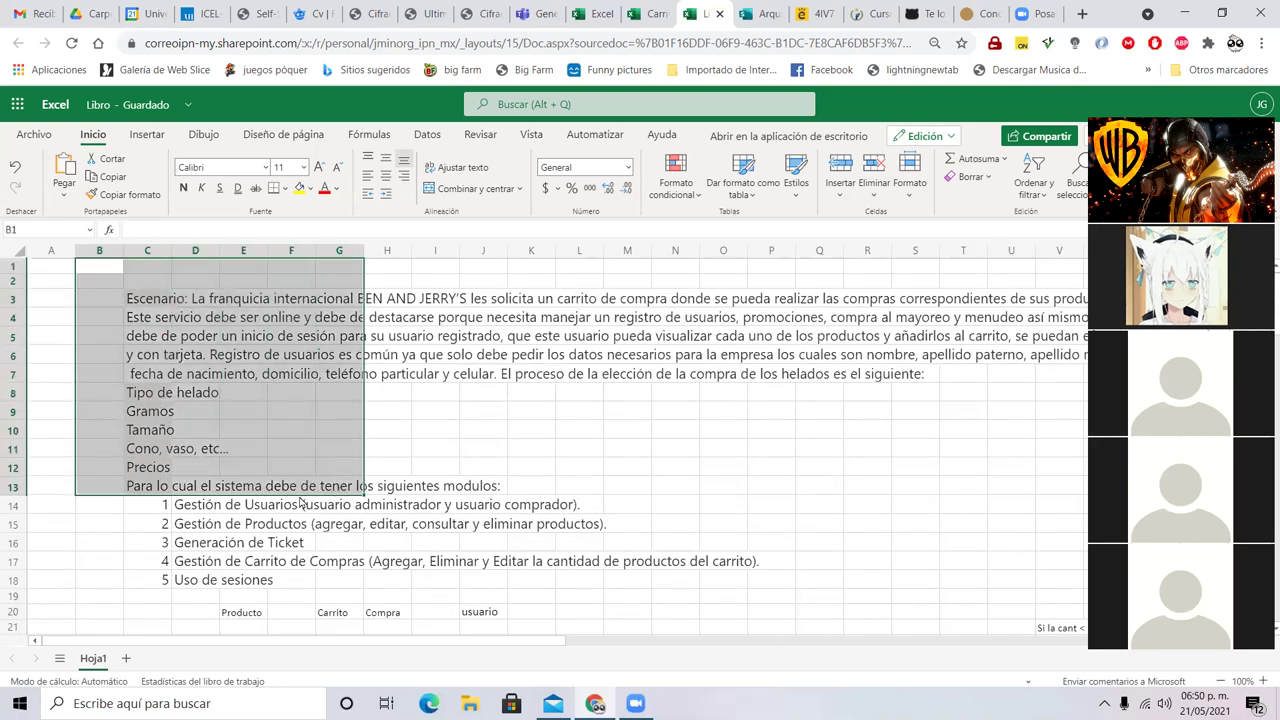
scroll(300, 505, down, 18)
scroll(247, 507, up, 6)
scroll(247, 507, up, 1)
drag(100, 396, 998, 558)
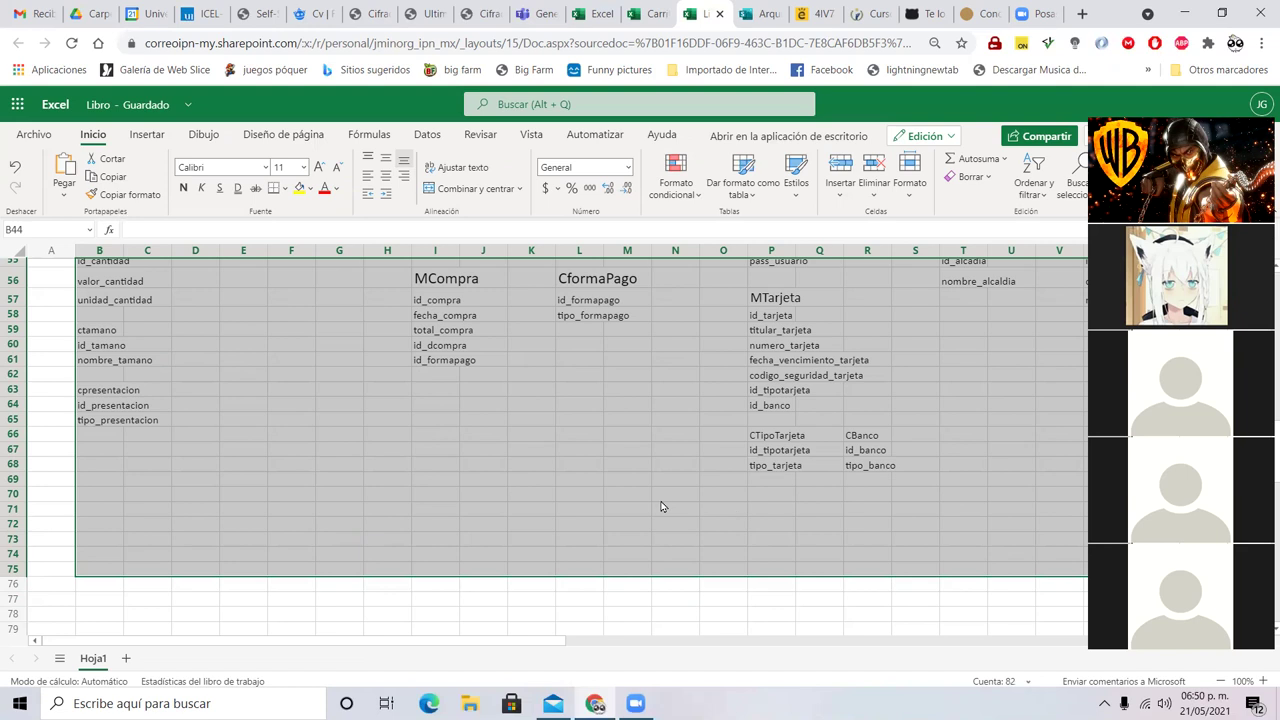
scroll(455, 481, up, 2)
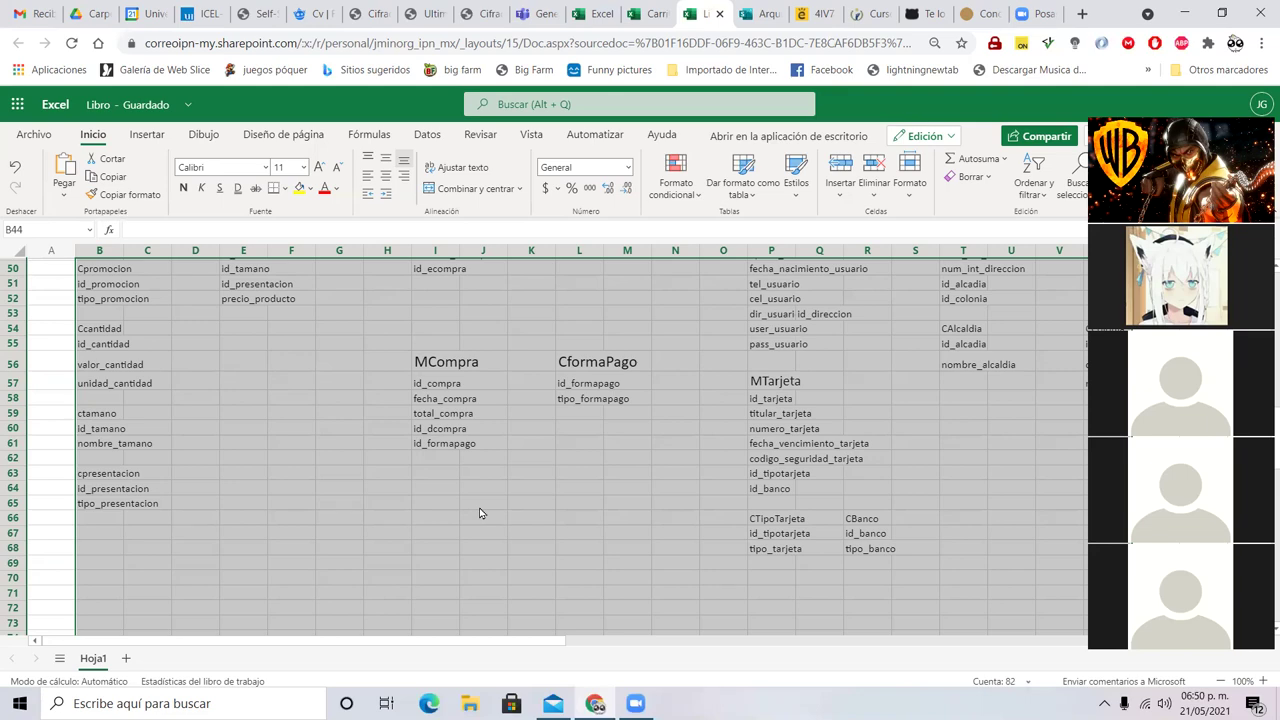
scroll(479, 513, up, 16)
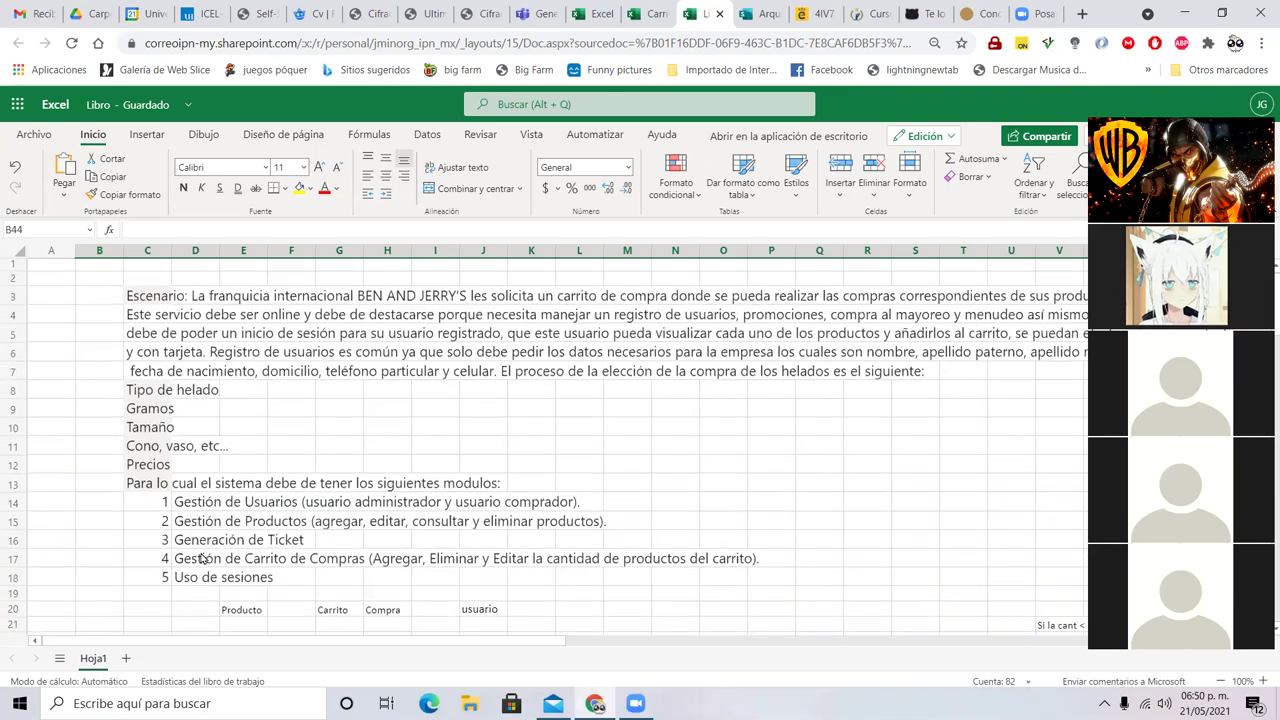
- Read the required modules listed in rows 14 to 18 and compare them with the sample data and the designed tables
scroll(203, 559, down, 3)
drag(145, 338, 728, 433)
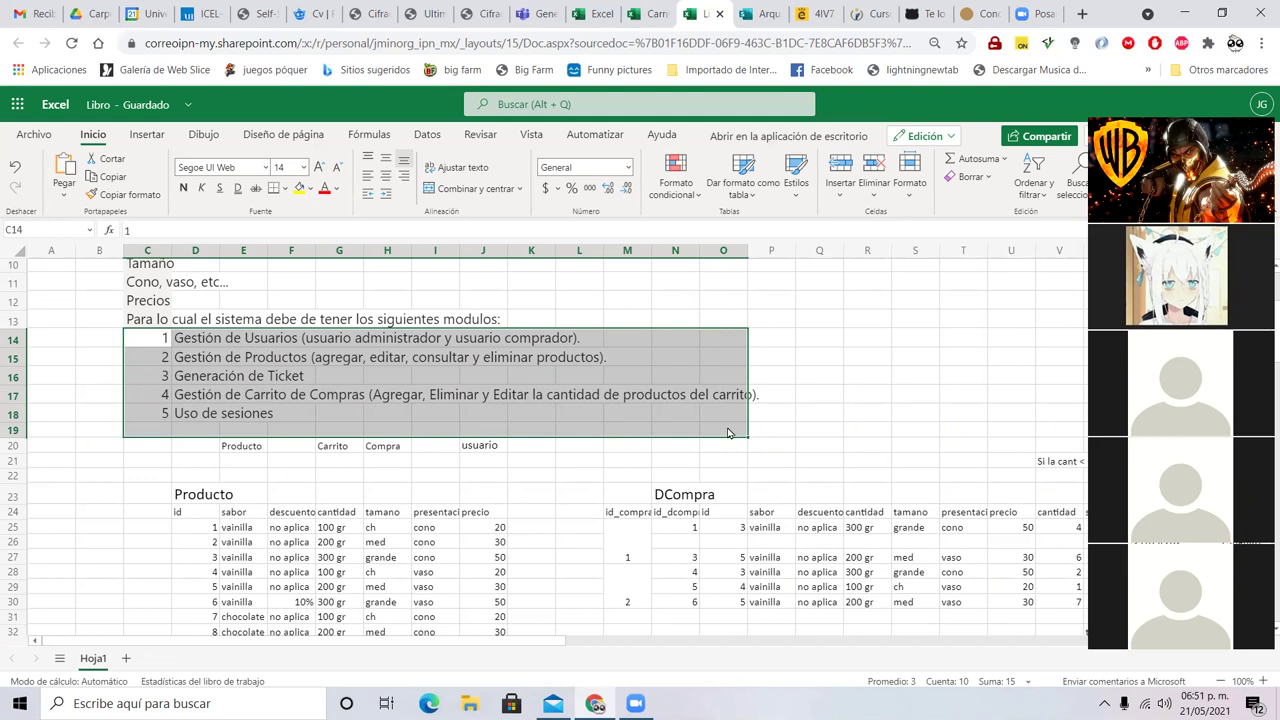
scroll(728, 433, down, 3)
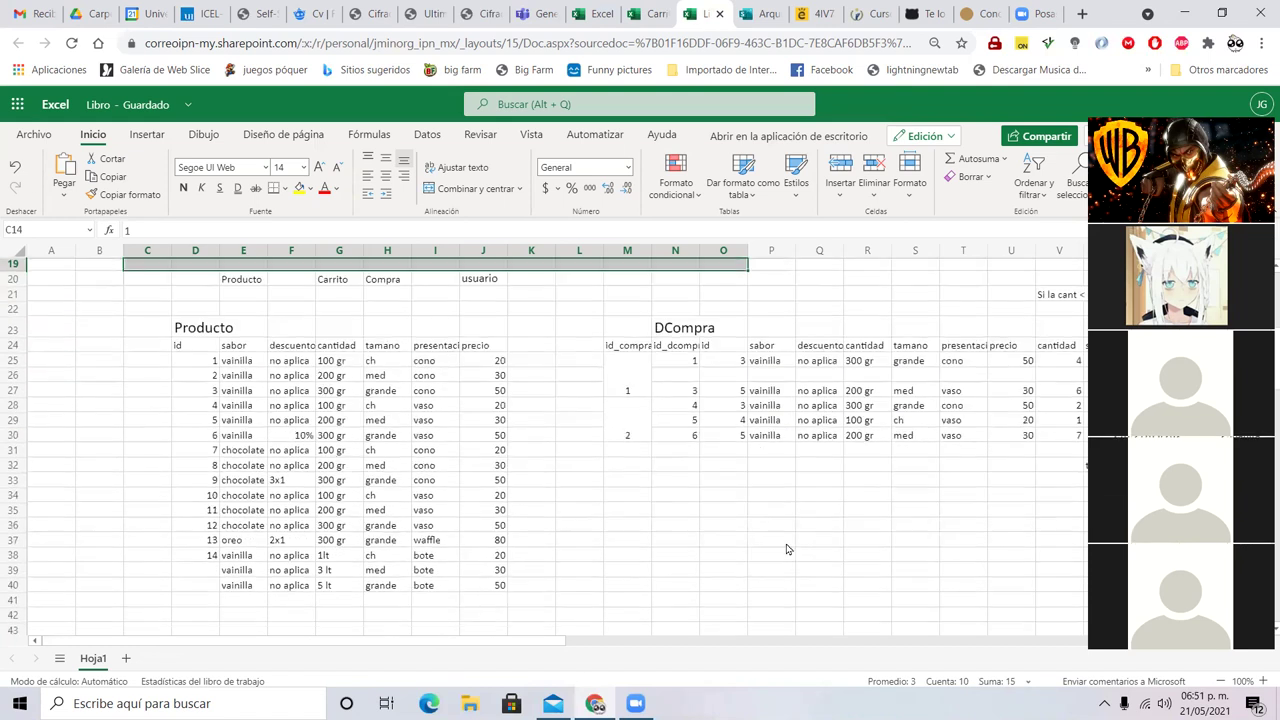
scroll(505, 430, up, 3)
click(191, 338)
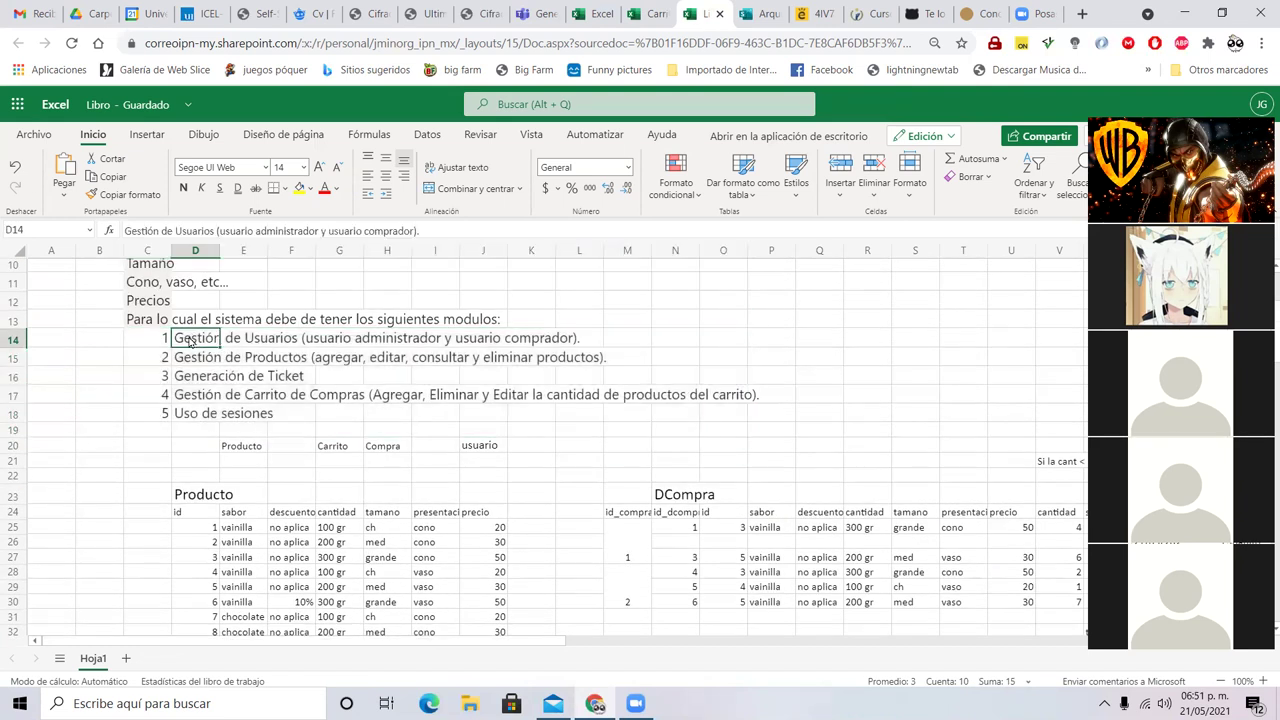
drag(218, 648, 428, 666)
scroll(460, 538, down, 5)
scroll(458, 535, up, 2)
scroll(458, 535, down, 6)
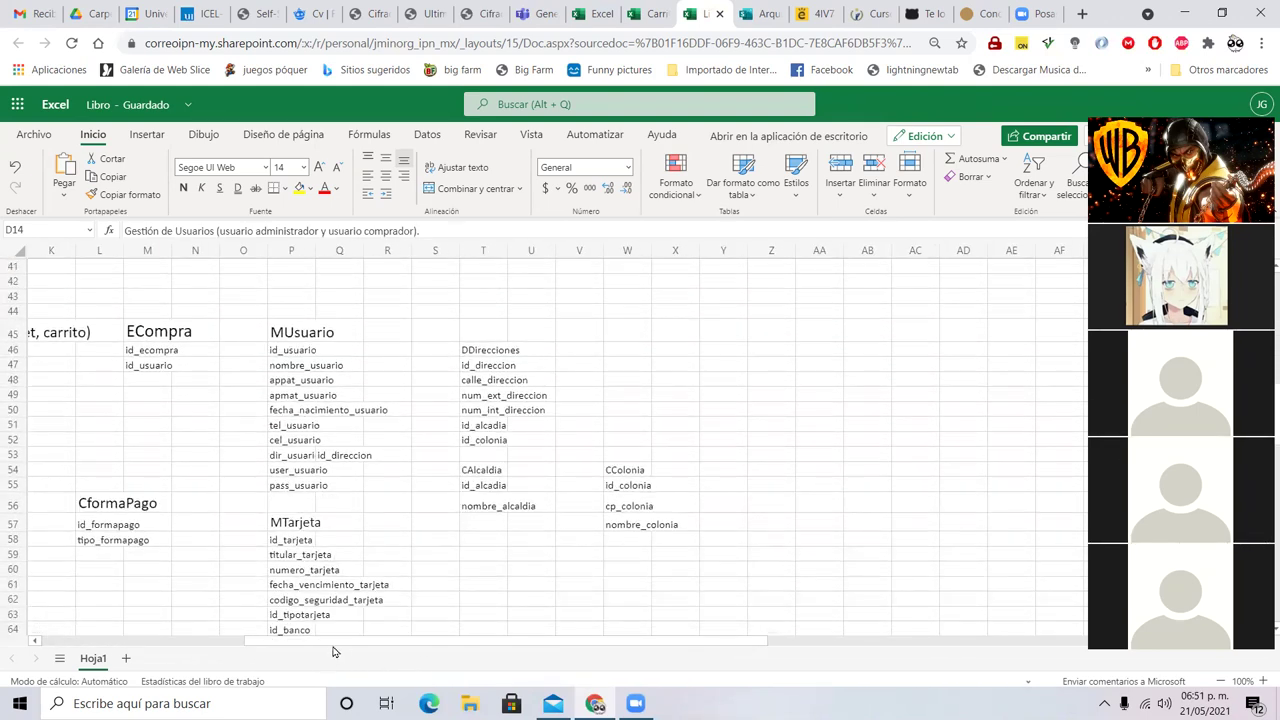
- Apply a thick outside border to O43:Y70, enclosing the user, address and card tables
drag(334, 643, 297, 640)
scroll(320, 421, down, 1)
scroll(320, 421, down, 1)
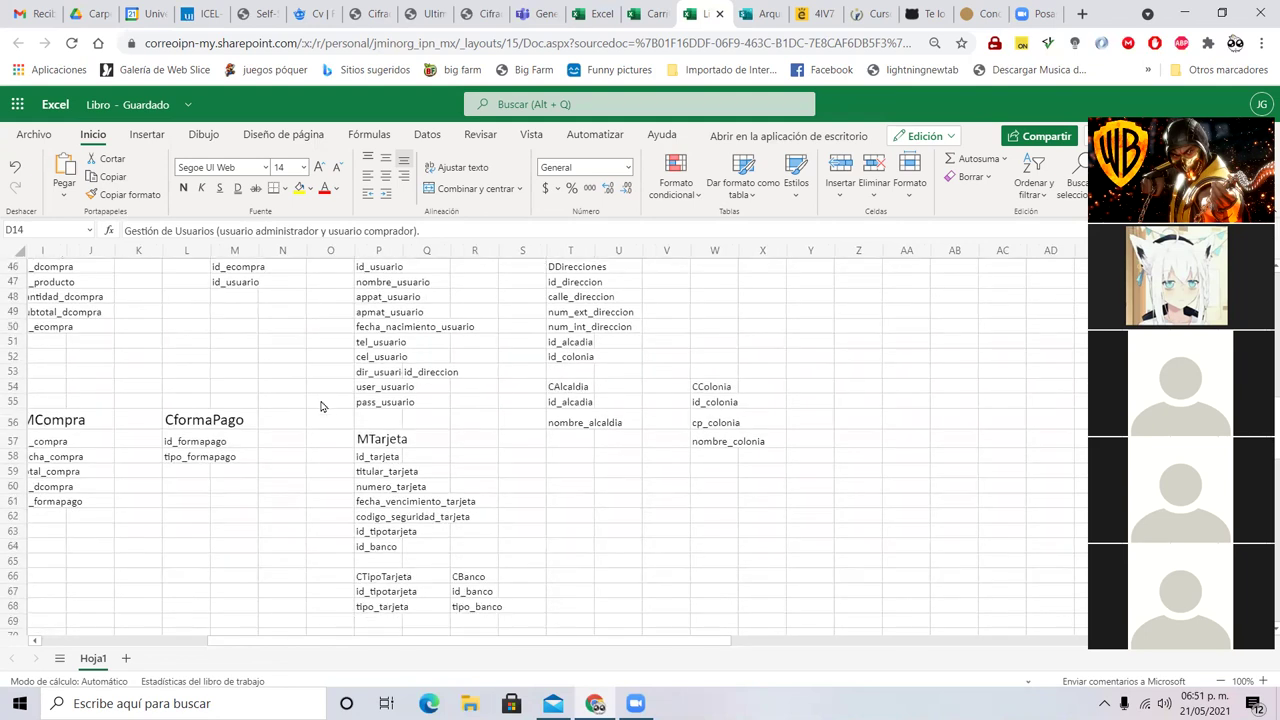
scroll(320, 410, up, 2)
drag(334, 298, 803, 511)
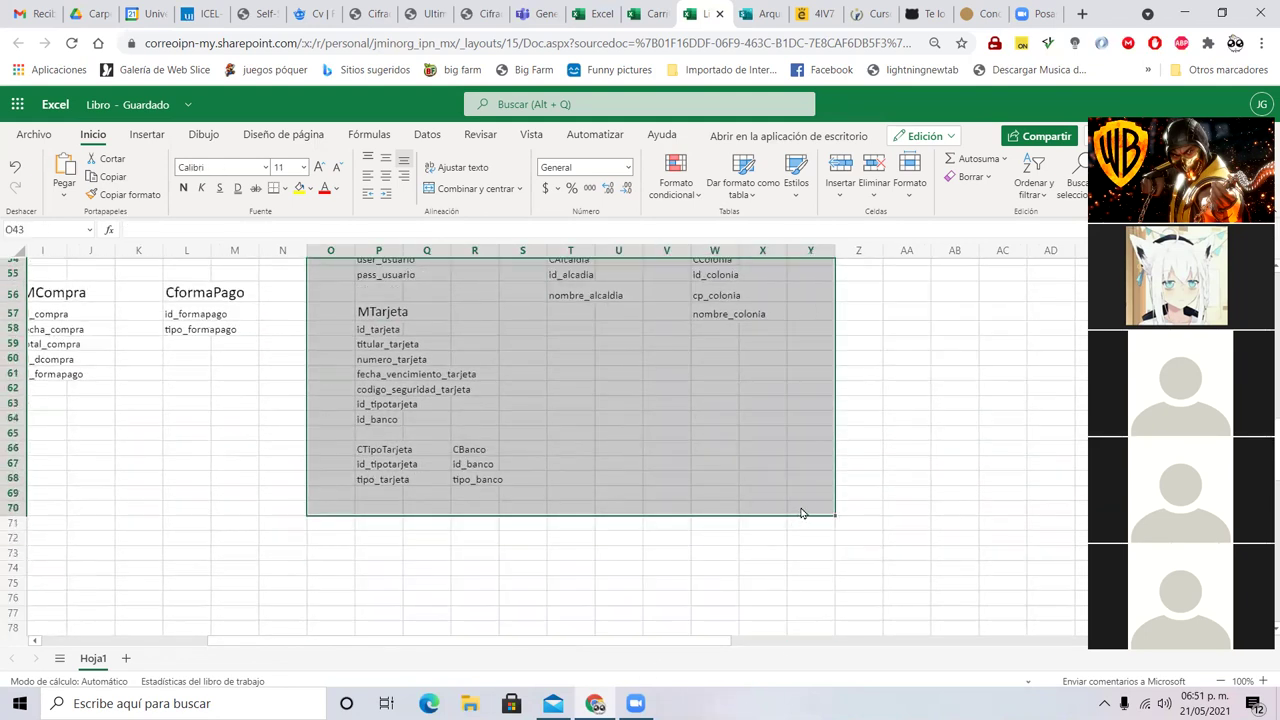
click(285, 189)
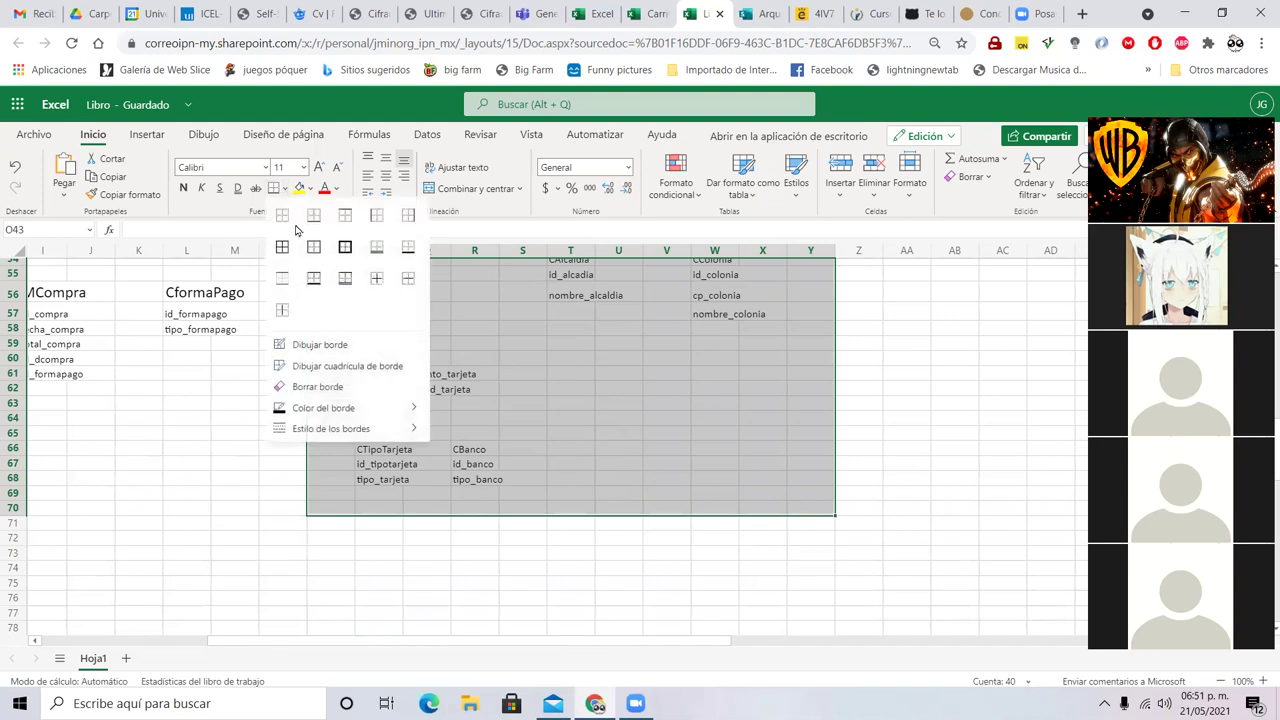
click(344, 248)
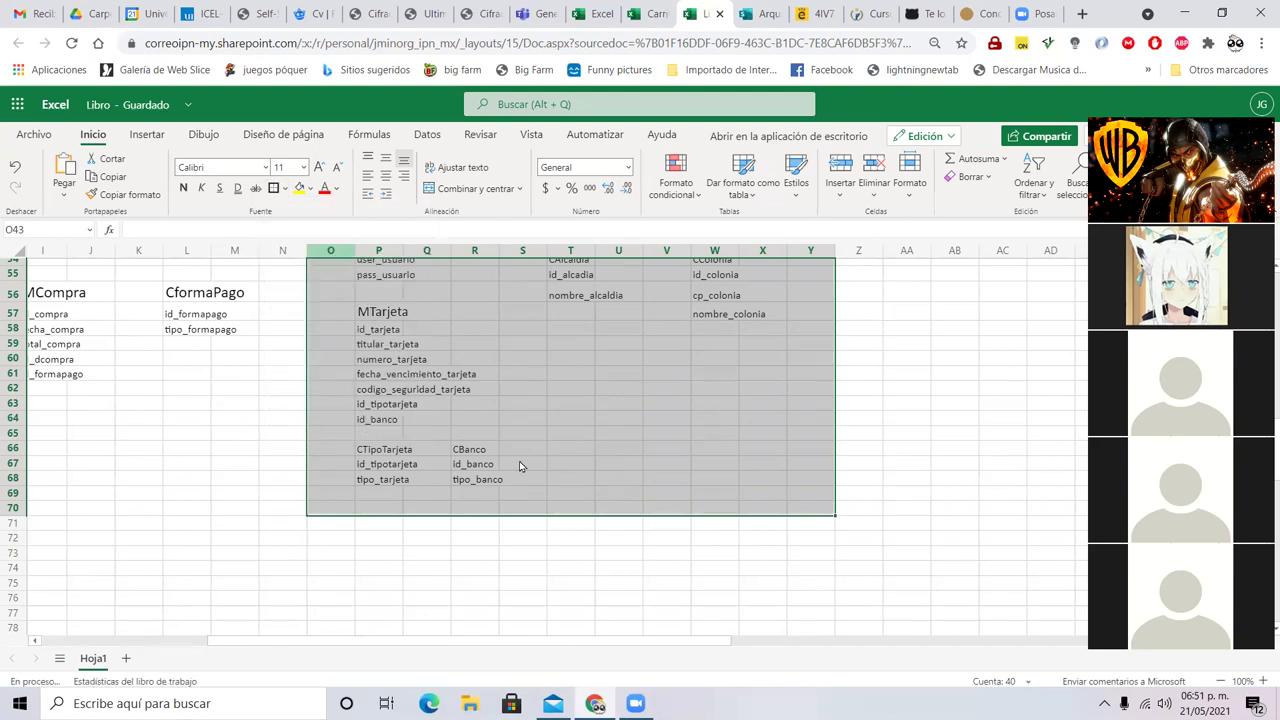
scroll(658, 488, up, 6)
click(470, 352)
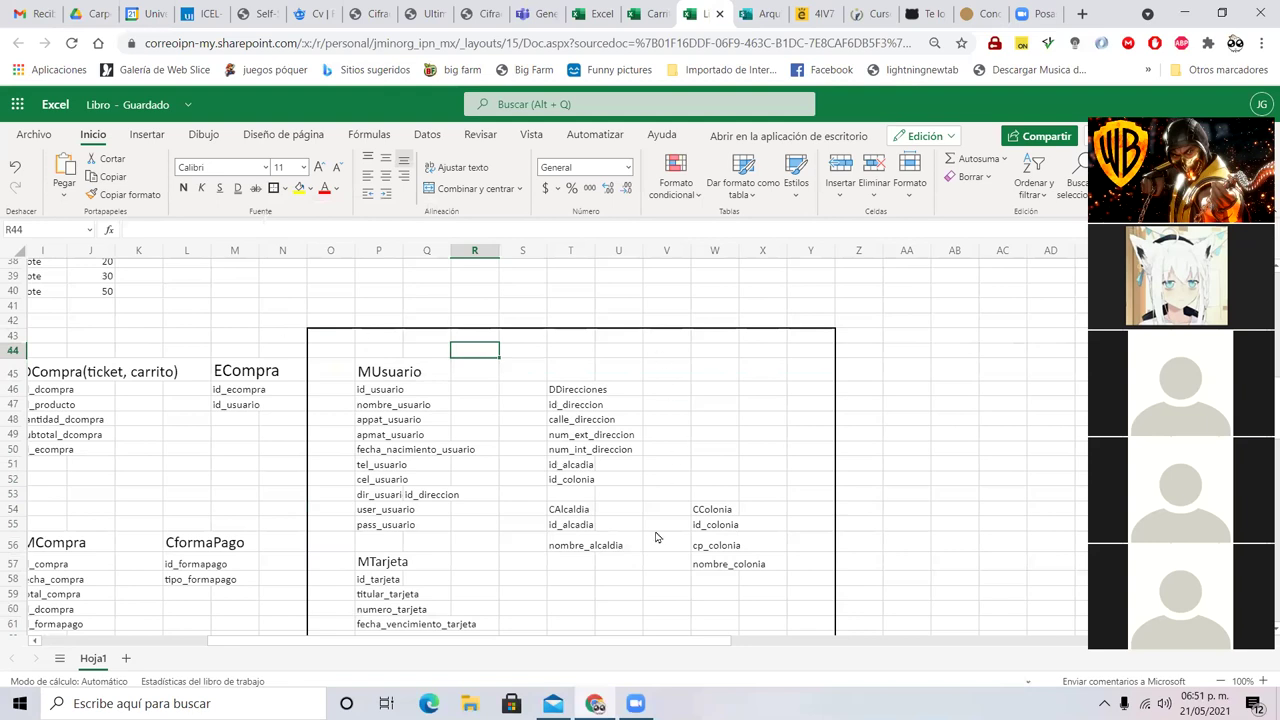
- Label the bordered area with "Modulo de usuarios" in cell W45
scroll(656, 537, down, 3)
scroll(656, 537, up, 1)
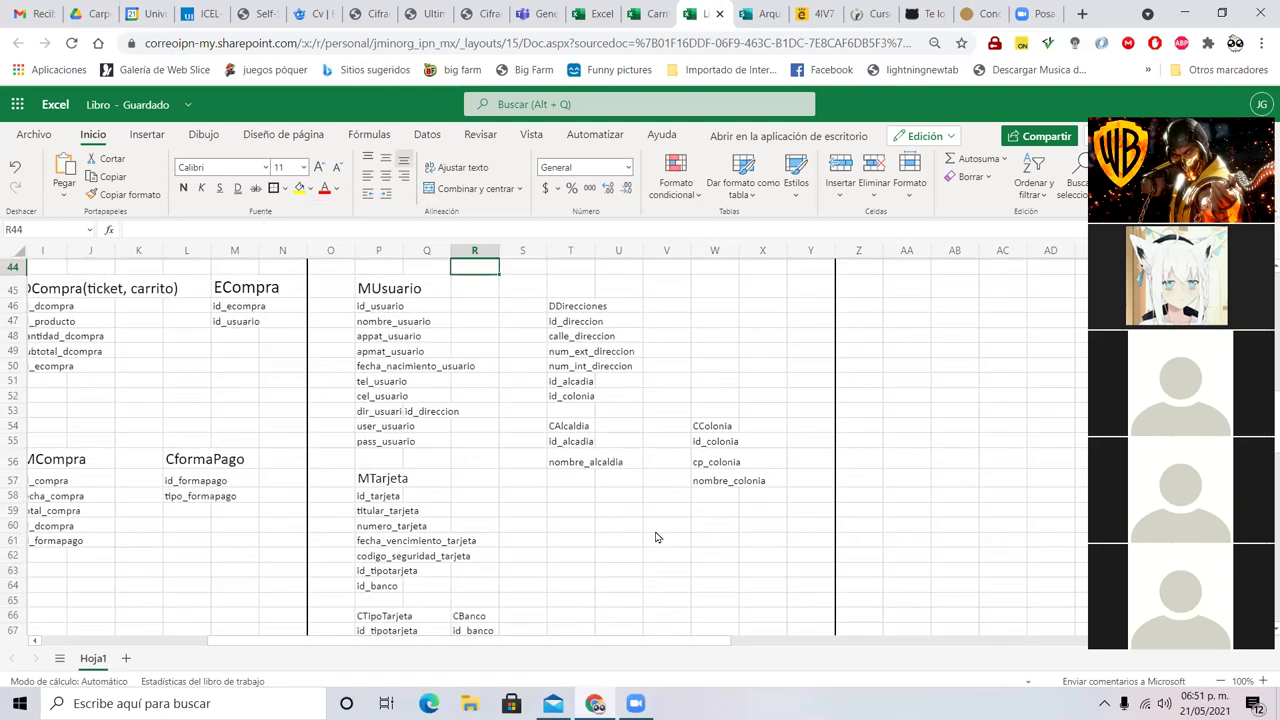
scroll(656, 537, down, 1)
scroll(656, 537, up, 5)
click(725, 451)
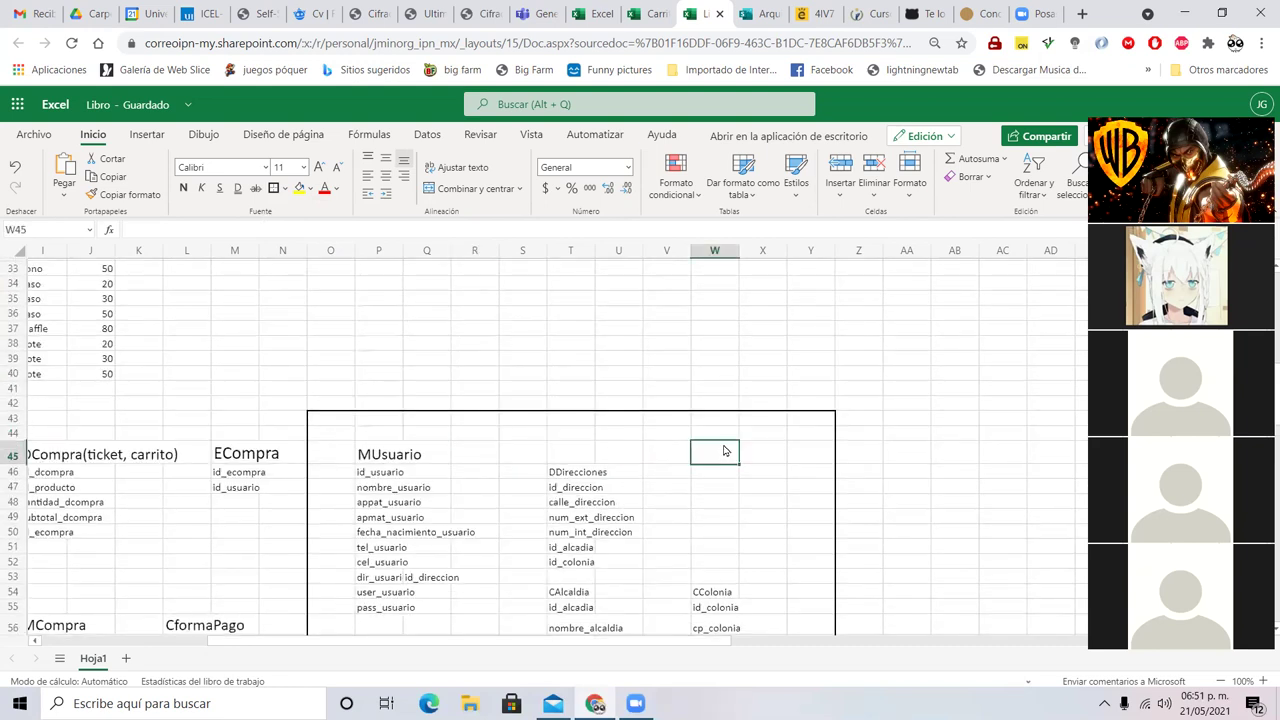
text(Modulo de usu)
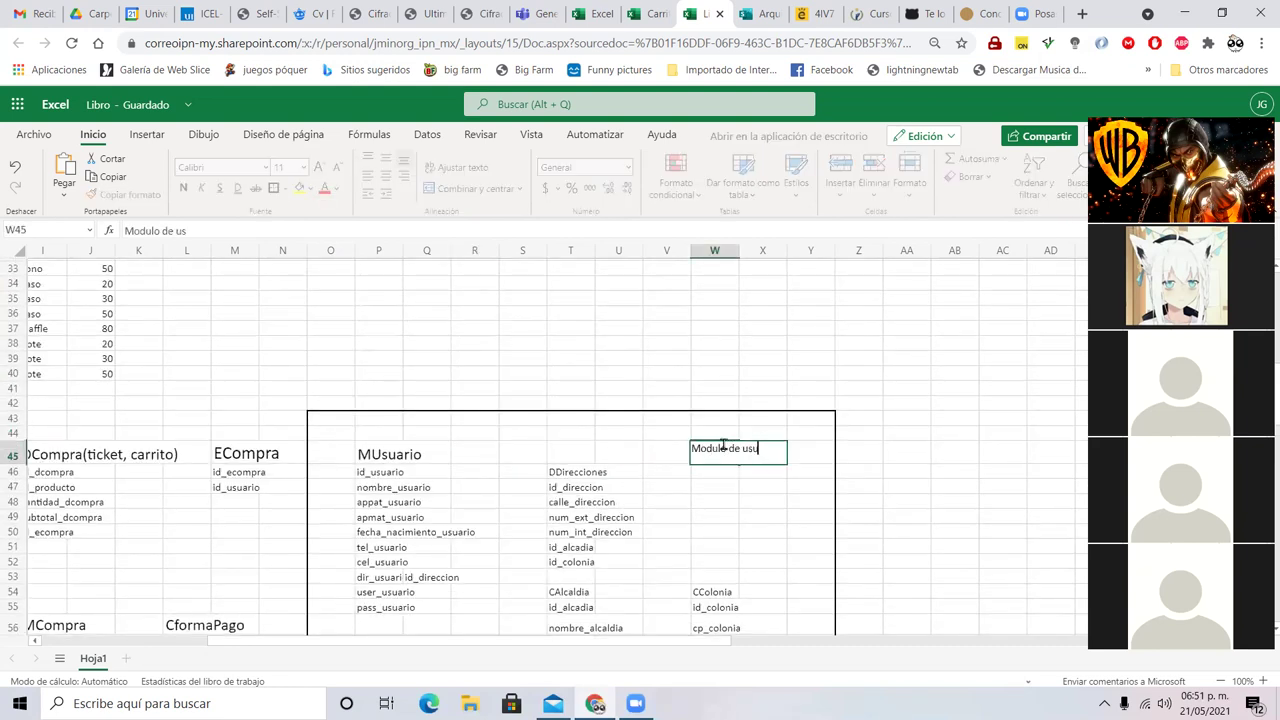
text(arios)
key(Return)
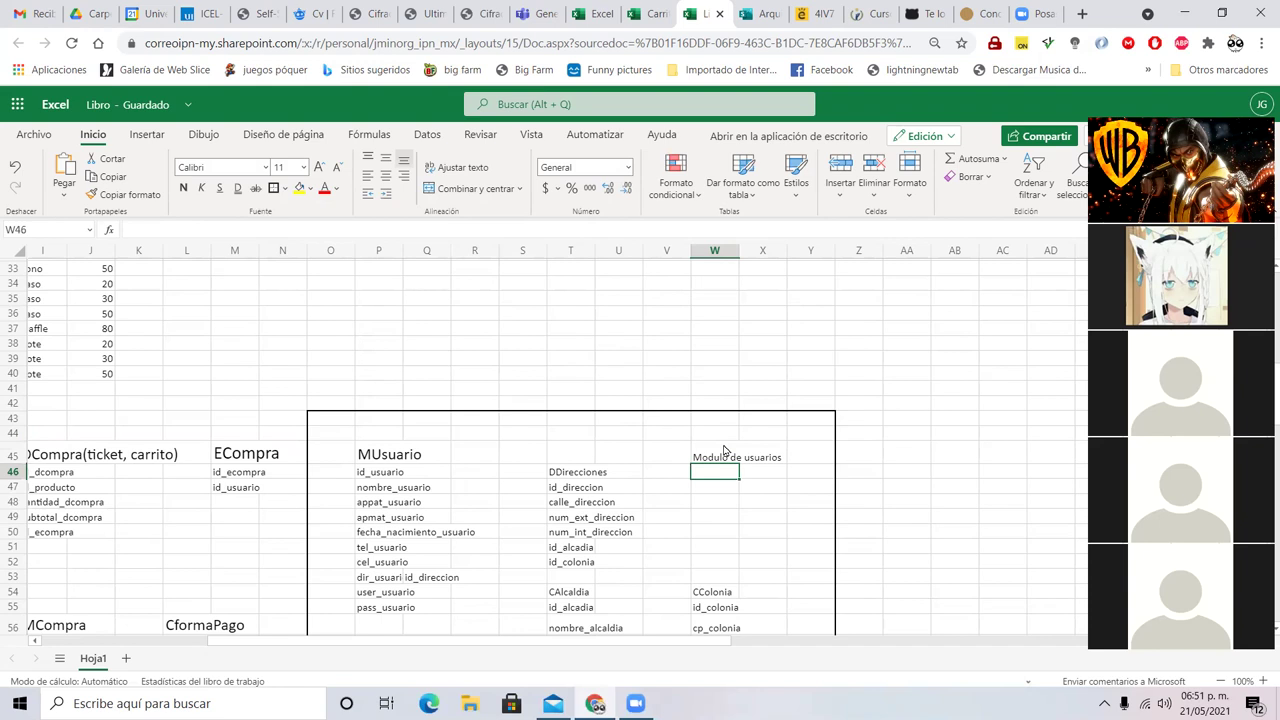
- Recheck the required modules against the tables and set the font color of cell P44, above MUsuario, to orange
drag(440, 641, 278, 445)
scroll(280, 445, up, 8)
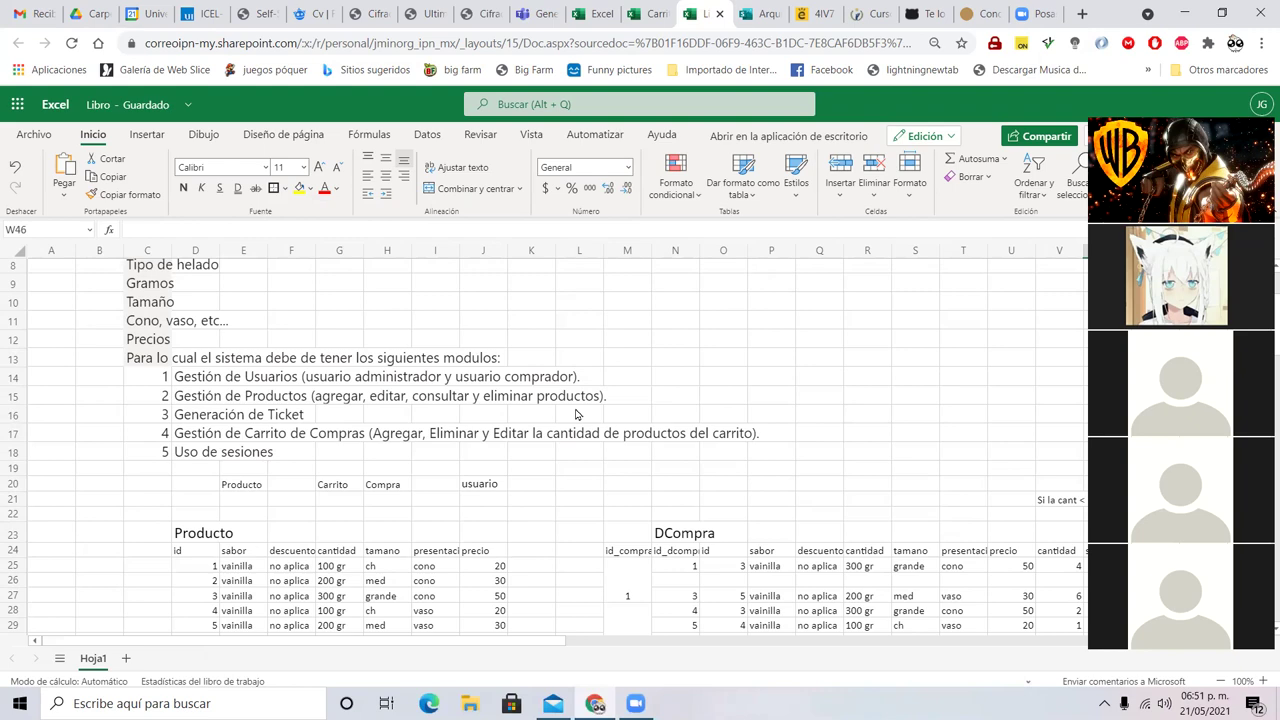
scroll(575, 414, down, 10)
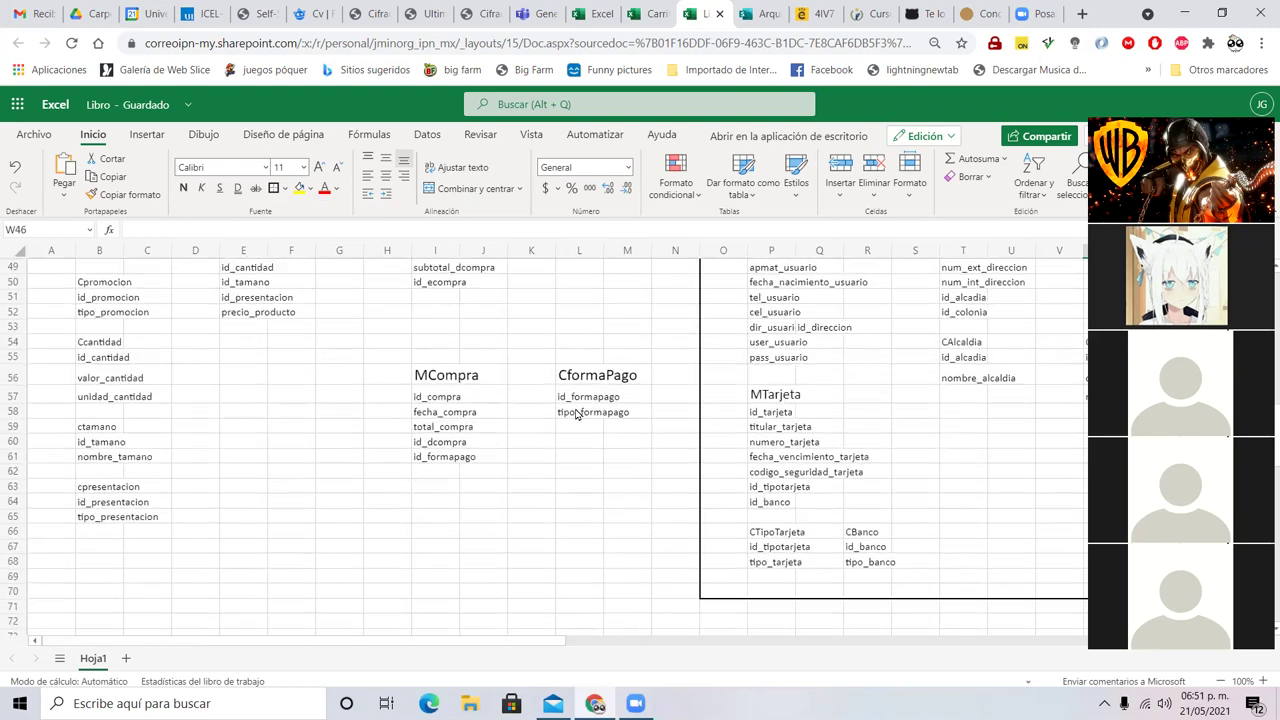
scroll(642, 477, down, 2)
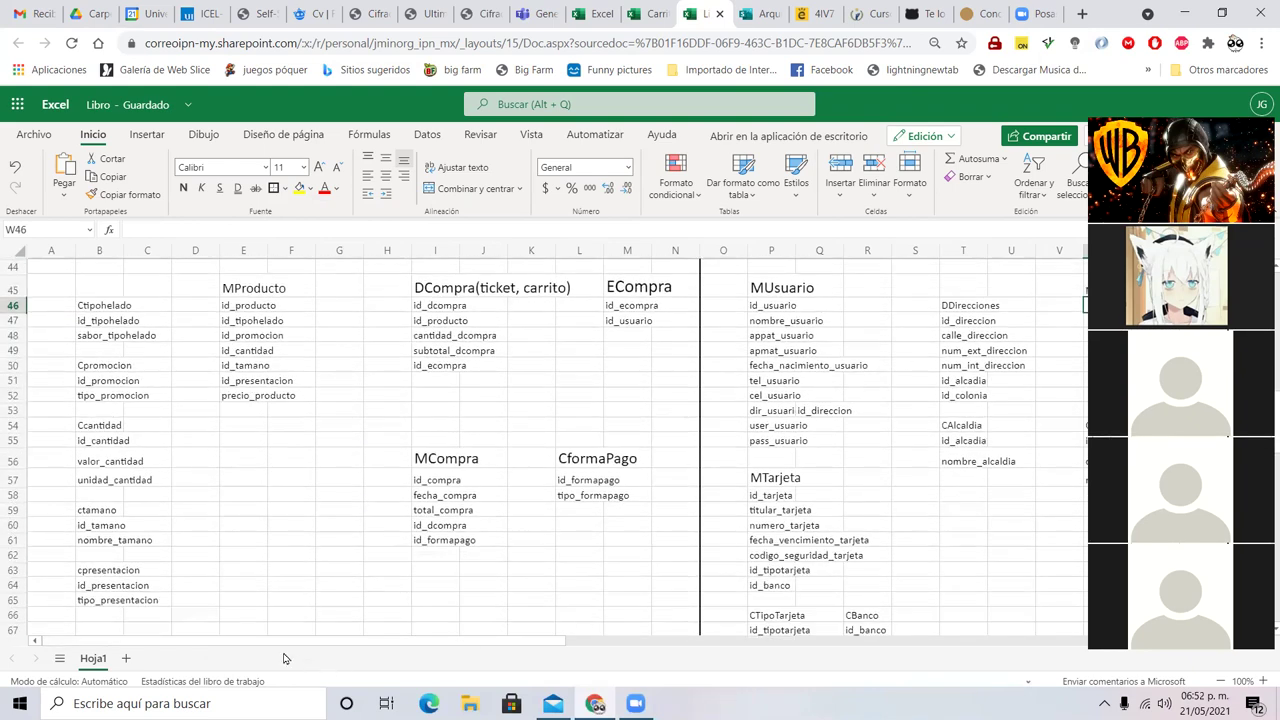
drag(275, 640, 425, 640)
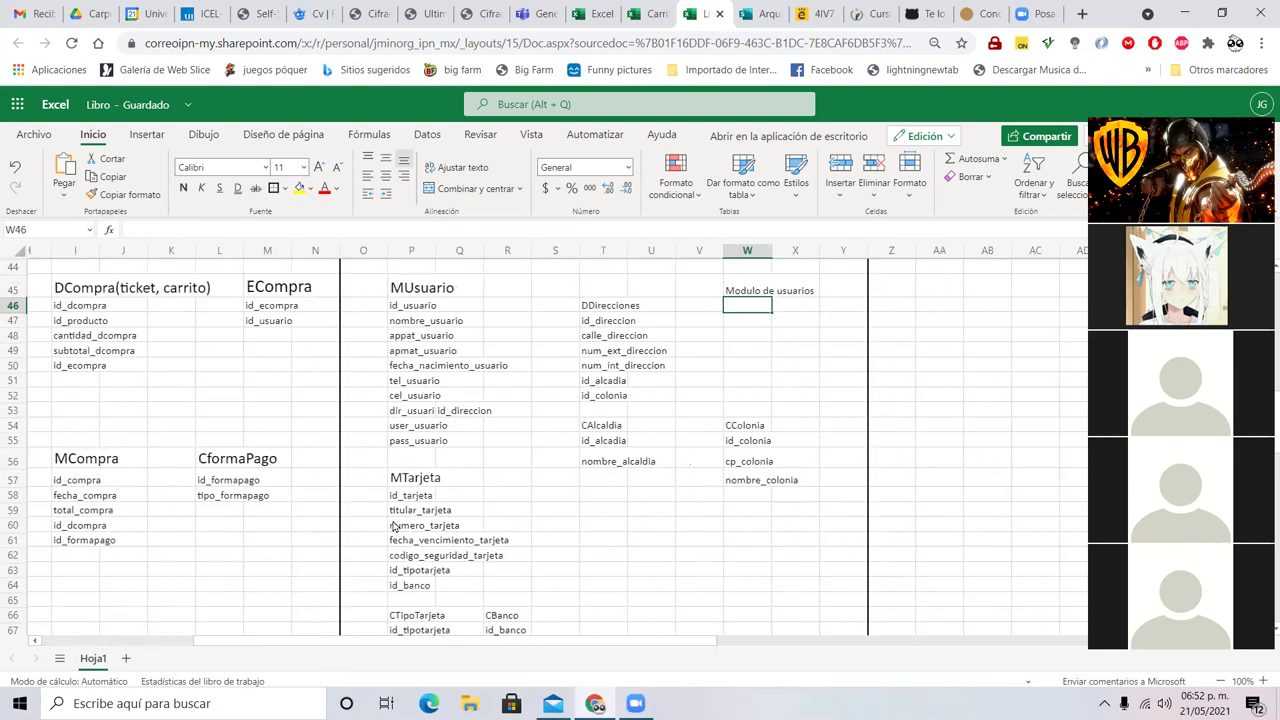
scroll(418, 362, up, 2)
click(417, 356)
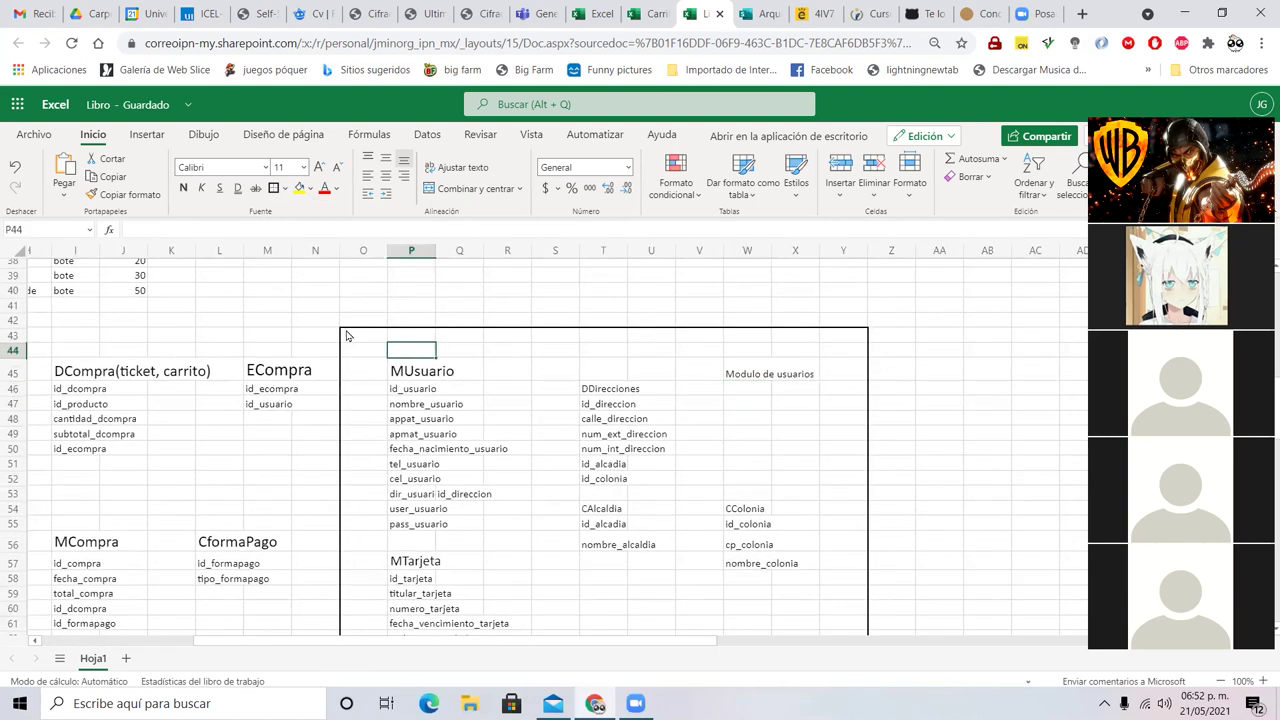
click(339, 195)
click(419, 258)
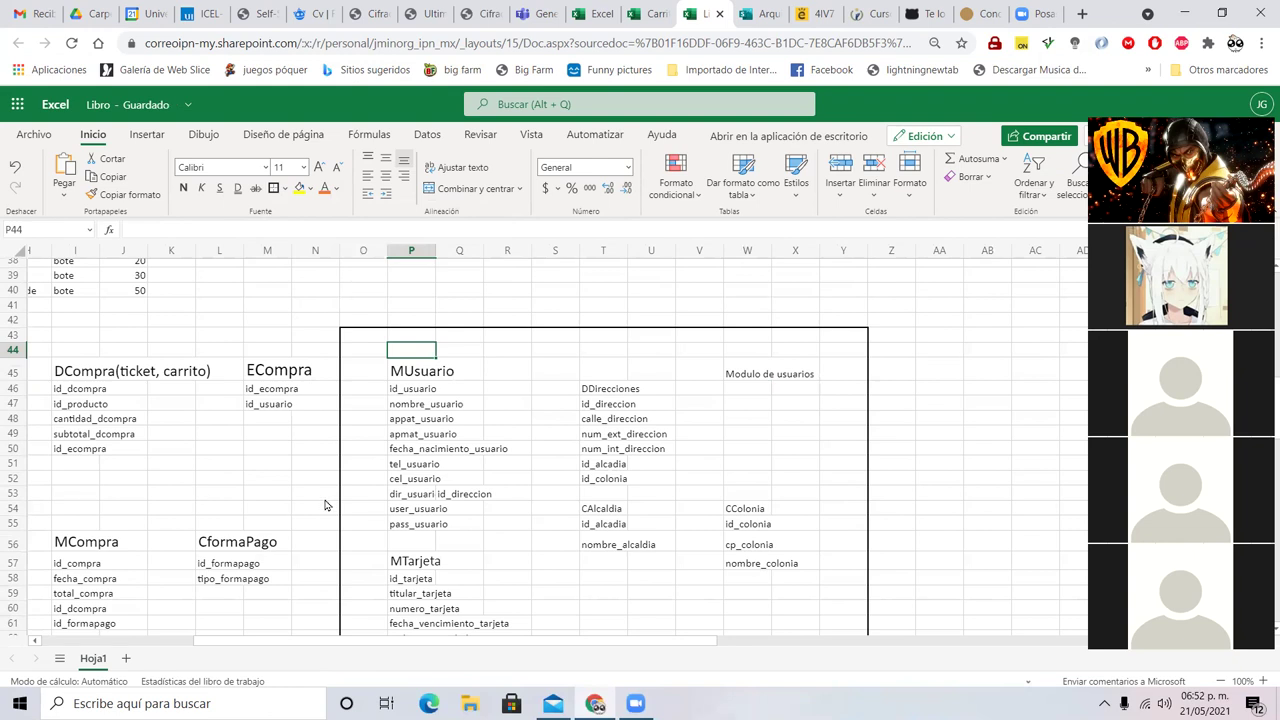
- Enter "Gestionar Usuarios(ActualizarCuenta[user_pass], consultar_todos_usuarios, buscarporidusuario)" in cell P44
text(Gestionar Usuarios()
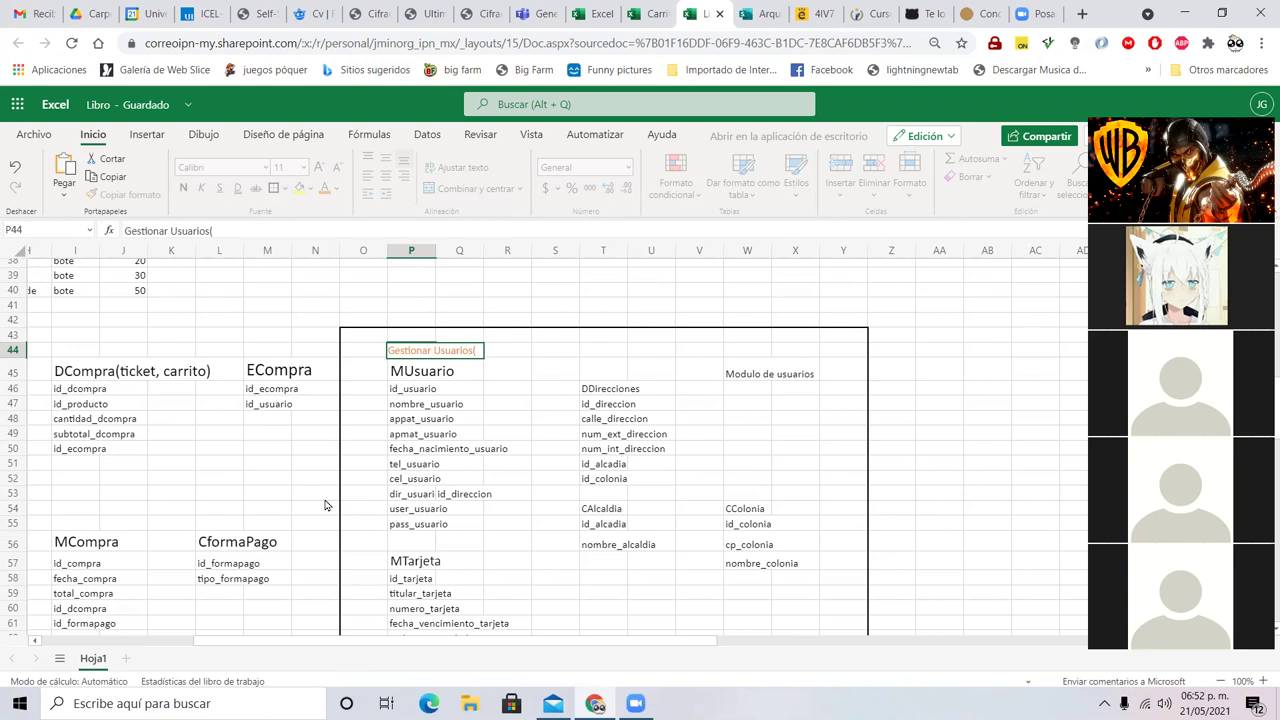
text(ActualizarCuenta[)
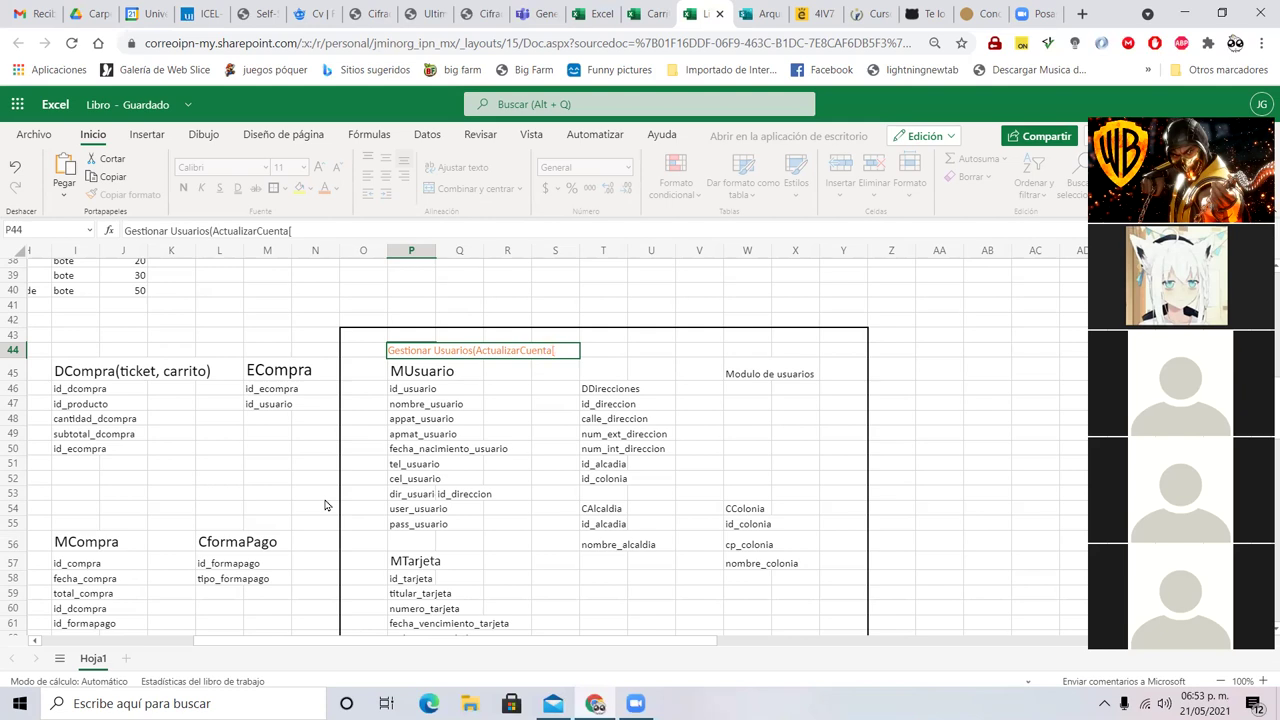
text(user_pass])
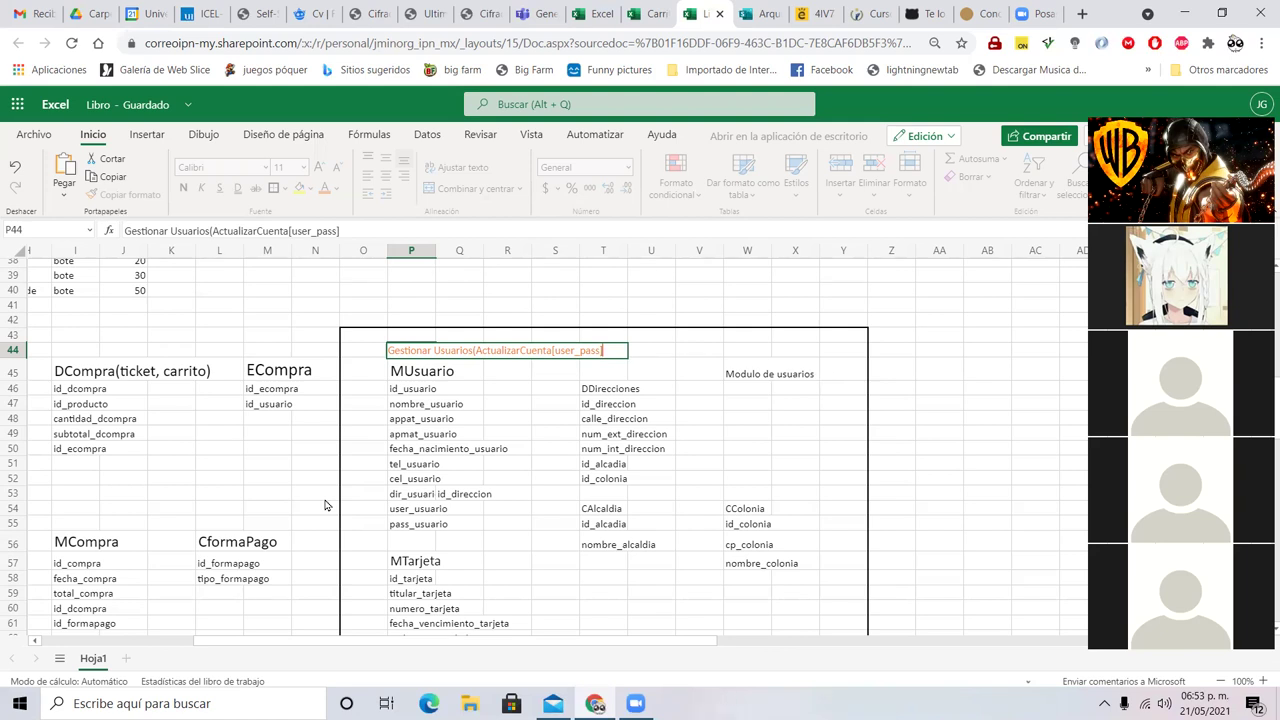
text(, consultar)
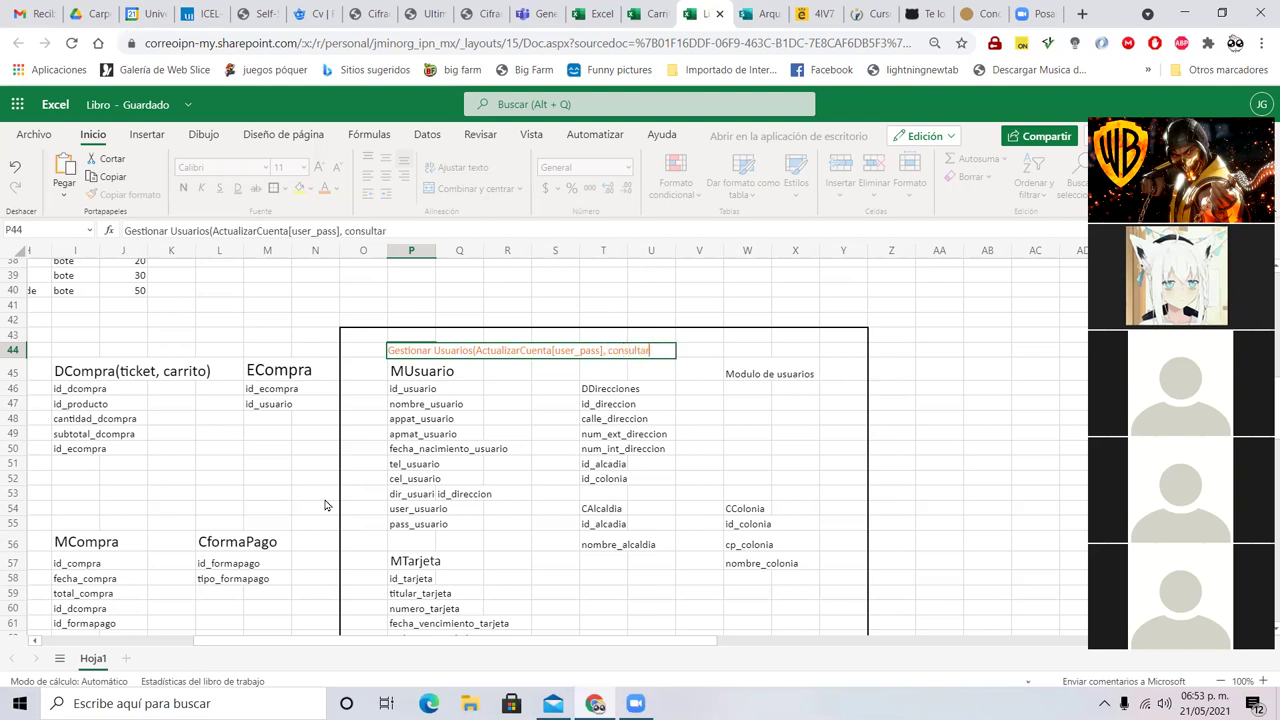
text(_todos()
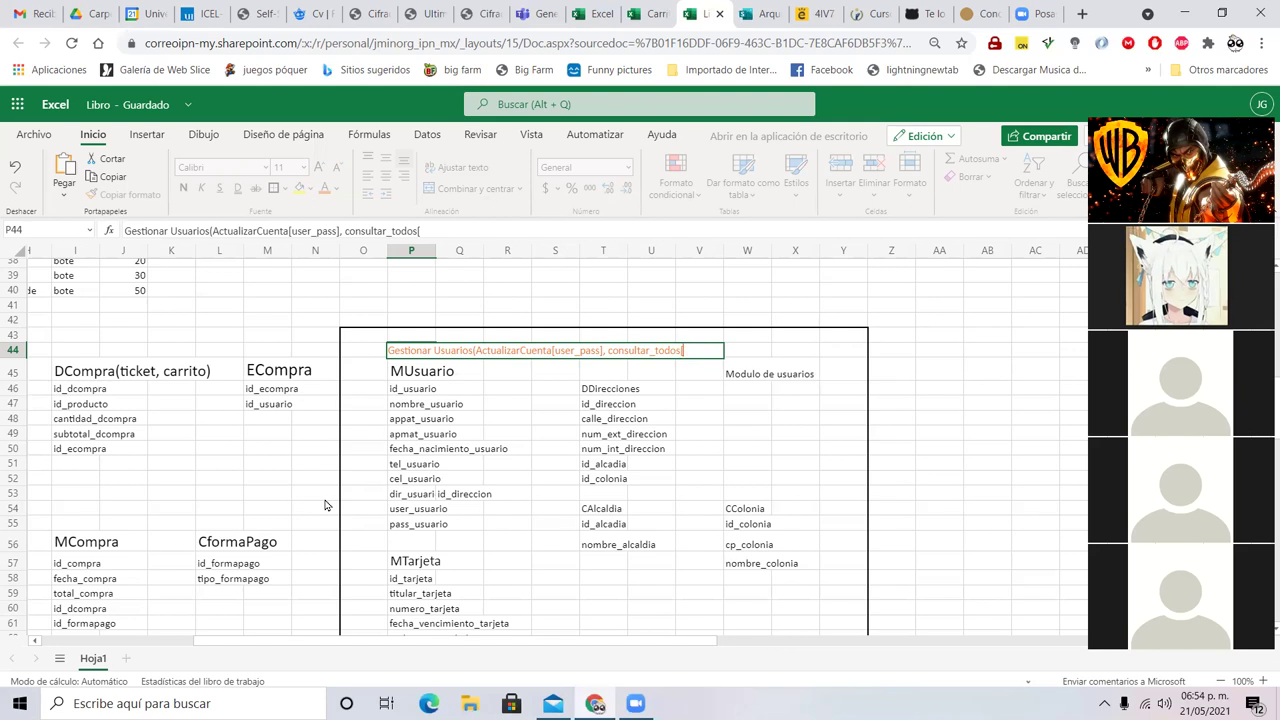
text(usuarios)
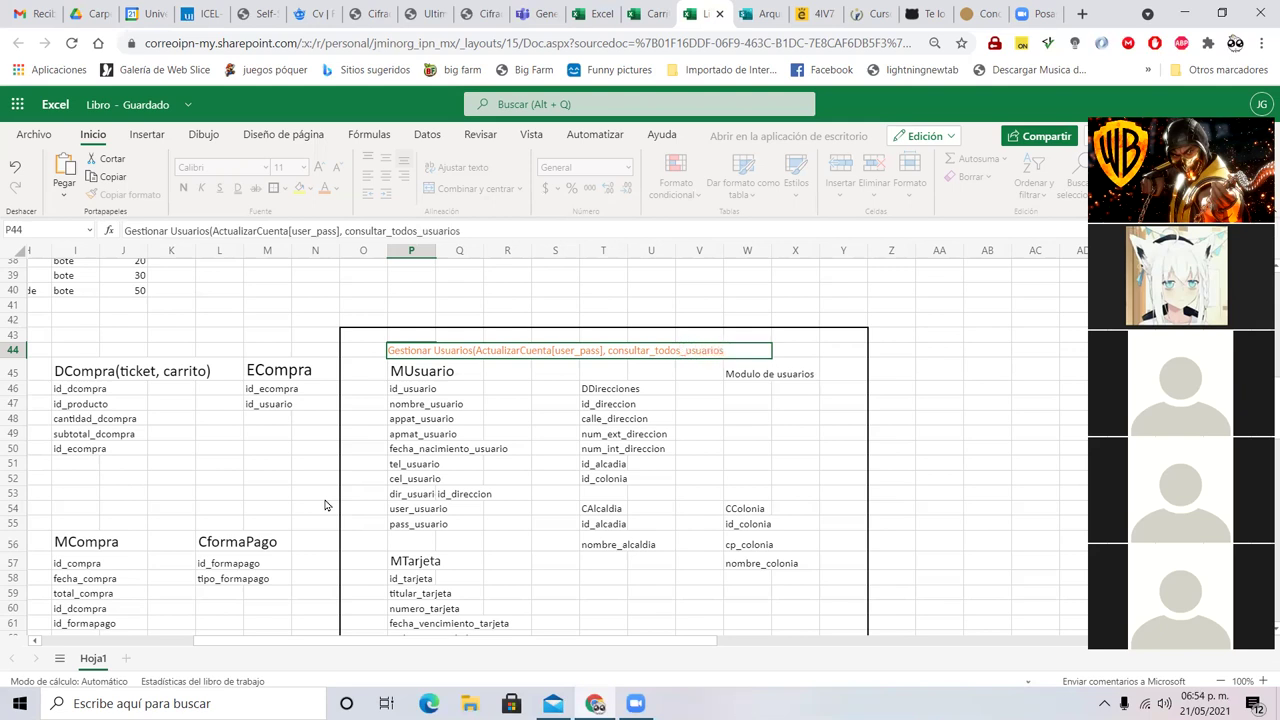
text(, buscarpor)
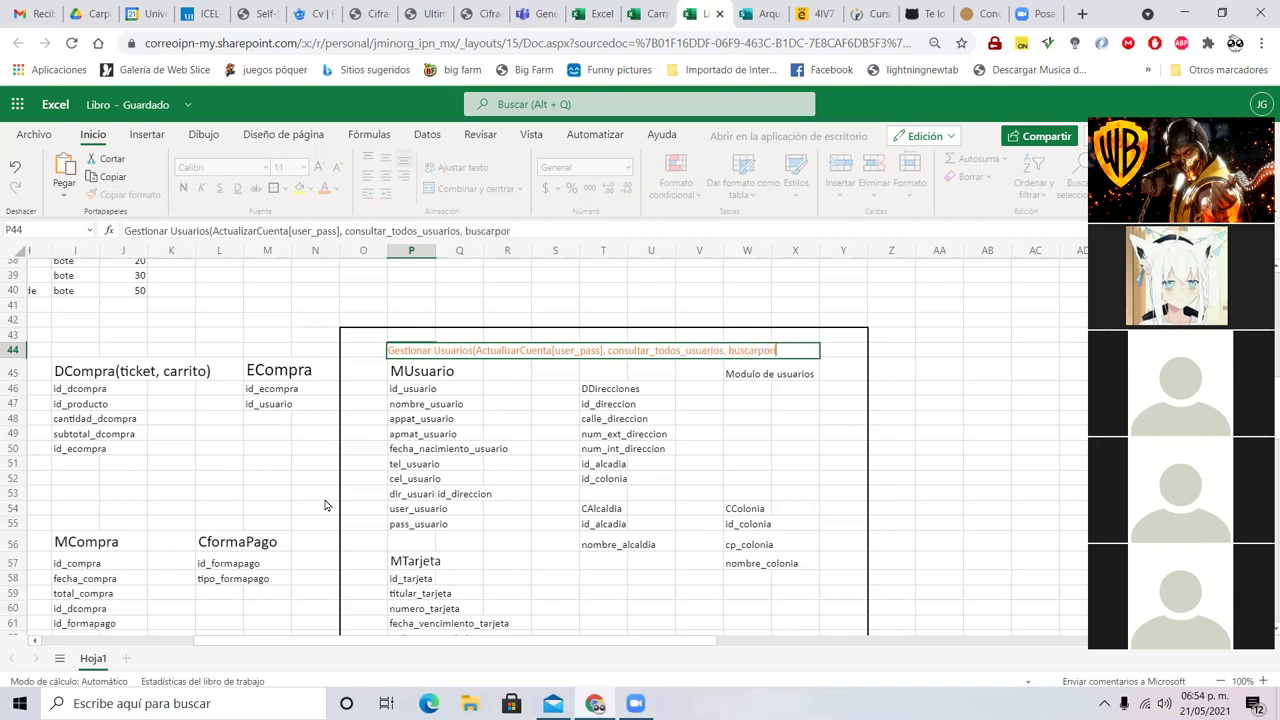
text(idusuario)
key(Return)
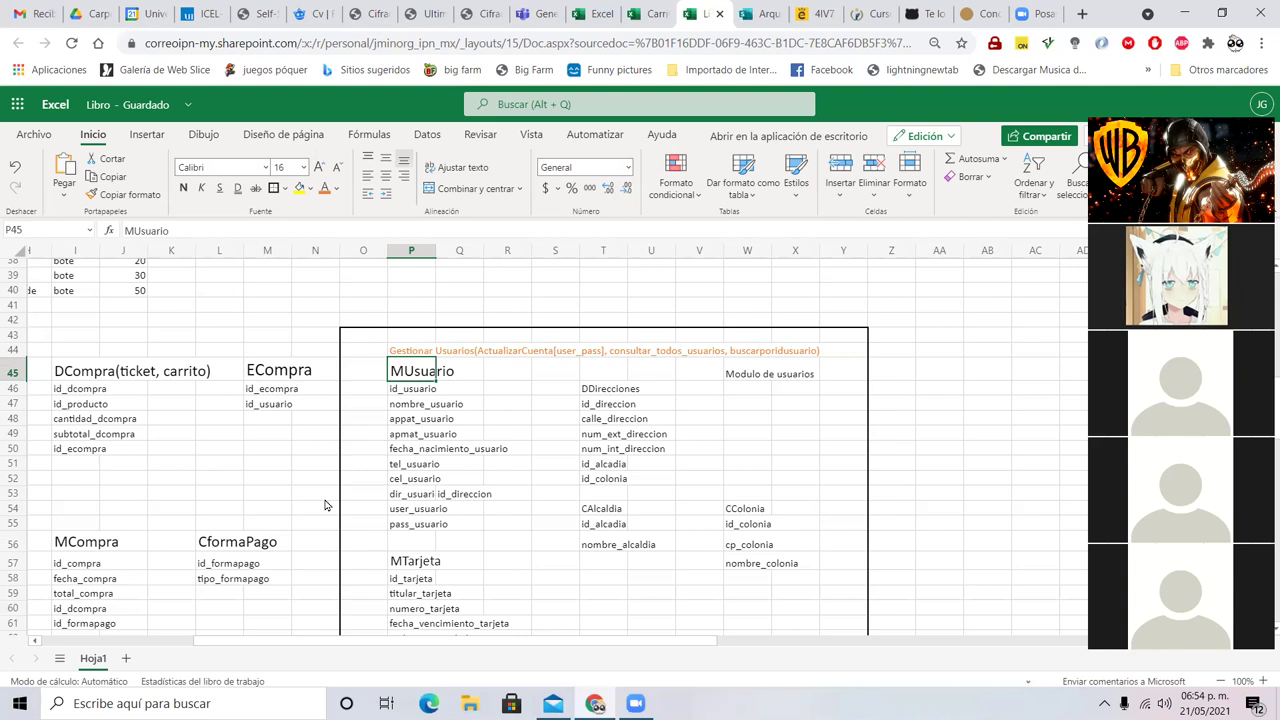
- Set the font color of cell P43, above the orange function list, to blue
key(Up)
key(Up)
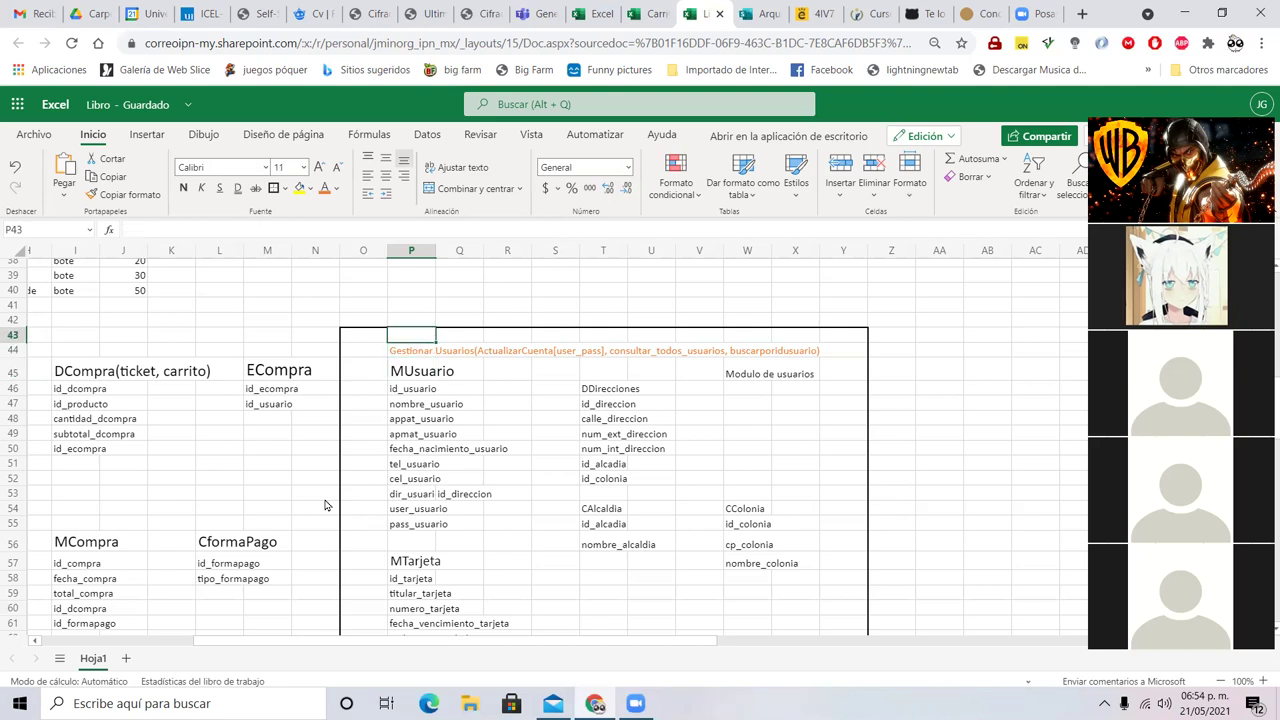
click(337, 191)
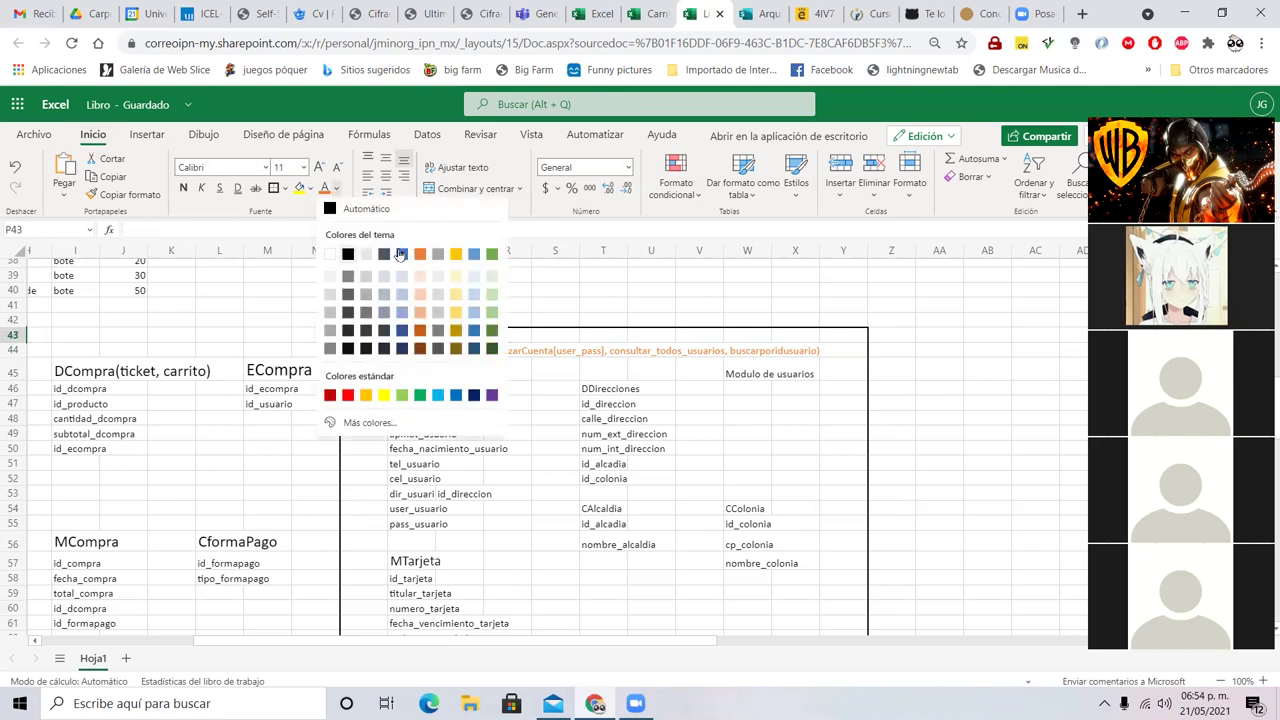
click(409, 393)
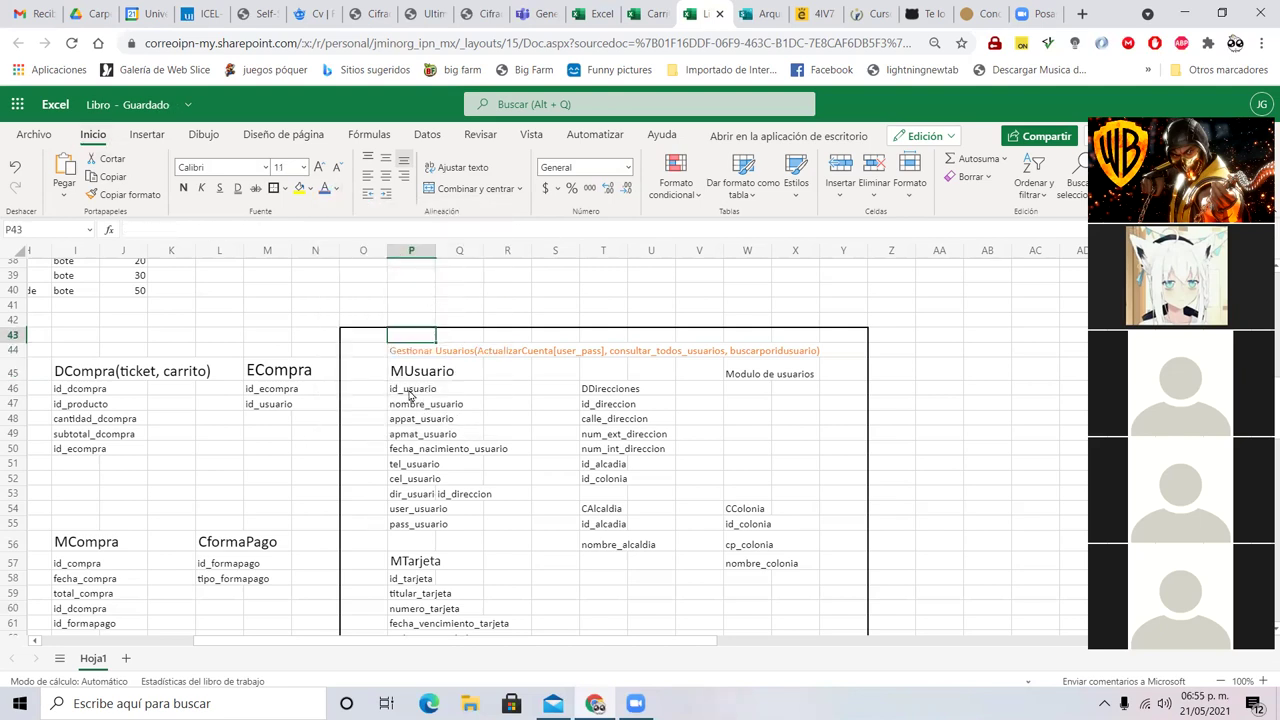
- Begin the blue function list in cell P43 with "Gestionar_Usuarios(registrar_cuenta, actualizar_datos,micuenta,"
text(Gestionar_Usuarios(r)
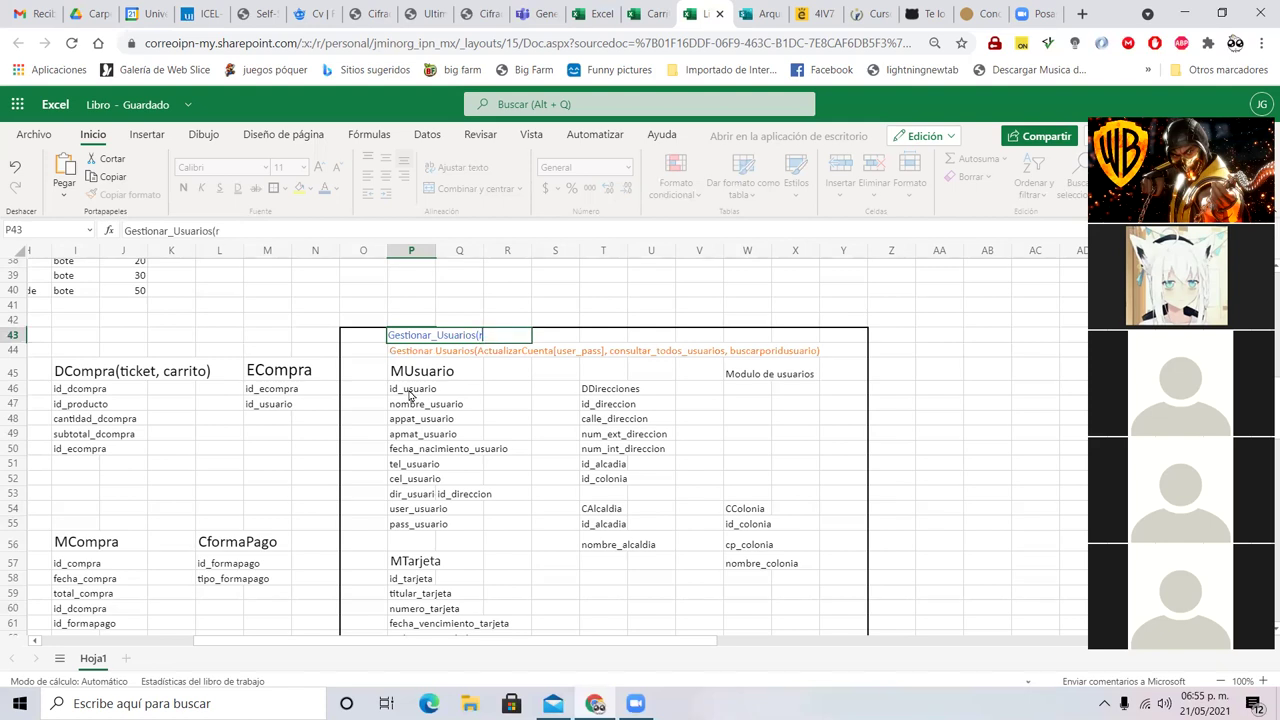
text(egistrar_cuenta)
key(BackSpace)
key(BackSpace)
key(BackSpace)
key(BackSpace)
text(enta,)
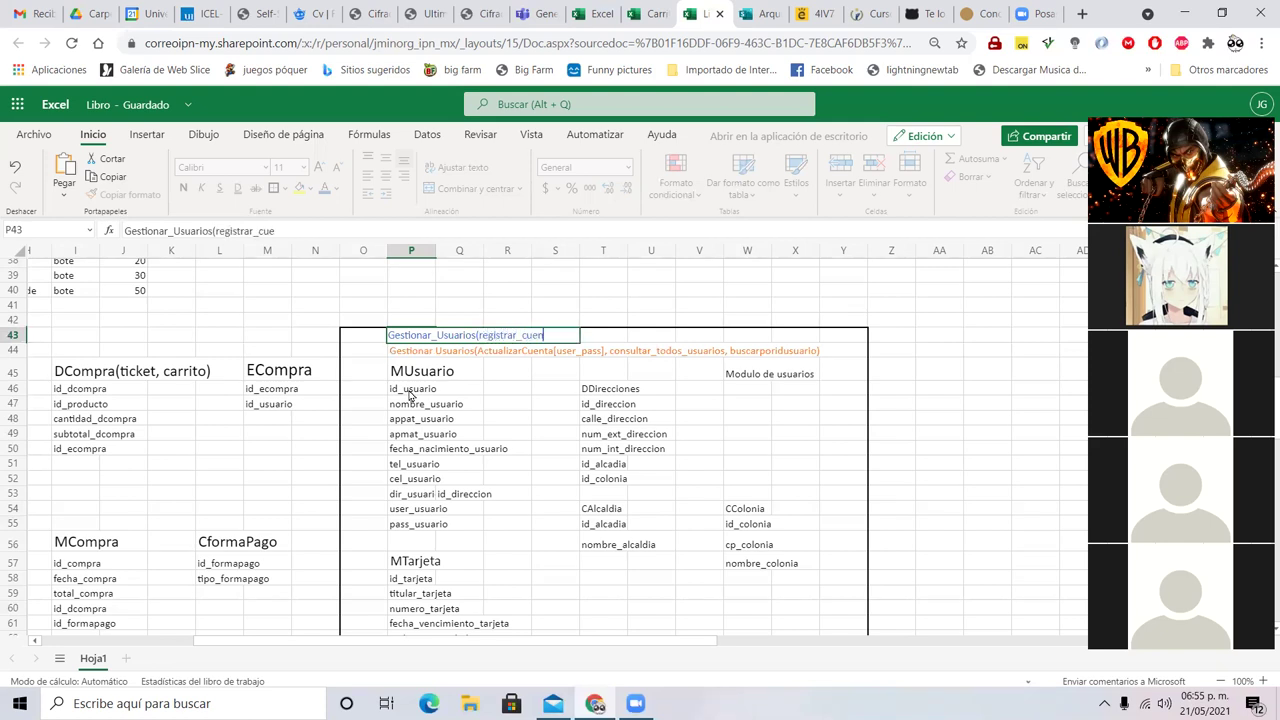
text( actualizar_da)
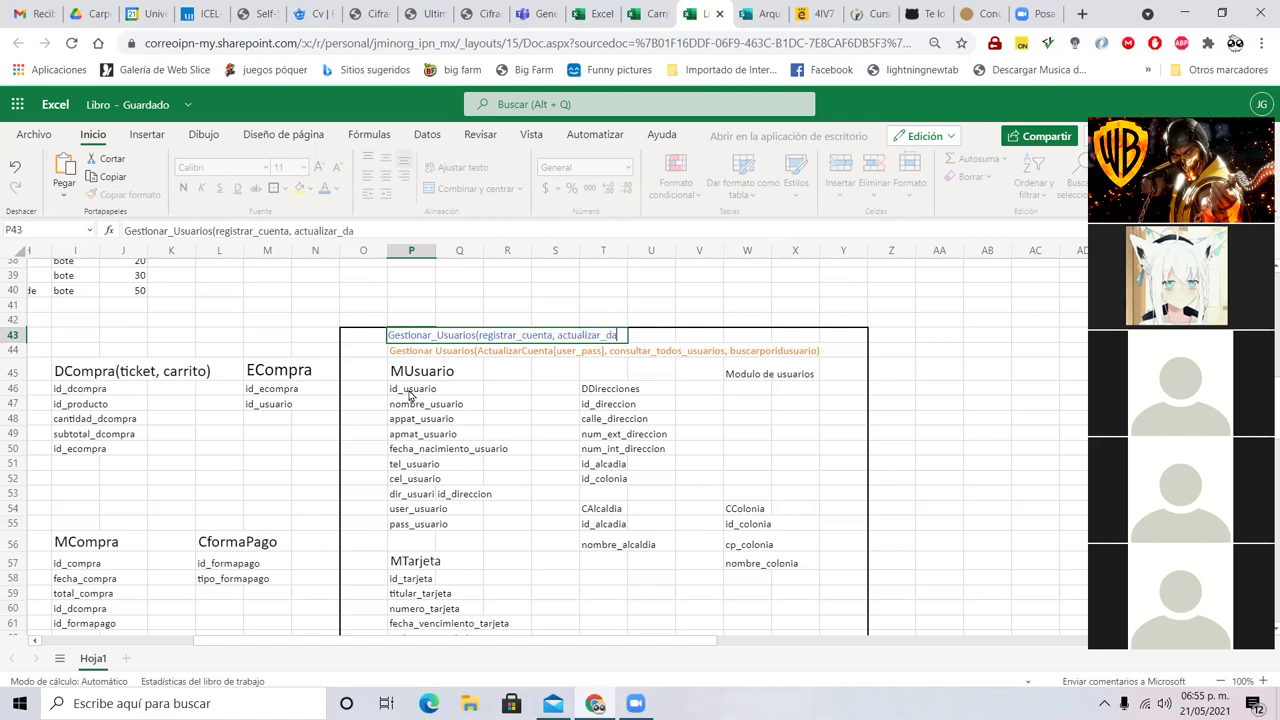
text(tos,micuenta,)
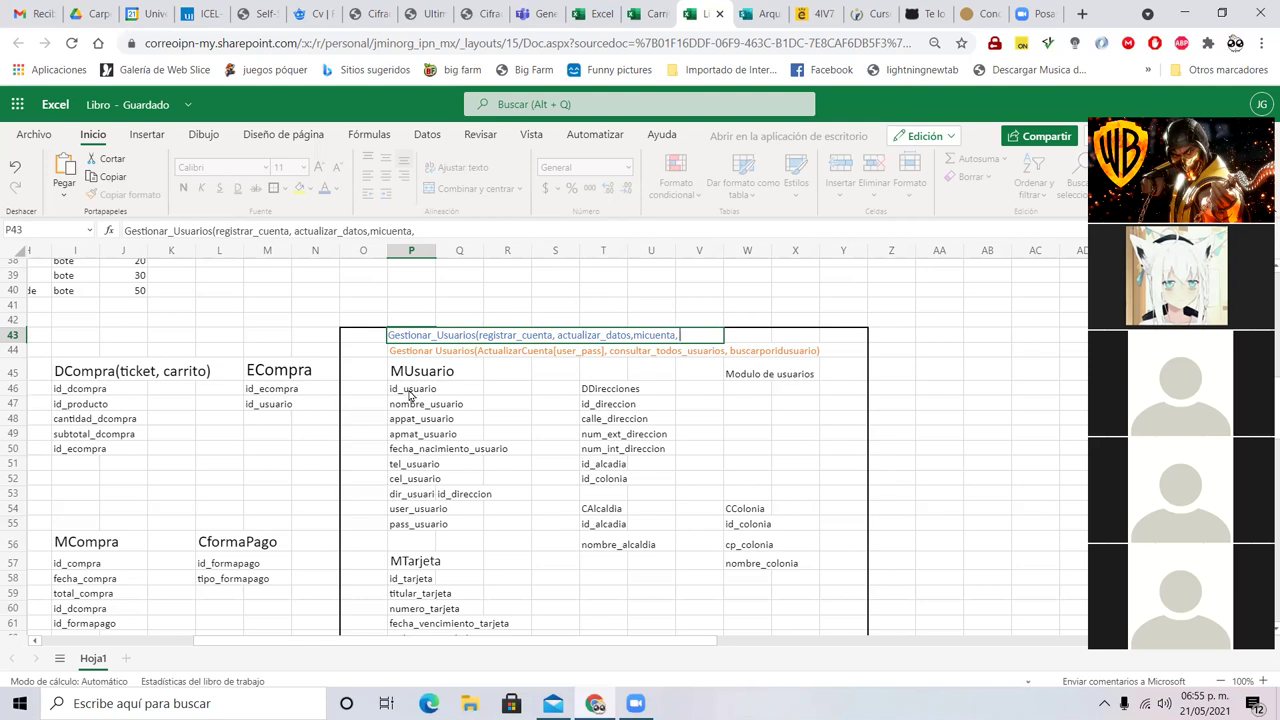
- Complete the function list in cell P43 with "dardebaja_cuenta, consultar_cuenta)"
text(dardebaja_cuenta)
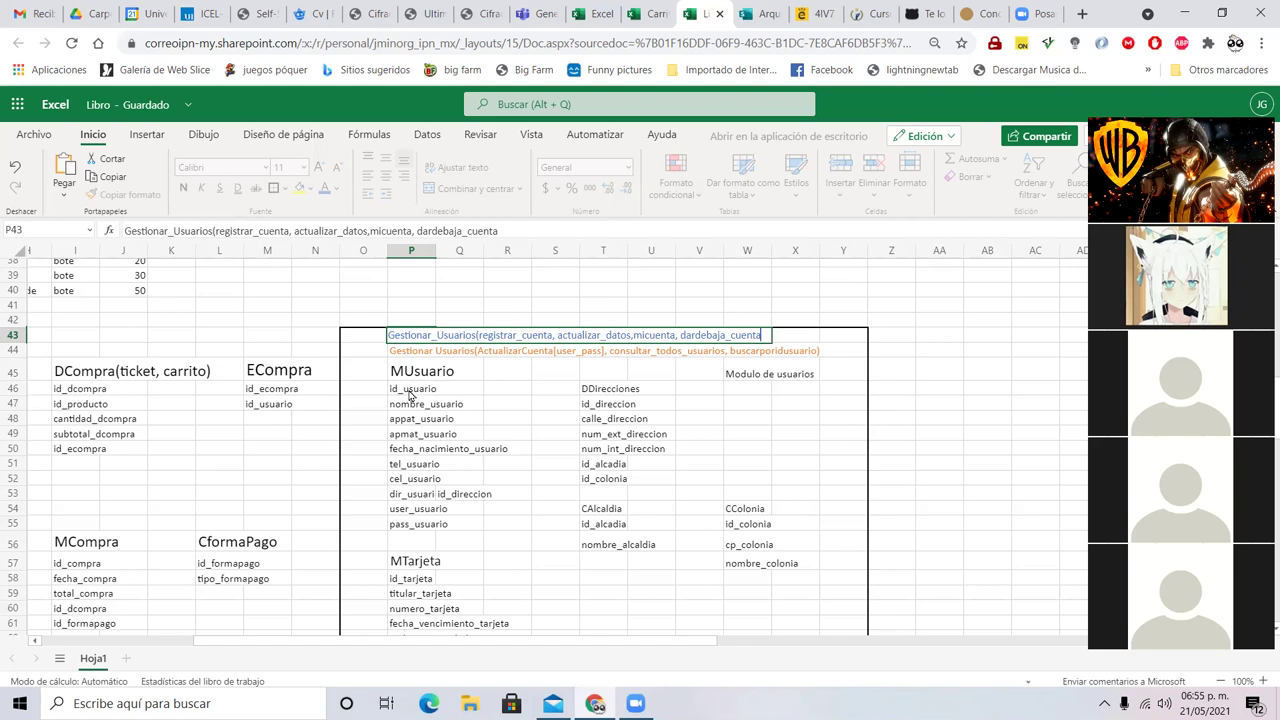
text(, )
text(buscar)
key(BackSpace)
key(BackSpace)
key(BackSpace)
key(BackSpace)
key(BackSpace)
text(consultar_cuenta)
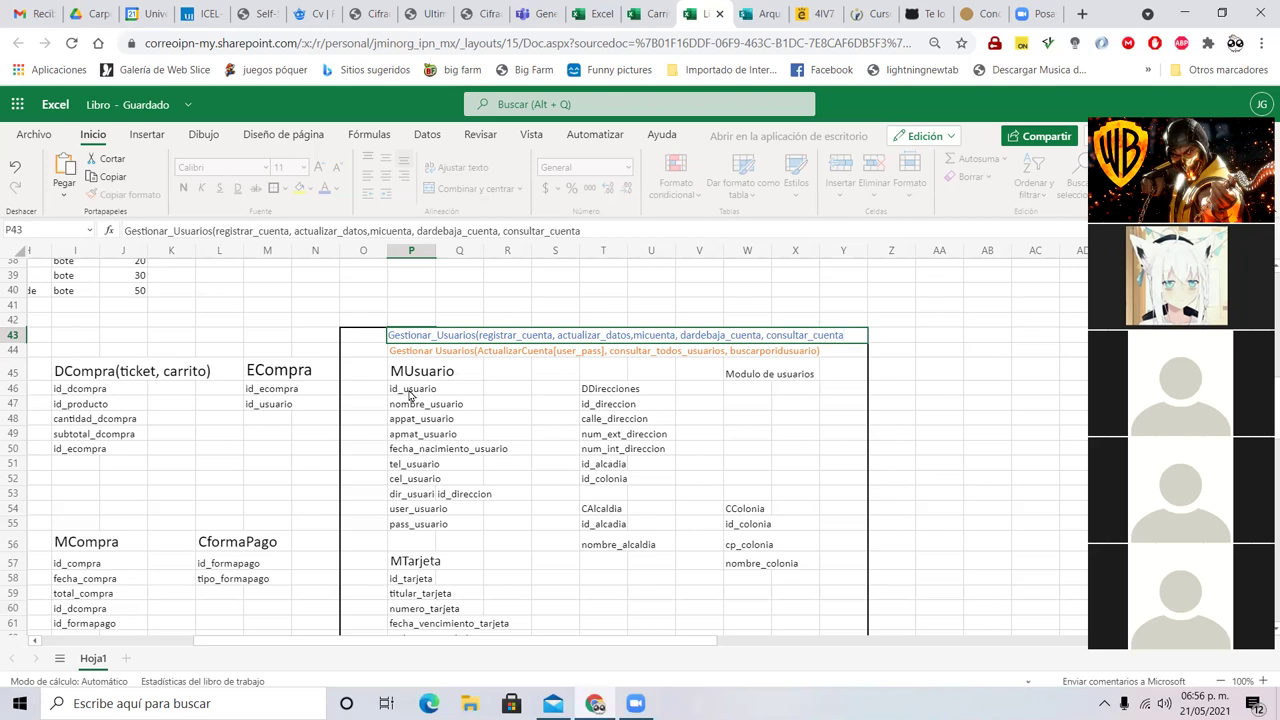
text())
key(Return)
- Enter "CRUD" in cell R57 beside the MTarjeta heading and set its font color to blue
scroll(427, 488, down, 1)
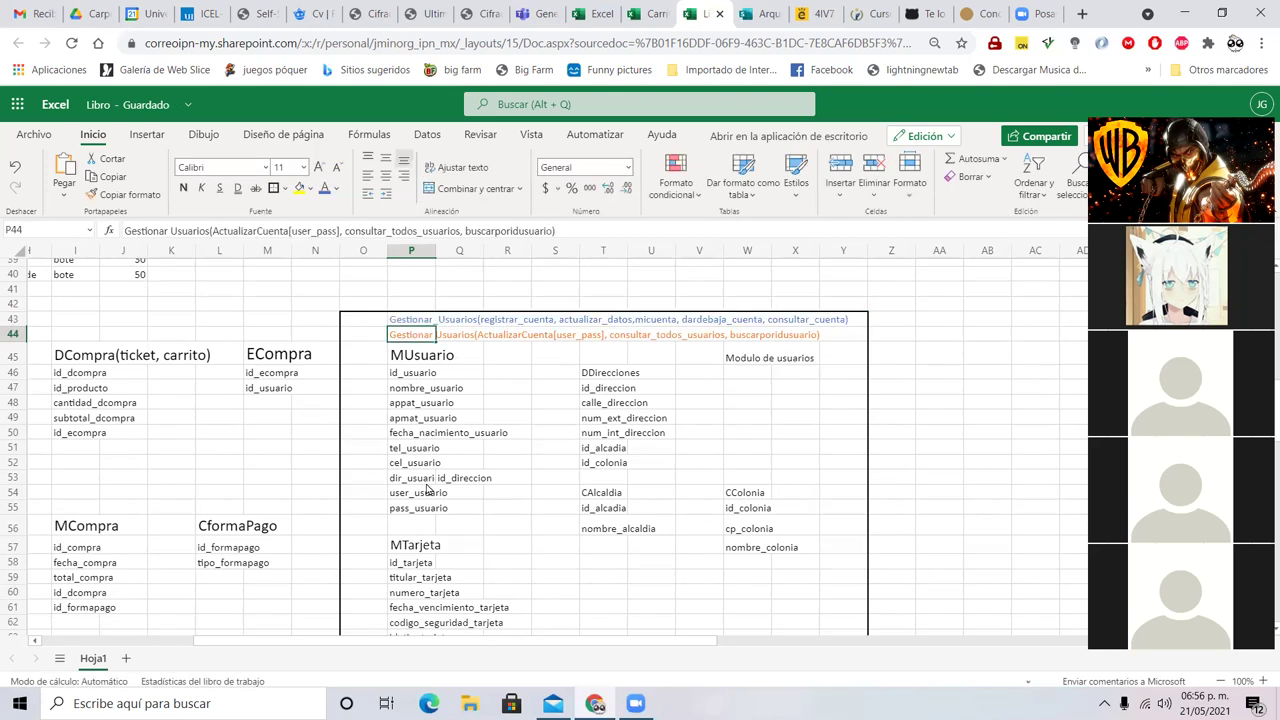
scroll(427, 488, down, 3)
click(493, 390)
text(C)
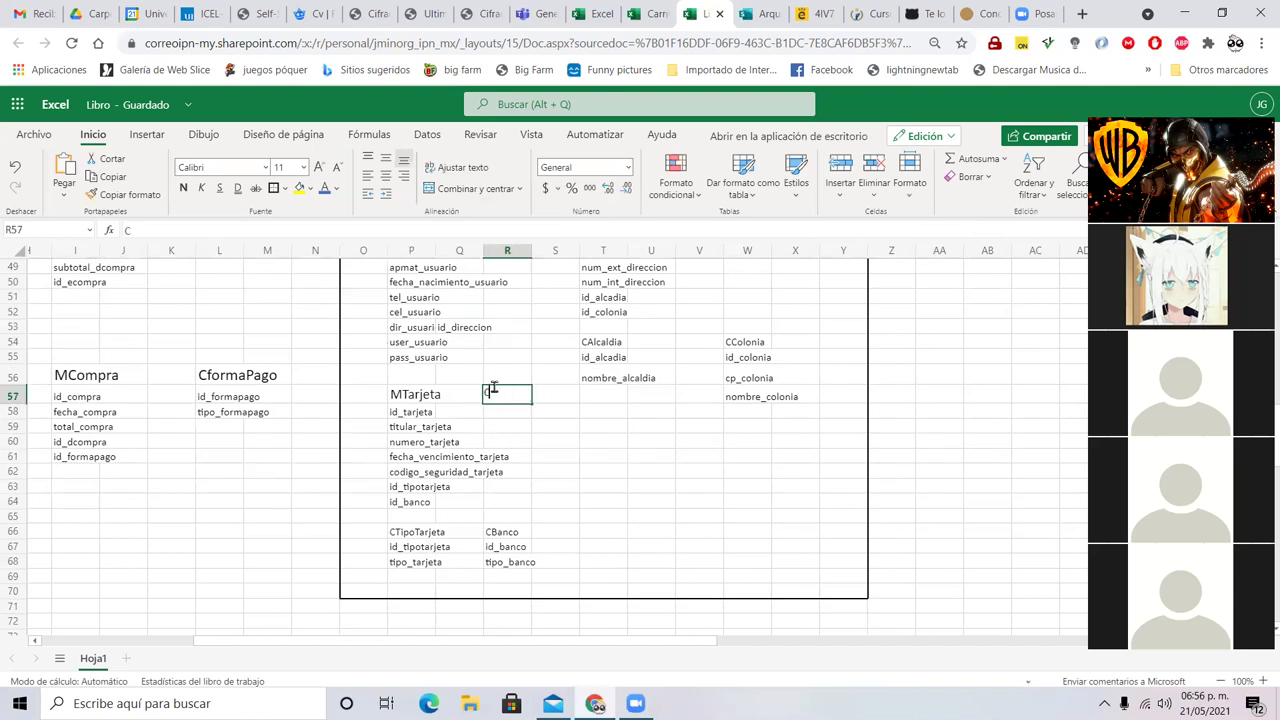
text(RUD)
key(ctrl+Return)
click(324, 188)
- Enter "CRUD" in cell V46 beside the DDirecciones heading and set its font color to blue
scroll(729, 471, up, 3)
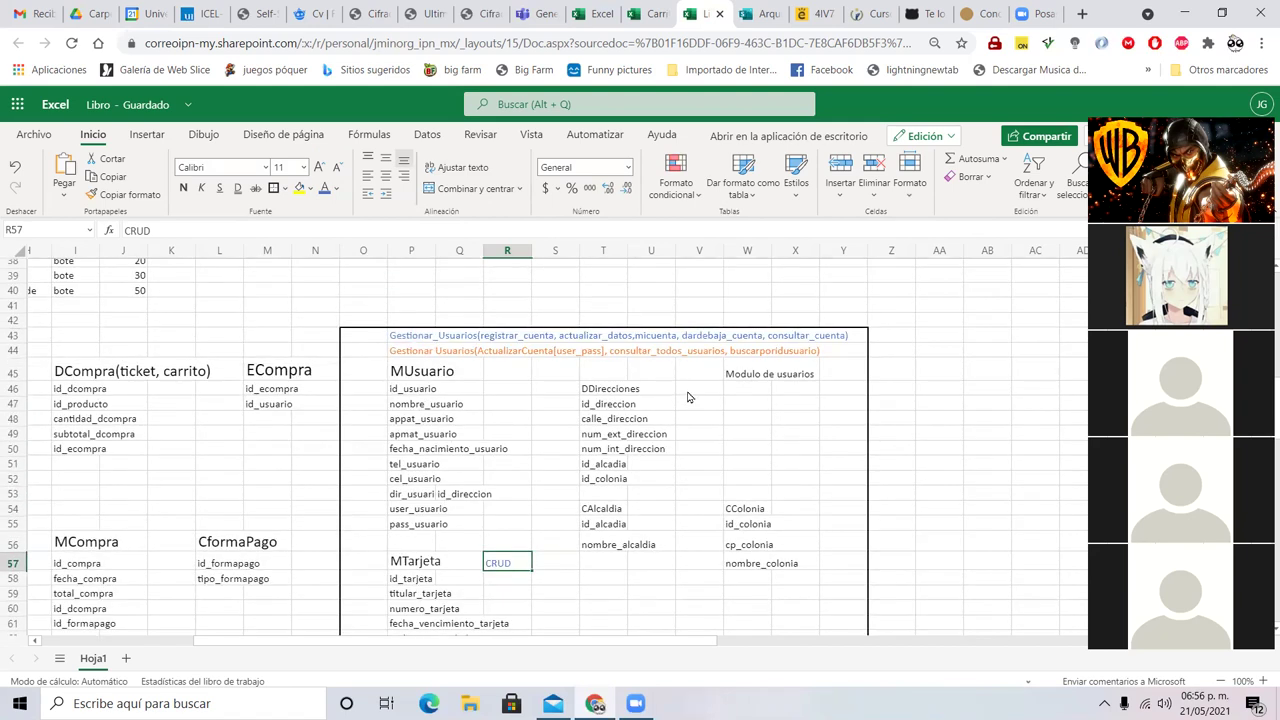
click(687, 394)
text(CRUD)
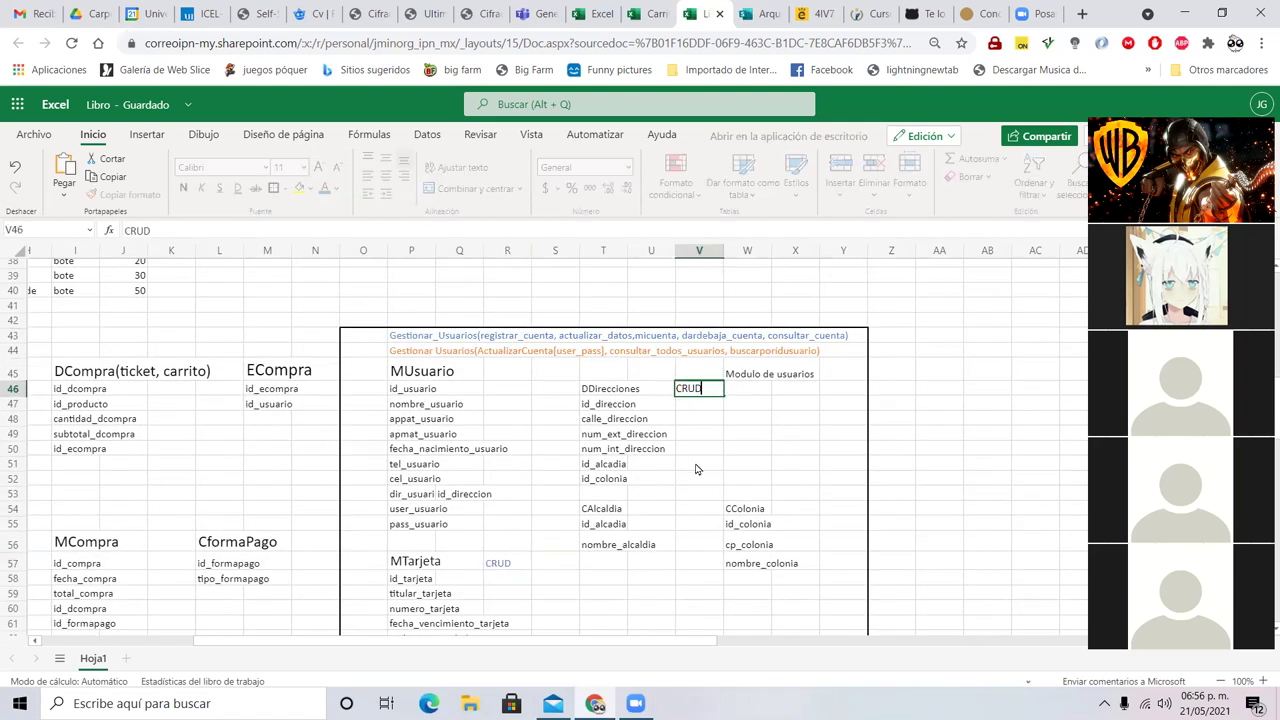
key(Return)
click(711, 392)
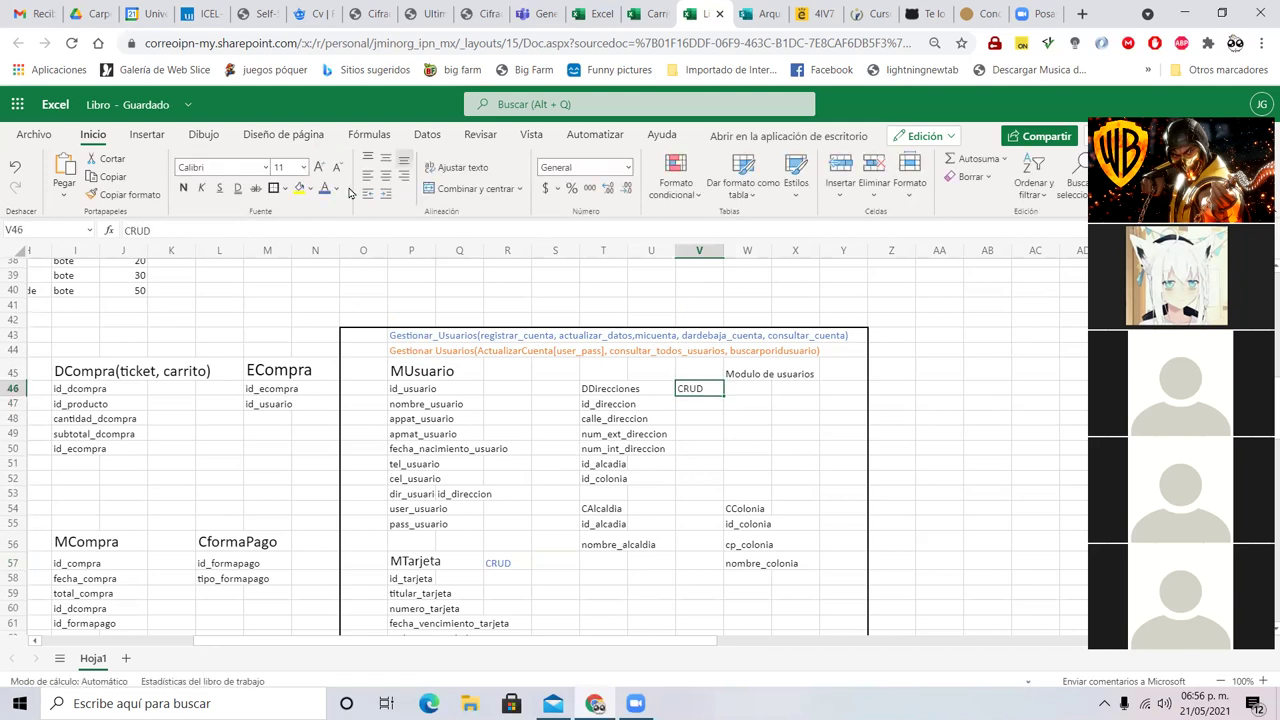
scroll(575, 483, down, 2)
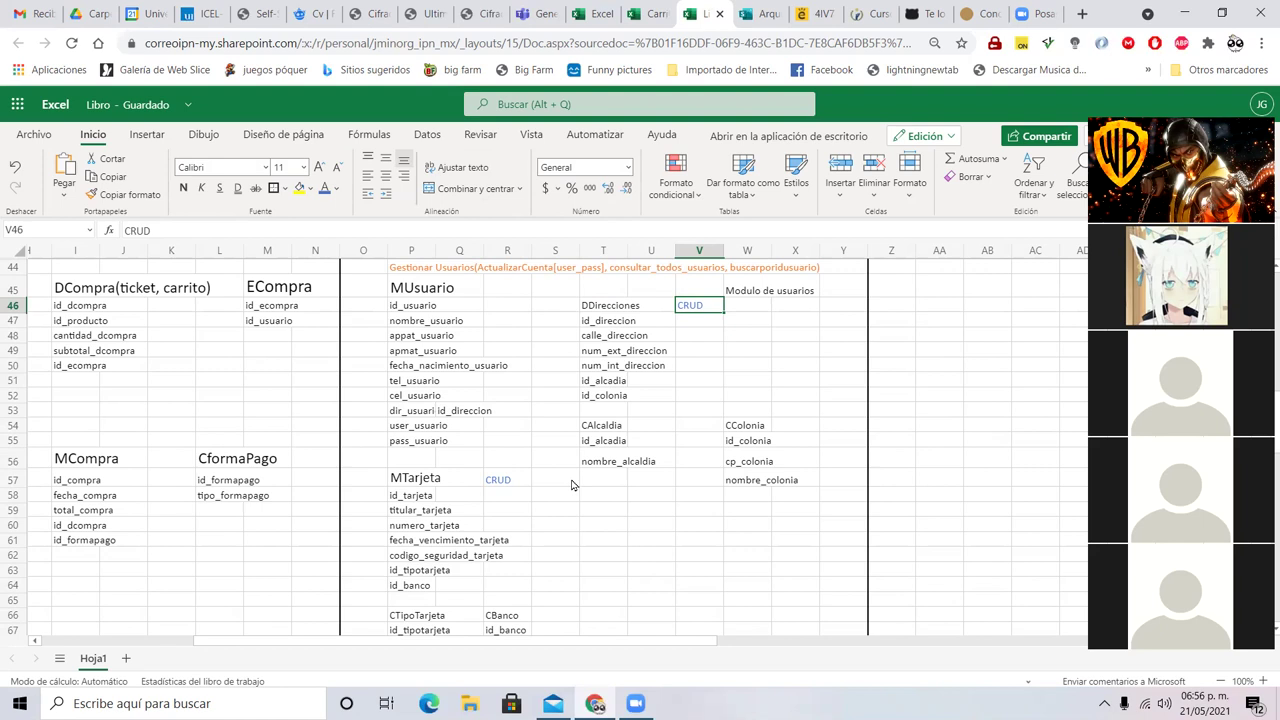
- Check the Gestión de Productos requirement and draw an outside border around the product tables in columns A to F, starting at row 45
scroll(571, 485, up, 2)
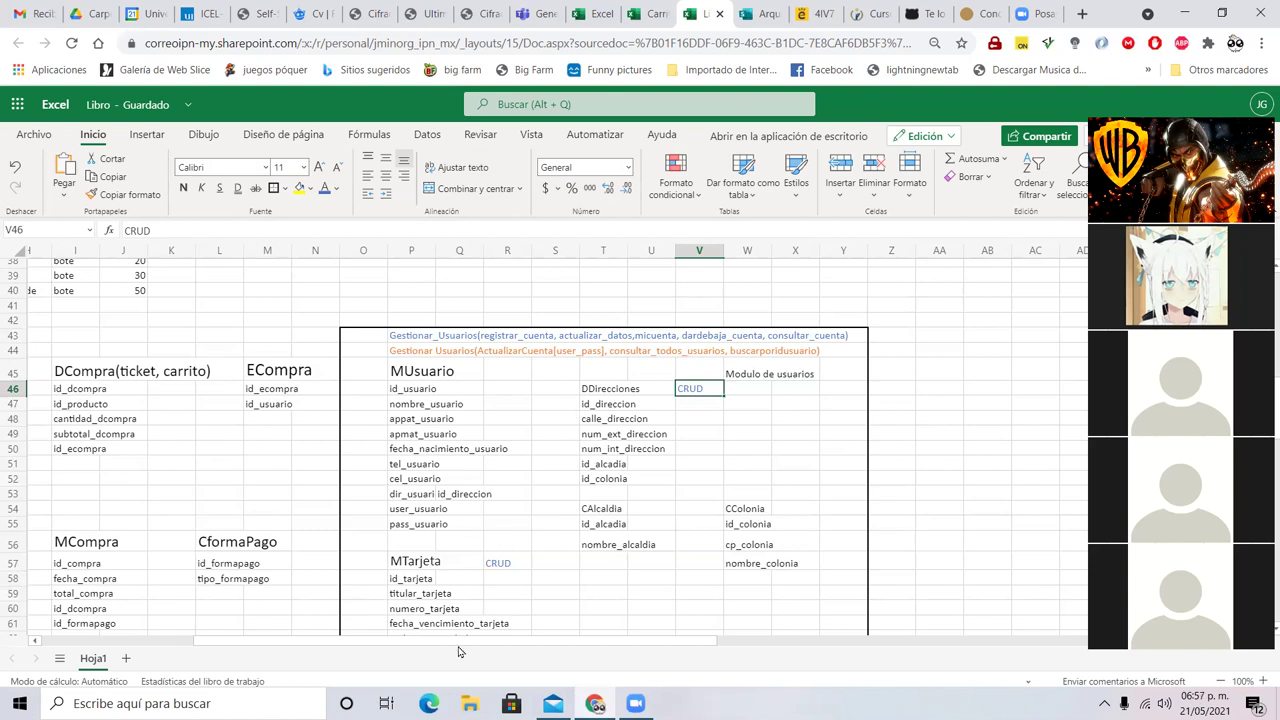
drag(435, 642, 213, 640)
scroll(339, 514, up, 5)
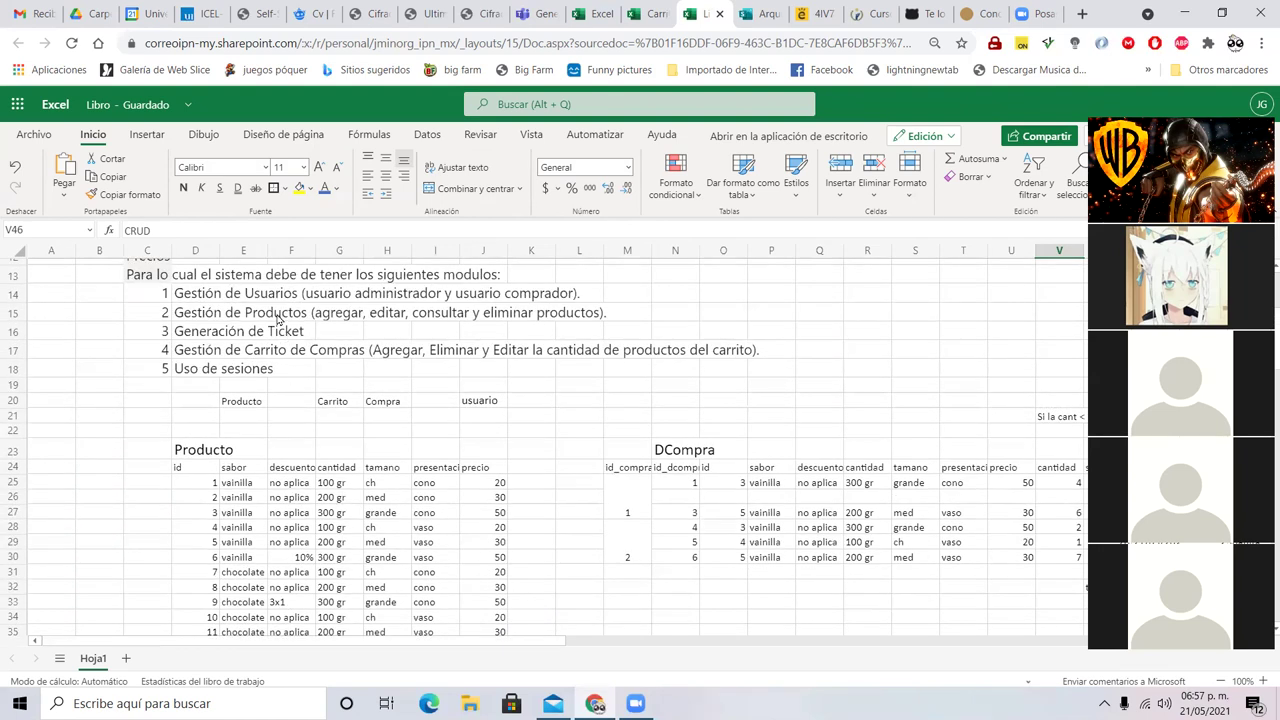
click(215, 317)
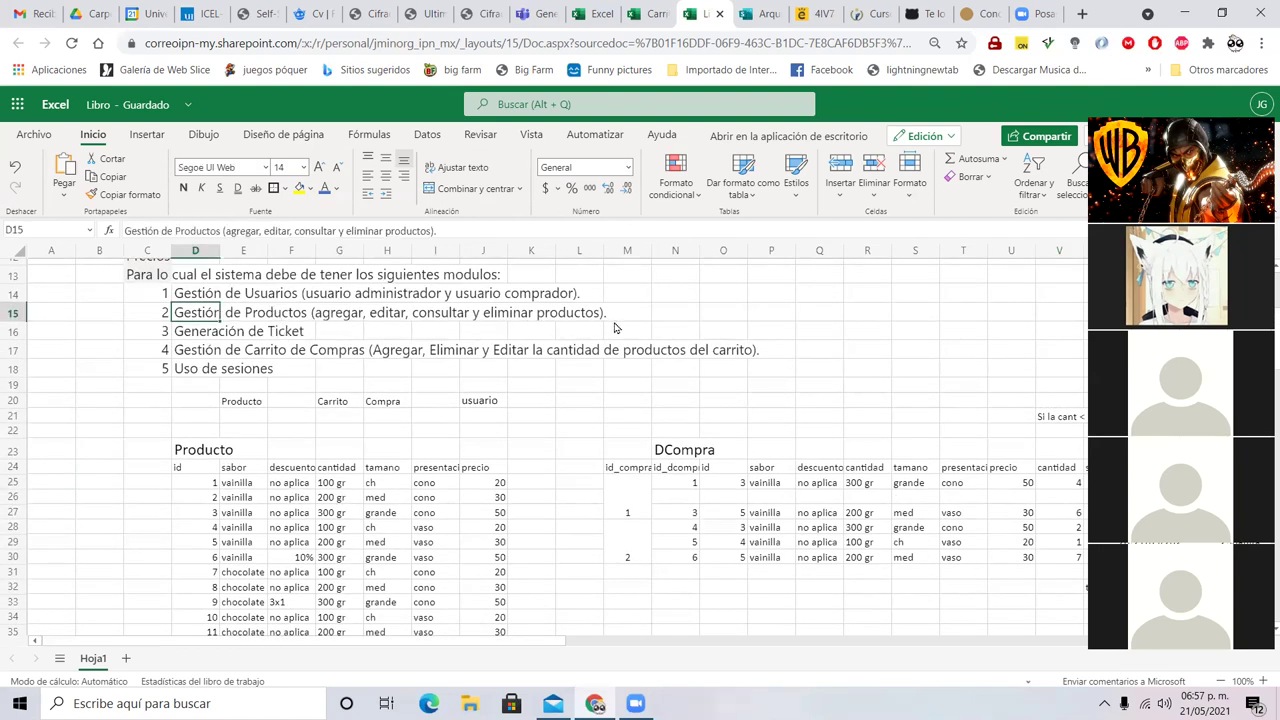
scroll(185, 610, down, 10)
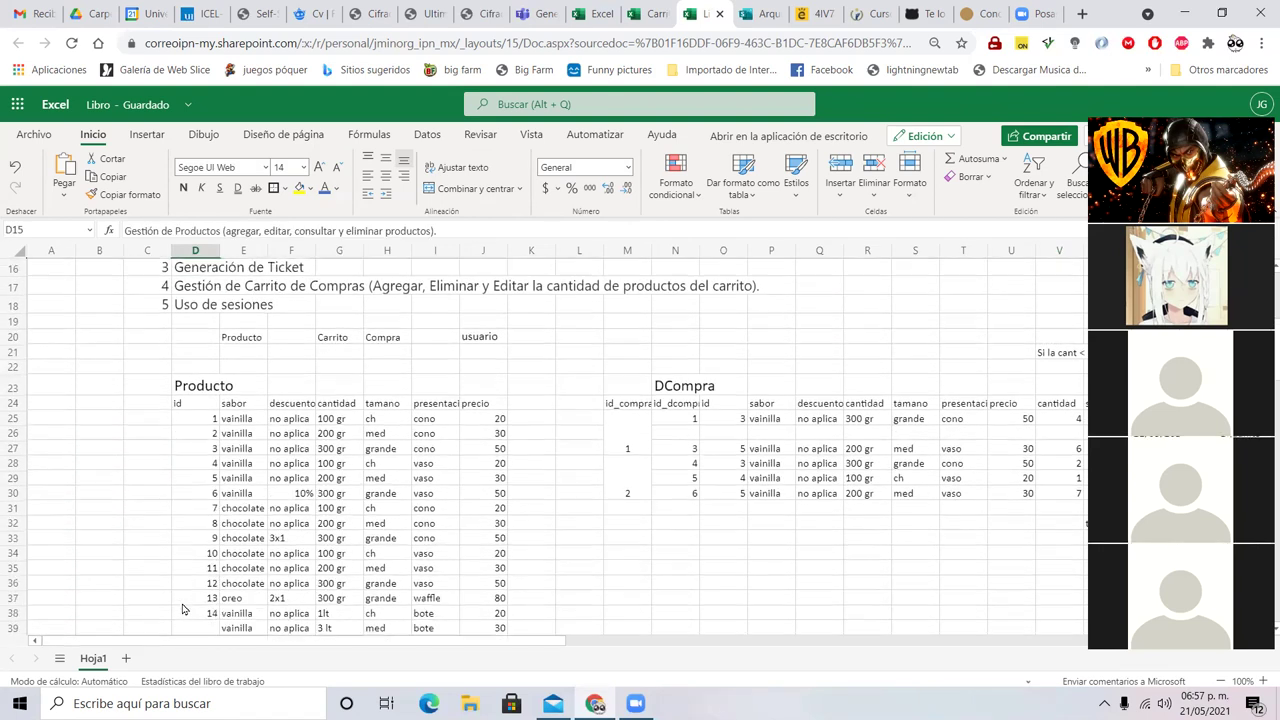
drag(57, 286, 306, 492)
scroll(306, 492, up, 7)
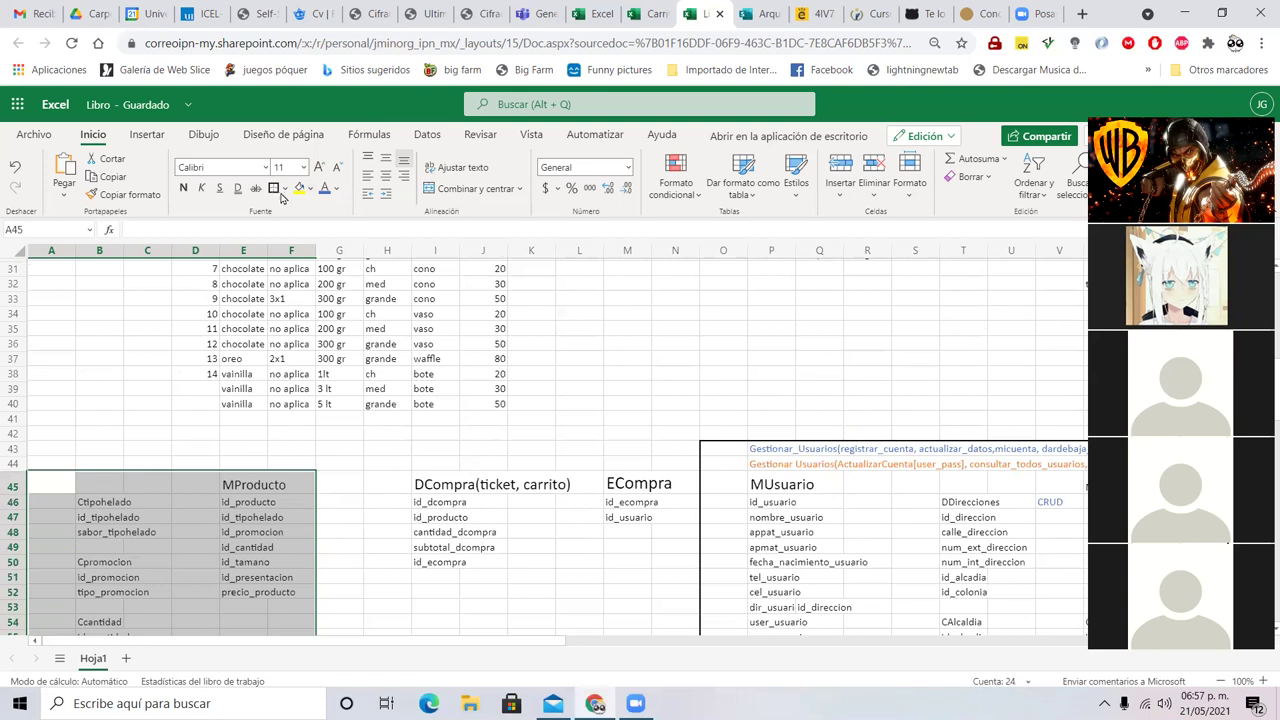
- Label the bordered product area with "MOdulo de productos" in cell A45
click(52, 488)
text(MOdulo)
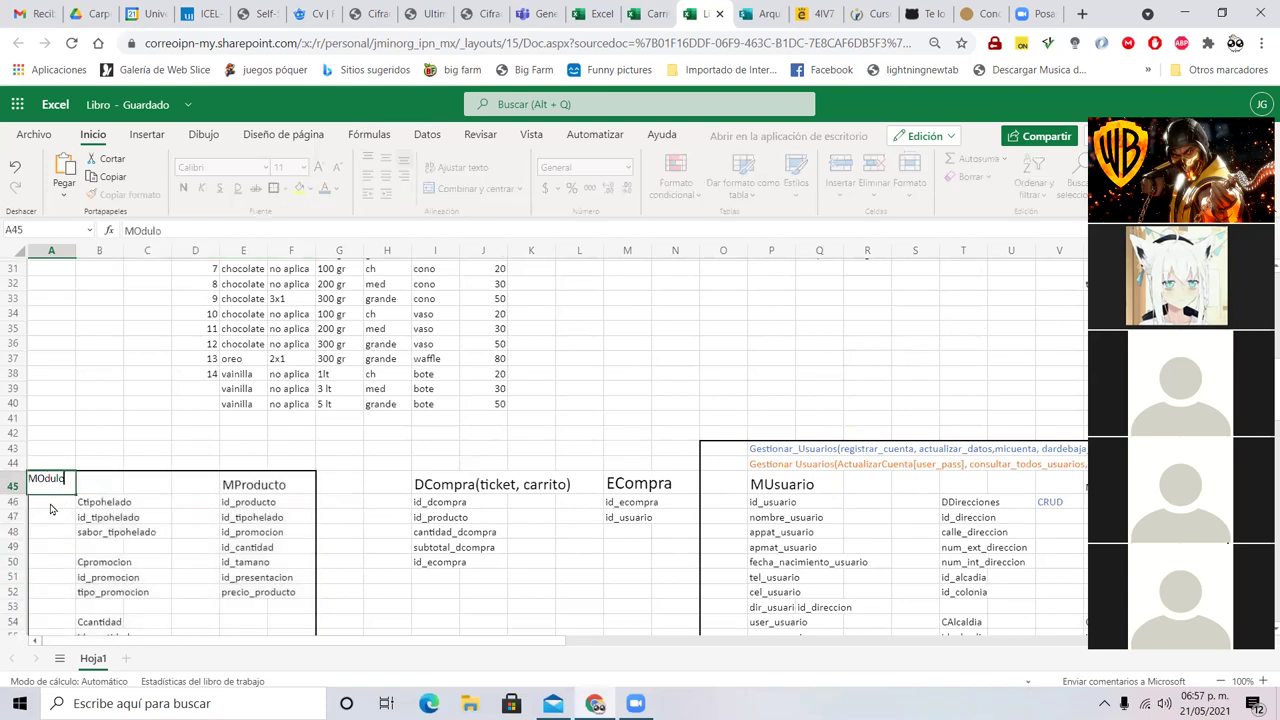
text( de productos)
key(Return)
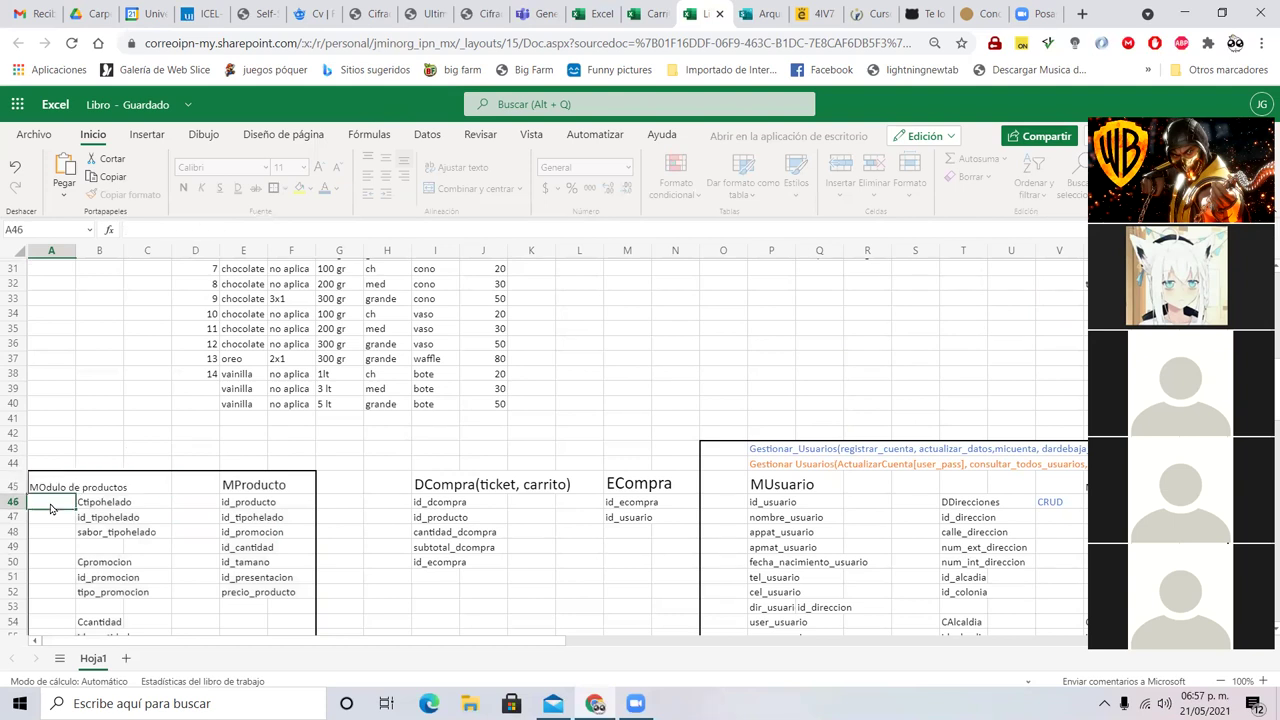
- Recheck the required modules and begin cell E43, above MProducto, with "Gestionar_productos(Consultar_todos_productos, seleccionar_producto_paracompra,"
scroll(160, 562, down, 4)
scroll(160, 563, up, 6)
scroll(158, 563, up, 3)
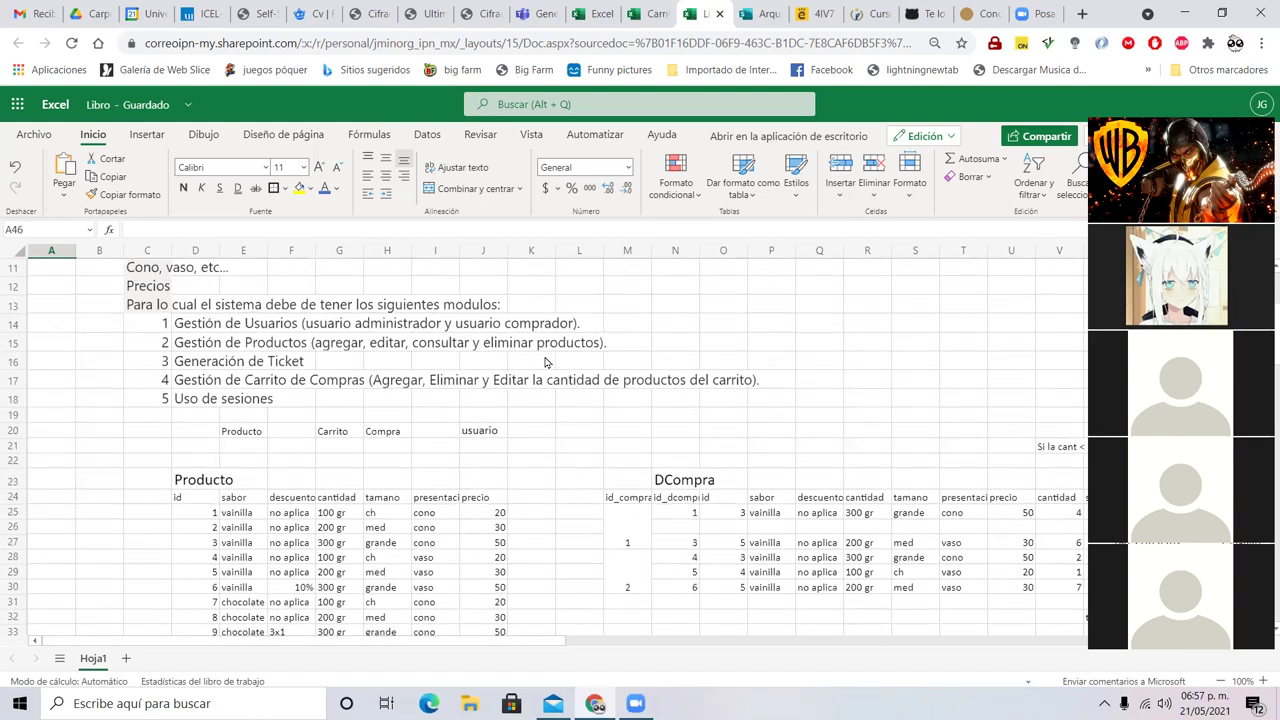
scroll(545, 362, down, 8)
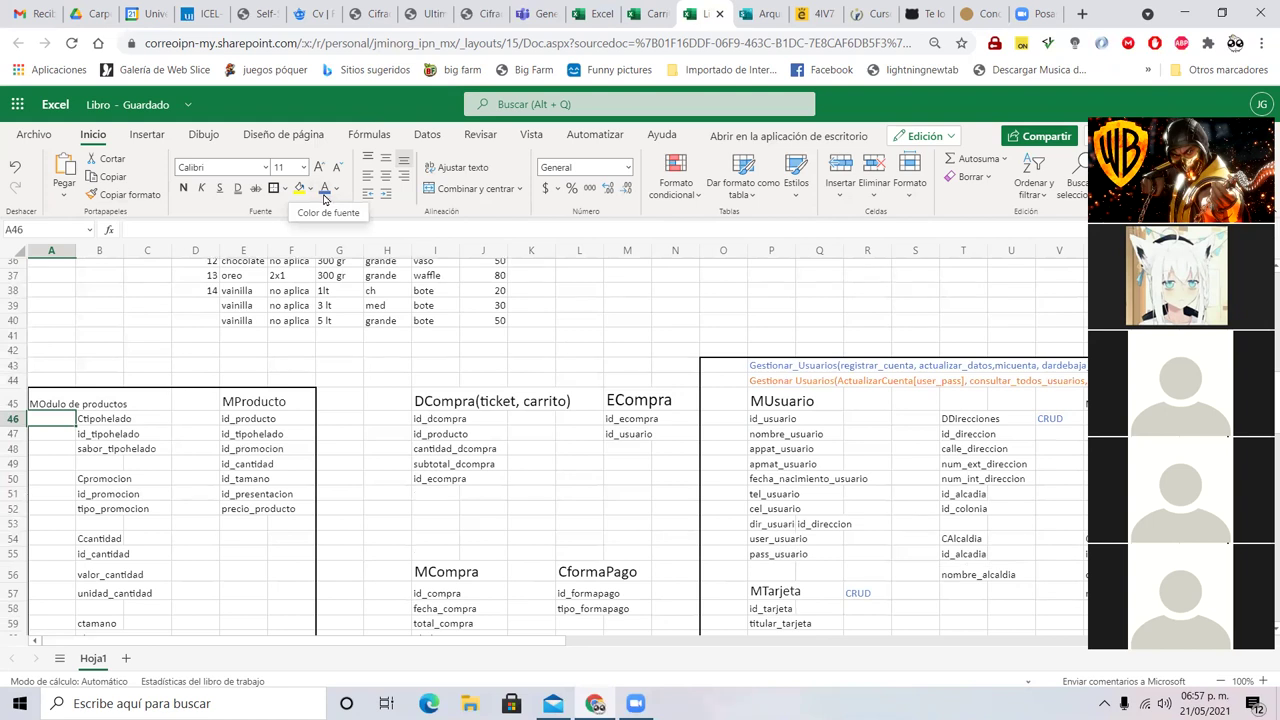
click(234, 368)
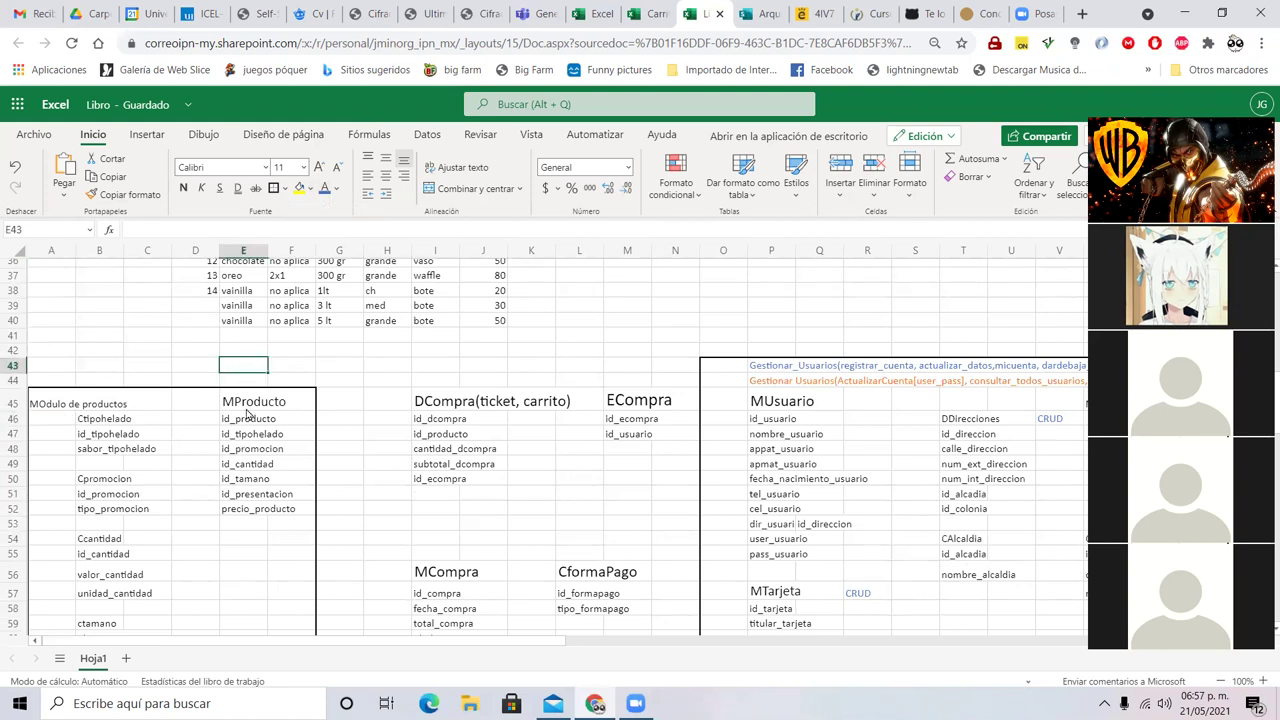
text(Gestionar_)
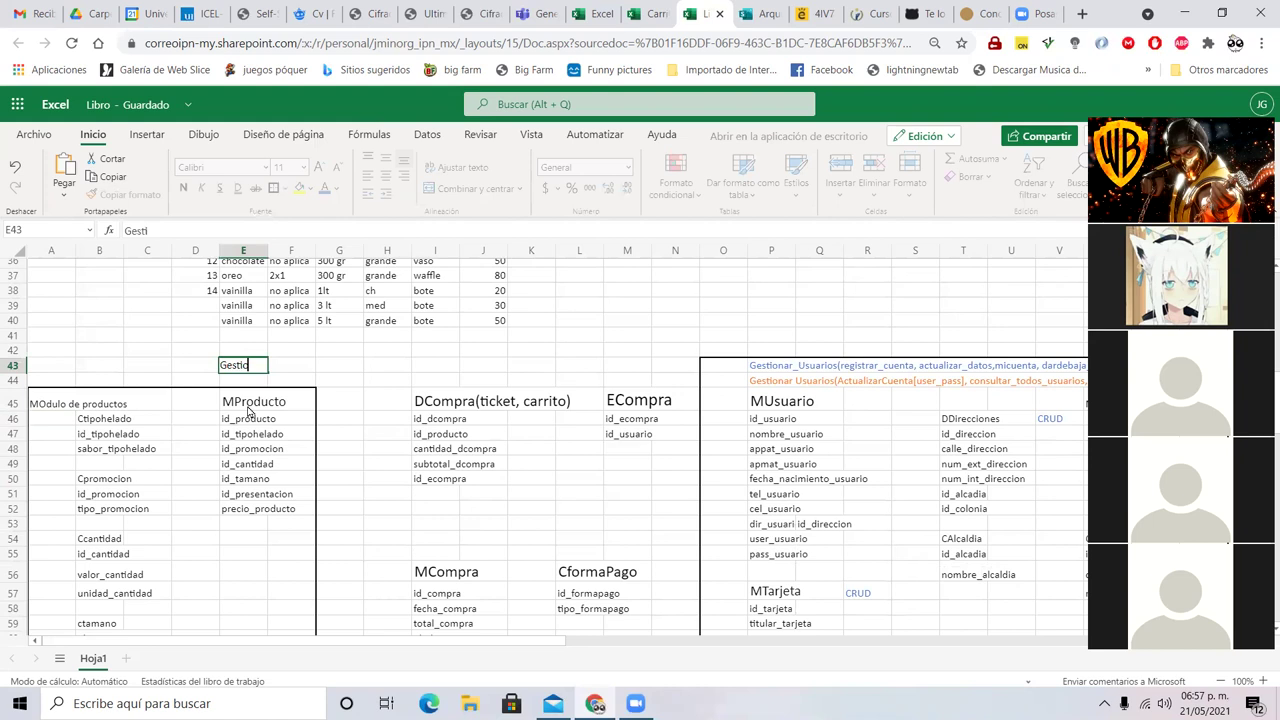
text(productos()
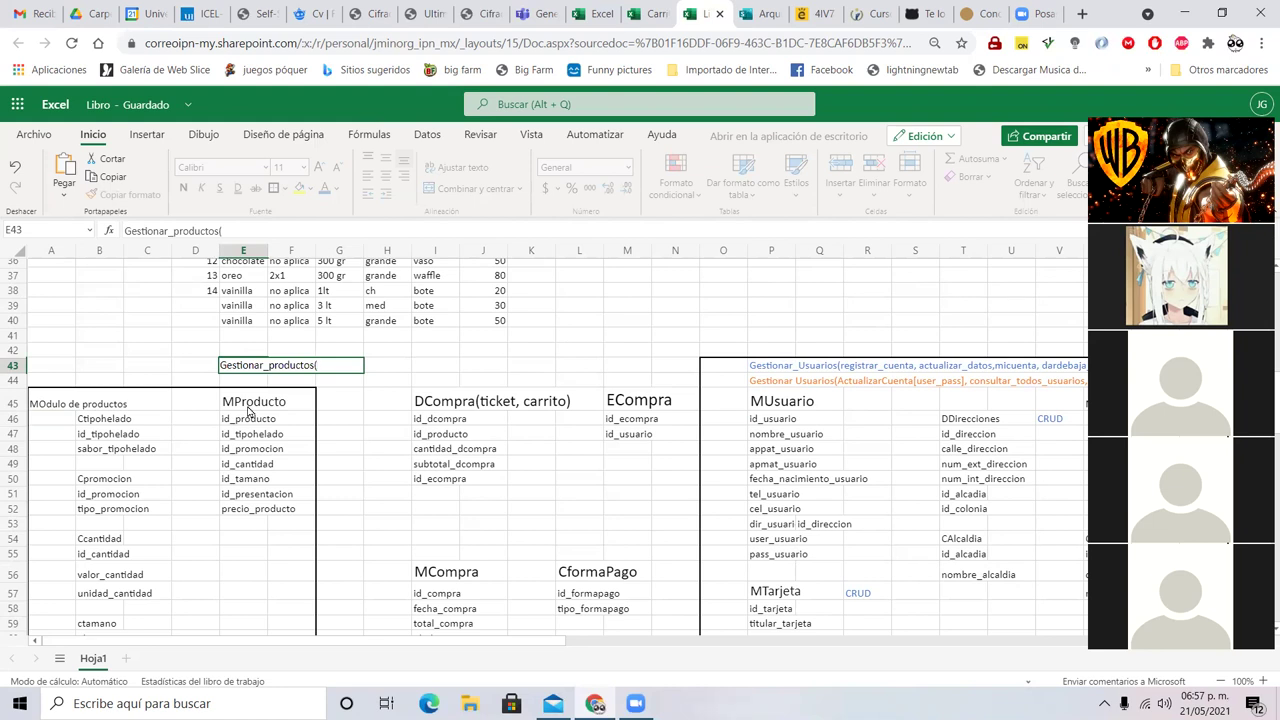
text(Consultar_todos)
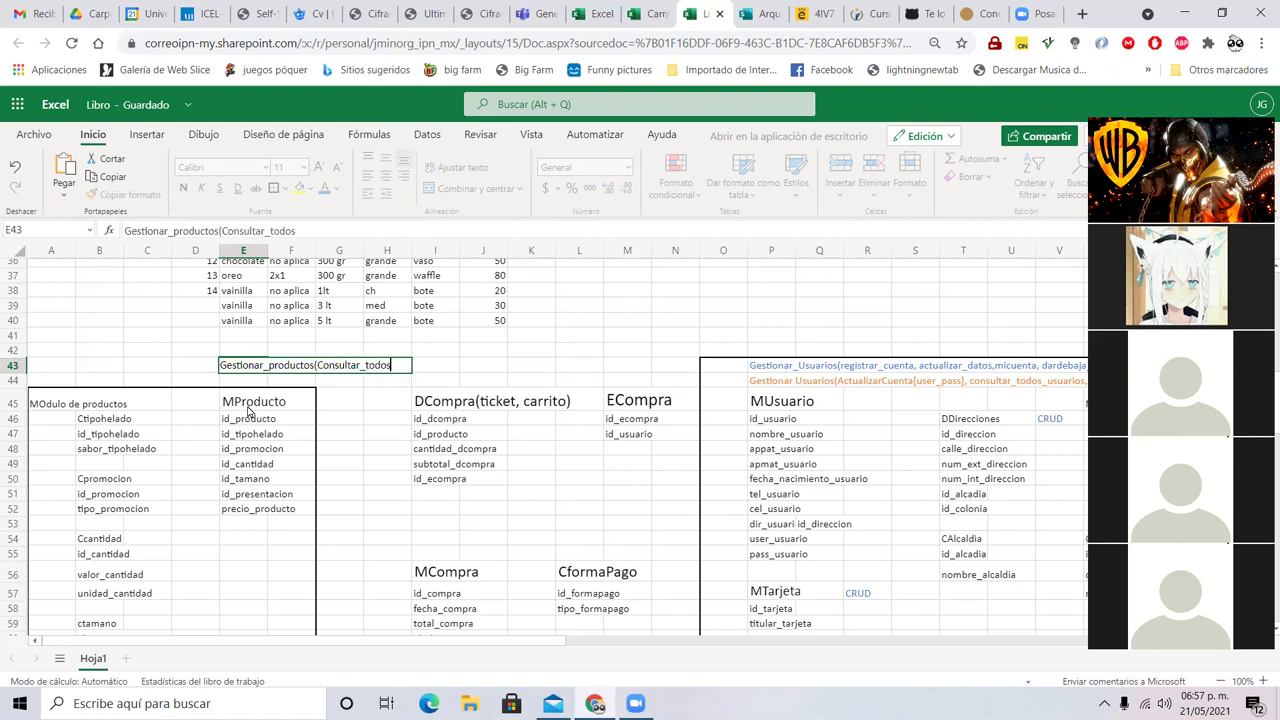
text(_productos)
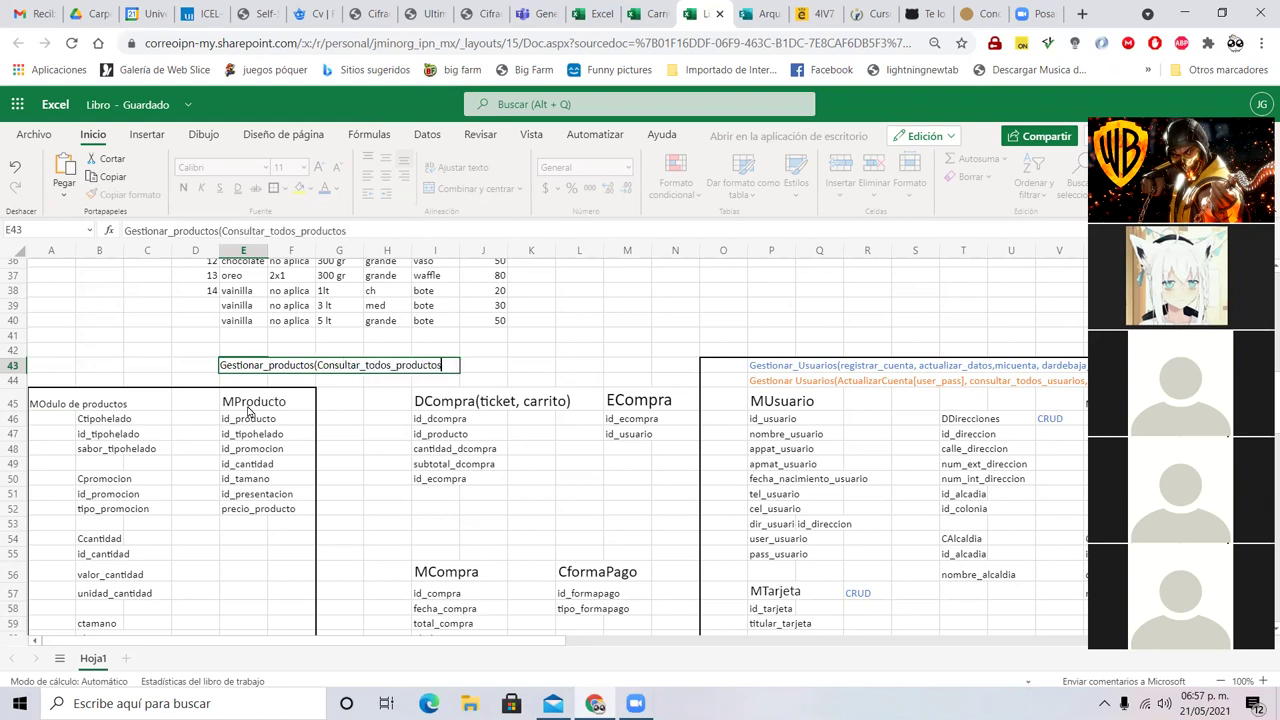
text(, )
text(seleccionar)
text(_producto)
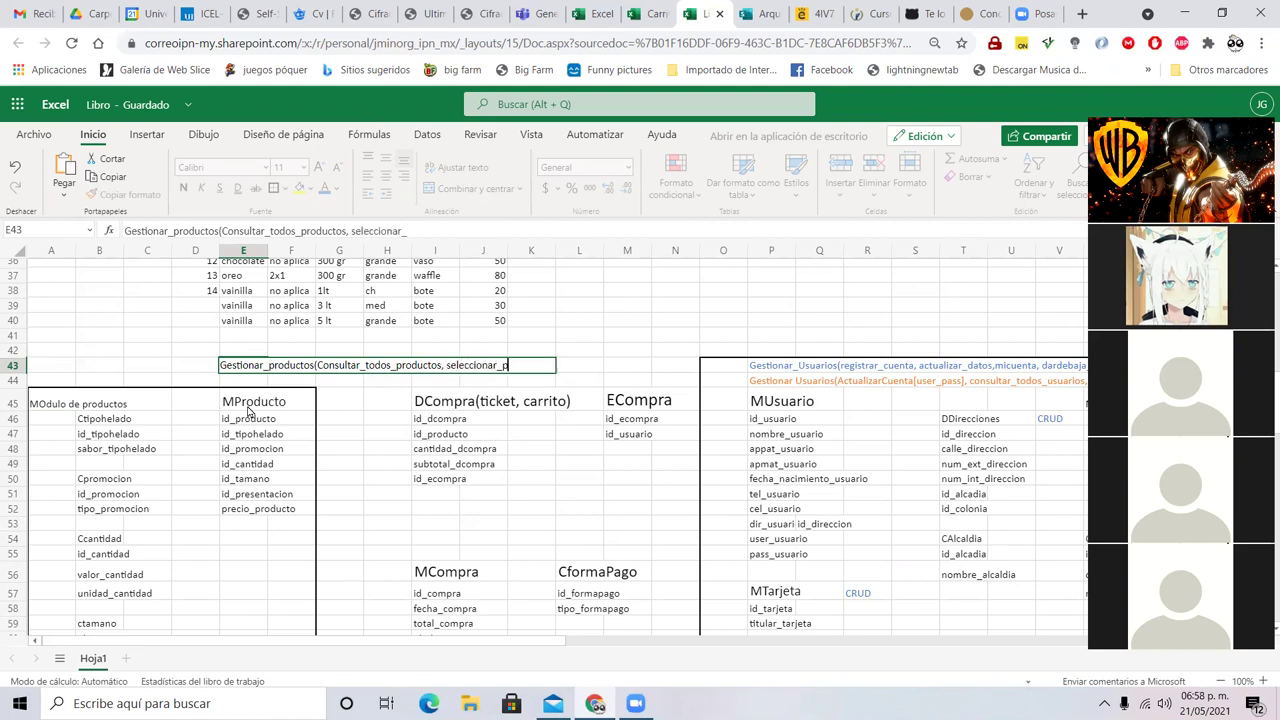
text(_pa)
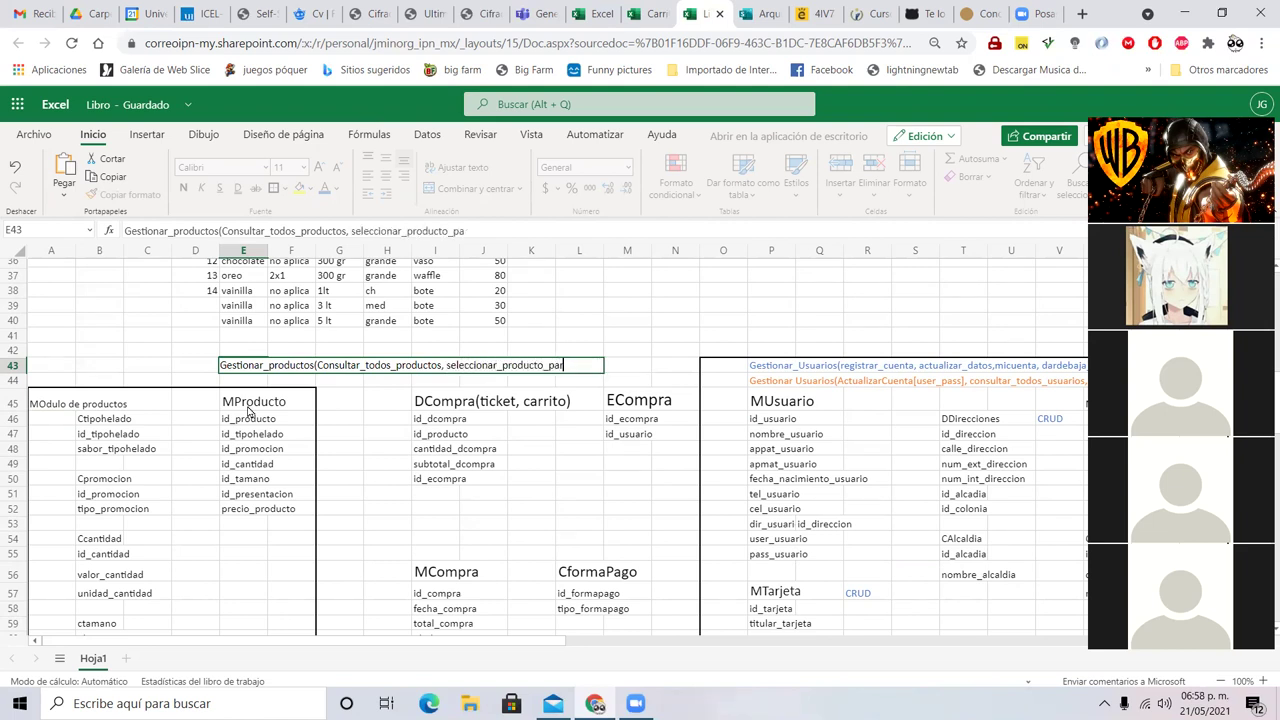
text(racompra,)
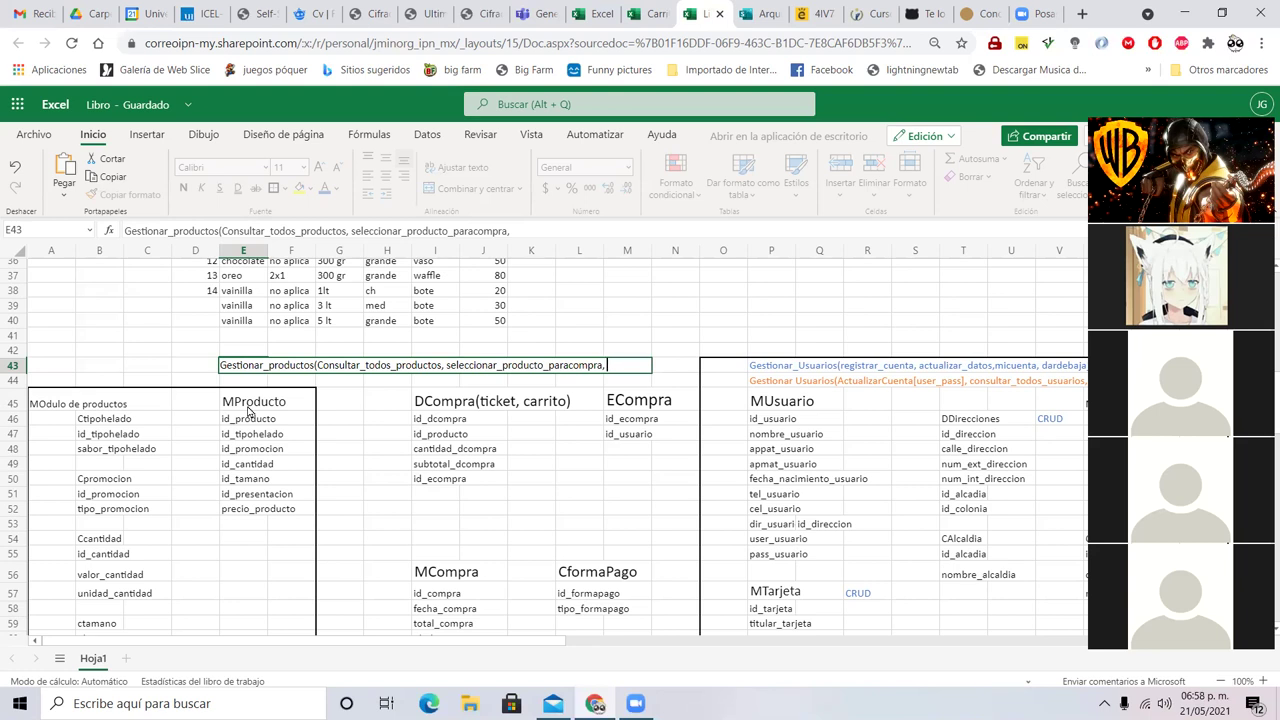
- Finish the entry in cell E43 with "buscar_producto[tipohelado, promocion, presentacion, tamano]" and set its font color to blue
text(buscar_)
text(producto)
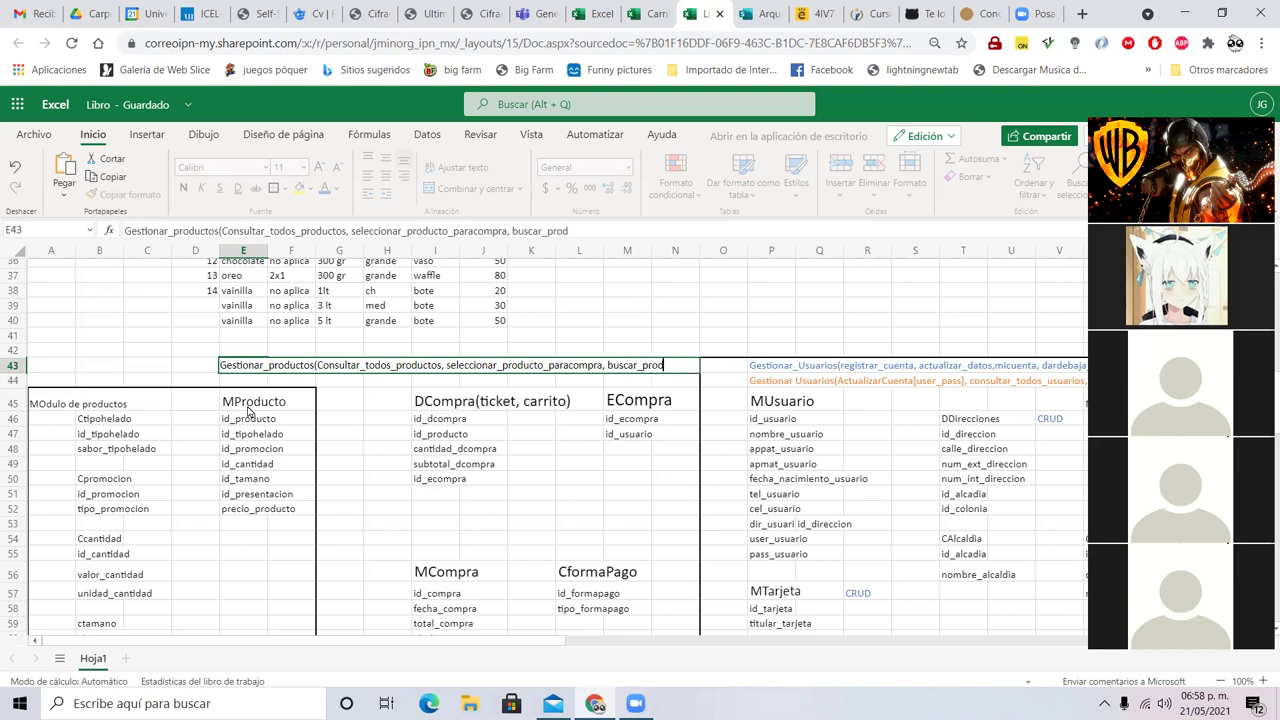
text([tipo)
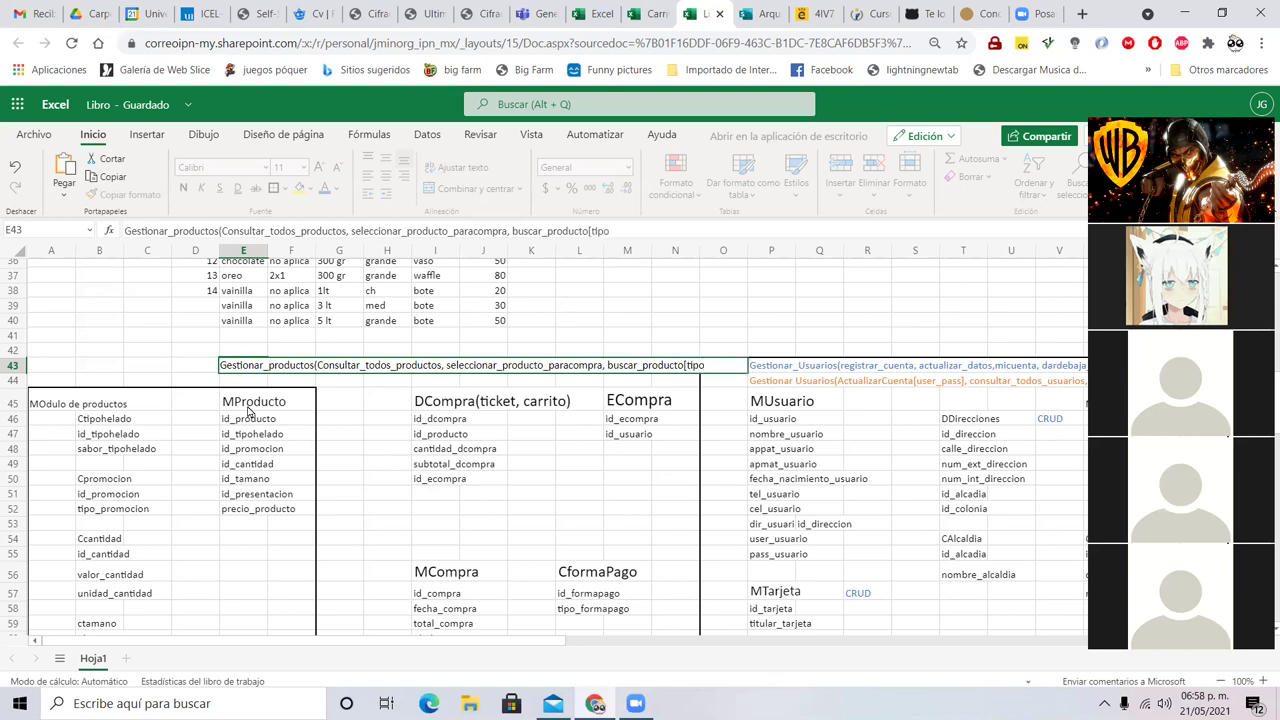
text(helado, promocion,)
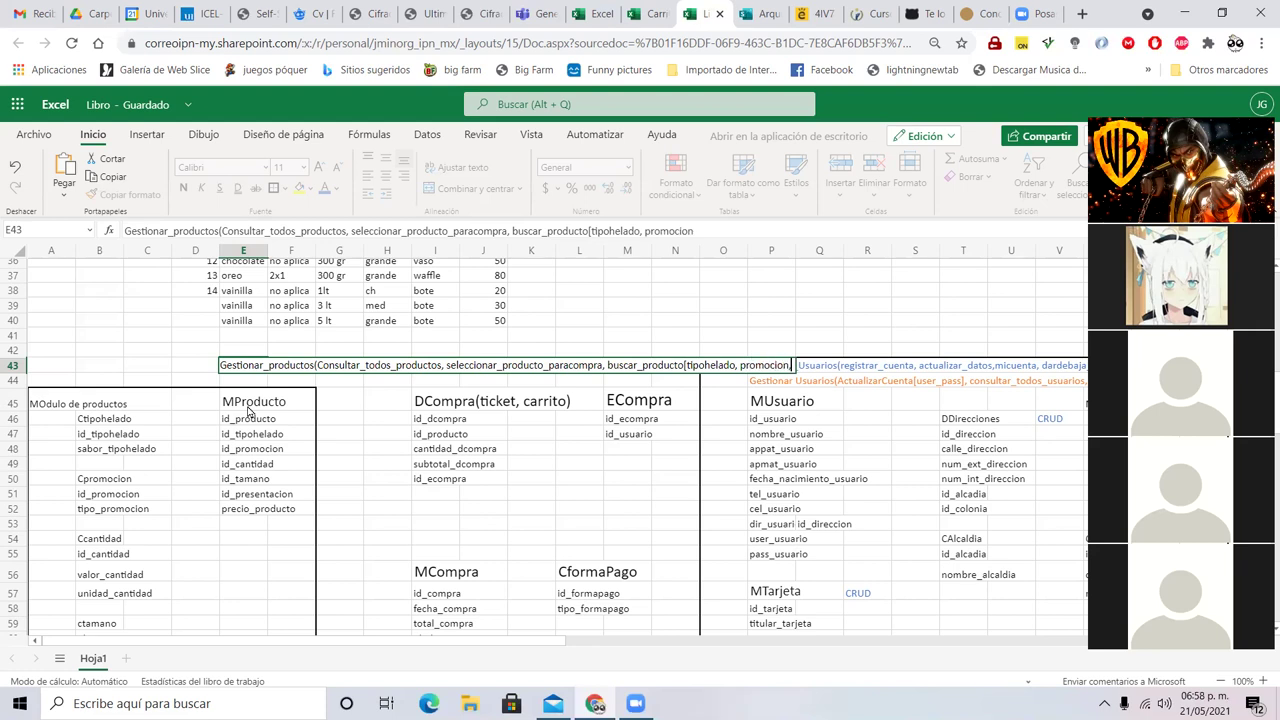
text( presentacion)
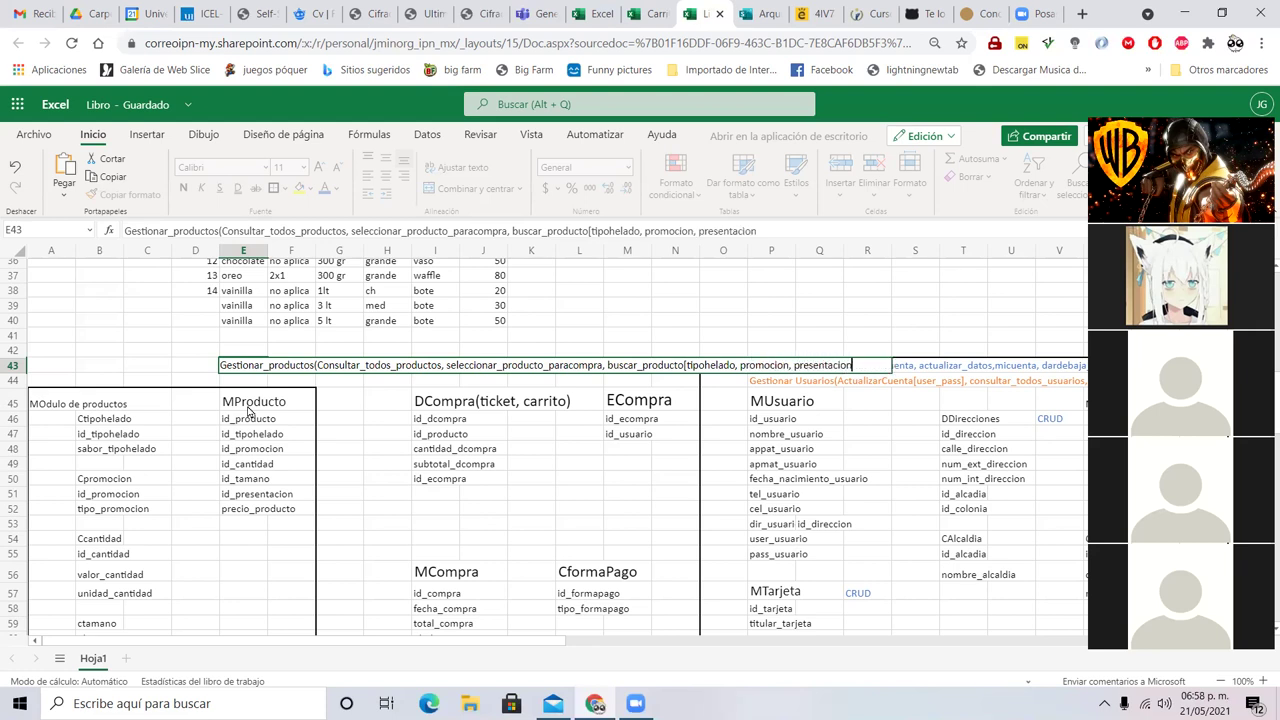
text(, tamano])
key(ctrl+Return)
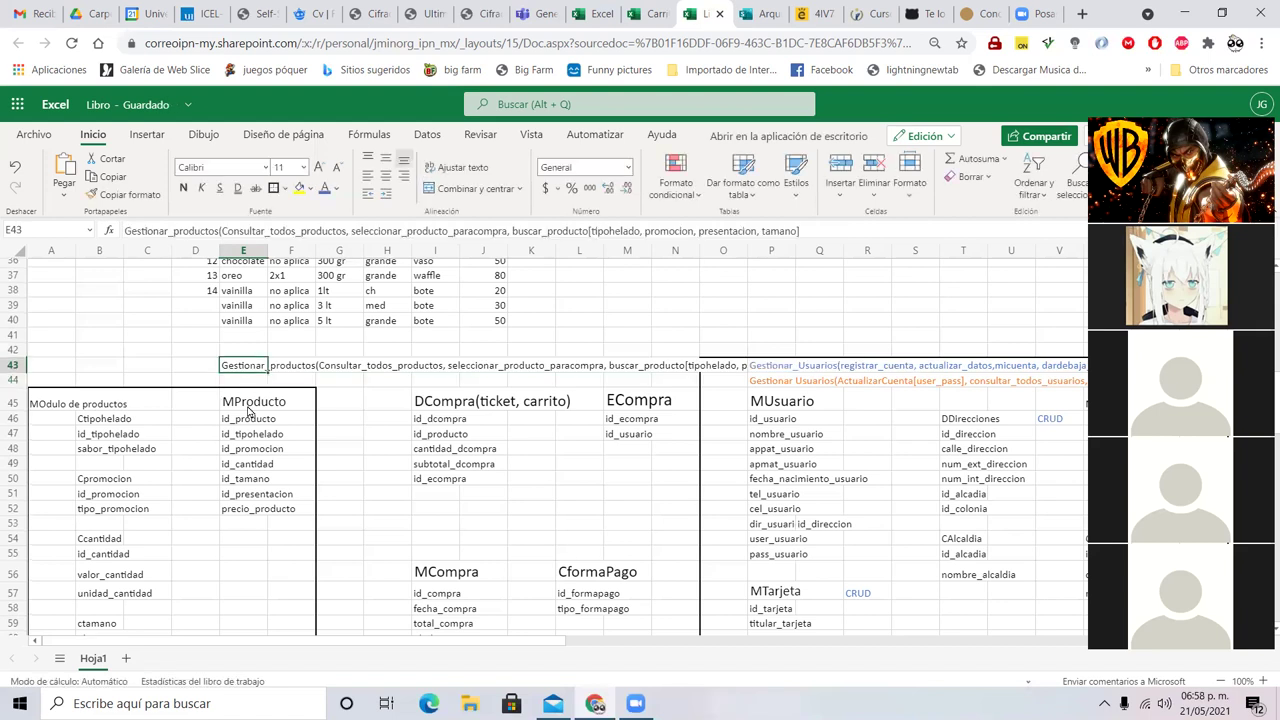
click(327, 190)
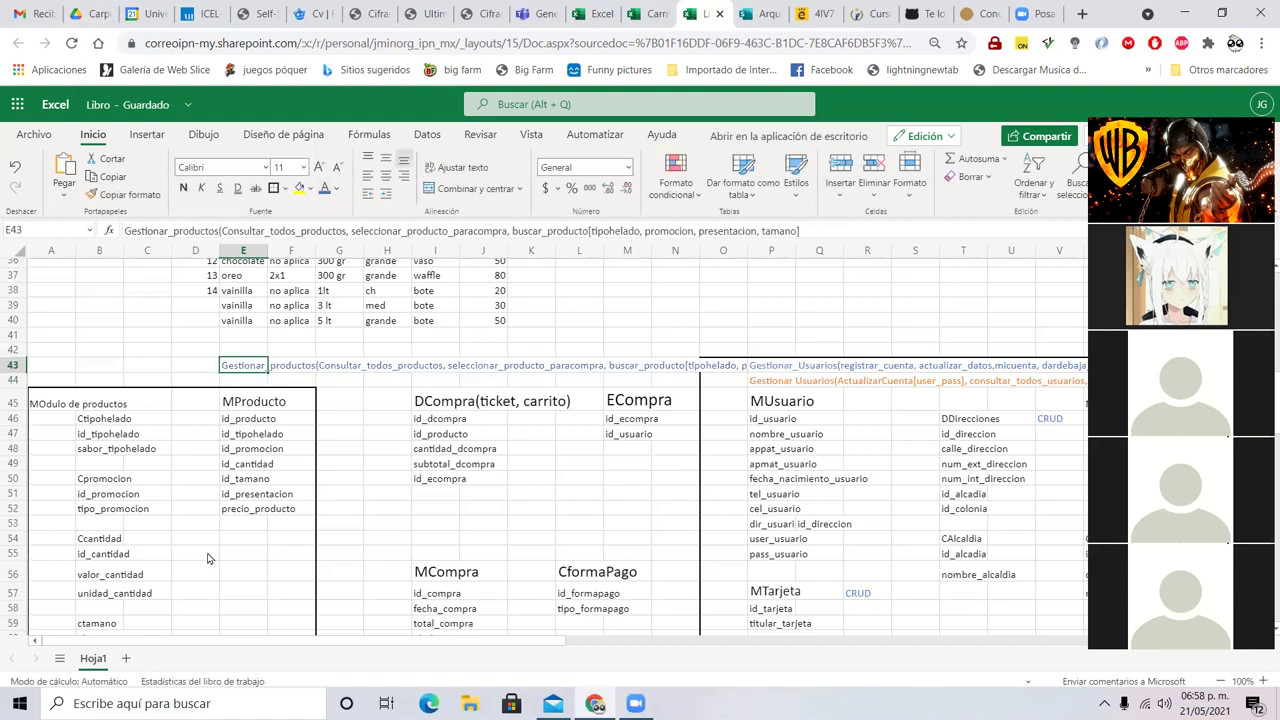
- Set the font color of cell E44, above MProducto, to orange and begin its entry with "Gestionar_productos(crud,"
scroll(207, 558, down, 2)
click(243, 297)
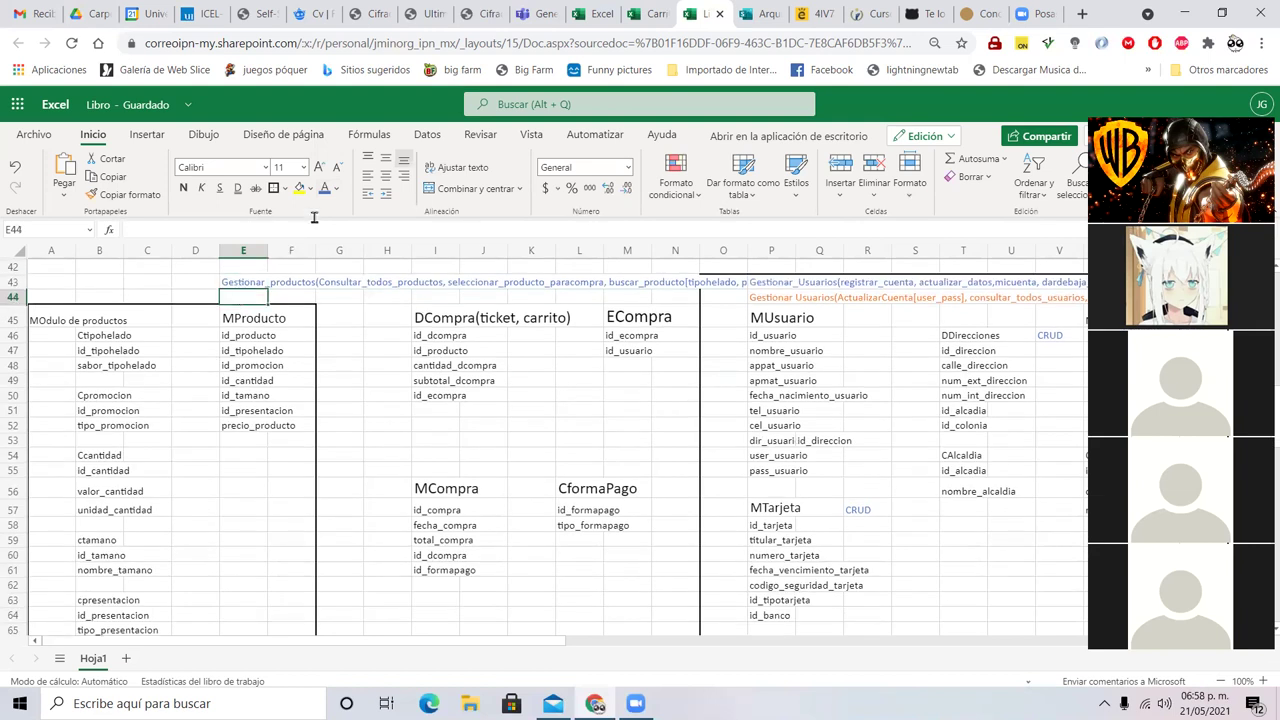
click(336, 189)
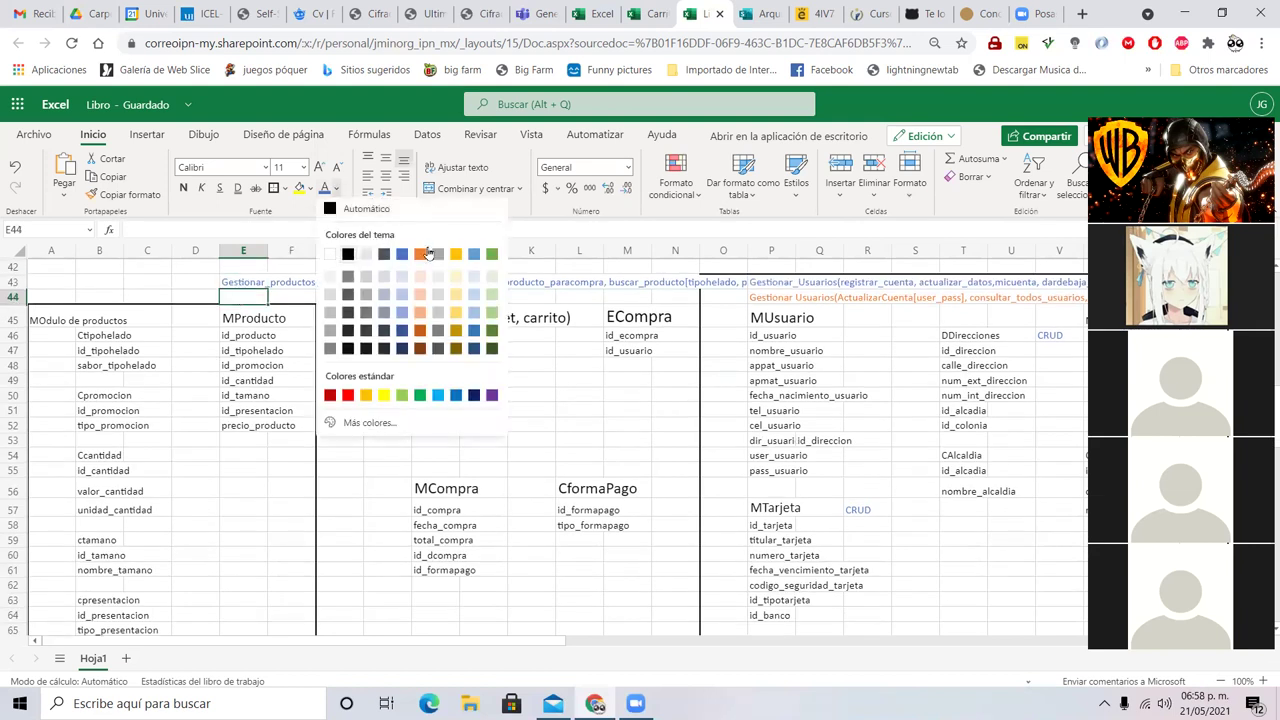
click(425, 253)
text(G)
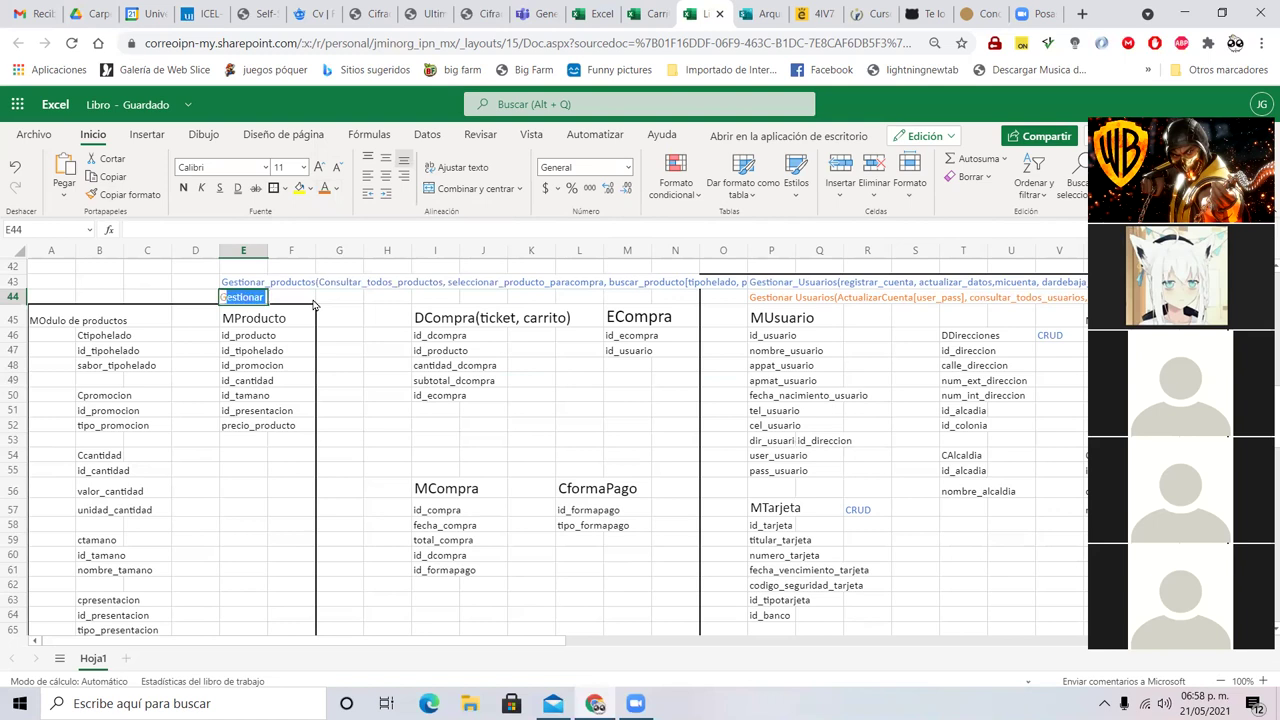
text(estionar)
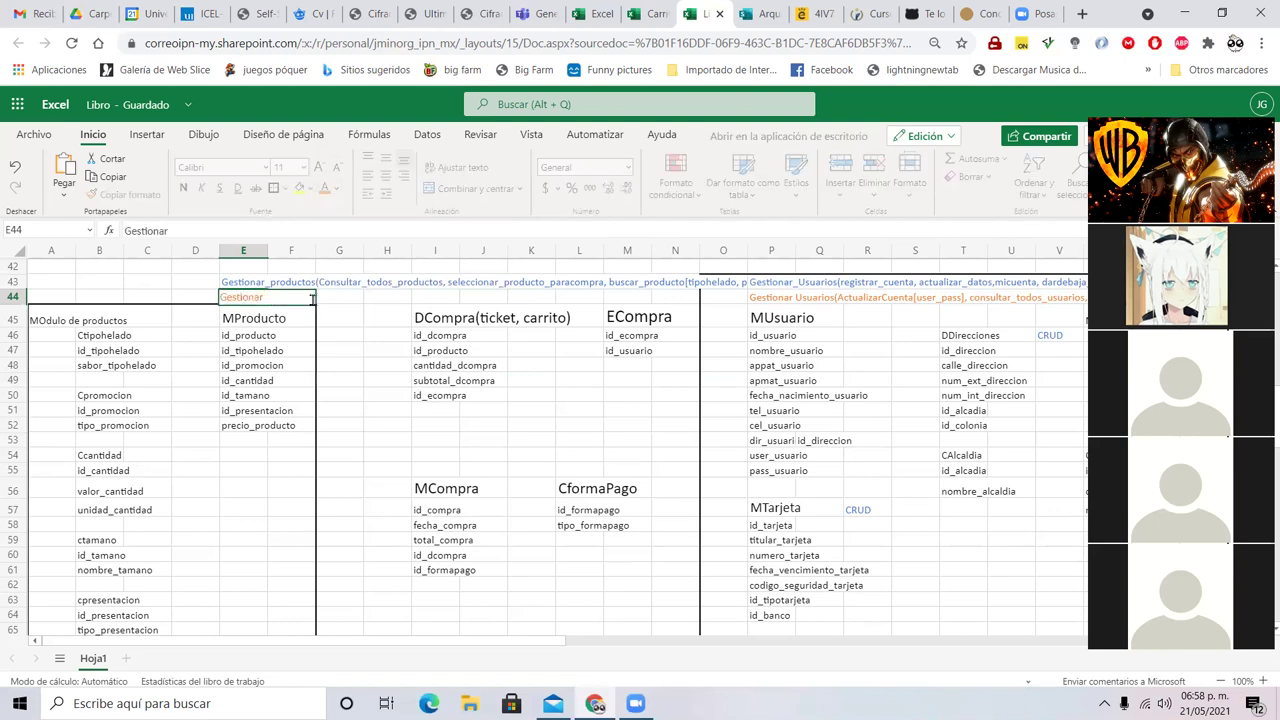
text(_productos)
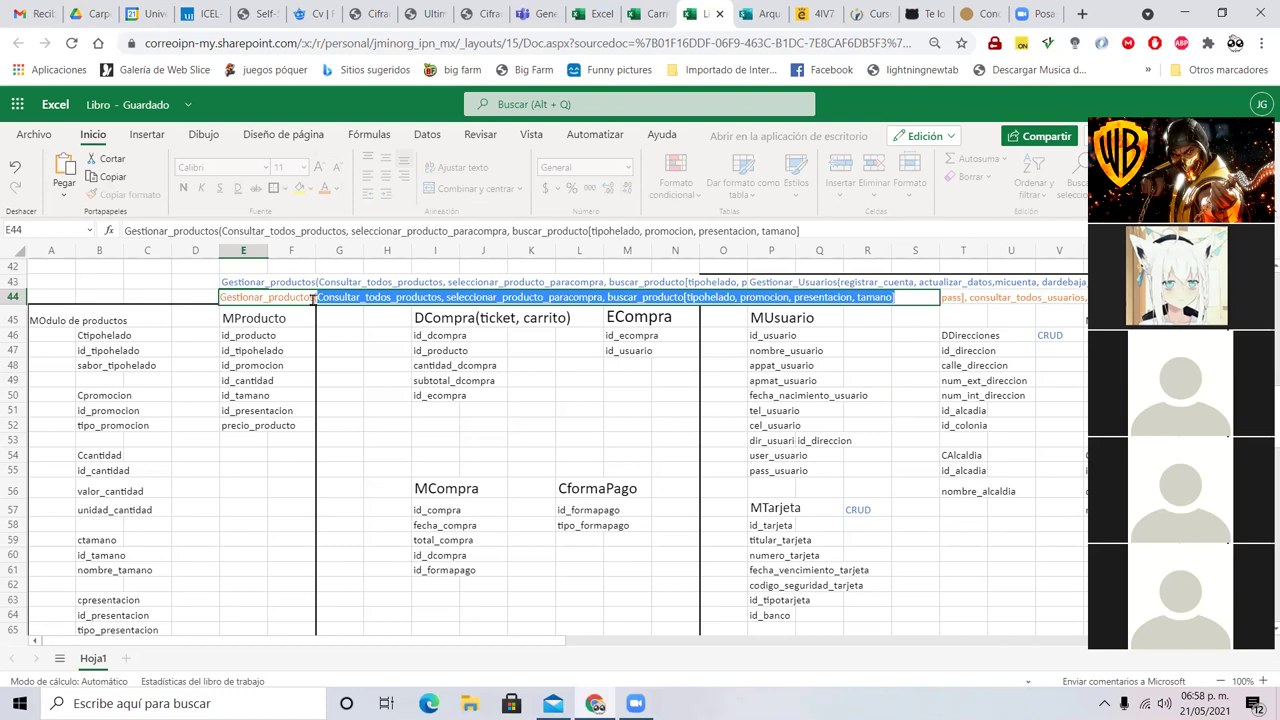
text((crud,)
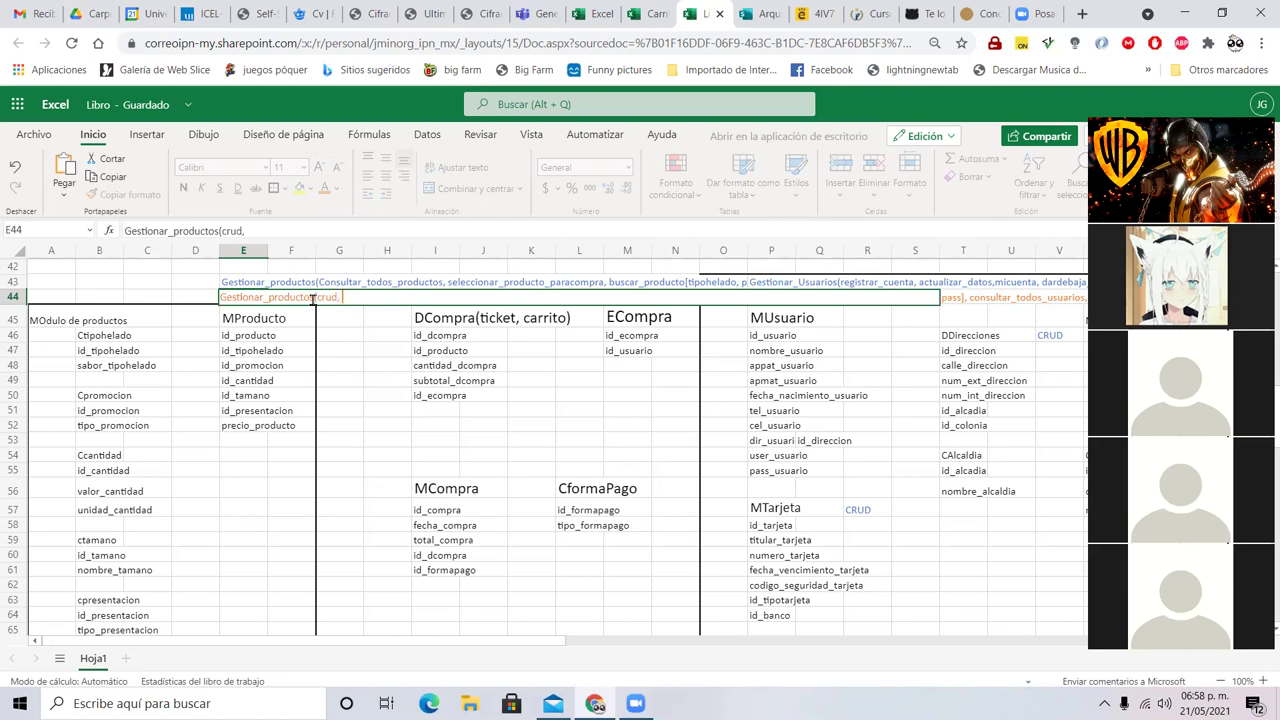
- Finish the entry in cell E44 with "filtrar_por[tipohelado, tamaño, presentacion, ordernar_precio)"
text( filtrar_por()
text(tipohelado,)
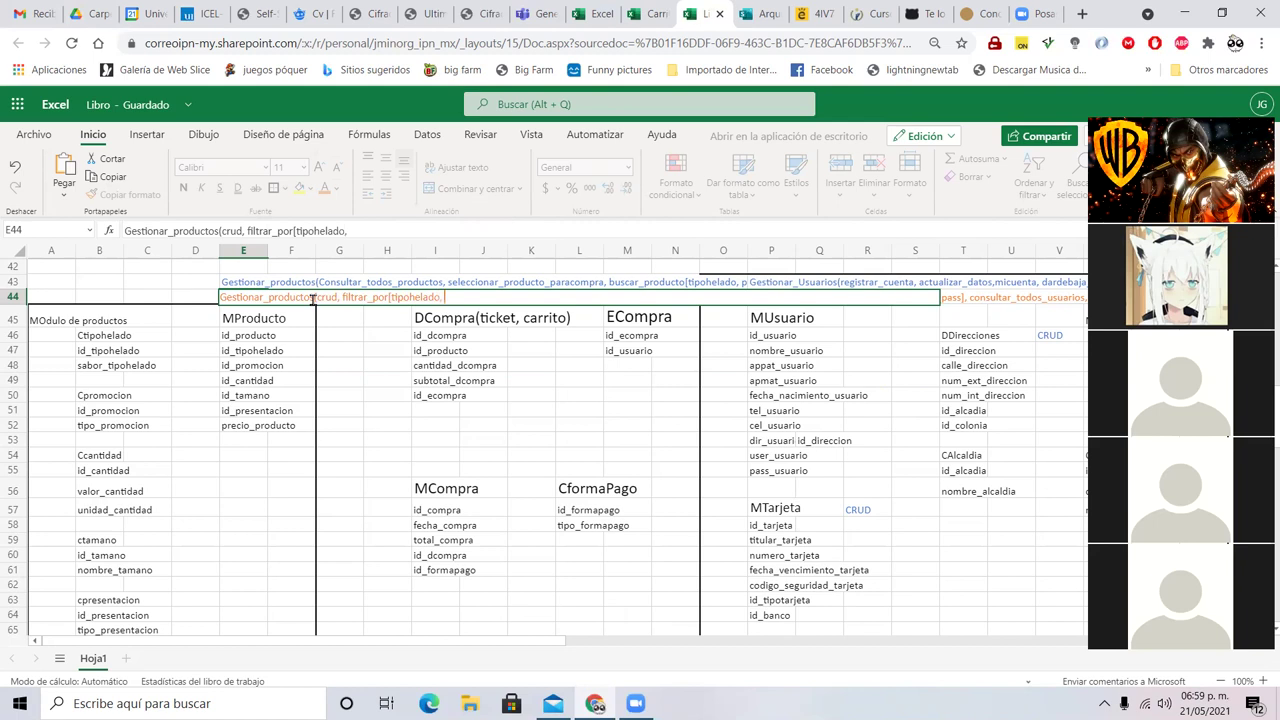
text( tamaño, presentacio)
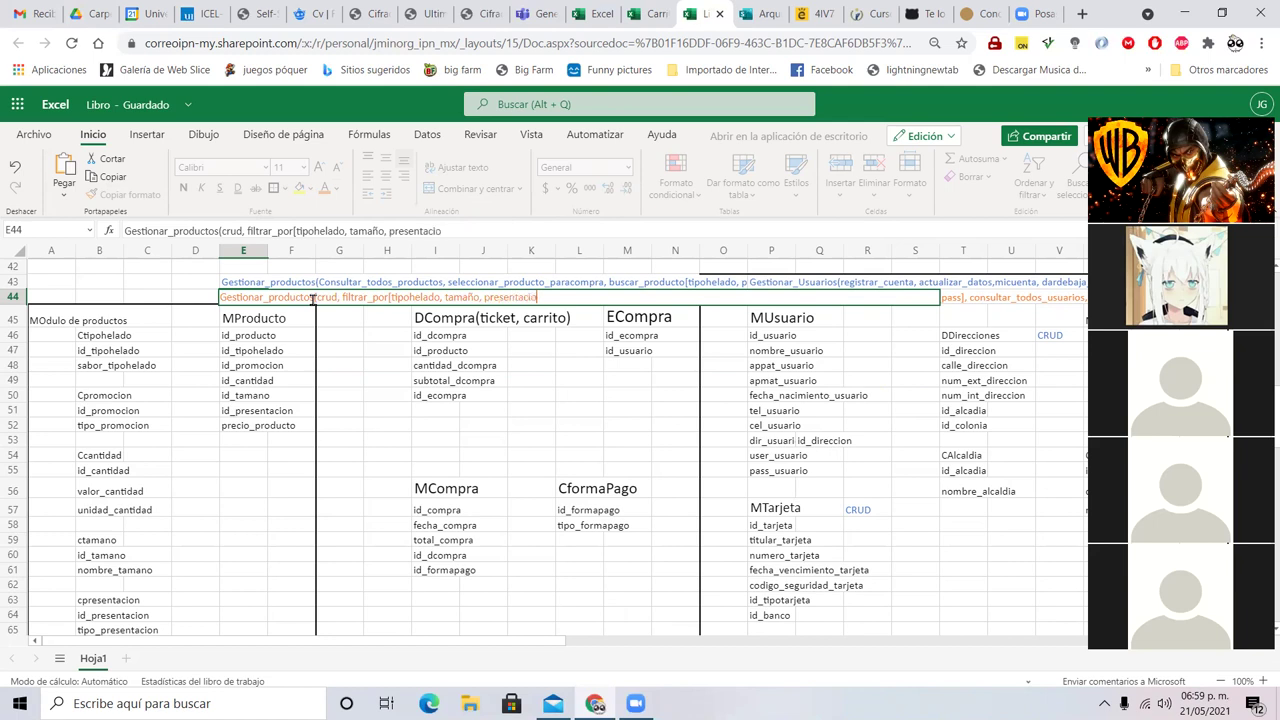
text(n, ordernar_pre)
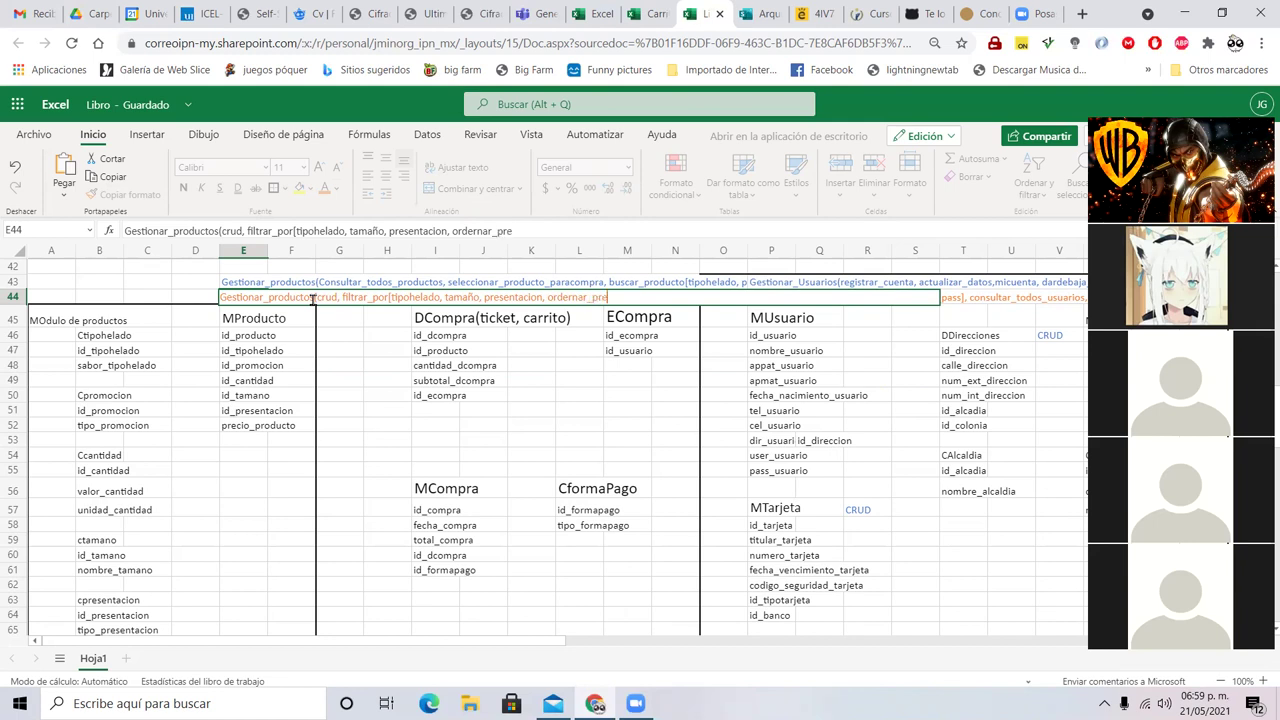
text(cio))
key(Return)
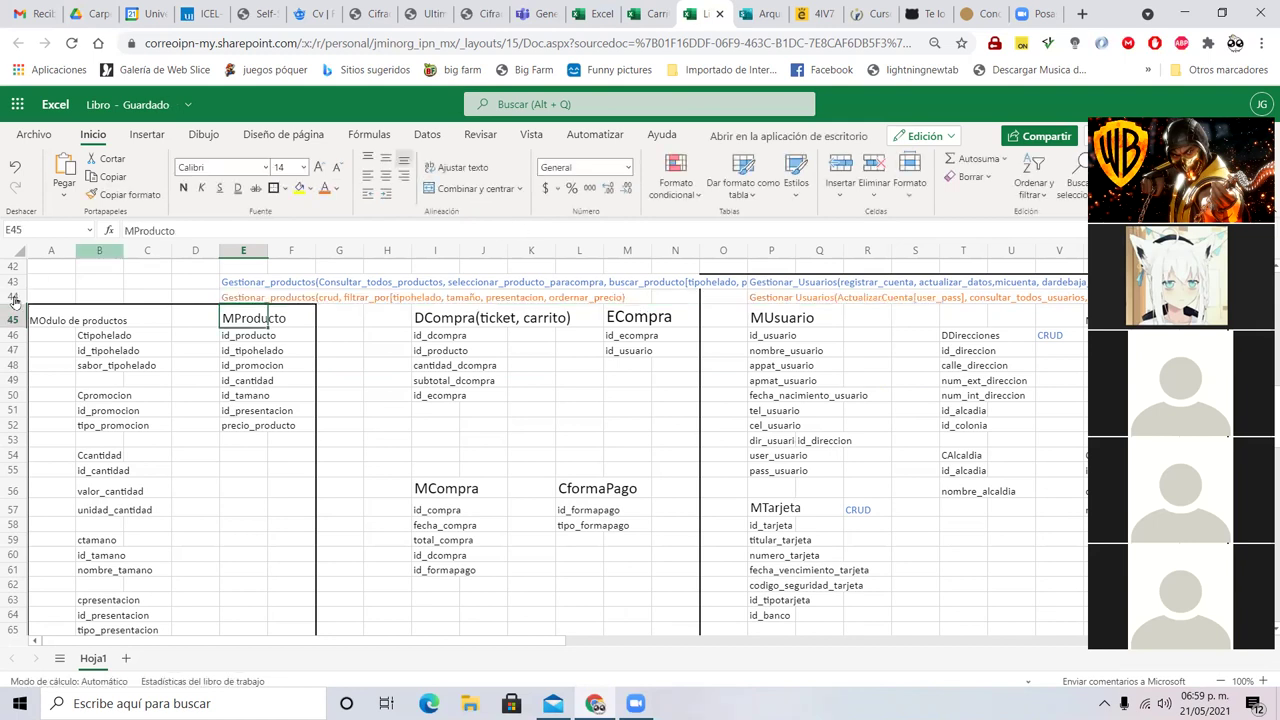
- Enter "CRUD" in orange in cell A46, beside the Ctipohelado table
click(51, 340)
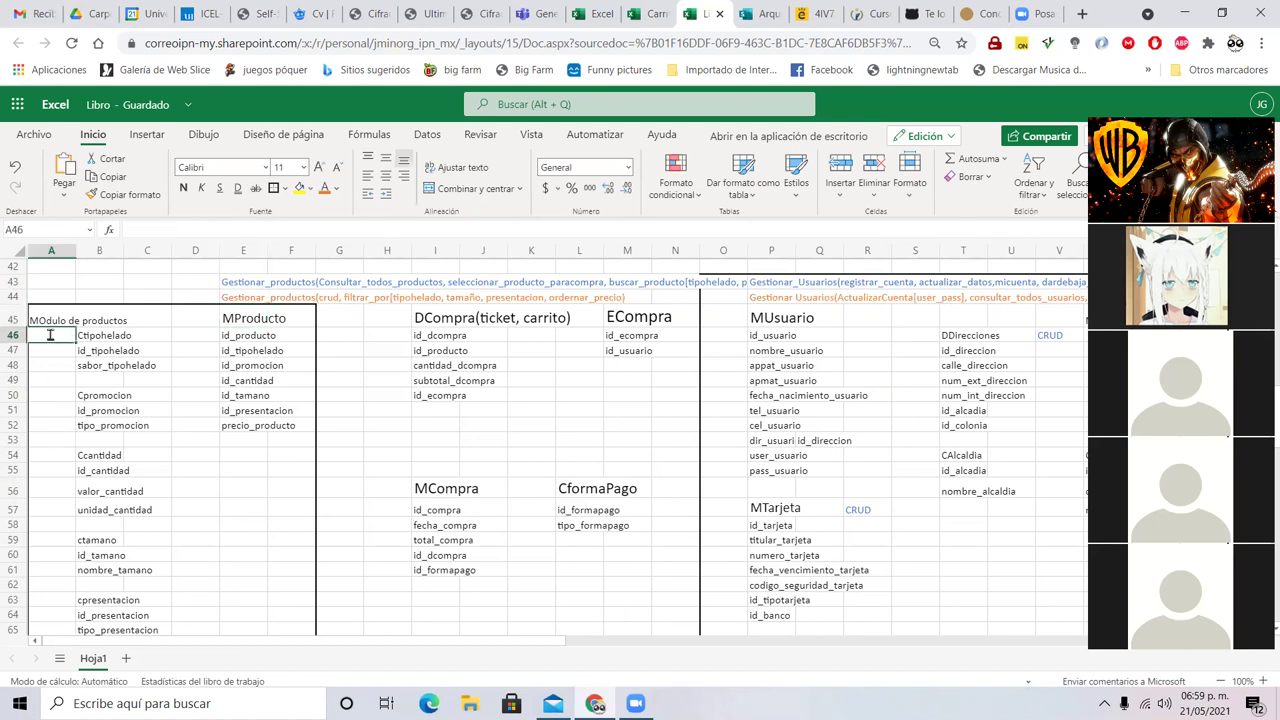
text(crud)
double_click(51, 340)
key(BackSpace)
key(Escape)
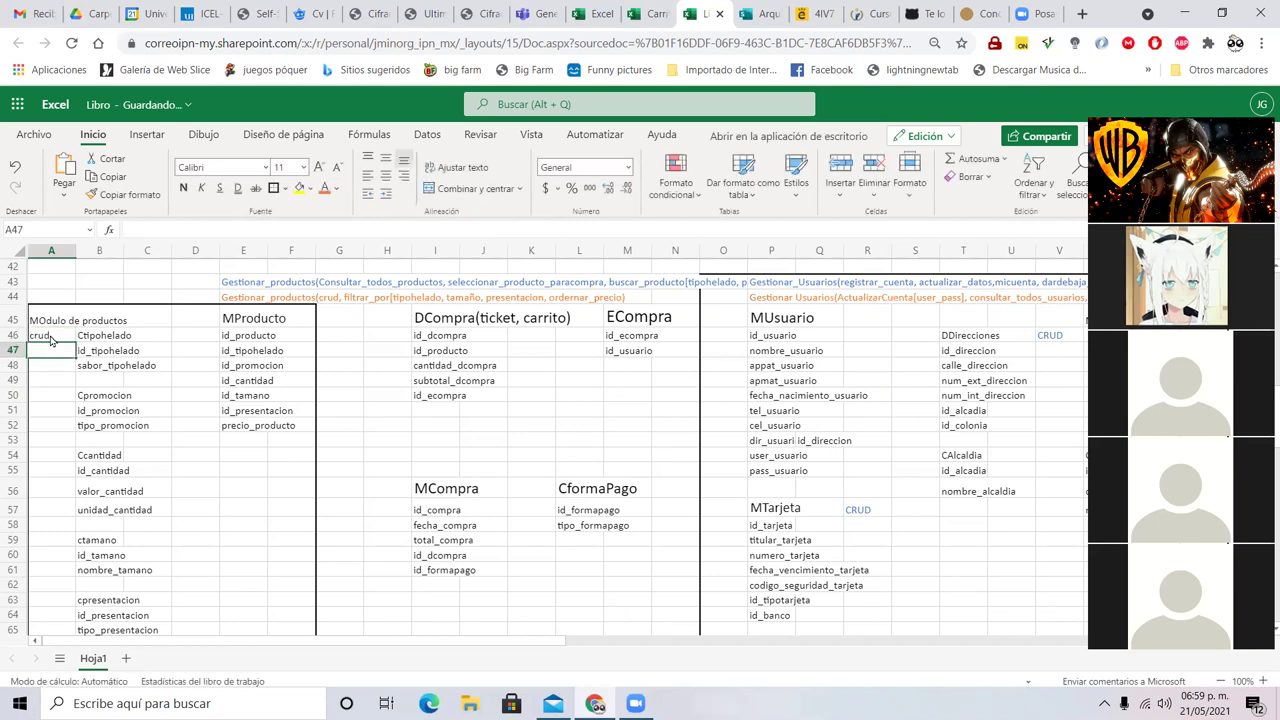
text(CRUD)
key(ctrl+Return)
- Copy the orange CRUD label beside the Cpromocion, Ccantidad, ctamano and cpresentacion tables, in cells A50, A54, A59 and A63
key(ctrl+c)
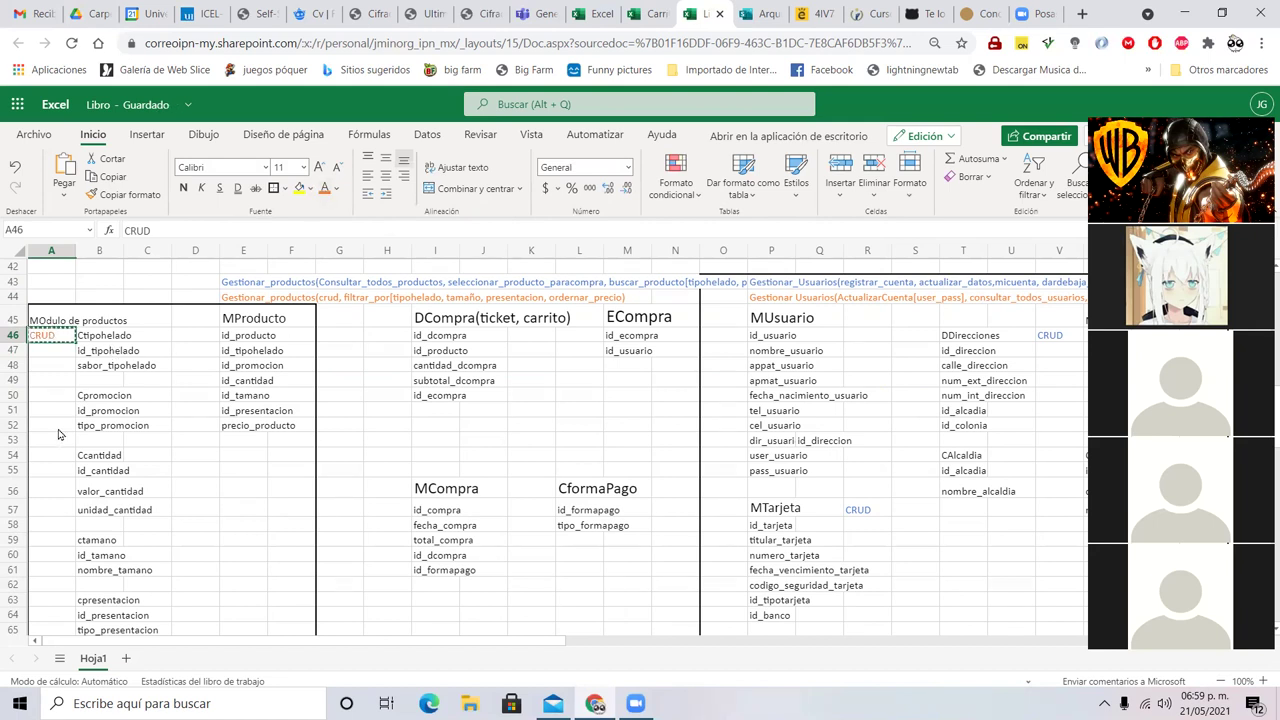
click(55, 398)
key(ctrl+v)
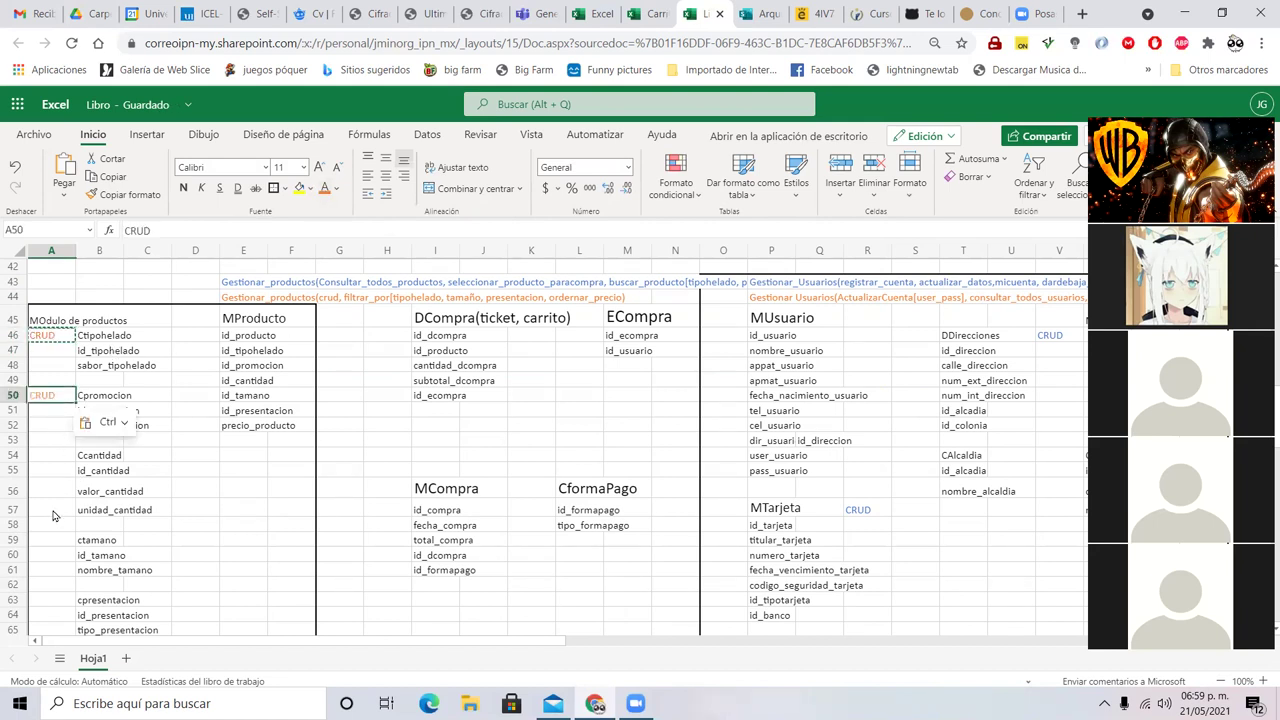
click(55, 457)
key(ctrl+v)
click(50, 544)
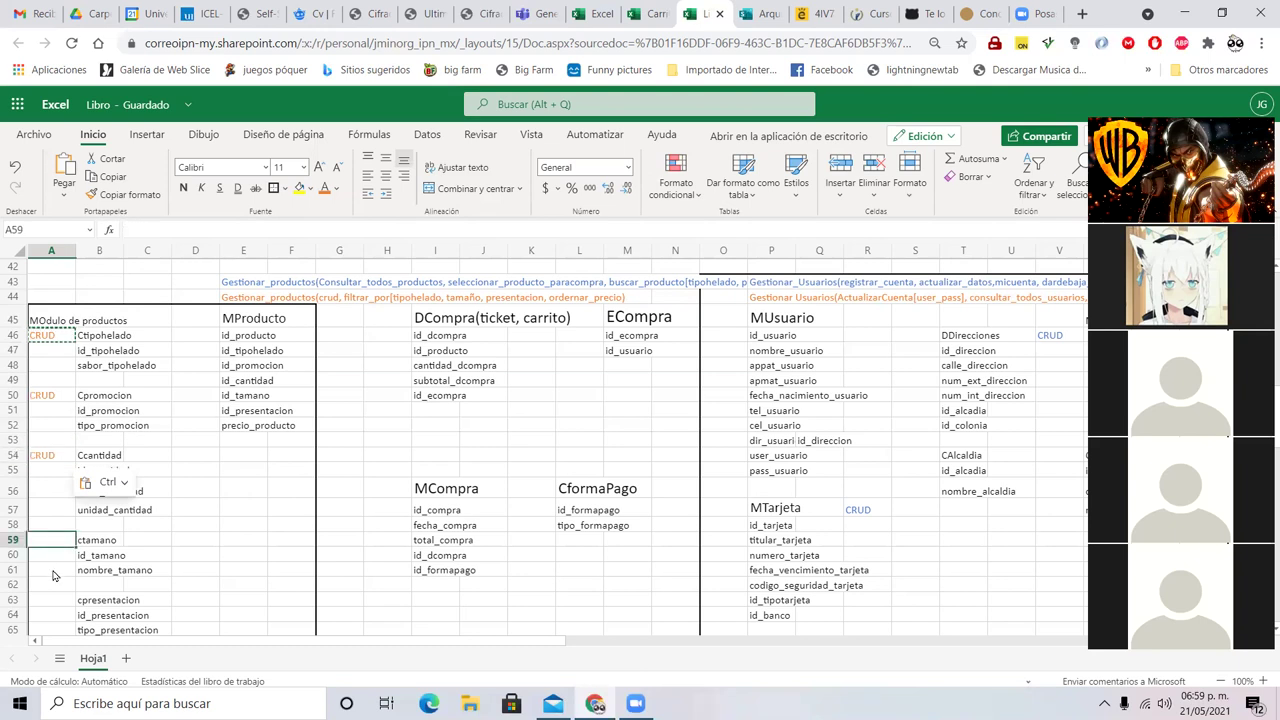
key(ctrl+v)
click(48, 603)
key(ctrl+v)
click(195, 585)
scroll(198, 578, down, 3)
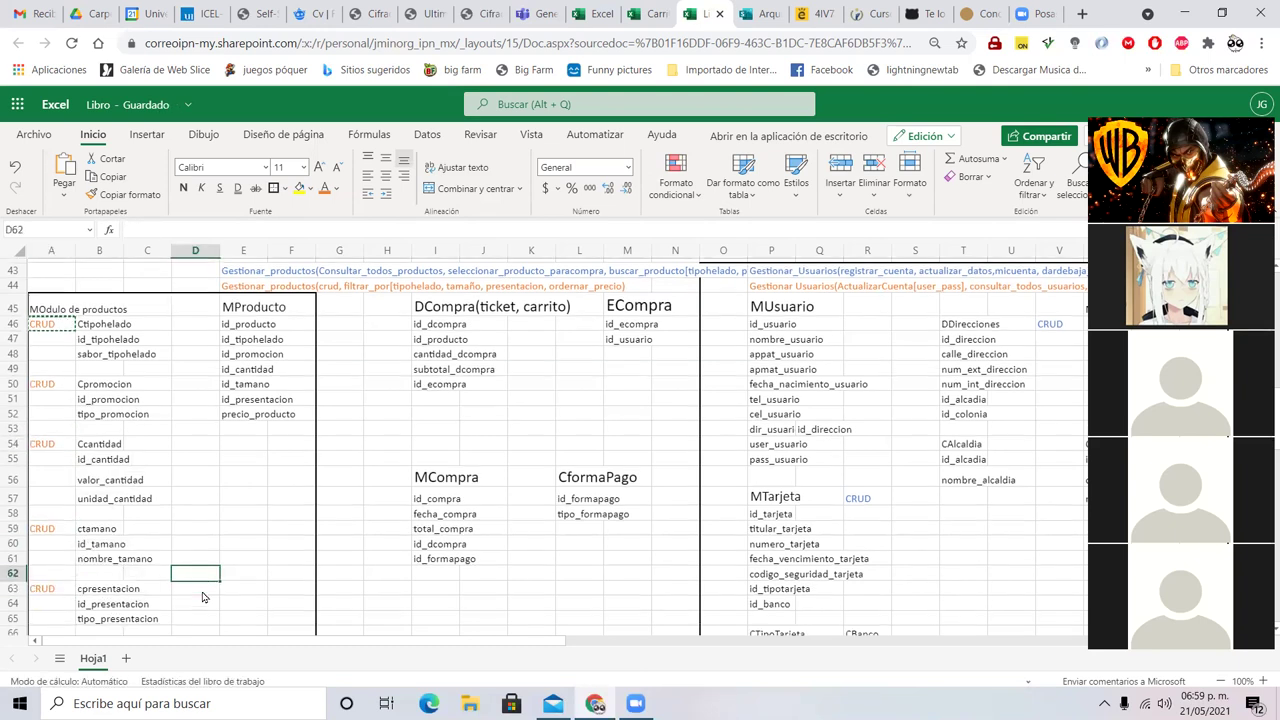
scroll(198, 578, up, 3)
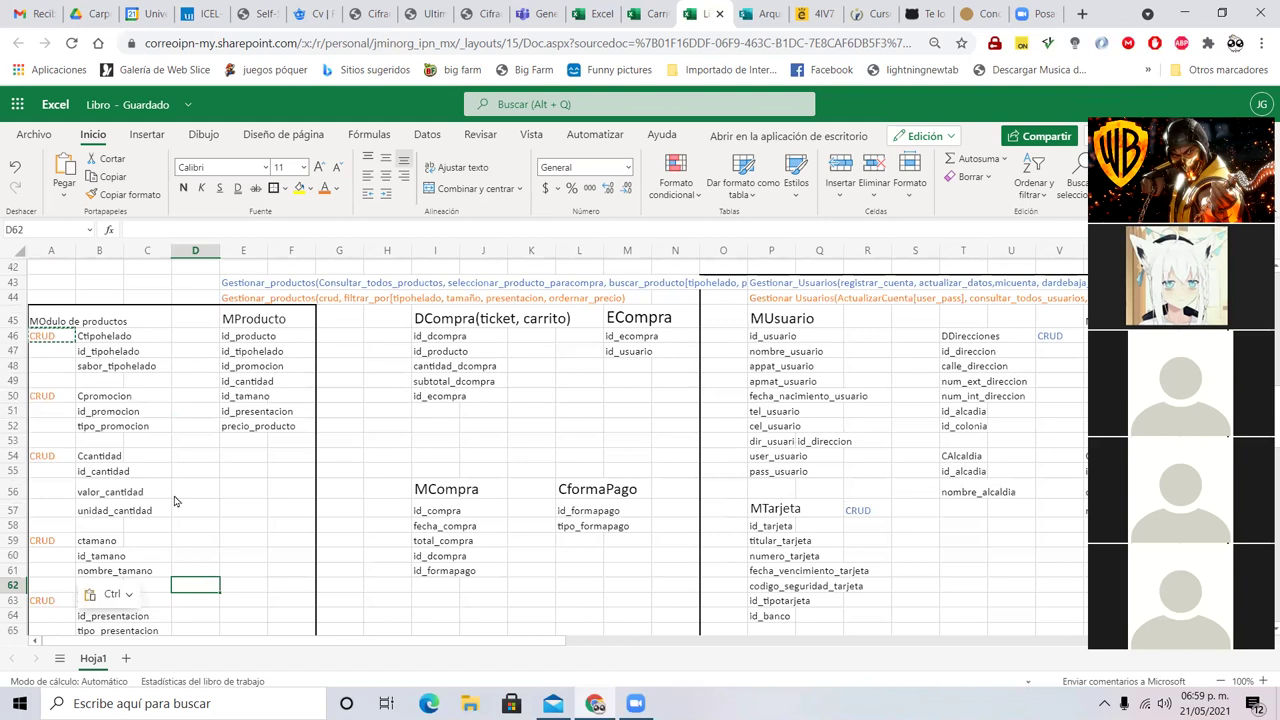
click(118, 340)
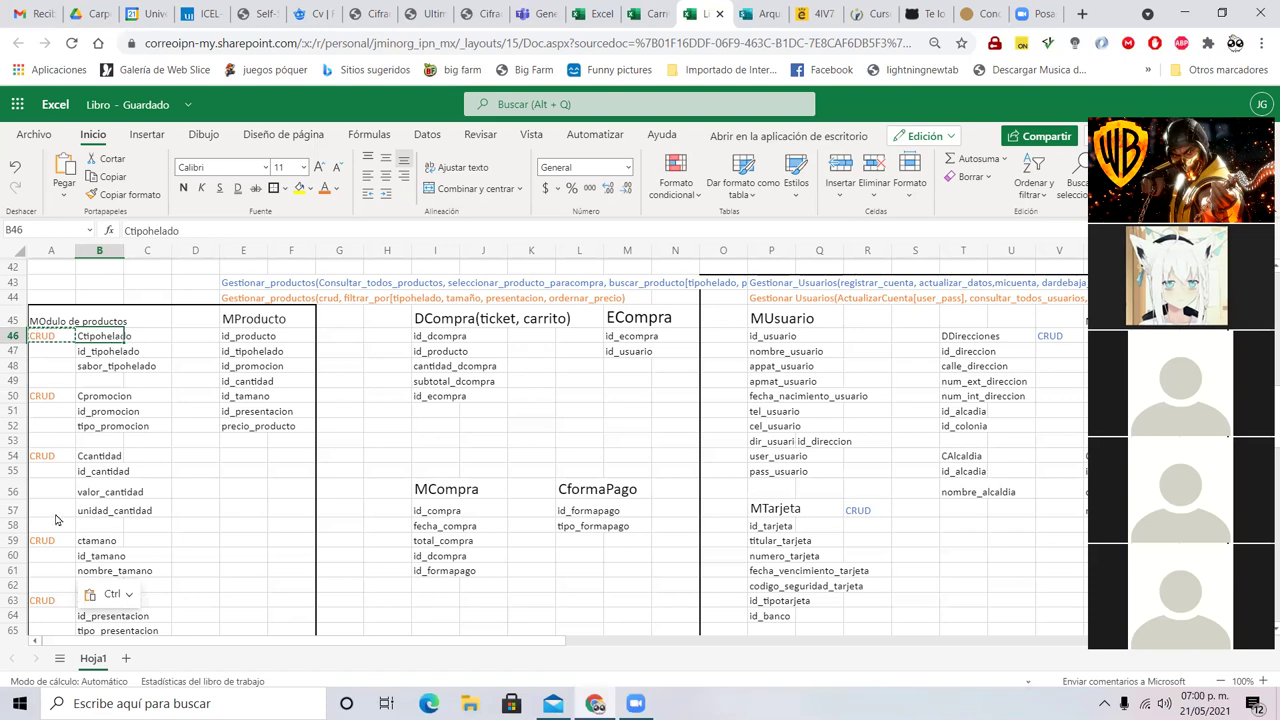
click(60, 460)
click(97, 400)
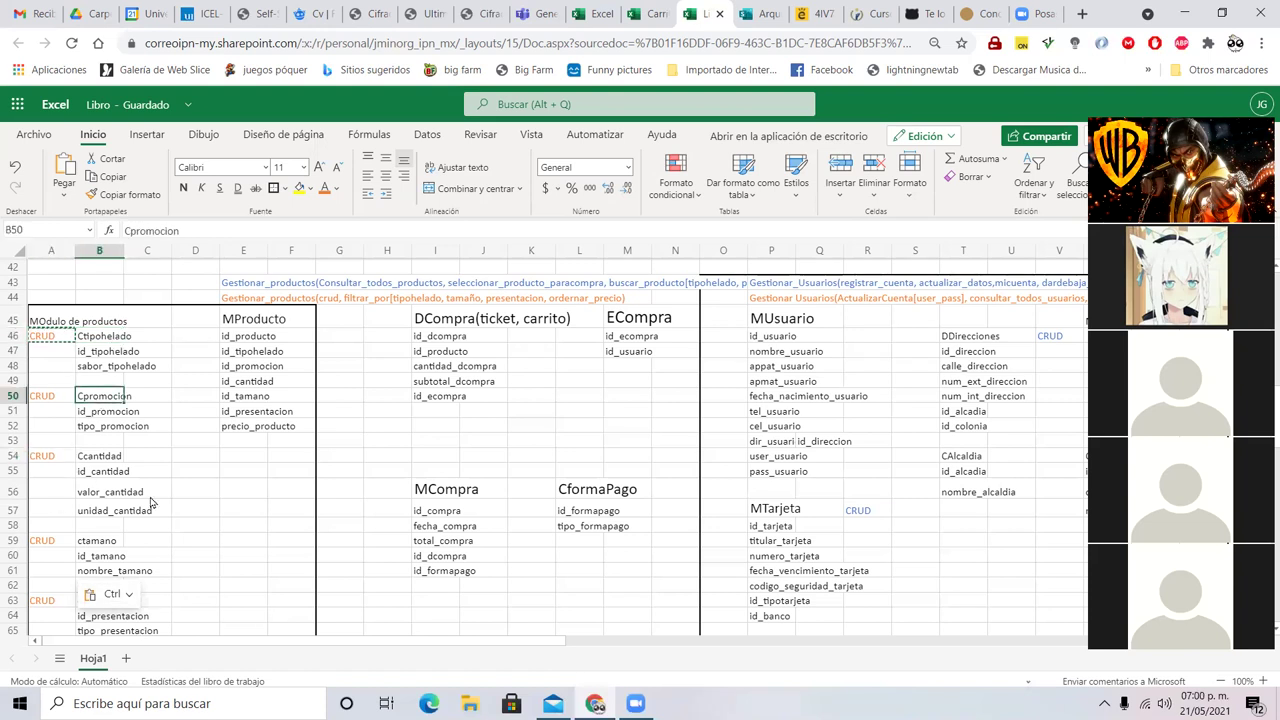
scroll(152, 502, down, 2)
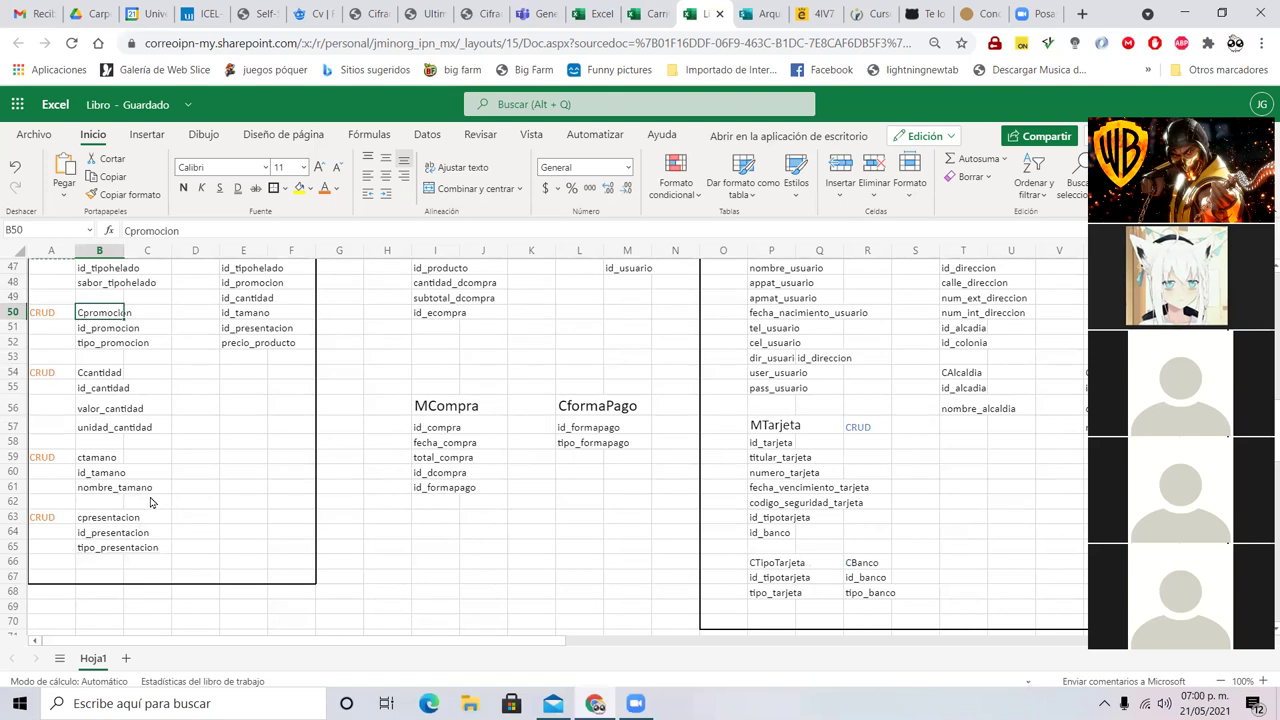
click(54, 475)
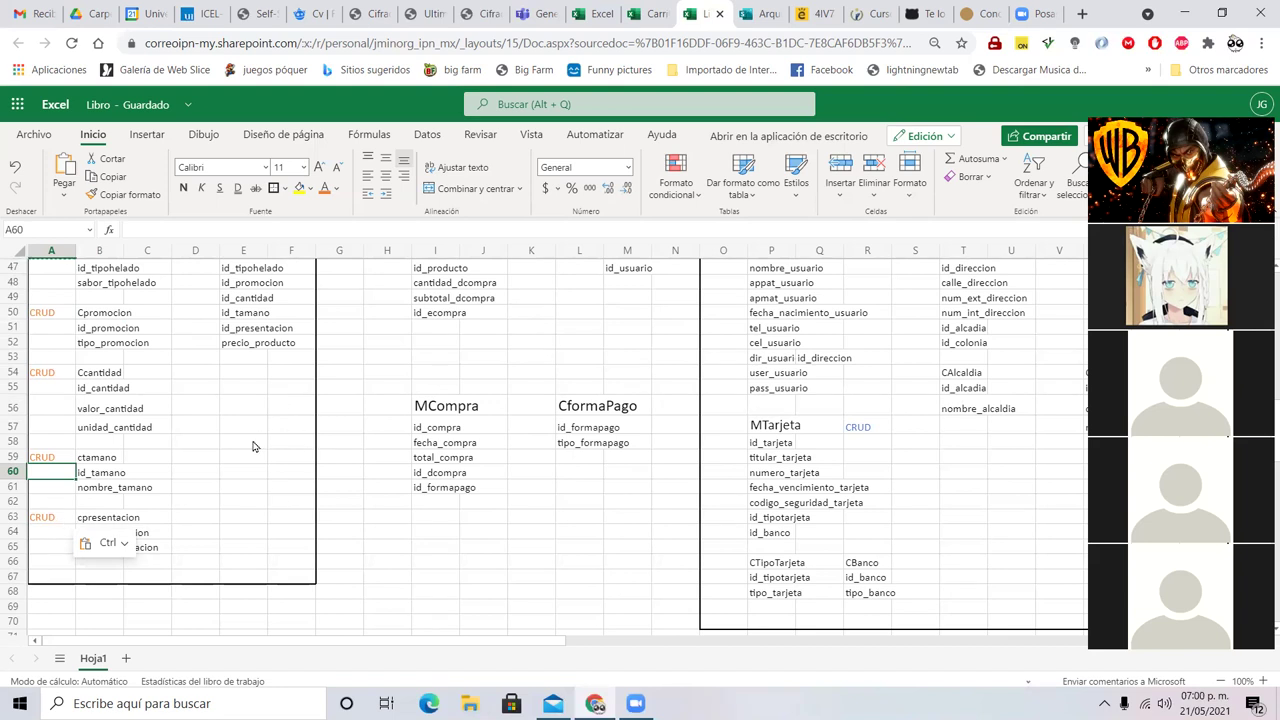
scroll(250, 480, up, 2)
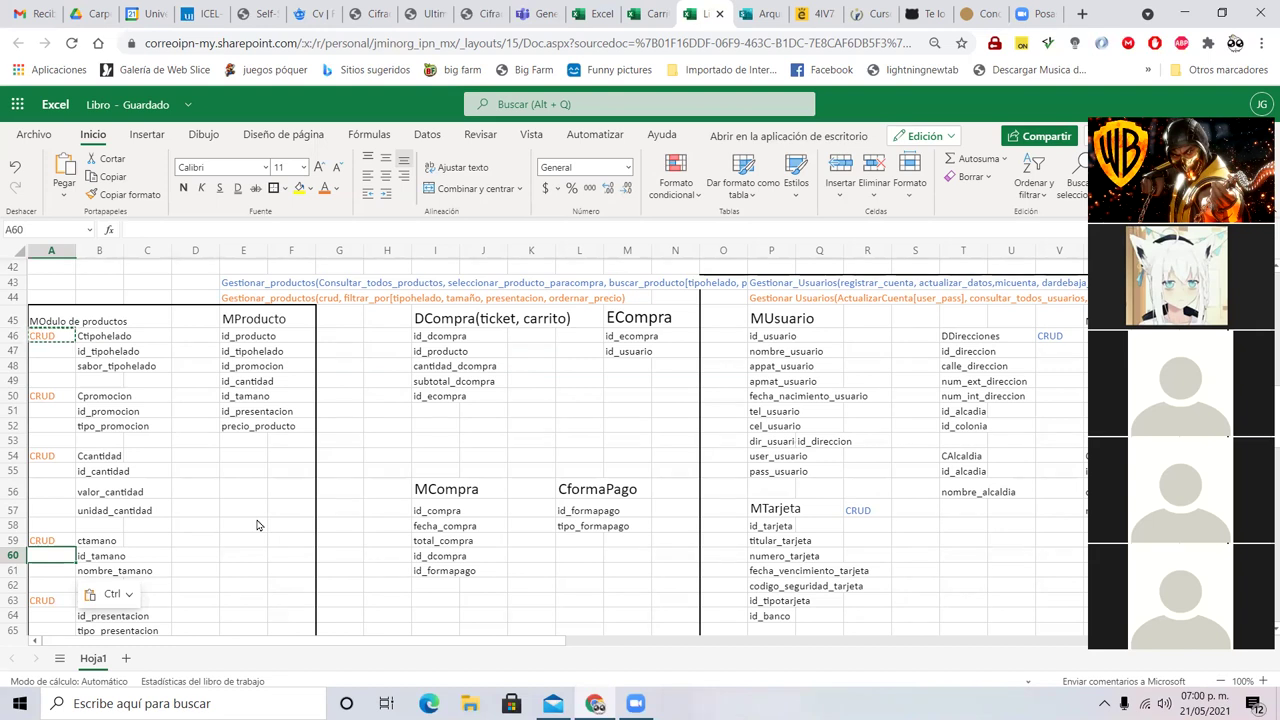
- Move the two Gestionar_productos entries from cells E43:E44 to C43:C44
scroll(300, 448, up, 2)
drag(249, 369, 246, 382)
key(ctrl+c)
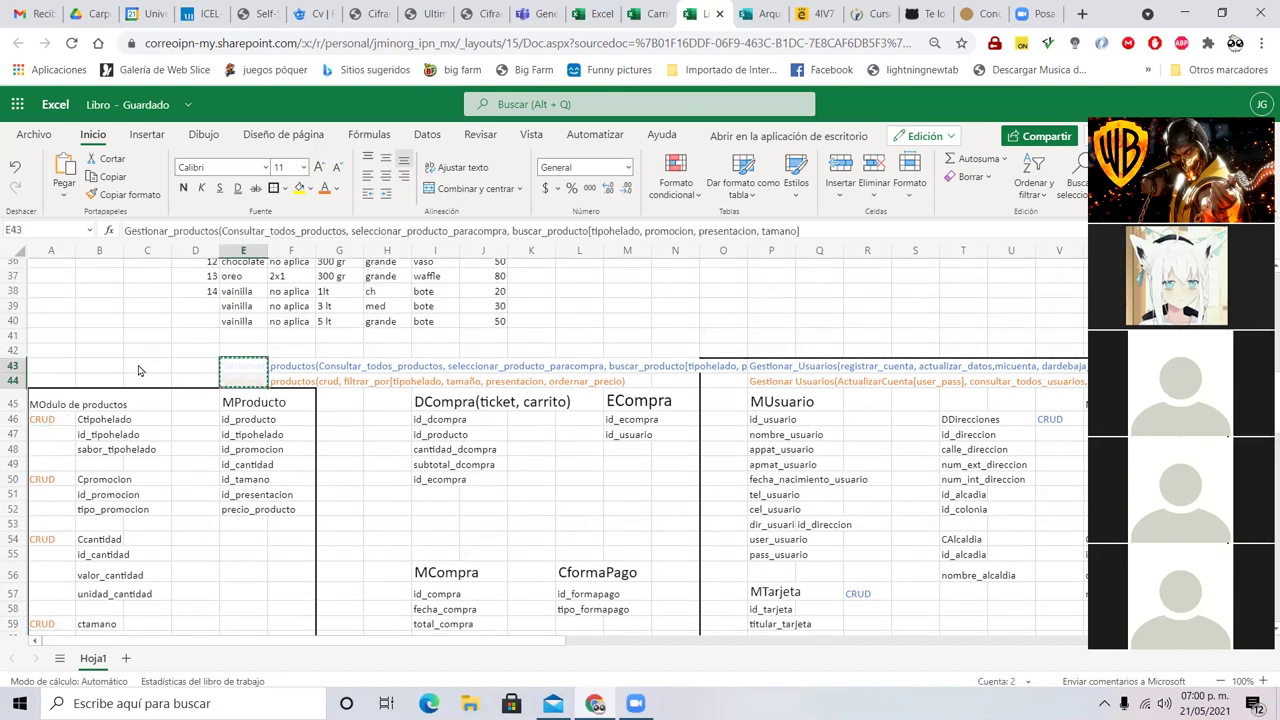
click(140, 367)
key(ctrl+v)
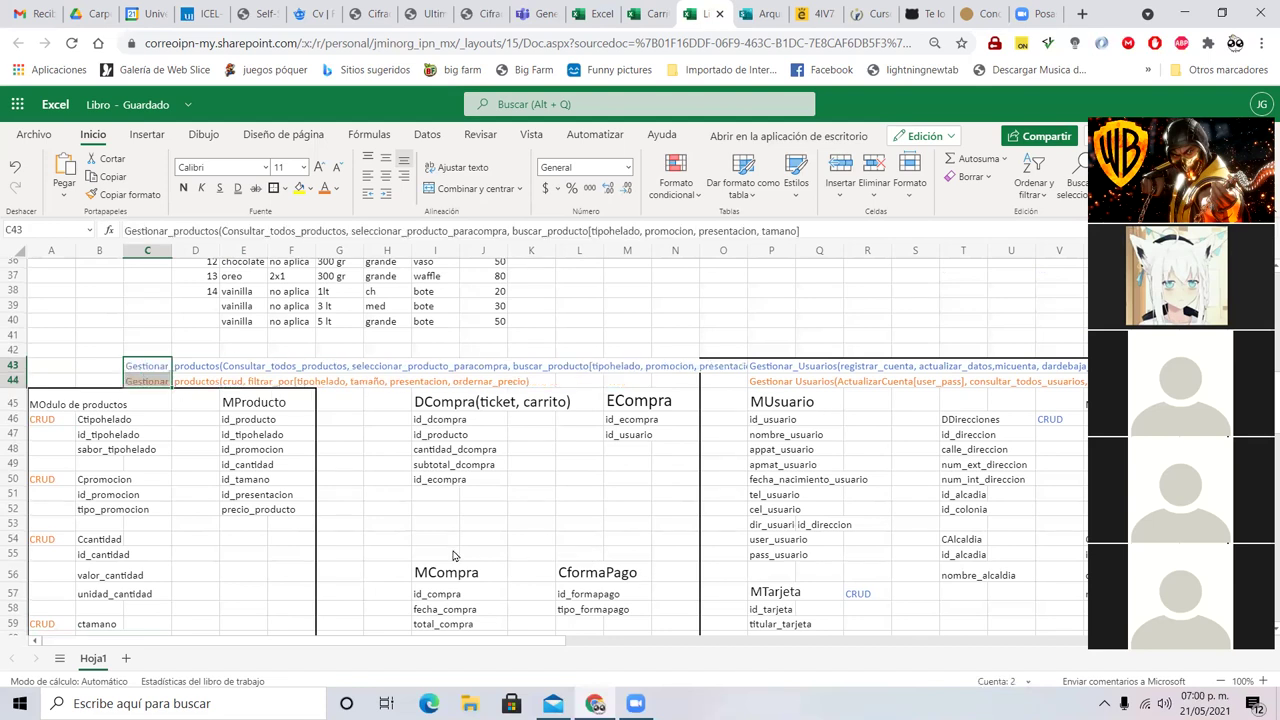
- Recheck the scenario's cart requirement in row 5 and set the font color of cell I43, above DCompra, to blue
scroll(463, 539, up, 5)
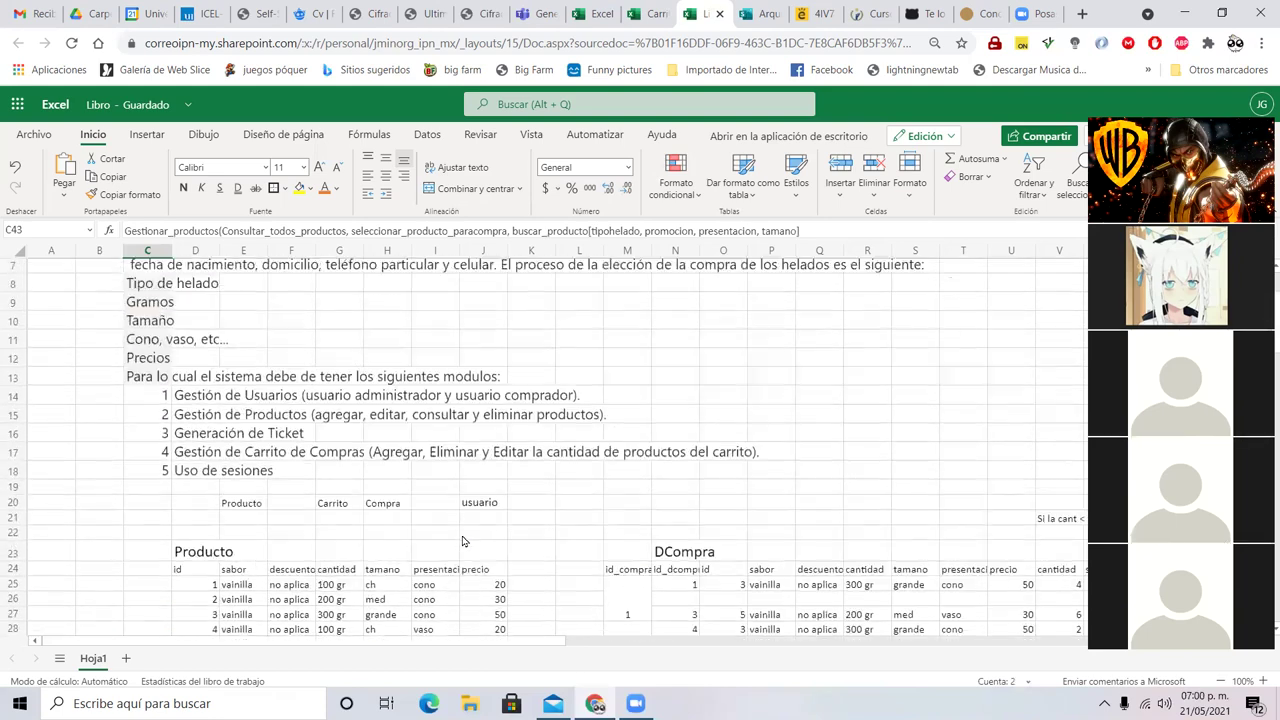
scroll(248, 540, down, 3)
scroll(248, 540, up, 3)
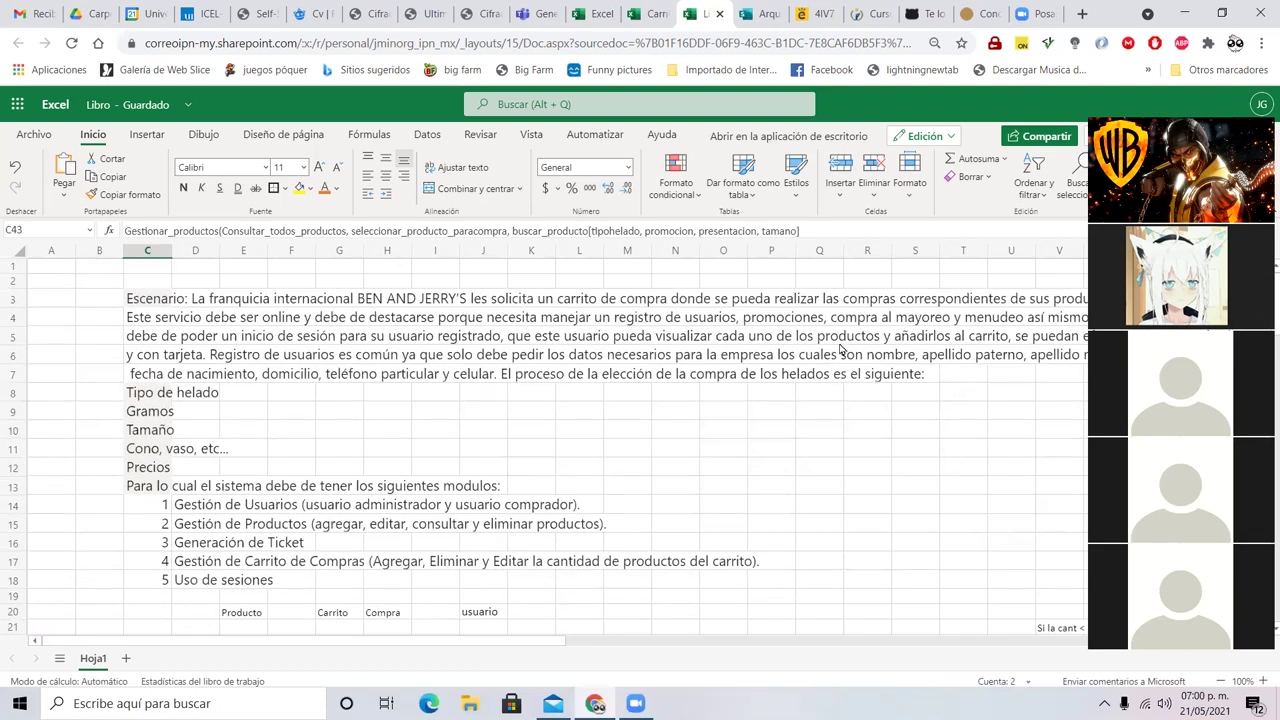
drag(203, 334, 1110, 336)
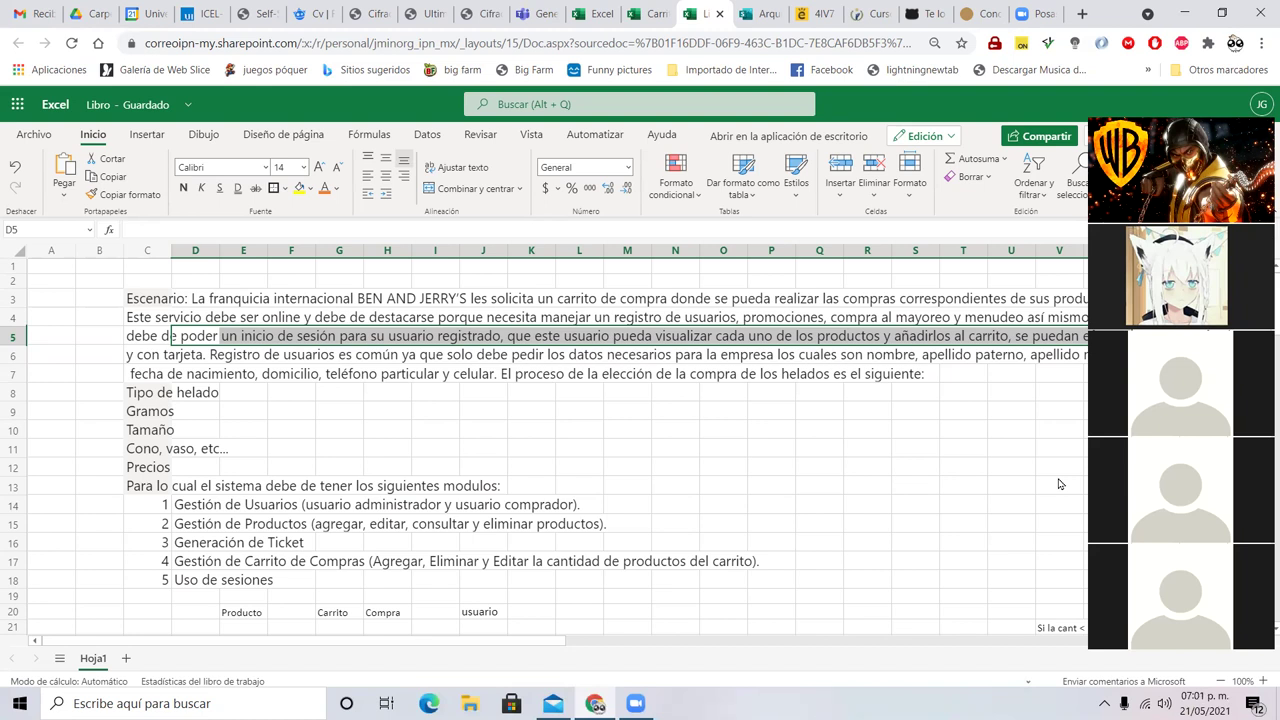
scroll(523, 483, down, 10)
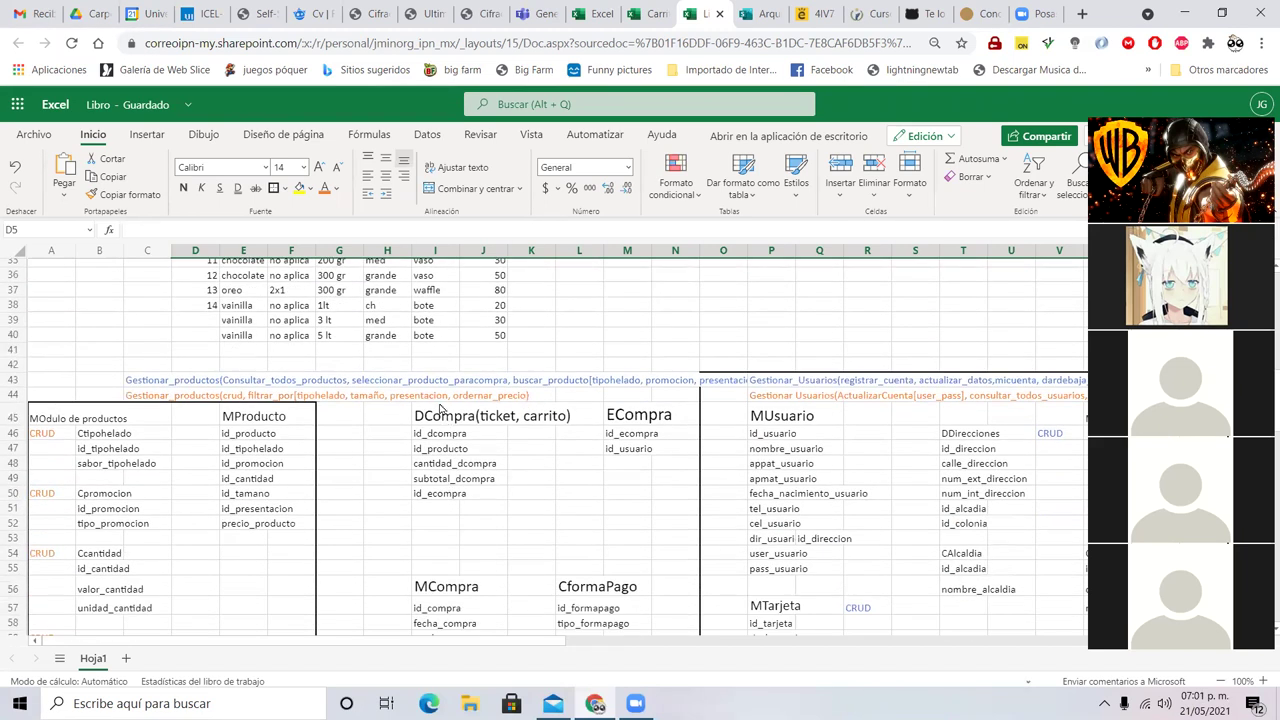
click(438, 382)
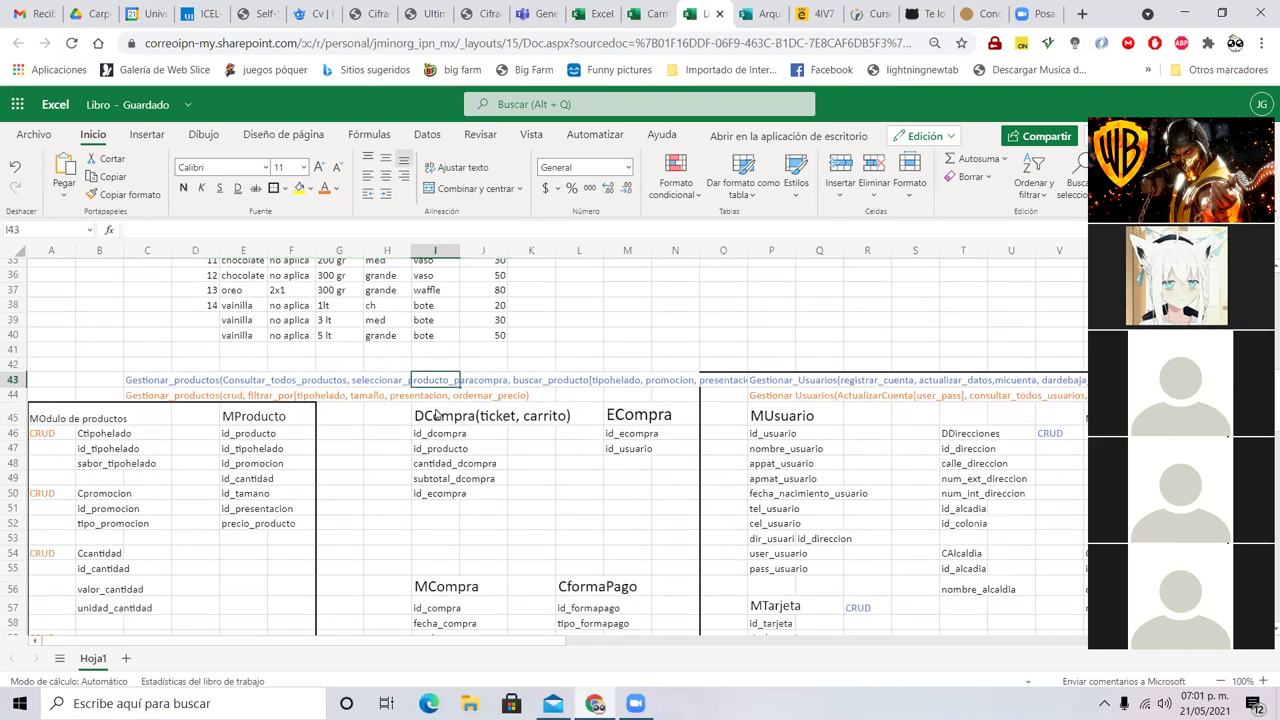
click(336, 188)
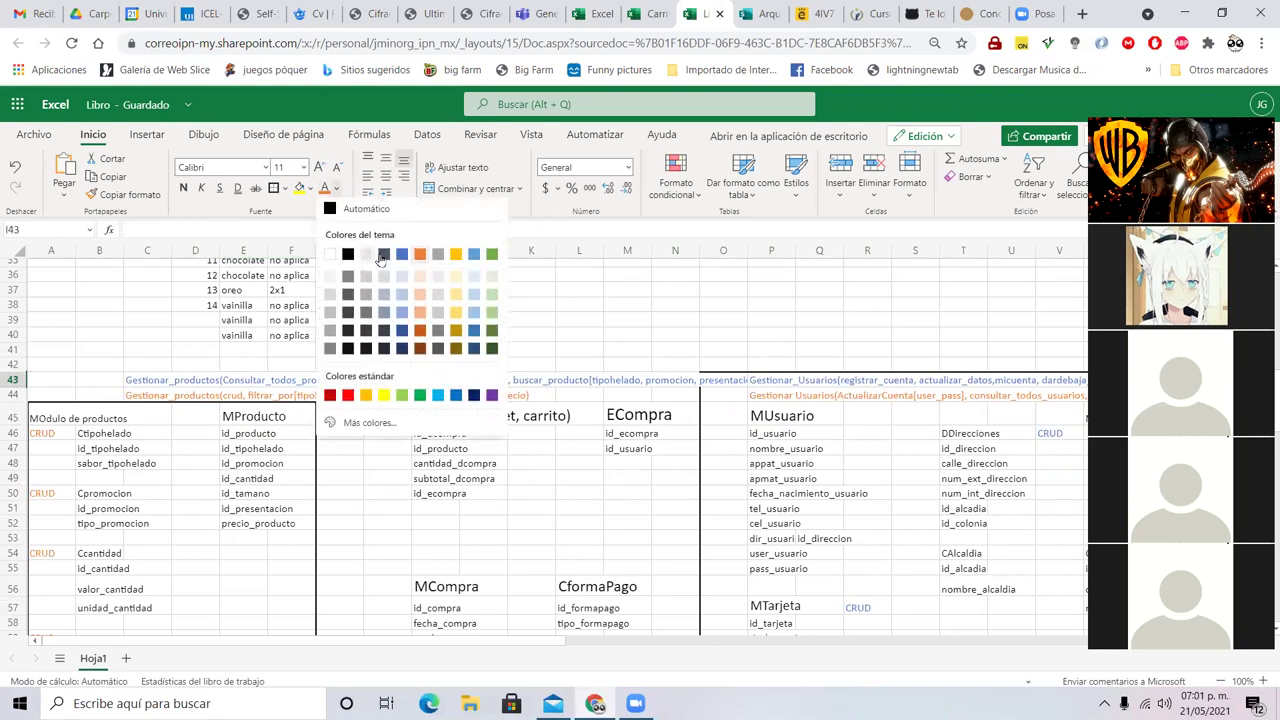
click(402, 254)
- Enter "GestionarCarrito(registrarproductoparacompra, eliminarproductocompra, actualizar[cantidad], consultar_carrito, comprar)" in cell I43
text(gESTION)
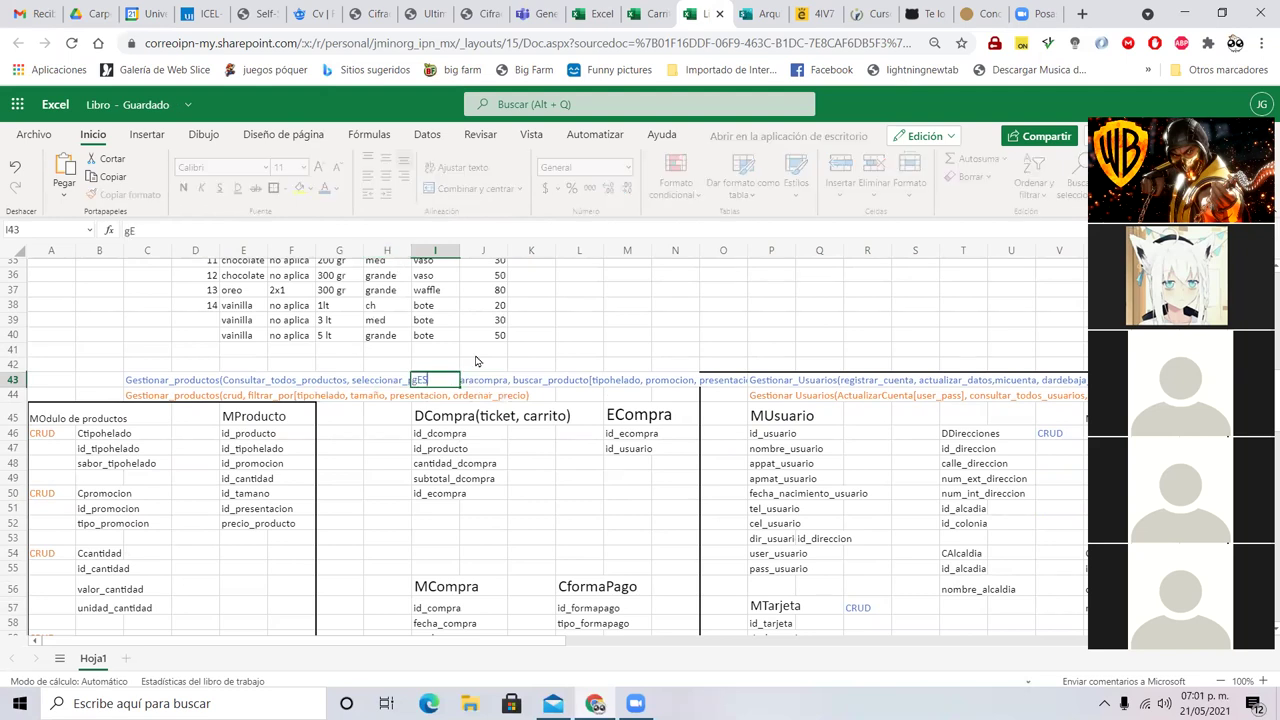
key(BackSpace)
key(BackSpace)
key(BackSpace)
key(BackSpace)
key(BackSpace)
key(BackSpace)
key(BackSpace)
text(GestionarCarrito)
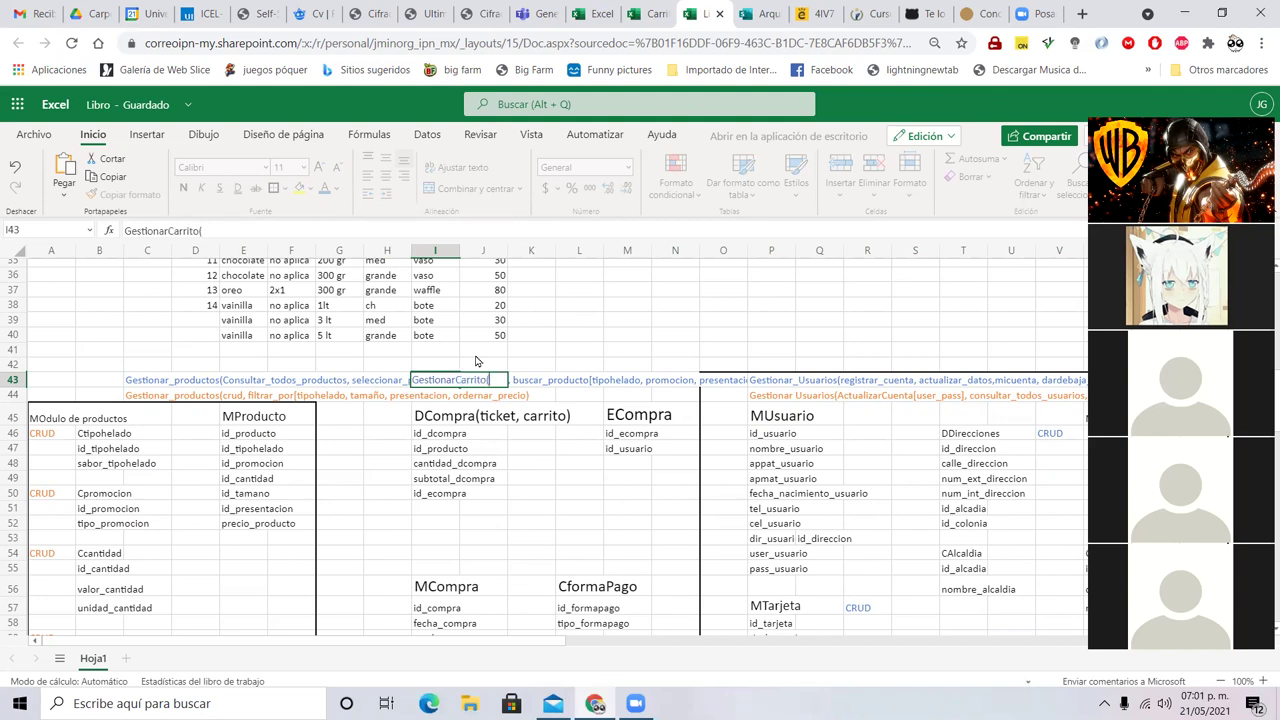
text((rregistrar)
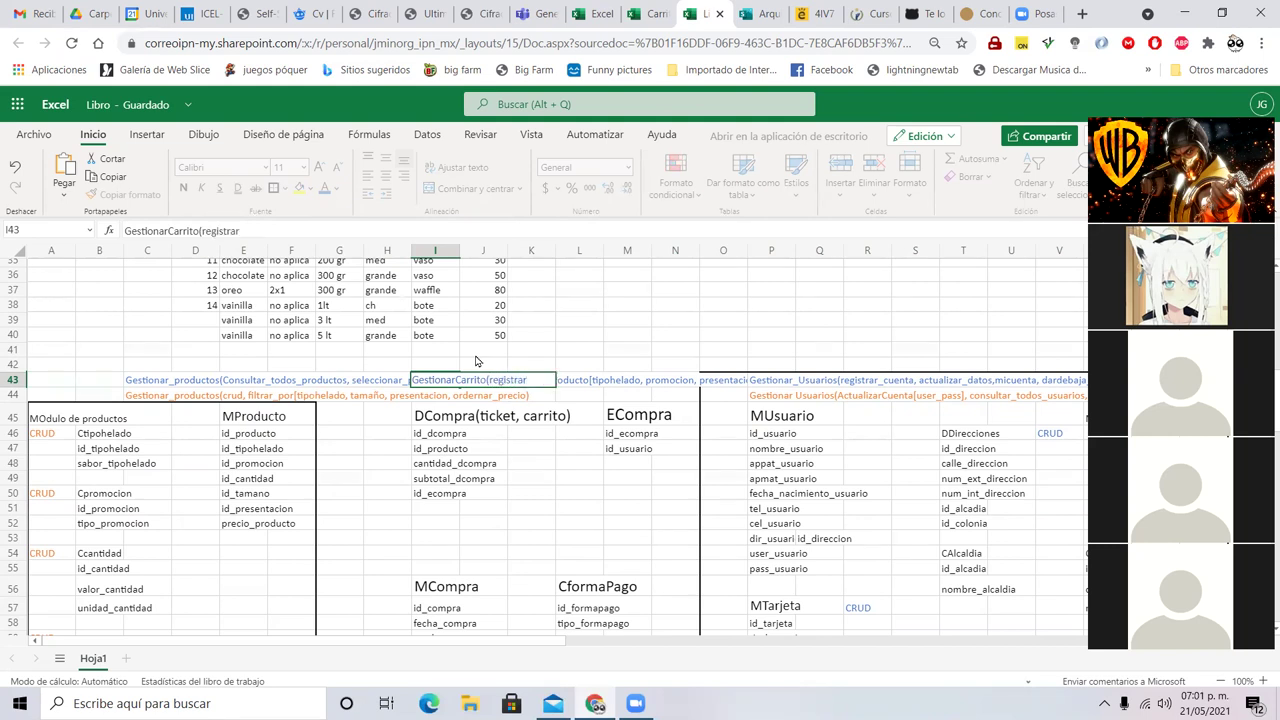
text(productopara)
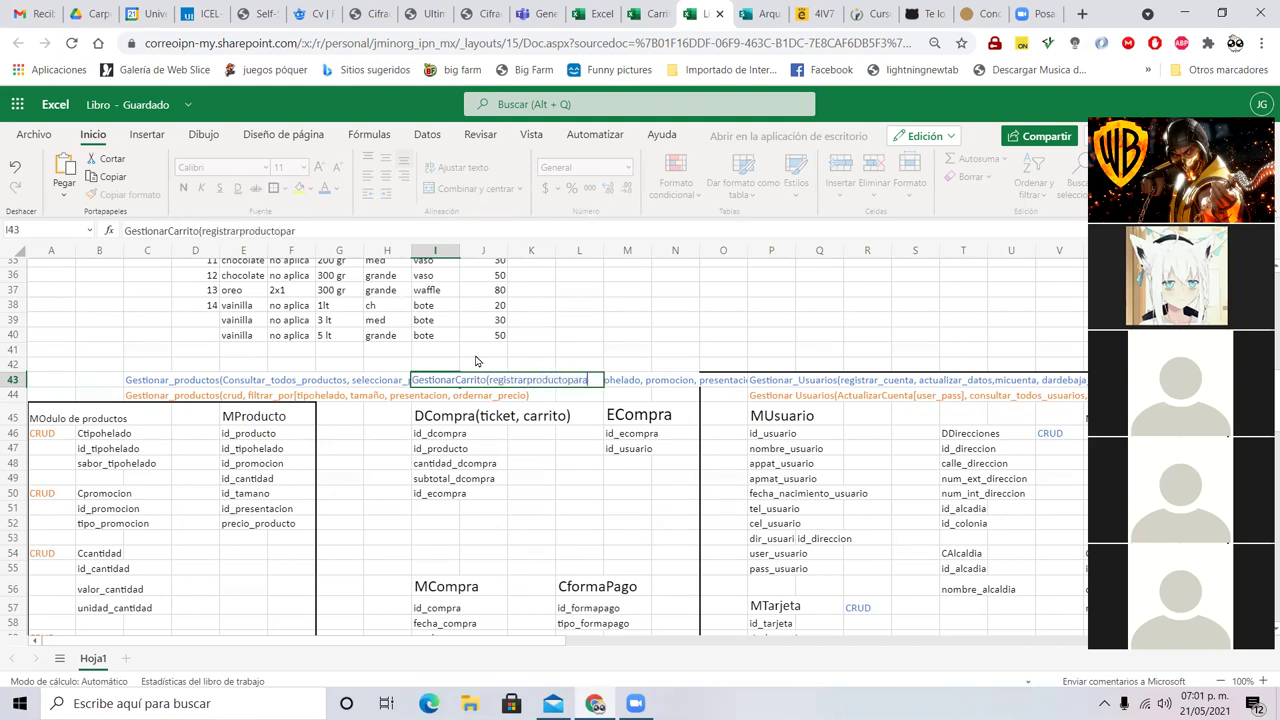
text(compra, eliminarproductocompra,)
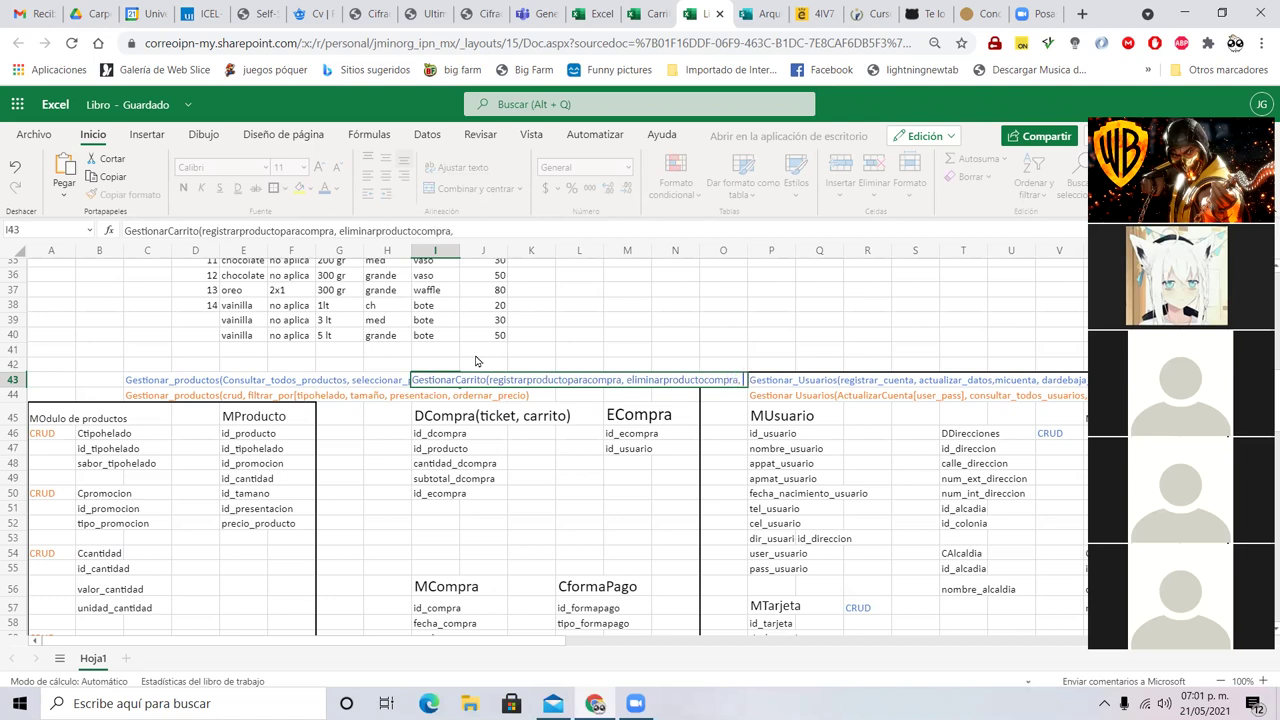
text( actualiz)
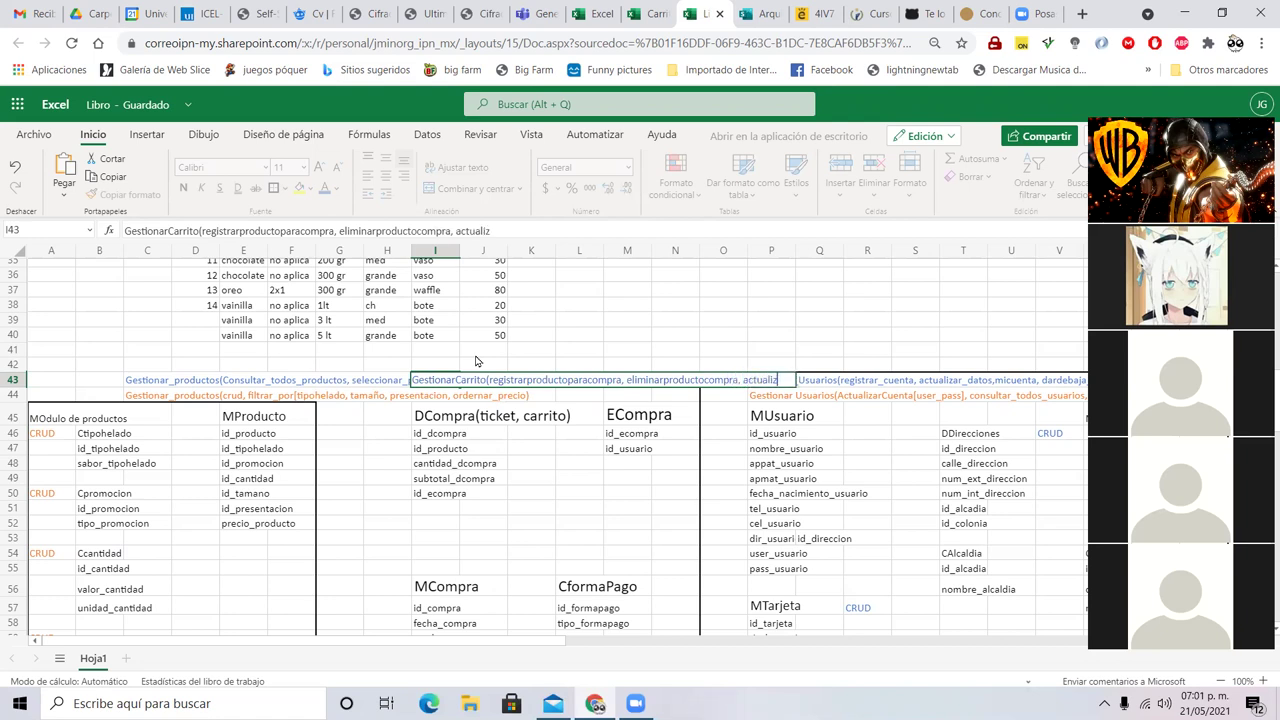
text(ar[cantidad)
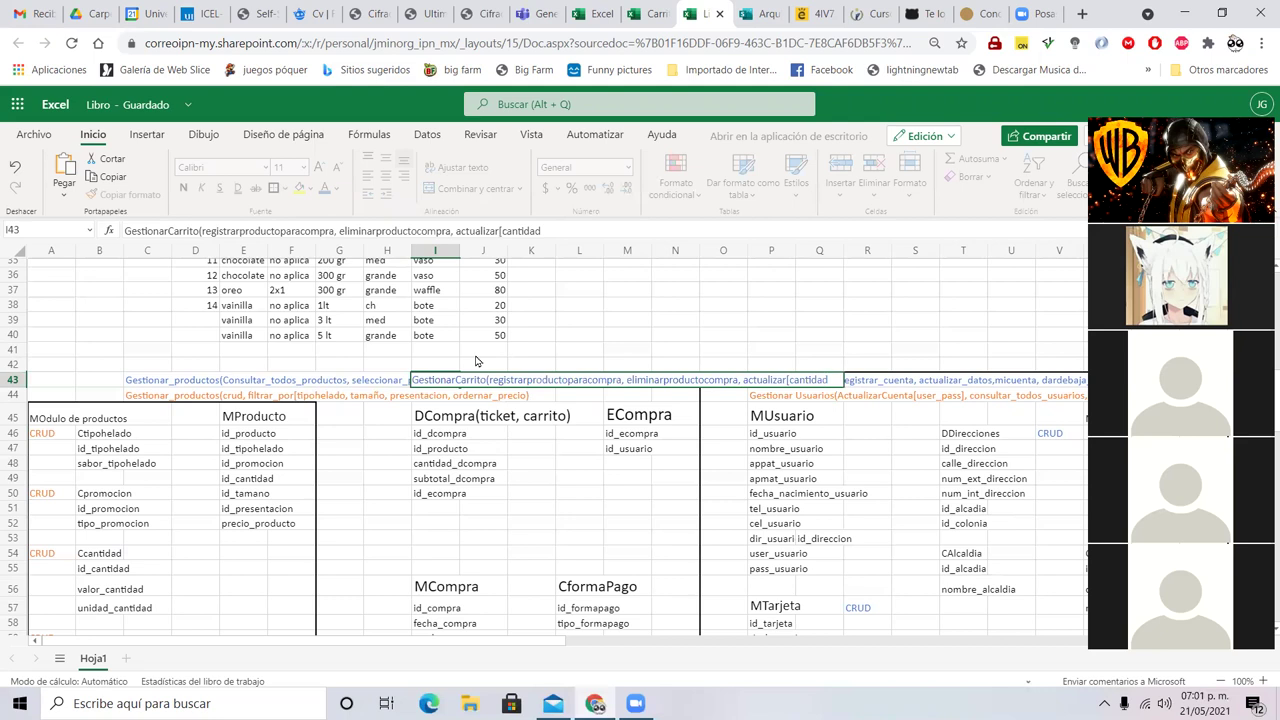
text(])
text(consultar_carrit)
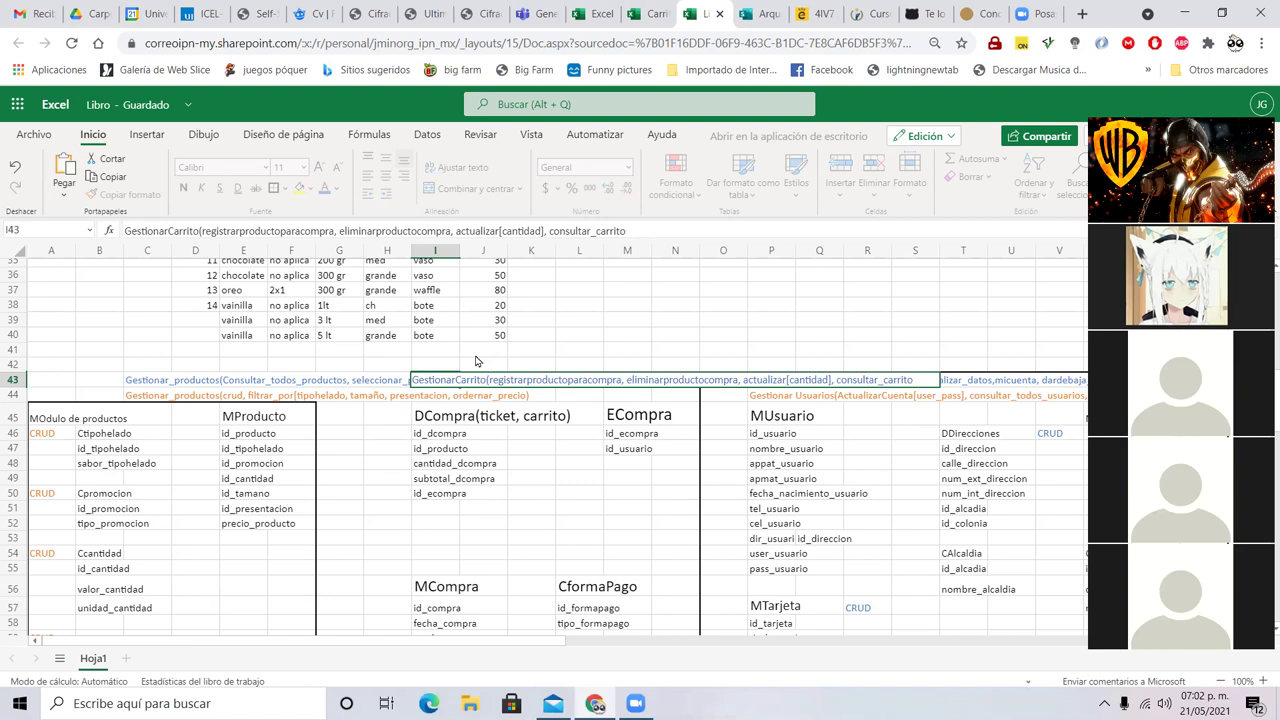
text(o, comprar)
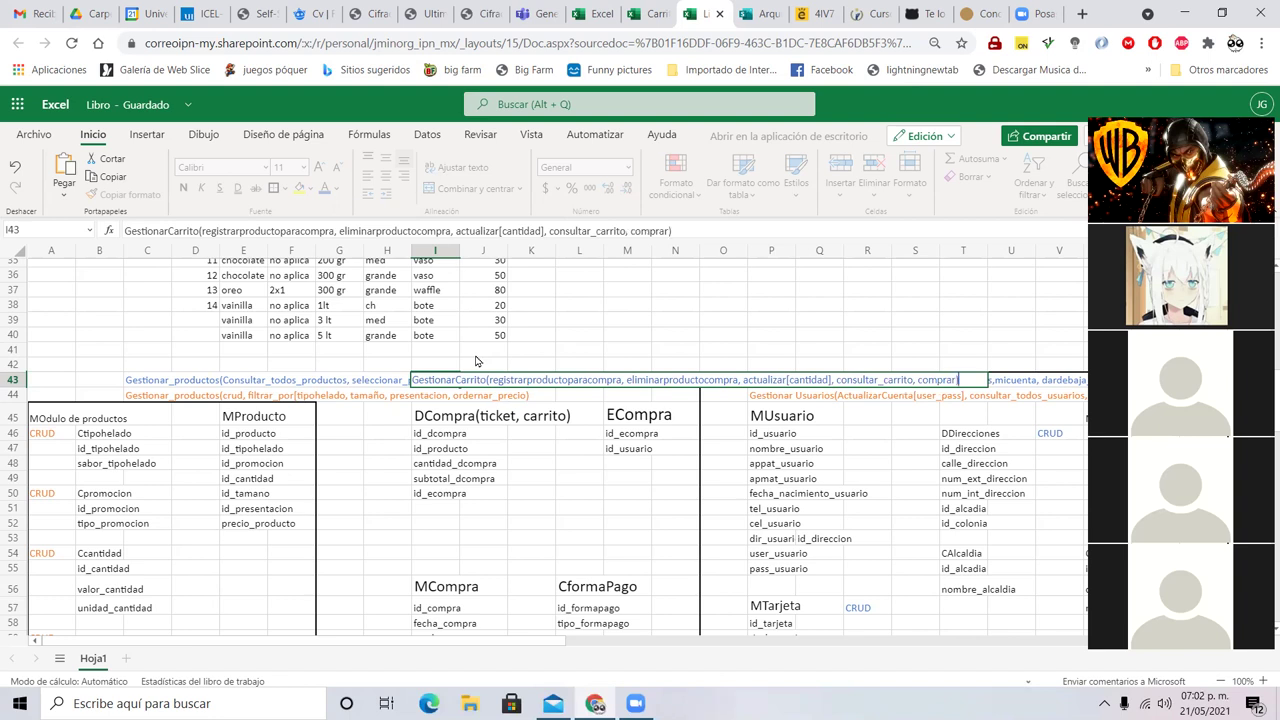
key(Return)
- Outline the purchase tables in range G41:N66 with an outer border
scroll(463, 500, down, 4)
scroll(463, 500, up, 4)
drag(340, 357, 700, 583)
click(276, 189)
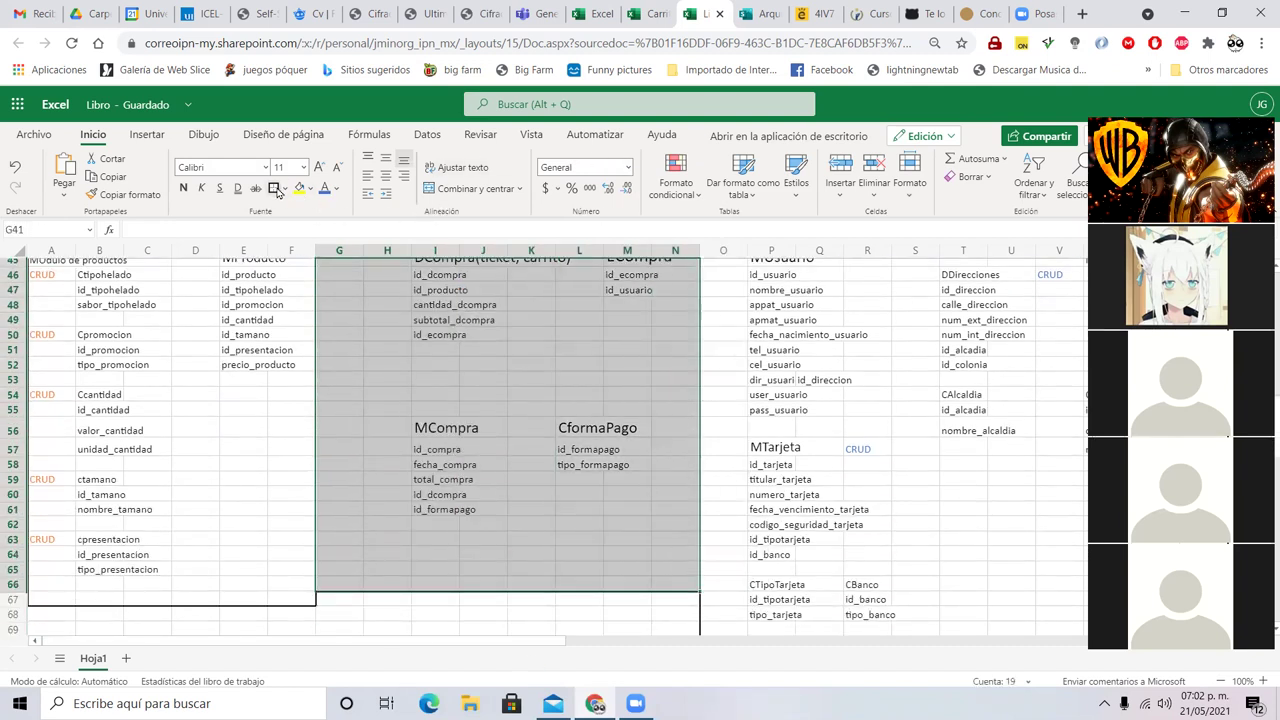
scroll(540, 480, up, 4)
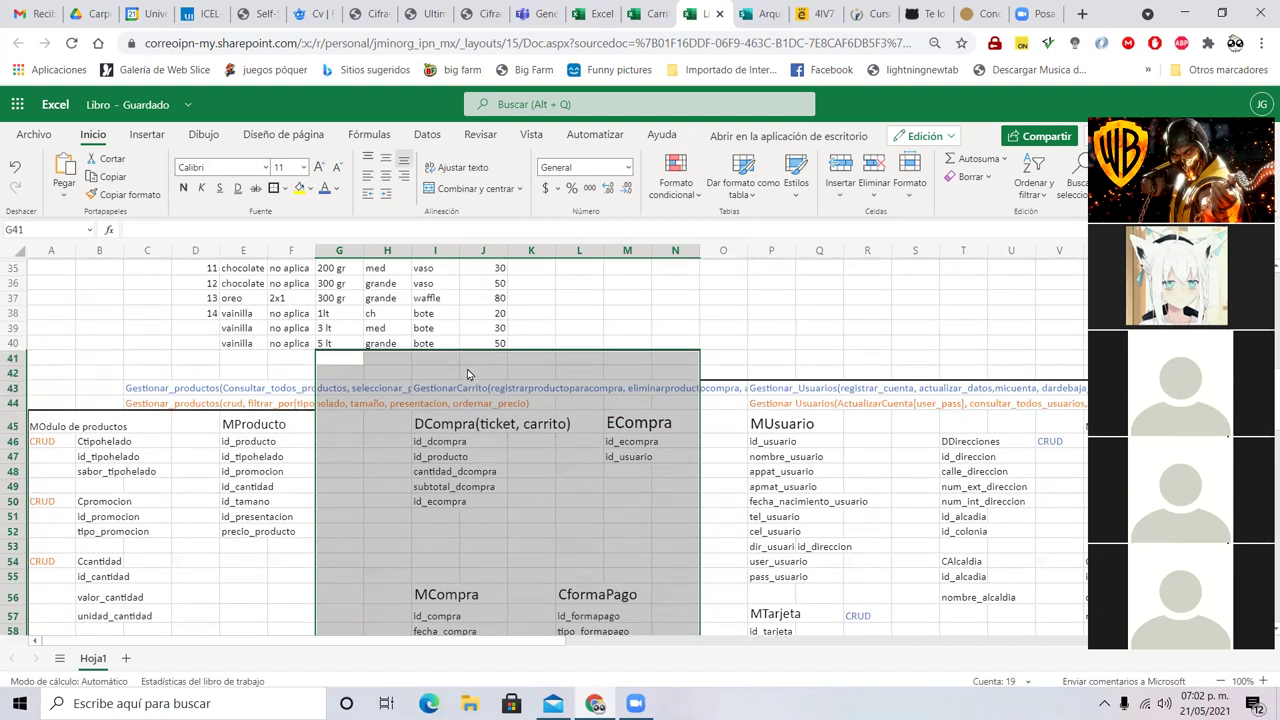
click(467, 374)
- Label the outlined purchase block "Modulo de compras" in cell L41
click(586, 366)
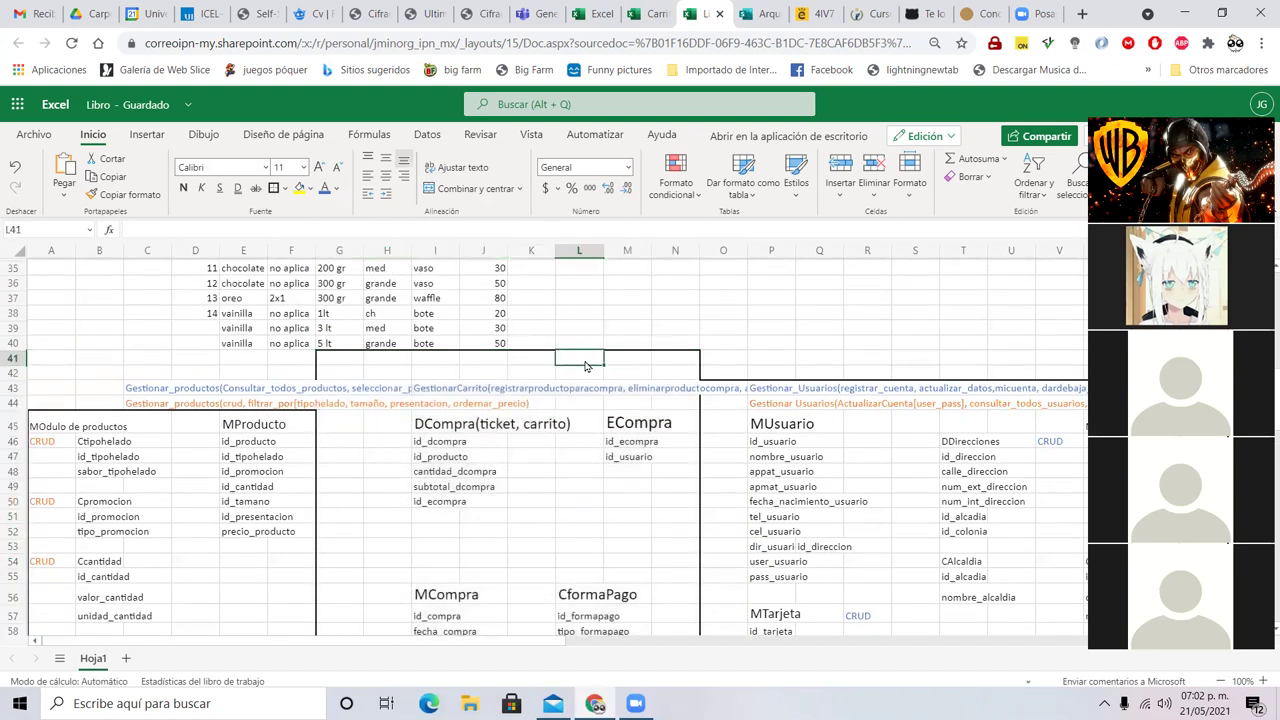
text(Modulo de co)
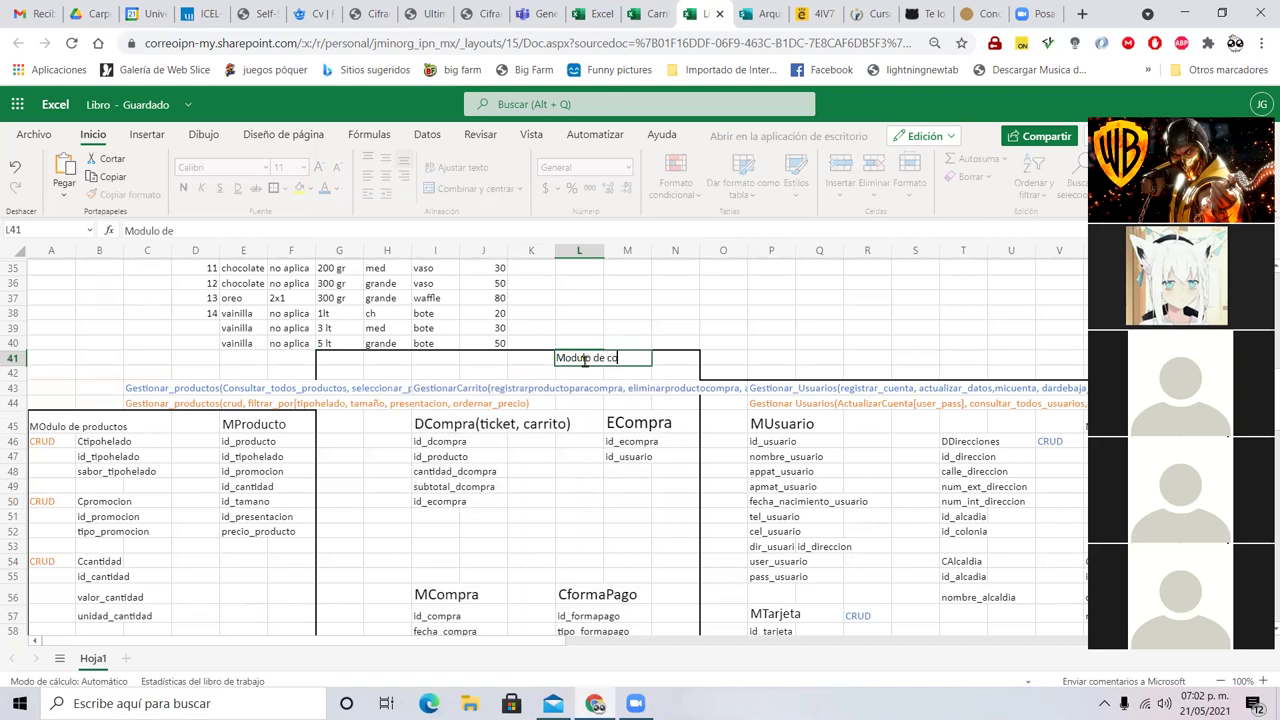
text(mpras)
key(Return)
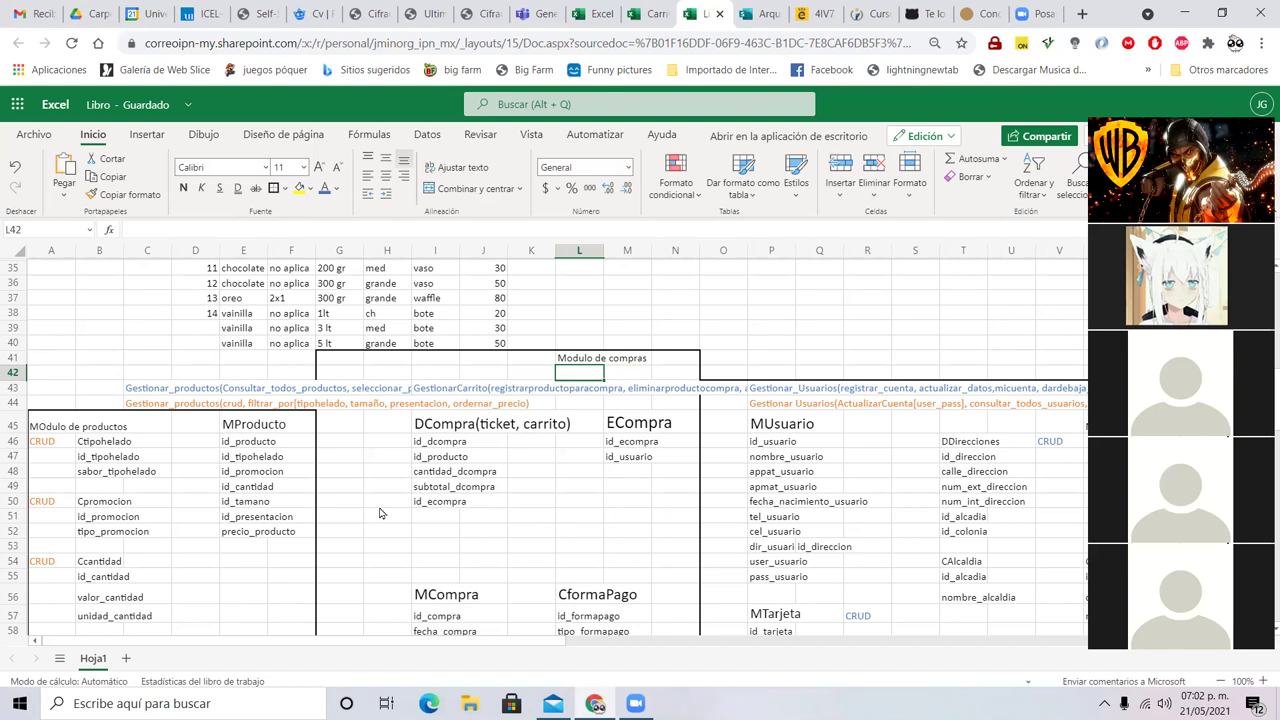
- Change comprar in cell I43's GestionarCarrito entry to "realizar_compra[tipopago]"
click(443, 391)
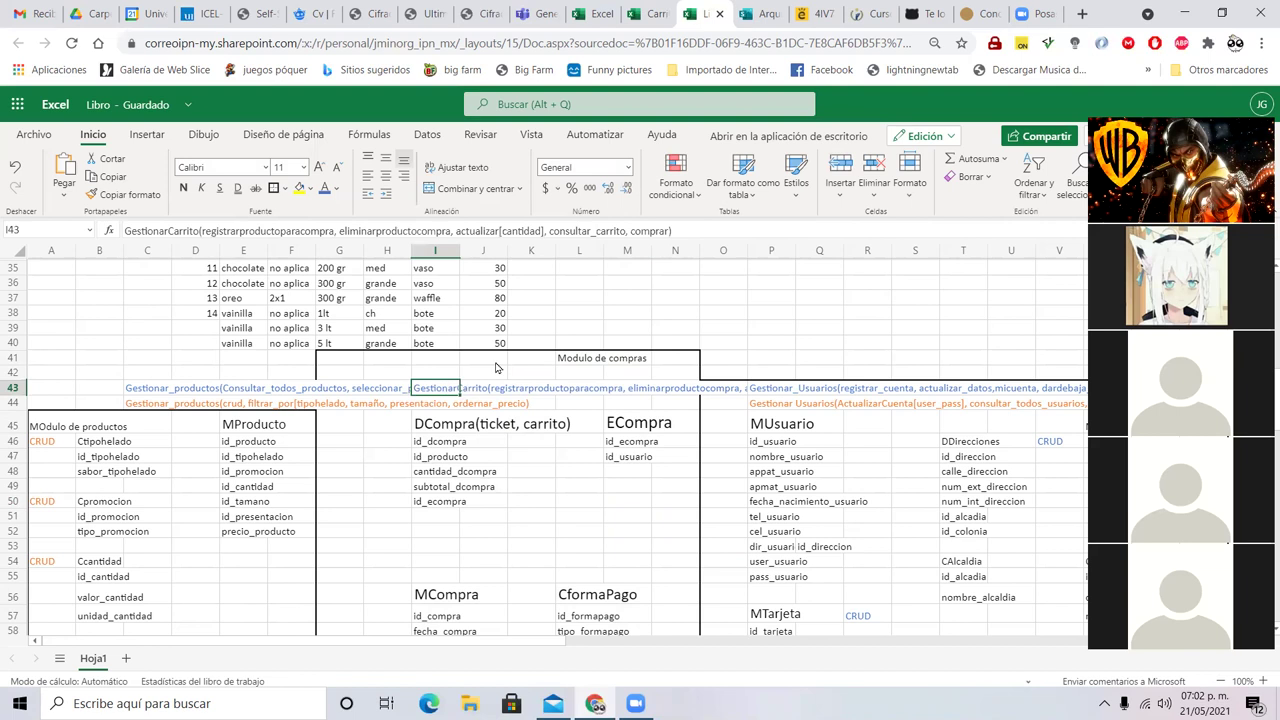
click(664, 226)
text(realizar_)
key(BackSpace)
text([tipopago)
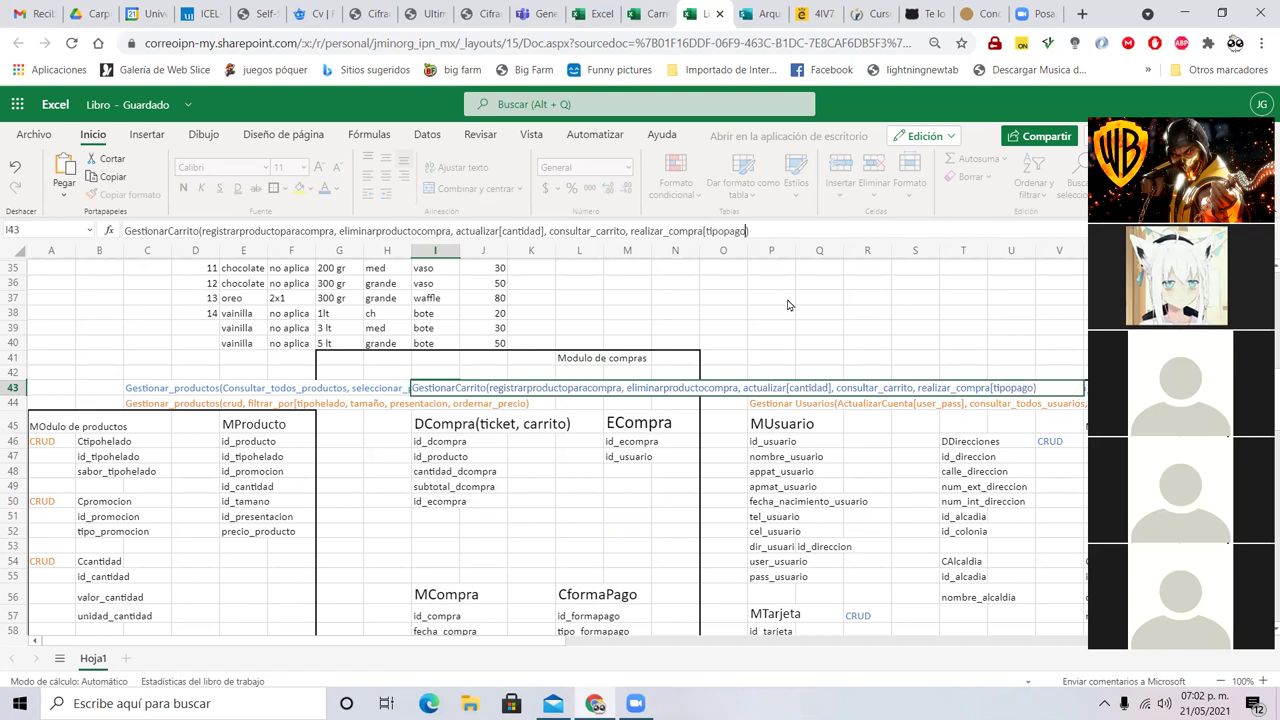
text(])
text(o)
- Add the payment condition "Si efectivo -> algo sino colocarlosdatos tajerta" after [tipopago] in cell I43
text(Si efectivo -> algo)
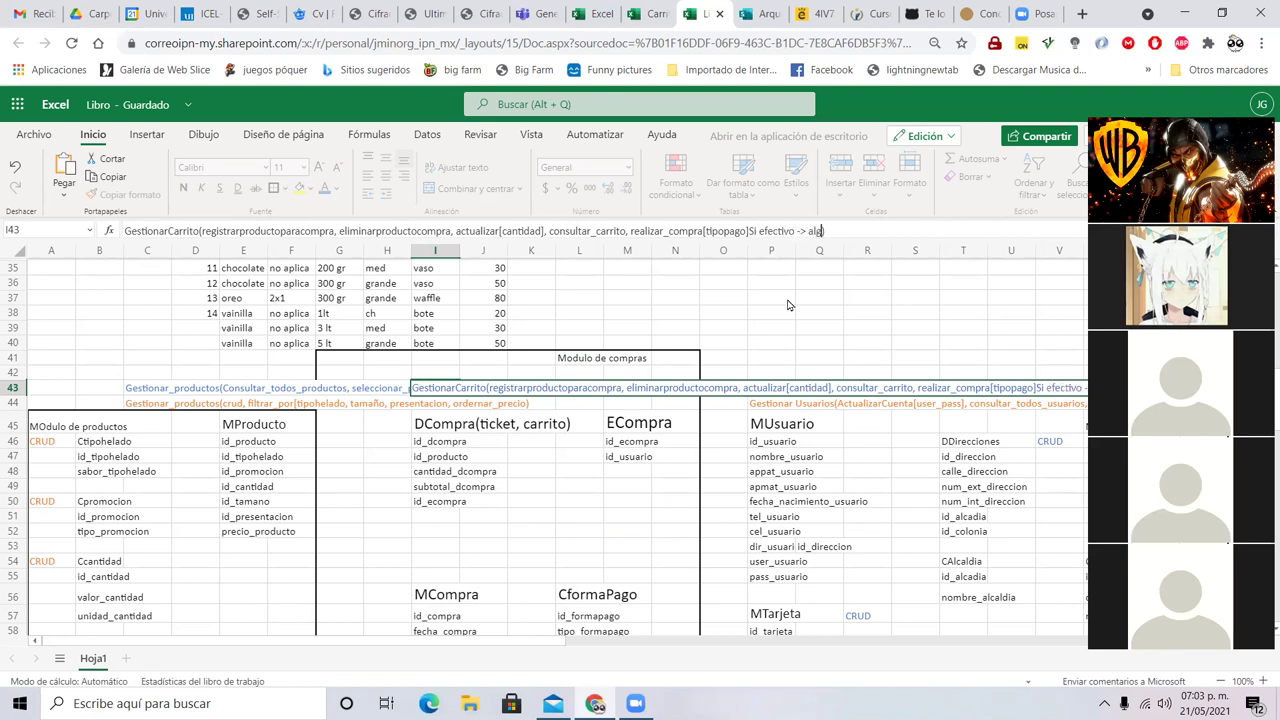
text( sino pa)
text(sa otra cosa)
key(BackSpace)
key(BackSpace)
key(BackSpace)
key(BackSpace)
key(BackSpace)
key(BackSpace)
key(BackSpace)
key(BackSpace)
key(BackSpace)
key(BackSpace)
key(BackSpace)
key(BackSpace)
key(BackSpace)
key(BackSpace)
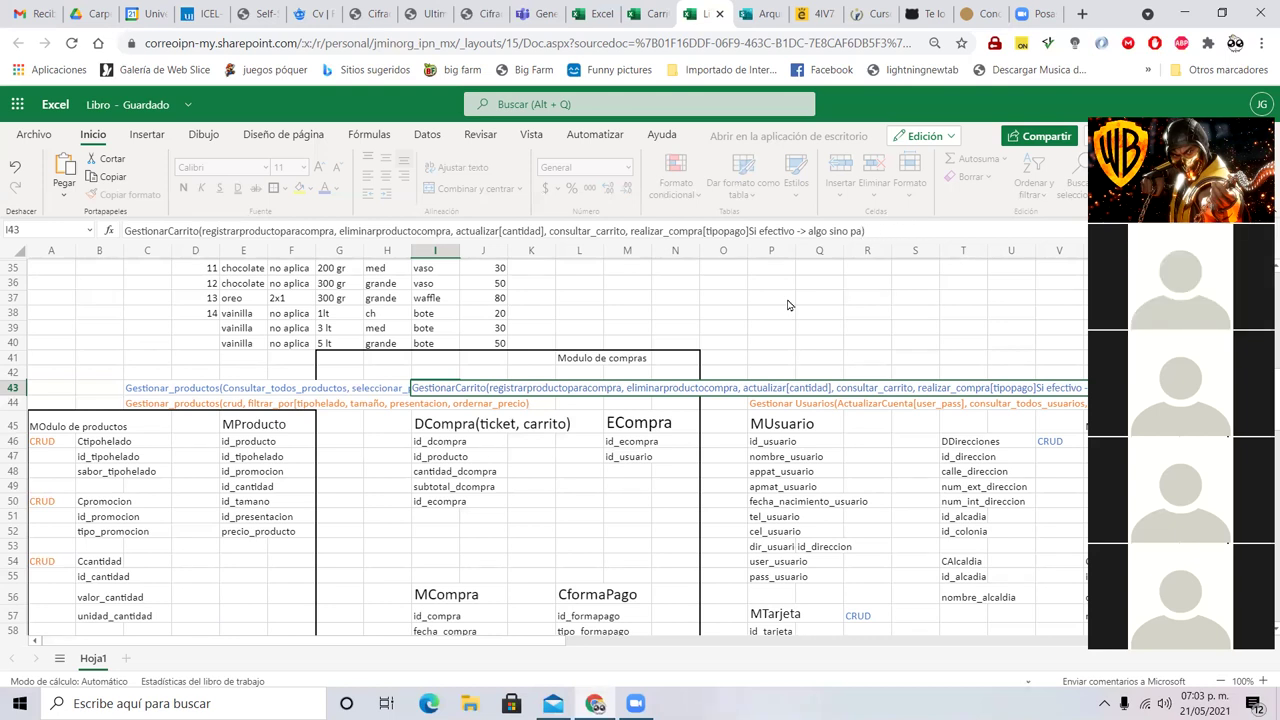
text(colocarlosdatos tajert)
key(BackSpace)
text(ta)
key(Return)
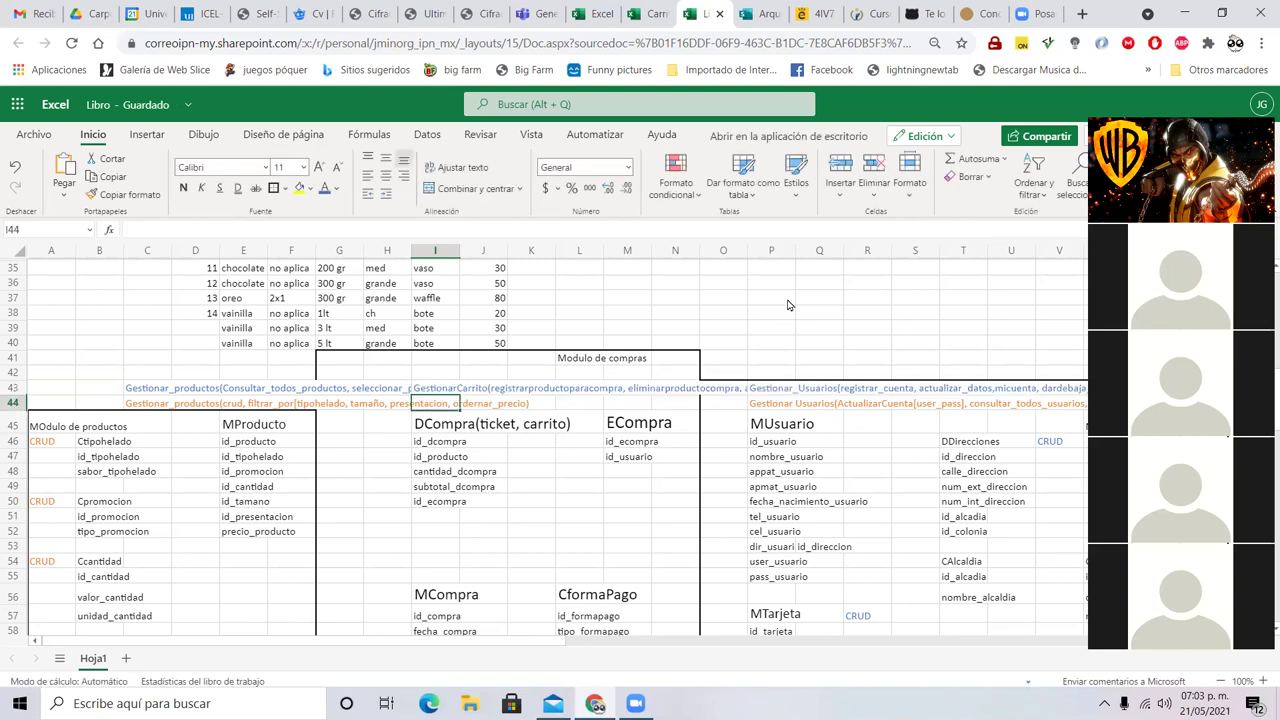
- Review the "Generación de Ticket" requirement in row 16 and compare the DCompra sample records with the purchase module tables
scroll(510, 520, up, 2)
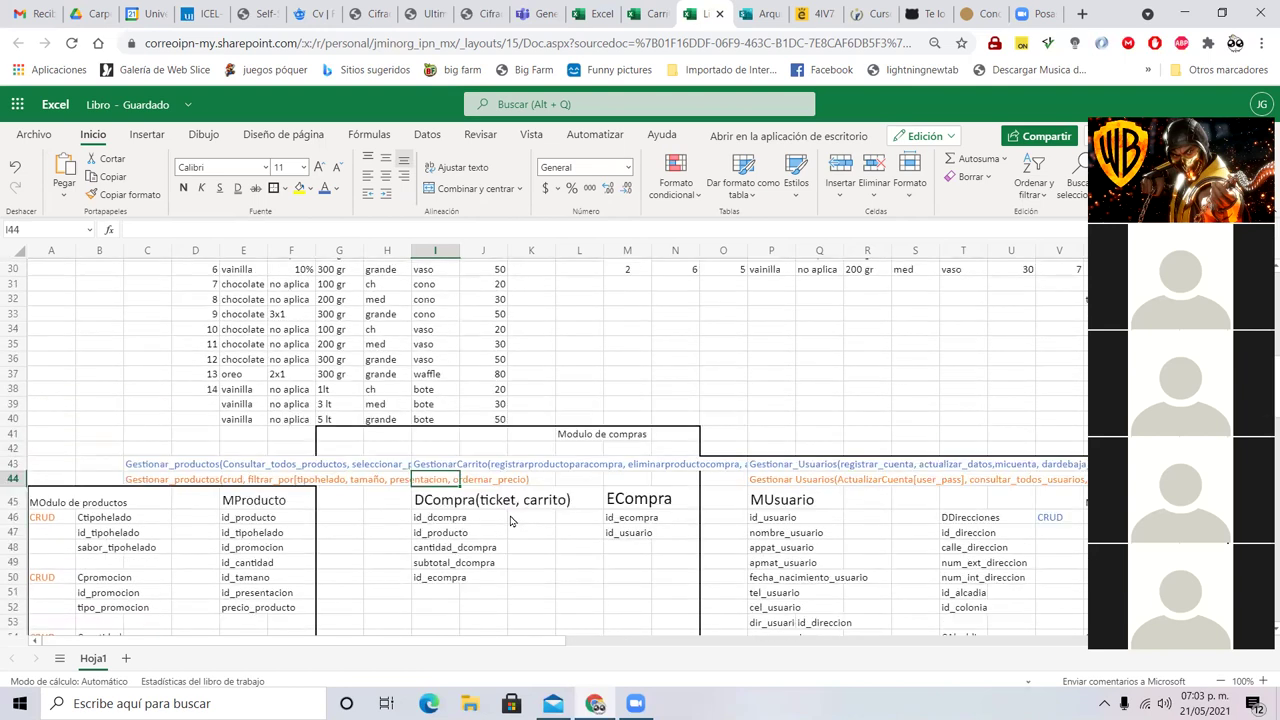
scroll(510, 520, up, 7)
click(210, 388)
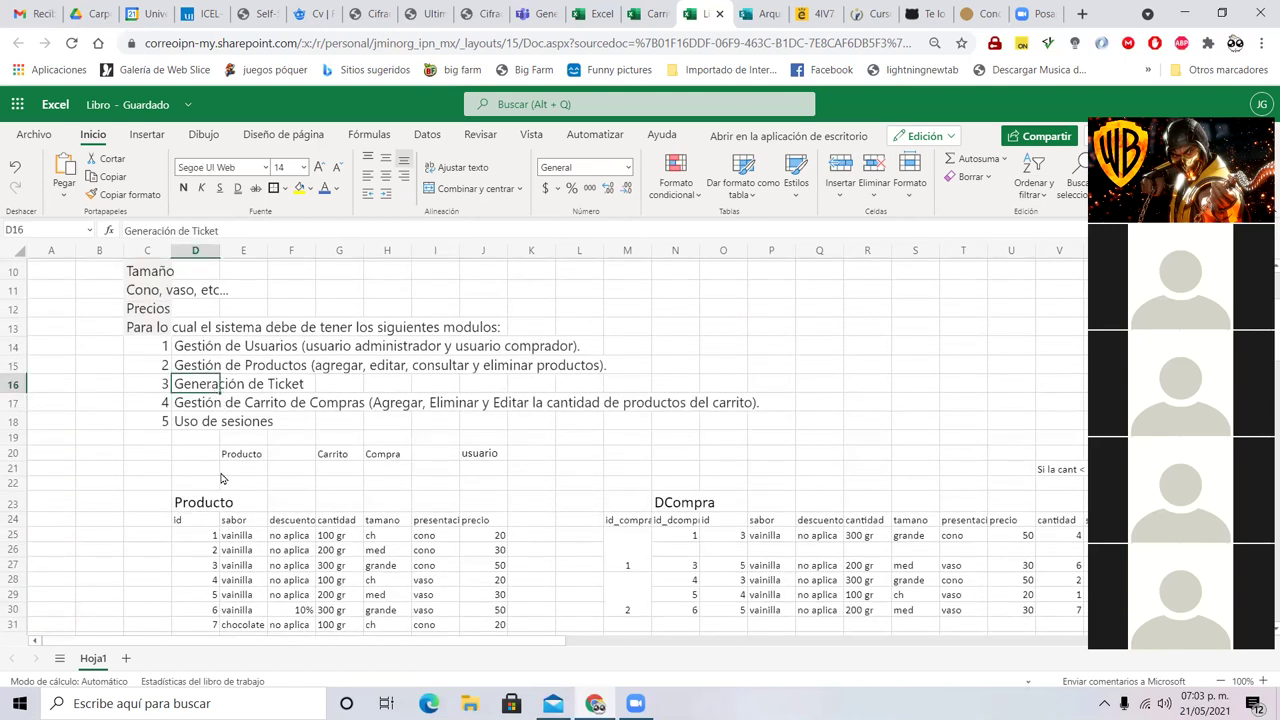
scroll(221, 478, down, 10)
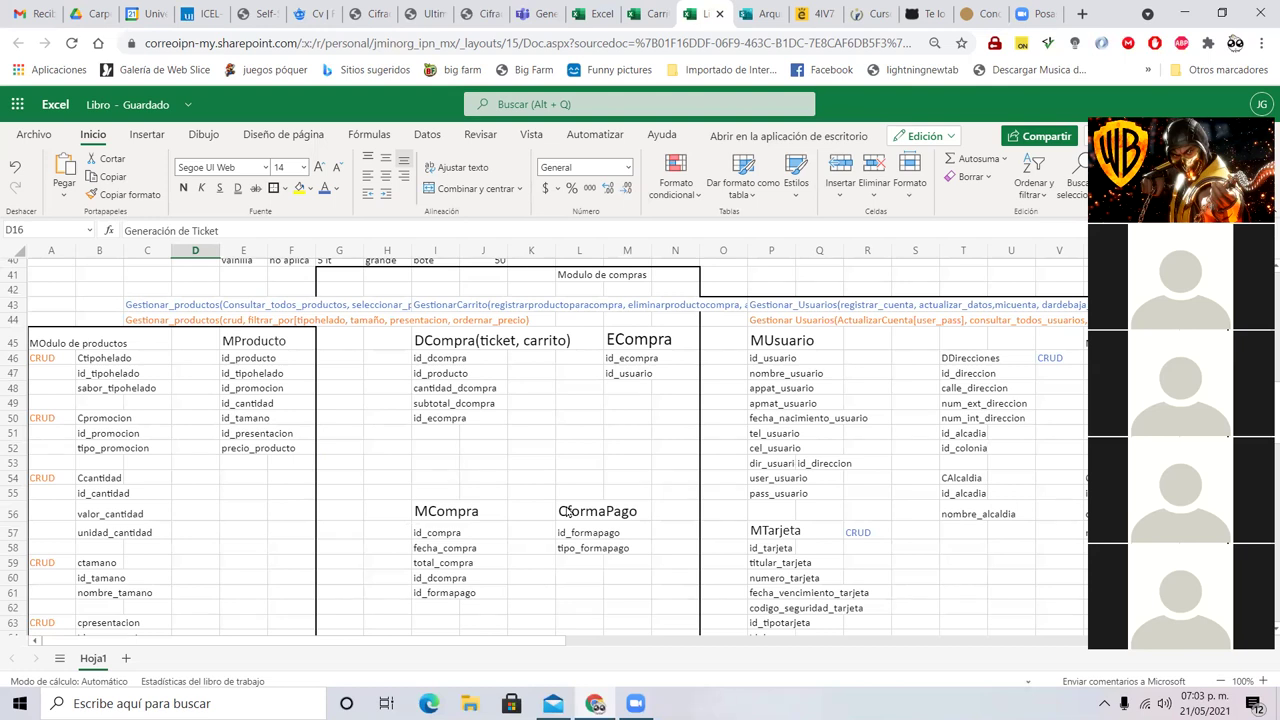
click(588, 462)
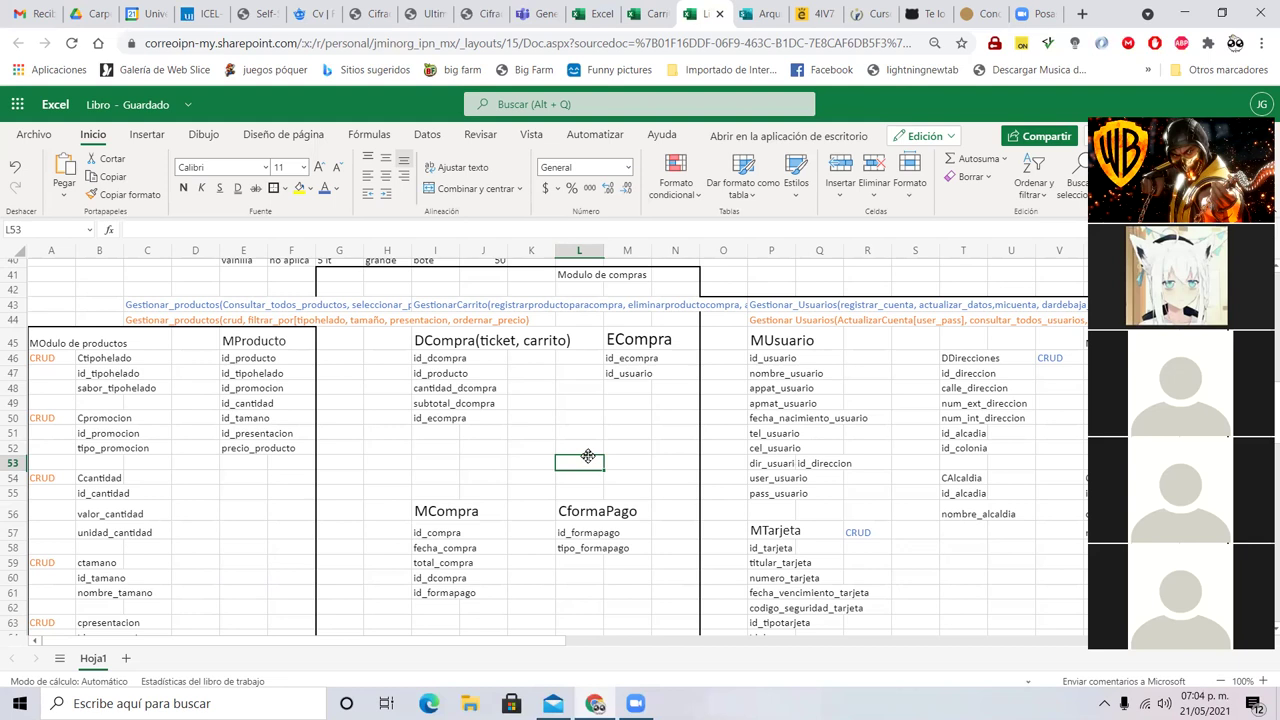
scroll(588, 456, up, 9)
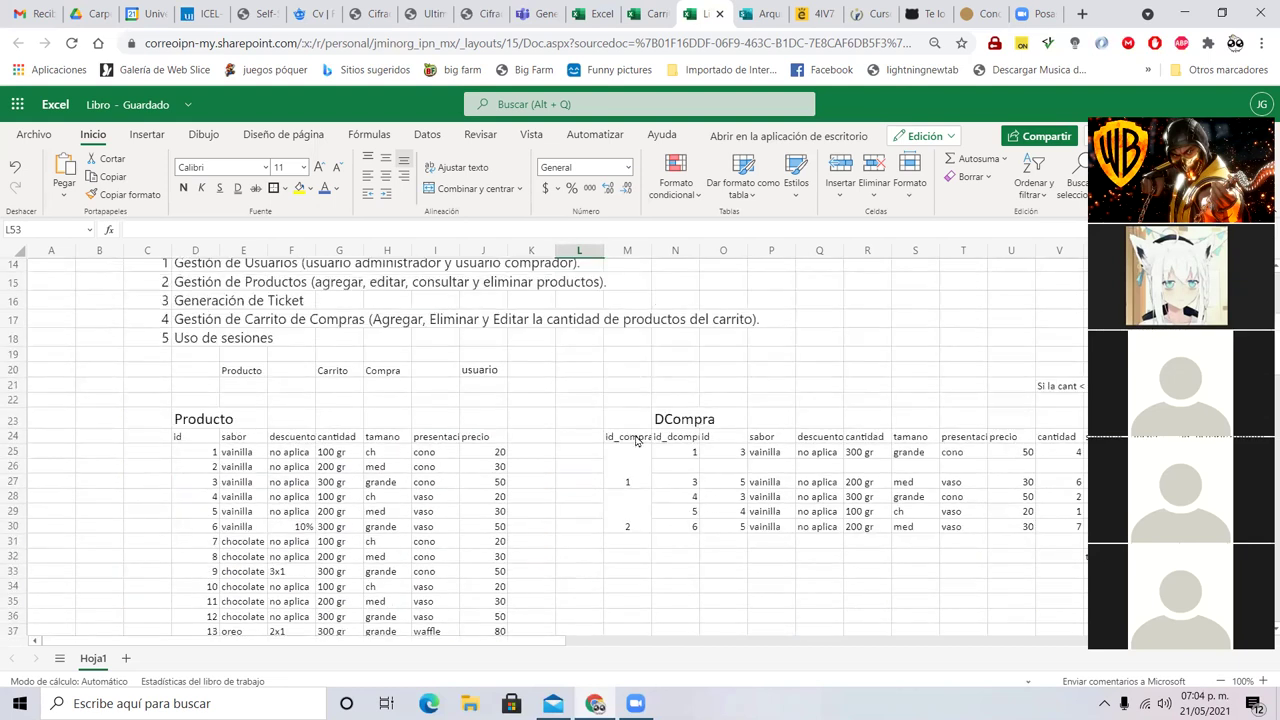
drag(630, 437, 1230, 526)
click(1155, 556)
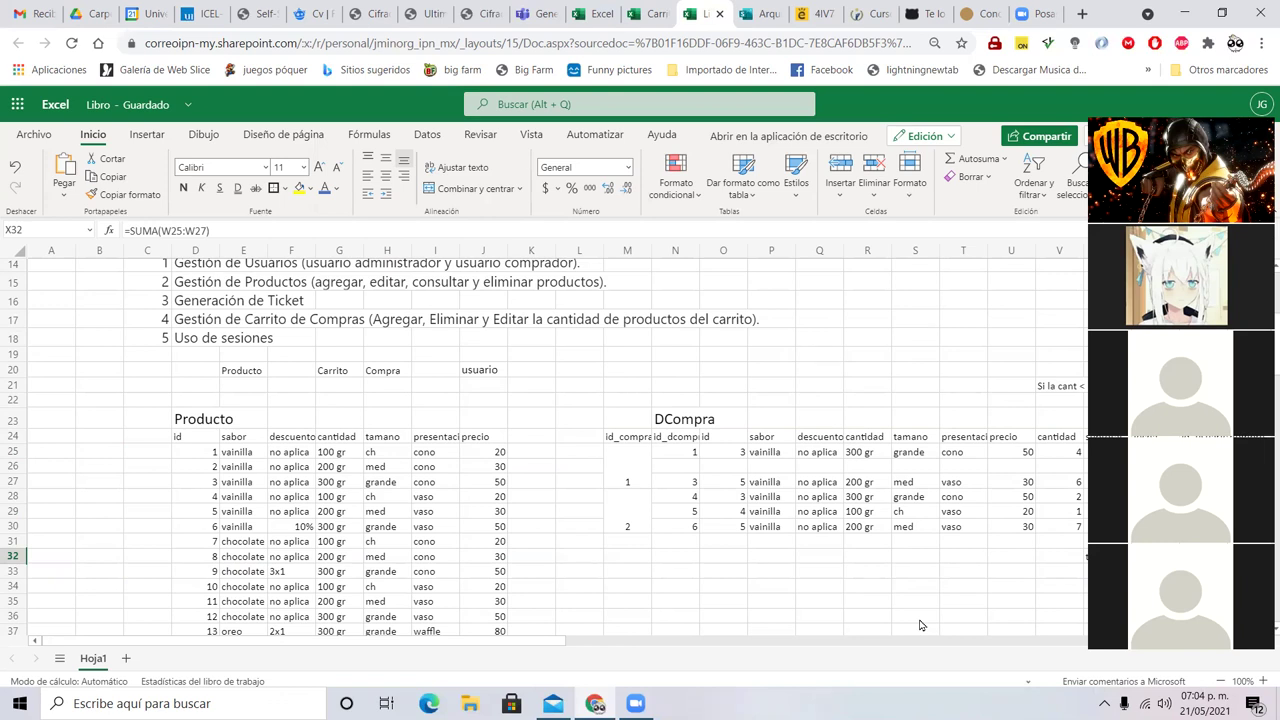
scroll(580, 591, down, 9)
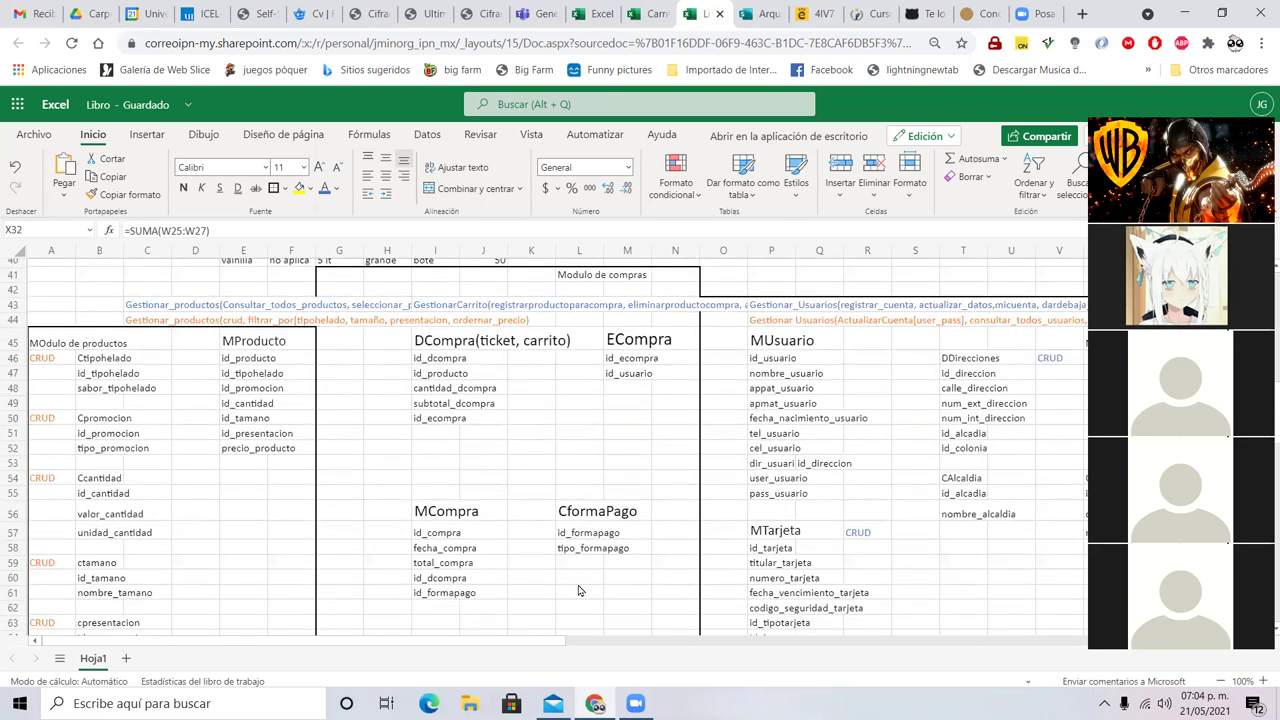
scroll(340, 451, up, 3)
click(180, 391)
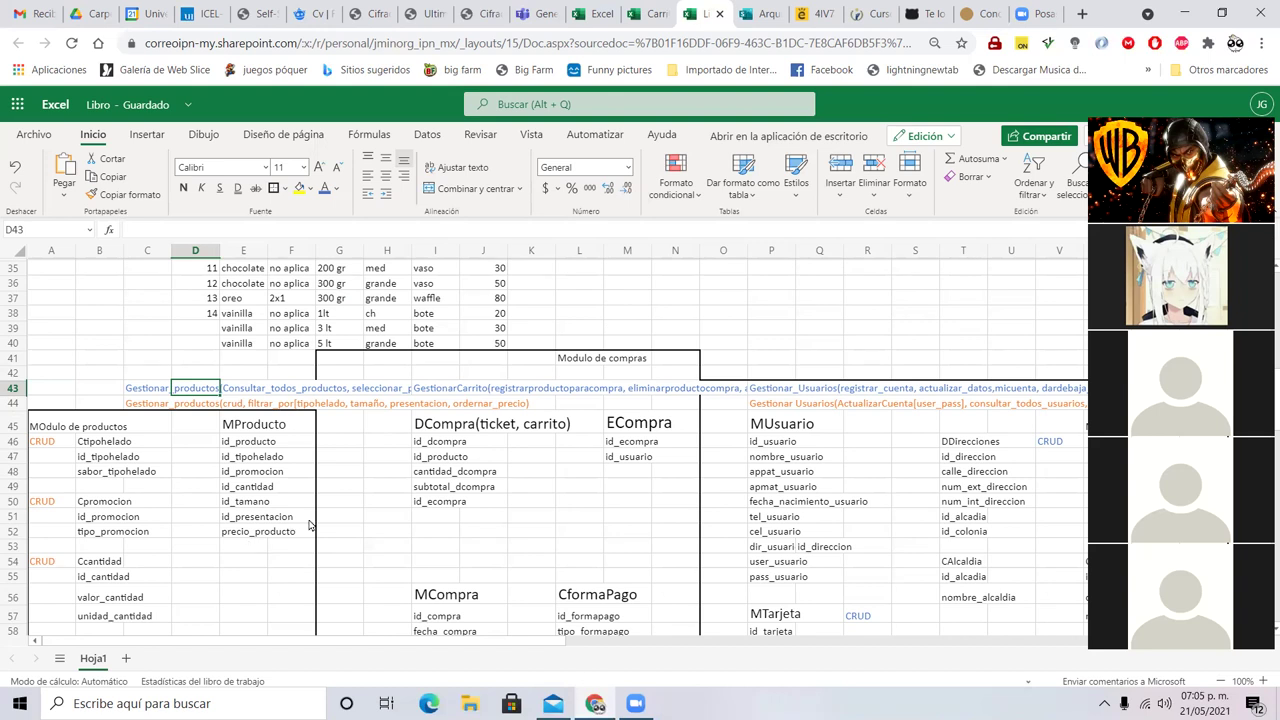
- Enter "stock" in cell G23, above the Producto table's cantidad column
scroll(383, 519, up, 8)
scroll(383, 519, down, 4)
scroll(383, 519, up, 2)
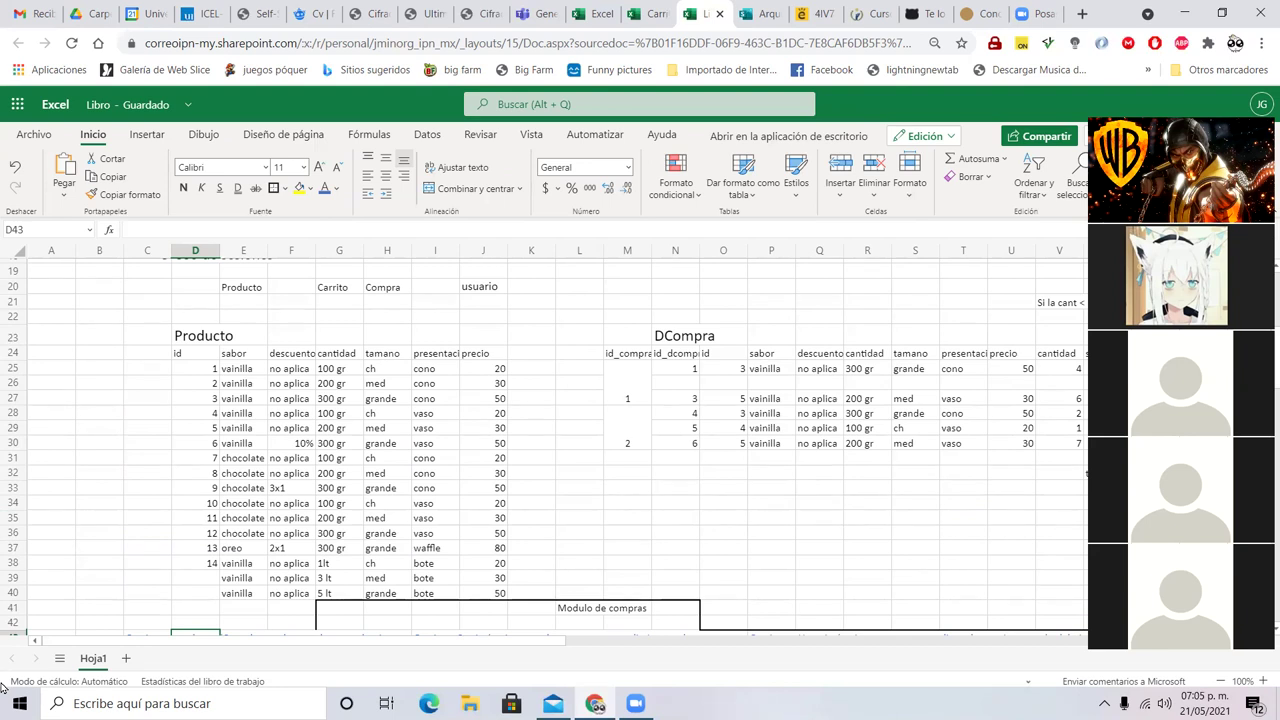
click(337, 355)
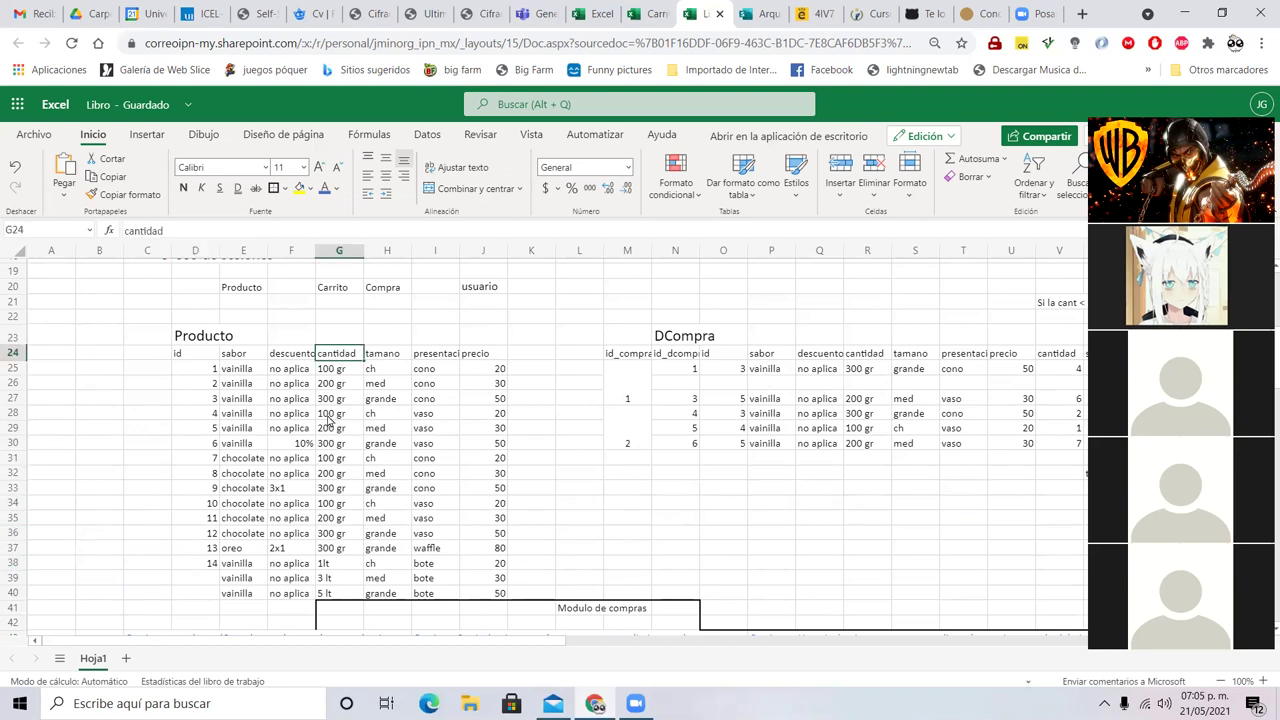
click(337, 333)
text(stock)
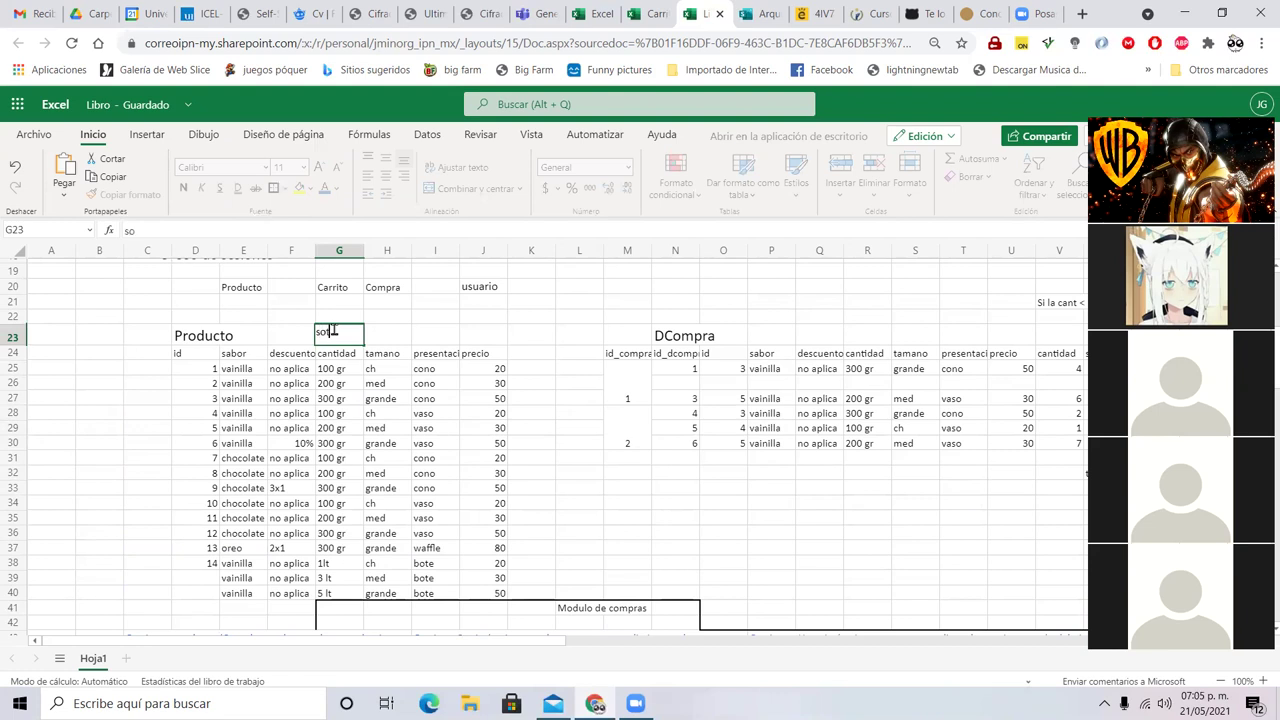
key(Return)
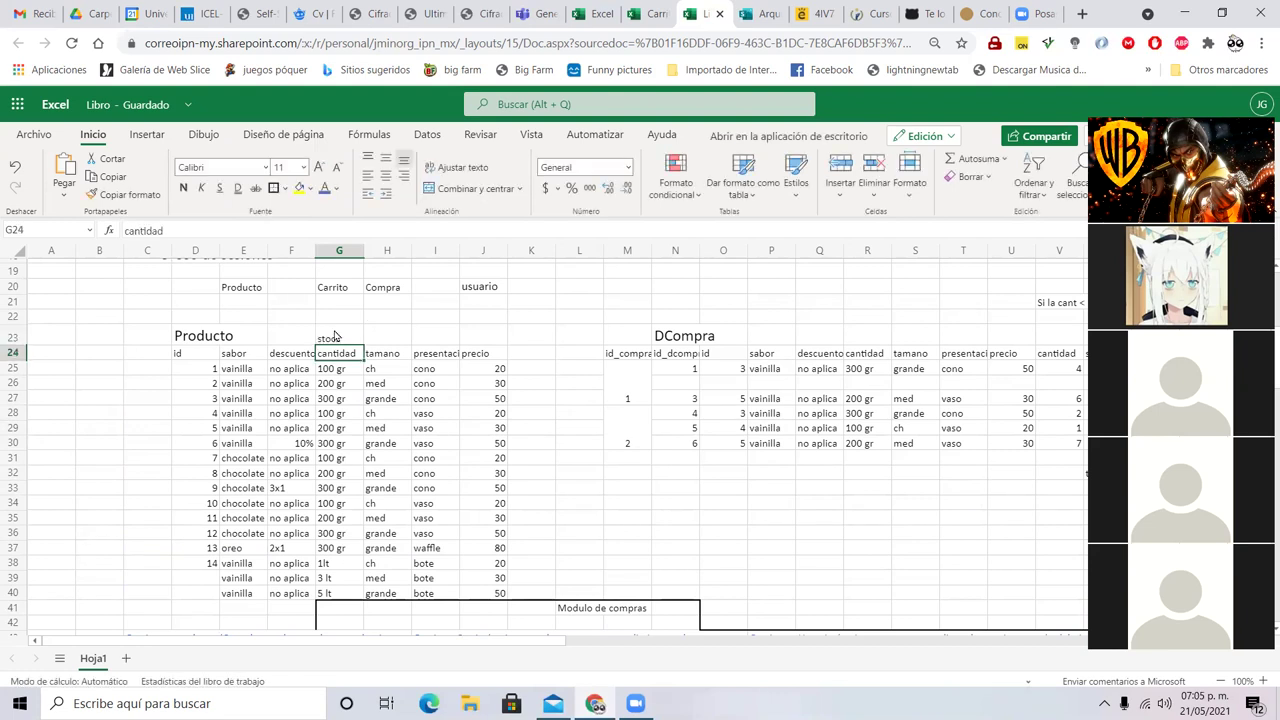
- Compare the Producto table's sabor and cantidad entries with DCompra's purchased quantity in V25 and the total in X32
click(233, 361)
click(233, 378)
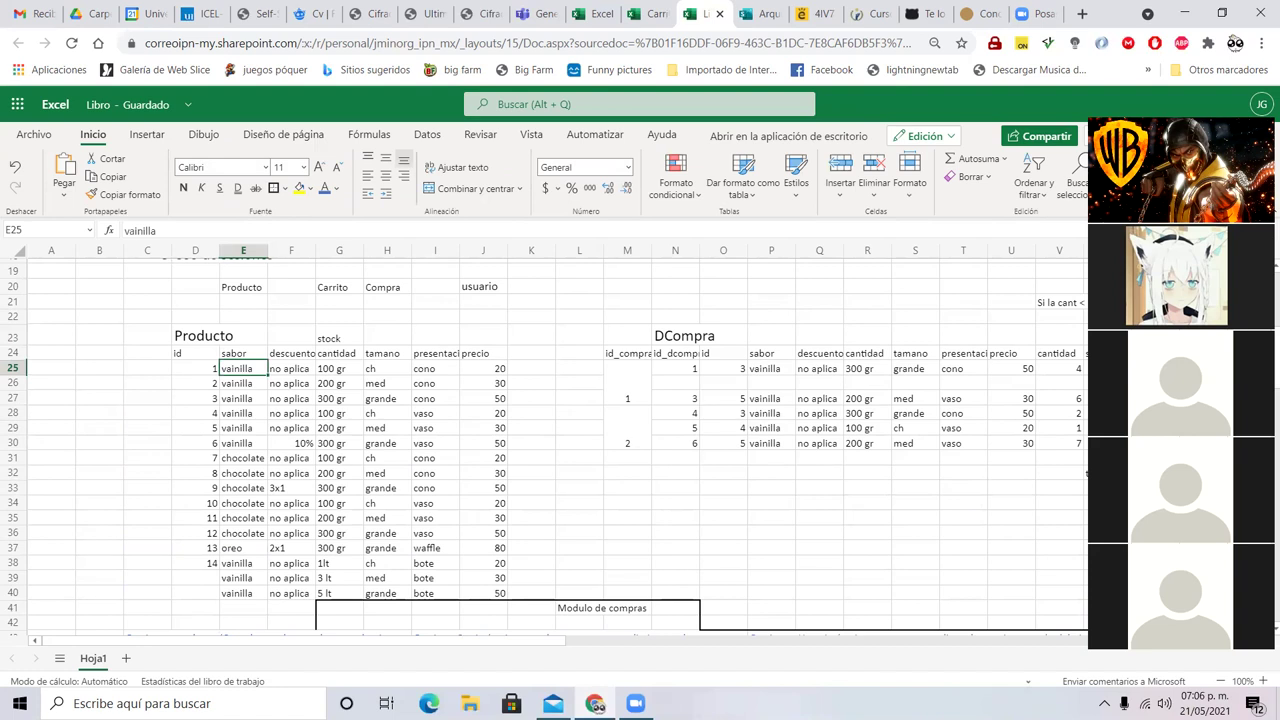
click(1065, 367)
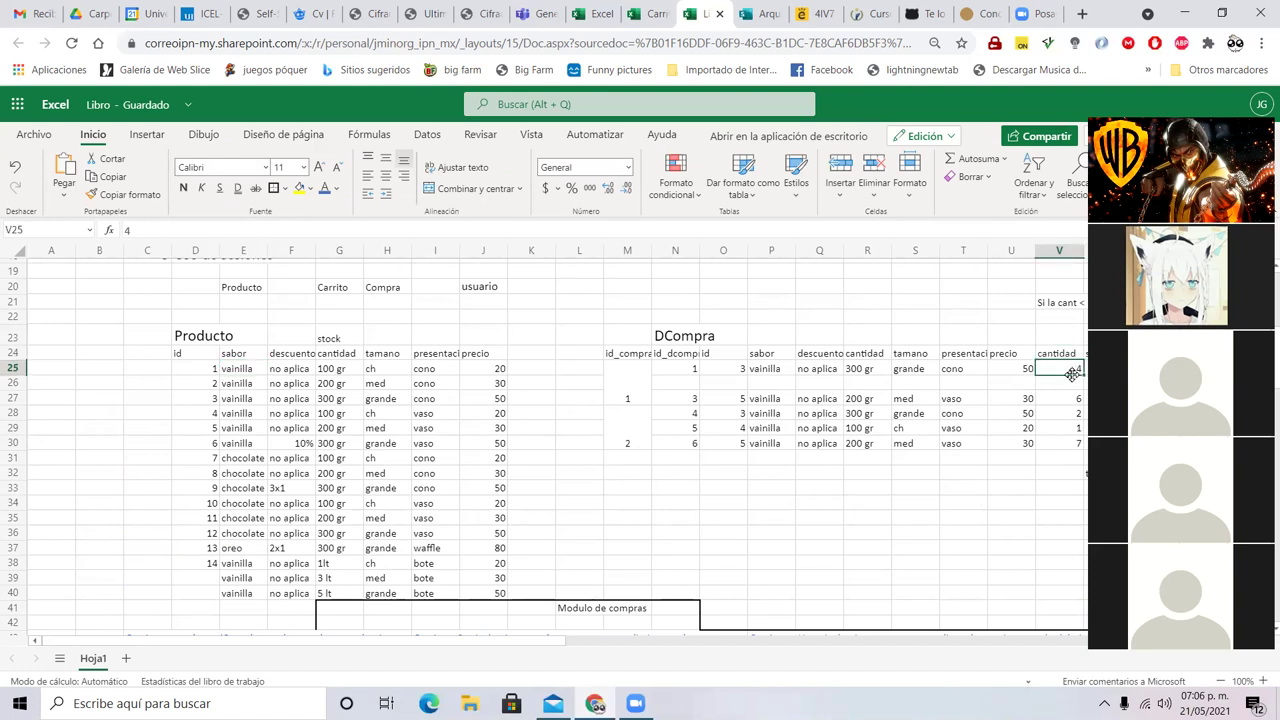
click(338, 383)
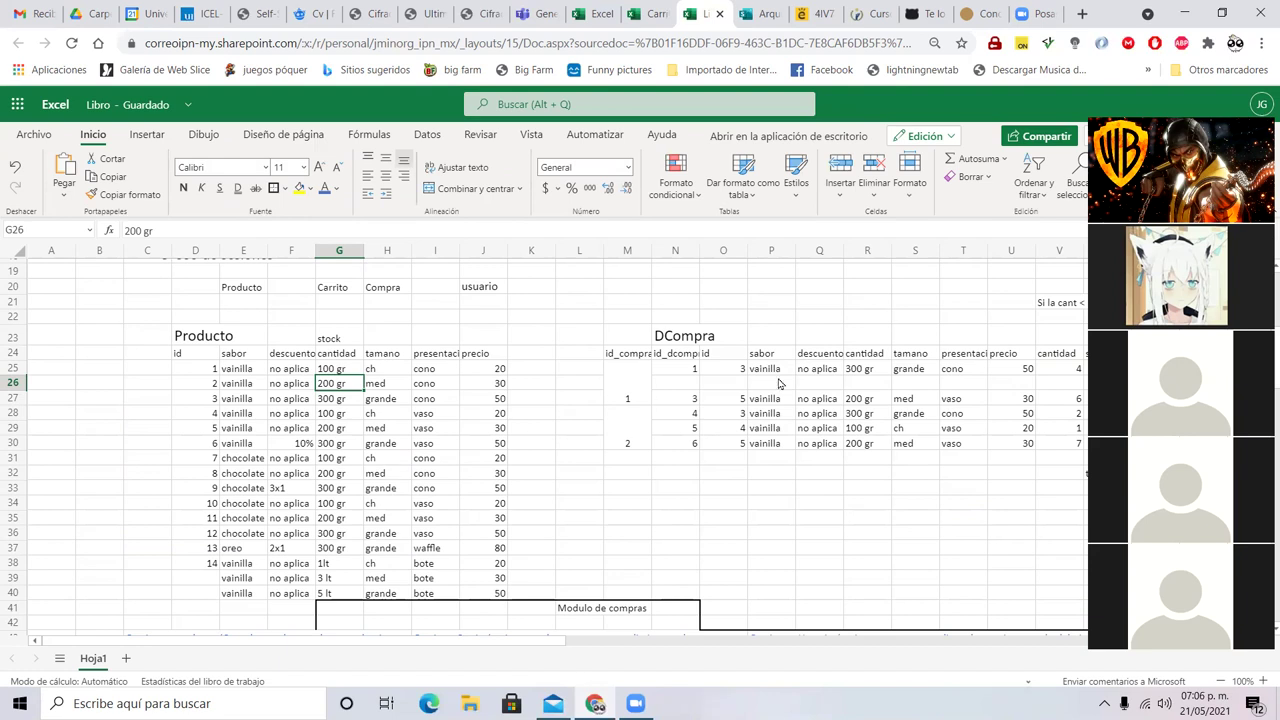
click(1155, 473)
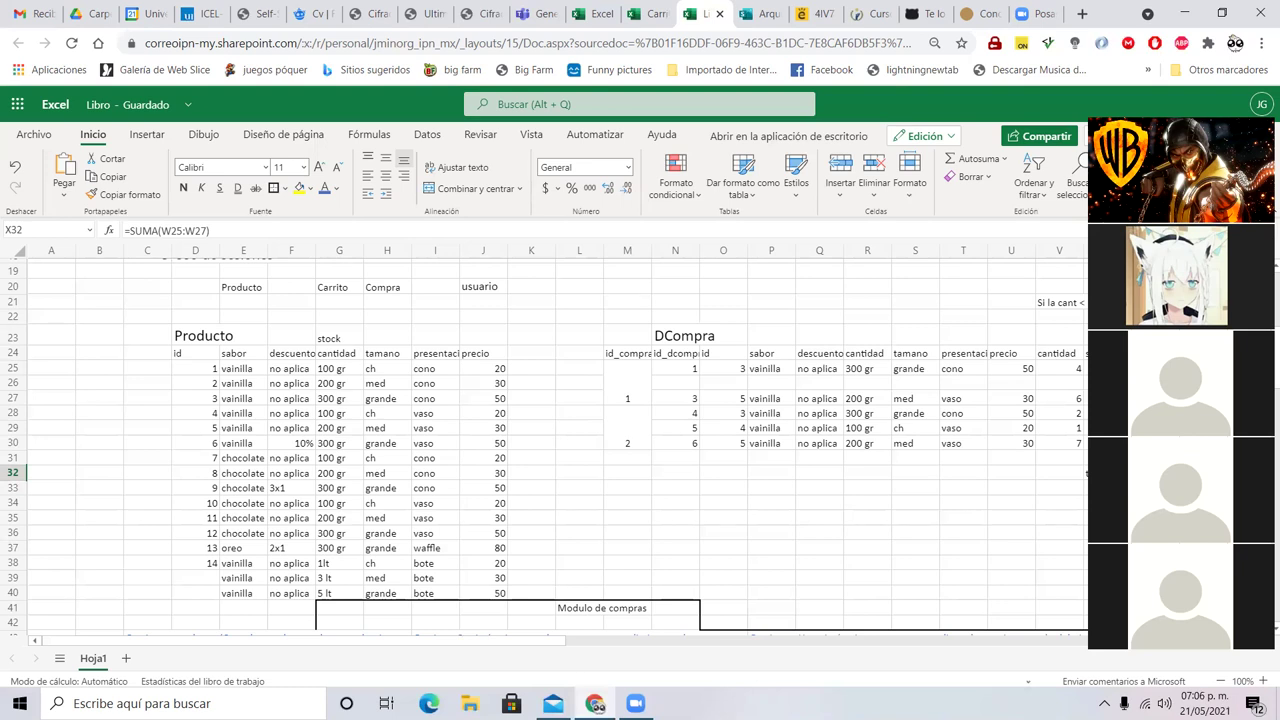
- Review DCompra's precio and cantidad entries in U25:V27 and the tipopago condition at the end of GestionarCarrito in cell I43
drag(1066, 370, 1028, 408)
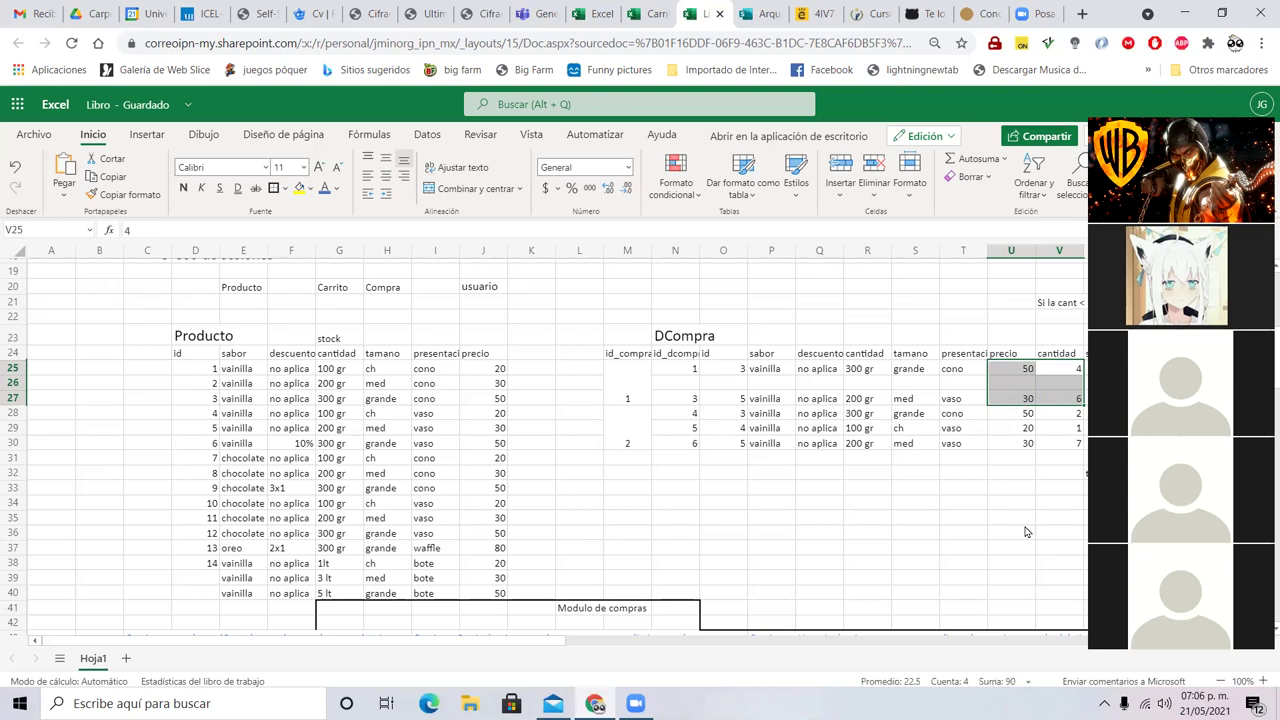
click(1155, 488)
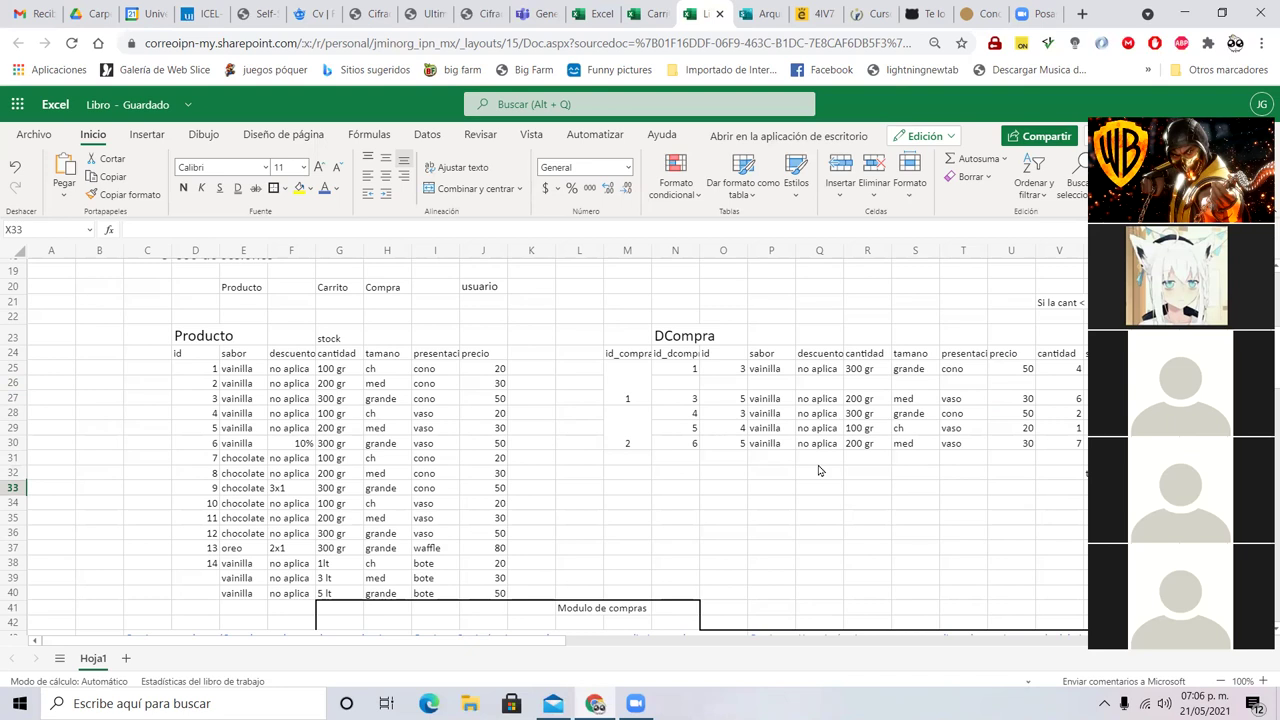
scroll(817, 466, down, 5)
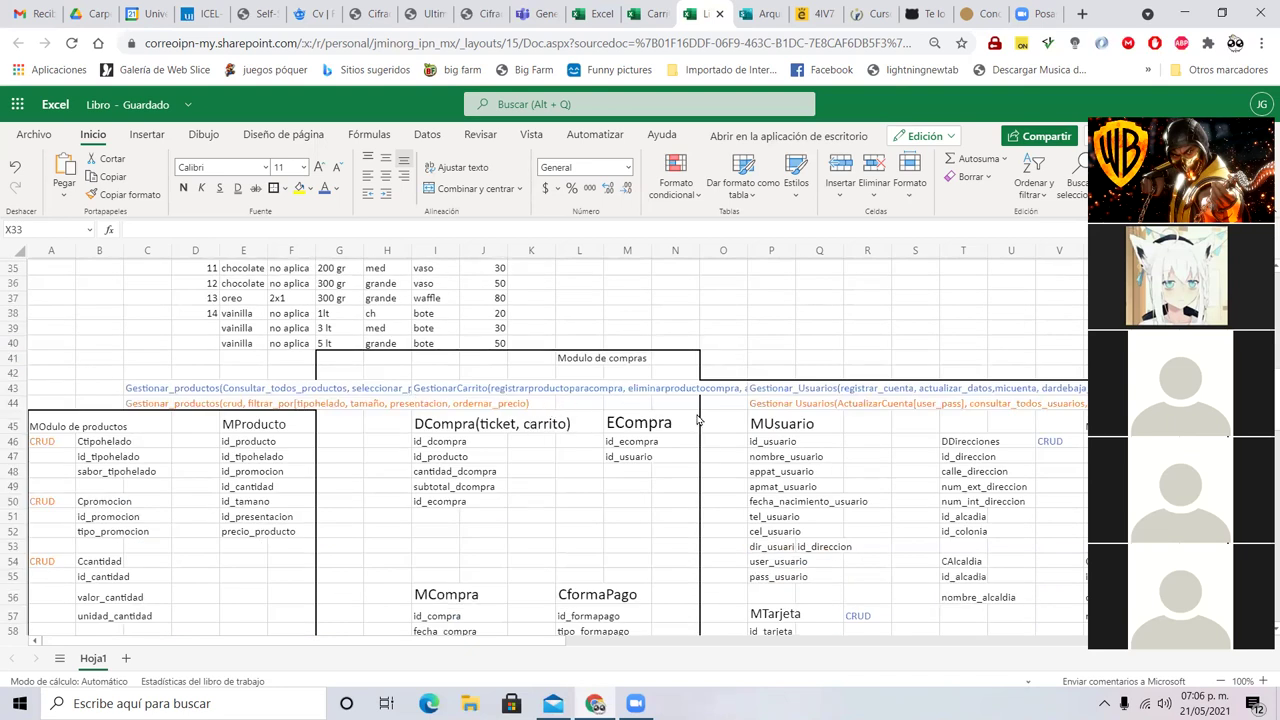
click(443, 390)
drag(722, 233, 1015, 232)
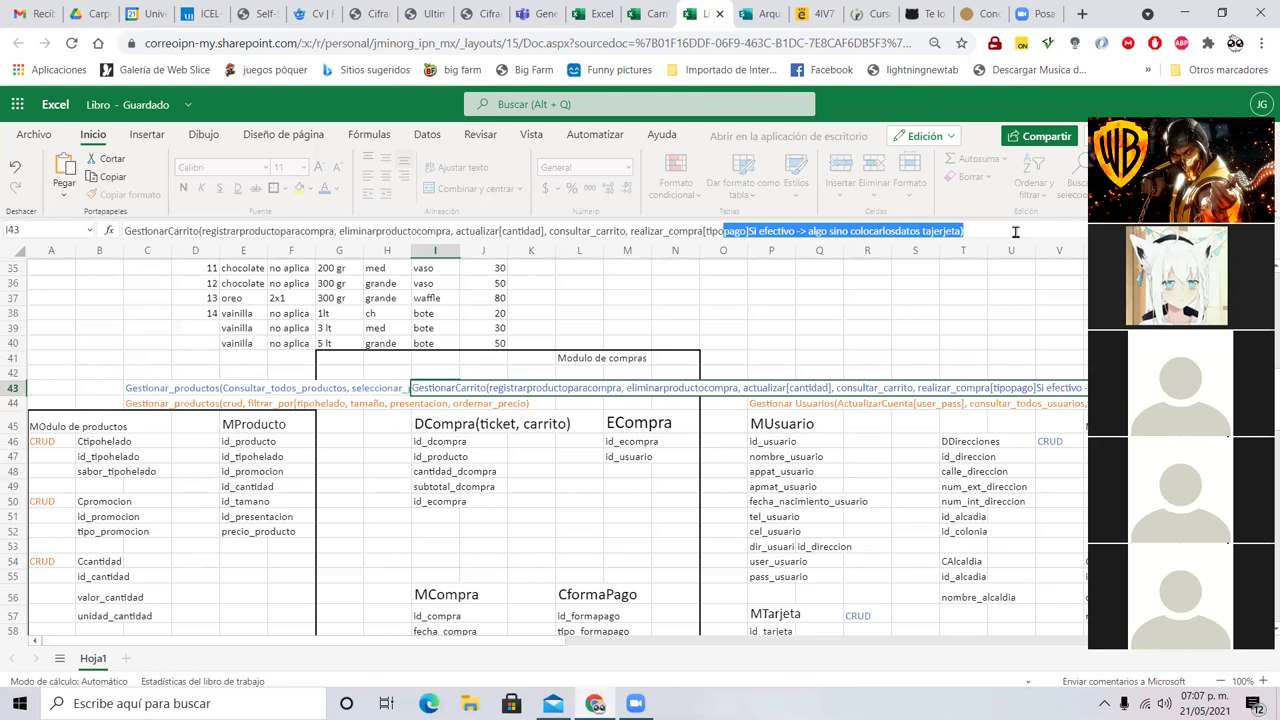
click(740, 615)
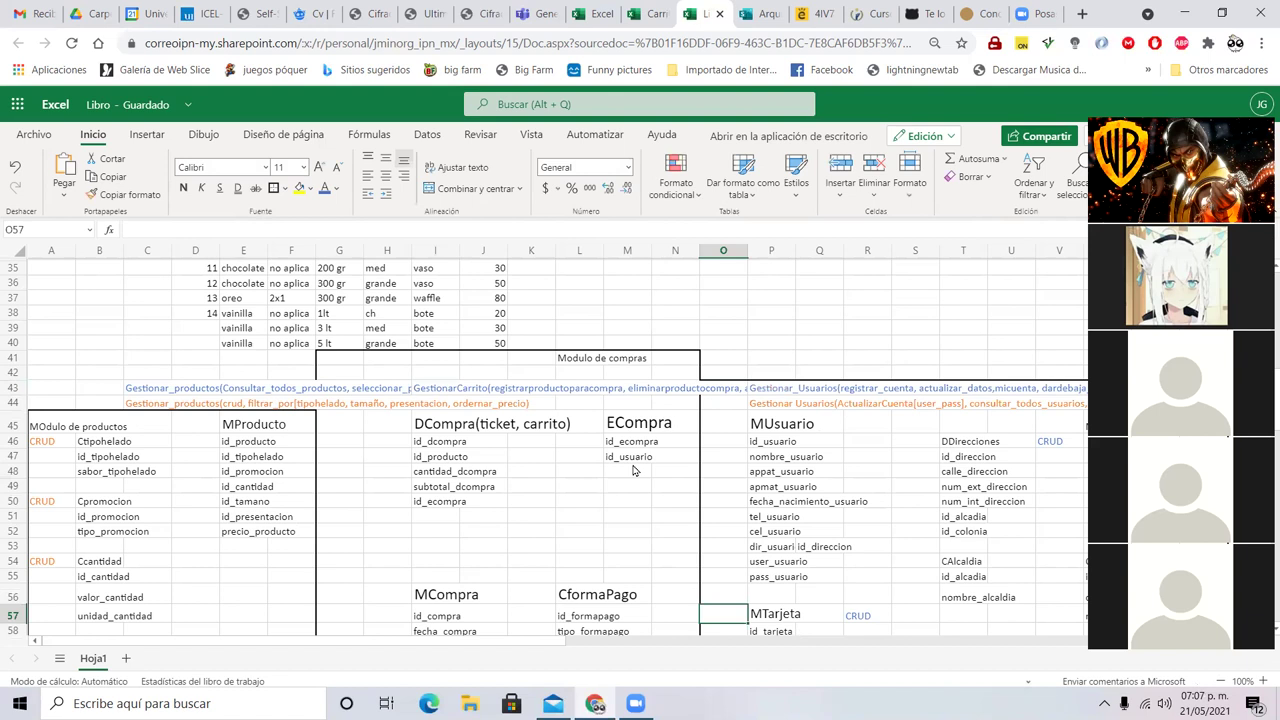
- Examine the table groups of the user, product and purchase modules below row 42
scroll(632, 470, down, 2)
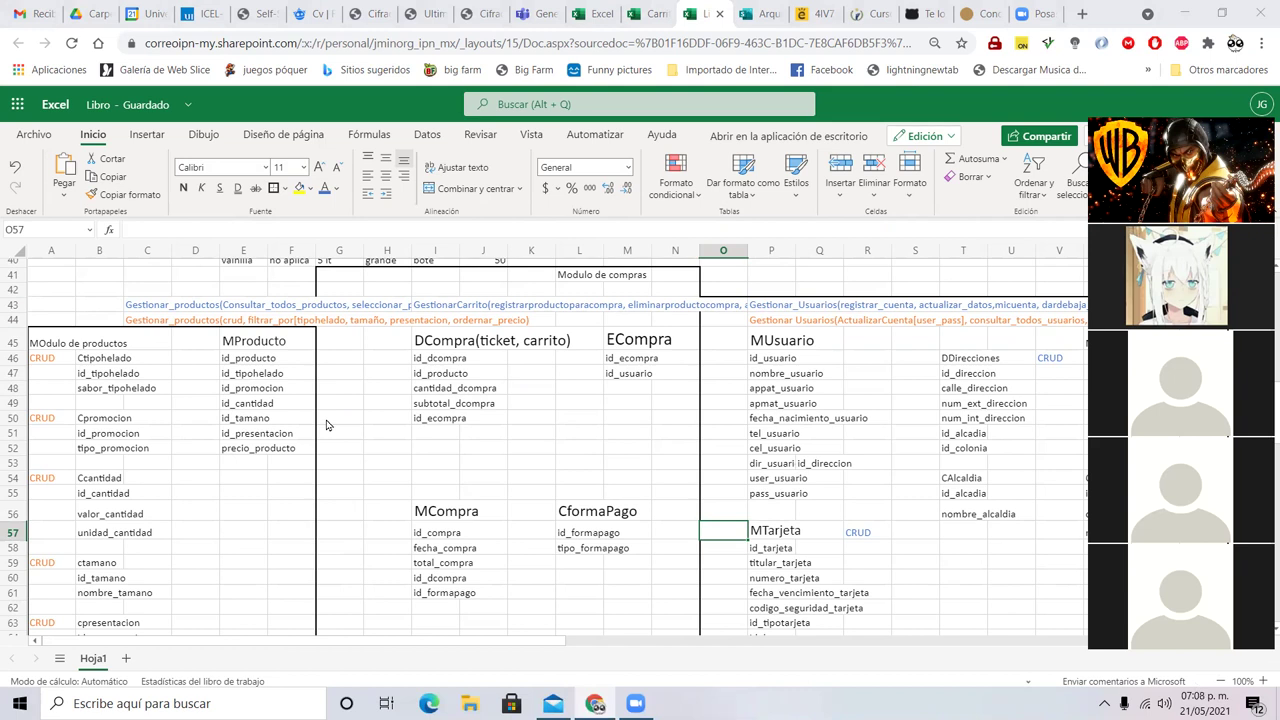
drag(728, 305, 937, 572)
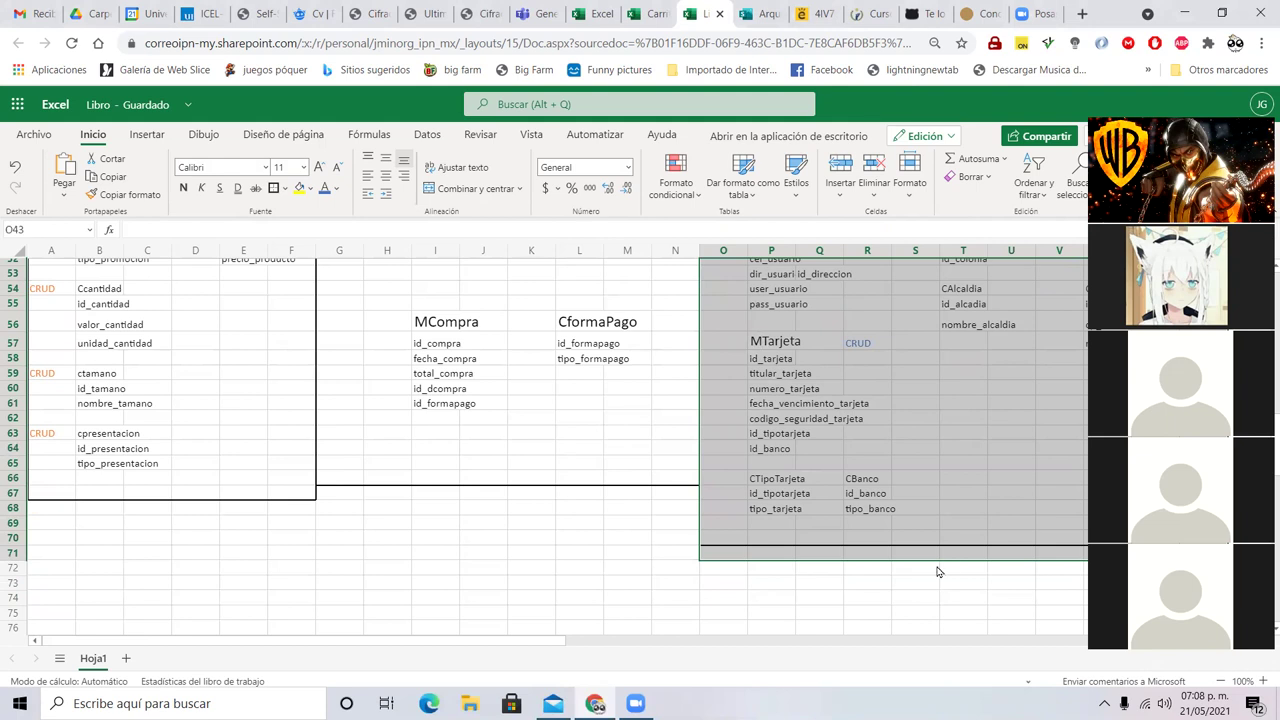
scroll(937, 572, up, 3)
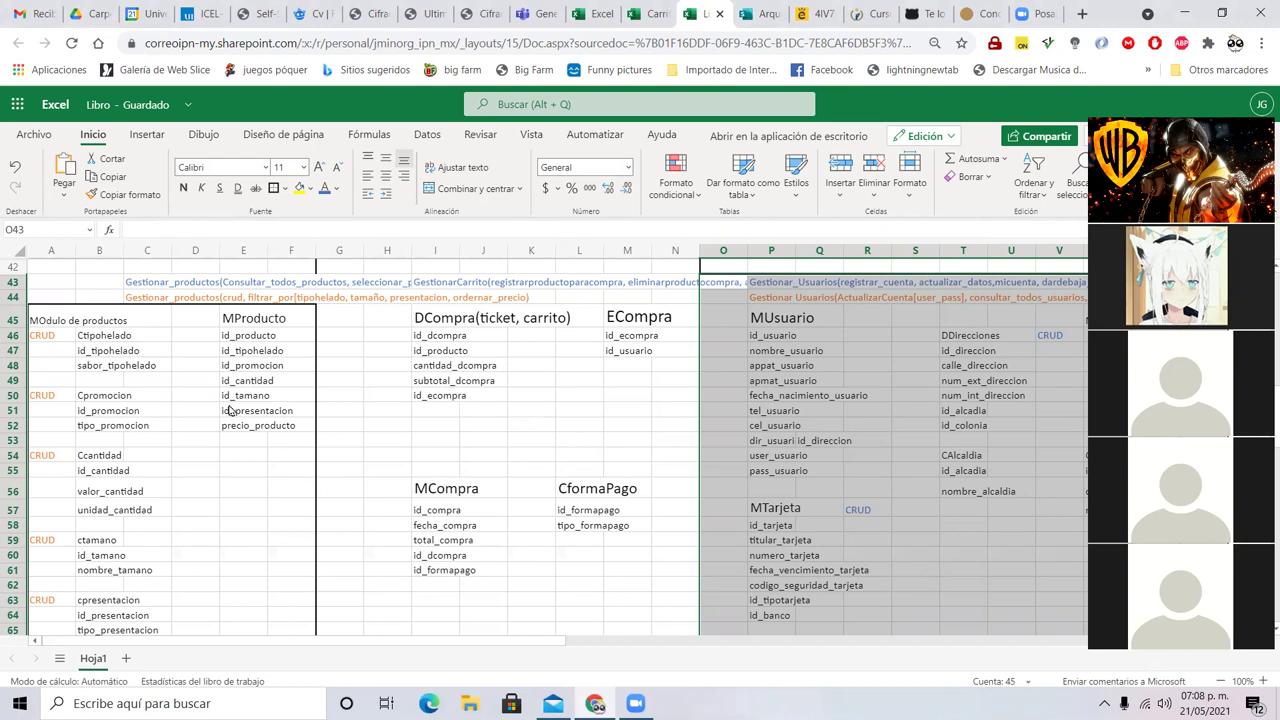
drag(287, 319, 18, 492)
scroll(294, 573, up, 6)
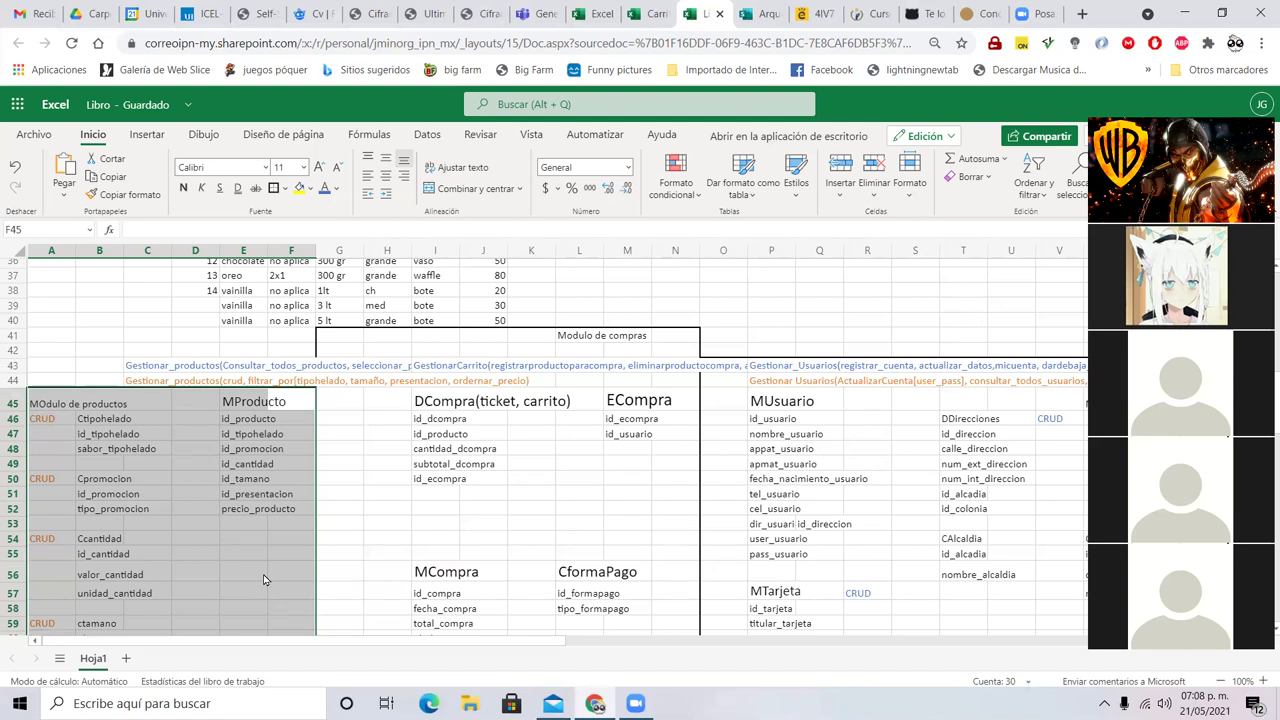
scroll(385, 312, down, 2)
drag(370, 268, 666, 609)
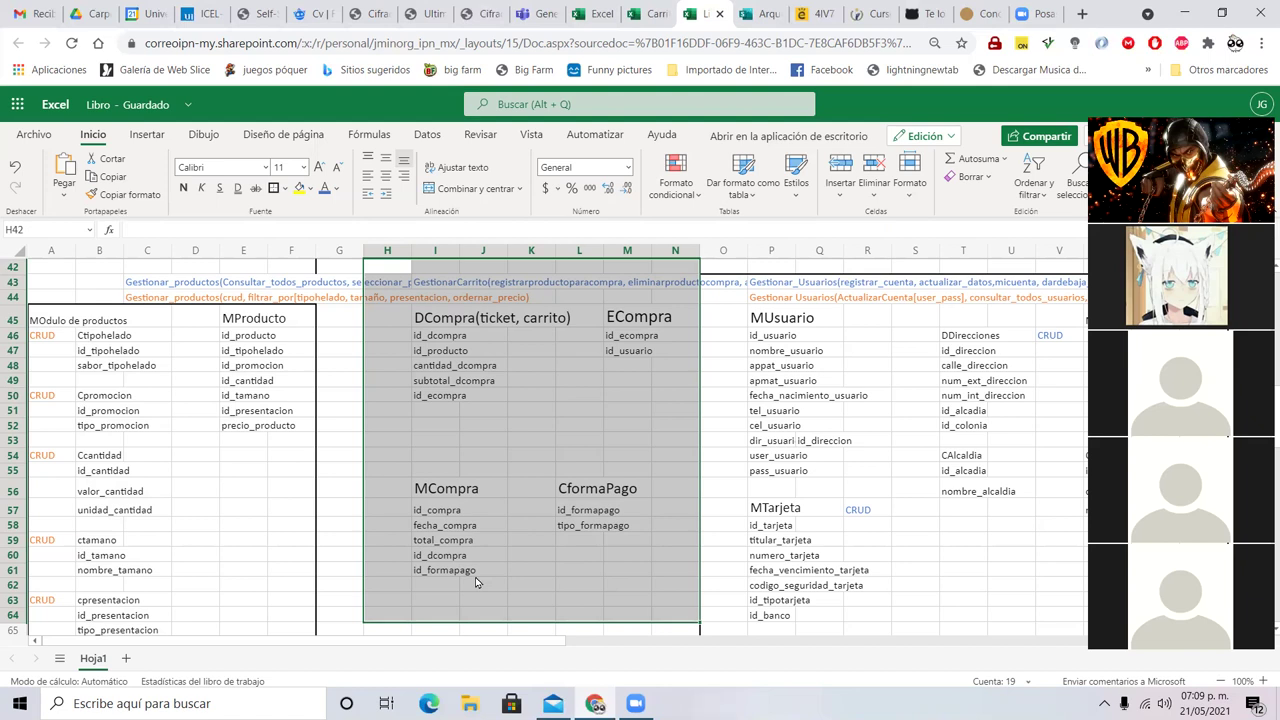
scroll(370, 441, up, 2)
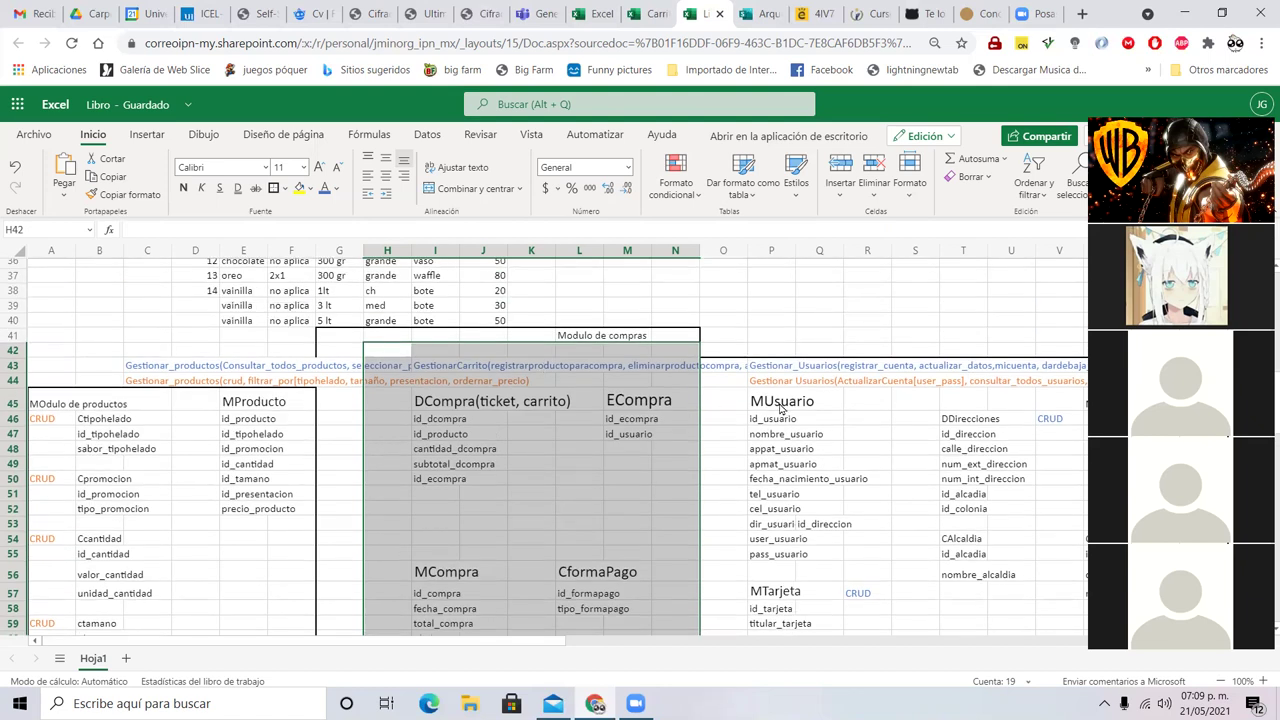
- Review the blue and orange function lists in rows 43 and 44 for users, cart and products
click(781, 407)
click(781, 366)
click(779, 382)
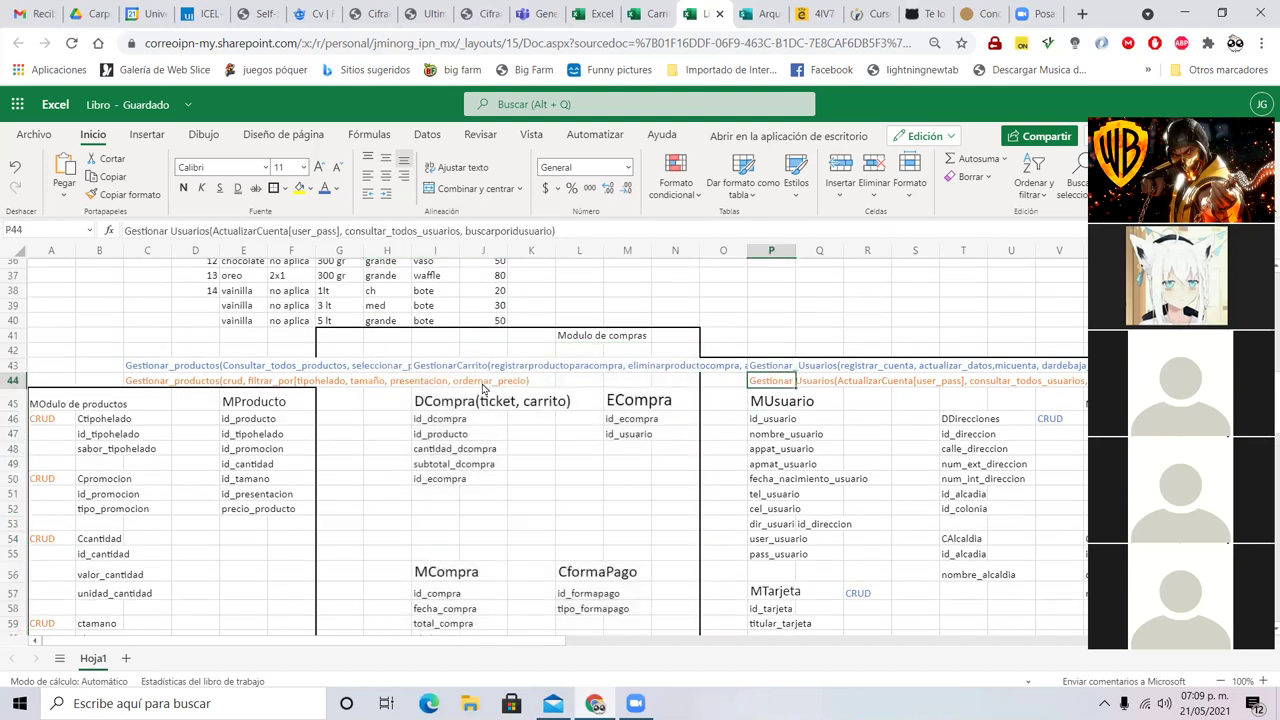
click(428, 370)
click(427, 390)
click(168, 370)
click(168, 384)
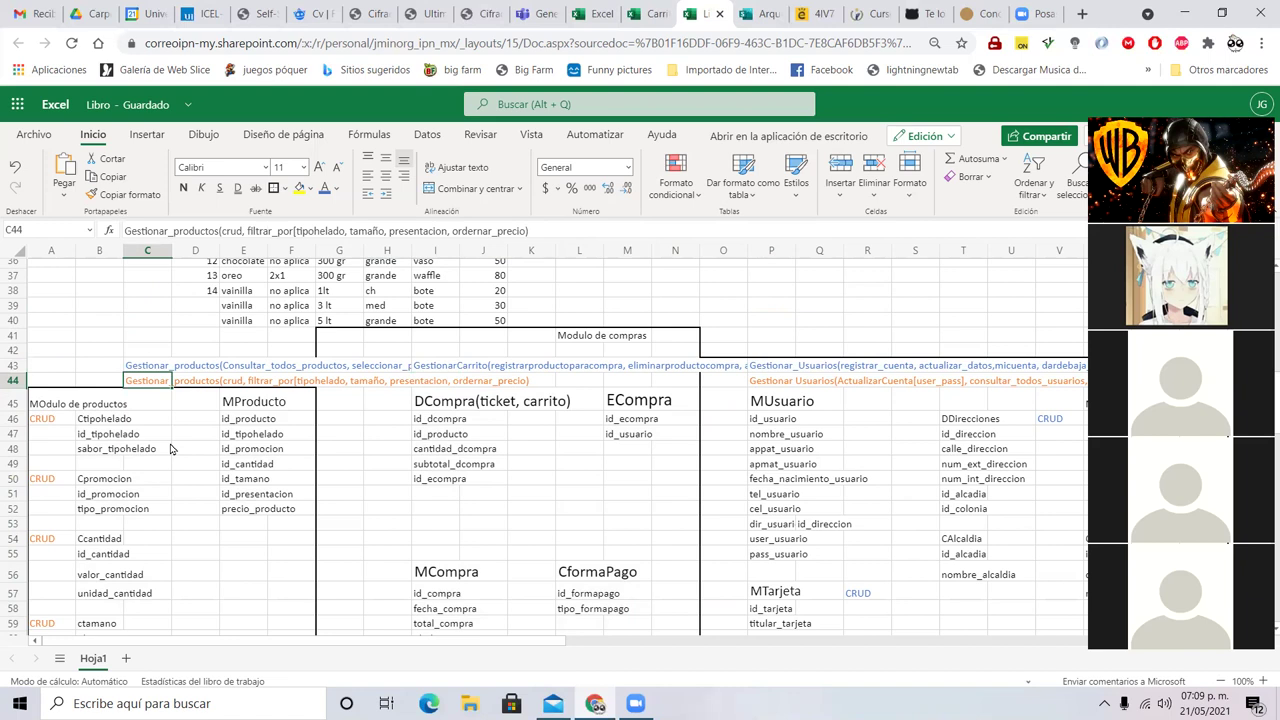
- Compare the scenario text in C2:C11 with the Gestionar_Usuarios functions and the MUsuario, MProducto and DCompra tables
scroll(170, 449, up, 12)
drag(156, 282, 160, 455)
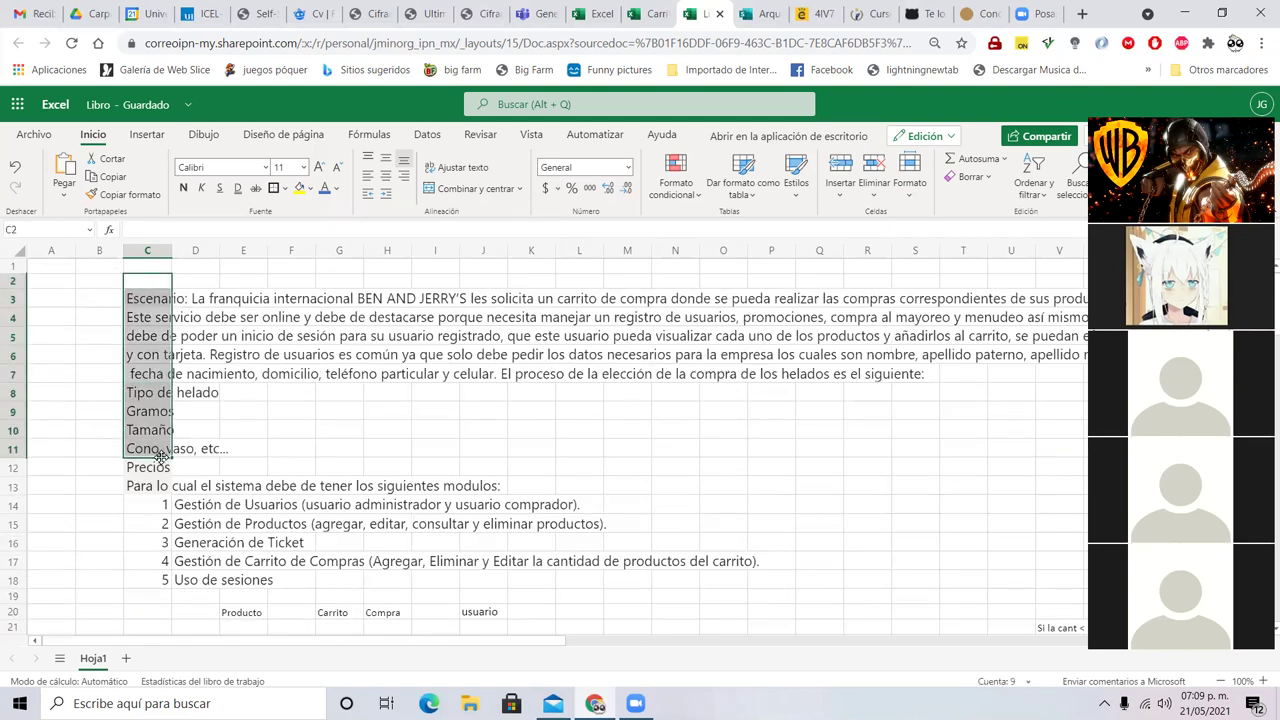
scroll(600, 530, down, 14)
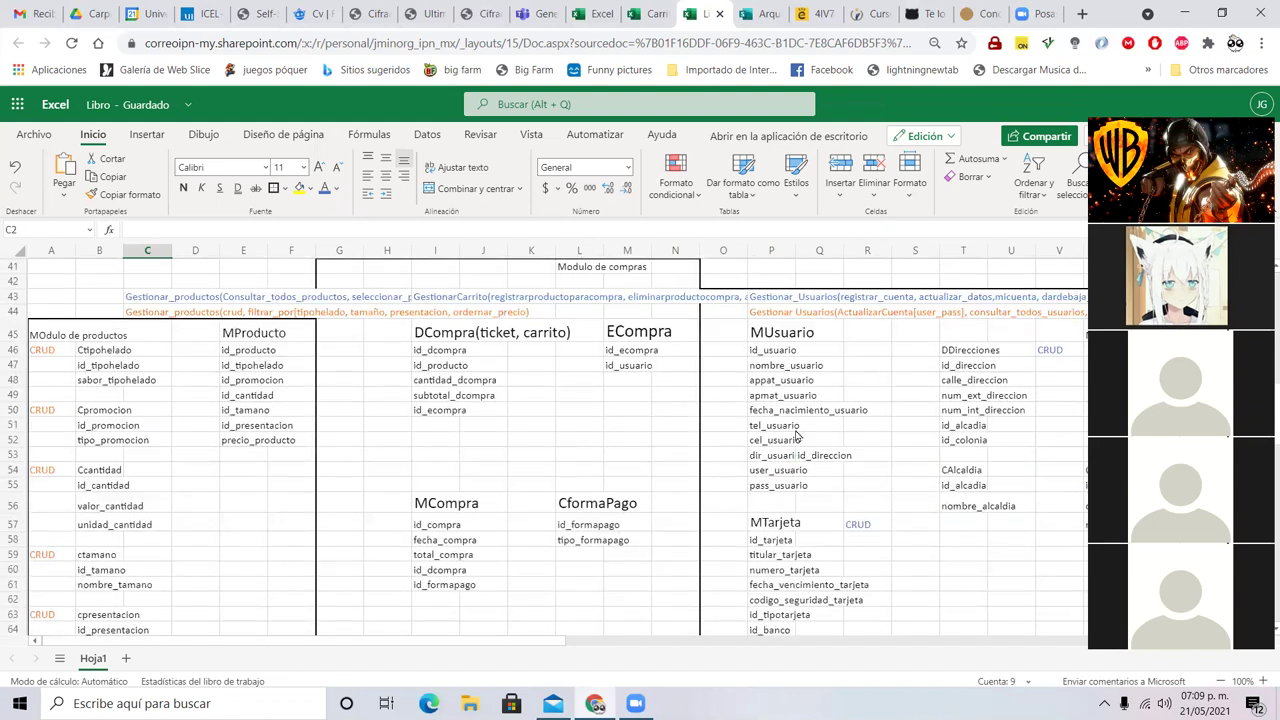
scroll(796, 432, up, 3)
click(784, 384)
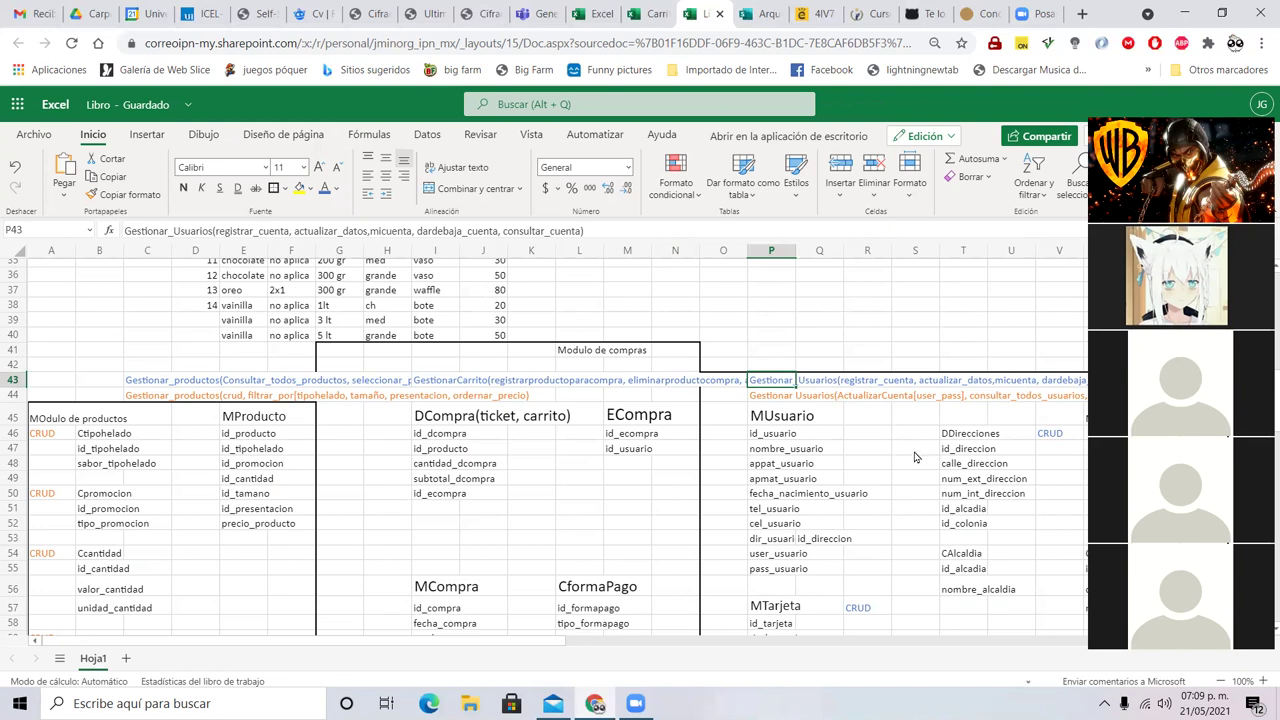
click(773, 419)
drag(765, 433, 777, 560)
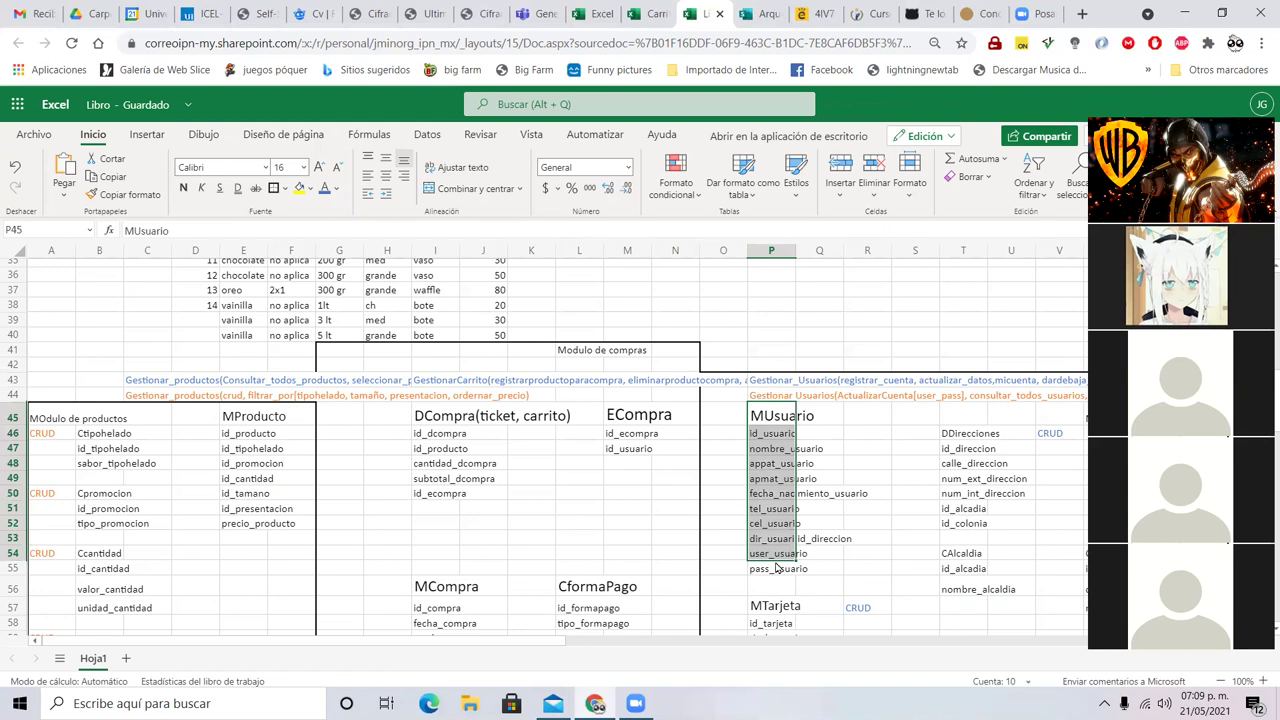
drag(253, 420, 231, 530)
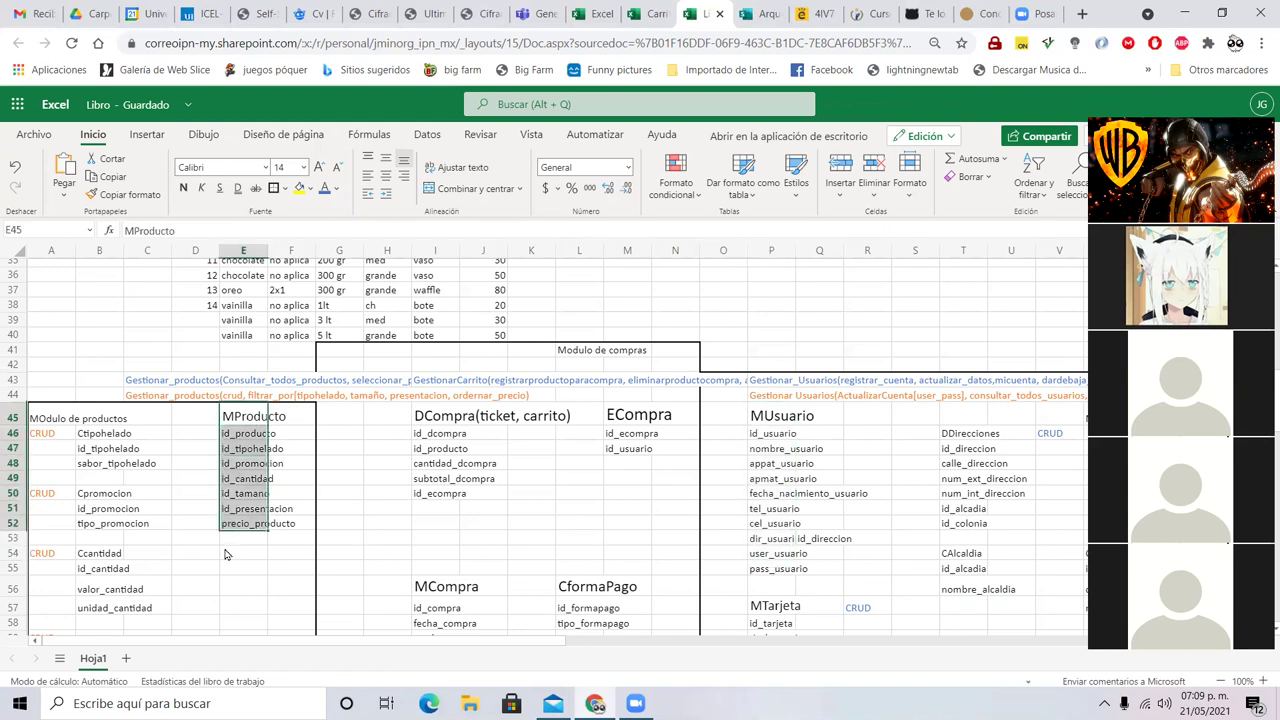
click(404, 416)
drag(404, 416, 518, 524)
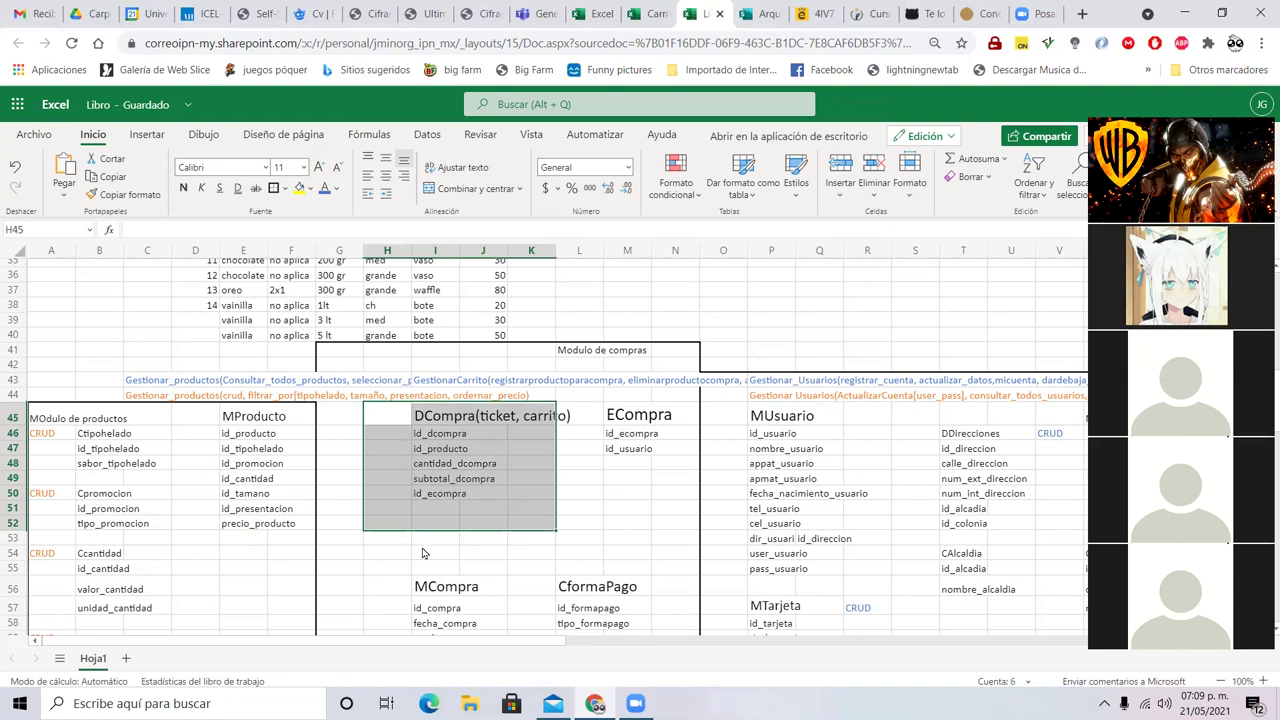
- Compare the fields of the DCompra(ticket, carrito) table with those of the MCompra table
scroll(422, 553, down, 2)
click(458, 400)
click(445, 428)
click(441, 510)
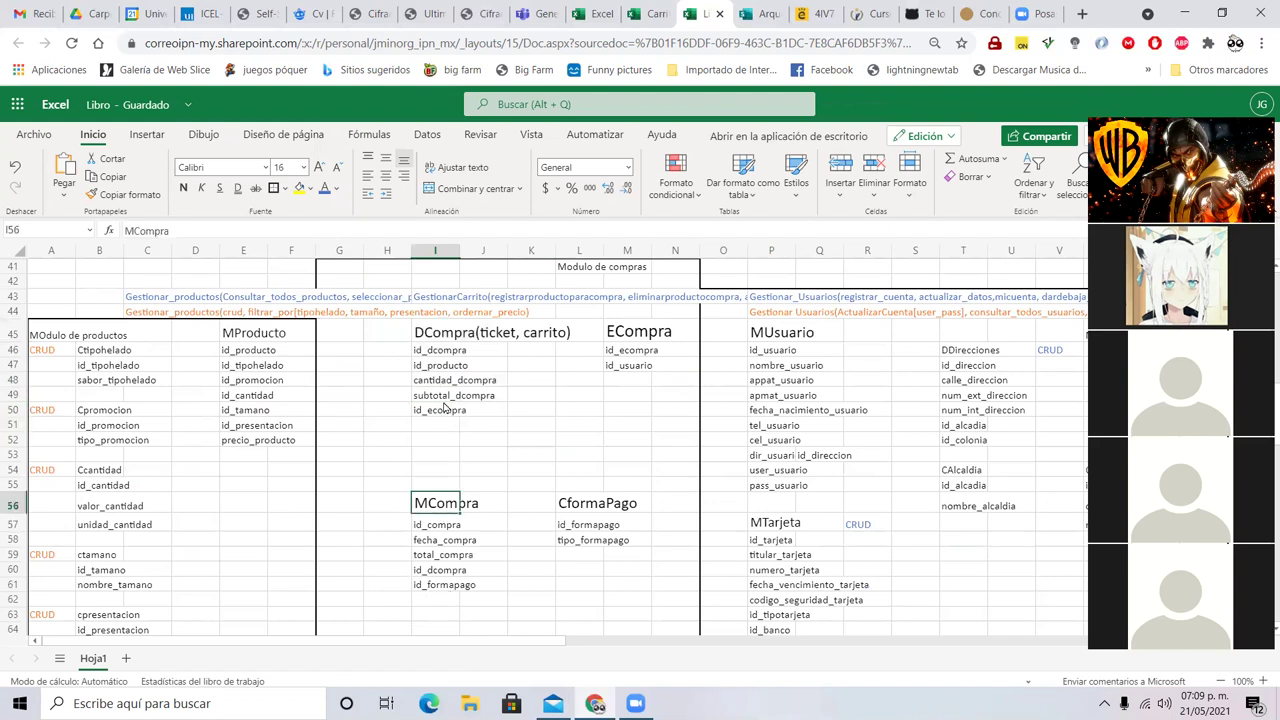
drag(396, 337, 528, 430)
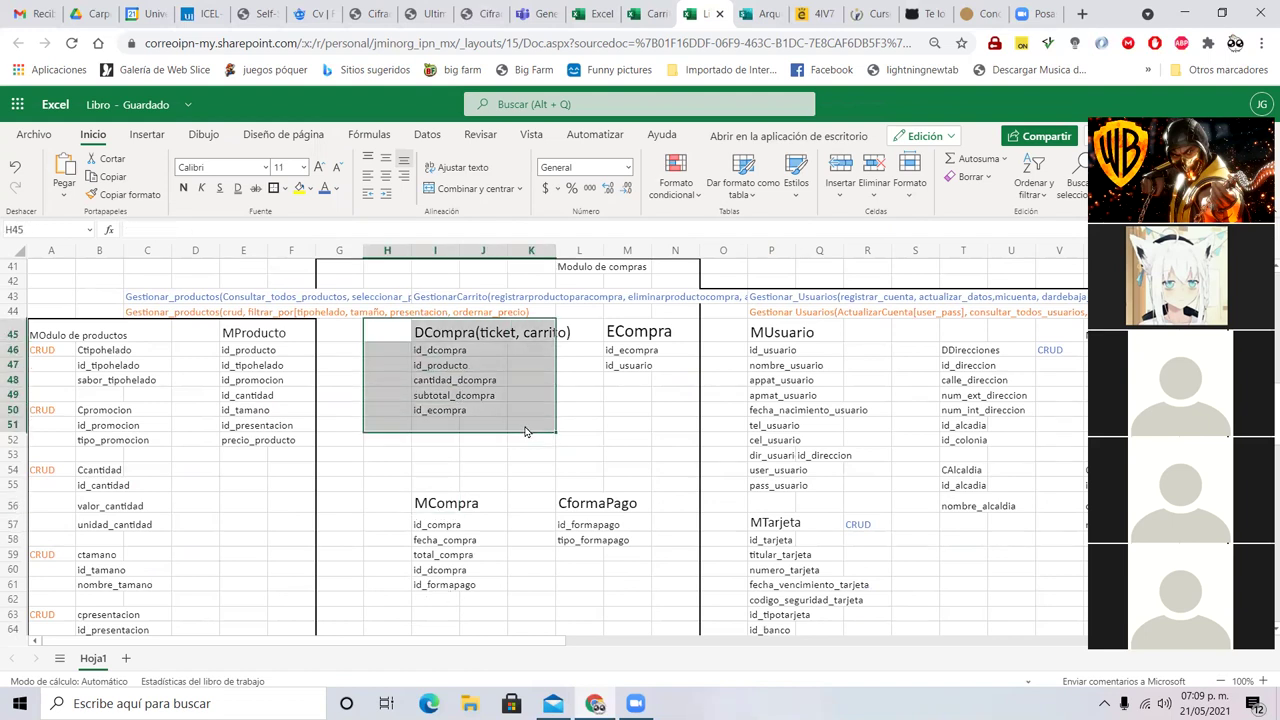
drag(383, 507, 501, 606)
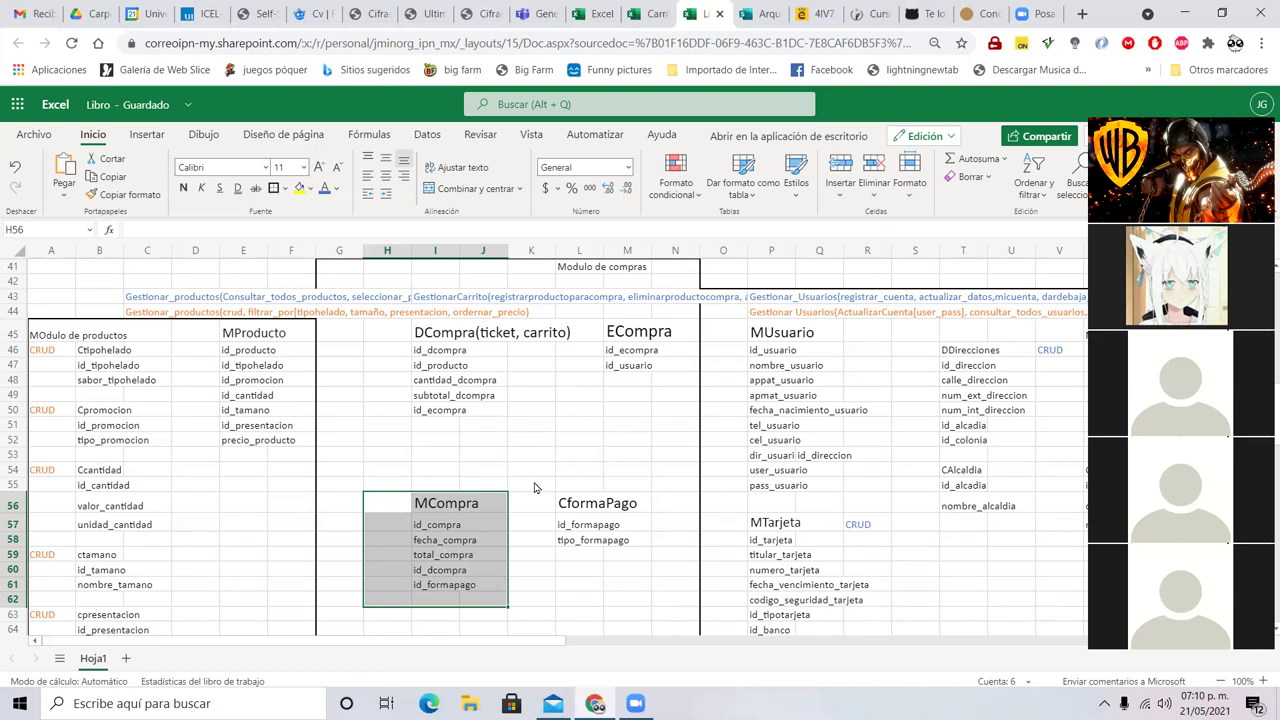
- Check the "Gestión de Carrito de Compras" and "Uso de sesiones" requirements in rows 17 and 18 against the module tables
scroll(529, 398, up, 13)
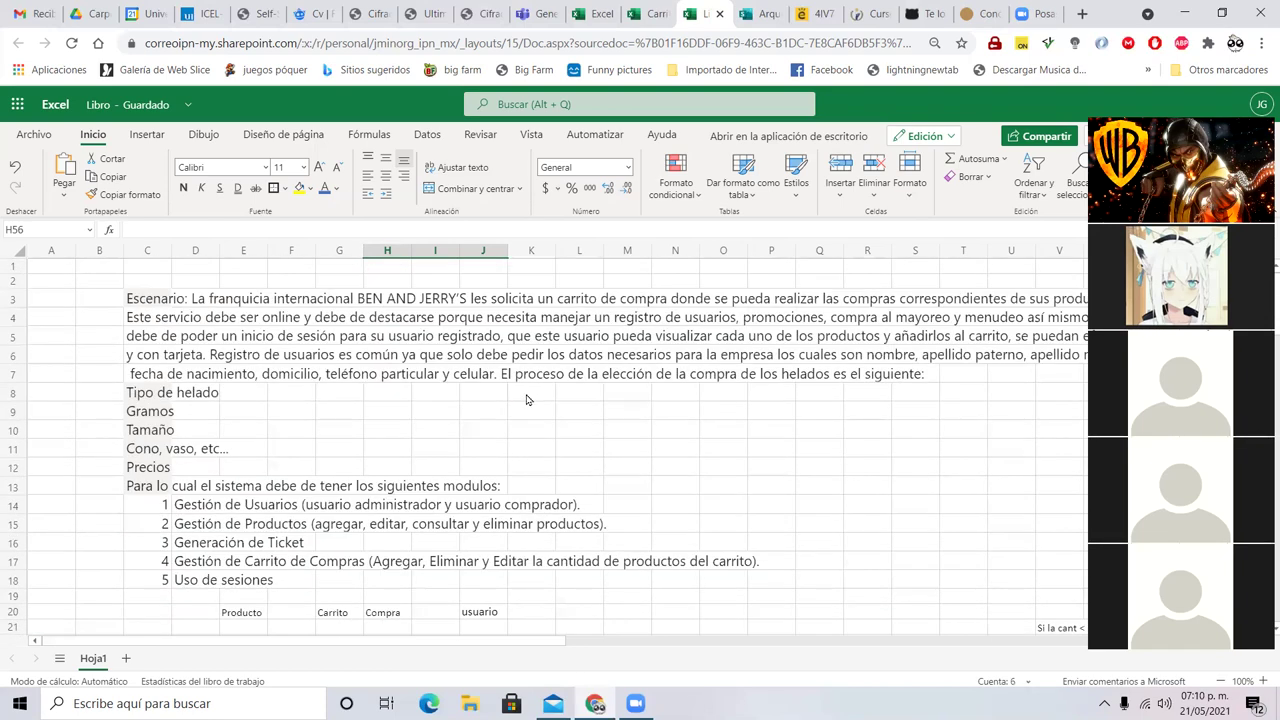
click(185, 564)
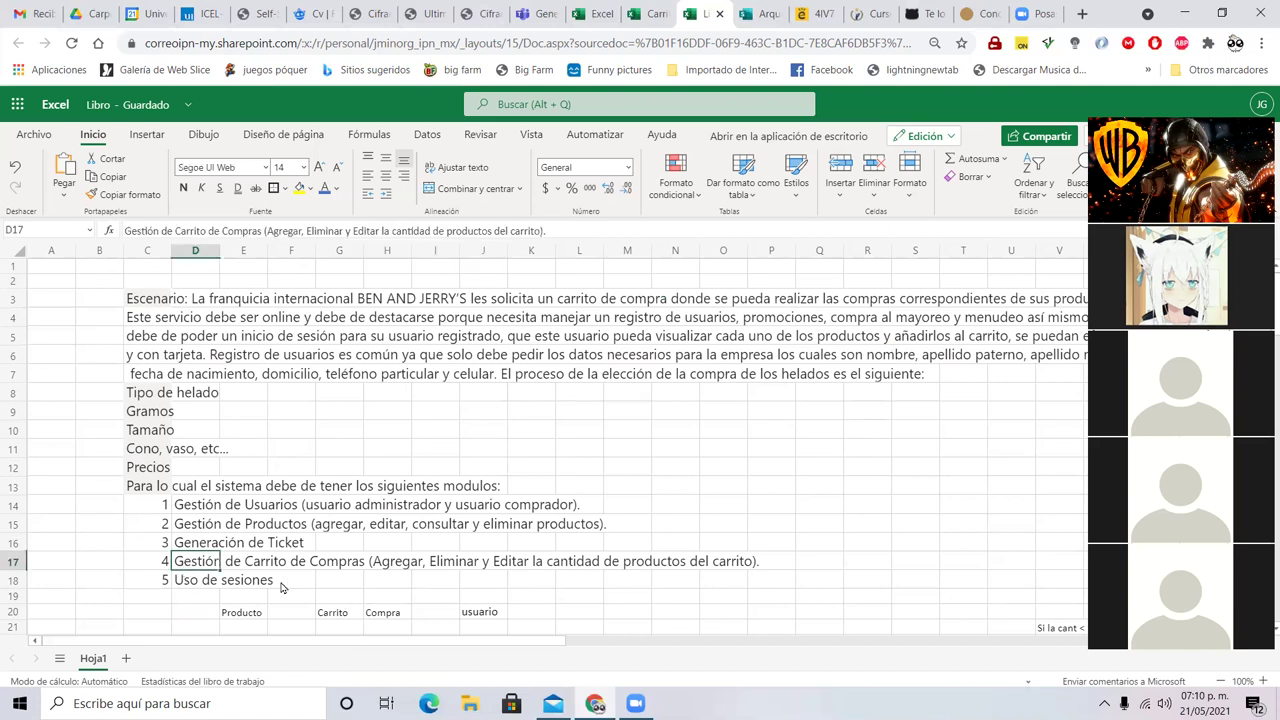
click(221, 576)
scroll(538, 558, down, 13)
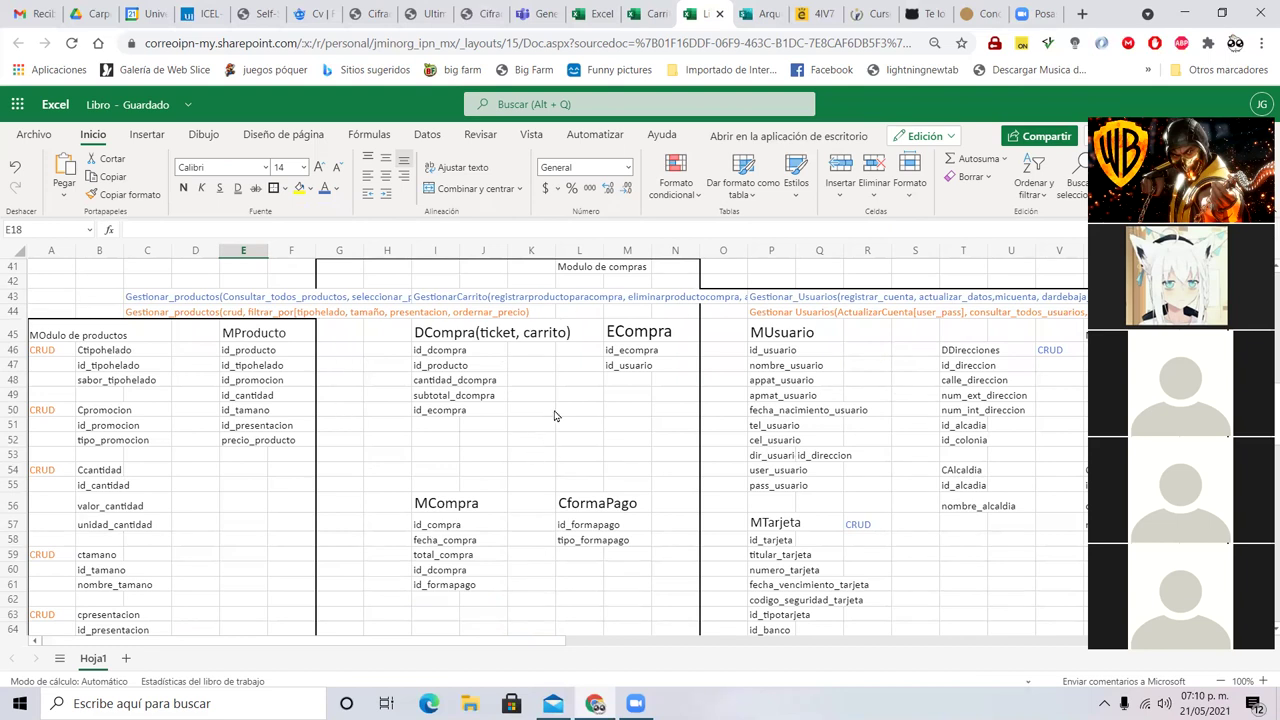
scroll(532, 418, up, 2)
click(511, 363)
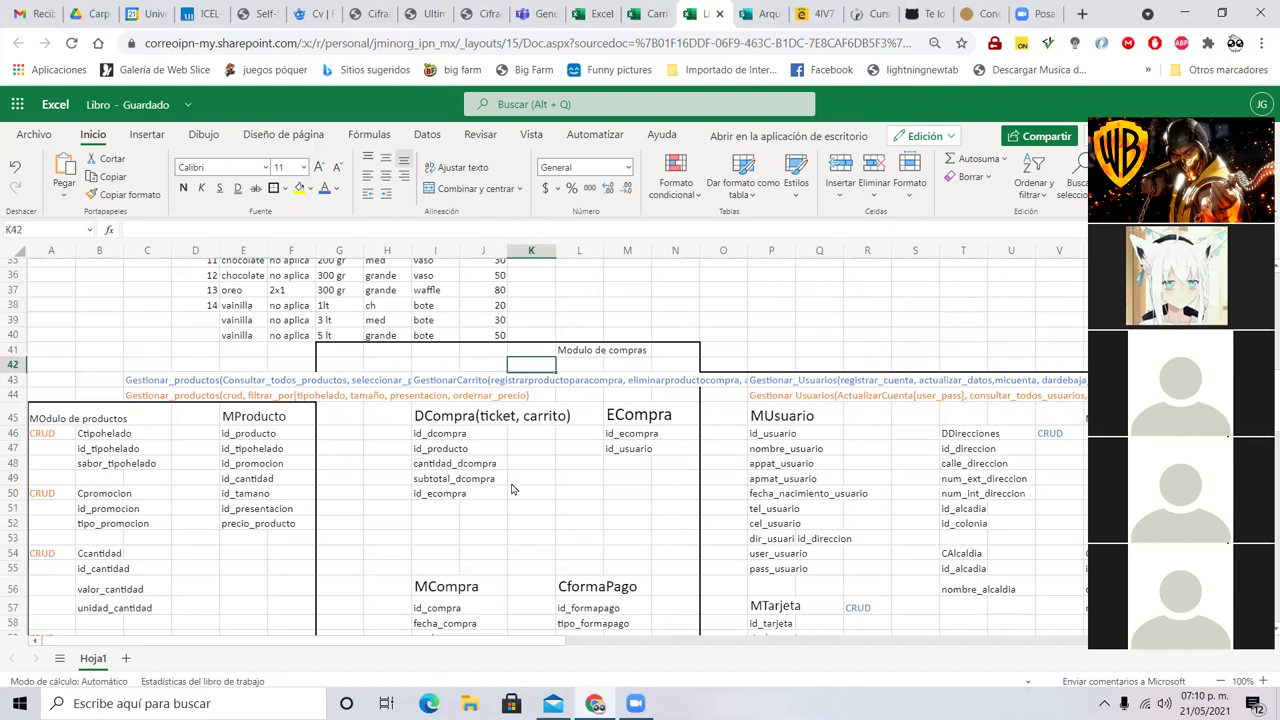
scroll(514, 488, down, 2)
click(785, 397)
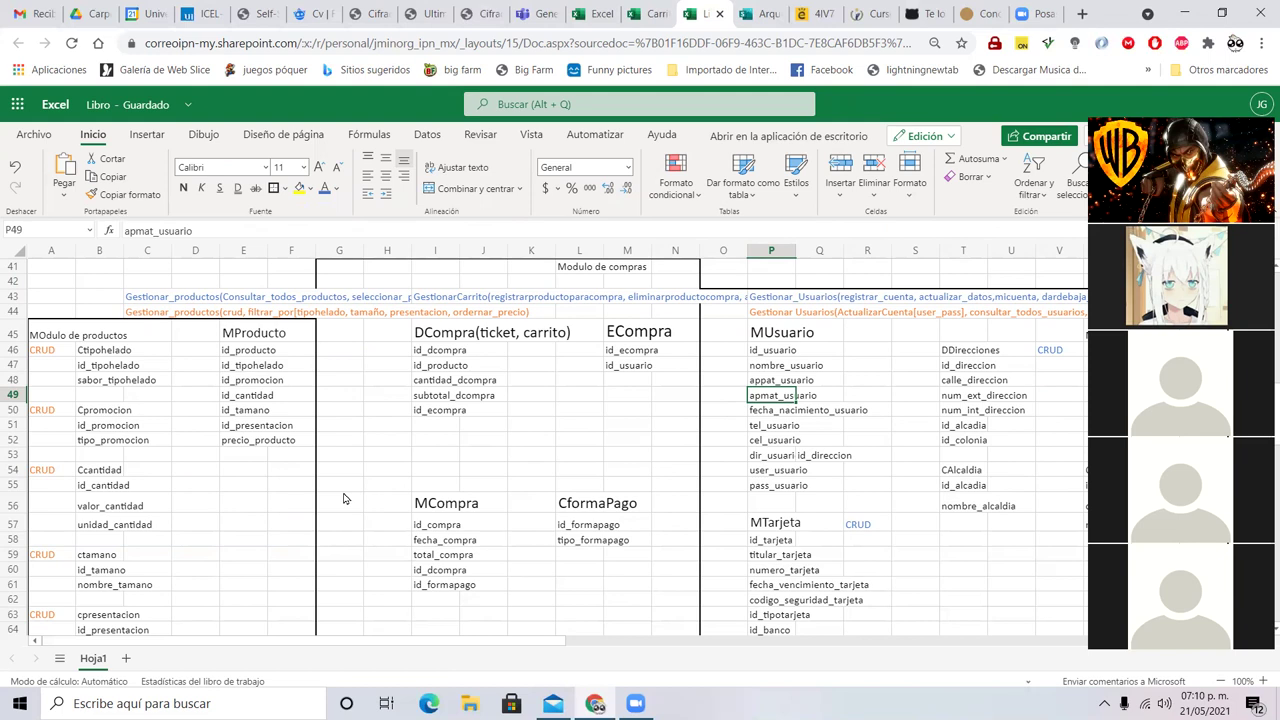
- Enter "Ctipousario" in cell R39, above the user module
scroll(797, 449, up, 2)
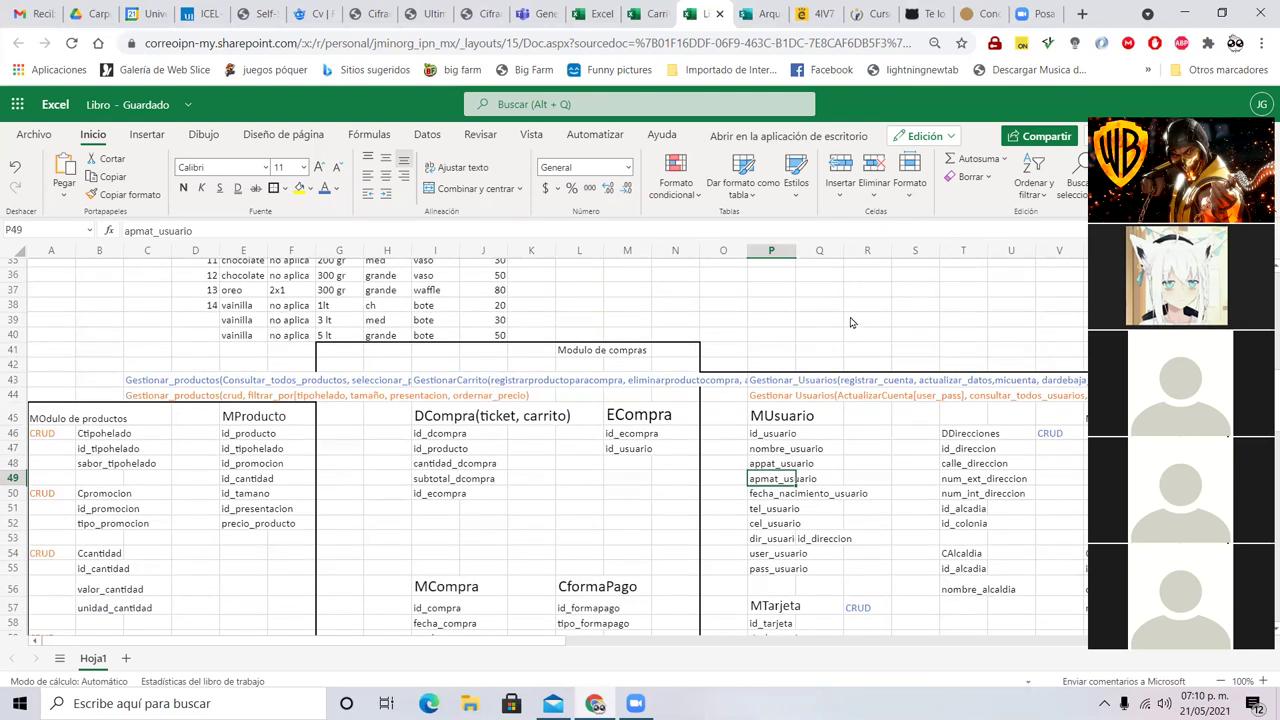
click(851, 322)
text(C)
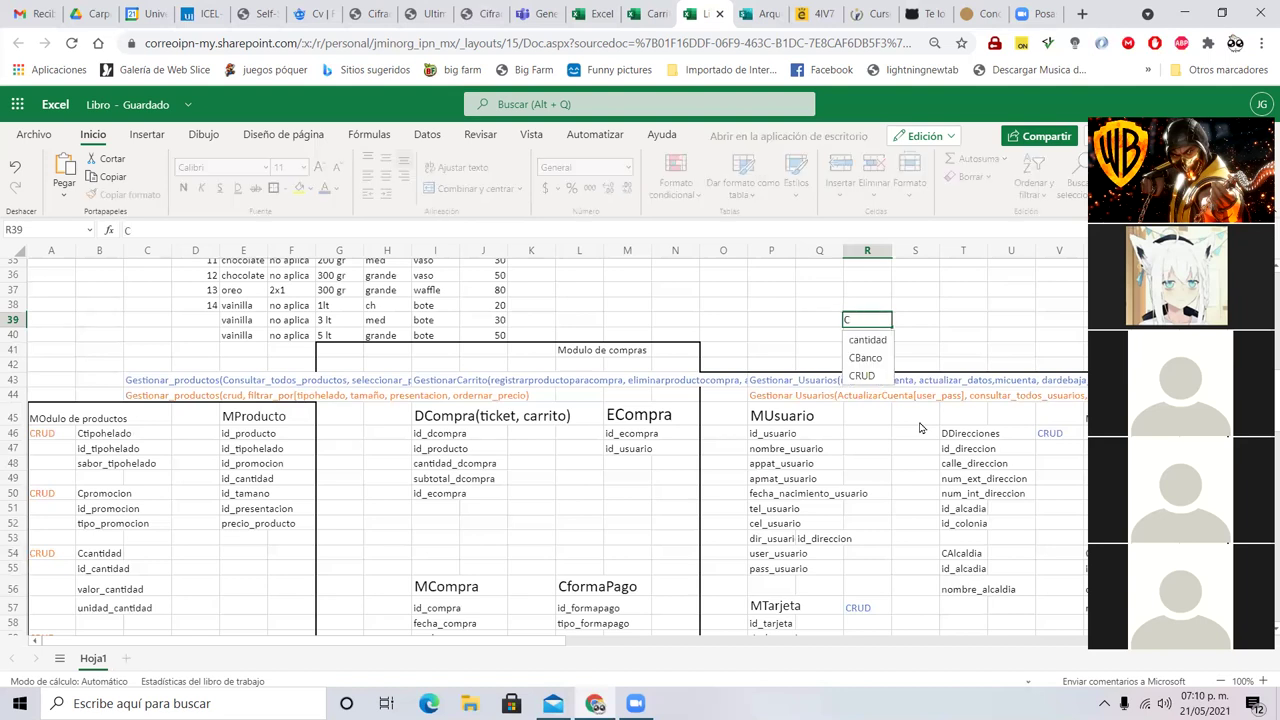
text(tipo)
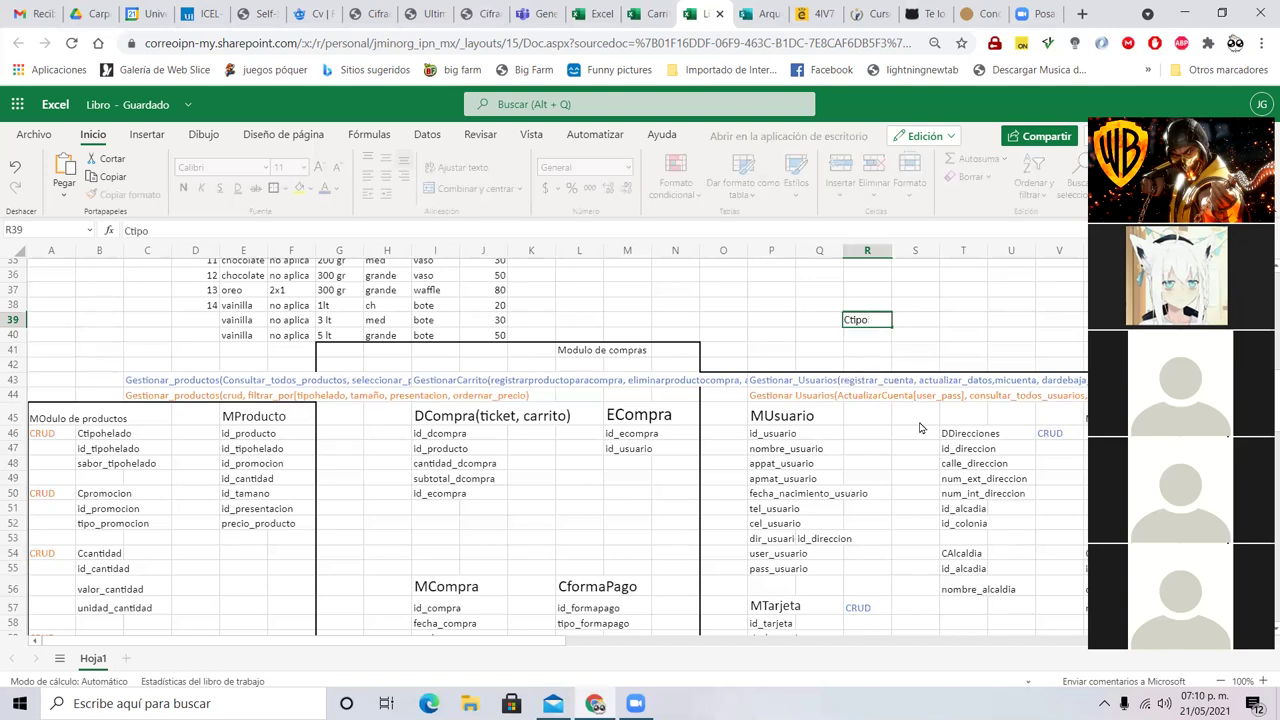
text(usario)
key(Return)
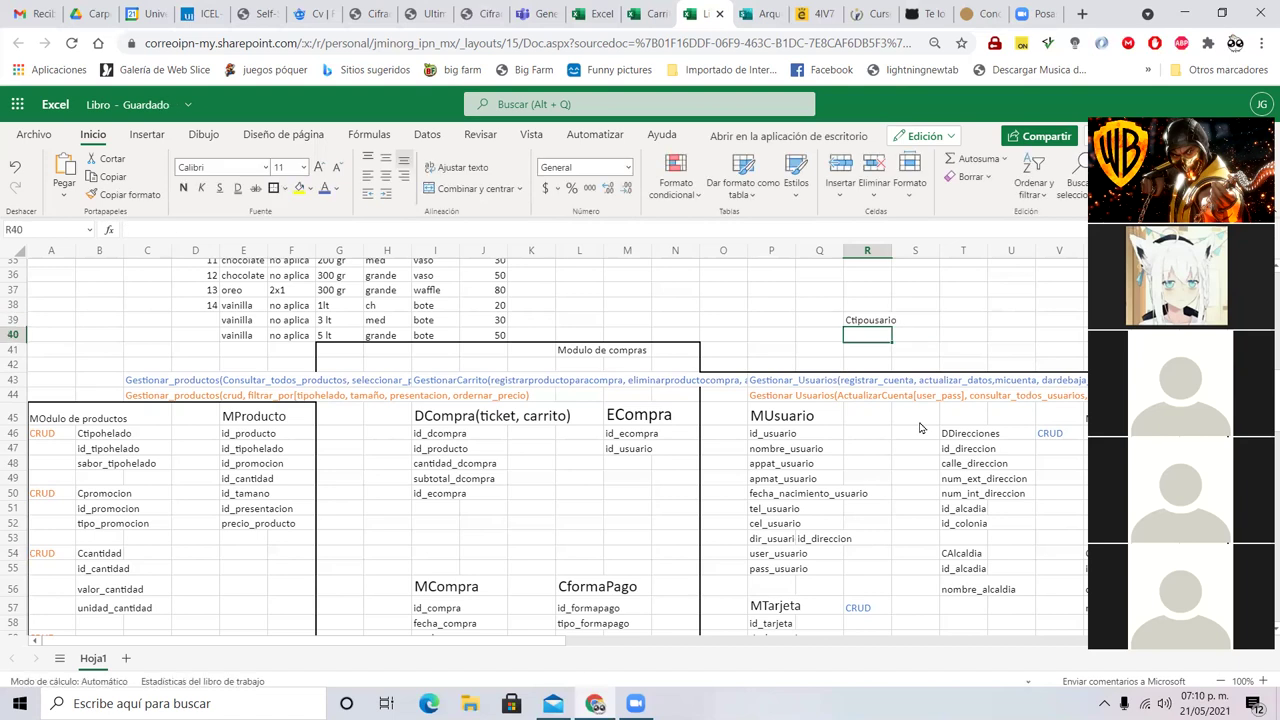
- Review the MUsuario fields in P46:P55 alongside the R39 entry, the sample tables and the module requirements
drag(763, 438, 768, 572)
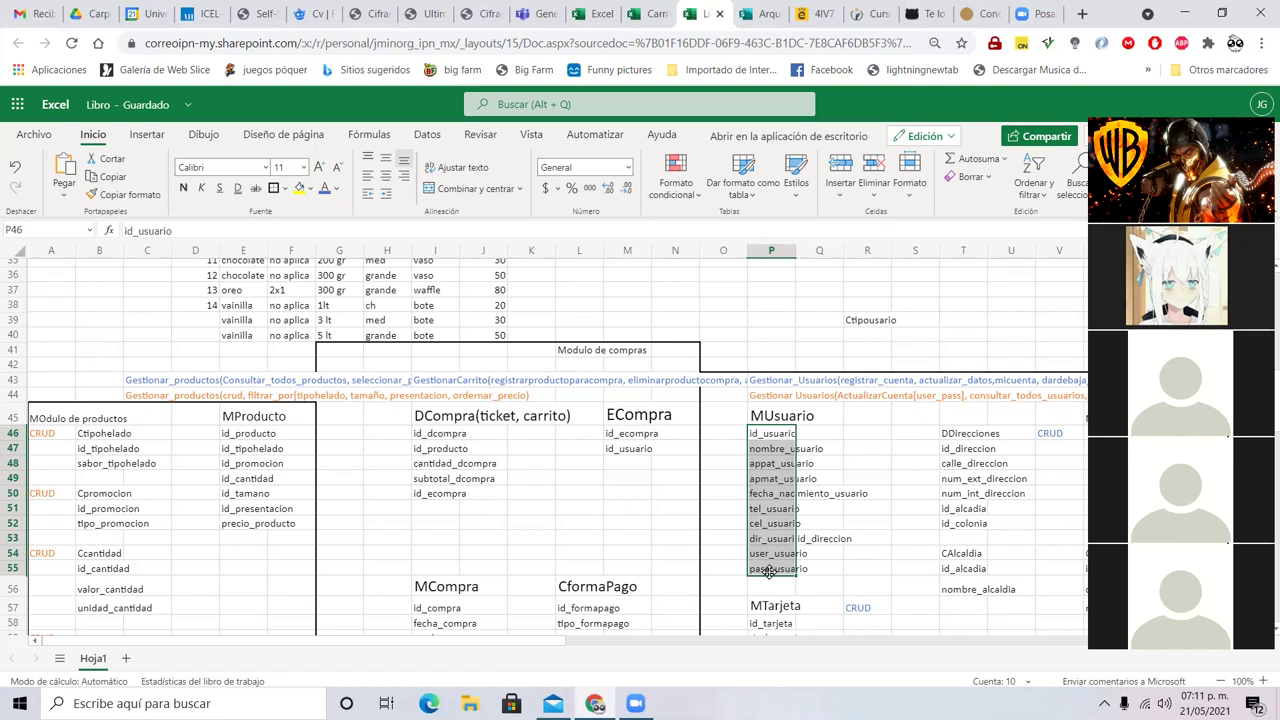
click(878, 324)
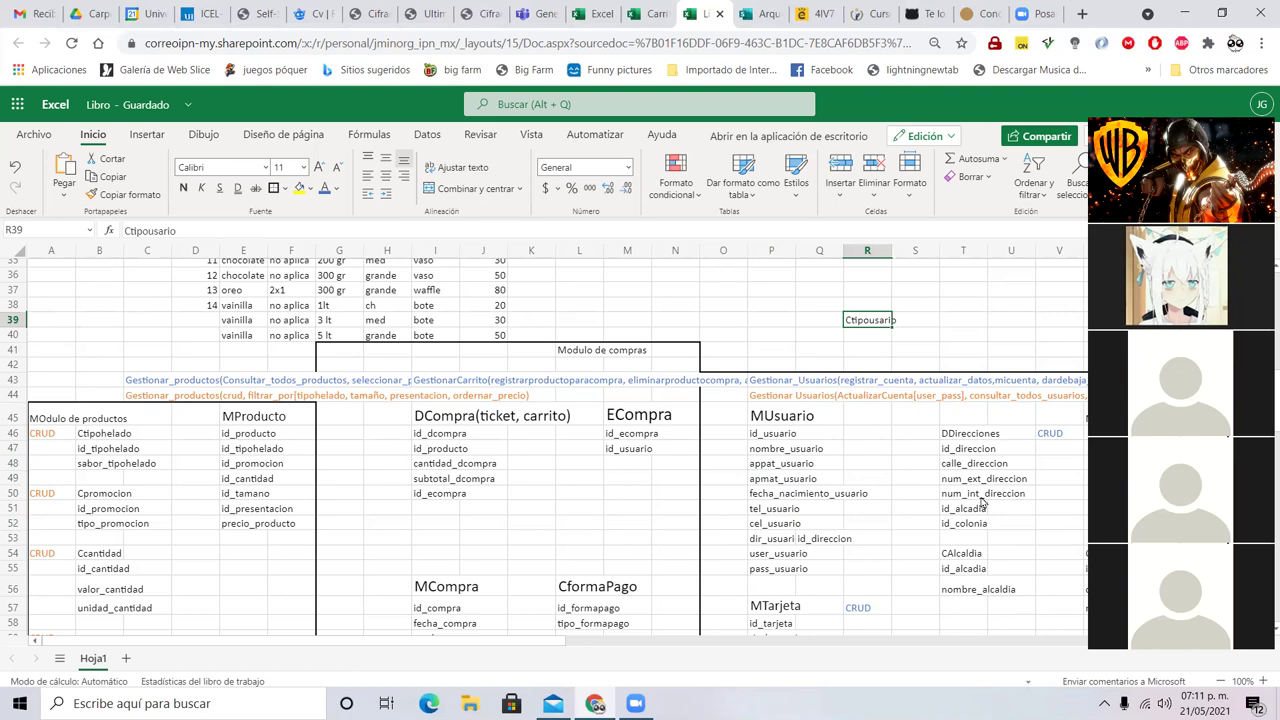
scroll(559, 461, up, 8)
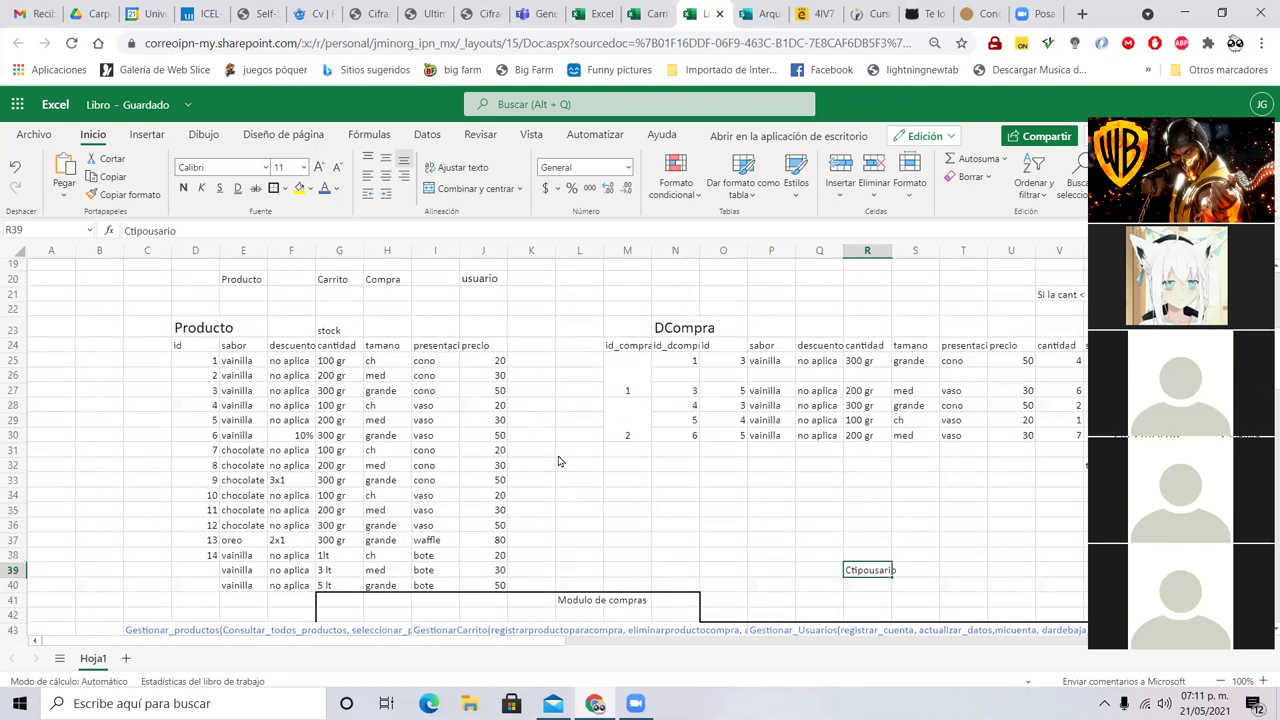
scroll(559, 461, down, 4)
scroll(559, 461, up, 4)
scroll(559, 461, up, 1)
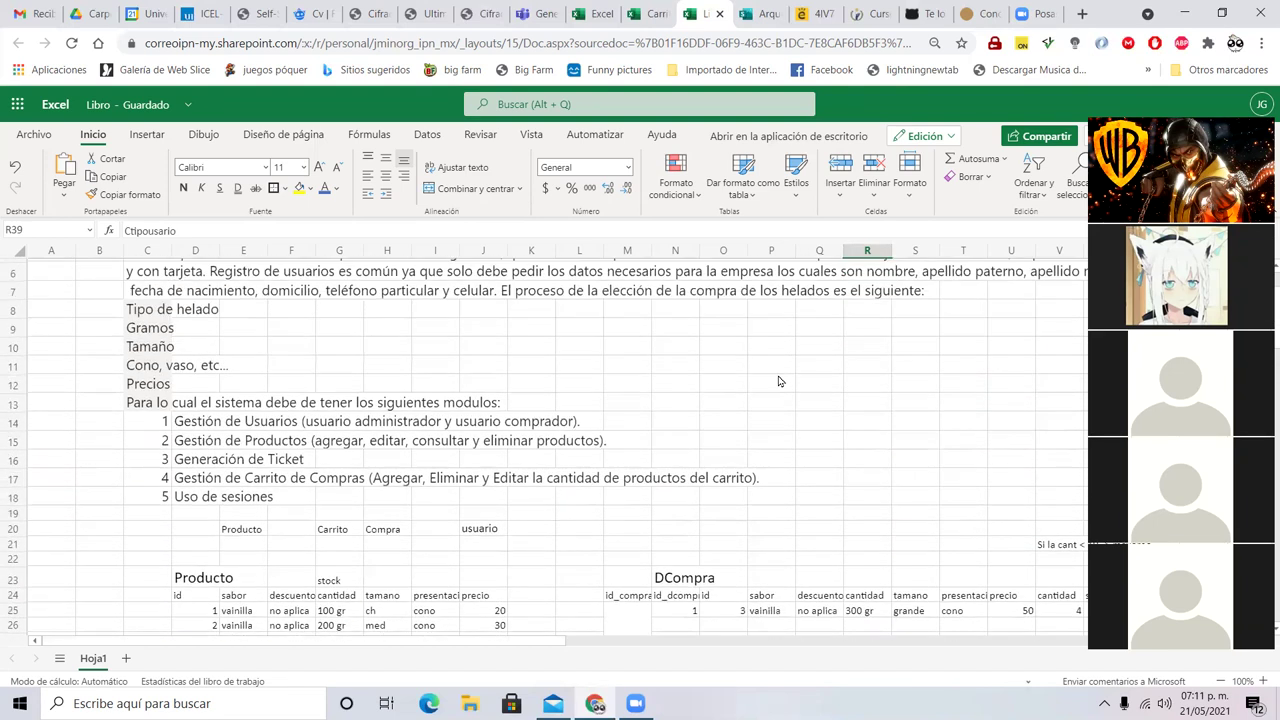
- Enter the report request "Quiero saber el producto mas vendido del mes fulano" in cell P12, beside the requirements
click(778, 376)
text(Quie)
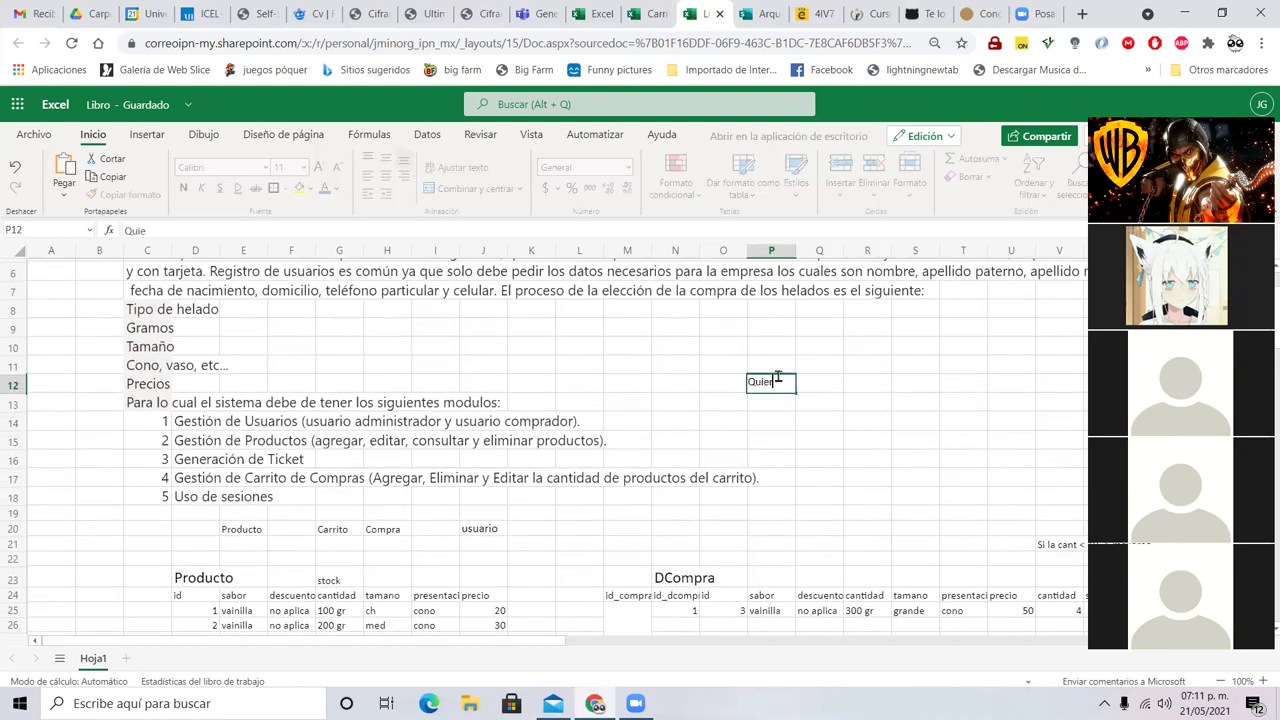
text(ro saber )
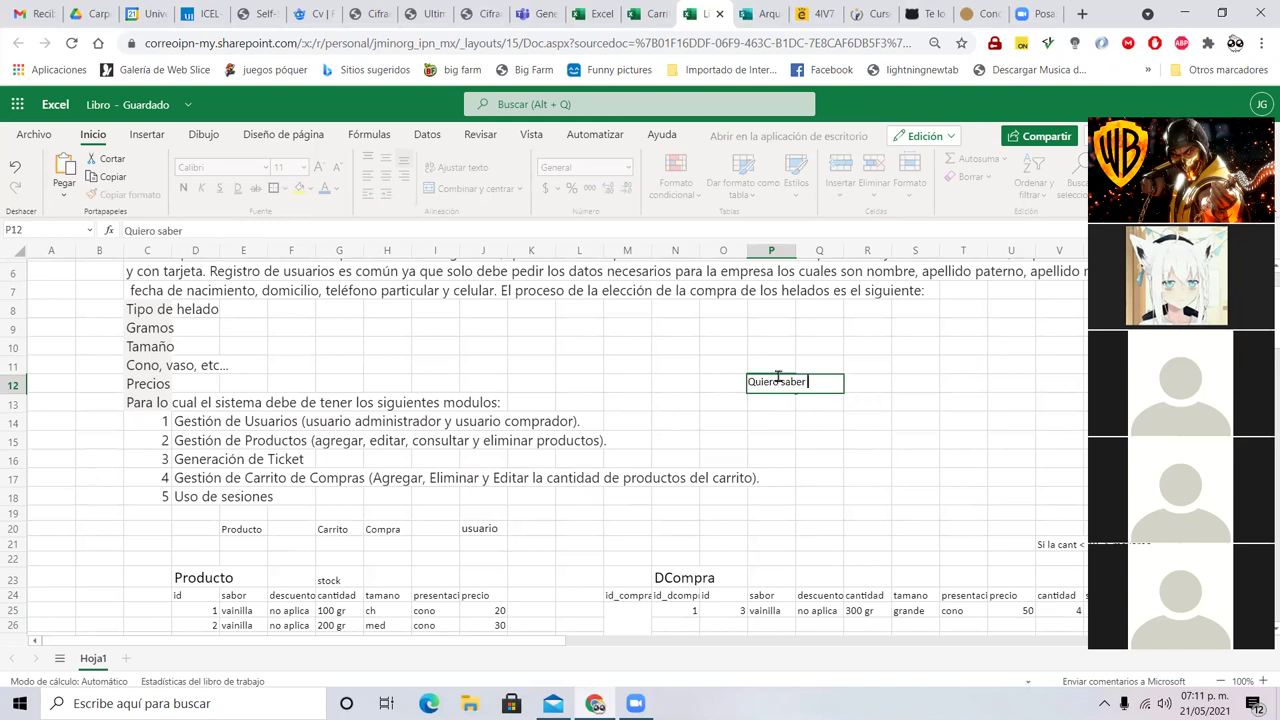
text(el producto m)
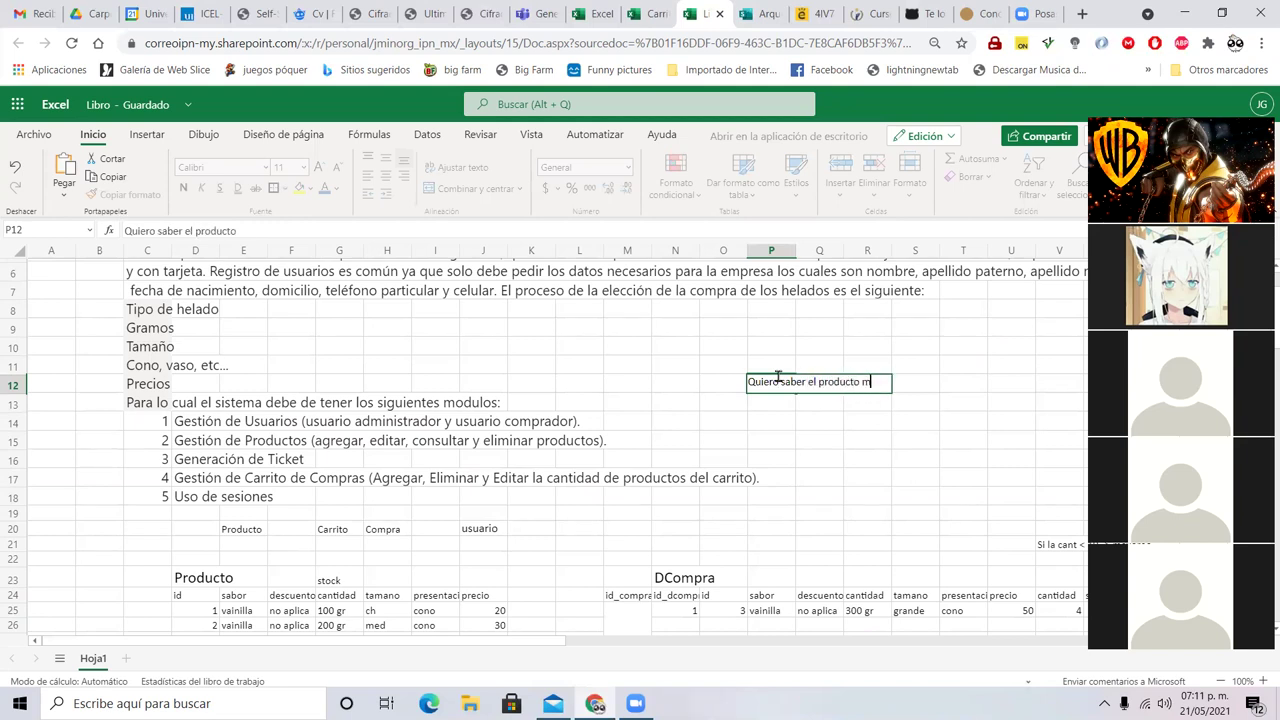
text(as vendido del mes fulano)
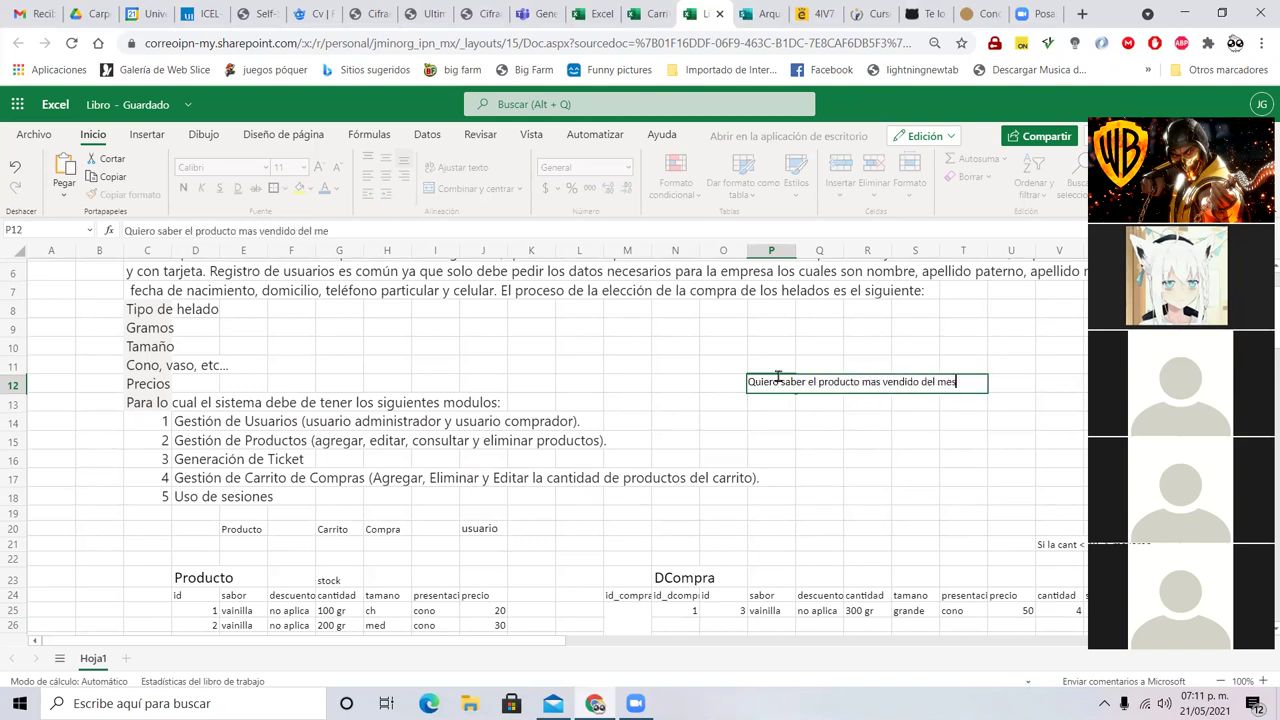
key(Return)
- Enter the report request "Quiero saber el promedio de ventas a la fecha fulana y sutana" in cell P13
text(Quiero)
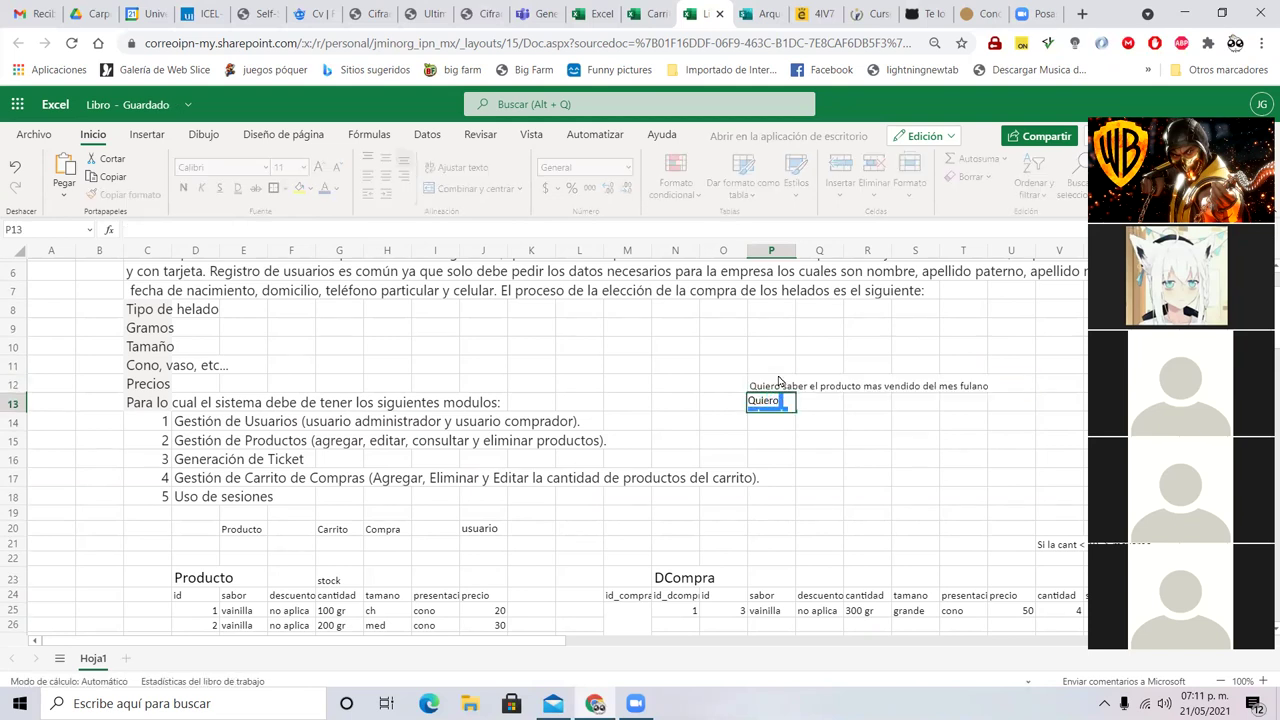
text( saber el promed)
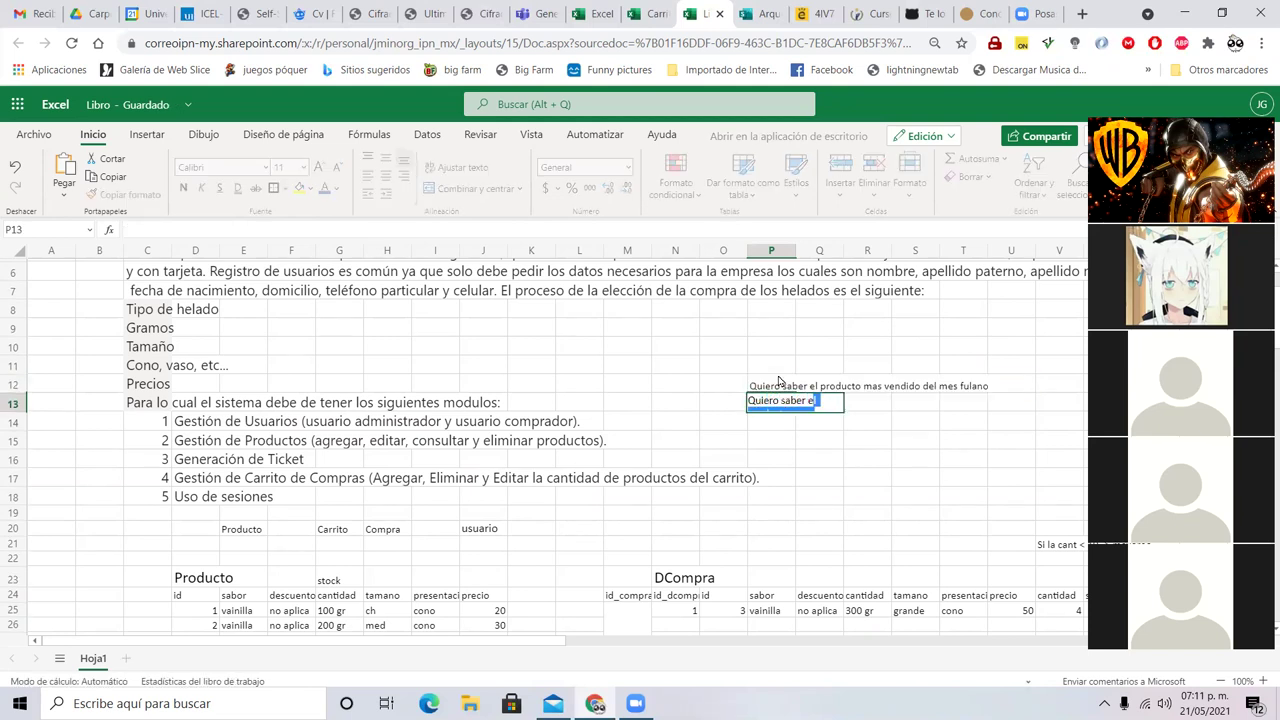
text(io de ven)
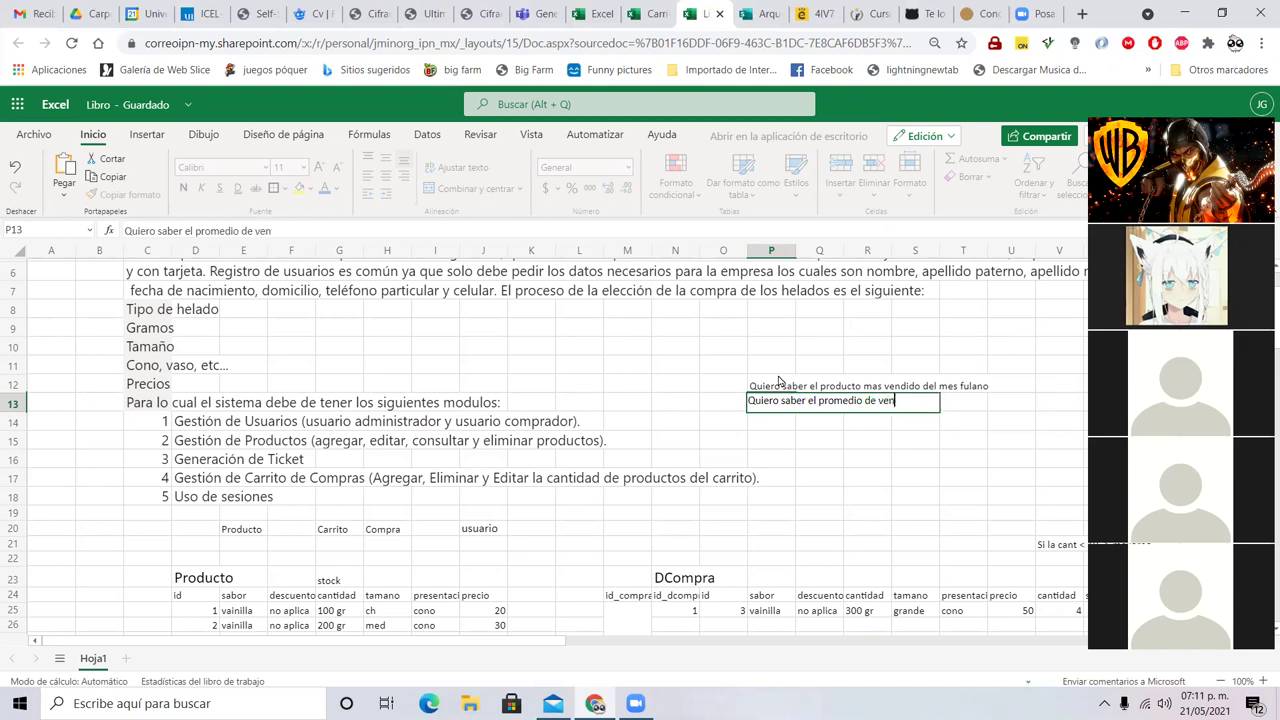
text(tas a la fecha fi)
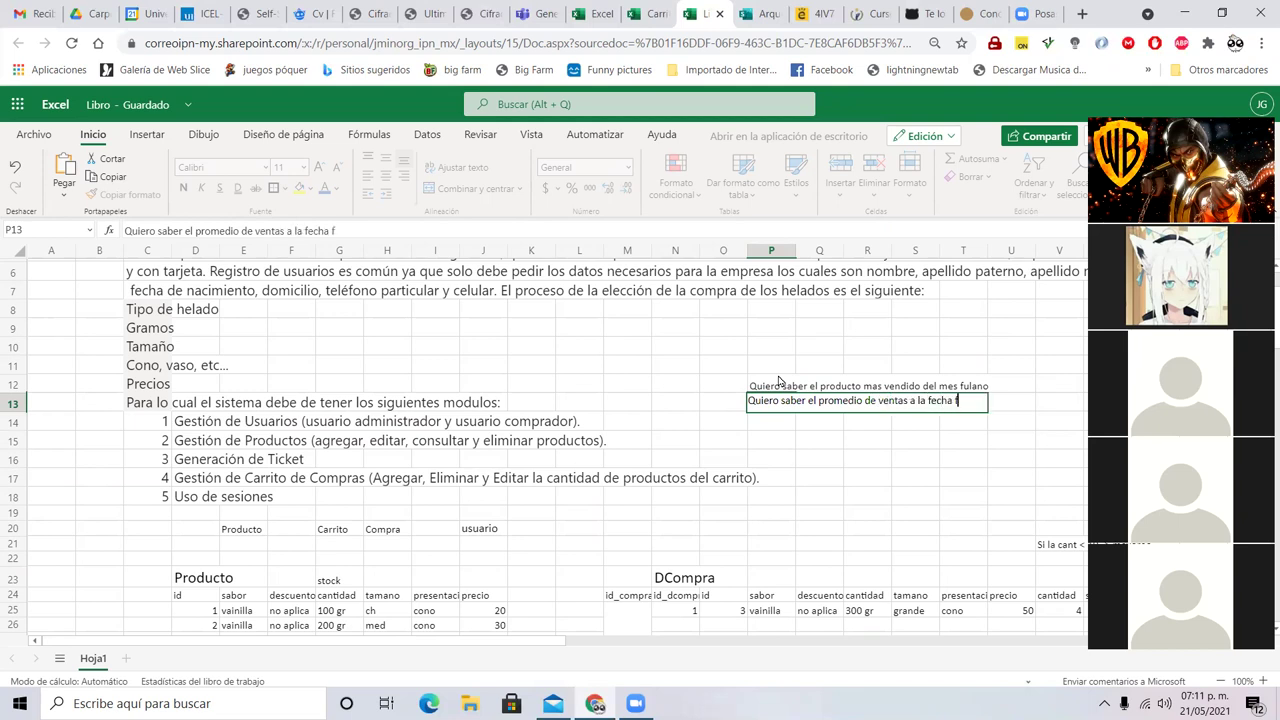
key(BackSpace)
text(ulana y sutana)
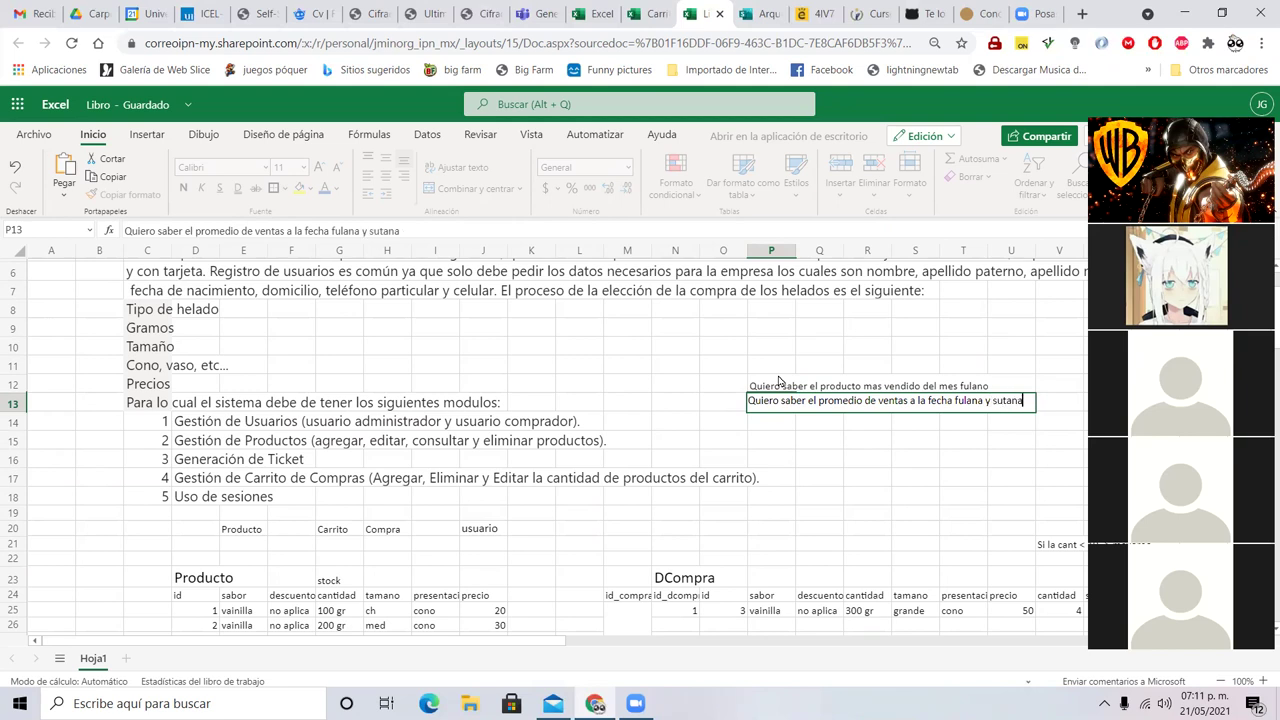
key(Return)
- Enter the open-ended request "Quiero saber...." in cell P14, below the sales average request
text(Quiero sa)
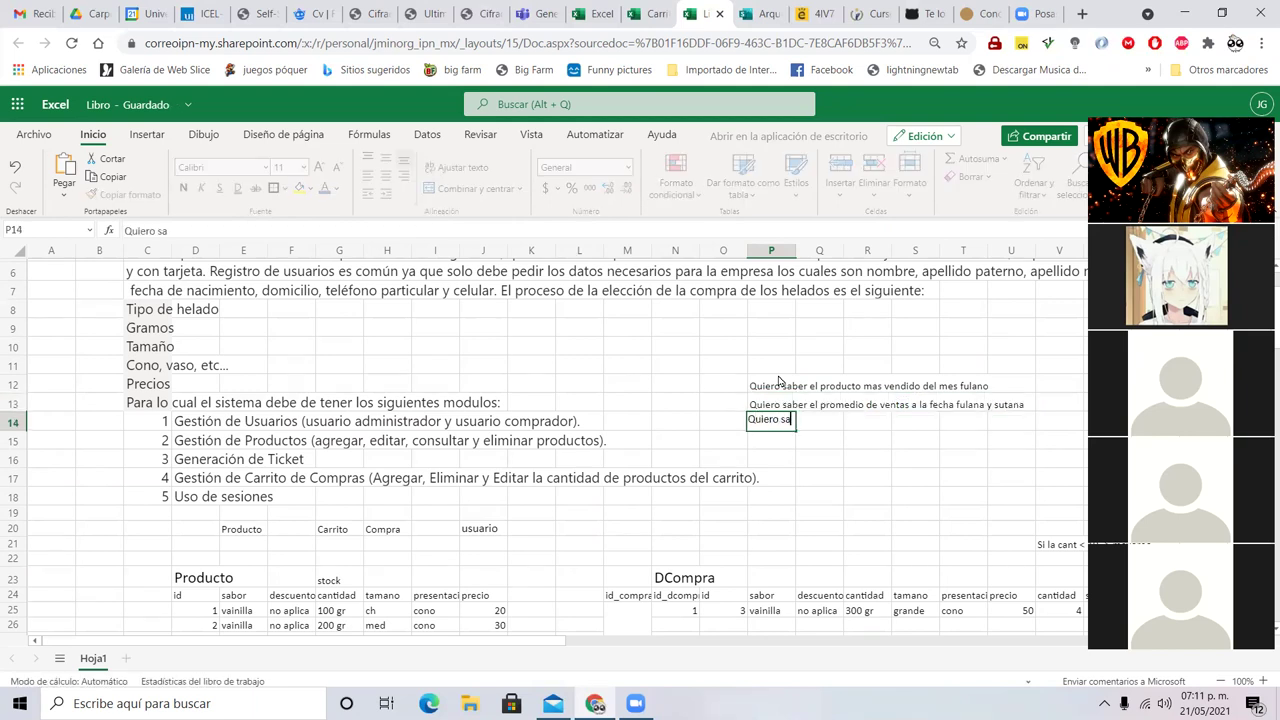
text(ber....)
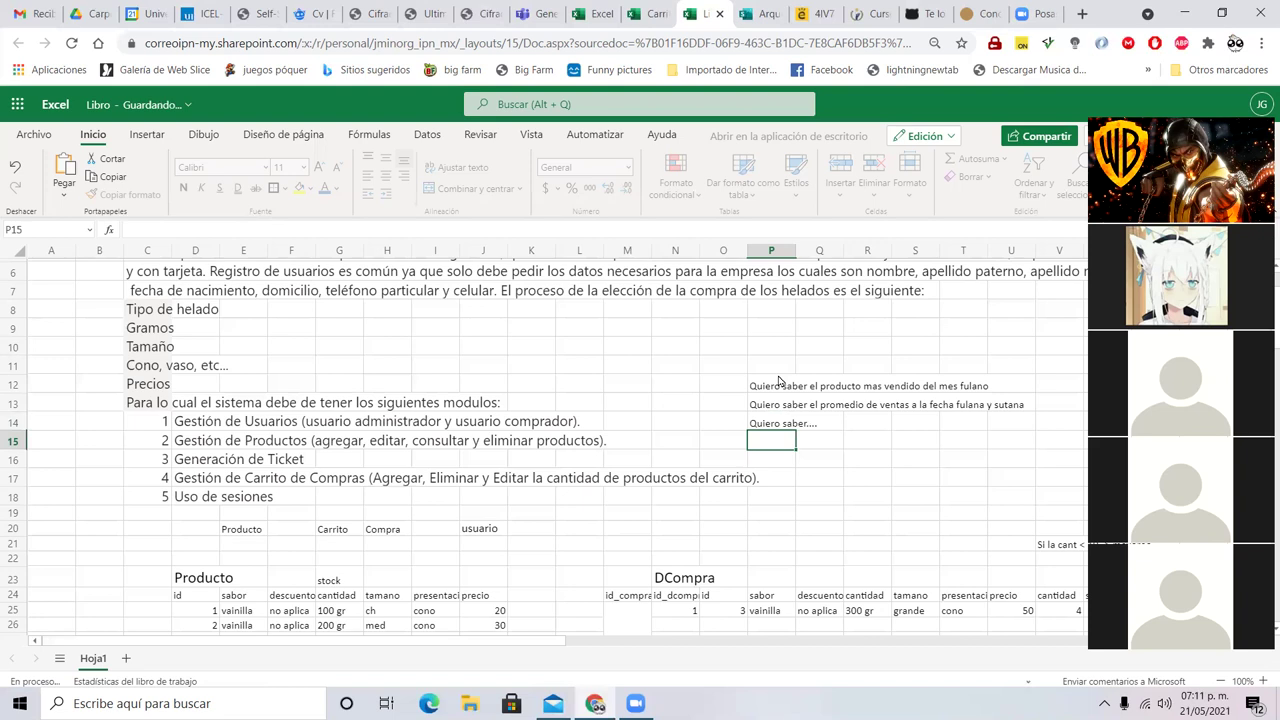
key(Return)
- Add the chart request "Quiero las graficas de las ventas n_n" in cell P15
click(779, 373)
drag(792, 417, 891, 451)
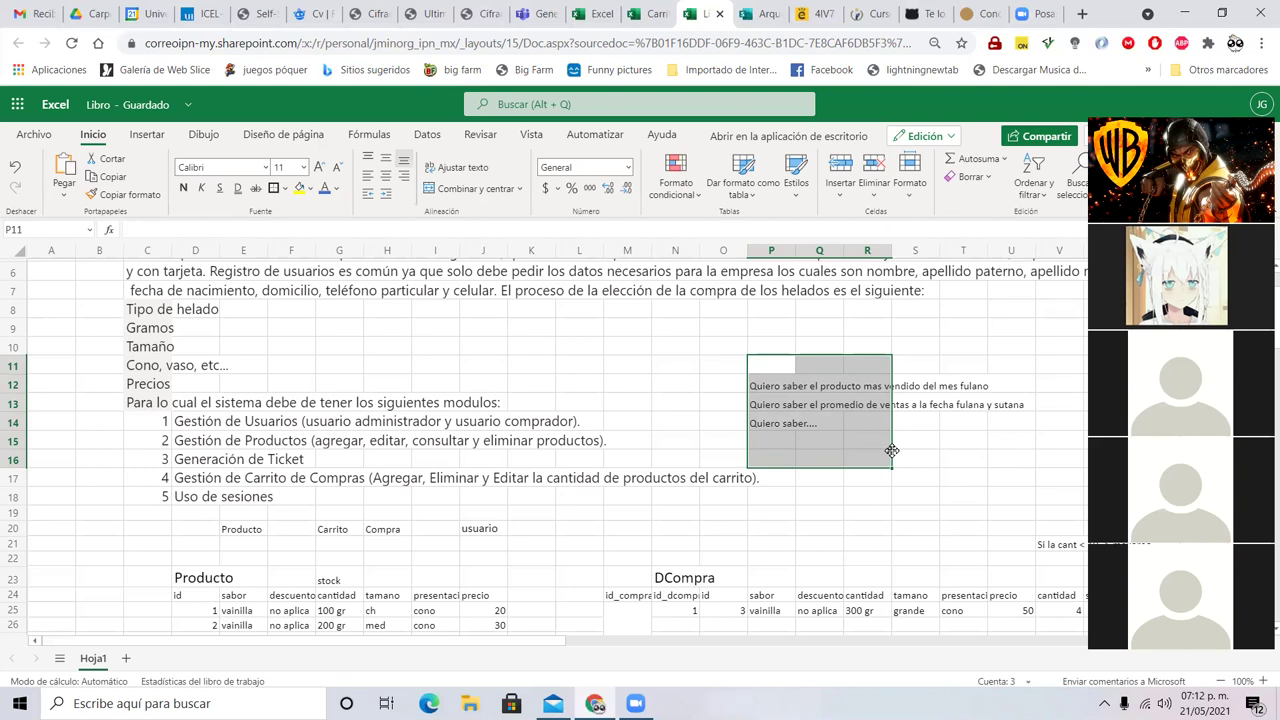
scroll(500, 440, down, 10)
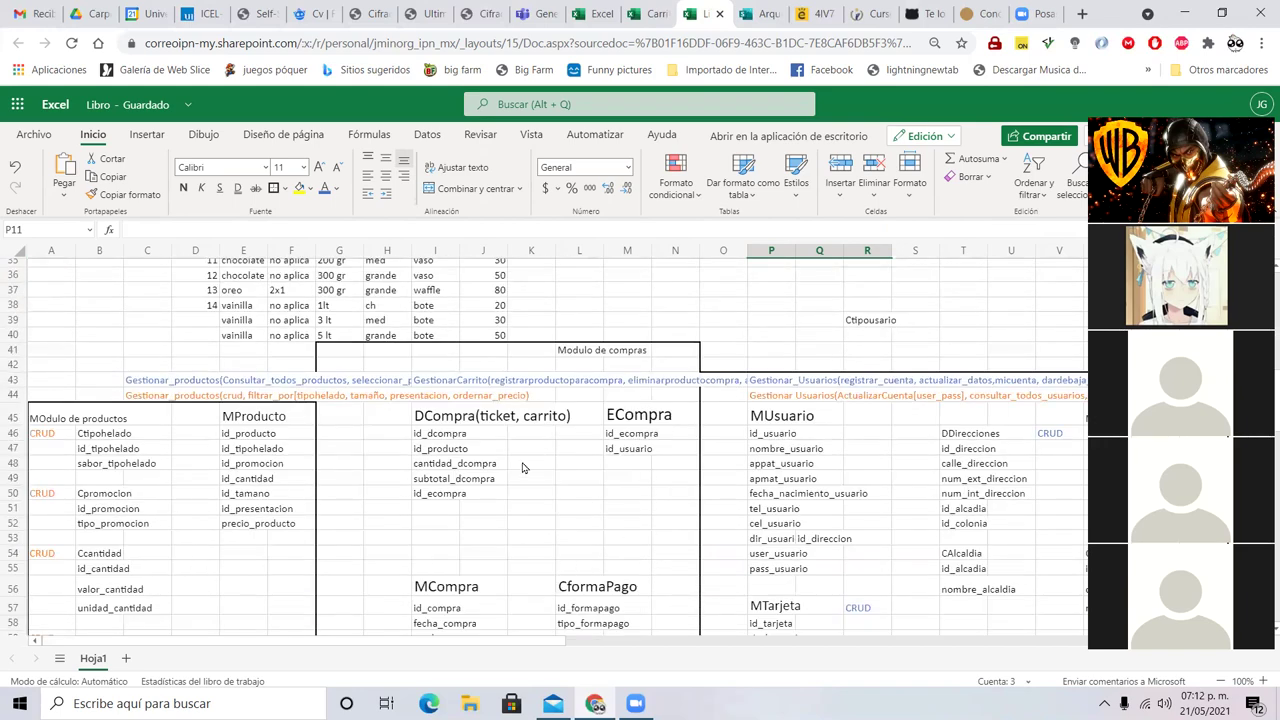
scroll(549, 371, up, 10)
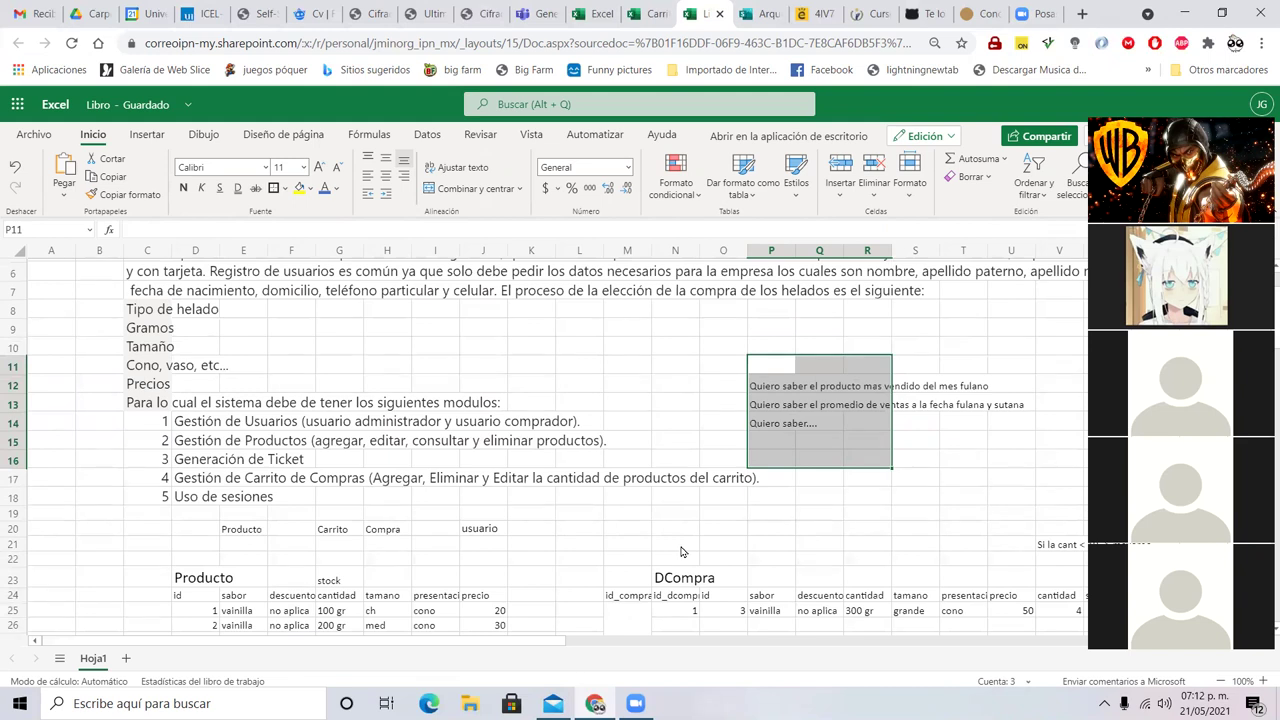
click(766, 440)
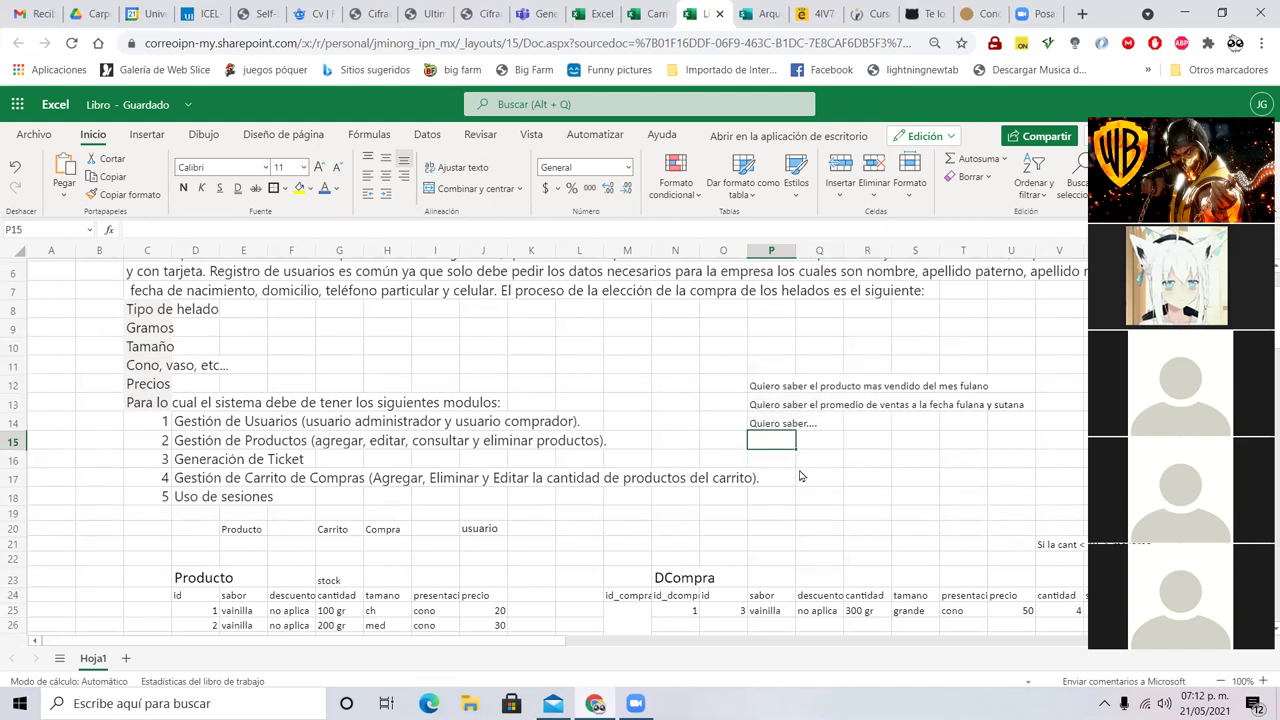
text(Quiero)
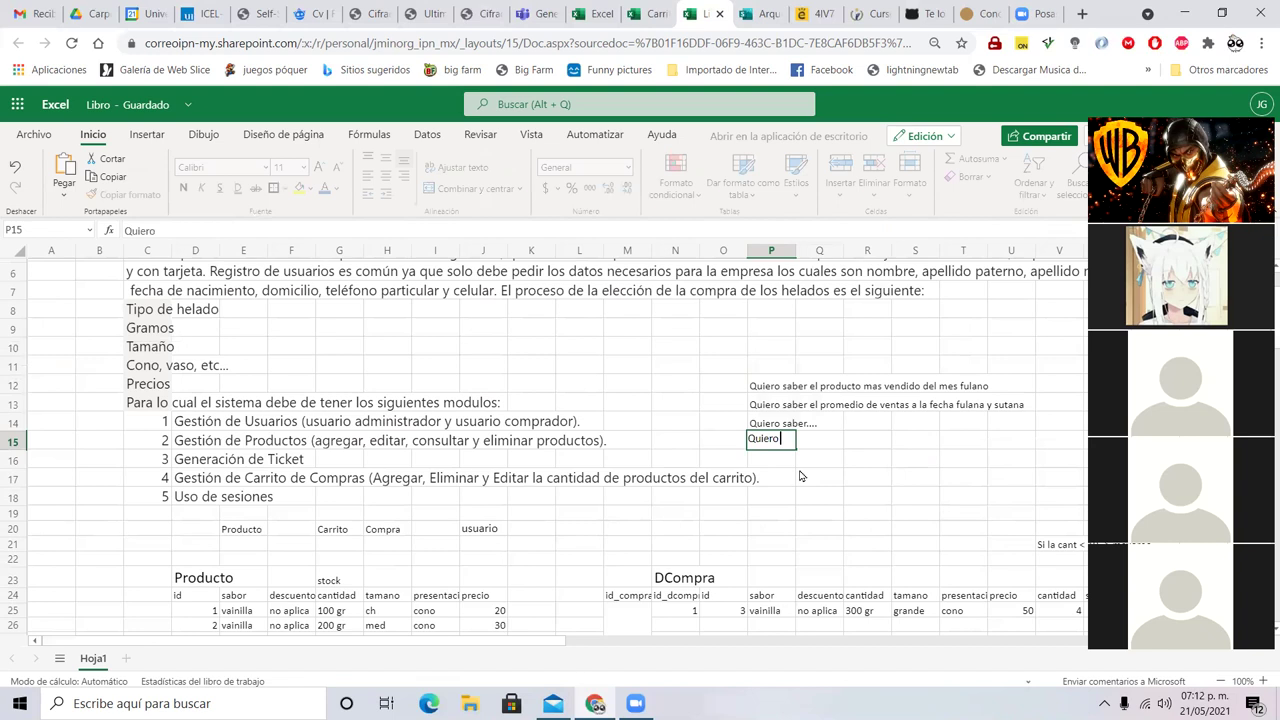
text( las gra)
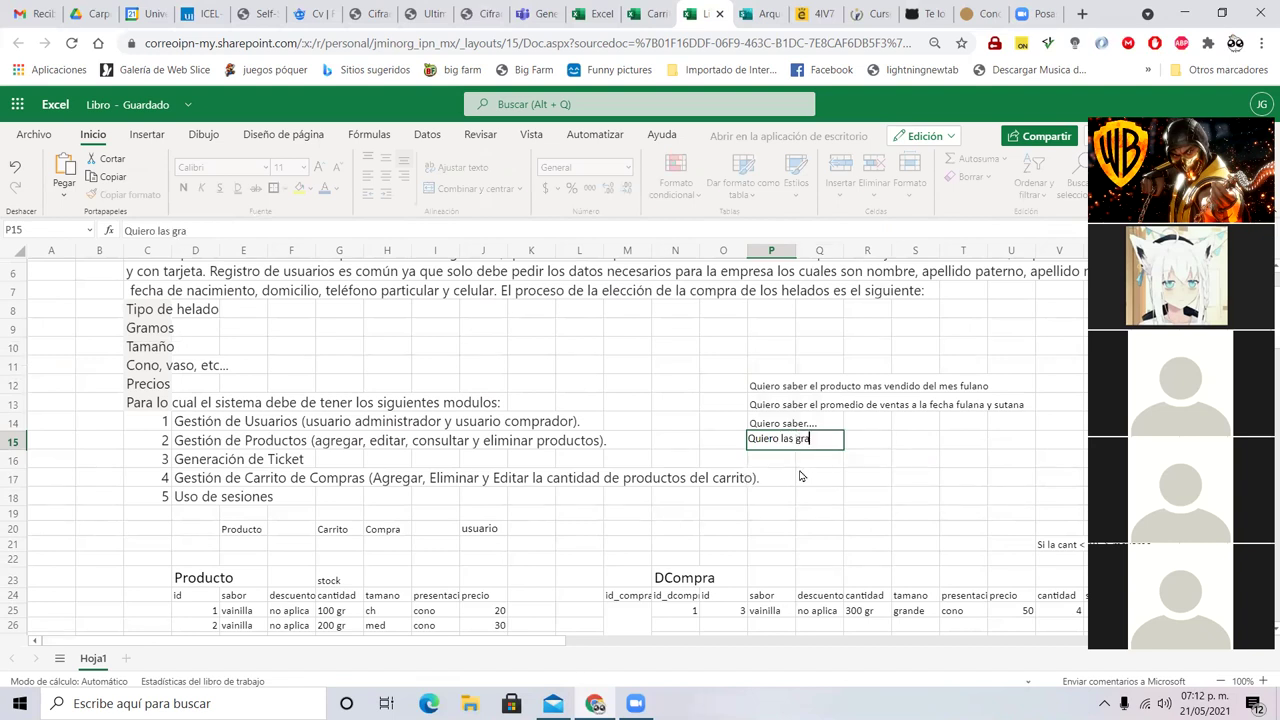
text(ficas de las vent)
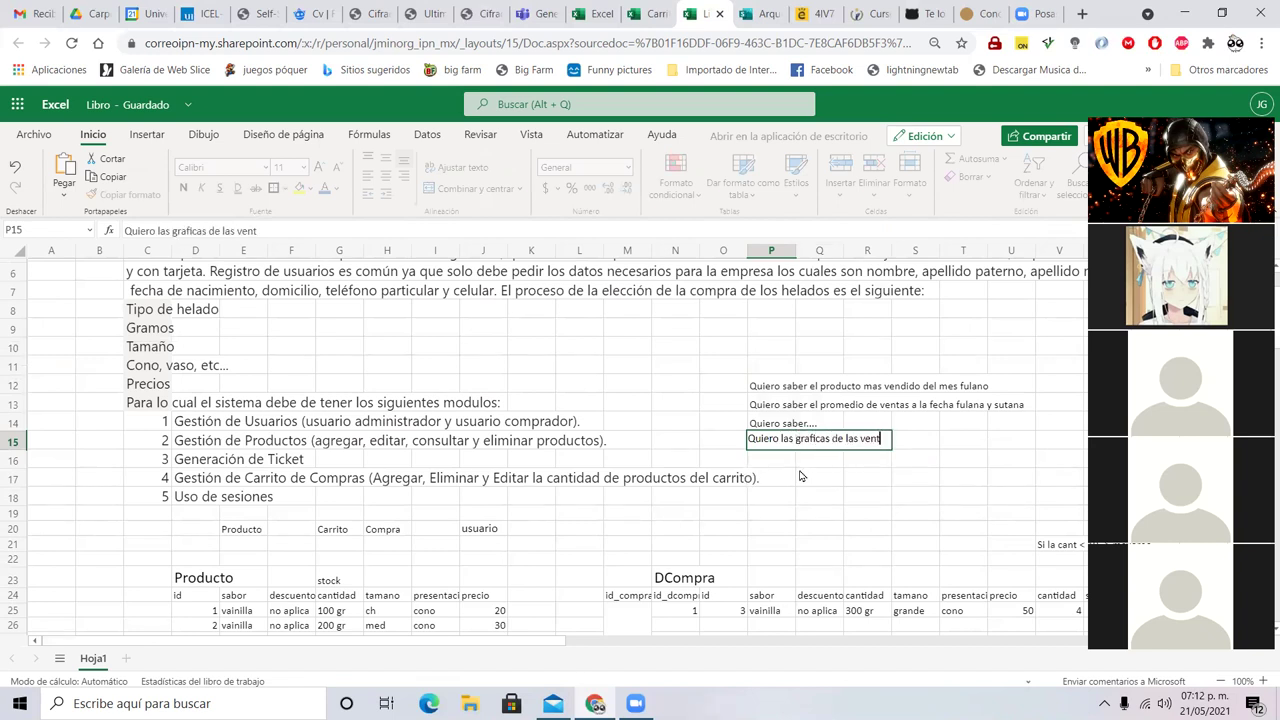
text(as n_n)
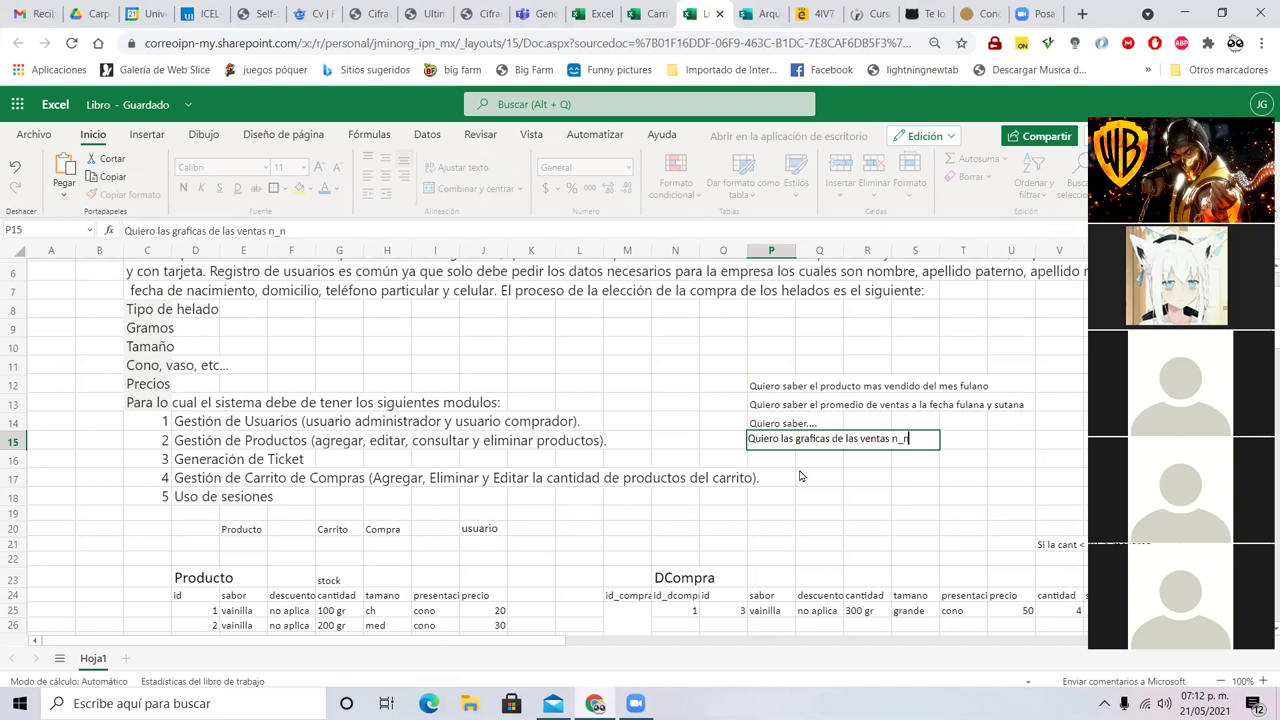
key(Return)
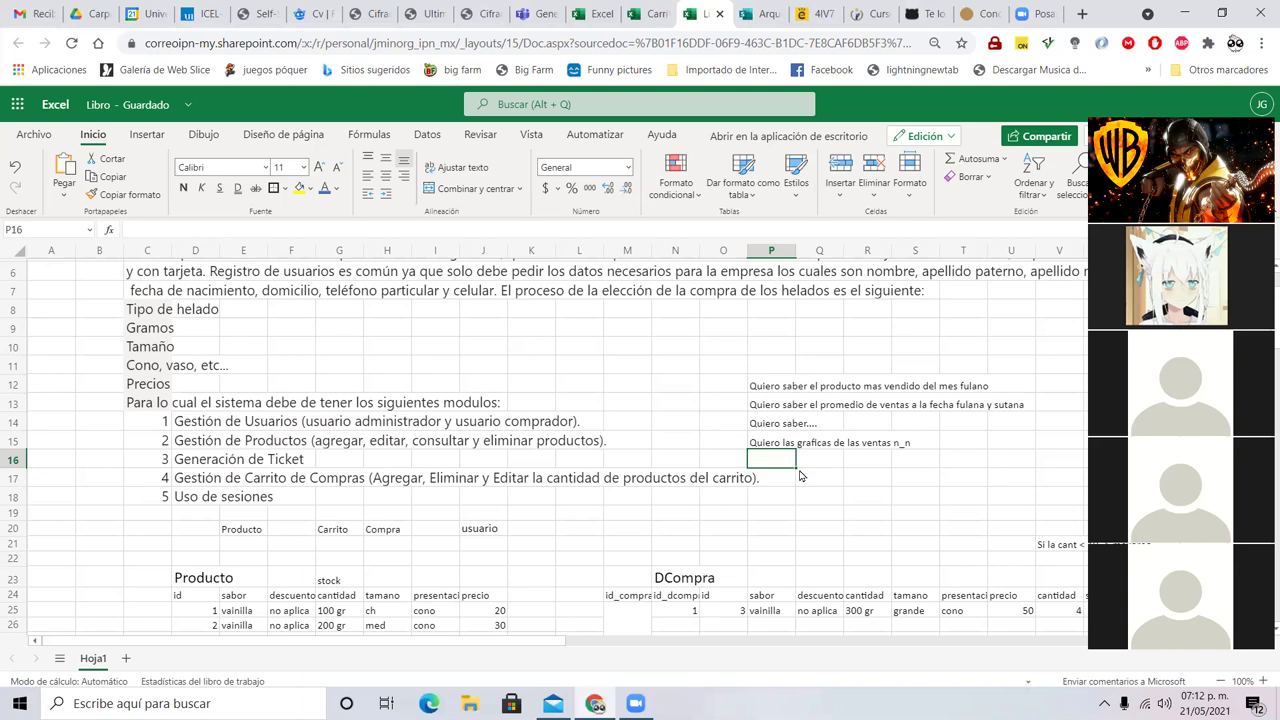
- Review the DCompra and MCompra tables against the report requests in P12:P15 and the scenario text
scroll(799, 476, down, 12)
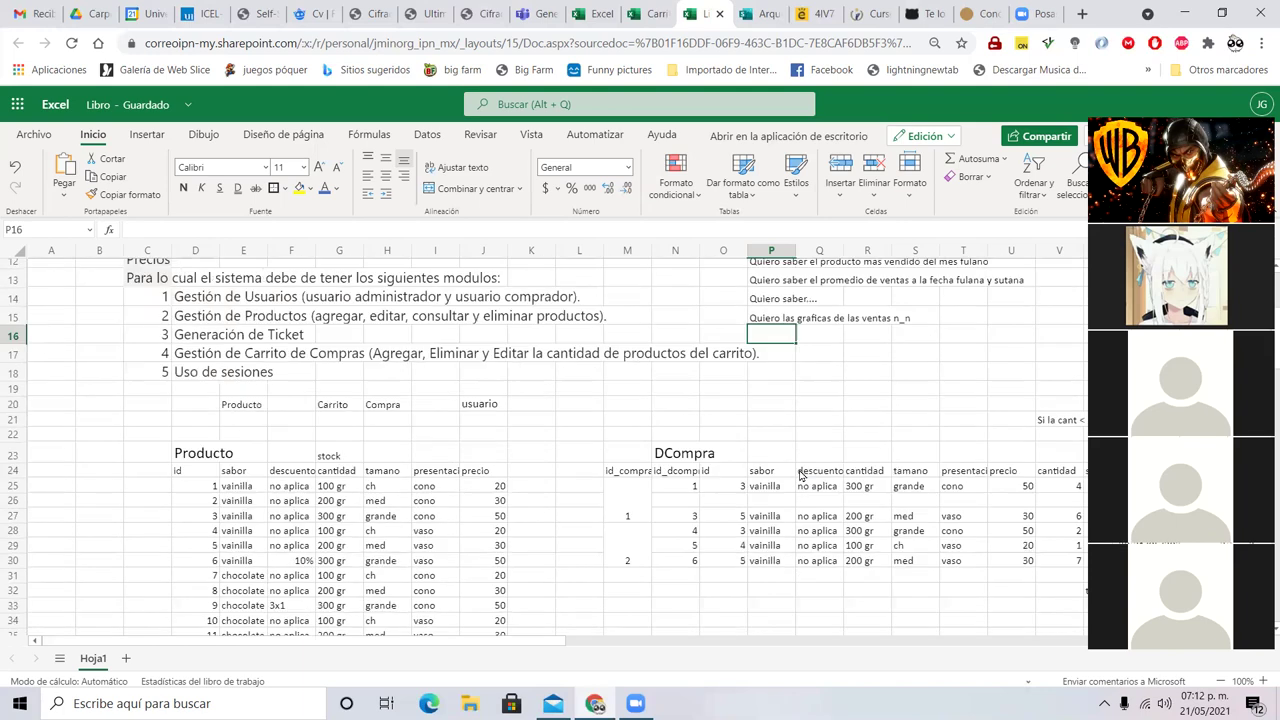
scroll(426, 362, up, 2)
drag(448, 333, 447, 608)
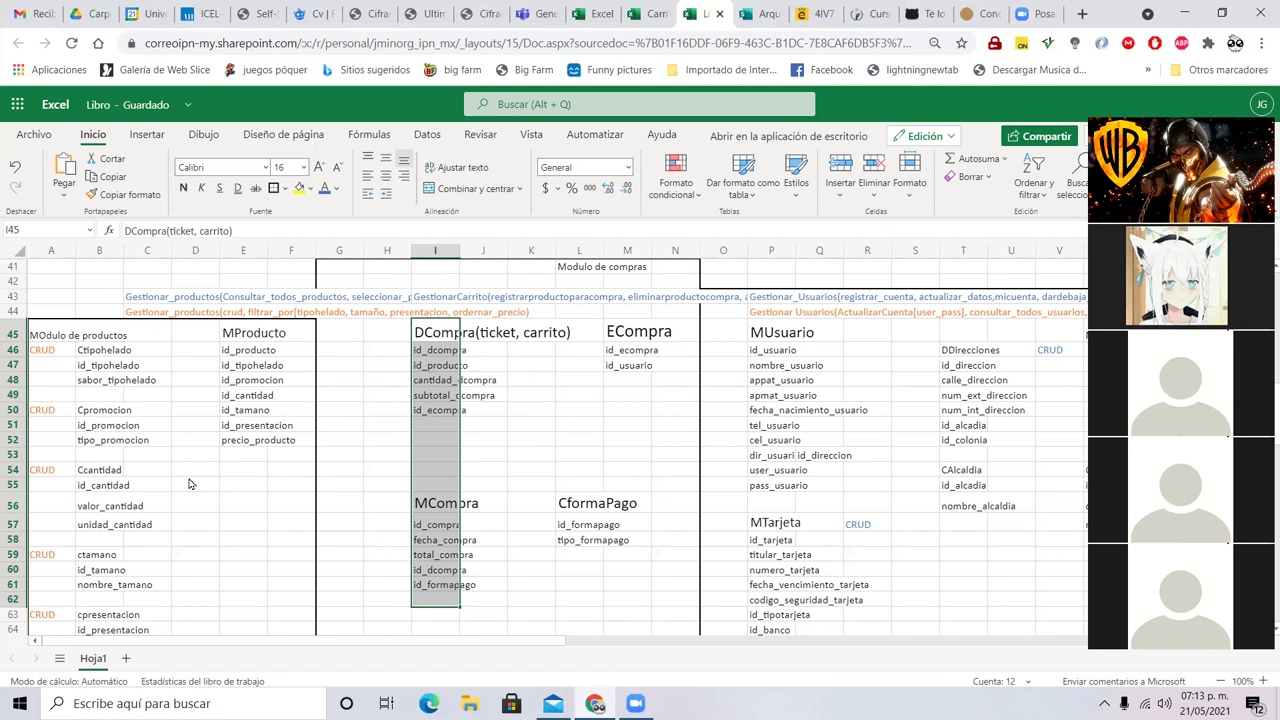
scroll(230, 550, up, 2)
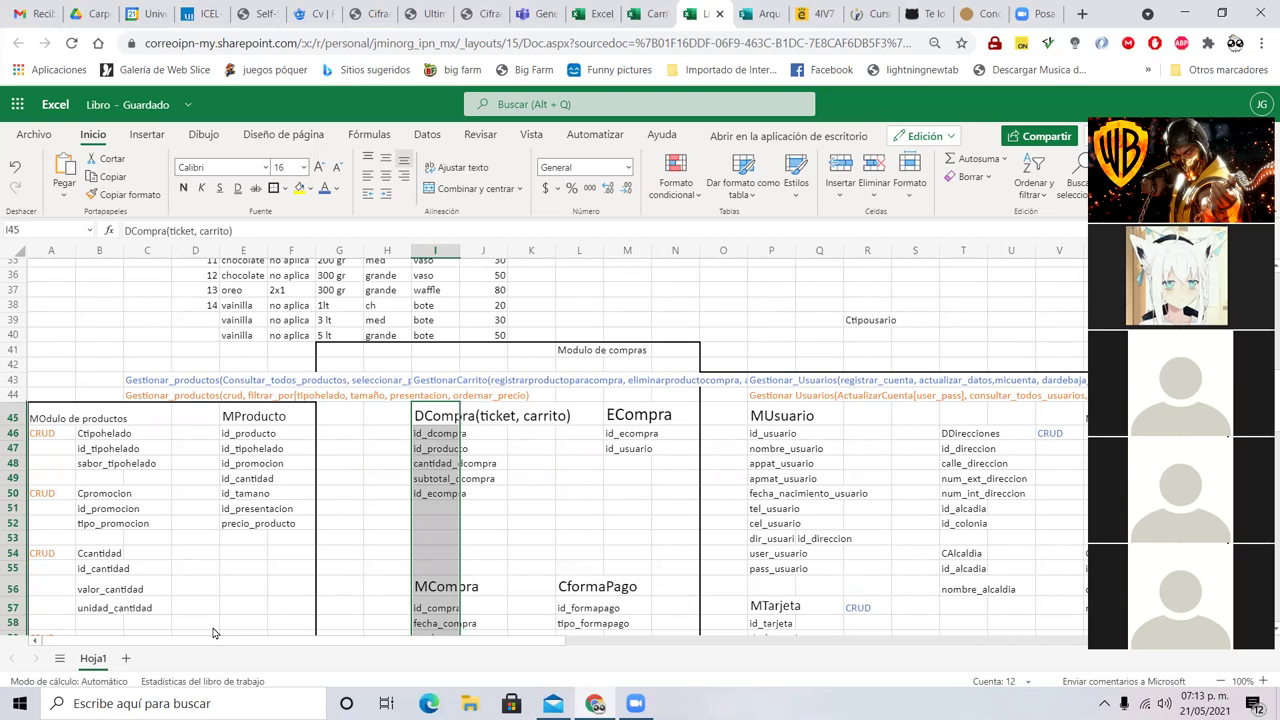
scroll(213, 632, up, 11)
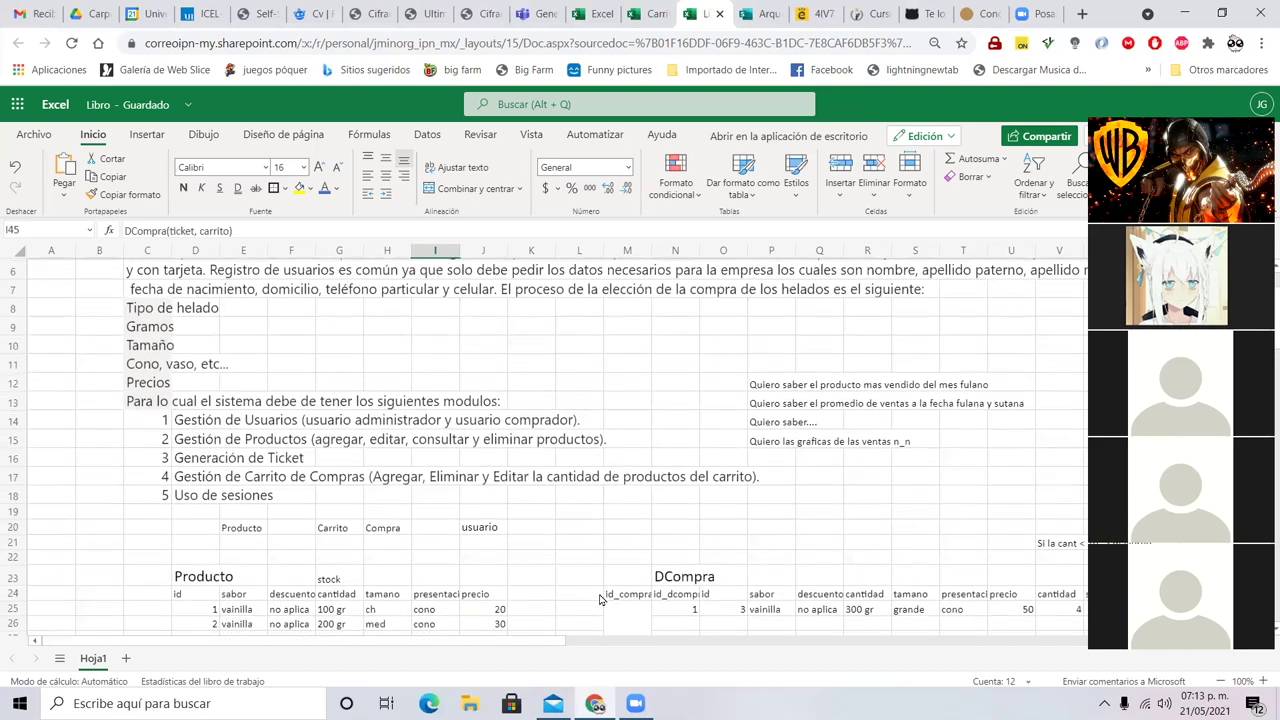
drag(680, 412, 1038, 532)
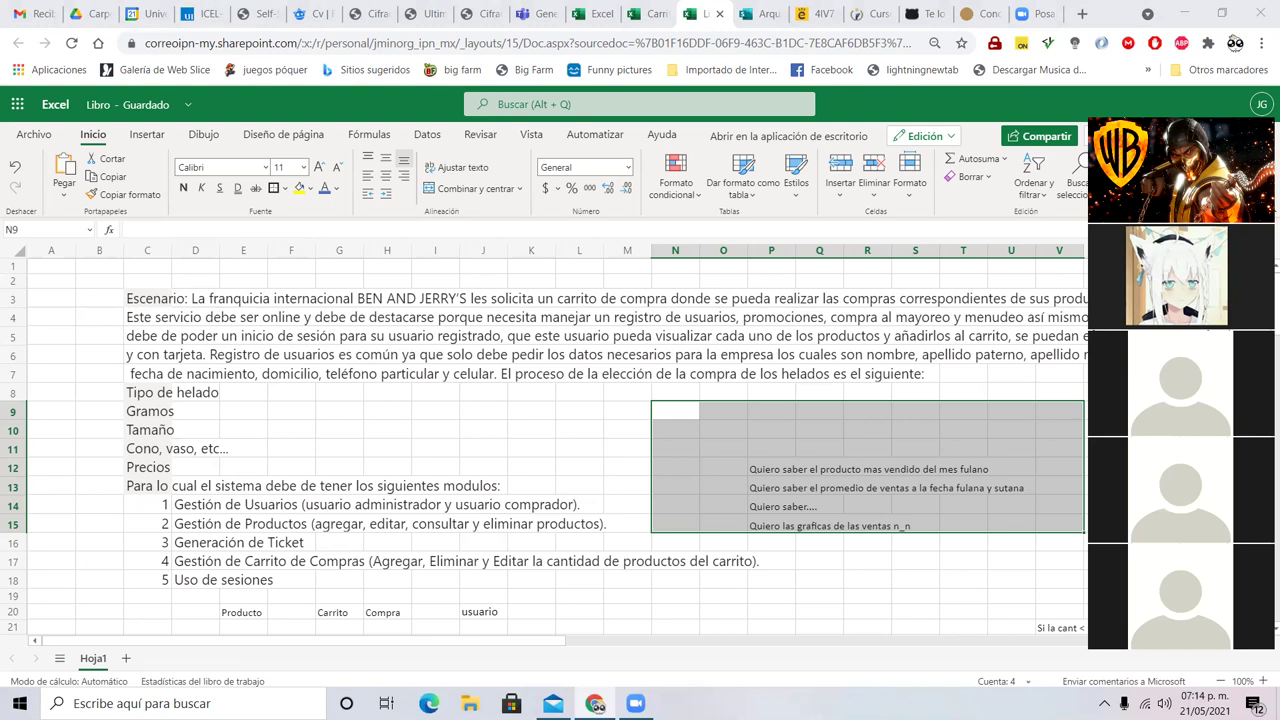
click(626, 543)
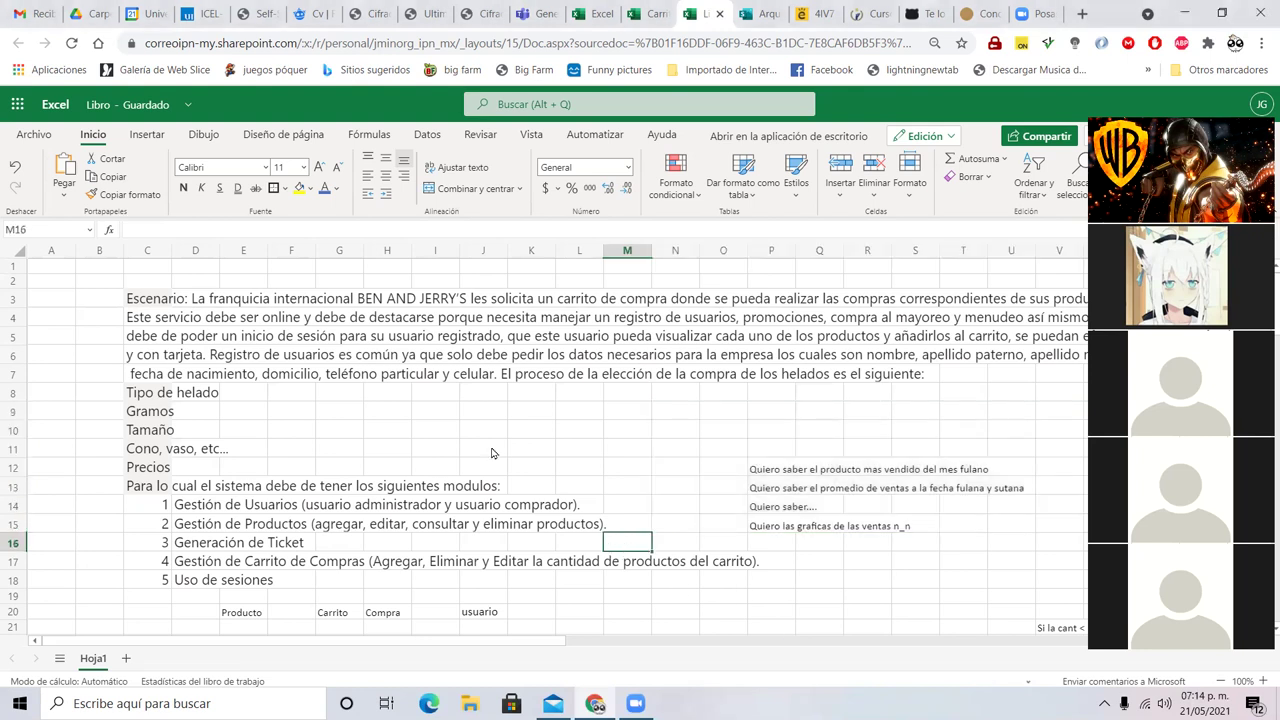
- Check the five required modules in rows 14 to 18 against the user, product and purchase module tables
scroll(491, 453, down, 2)
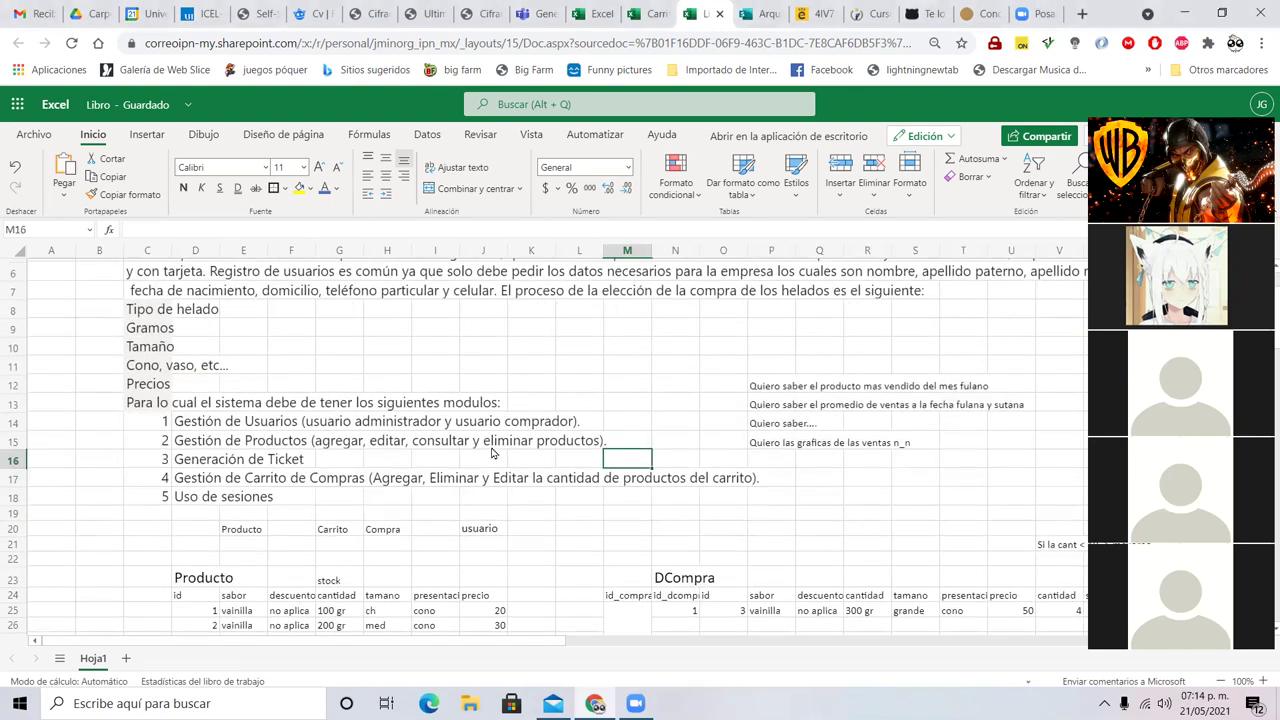
scroll(437, 398, down, 3)
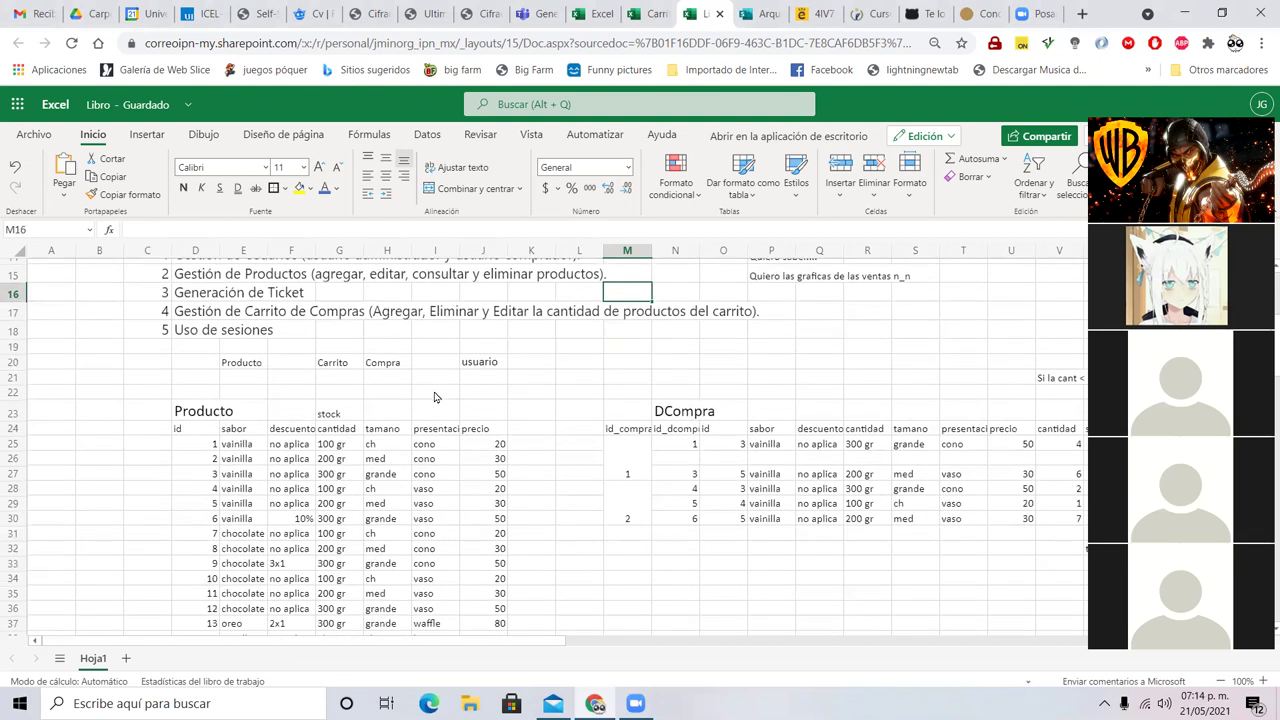
scroll(415, 389, up, 2)
drag(166, 338, 285, 421)
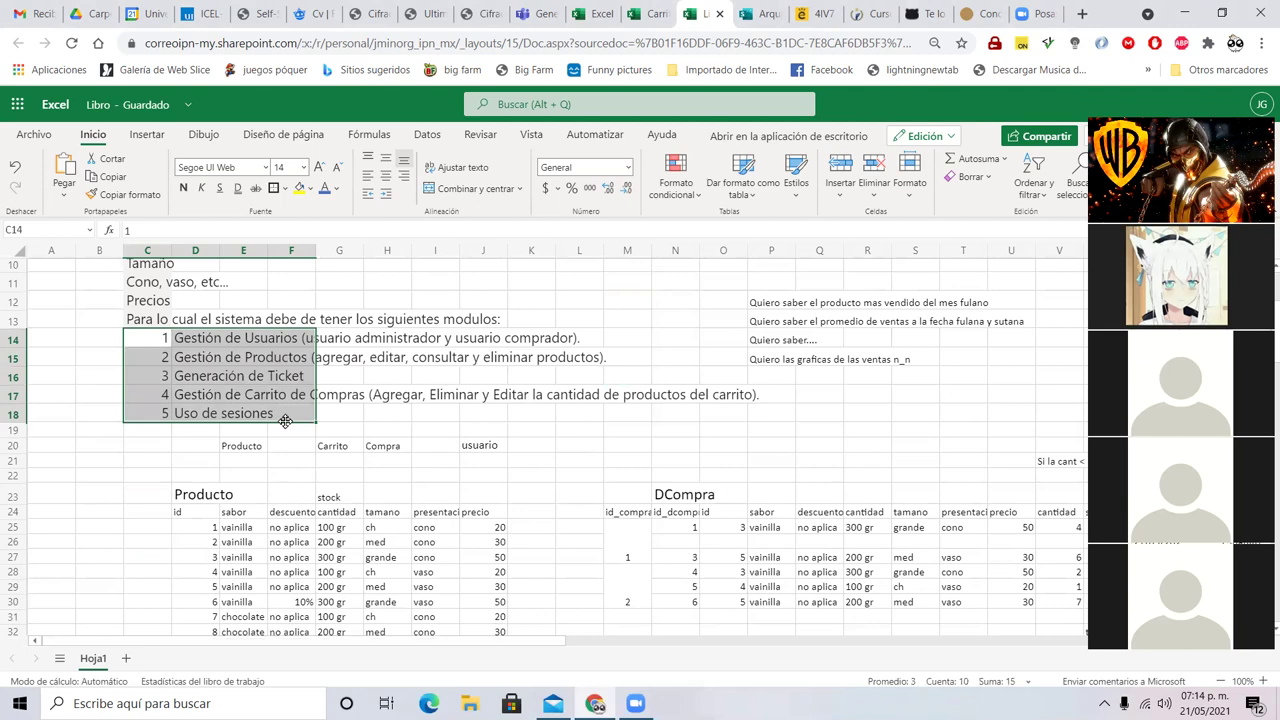
scroll(285, 424, down, 12)
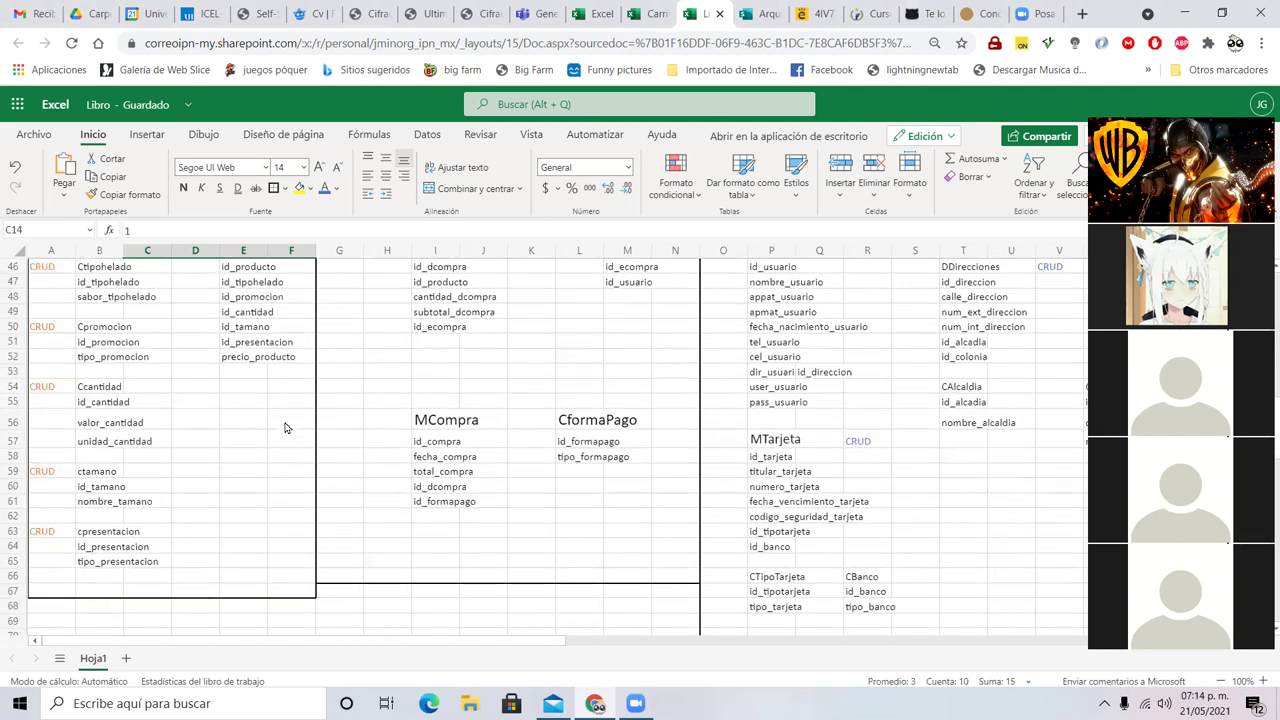
scroll(285, 428, up, 2)
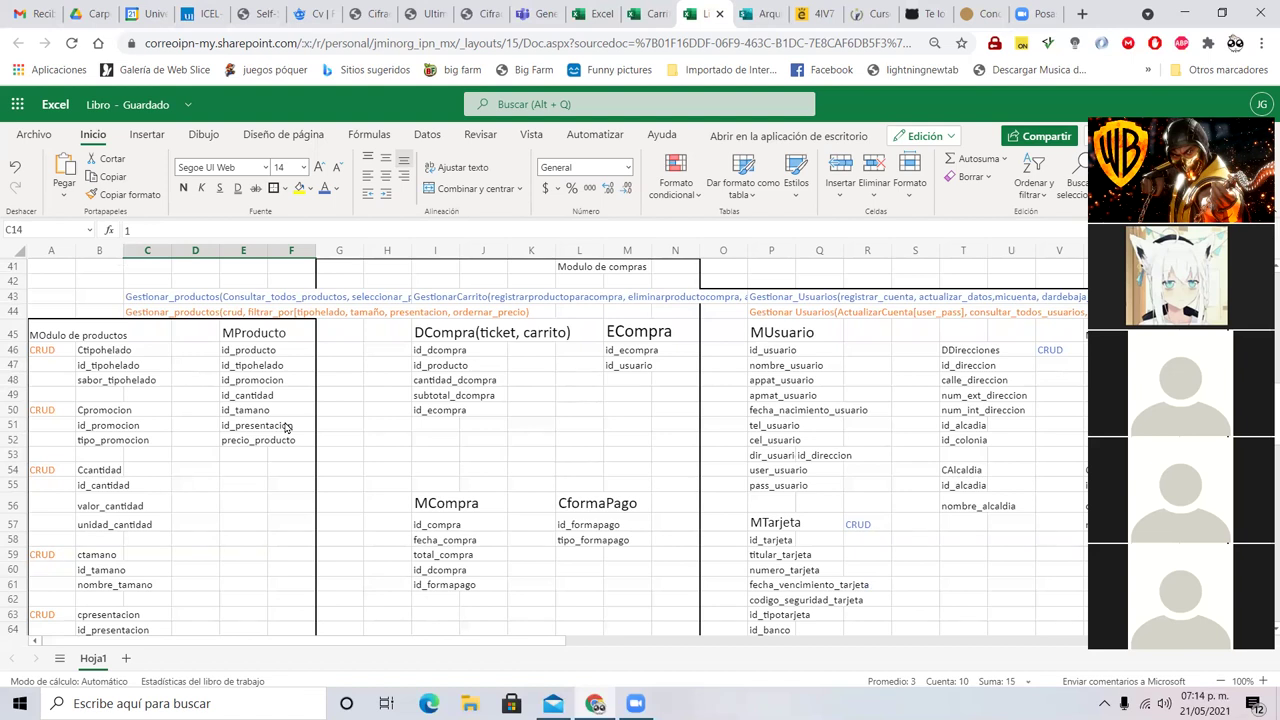
drag(742, 300, 868, 532)
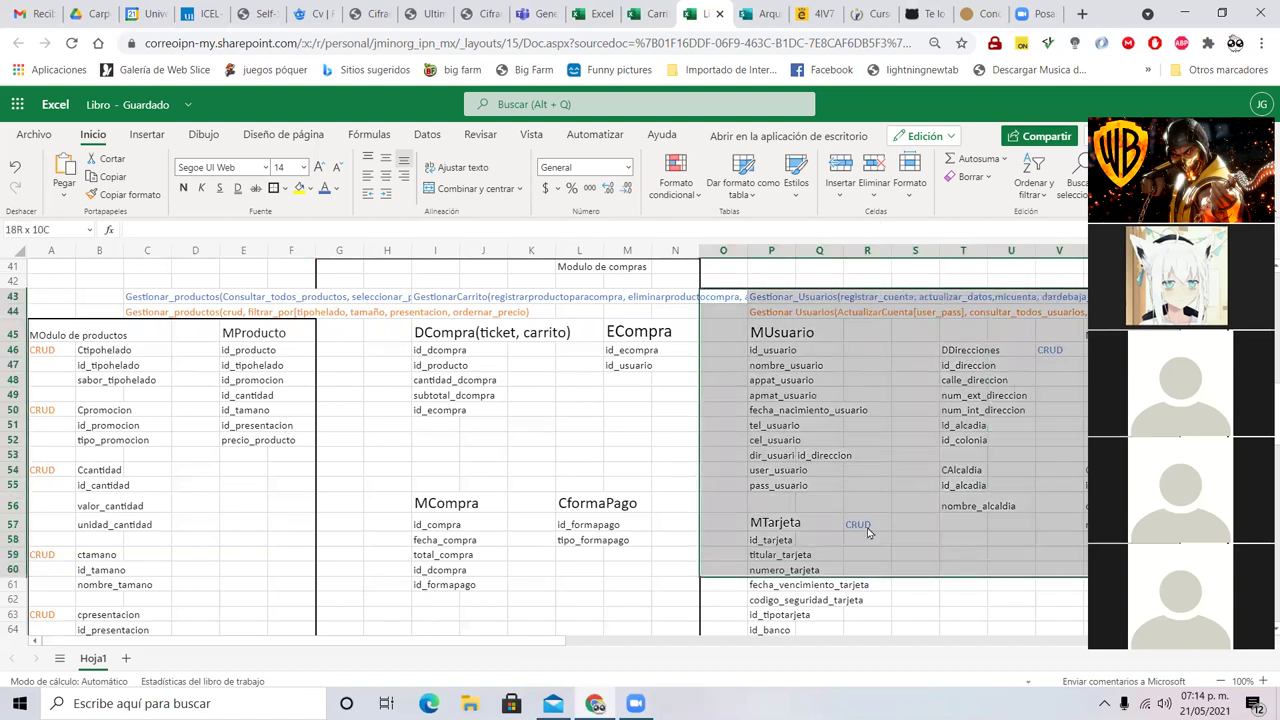
drag(110, 328, 309, 539)
drag(401, 270, 655, 584)
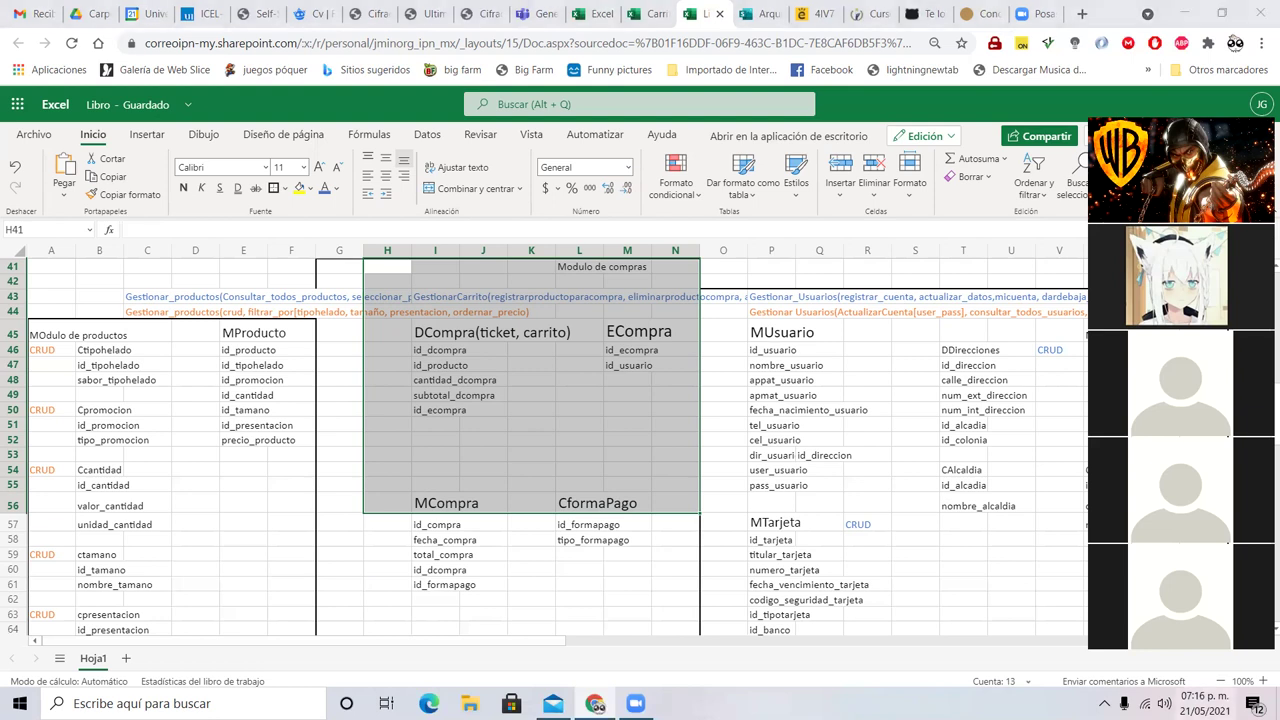
scroll(1040, 330, down, 2)
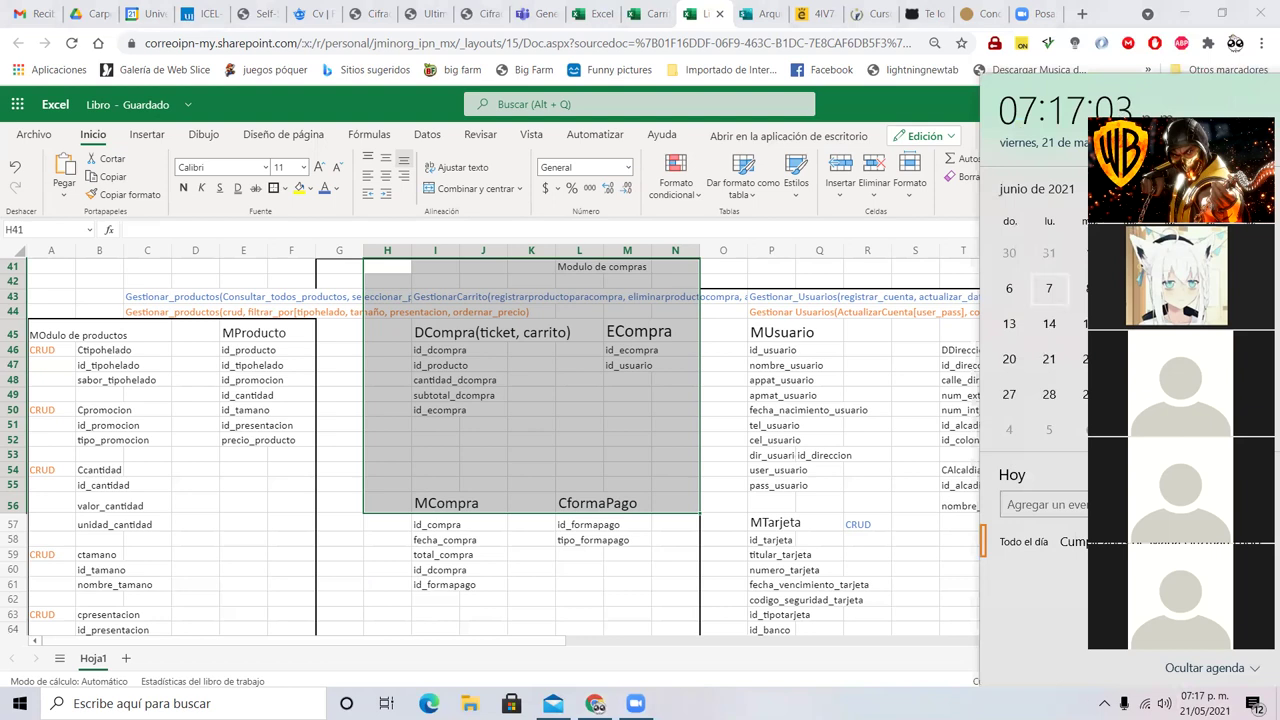
key(Escape)
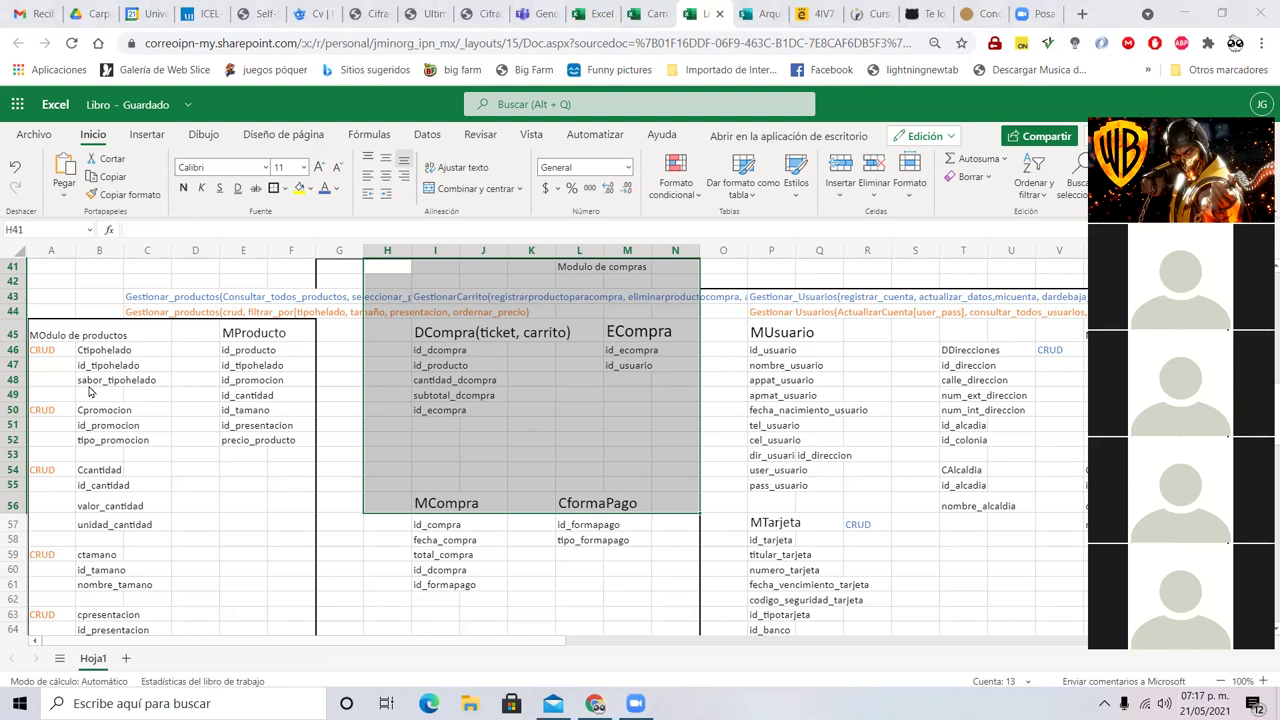
- Look over the table blocks of the user, purchase and product modules, from row 45 down
click(203, 368)
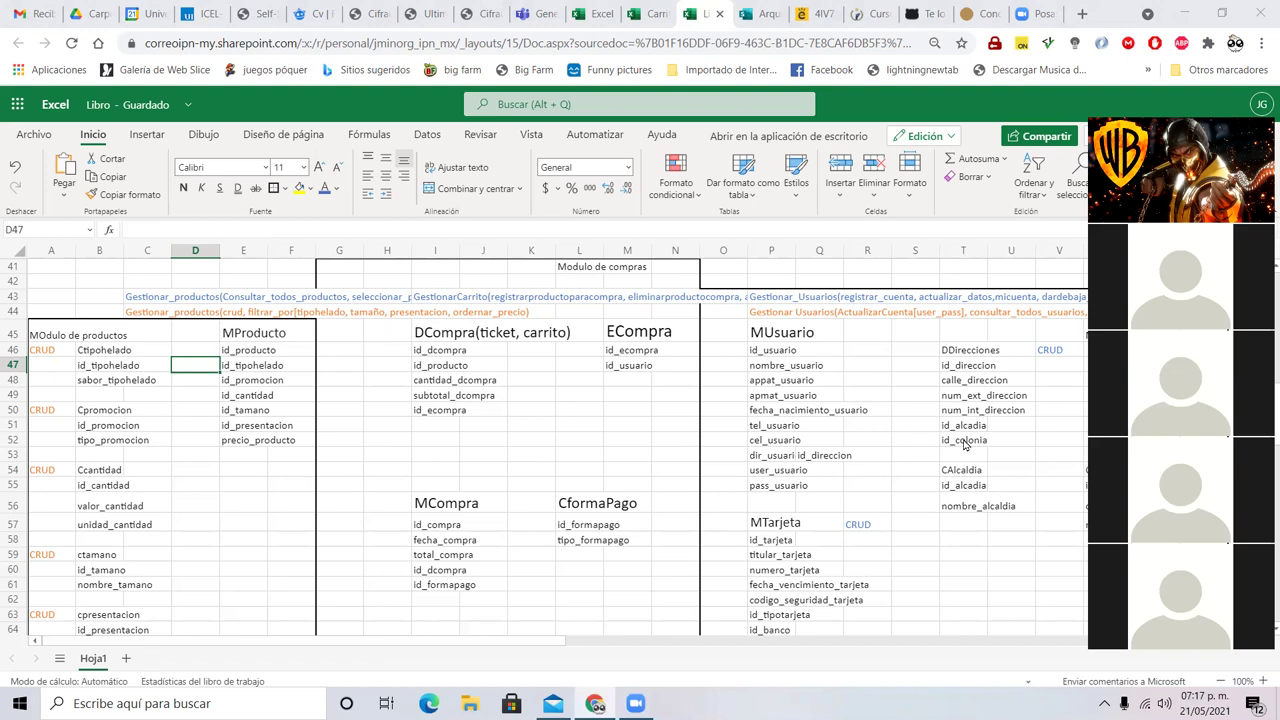
click(771, 312)
drag(765, 335, 1150, 508)
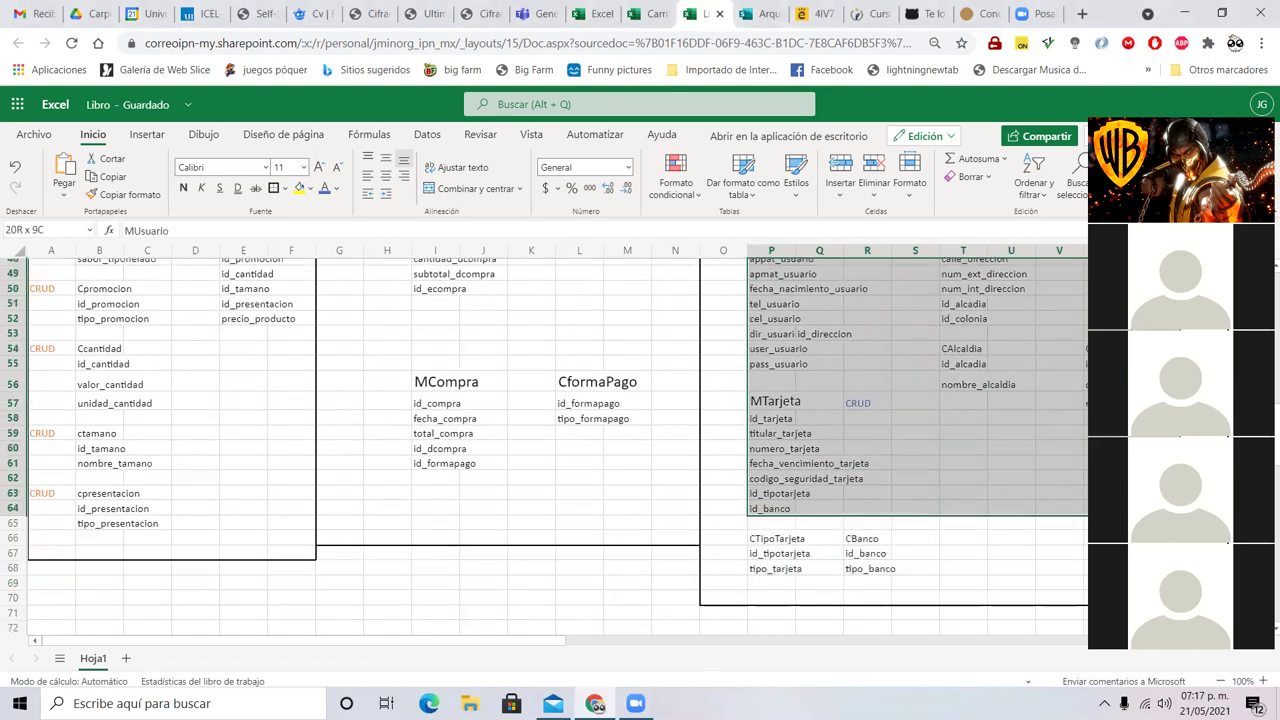
scroll(654, 489, up, 3)
drag(606, 617, 363, 383)
drag(250, 379, 40, 515)
scroll(393, 500, up, 5)
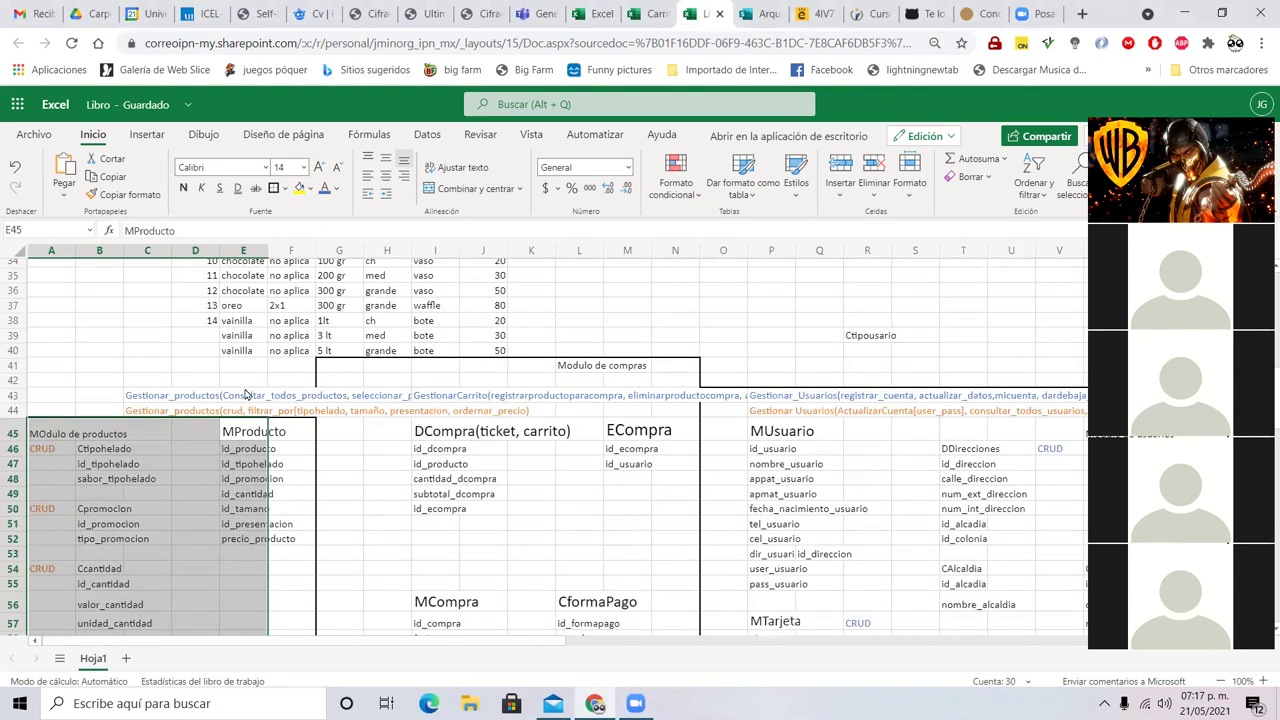
- Review the function lists in rows 43 and 44 for the product, user and purchase modules
click(133, 411)
click(133, 396)
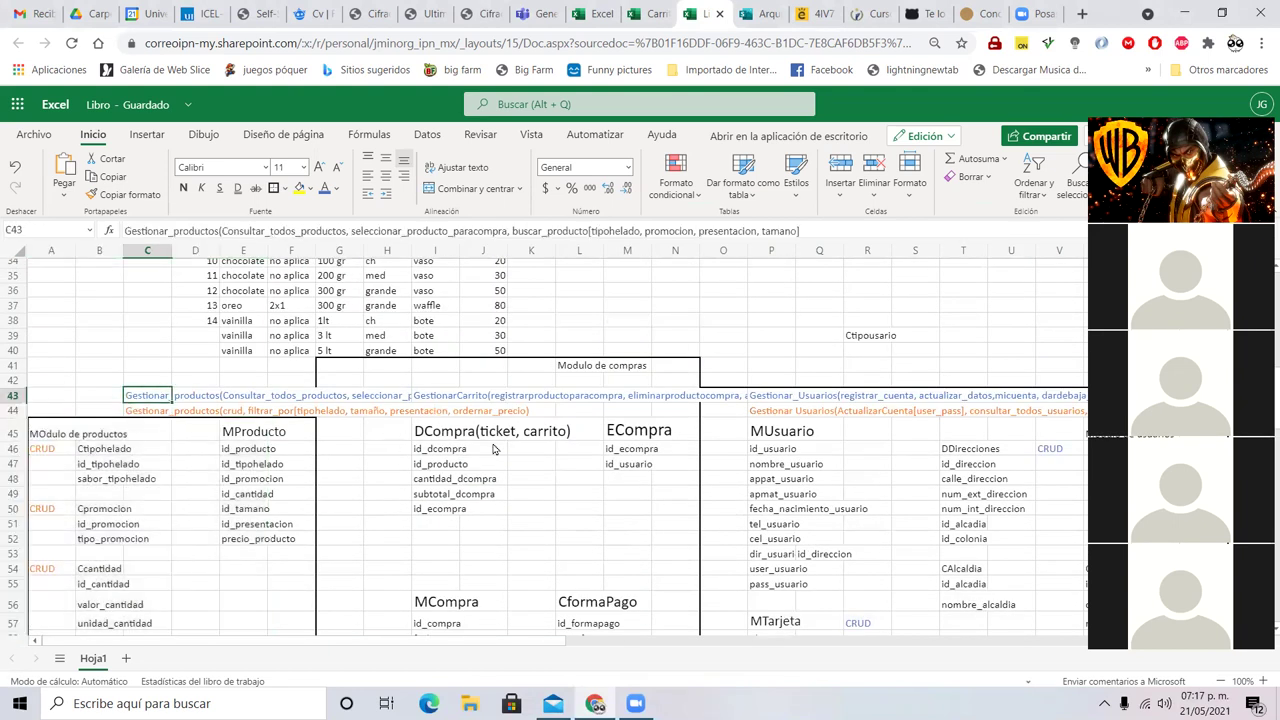
click(770, 397)
click(776, 410)
click(447, 398)
click(432, 412)
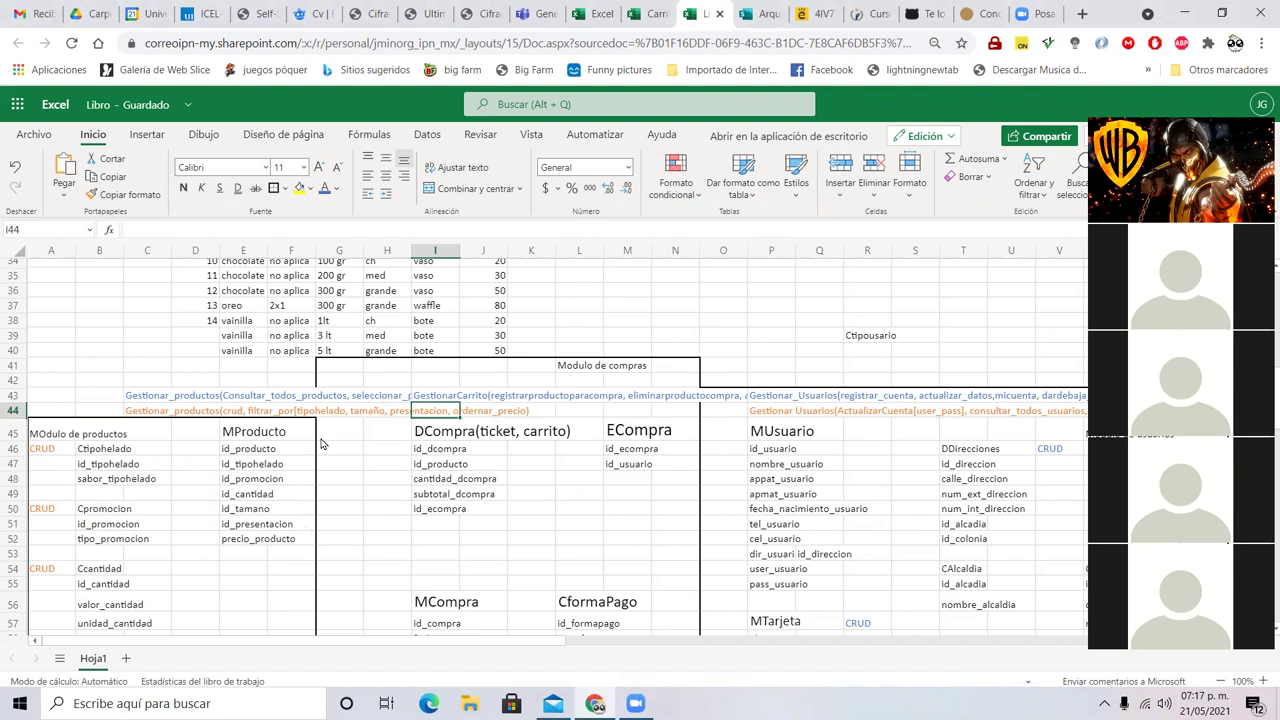
scroll(457, 541, down, 2)
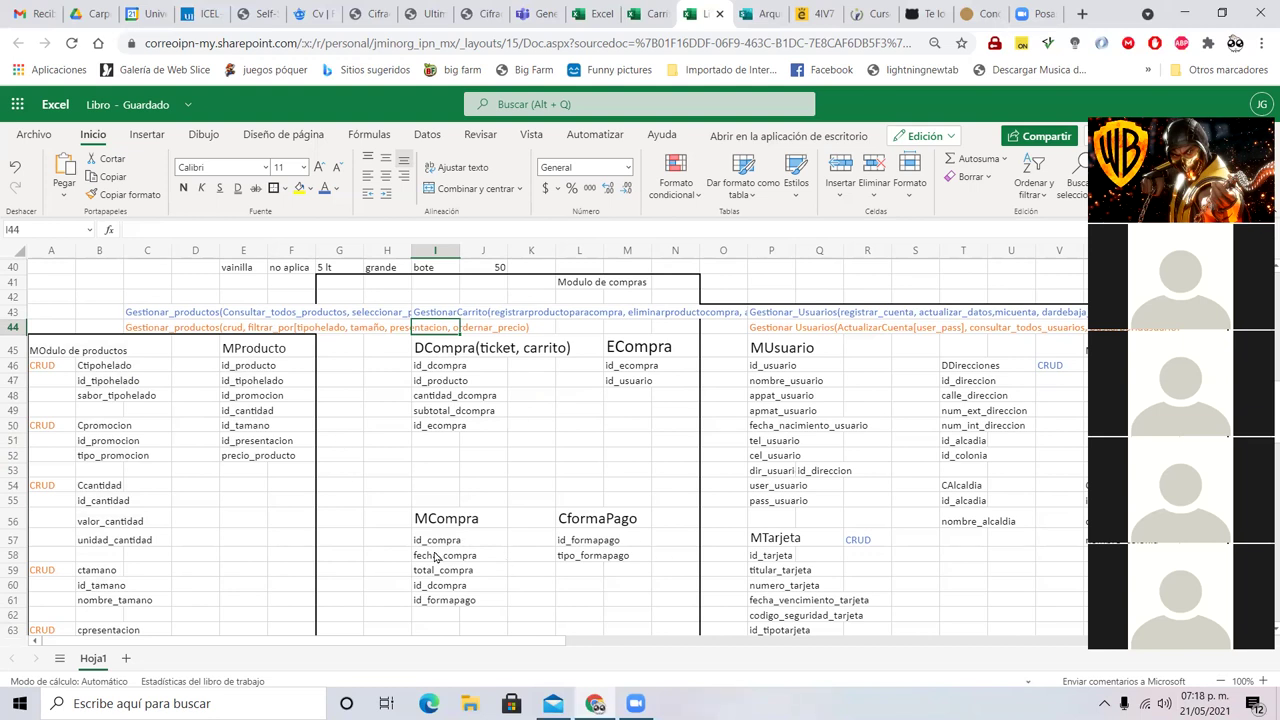
click(537, 477)
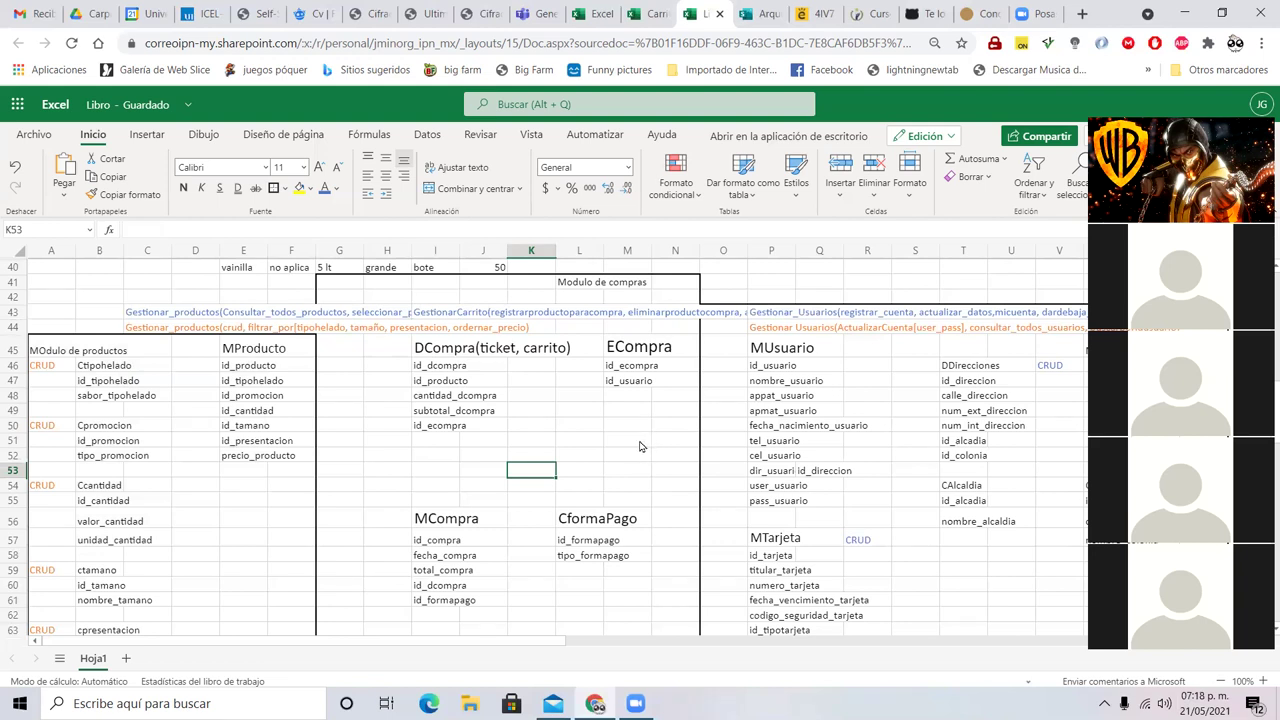
click(997, 412)
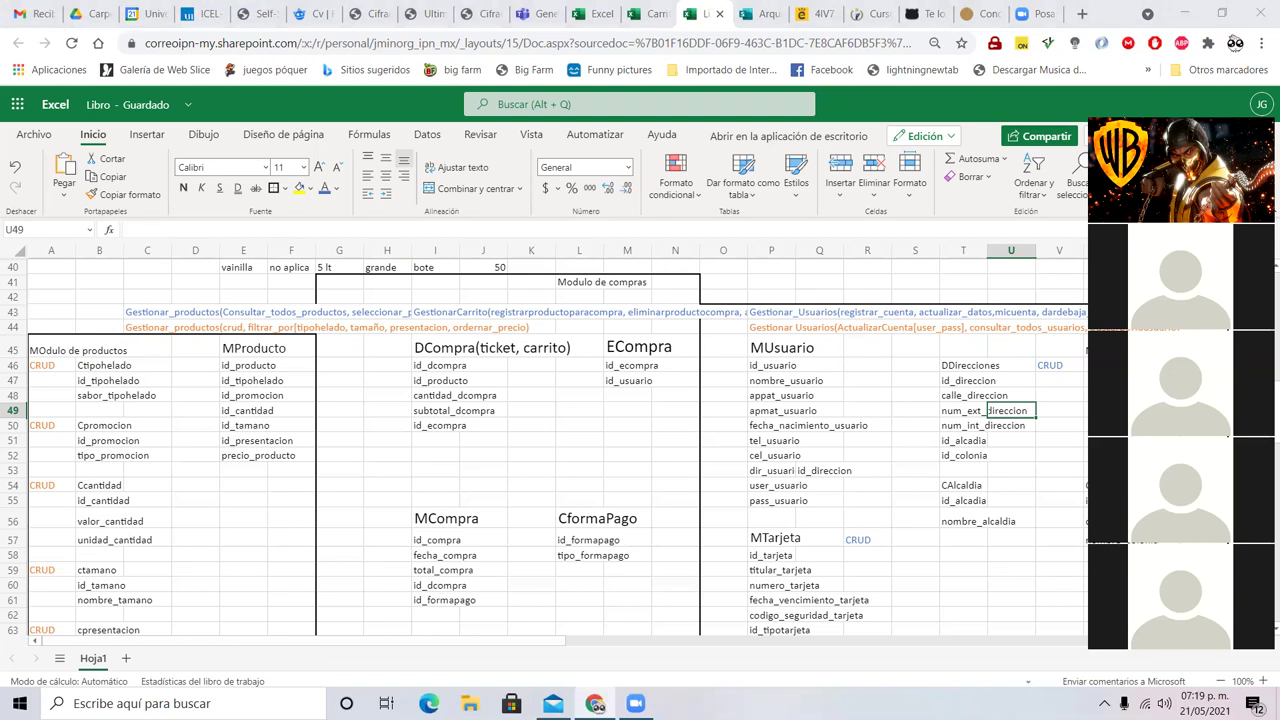
scroll(226, 424, down, 5)
scroll(226, 424, up, 2)
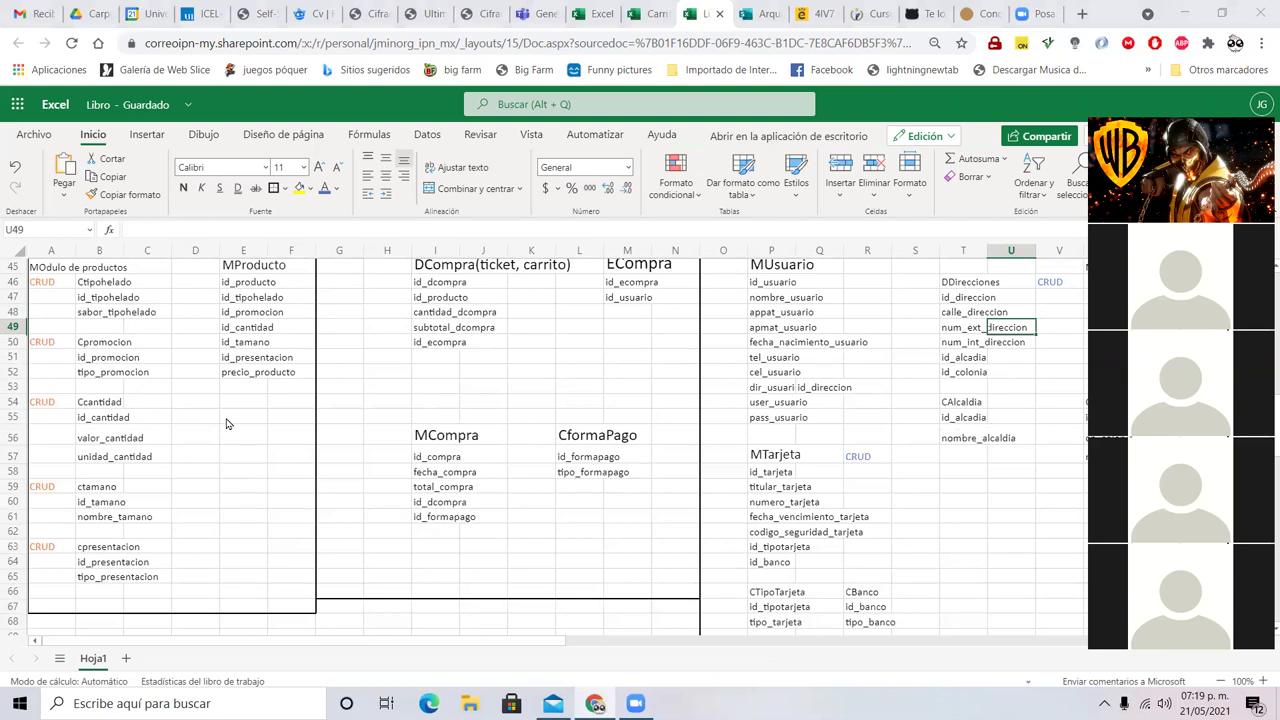